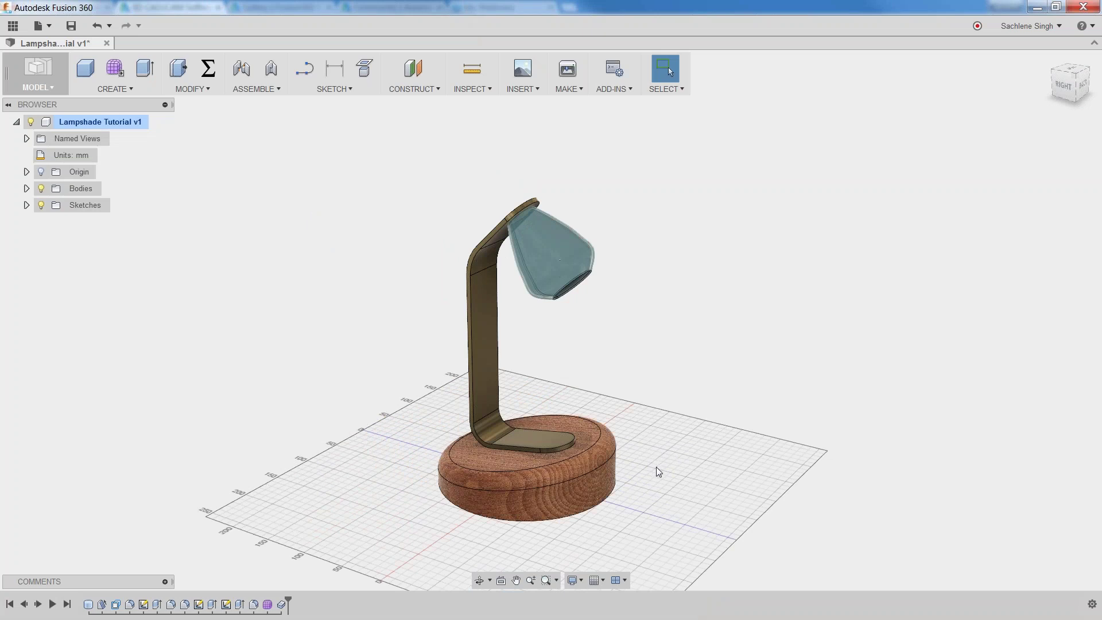
scroll(656, 466, up, 3)
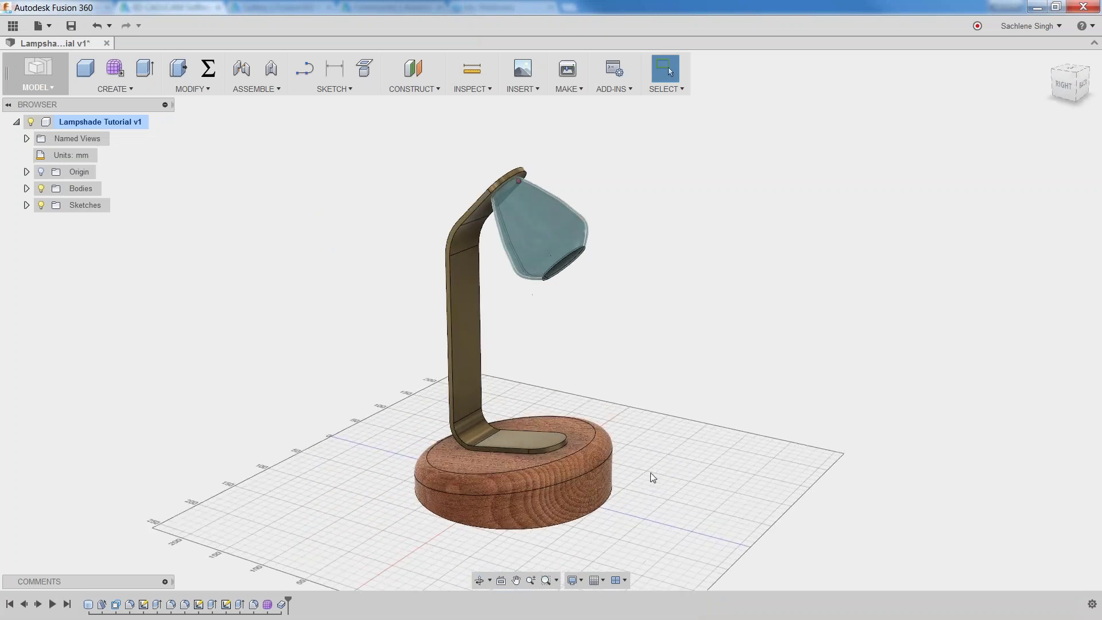
scroll(656, 457, up, 2)
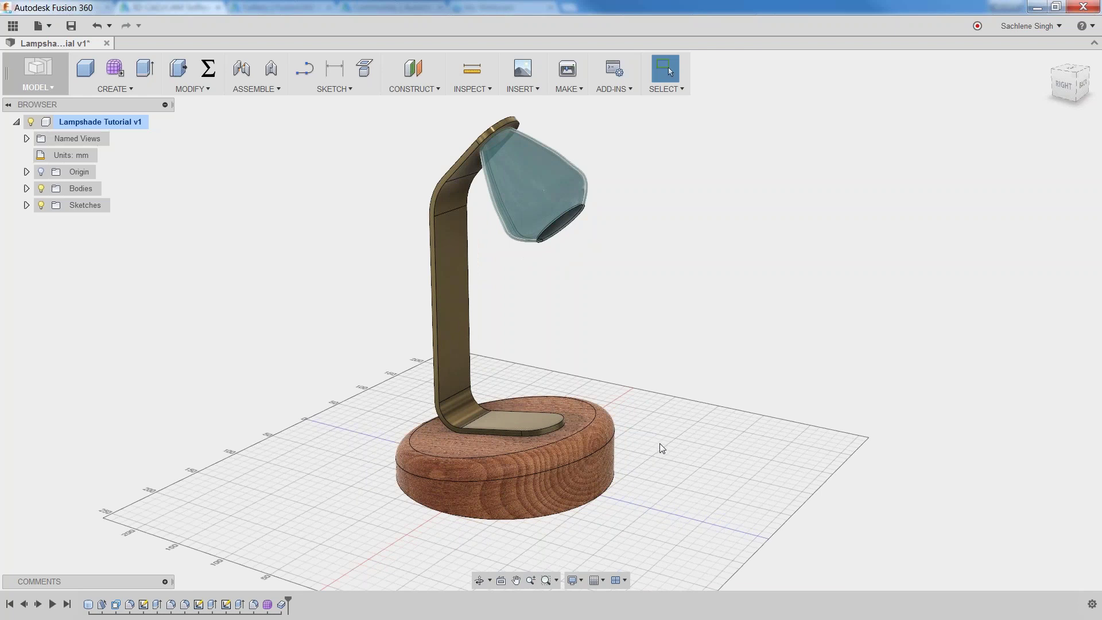
middle_drag(659, 443, 706, 450)
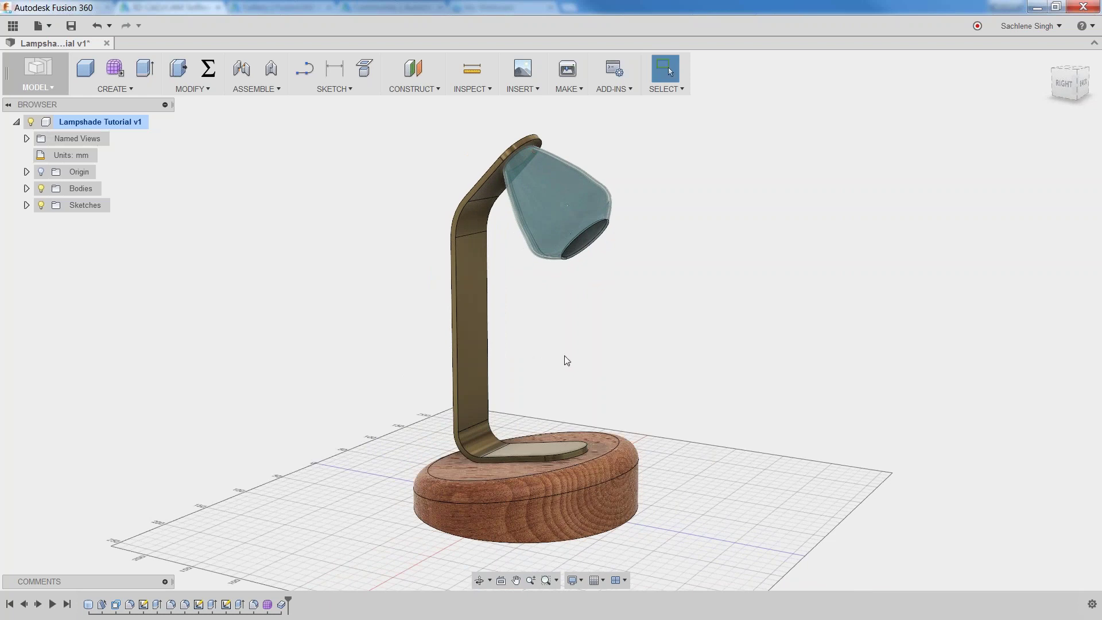
scroll(567, 361, down, 2)
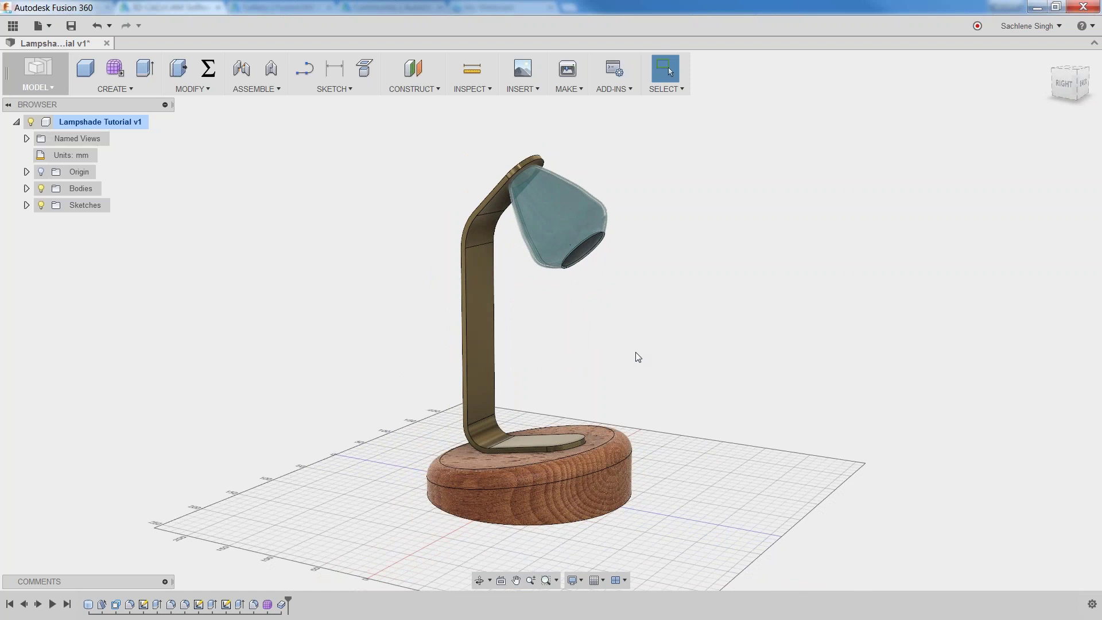
middle_drag(635, 353, 536, 359)
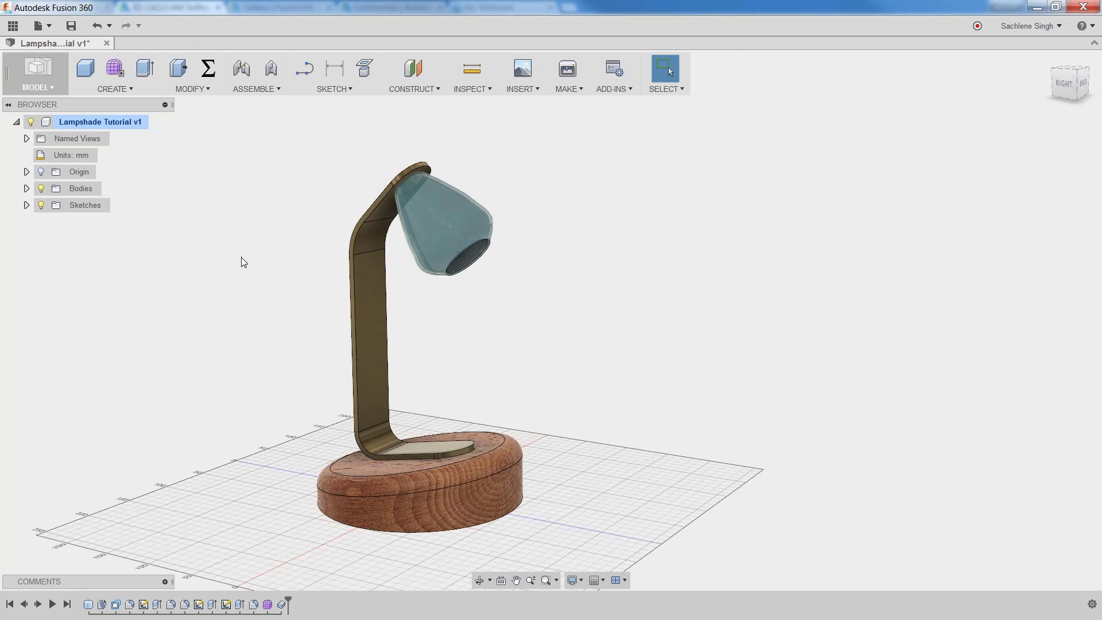
Look through the cloud project list and the designs stored in the default first project, and return to the lamp model.
click(14, 28)
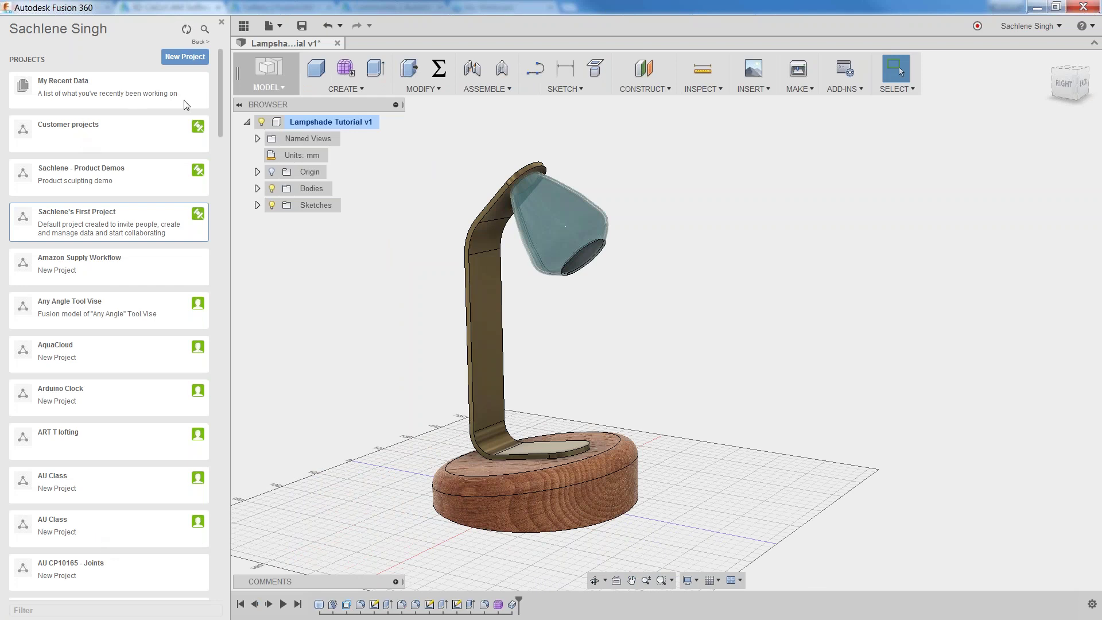
scroll(218, 115, down, 3)
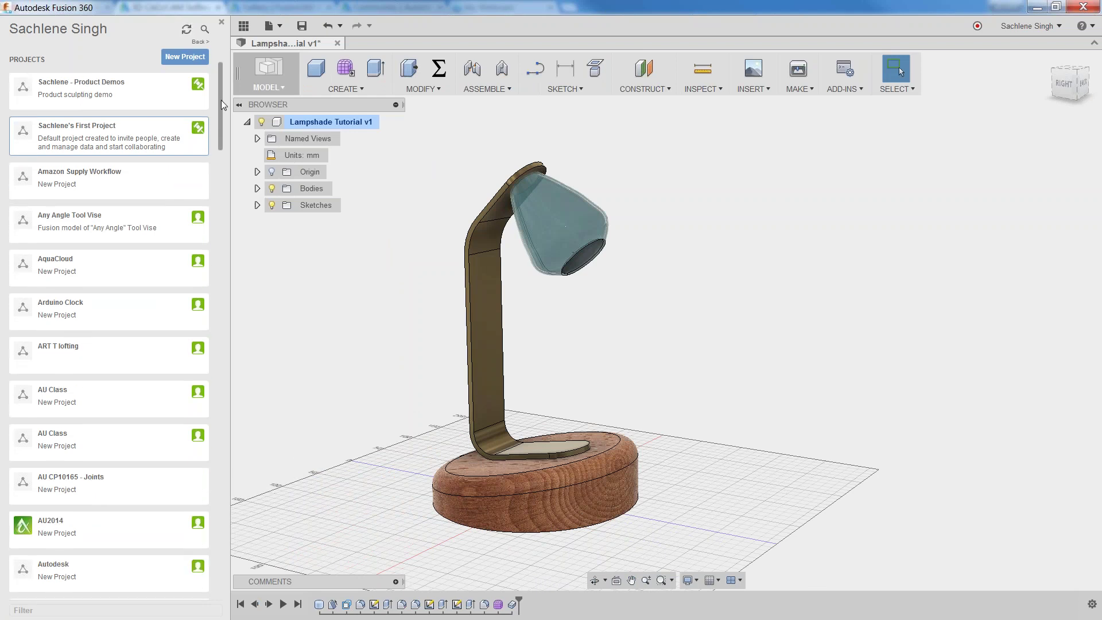
scroll(221, 173, down, 12)
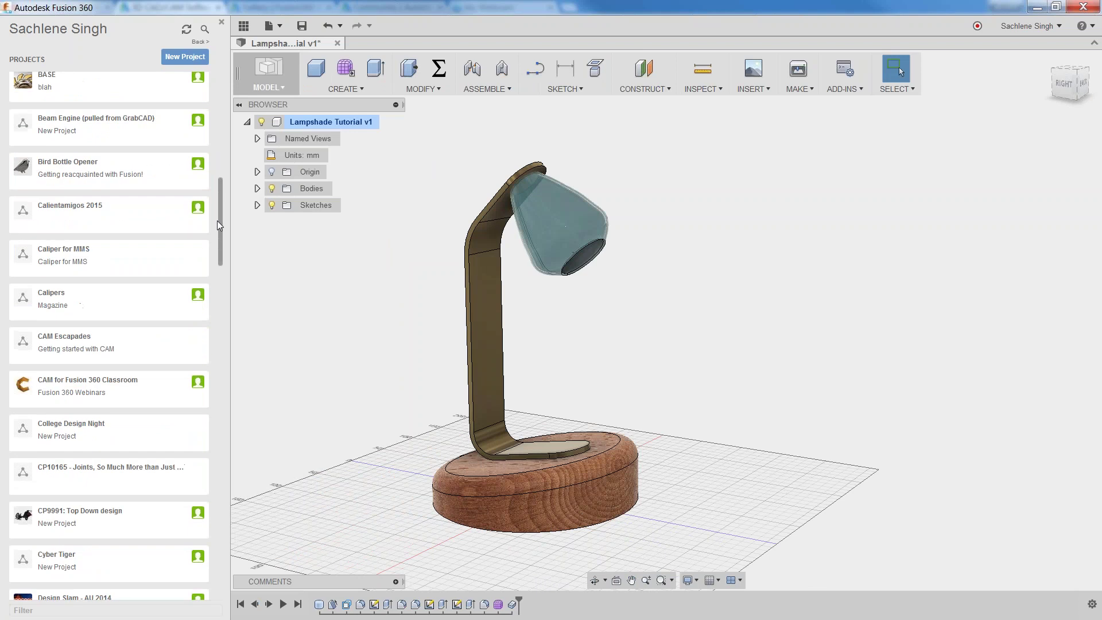
drag(220, 226, 221, 66)
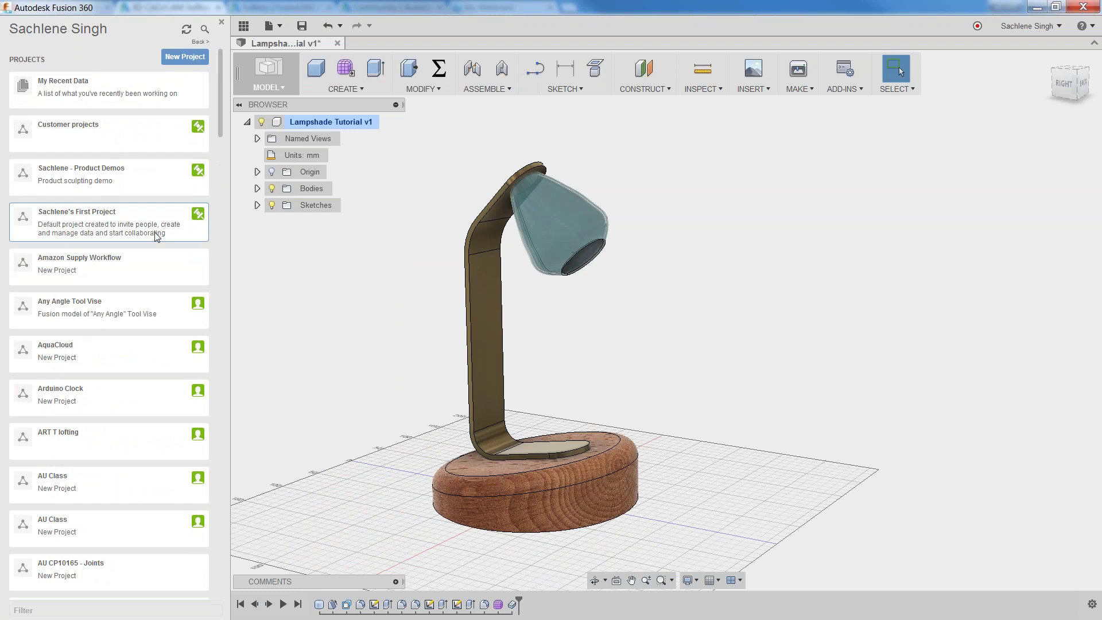
click(90, 217)
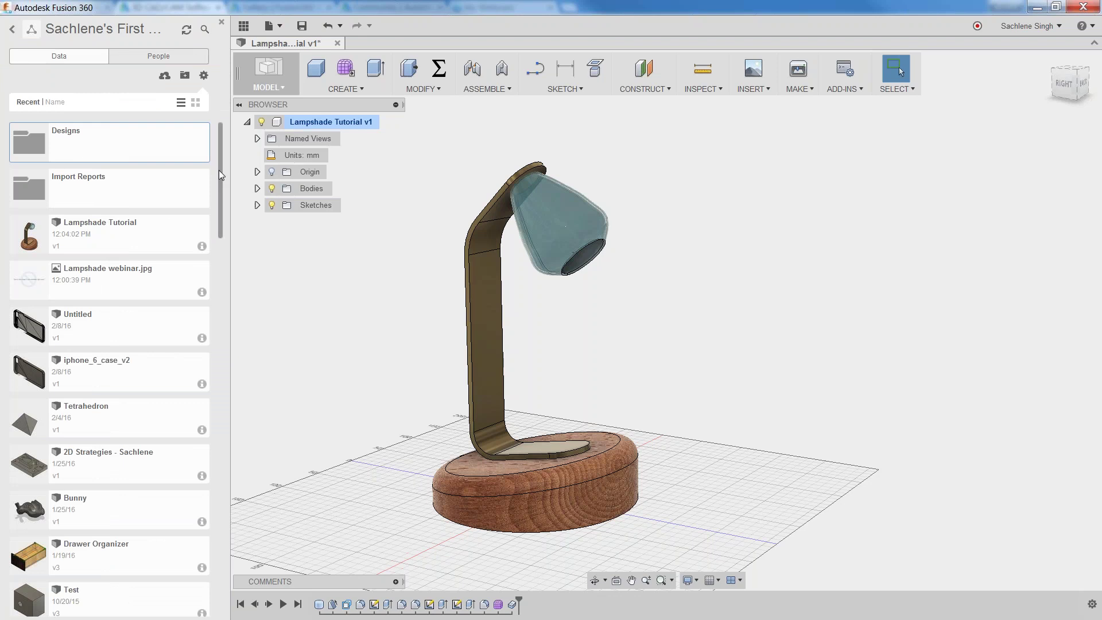
drag(219, 174, 216, 269)
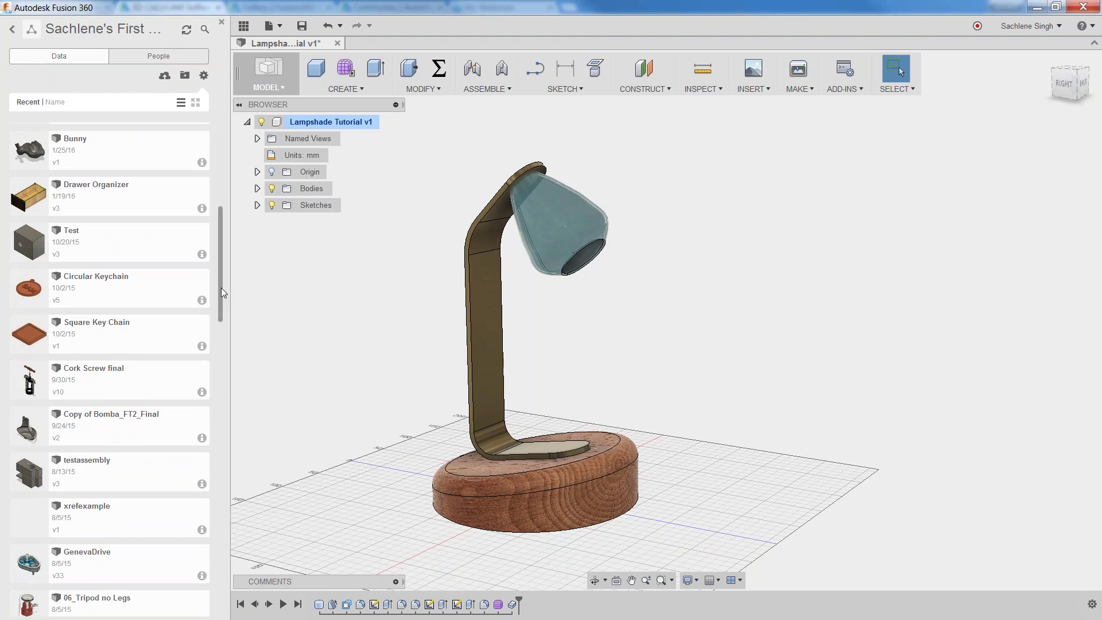
drag(222, 288, 220, 353)
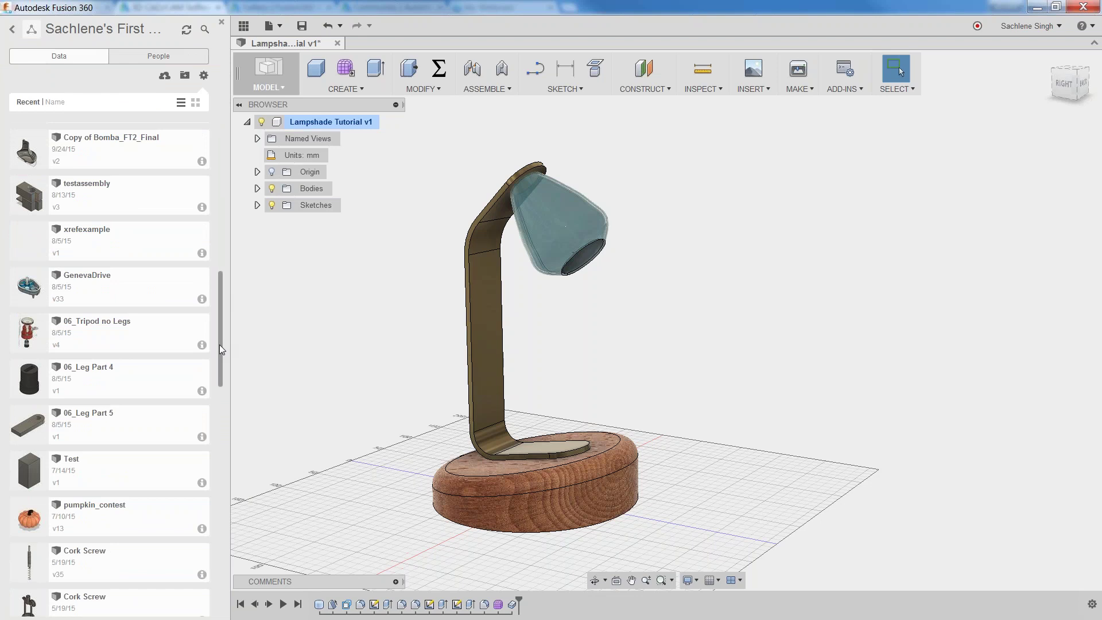
drag(221, 345, 230, 154)
click(13, 31)
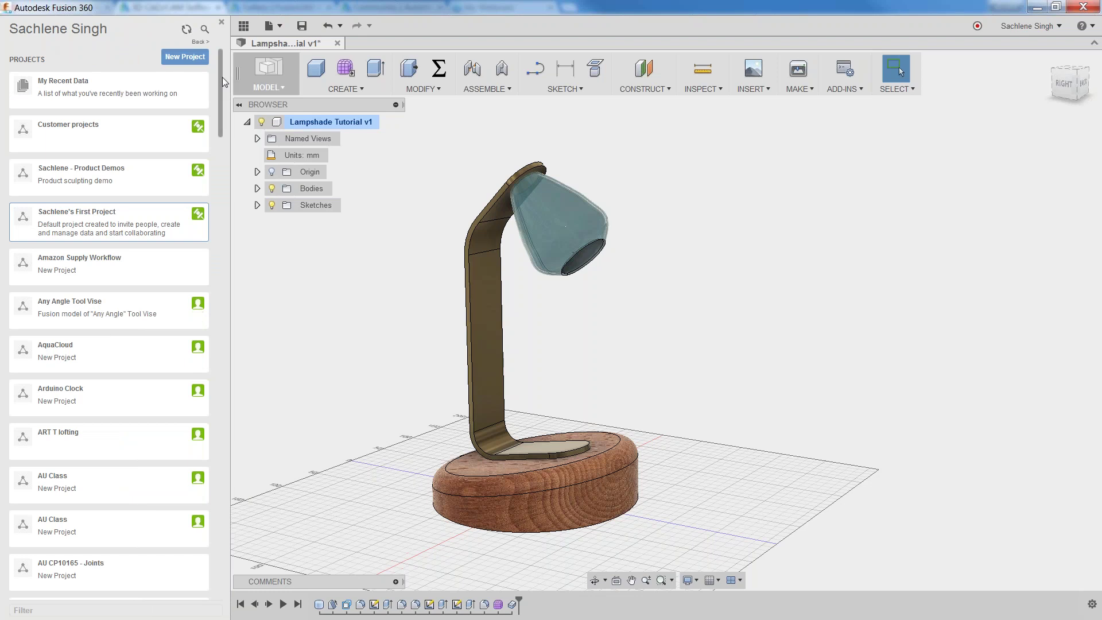
click(241, 26)
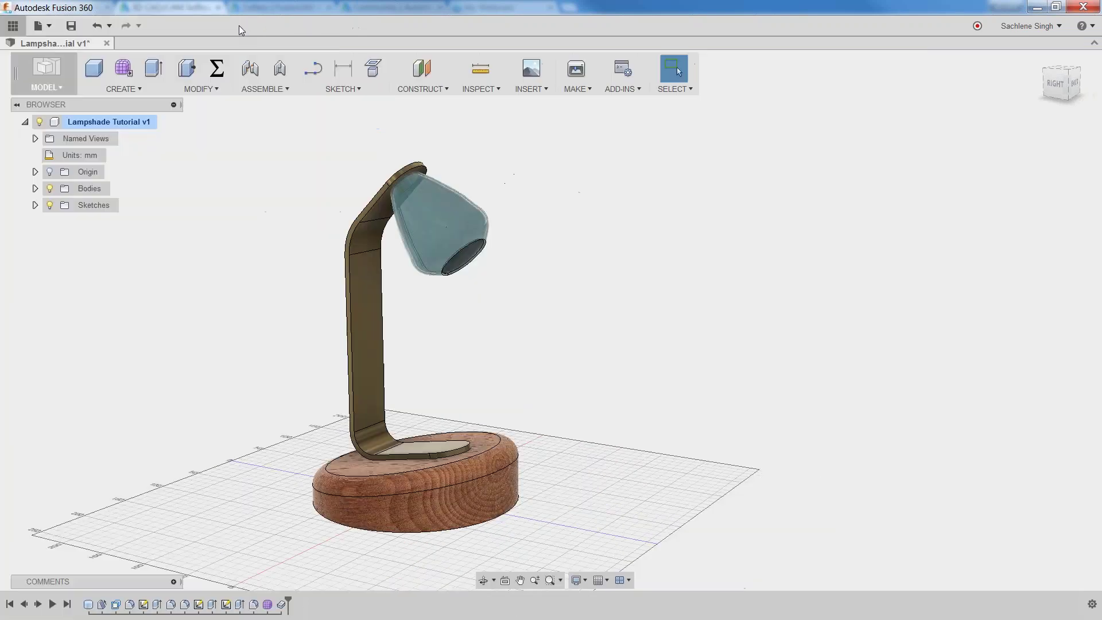
click(44, 27)
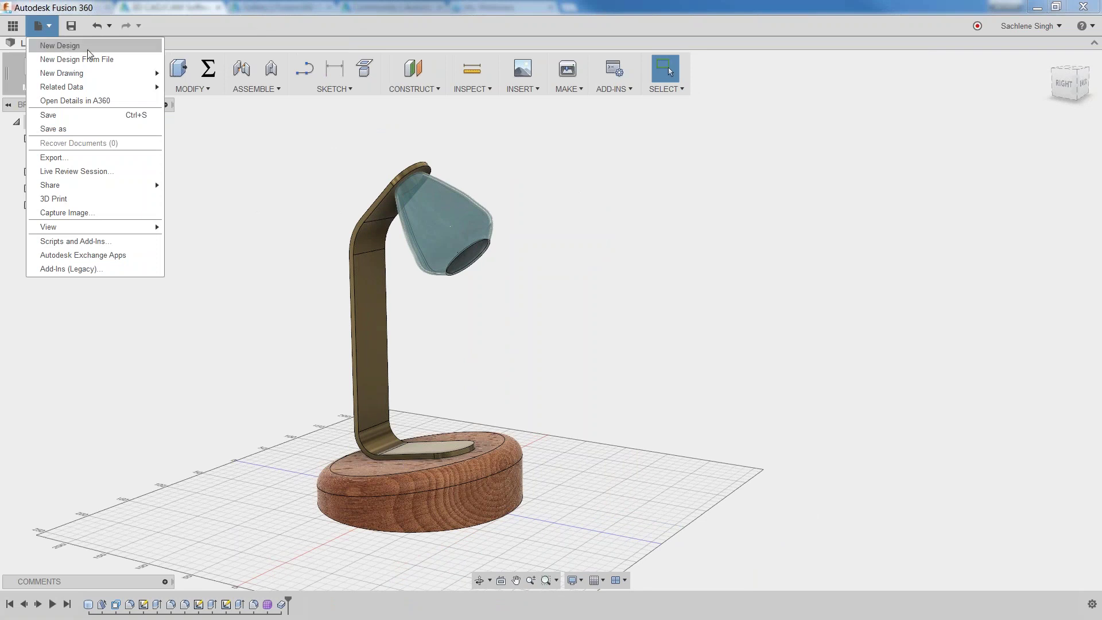
mouse_move(120, 72)
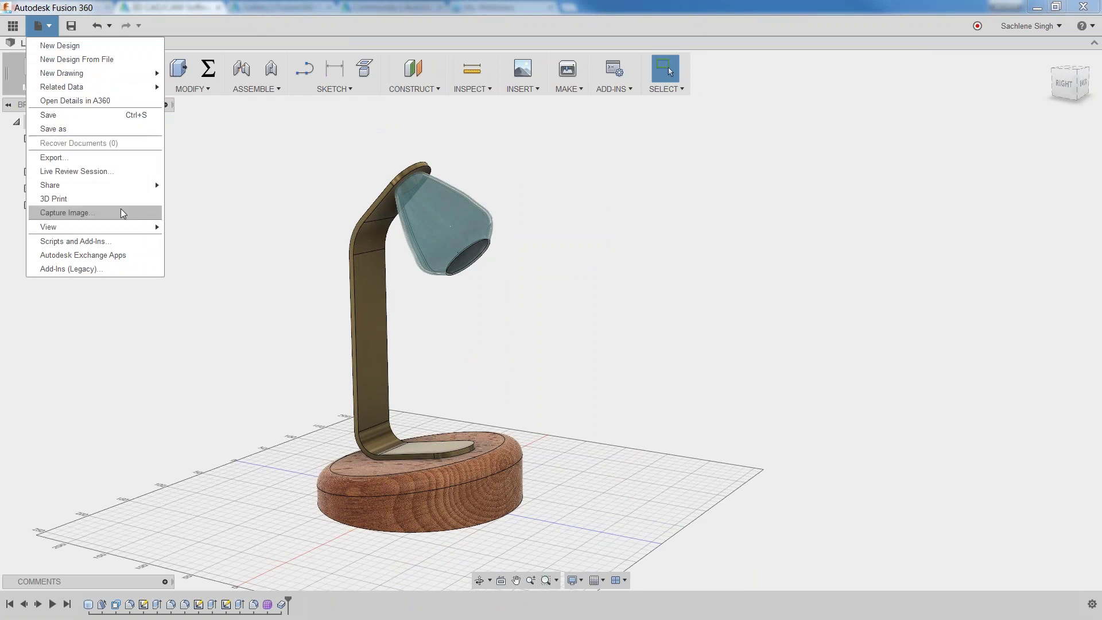
mouse_move(118, 185)
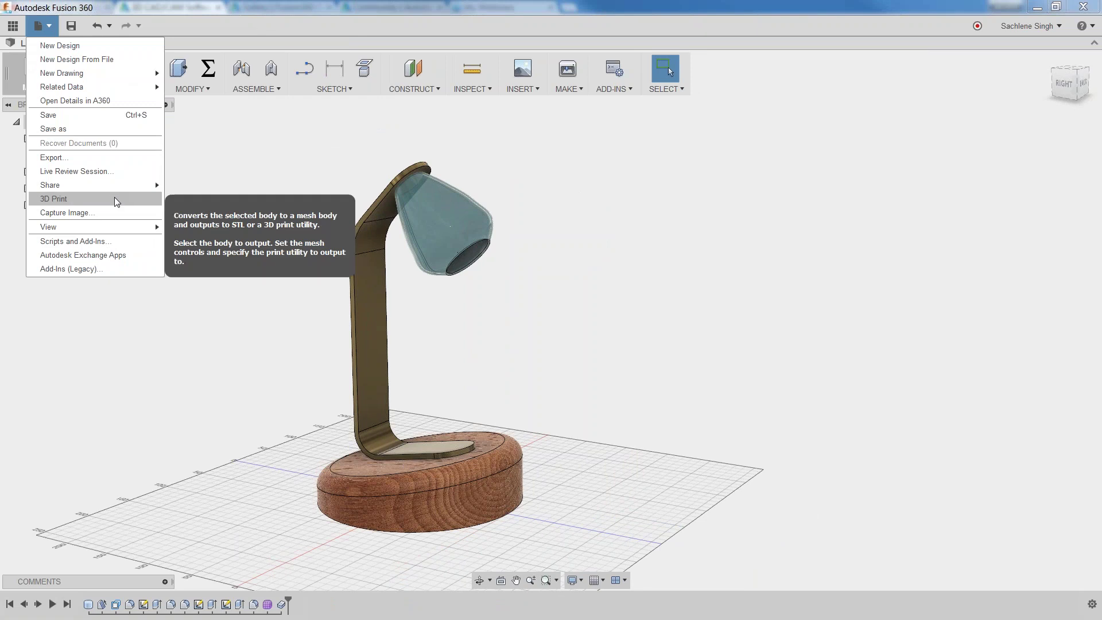
click(202, 174)
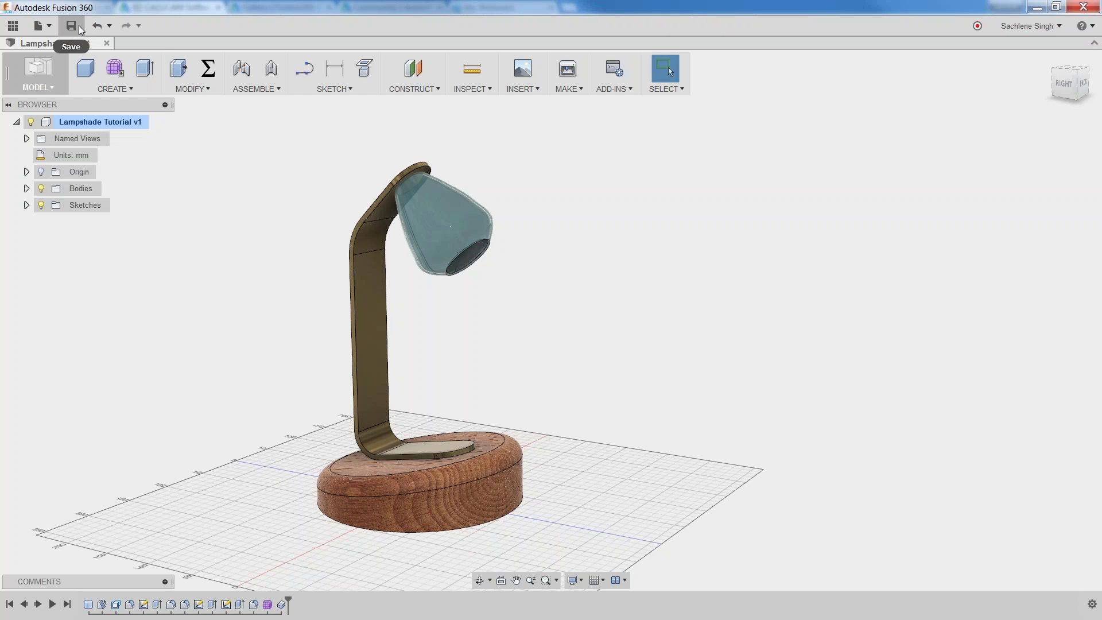
Start saving a new version of the lamp design and cancel at the version description.
click(71, 26)
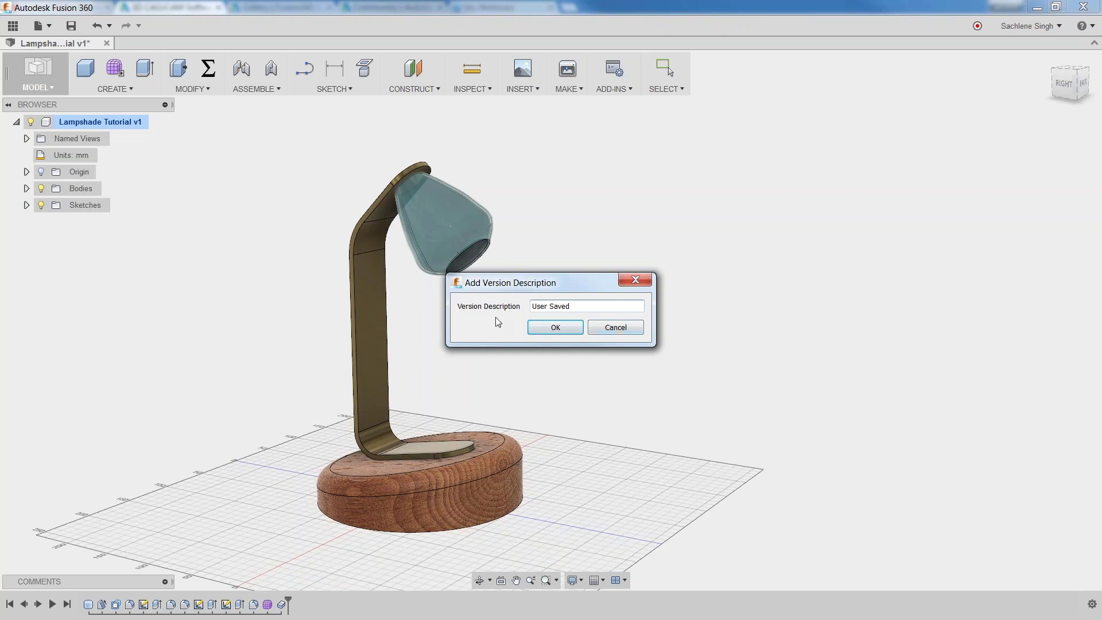
drag(571, 306, 521, 303)
click(624, 330)
click(13, 25)
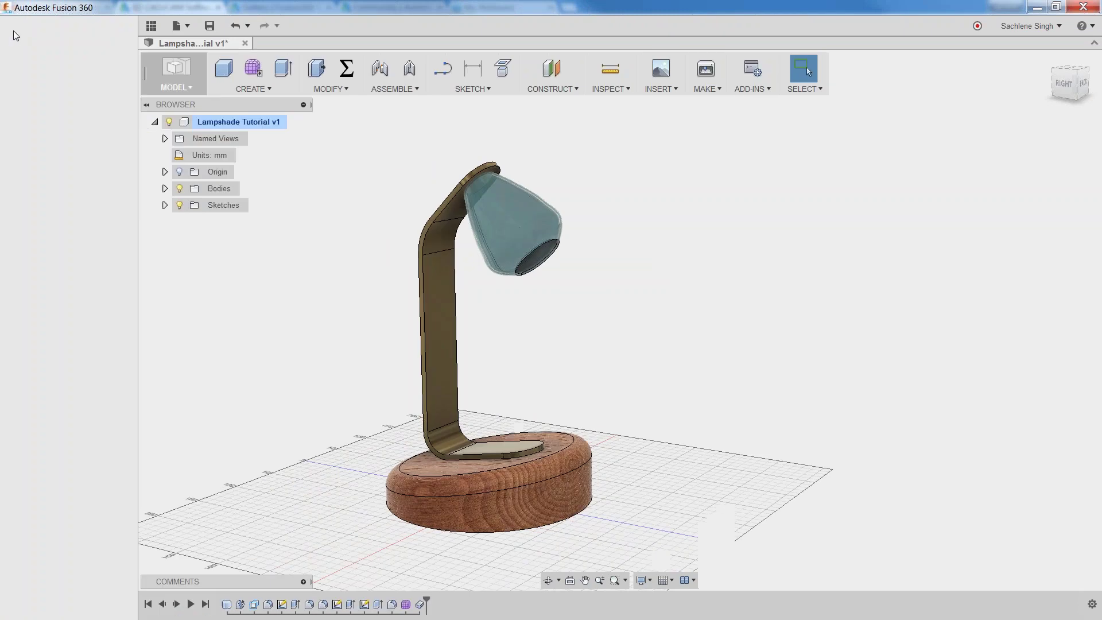
click(240, 27)
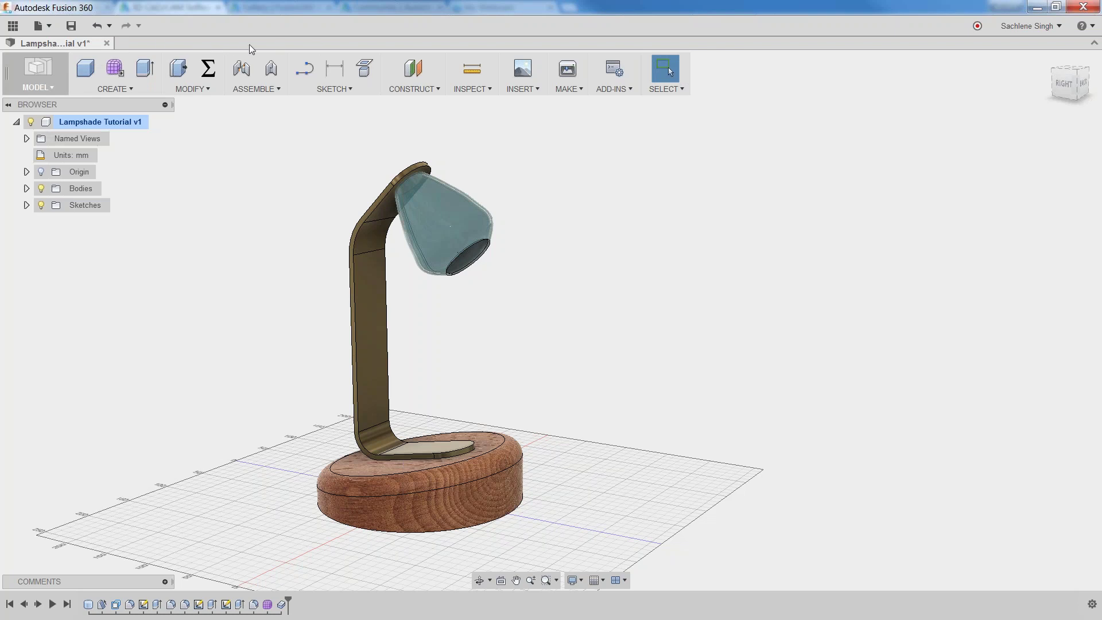
Switch to the Patch workspace to view its tools, and return to the Model workspace.
click(52, 88)
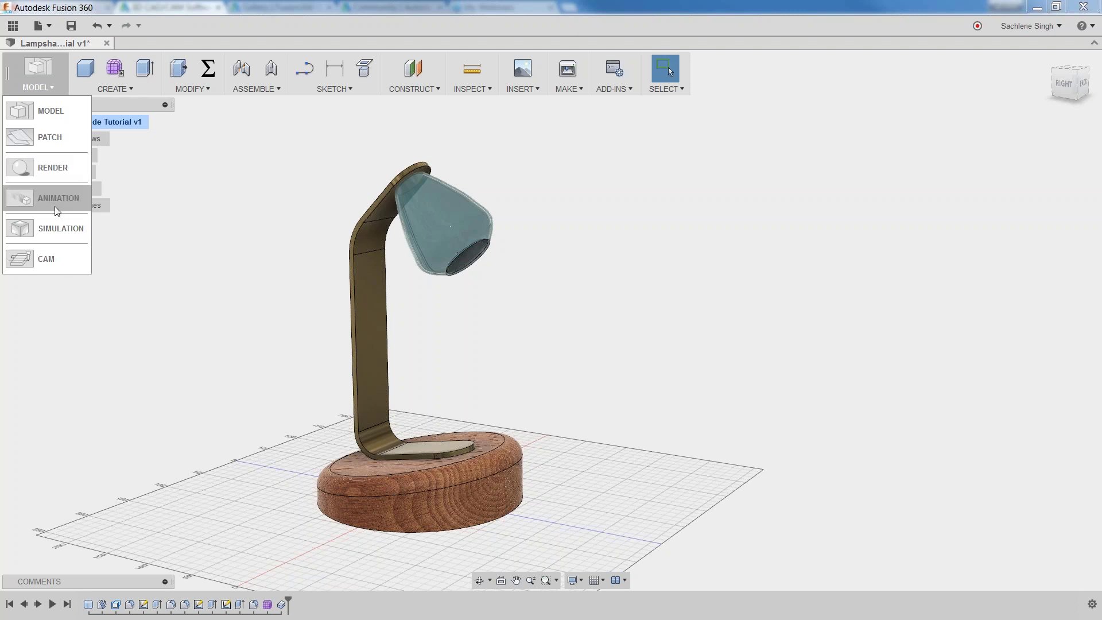
click(57, 89)
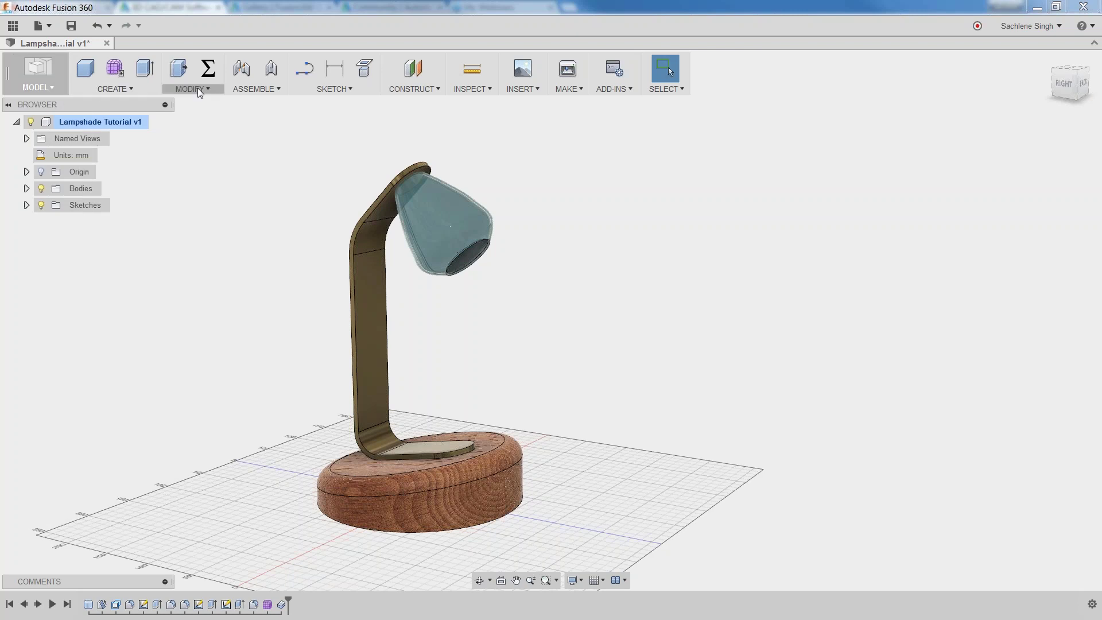
click(44, 90)
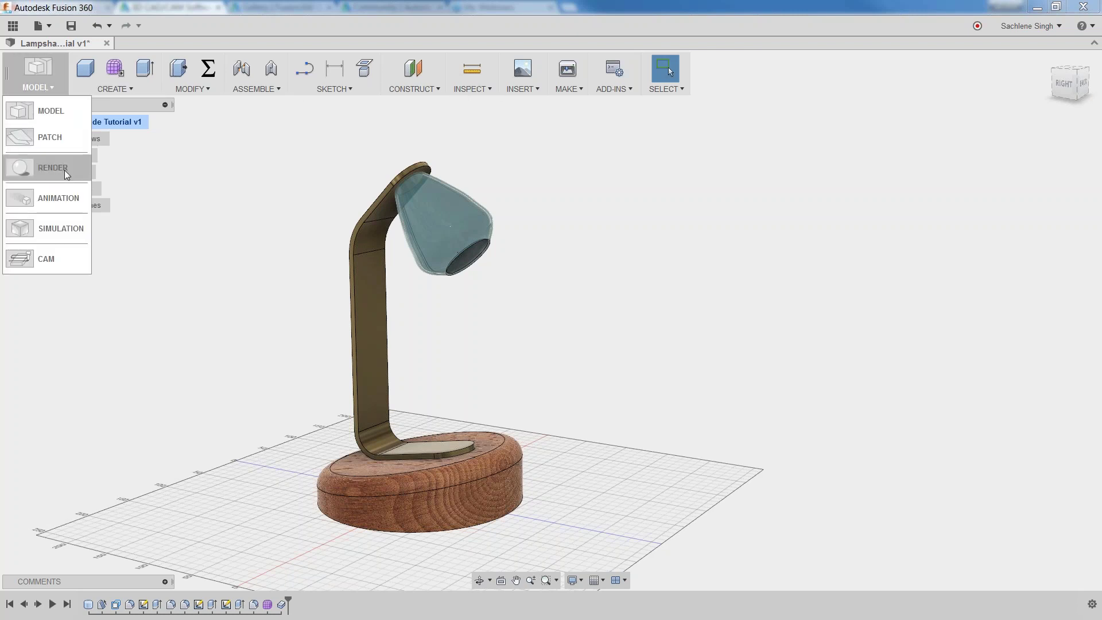
click(61, 139)
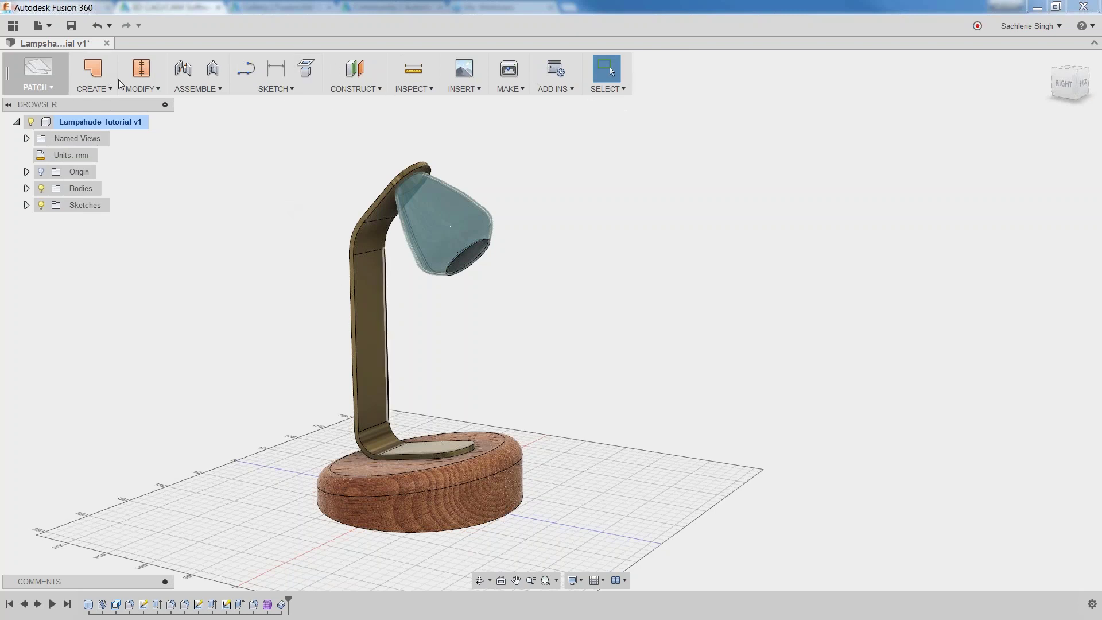
click(46, 88)
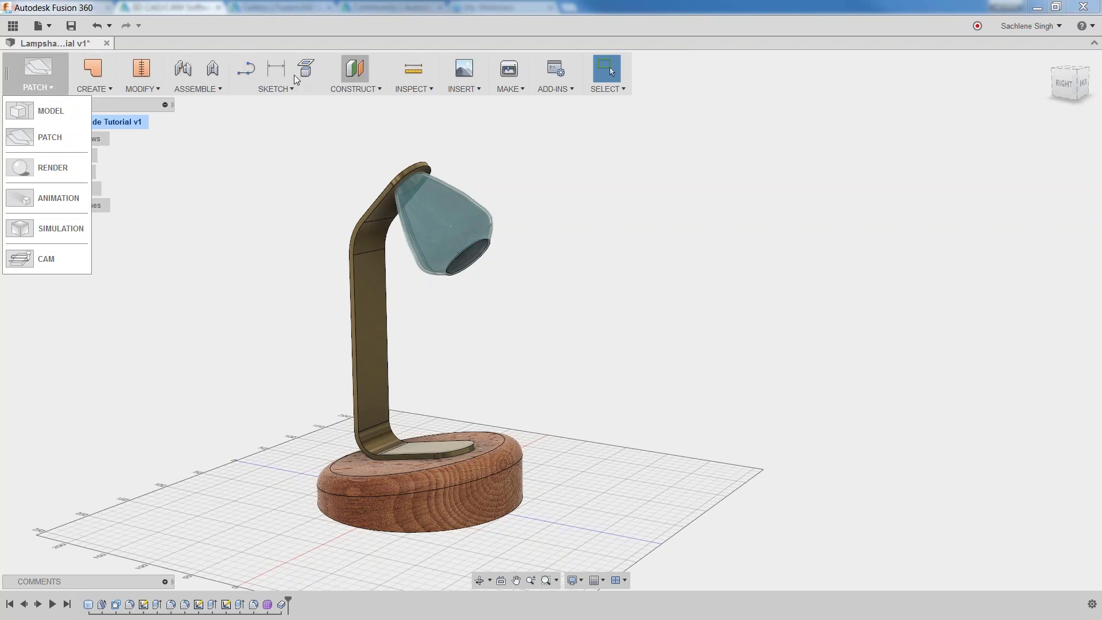
click(51, 111)
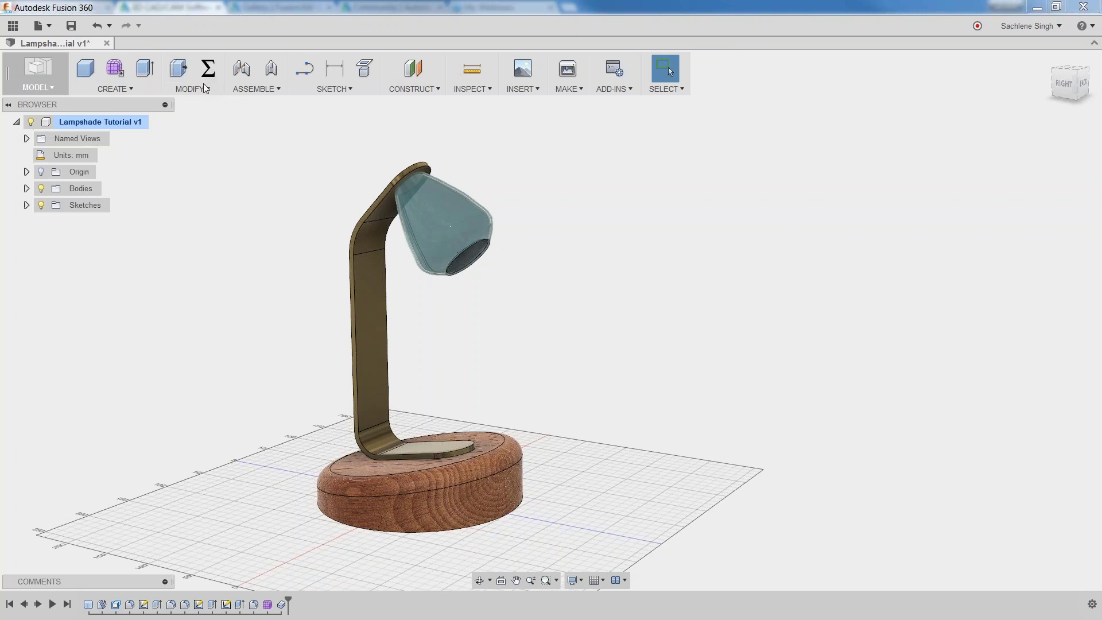
Pin the Loft command to the quick-access Create tools and unpin it again.
click(131, 88)
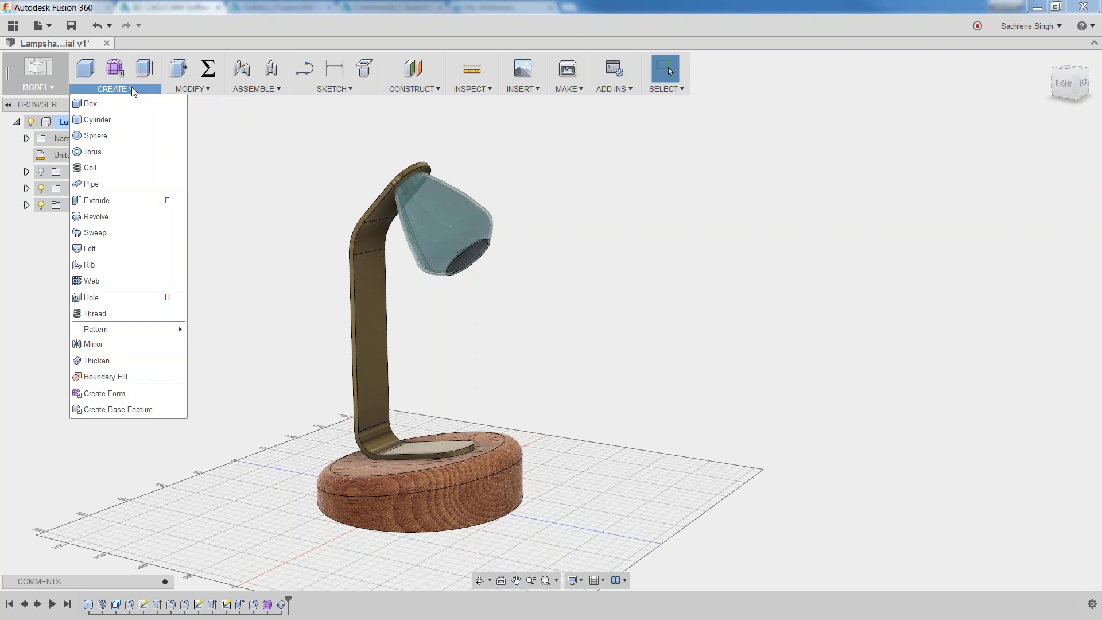
click(178, 251)
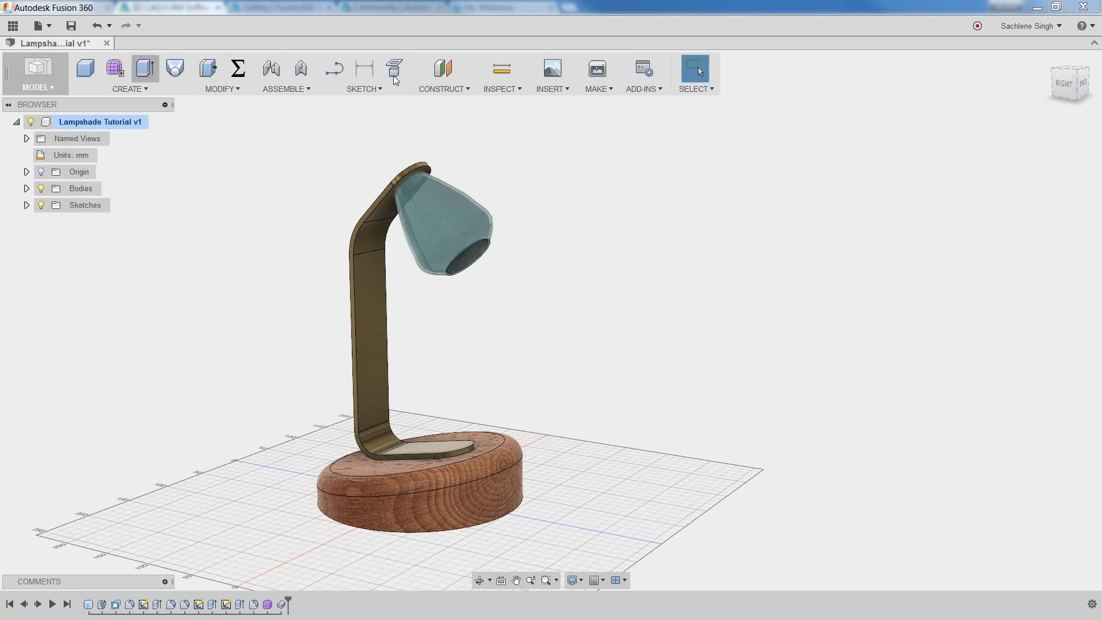
click(172, 90)
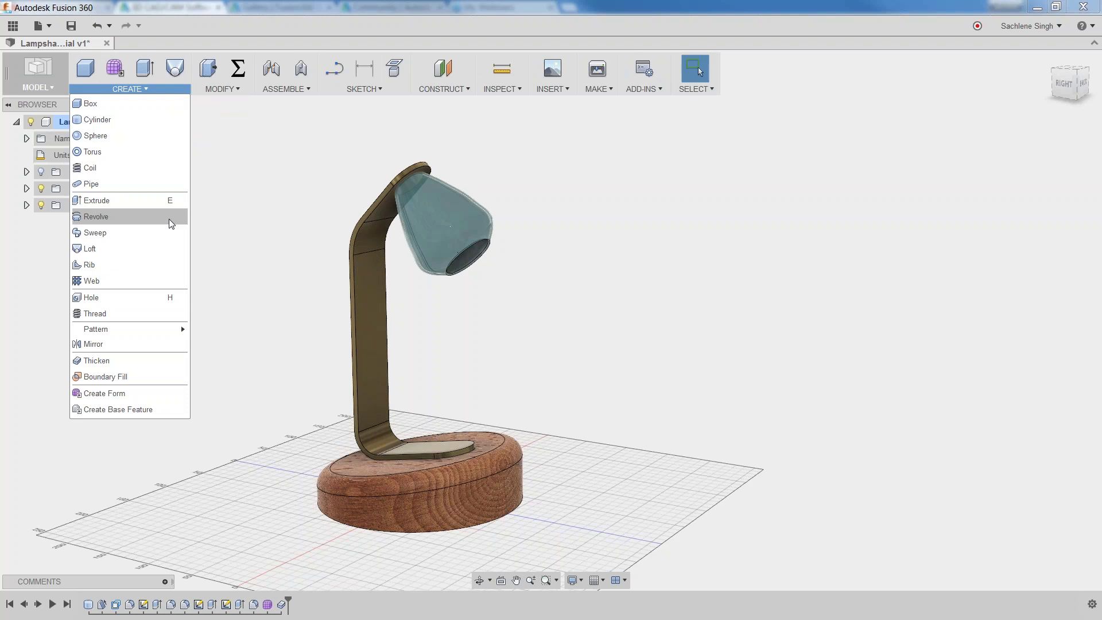
click(179, 249)
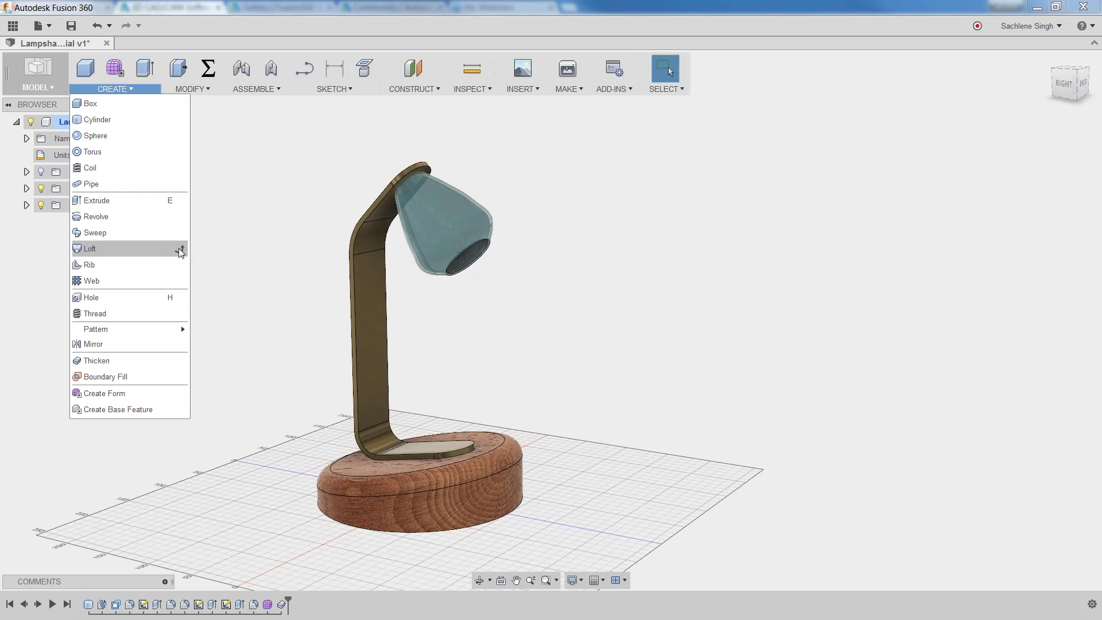
click(139, 87)
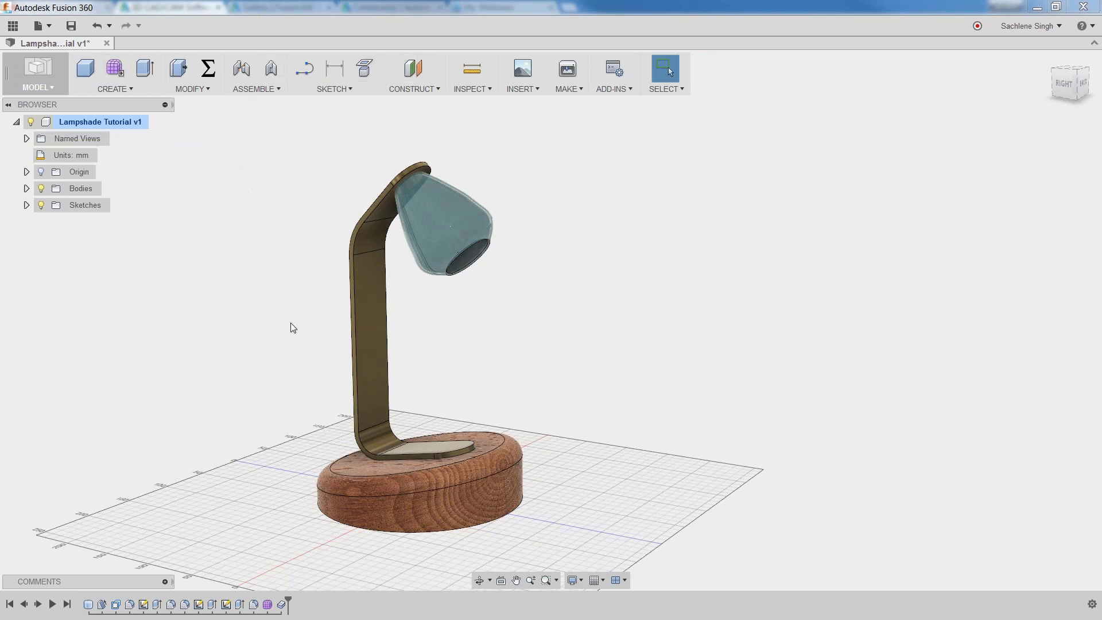
middle_drag(295, 331, 276, 327)
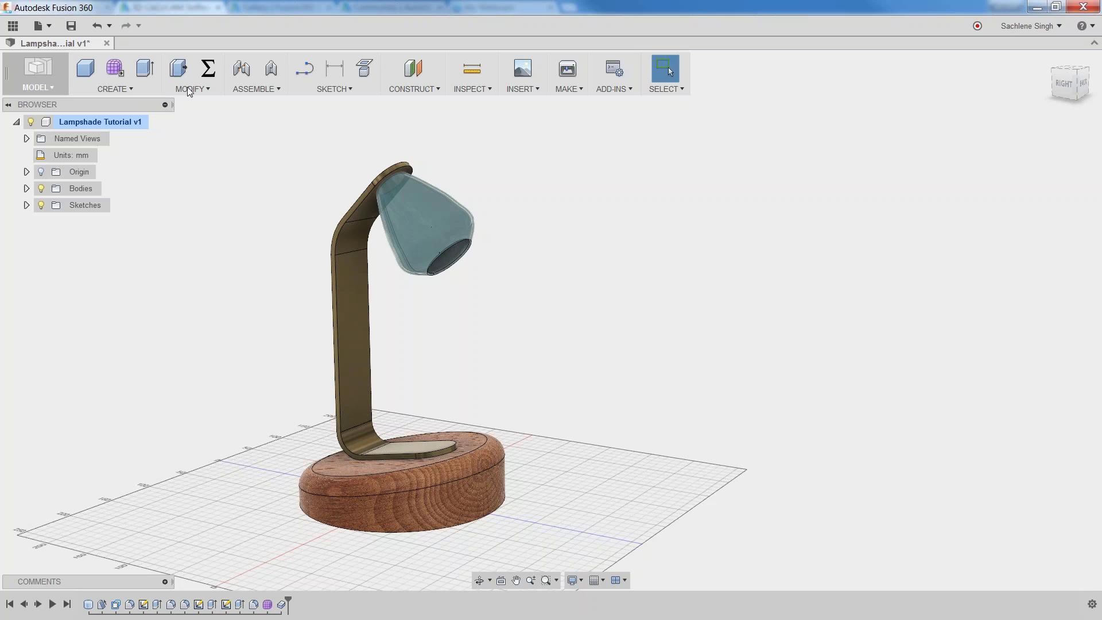
click(129, 90)
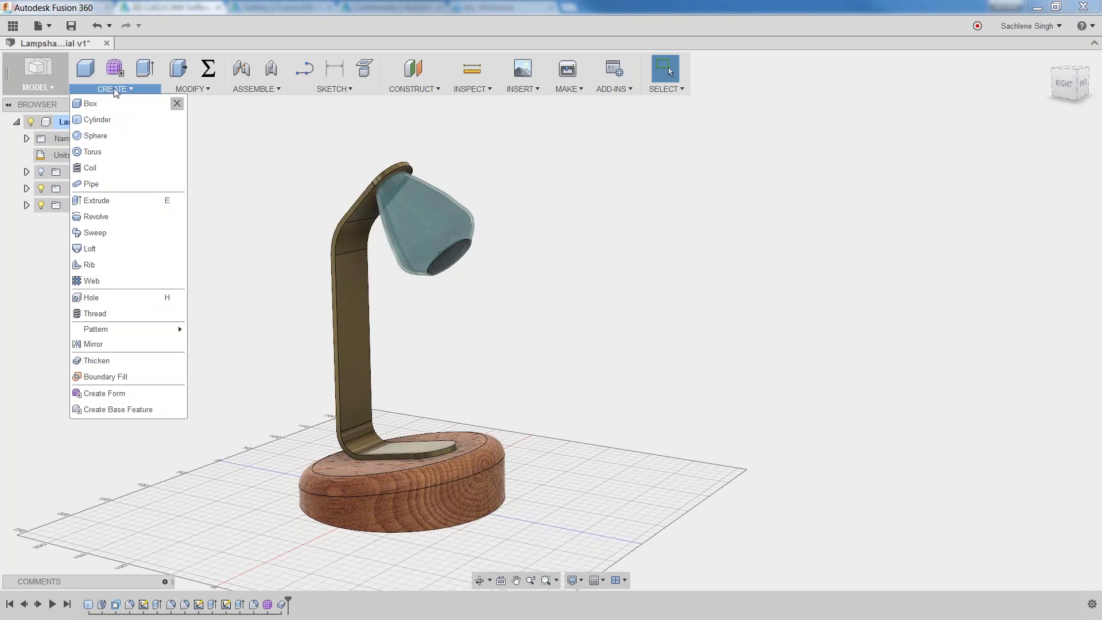
click(187, 89)
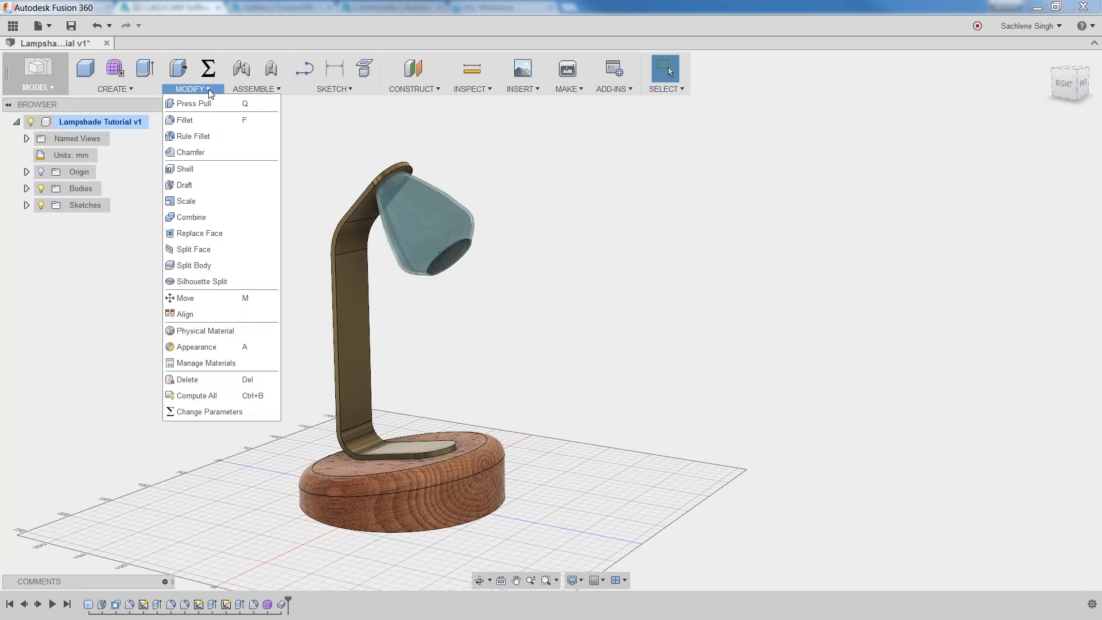
Look through the available Assemble, Sketch, Construct, Inspect, Insert, Make and Add-Ins commands.
mouse_move(250, 93)
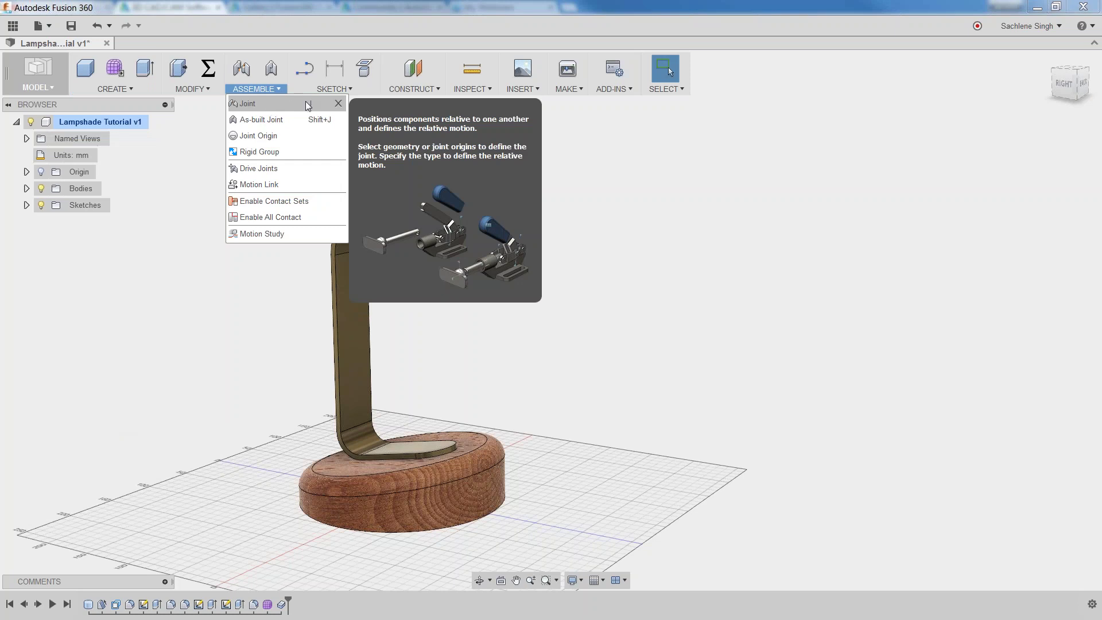
click(339, 89)
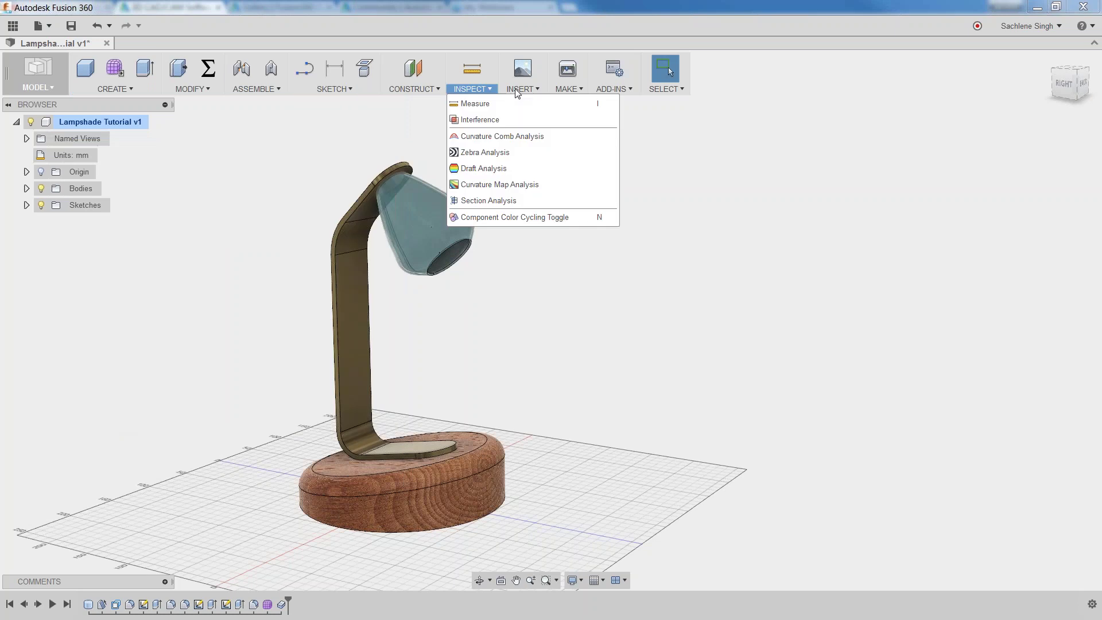
mouse_move(666, 89)
click(689, 291)
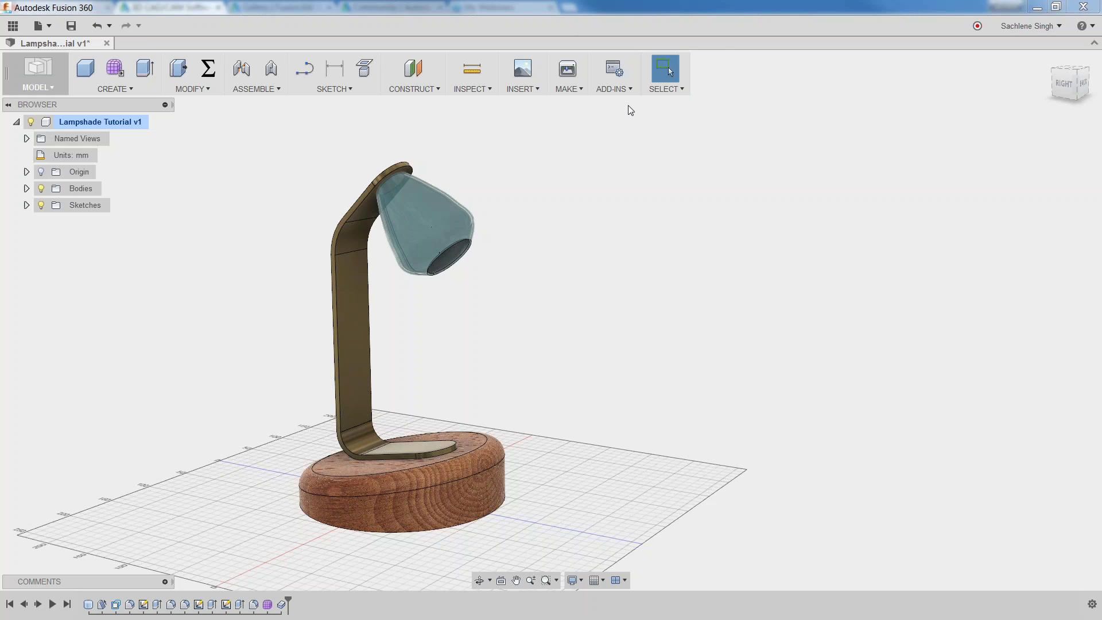
mouse_move(484, 91)
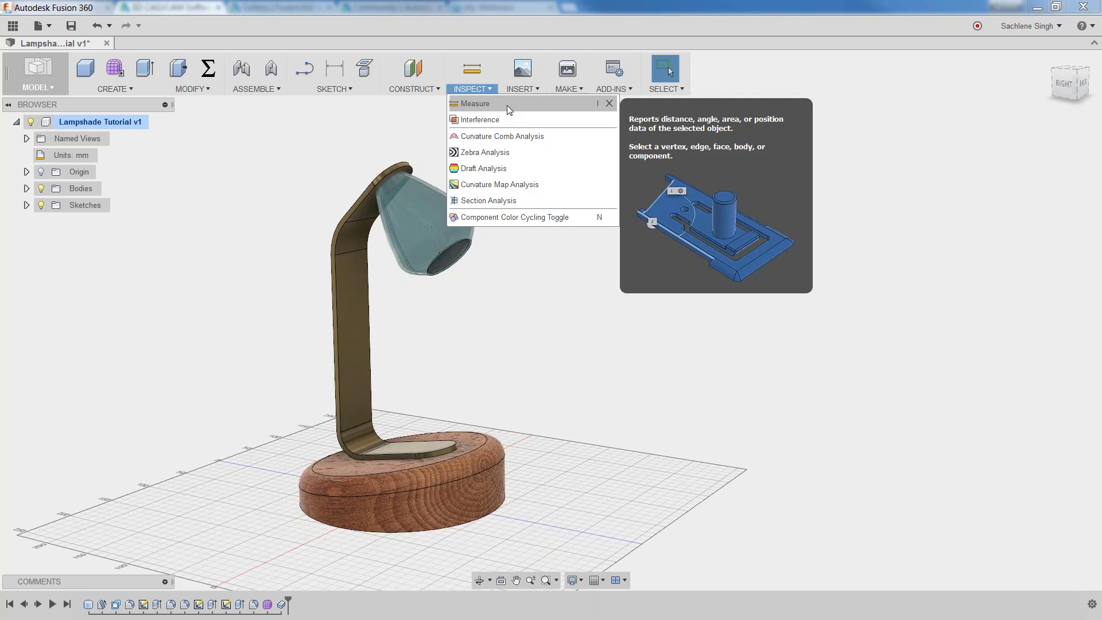
mouse_move(423, 91)
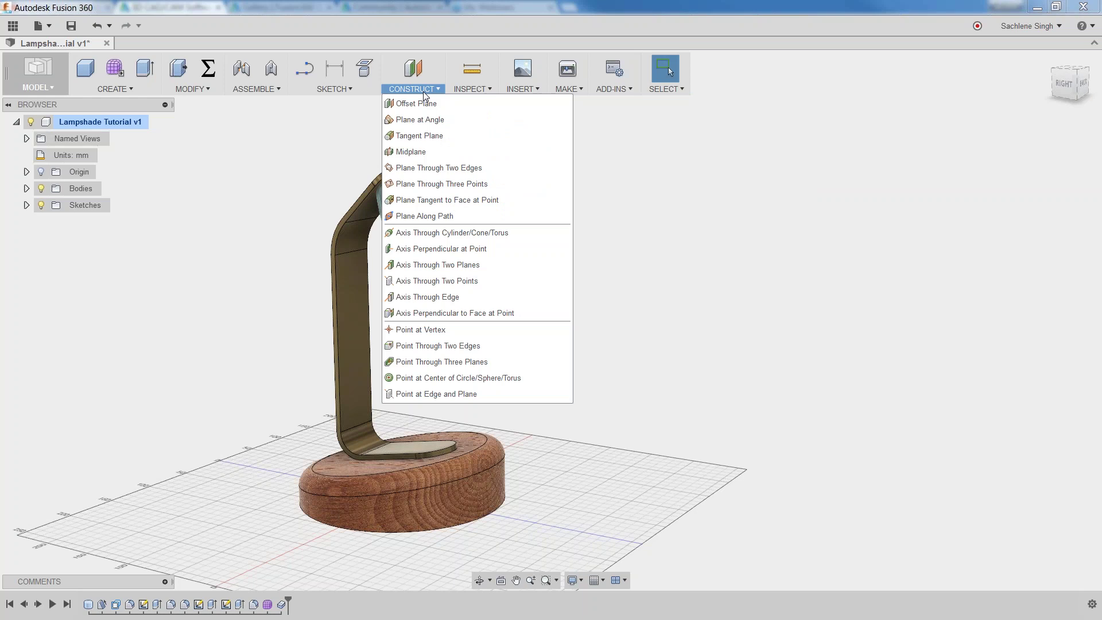
mouse_move(531, 97)
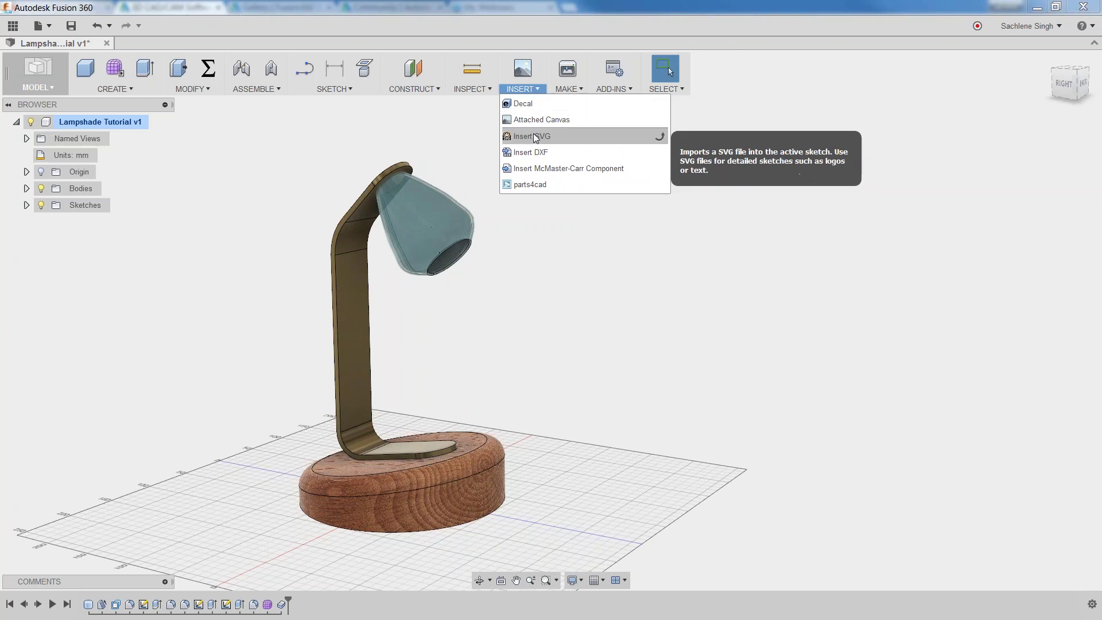
mouse_move(571, 91)
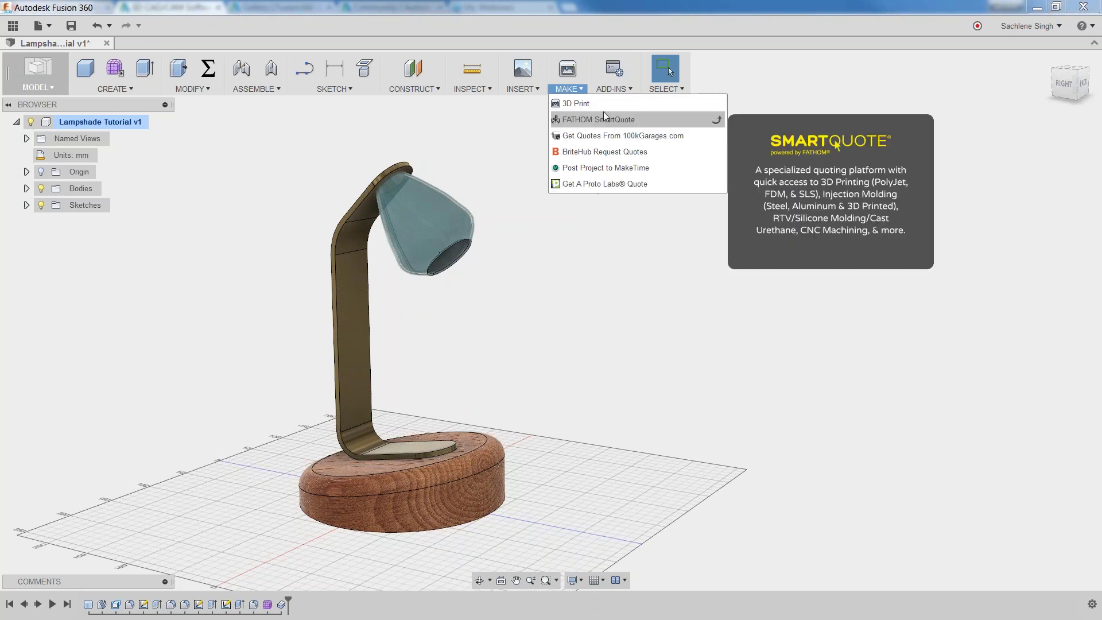
mouse_move(615, 91)
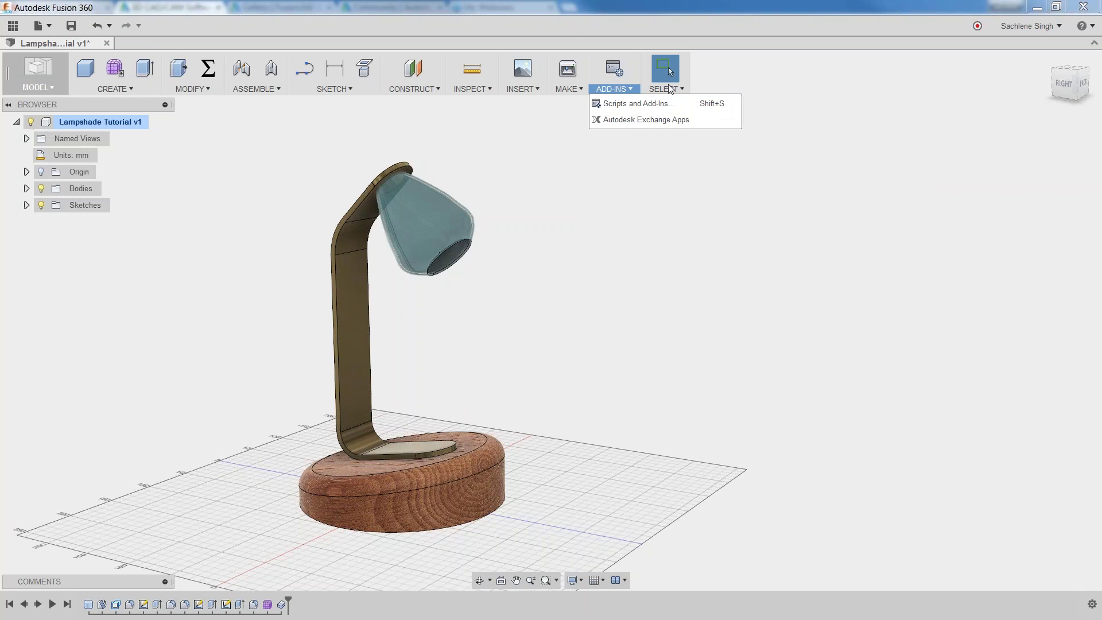
Restrict the selection filters to Bodies and try toggling the Sketch Curves filter.
mouse_move(672, 90)
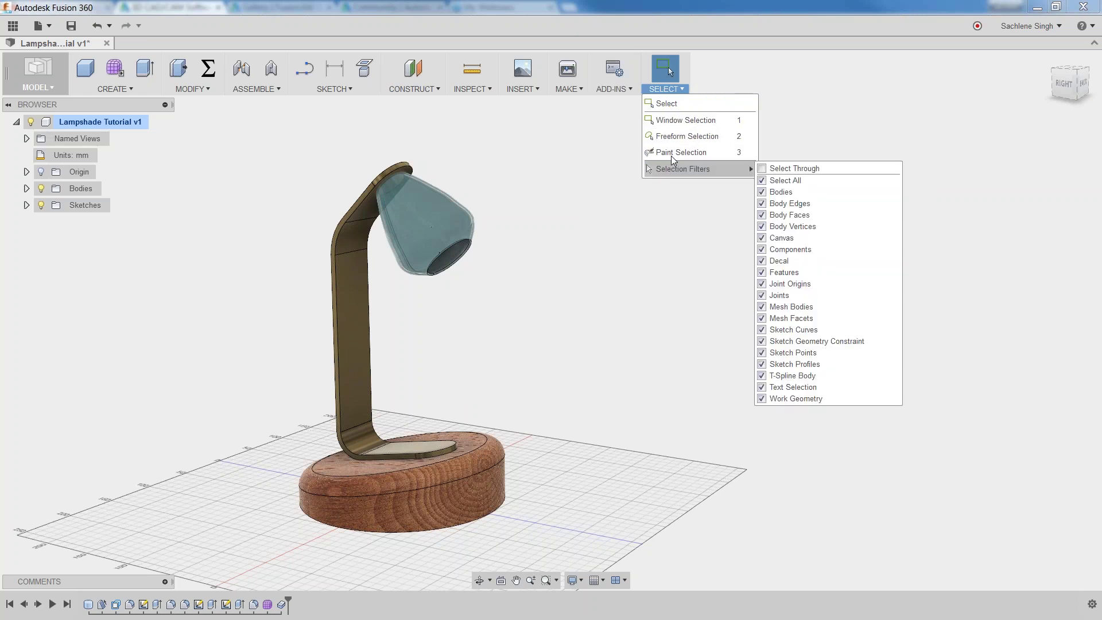
mouse_move(672, 170)
mouse_move(695, 170)
click(763, 180)
click(763, 192)
click(762, 330)
click(762, 331)
click(762, 331)
click(550, 411)
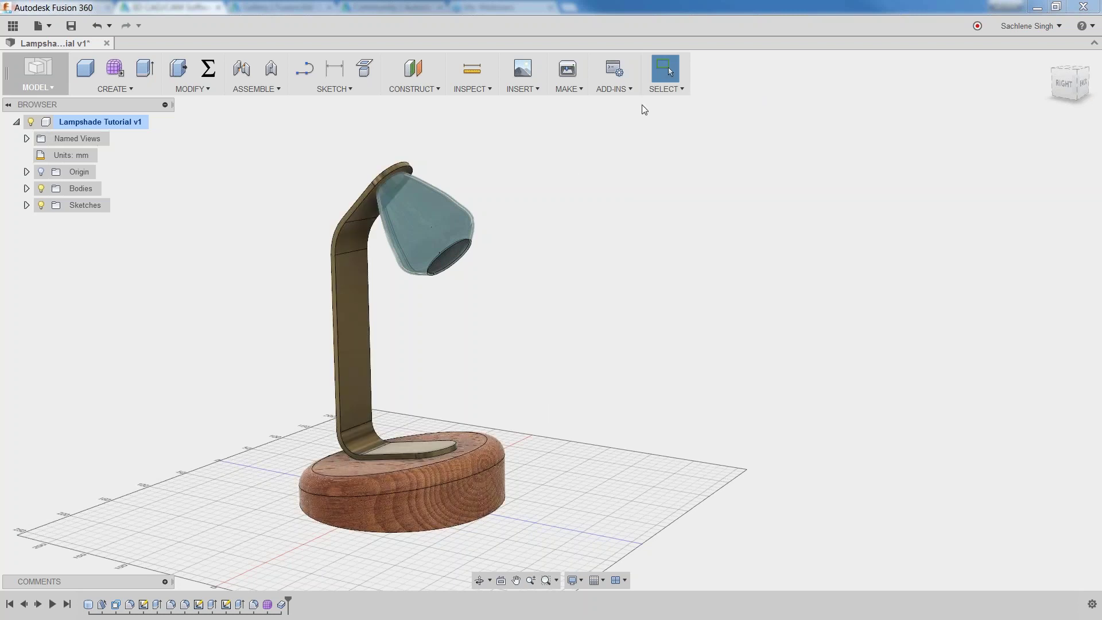
Re-enable all selection filters.
click(651, 90)
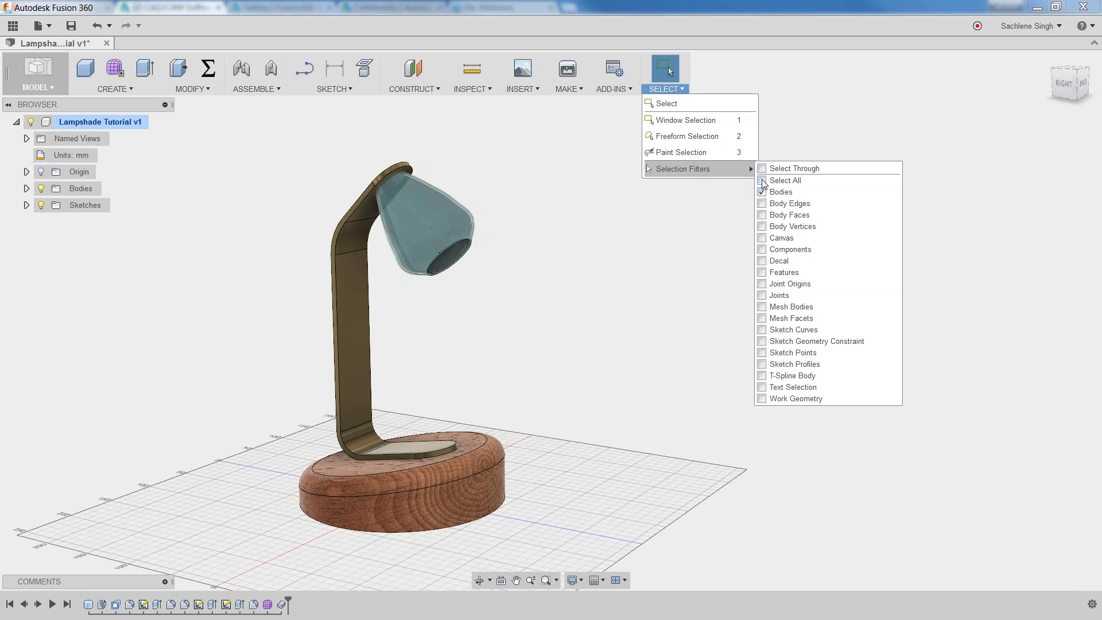
click(763, 179)
click(468, 418)
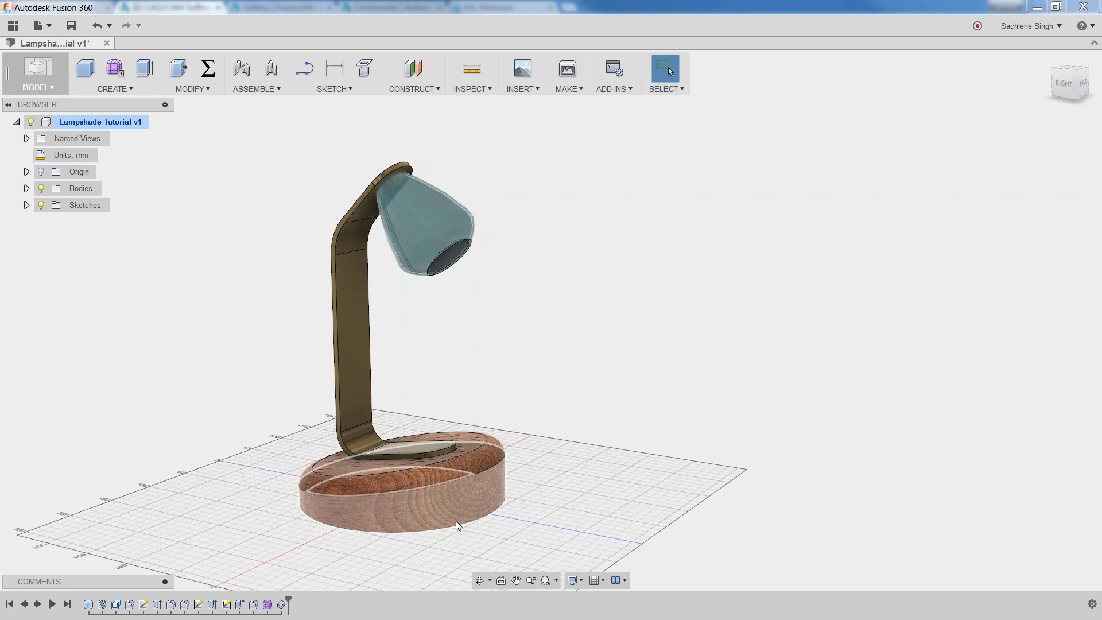
Limit the selection filters to Bodies again and select the wooden lamp base.
click(666, 89)
mouse_move(680, 171)
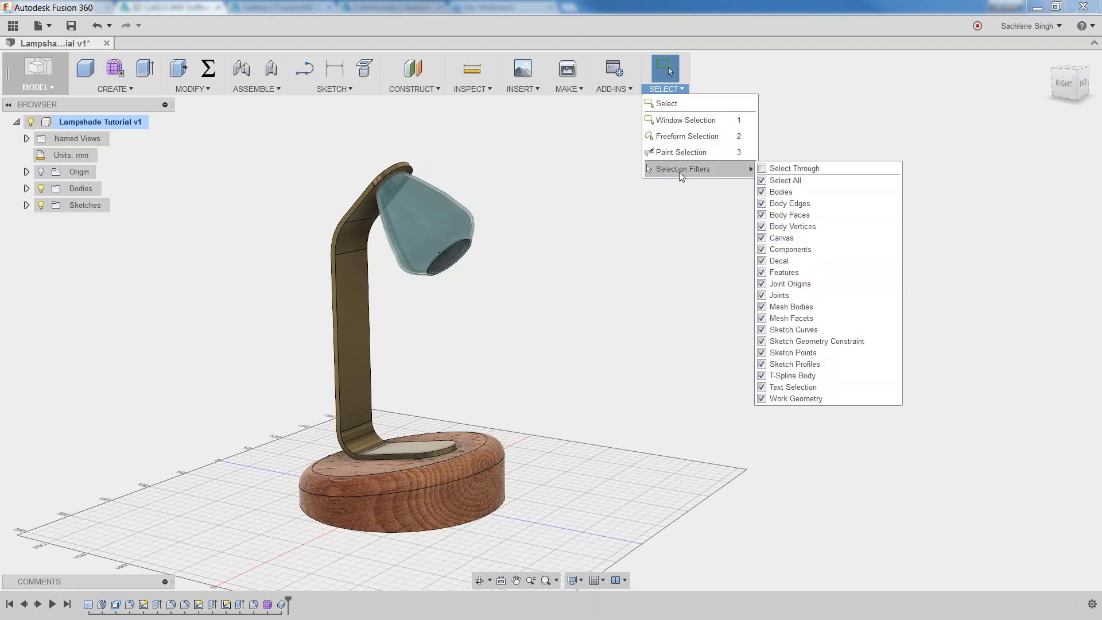
click(762, 181)
click(433, 494)
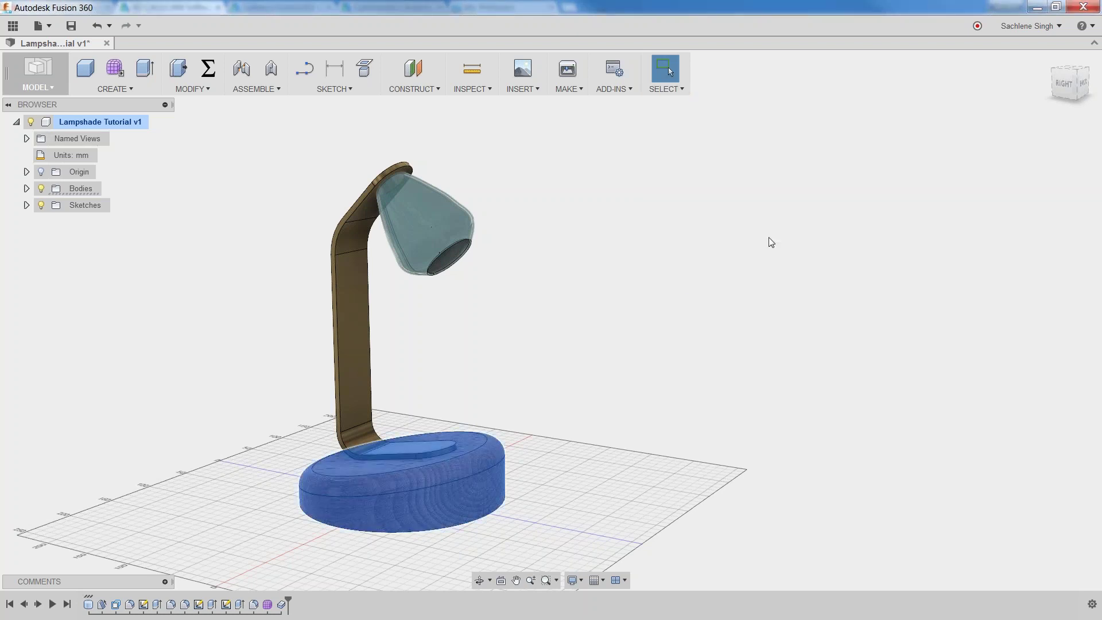
Turn all selection filters back on and clear the selection of the base.
click(666, 89)
mouse_move(701, 168)
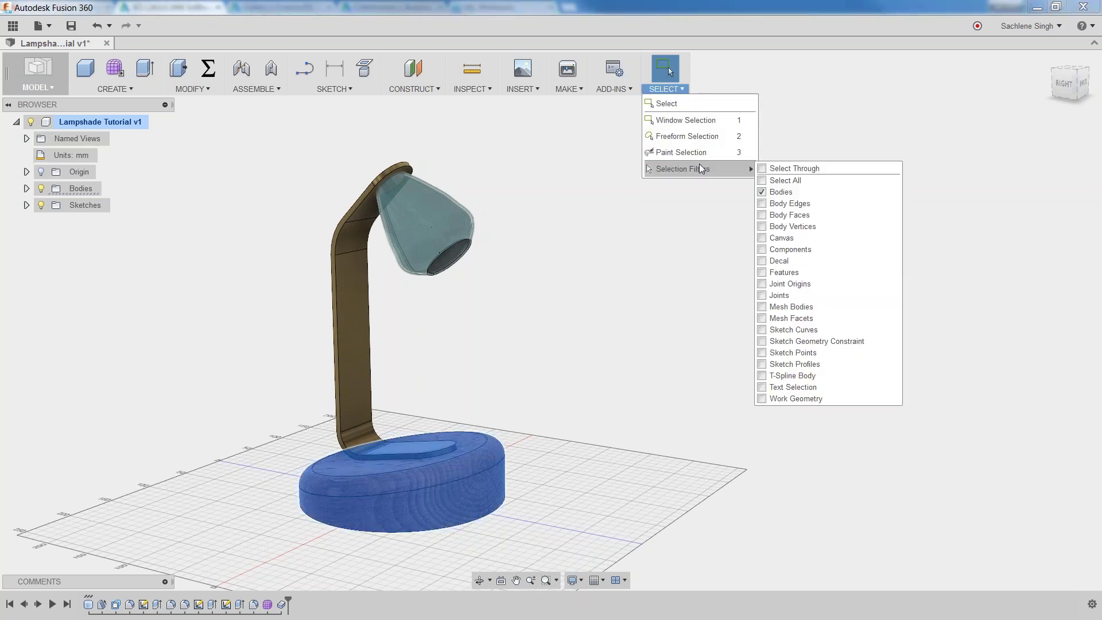
click(762, 180)
click(683, 260)
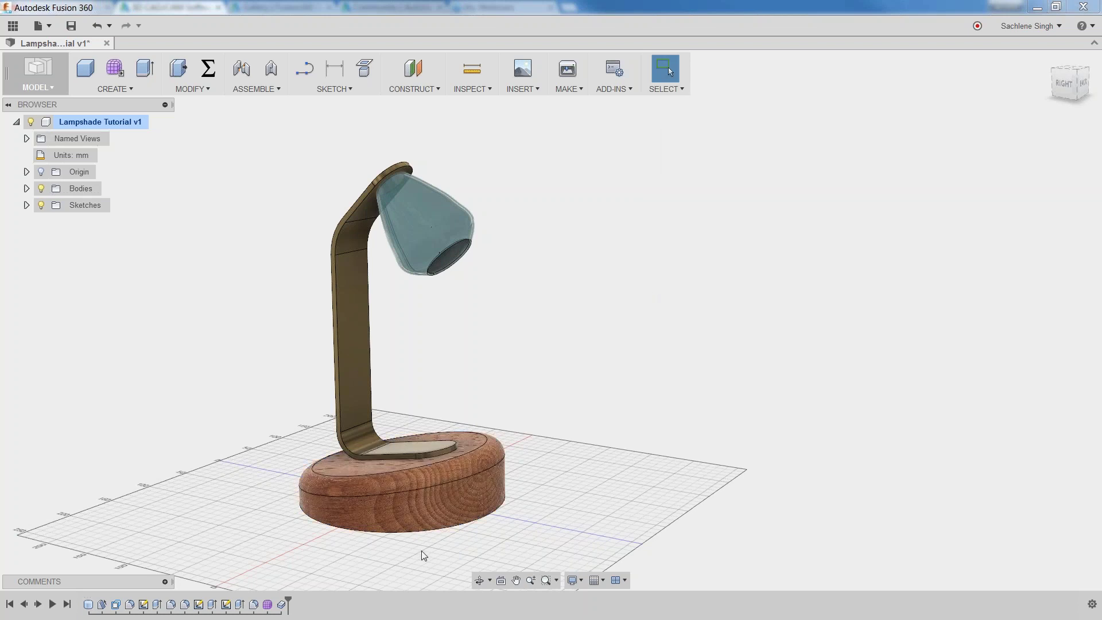
Expand the comments area to view it and collapse it again.
middle_drag(485, 339, 421, 350)
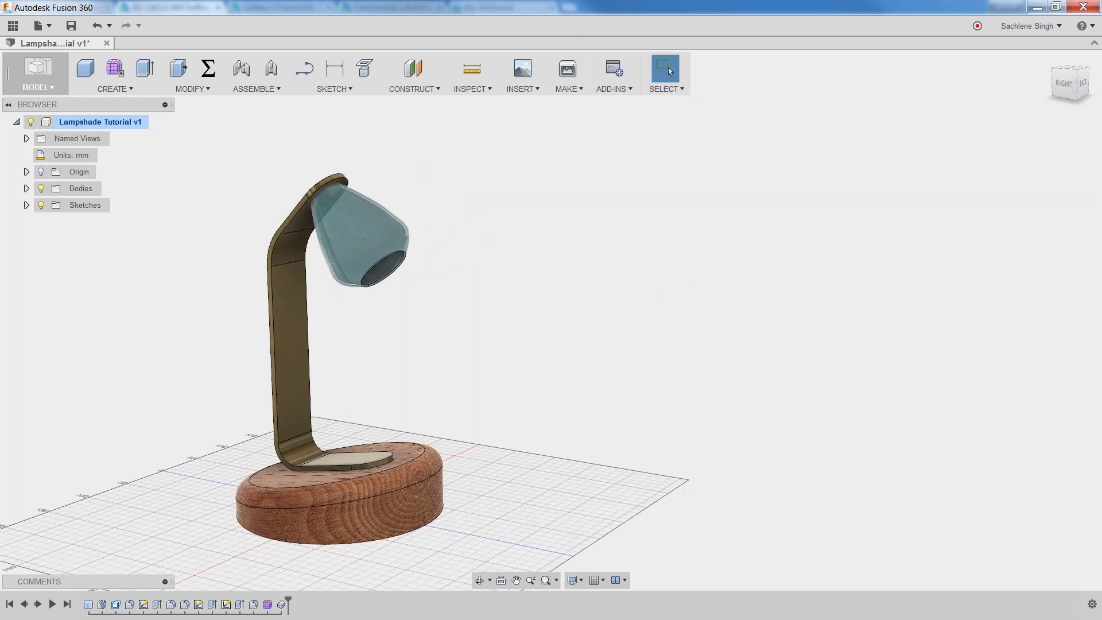
middle_drag(423, 347, 428, 336)
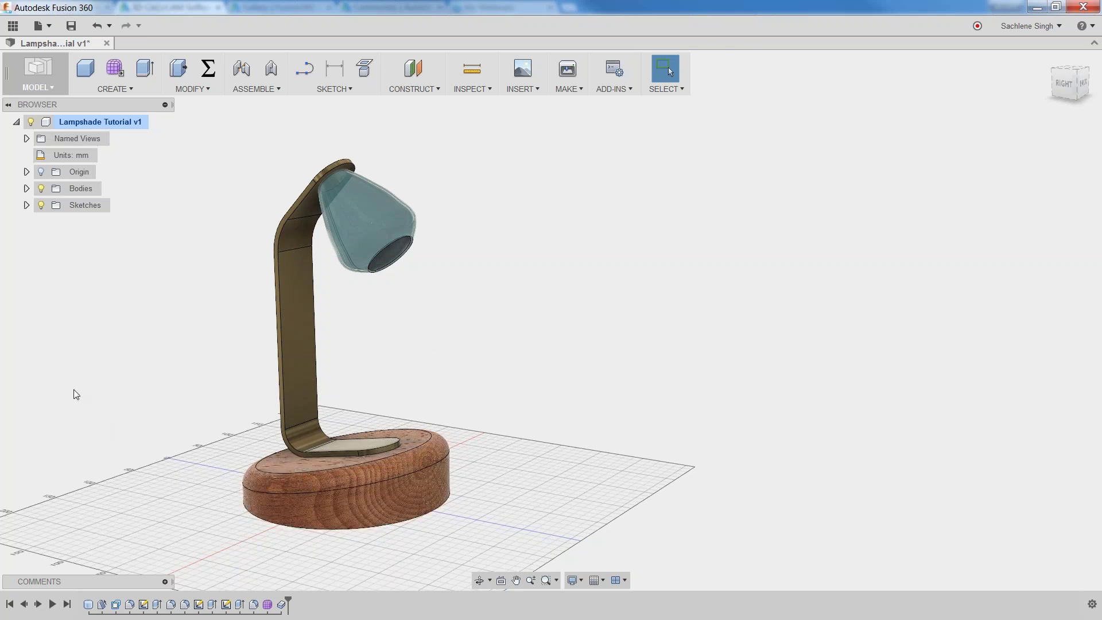
click(164, 581)
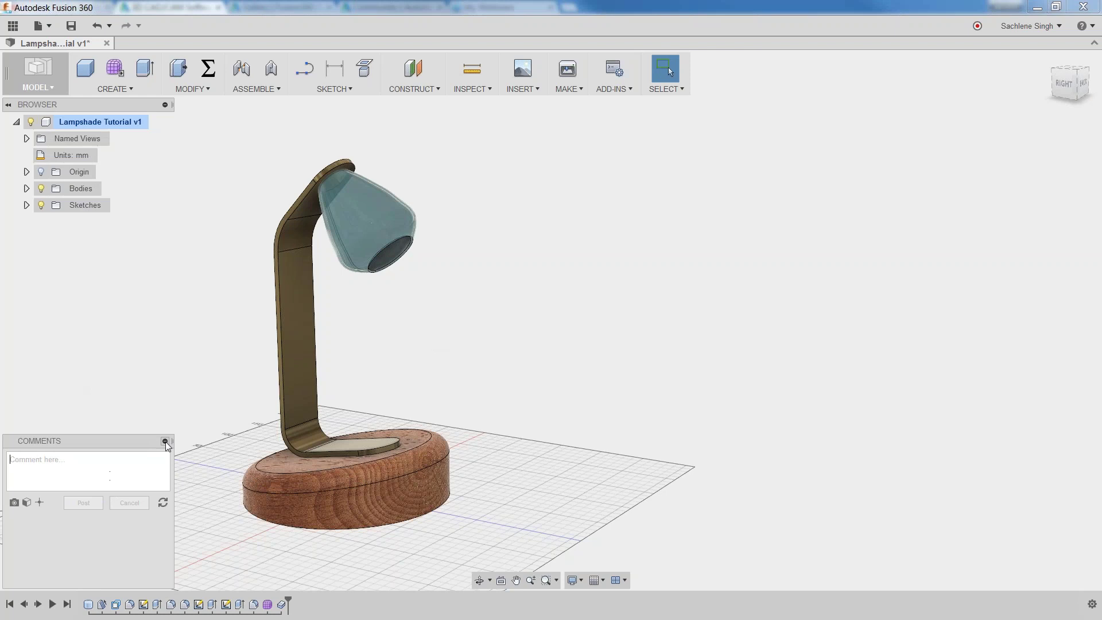
click(165, 441)
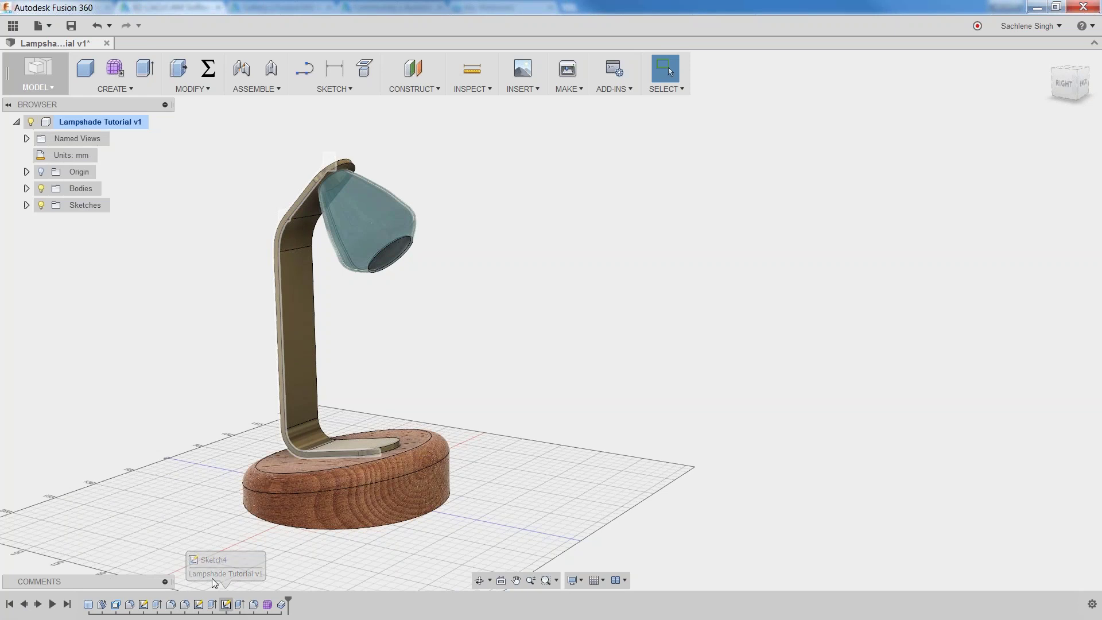
Roll the design history back to the early base features and to the stand's extrusion, returning to the end after each.
drag(288, 603, 122, 602)
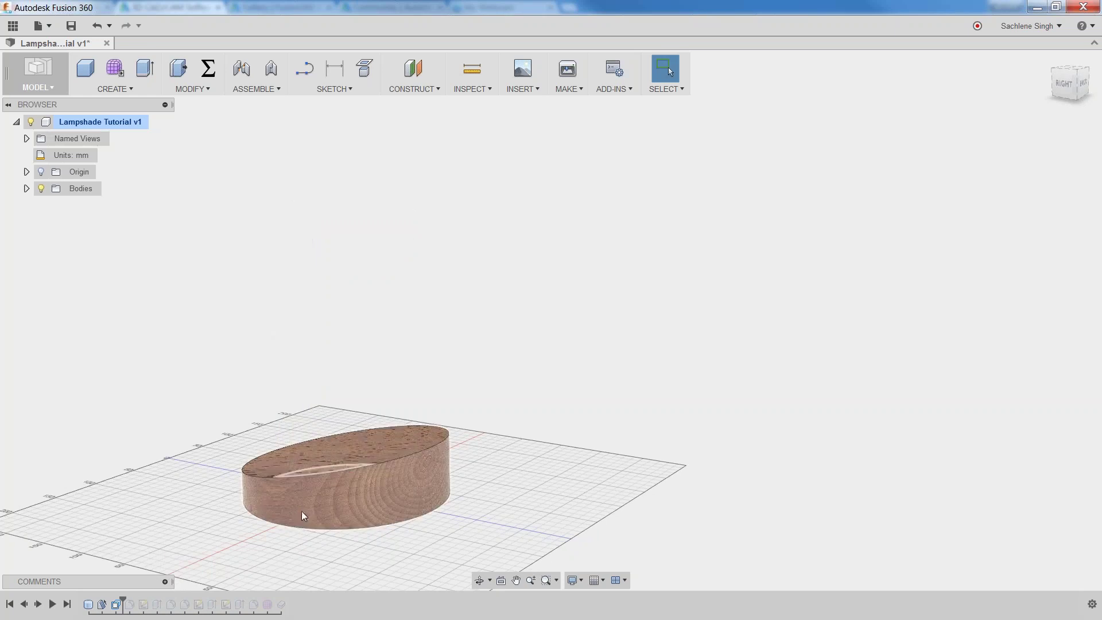
click(38, 604)
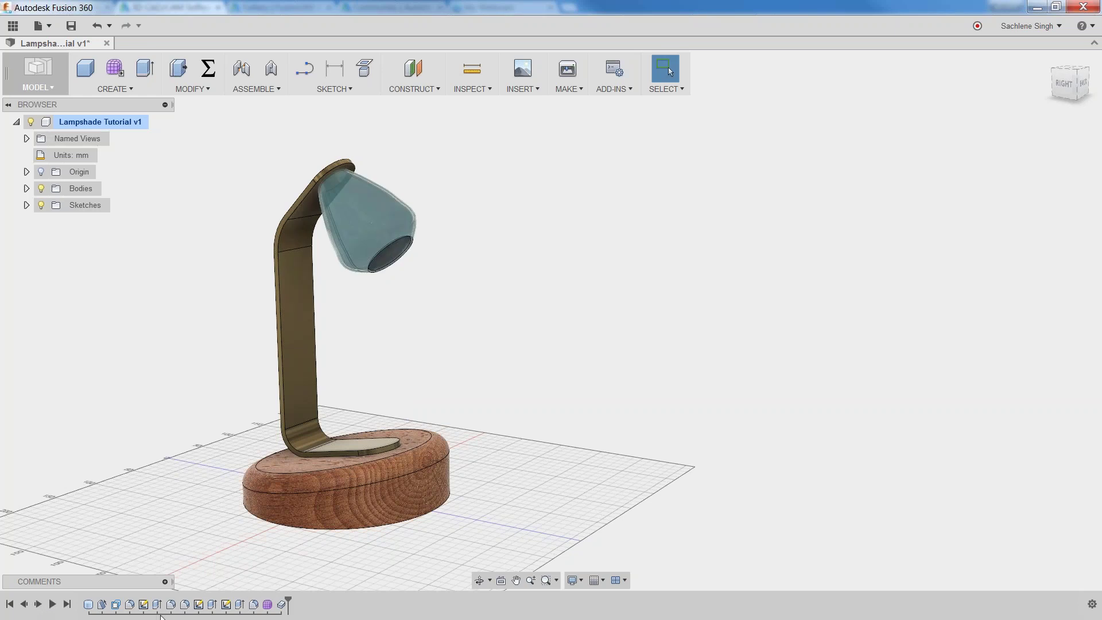
drag(288, 603, 163, 603)
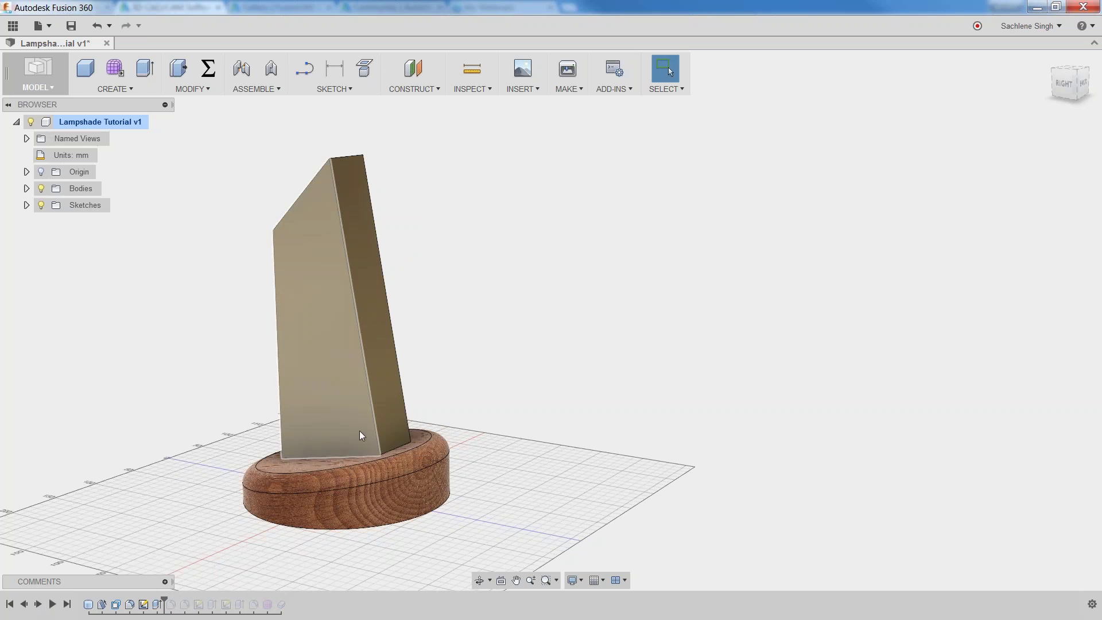
drag(163, 603, 308, 590)
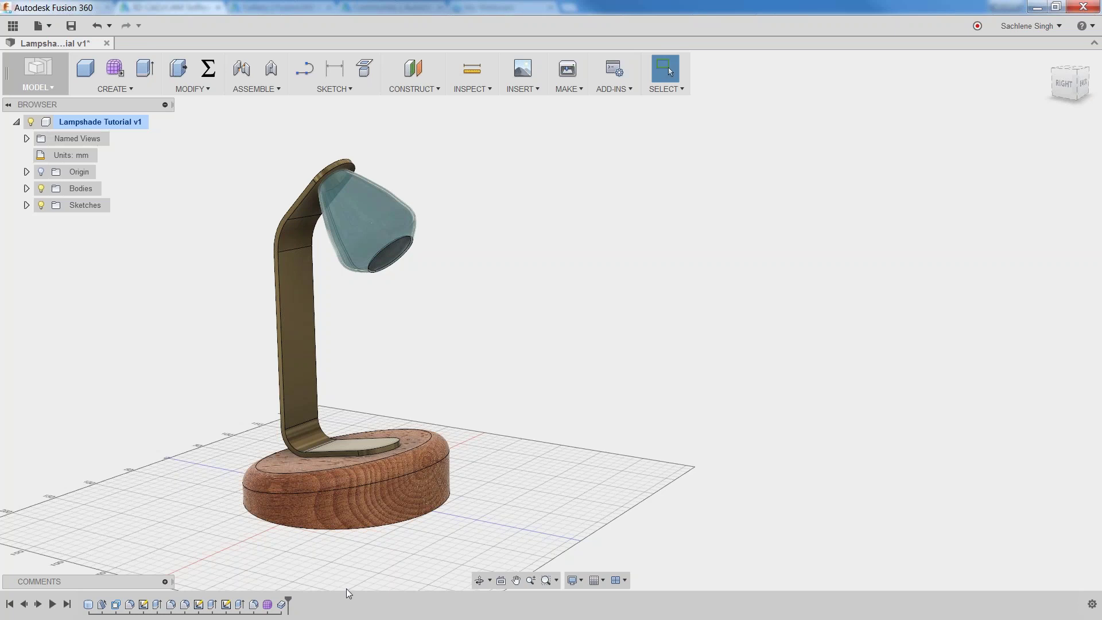
Edit the fillet at the stand's lower bend, trying a radius of 15 mm and accepting 20 mm.
right_click(186, 605)
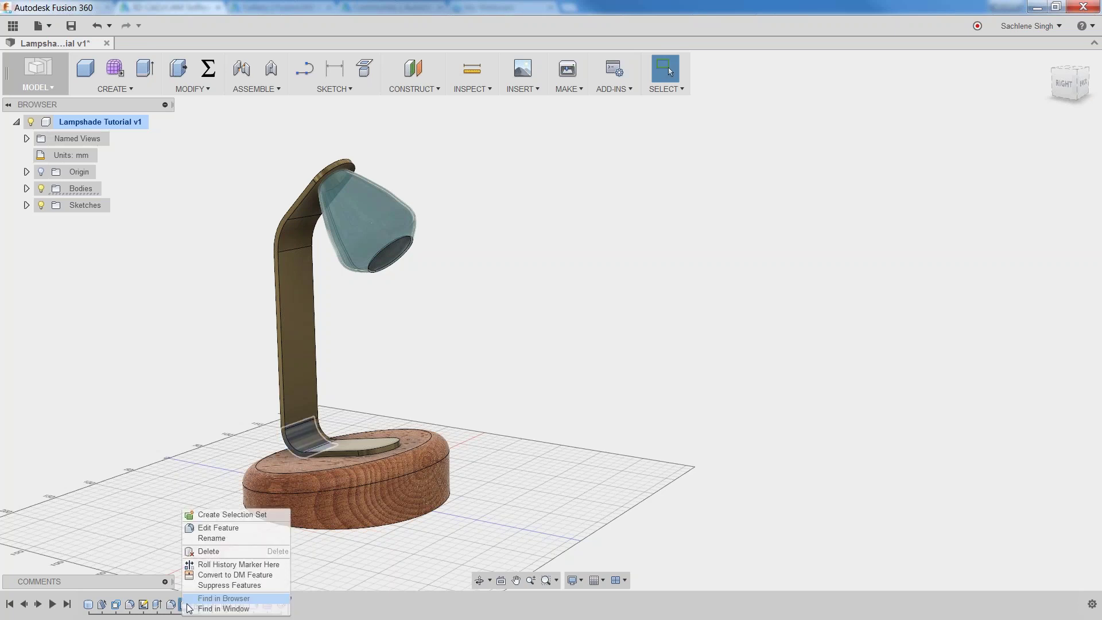
click(226, 528)
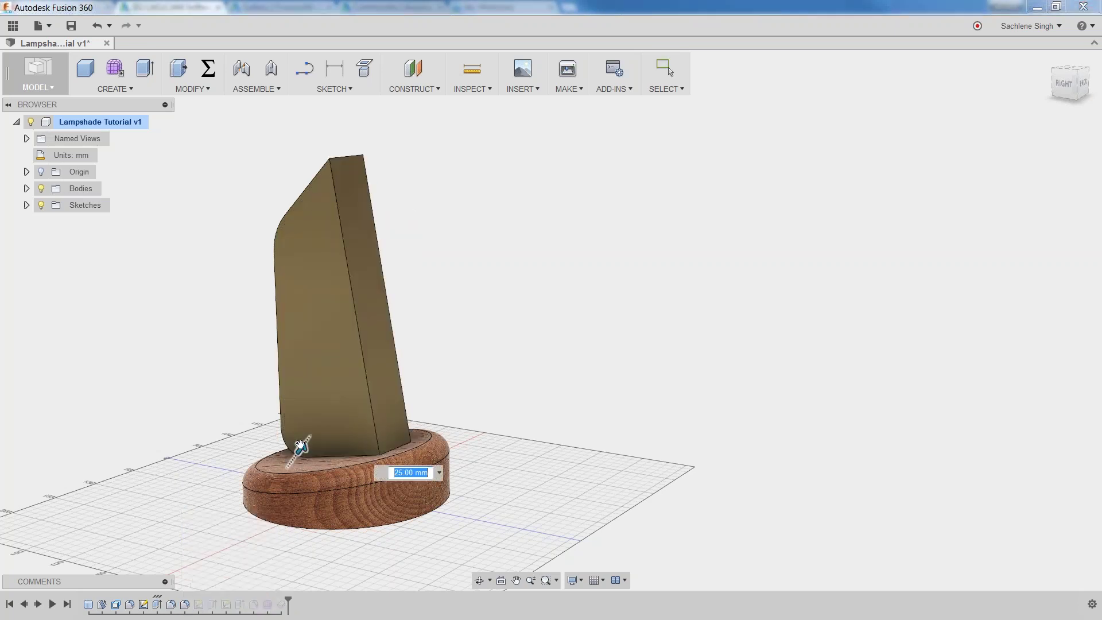
text(15)
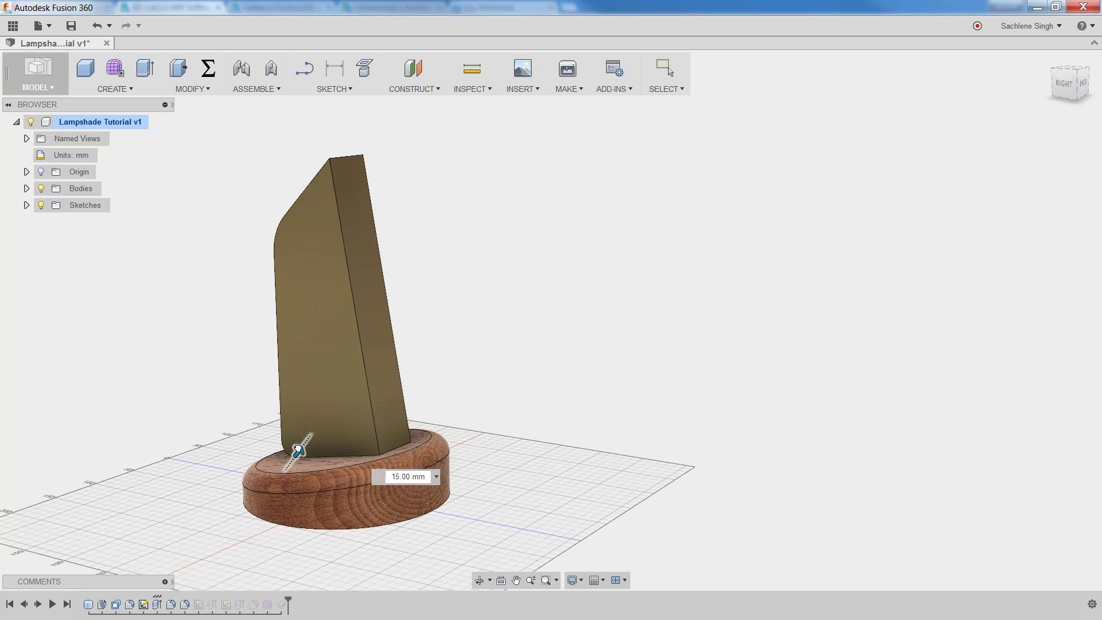
drag(299, 450, 300, 449)
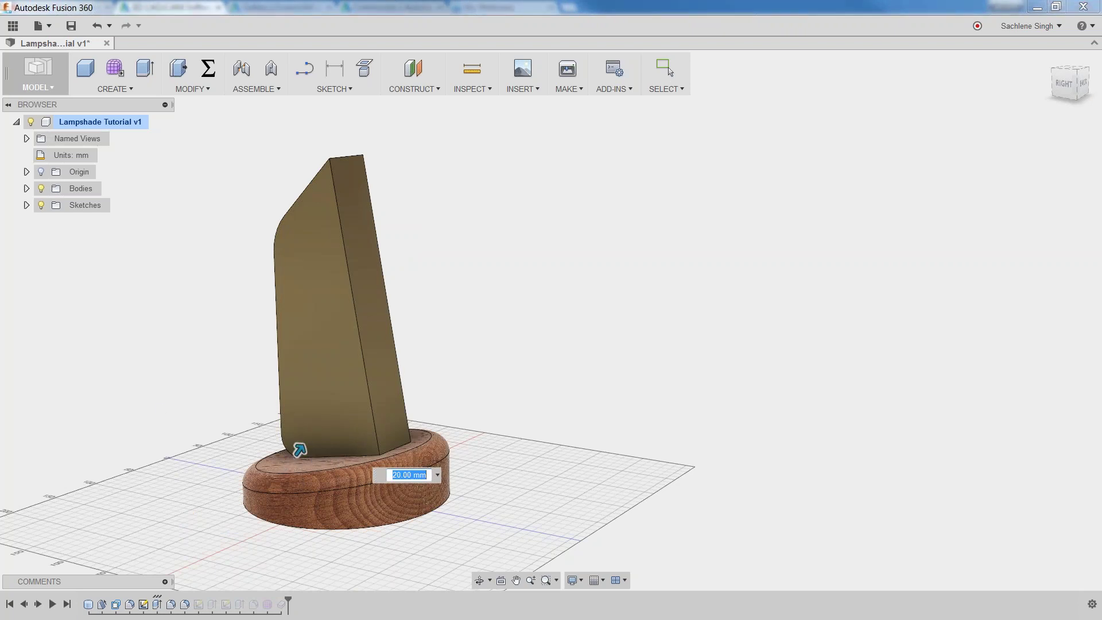
right_click(162, 409)
click(208, 404)
right_click(160, 406)
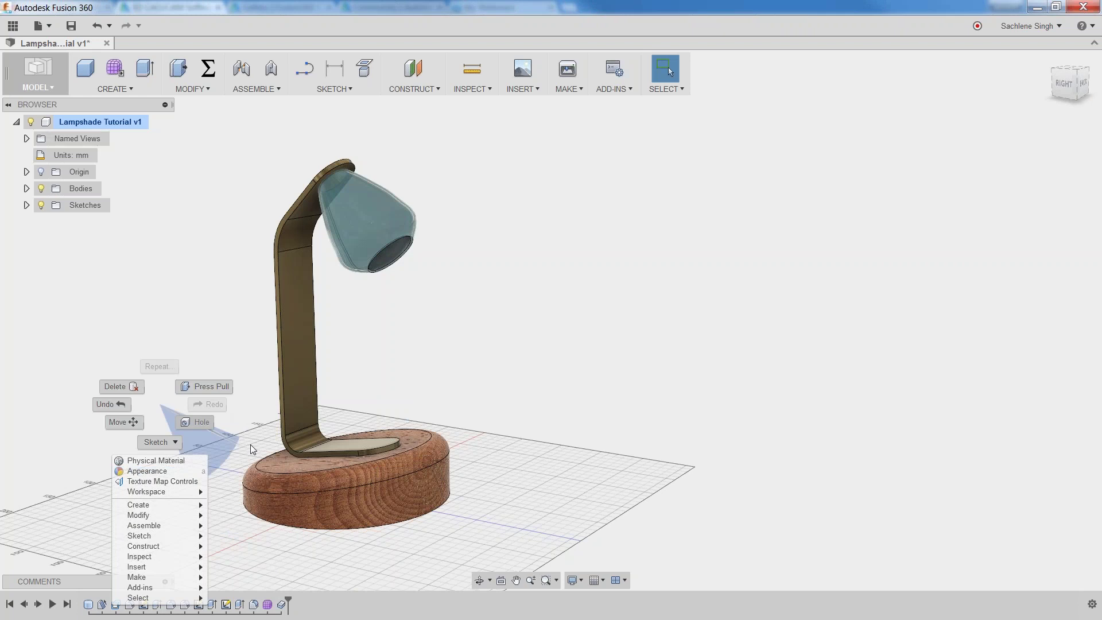
click(230, 452)
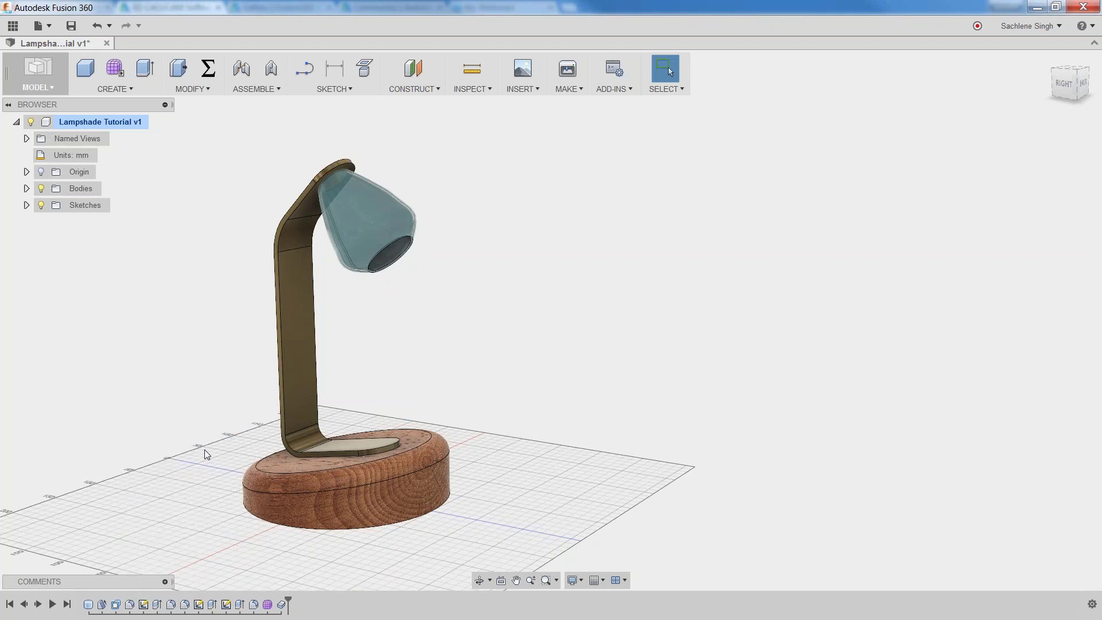
Examine the lamp from different views by orbiting, panning and zooming in and out.
mouse_move(200, 444)
shift+middle_down()
mouse_move(237, 428)
mouse_move(192, 445)
shift+middle_up()
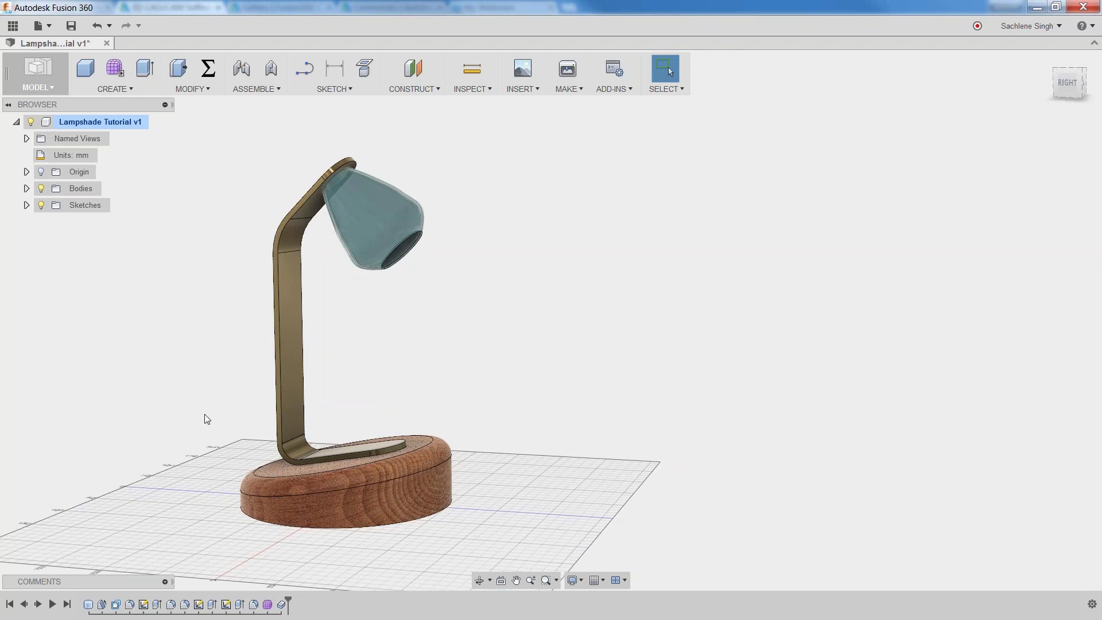
middle_drag(205, 415, 337, 405)
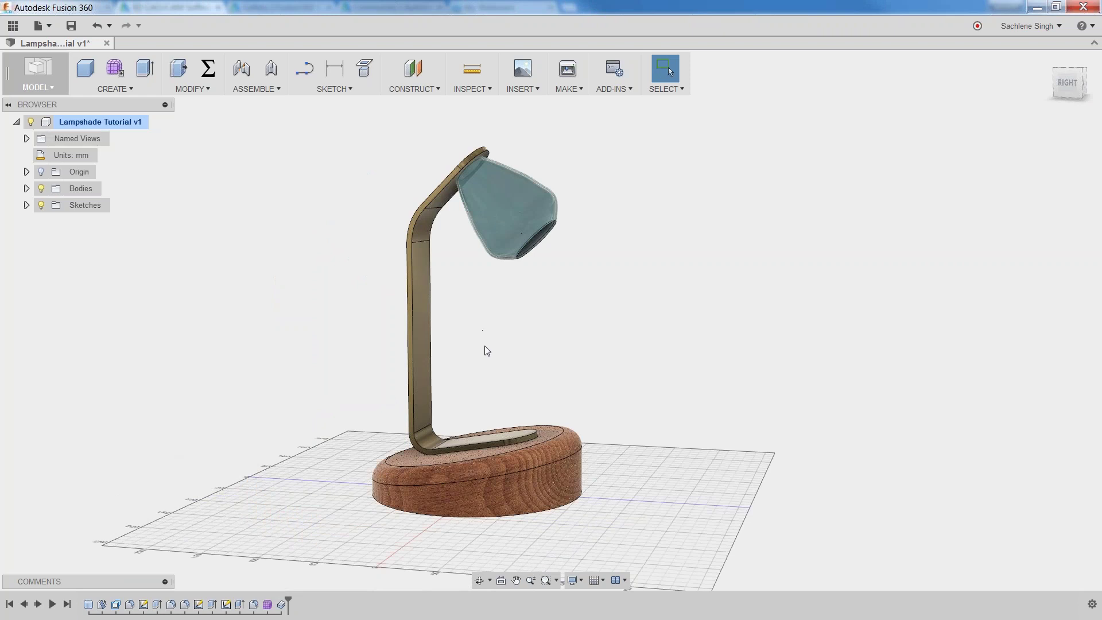
click(515, 580)
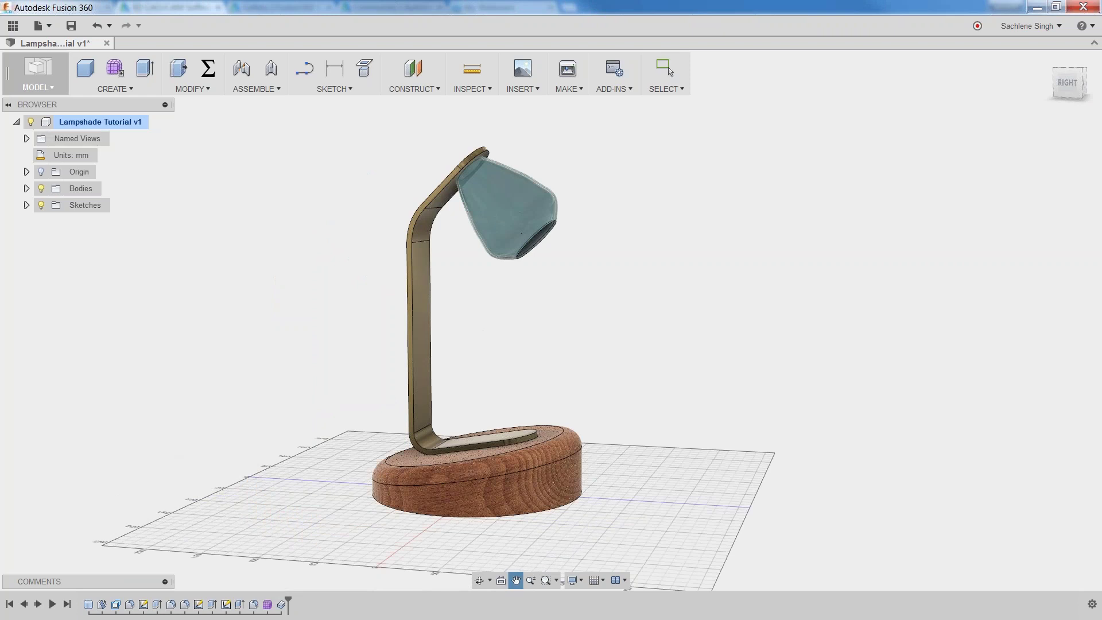
middle_drag(481, 348, 620, 190)
click(666, 69)
scroll(519, 358, up, 4)
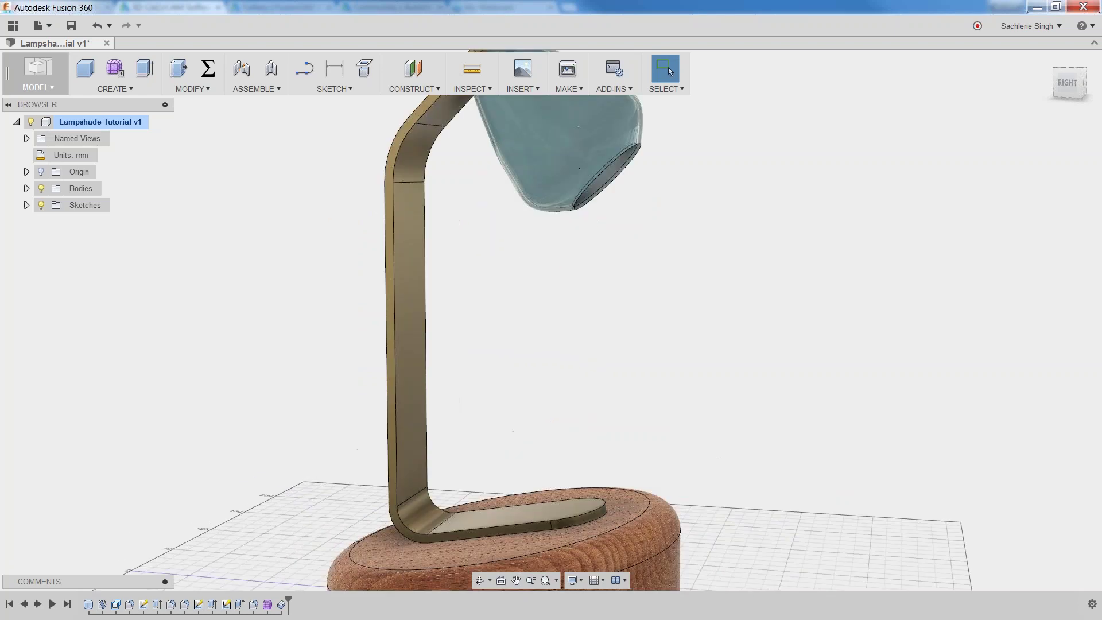
scroll(516, 357, down, 6)
scroll(516, 357, up, 5)
scroll(516, 357, down, 4)
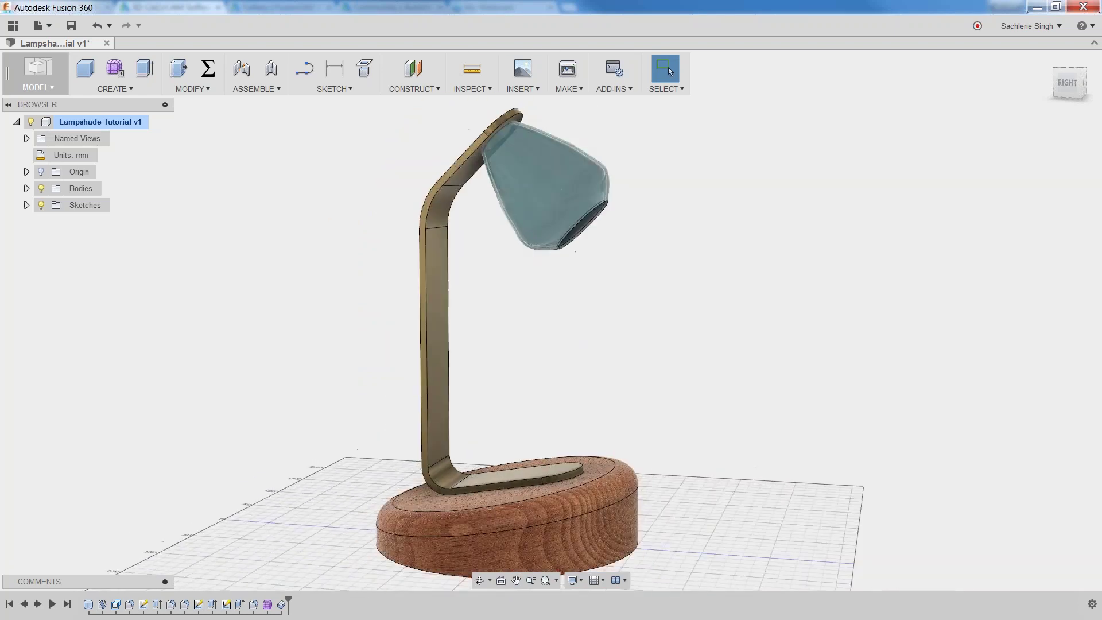
Examine the lamp from near and far and from its side and back by zooming, panning and orbiting.
scroll(516, 357, up, 4)
scroll(516, 358, down, 4)
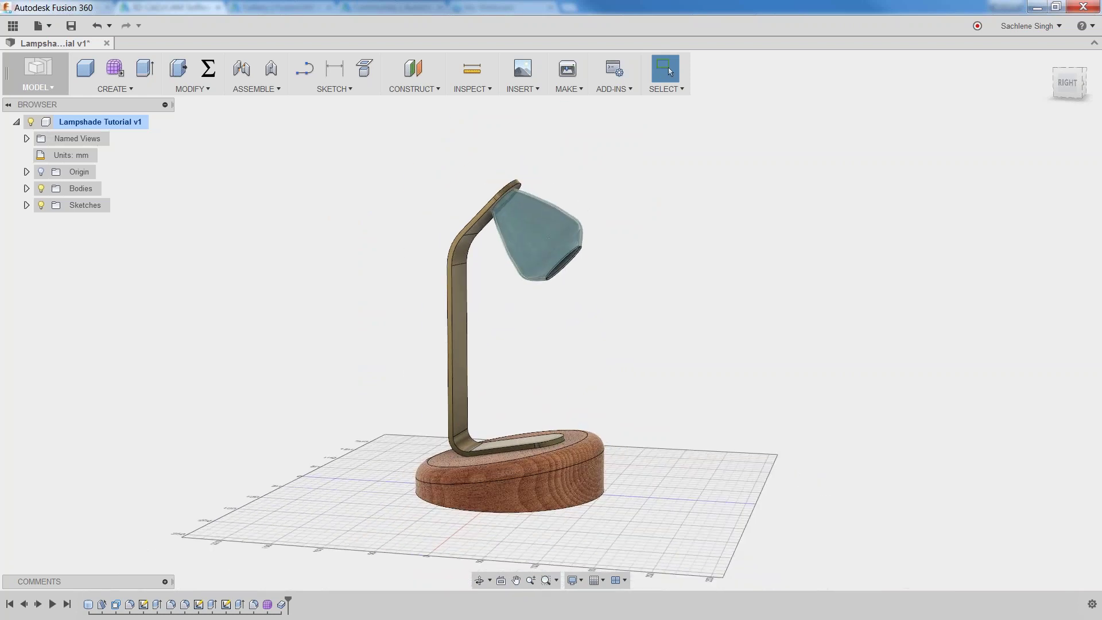
middle_drag(512, 359, 537, 352)
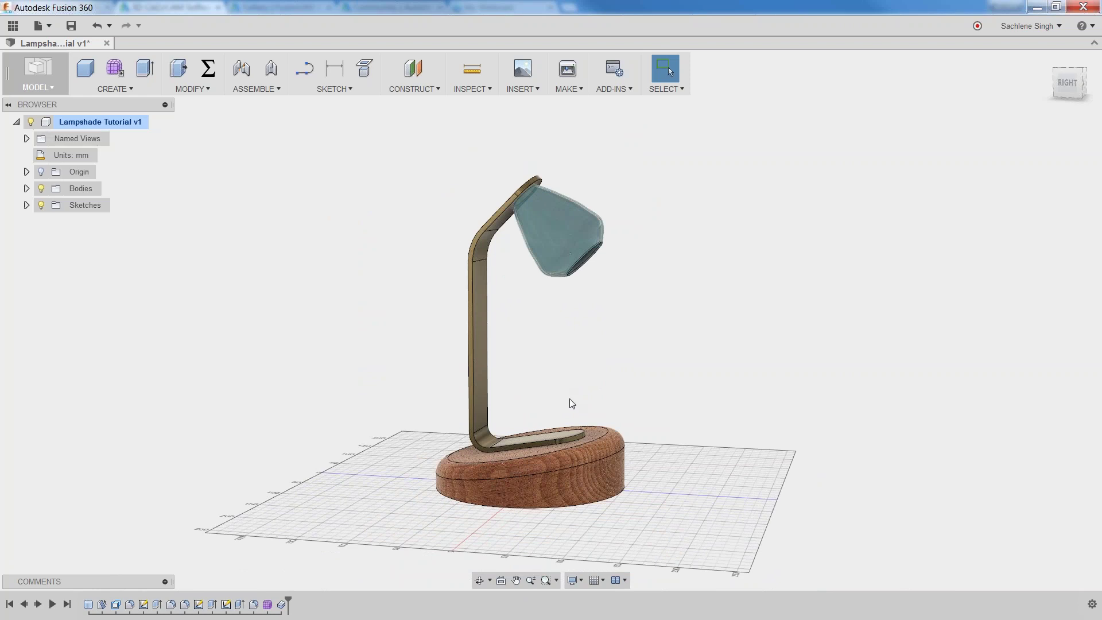
shift+middle_drag(570, 399, 570, 399)
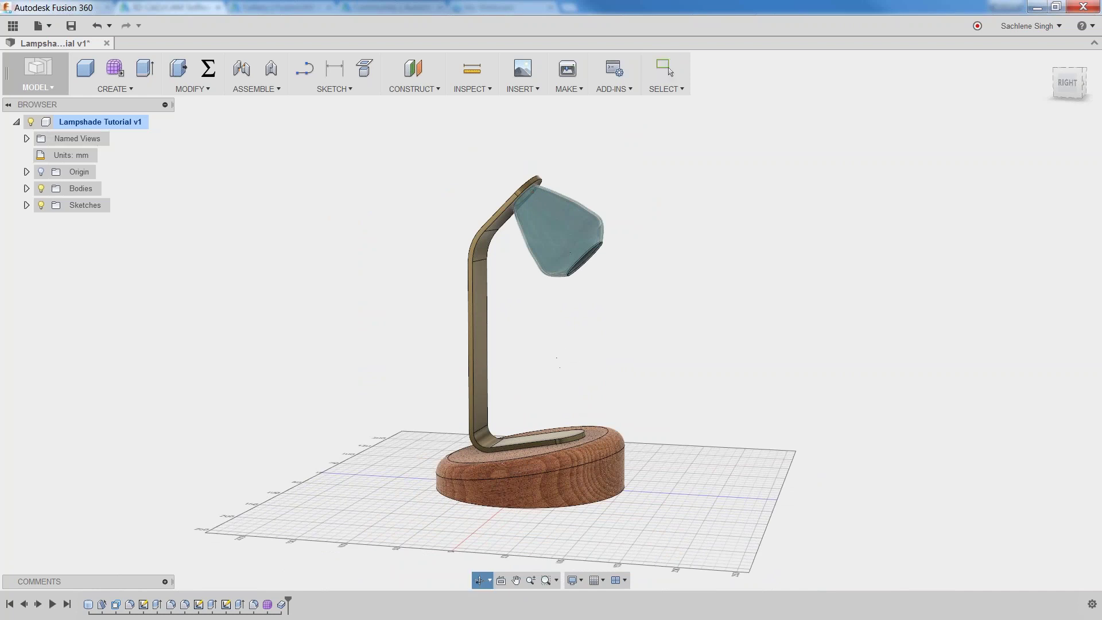
mouse_move(557, 357)
shift+middle_down()
mouse_move(492, 339)
mouse_move(556, 327)
mouse_move(459, 362)
mouse_move(393, 347)
mouse_move(358, 365)
mouse_move(457, 368)
mouse_move(549, 349)
shift+middle_up()
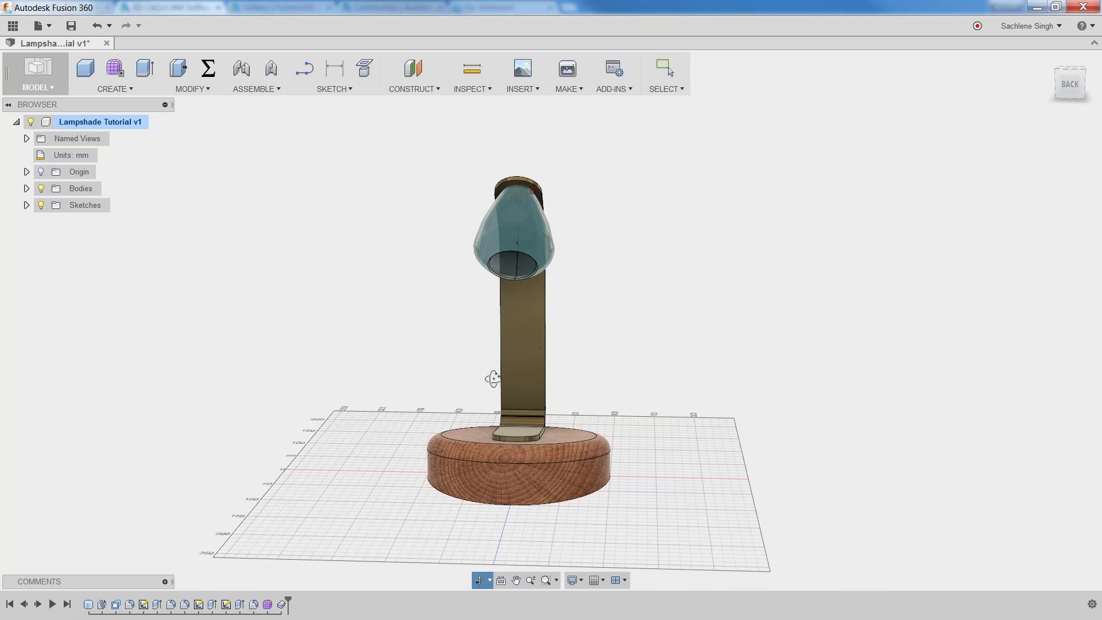
shift+middle_drag(492, 377, 535, 357)
mouse_move(536, 357)
mouse_down()
mouse_move(554, 337)
mouse_move(544, 369)
mouse_move(544, 350)
mouse_up()
click(669, 72)
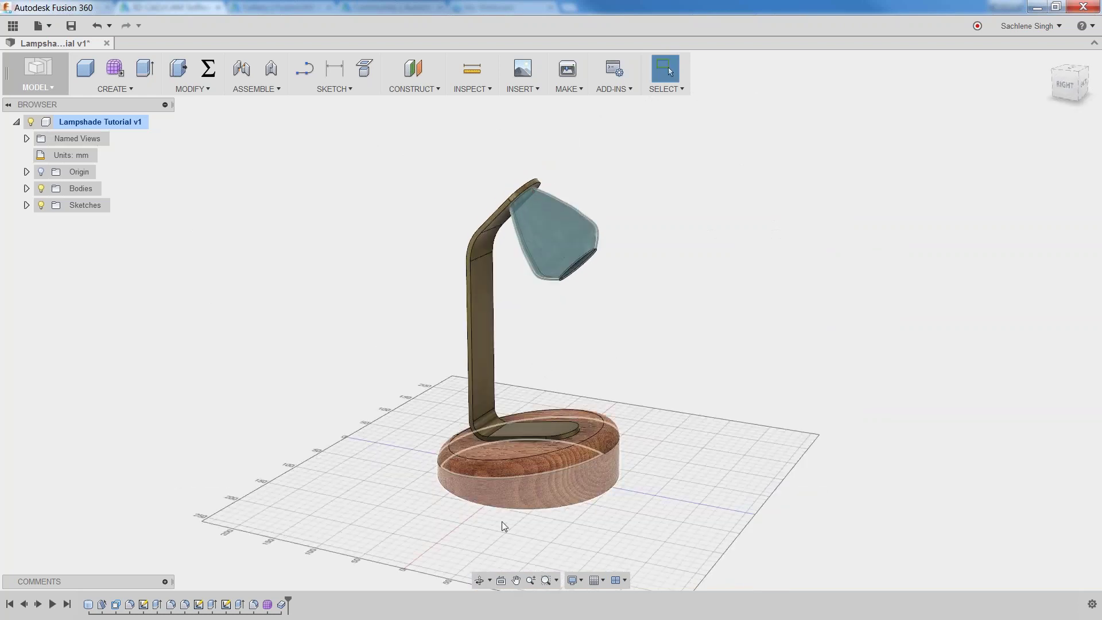
View the lamp with the Orbit, Pan and Zoom tools one after another, leaving the navigation command at the end.
click(480, 581)
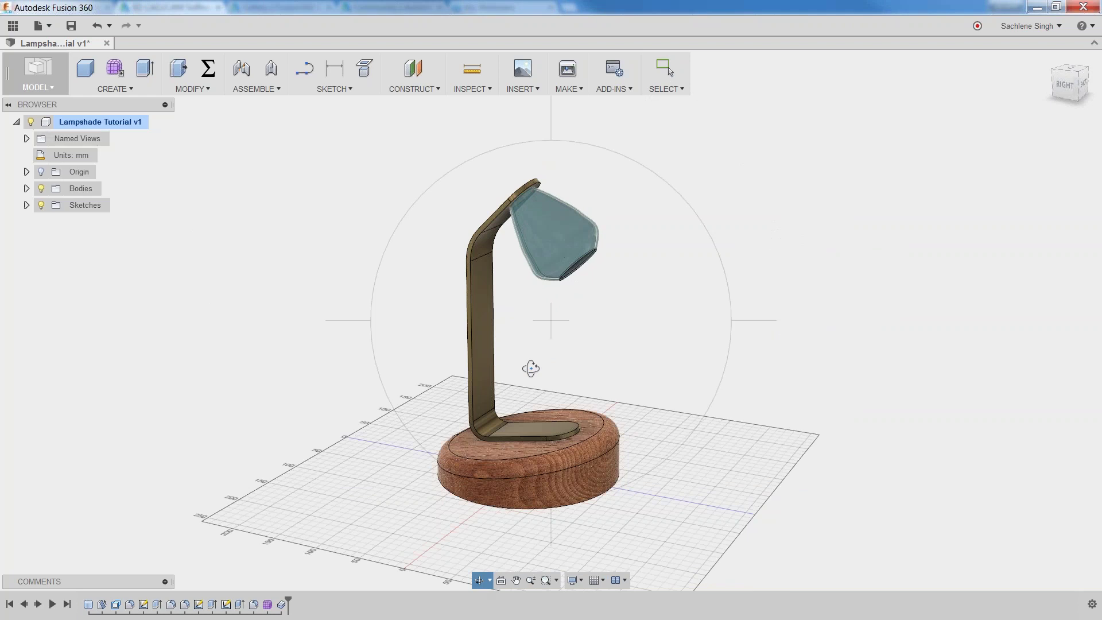
drag(527, 390, 402, 364)
drag(557, 373, 536, 387)
click(516, 581)
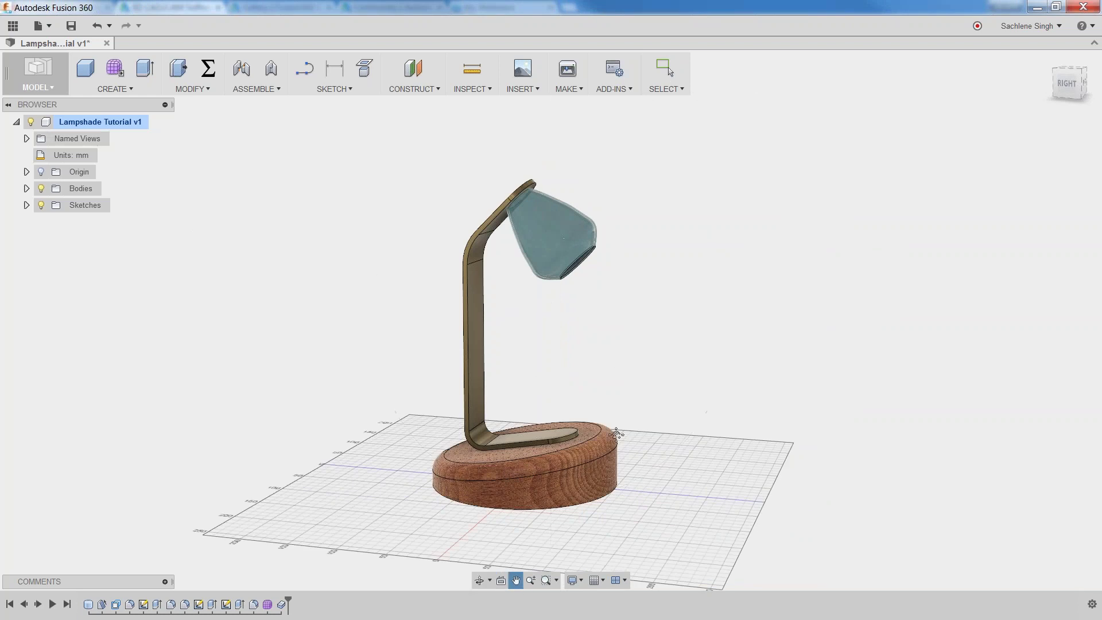
drag(618, 371, 628, 360)
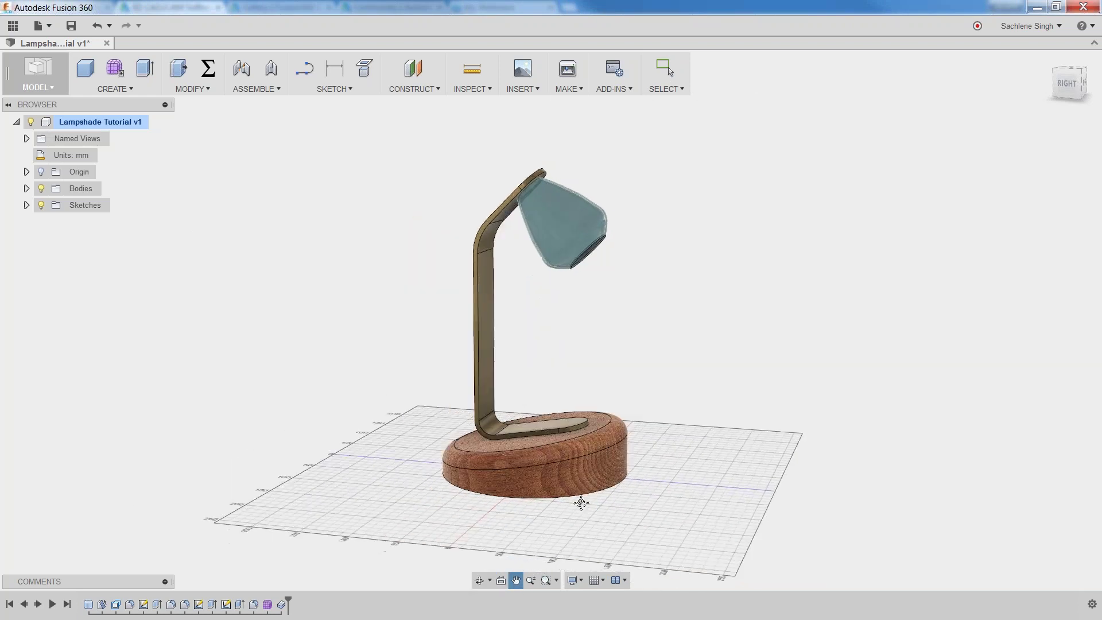
click(533, 581)
mouse_move(553, 313)
mouse_down()
mouse_move(555, 432)
mouse_move(561, 295)
mouse_up()
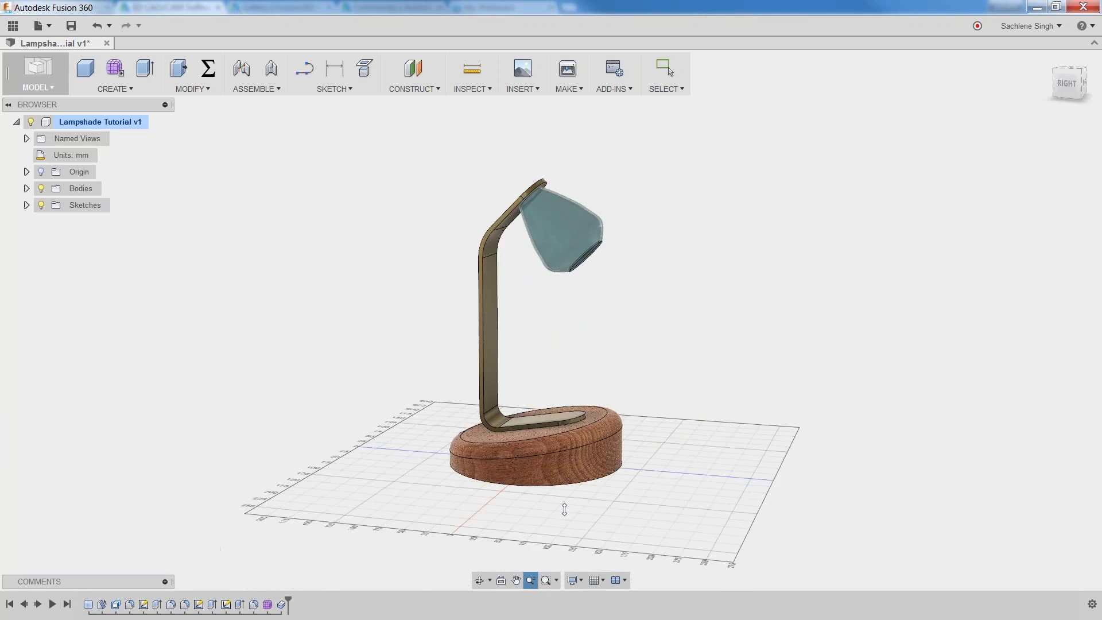
key(Escape)
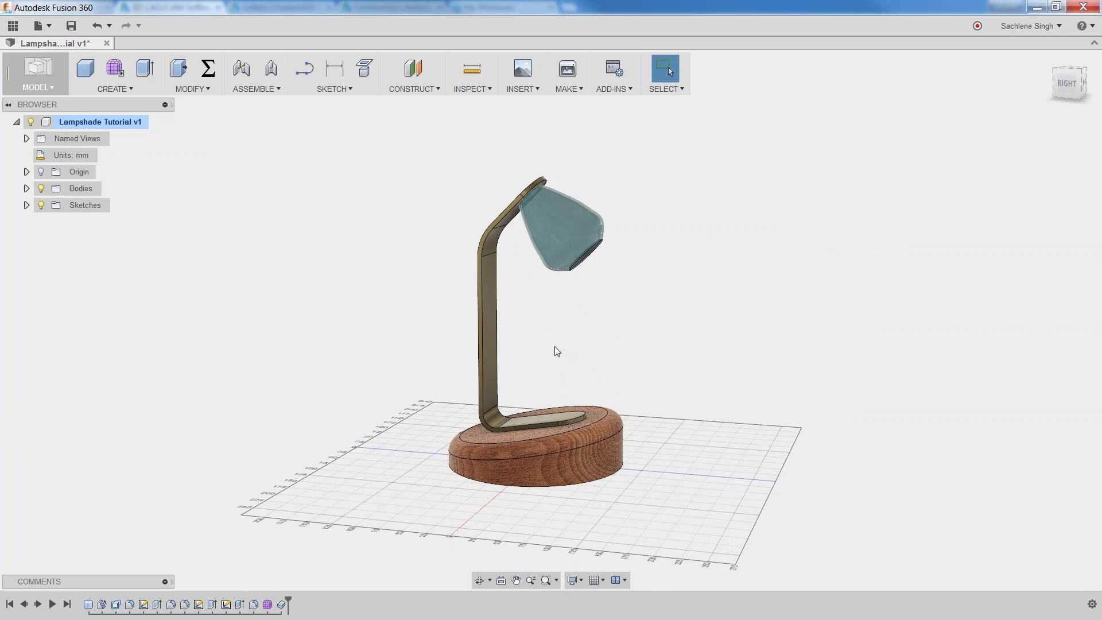
Examine the lamp at several zoom distances and from a view angled toward the shade's opening, with free space beside it.
key(F2)
drag(554, 346, 702, 359)
middle_drag(449, 352, 546, 346)
scroll(552, 347, up, 1)
scroll(552, 346, up, 1)
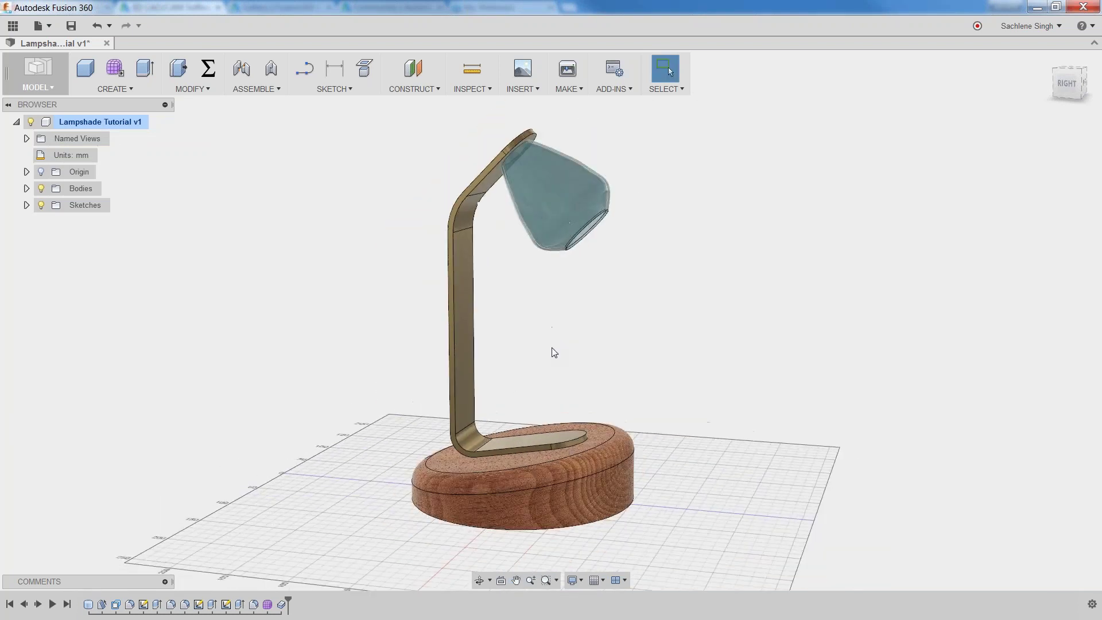
scroll(552, 347, down, 2)
scroll(553, 346, up, 2)
scroll(552, 347, down, 2)
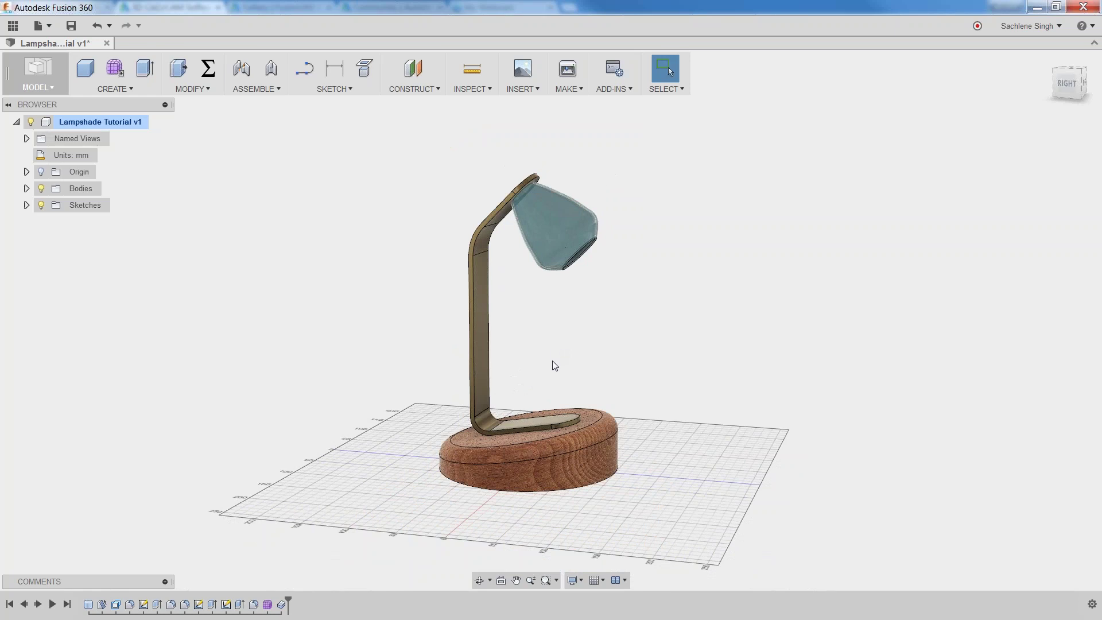
shift+middle_drag(554, 362, 619, 346)
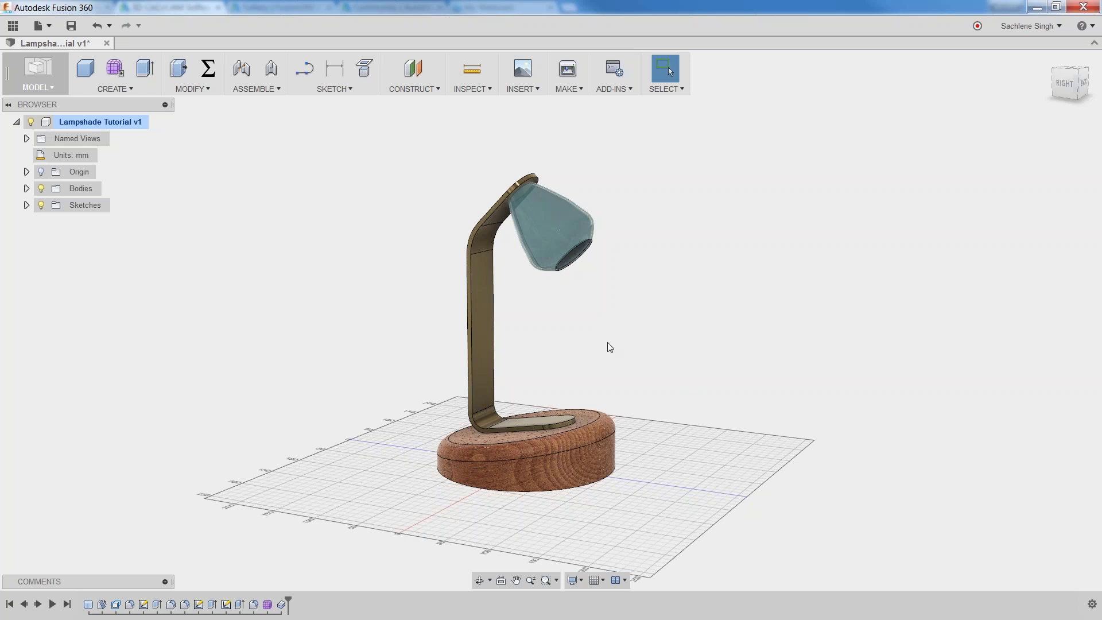
middle_drag(602, 342, 291, 300)
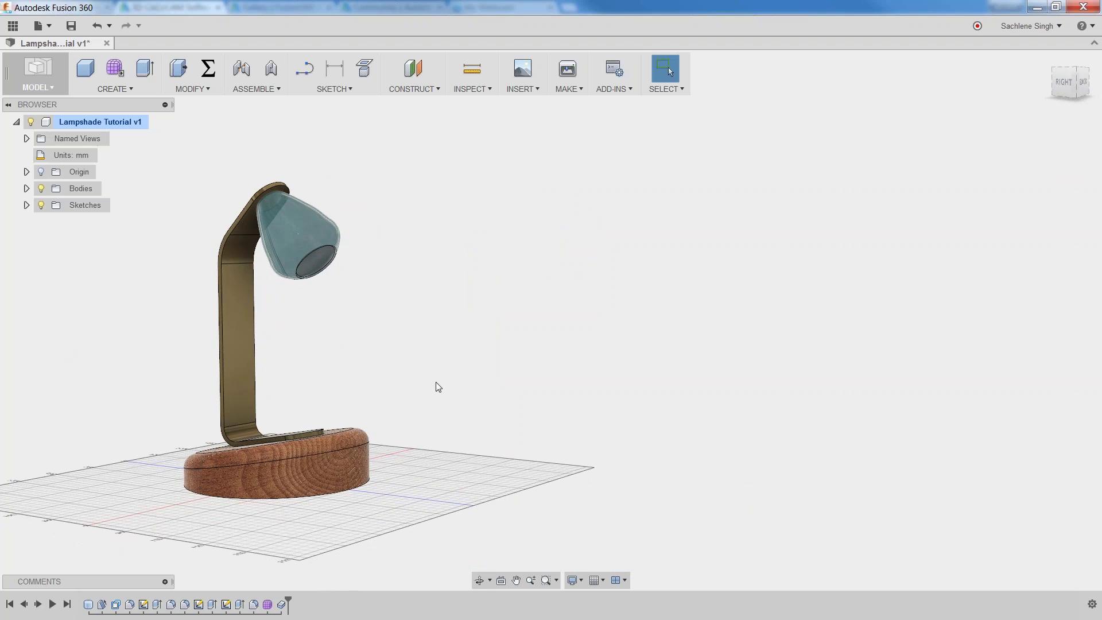
Create a new empty design, look back at the open lamp design and return to the new one.
click(50, 27)
click(57, 44)
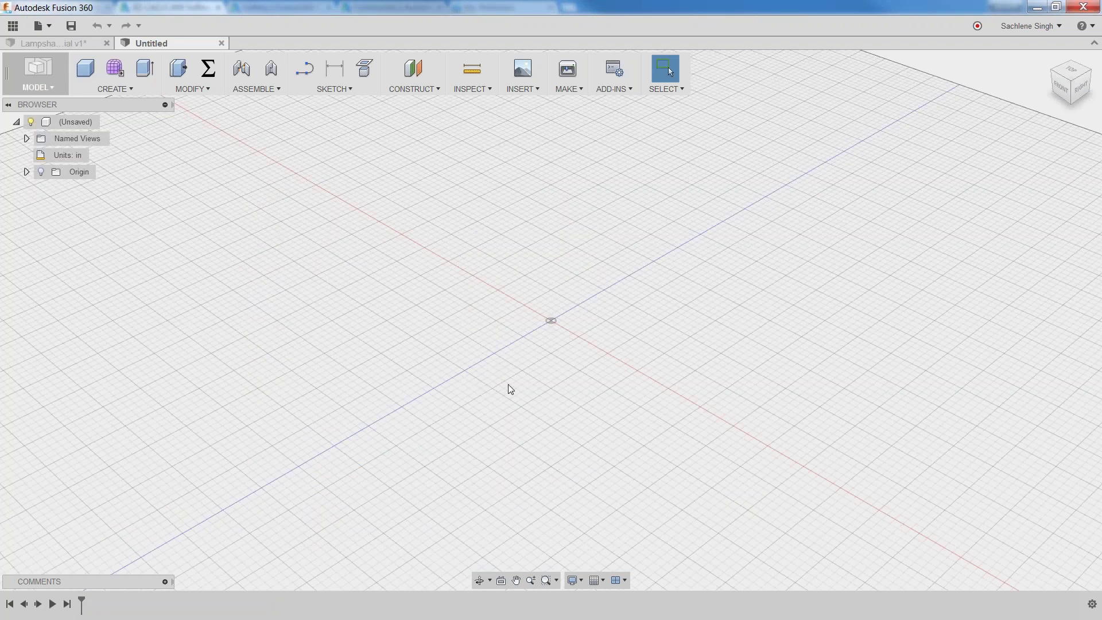
click(45, 44)
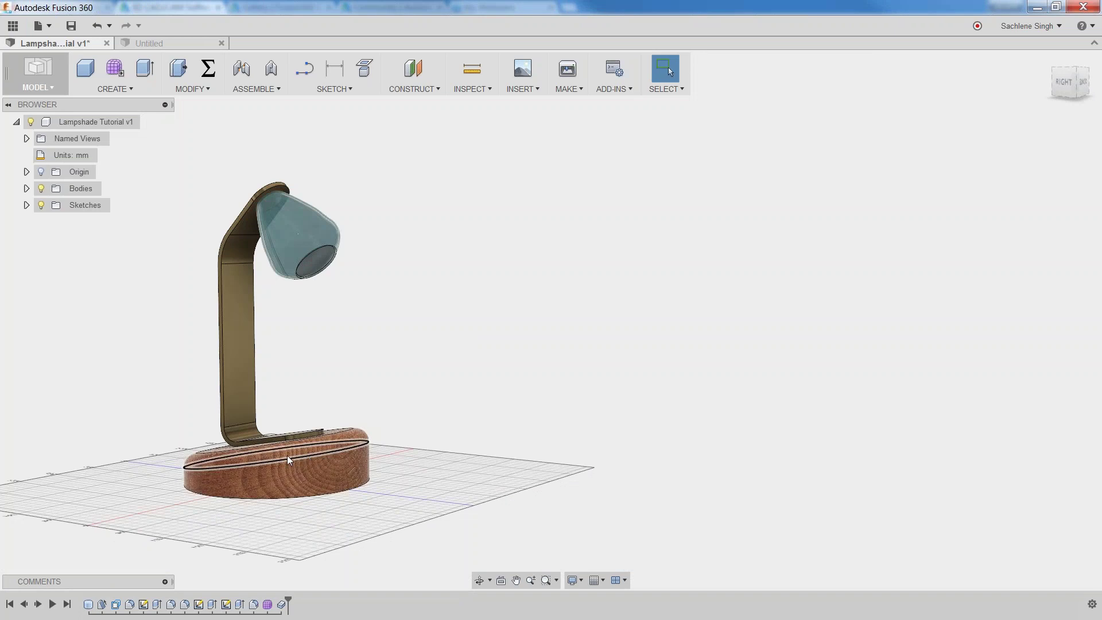
click(167, 44)
Look through the solid creation commands and change the new design's active units to Millimeter.
click(129, 92)
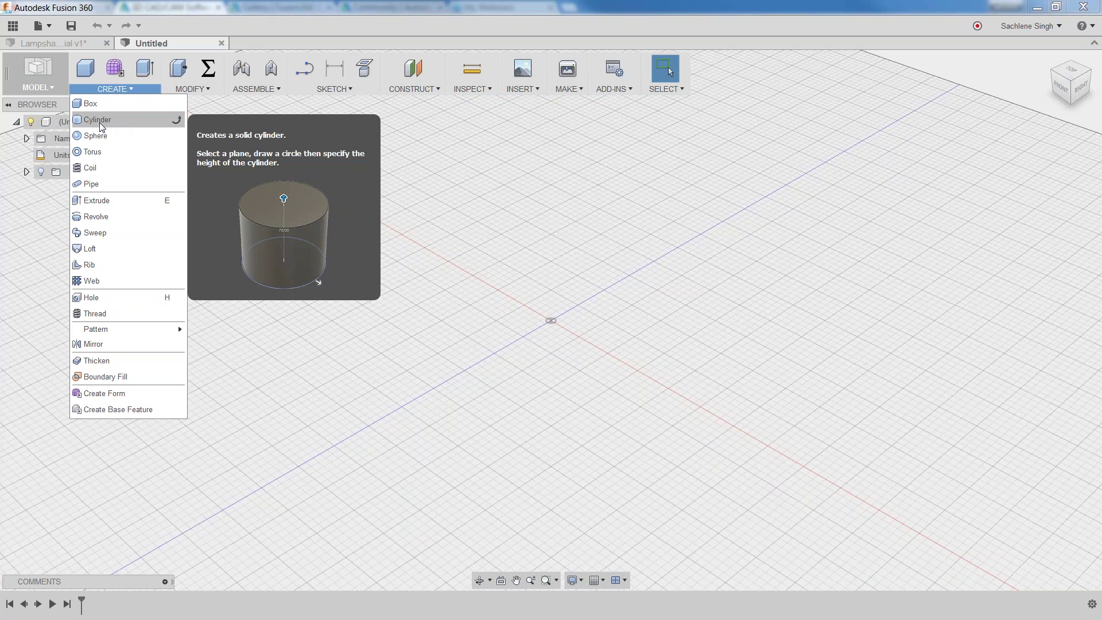
key(Escape)
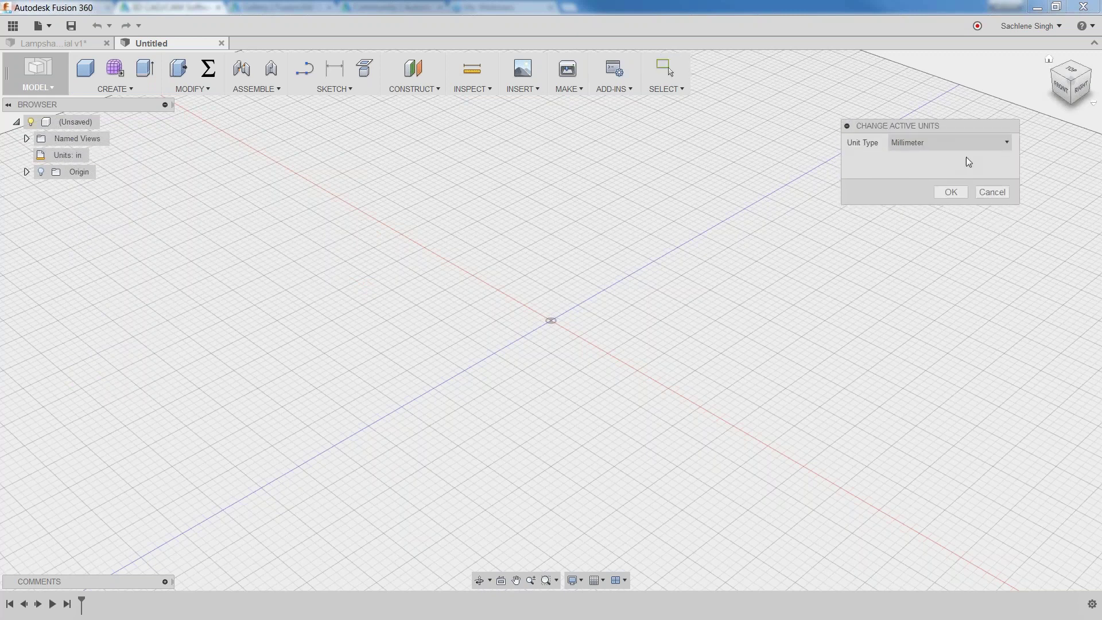
click(966, 144)
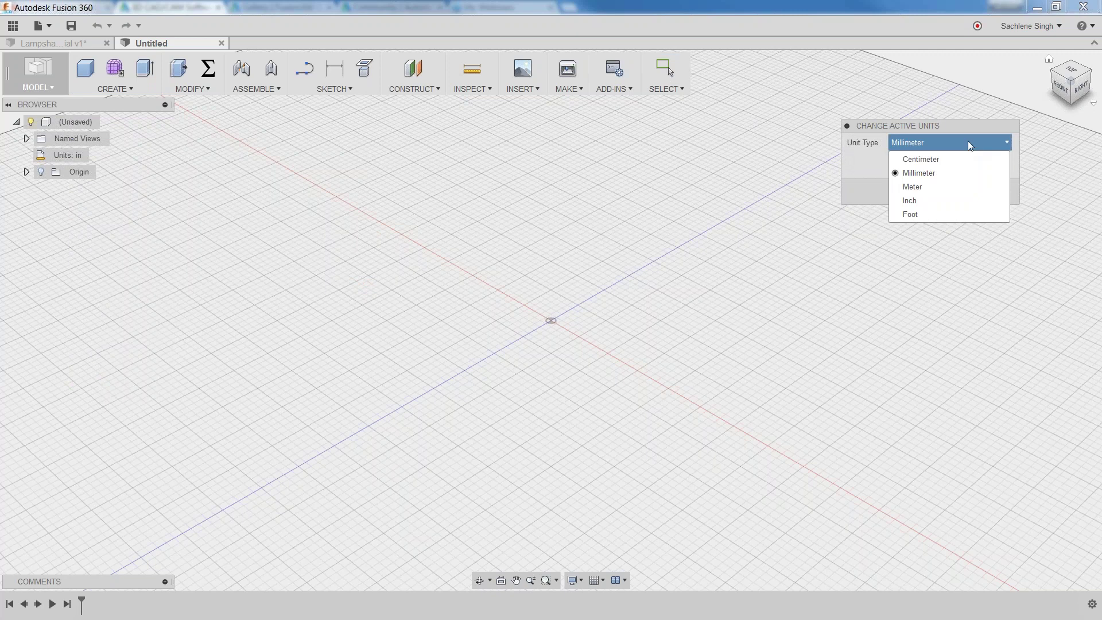
click(939, 172)
click(964, 191)
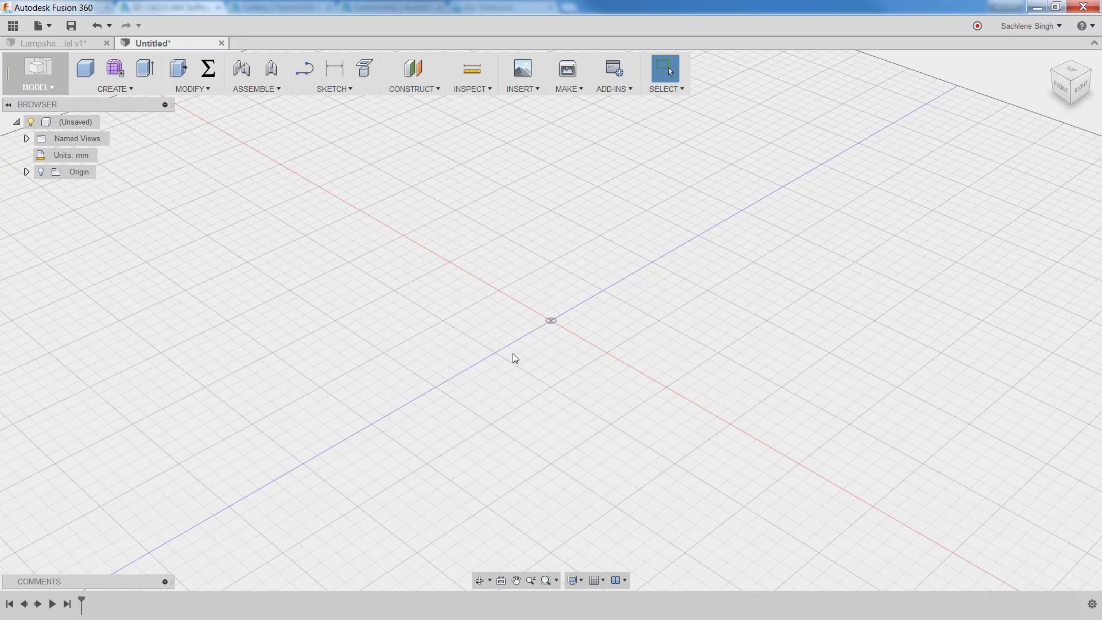
Start a solid cylinder on the horizontal origin plane, centred on the origin, with a base circle about 175 mm across.
scroll(514, 358, down, 1)
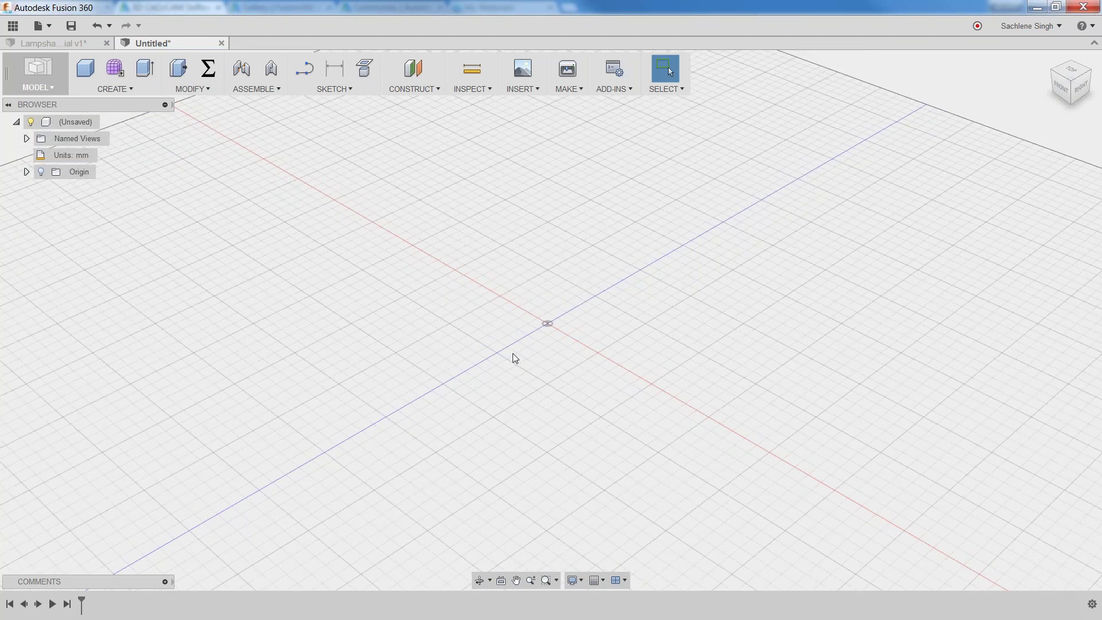
click(118, 91)
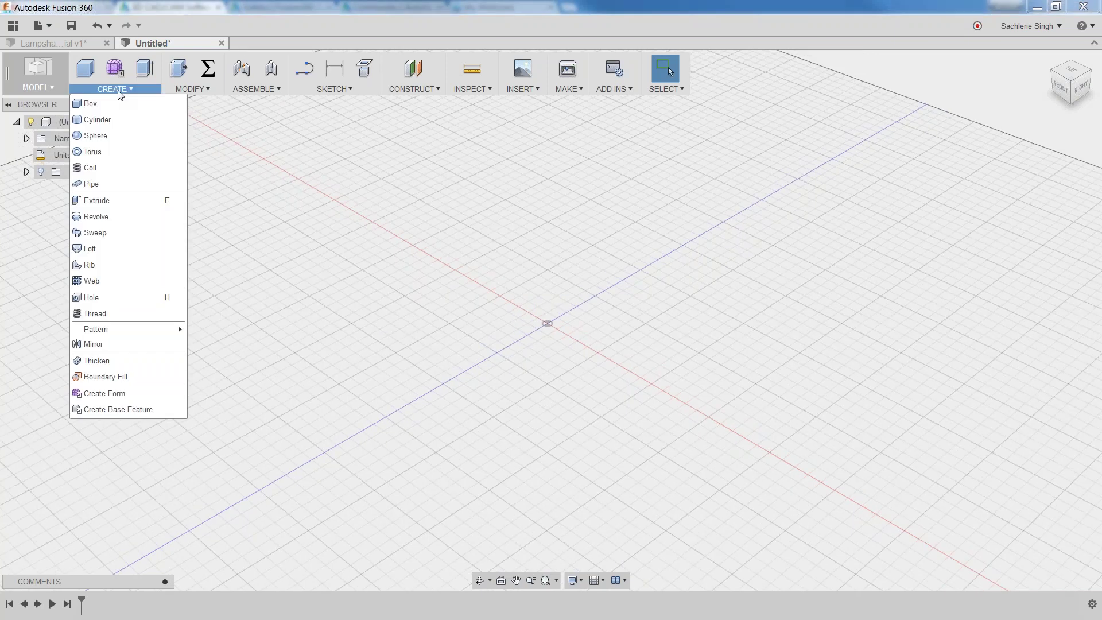
click(109, 120)
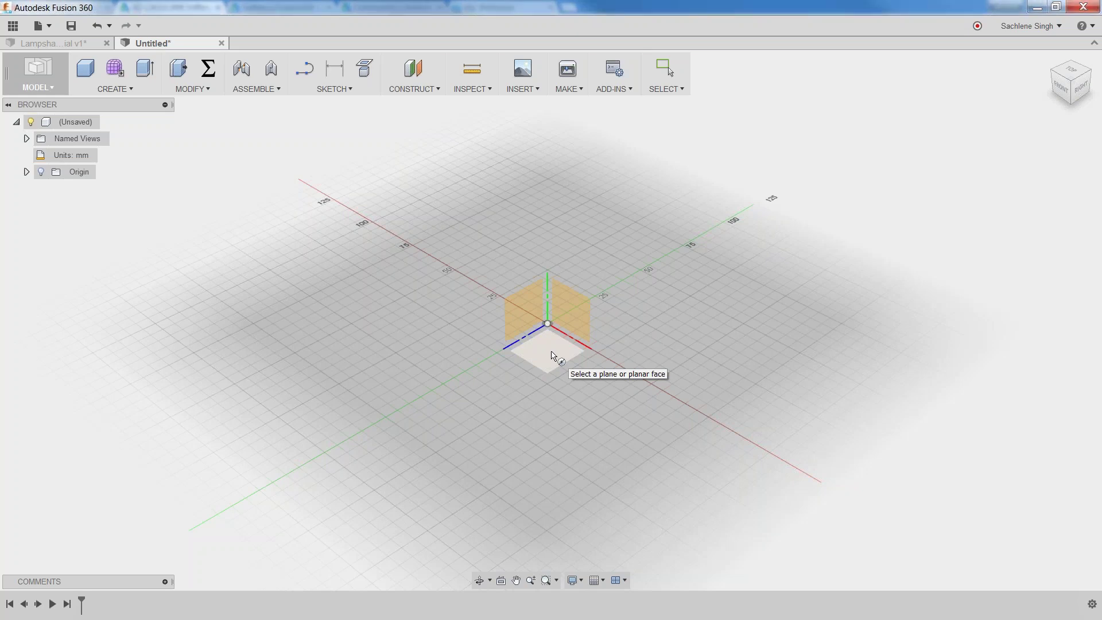
click(552, 355)
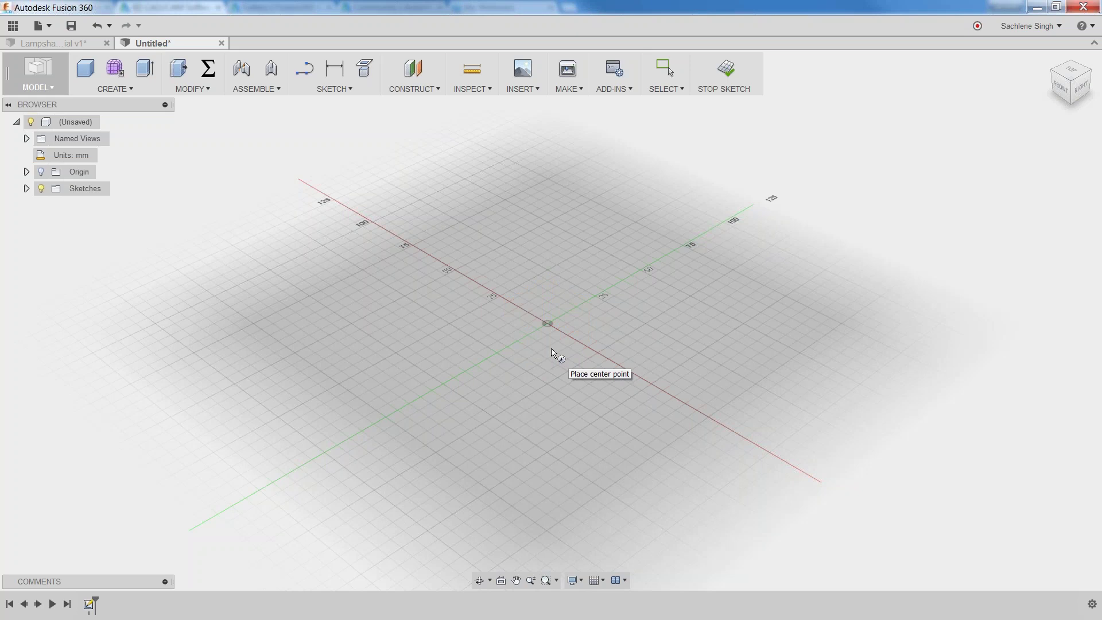
click(547, 323)
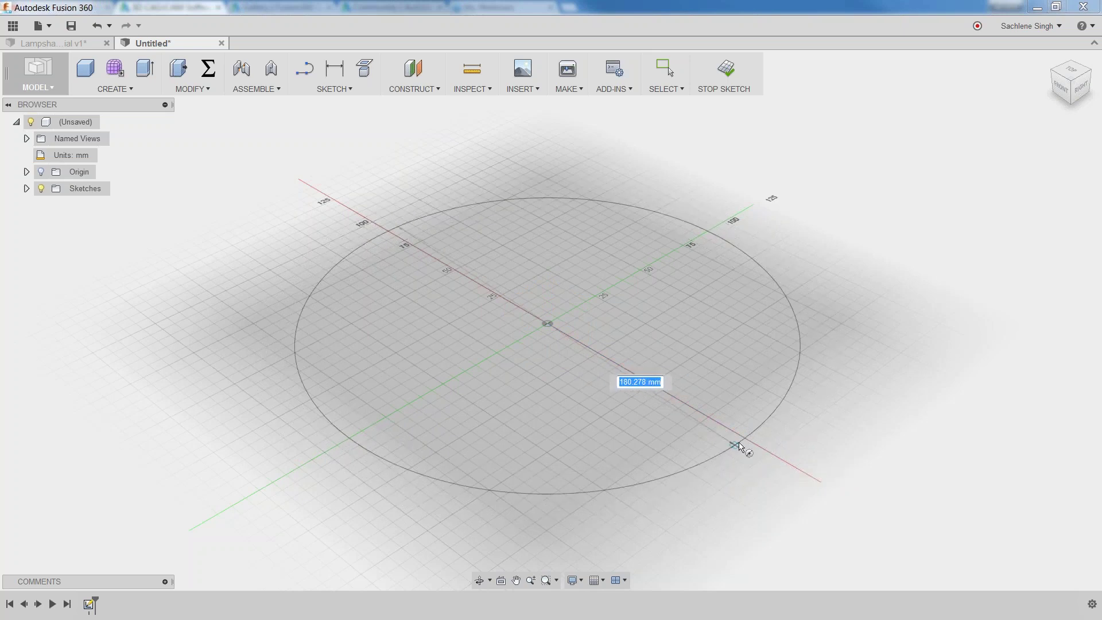
click(775, 410)
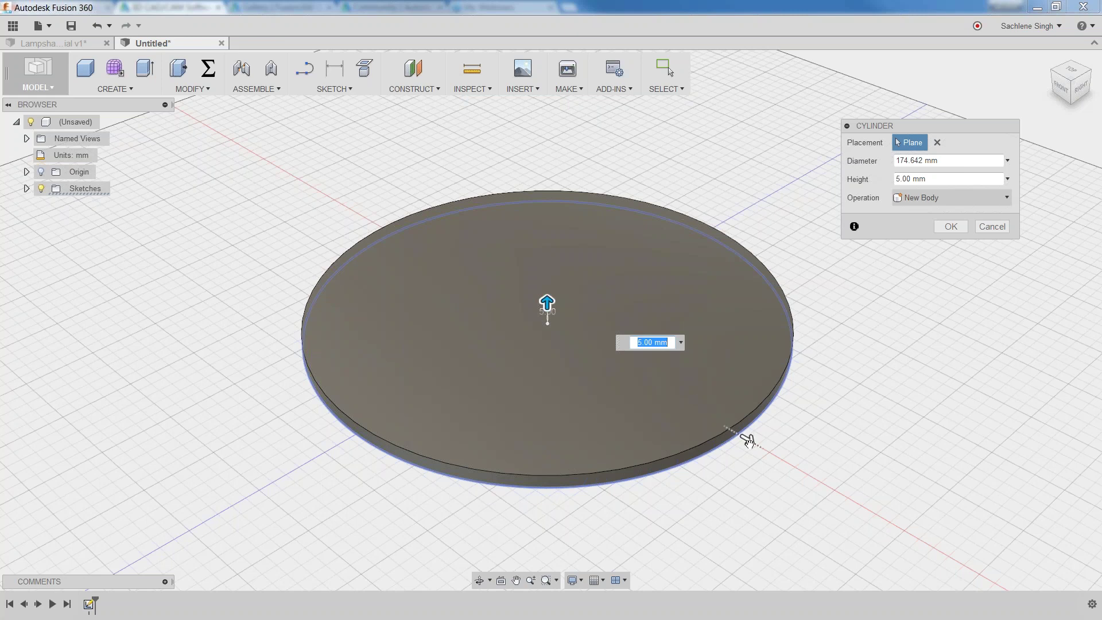
Set the cylinder's diameter to 200 mm.
click(899, 160)
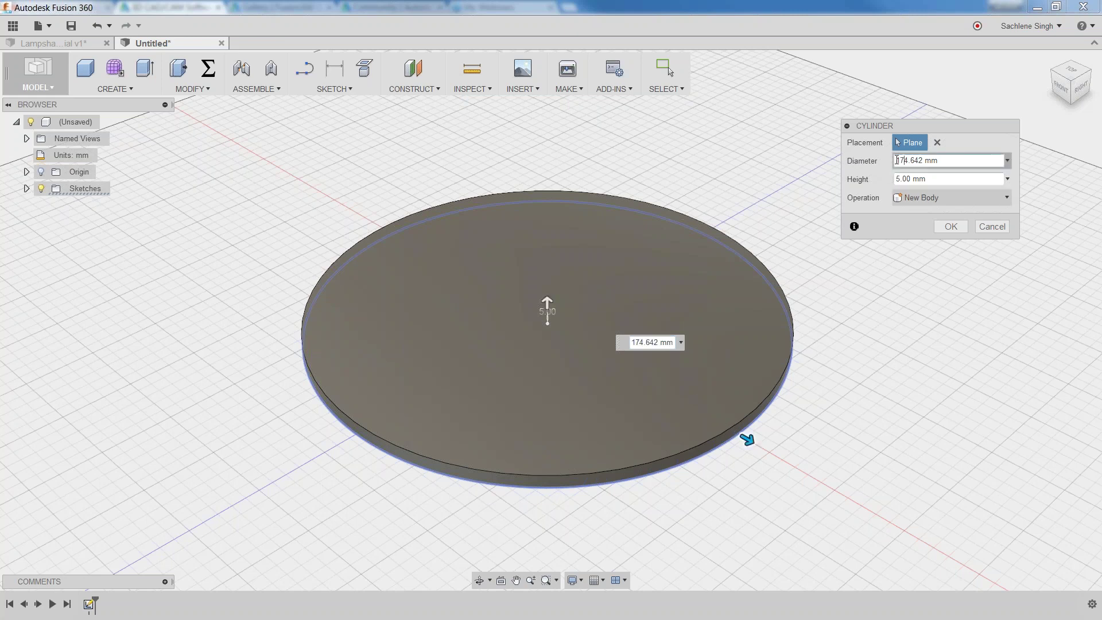
drag(899, 161, 942, 162)
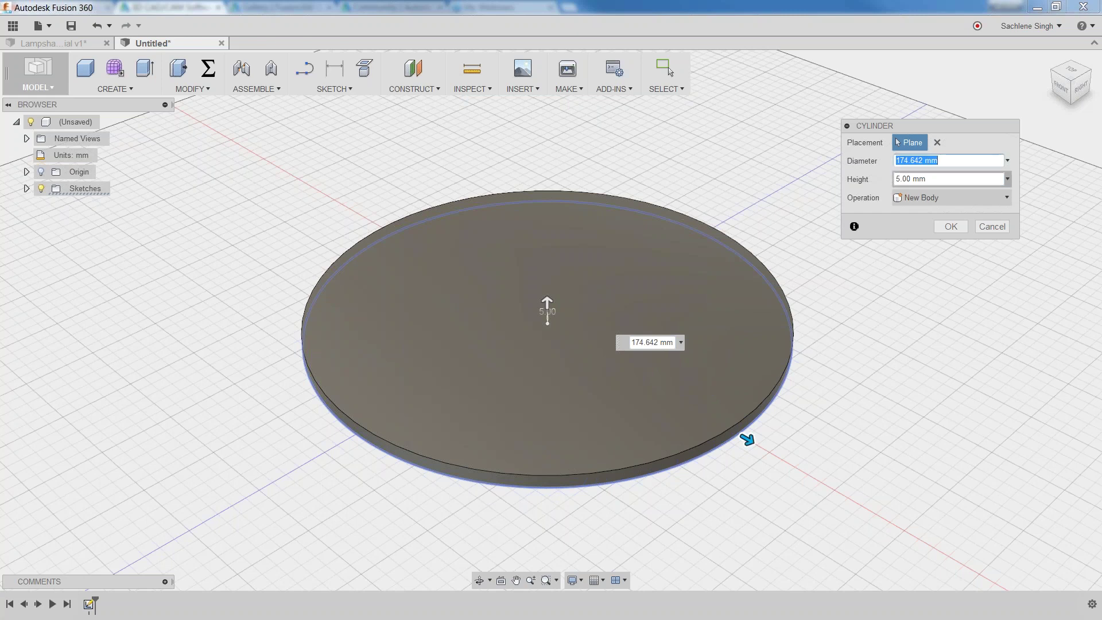
drag(747, 440, 779, 459)
key(Tab)
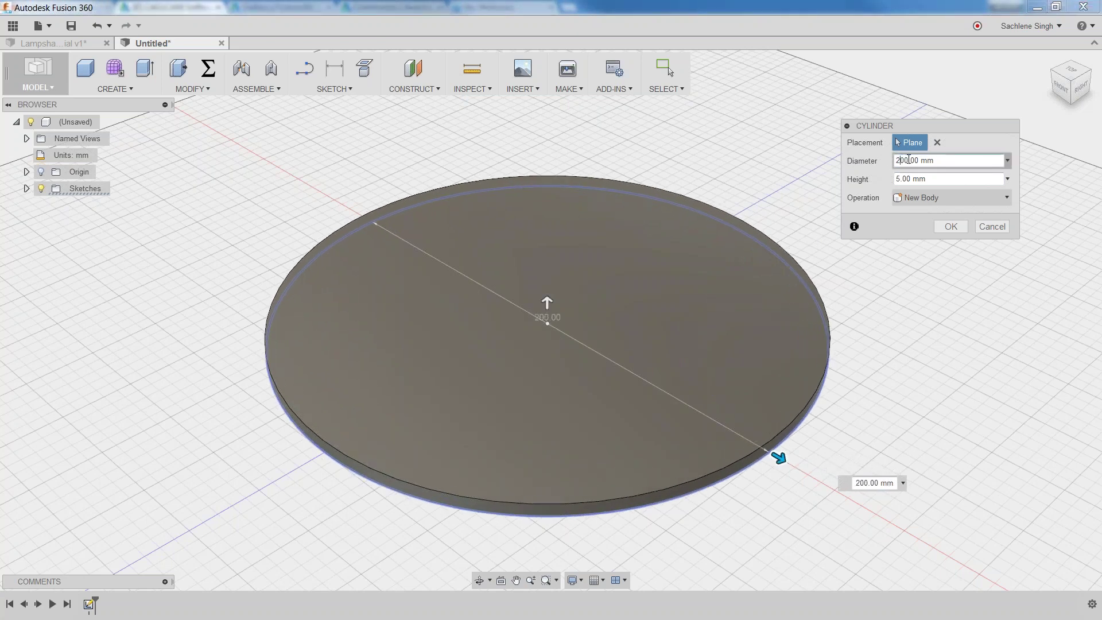
click(872, 484)
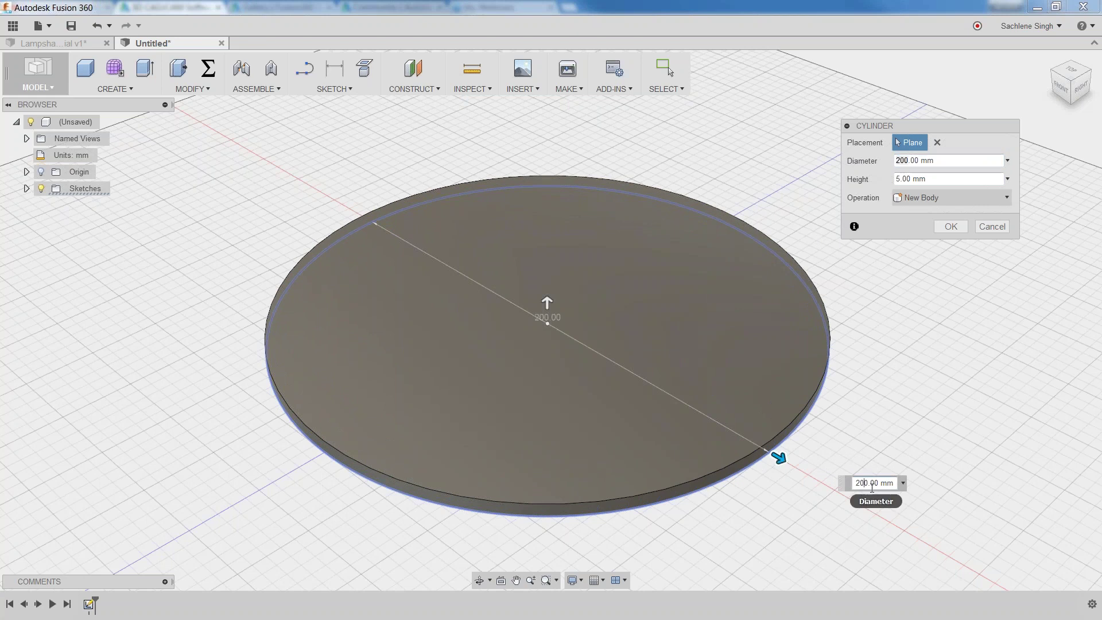
double_click(872, 483)
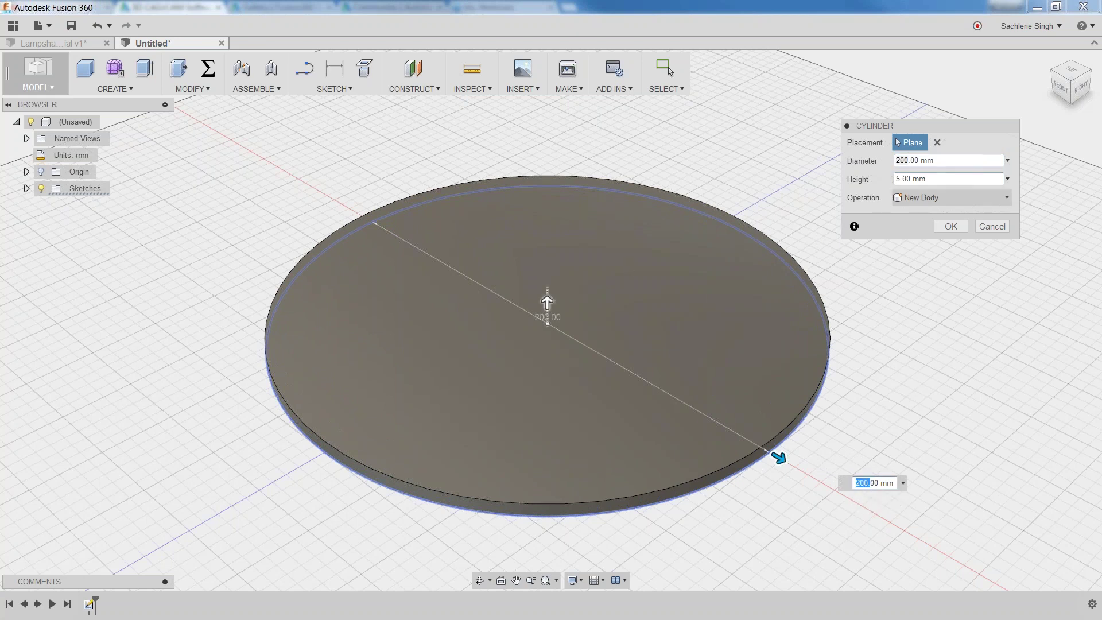
Set the cylinder's height to 50 mm and create it as a new body.
drag(547, 304, 560, 200)
scroll(545, 324, down, 1)
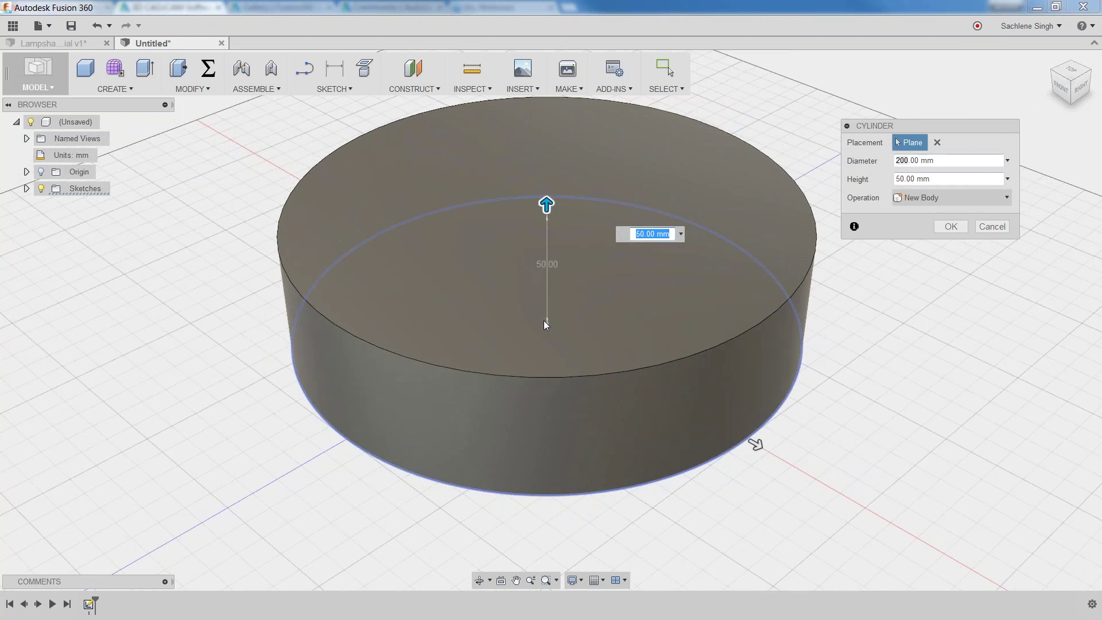
scroll(574, 356, down, 1)
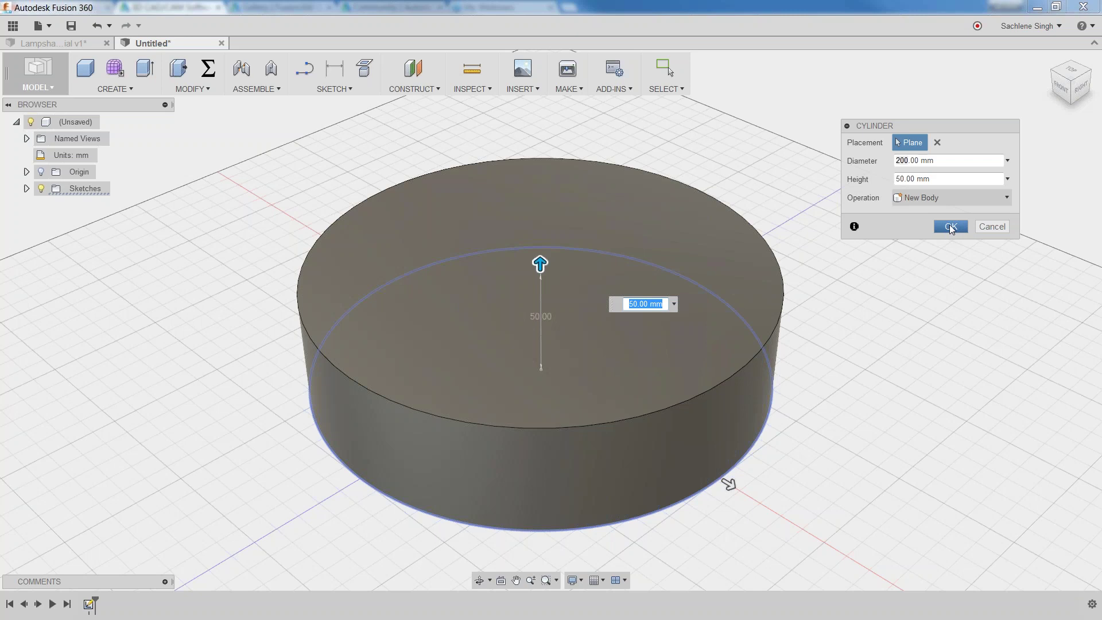
click(950, 227)
scroll(470, 379, down, 1)
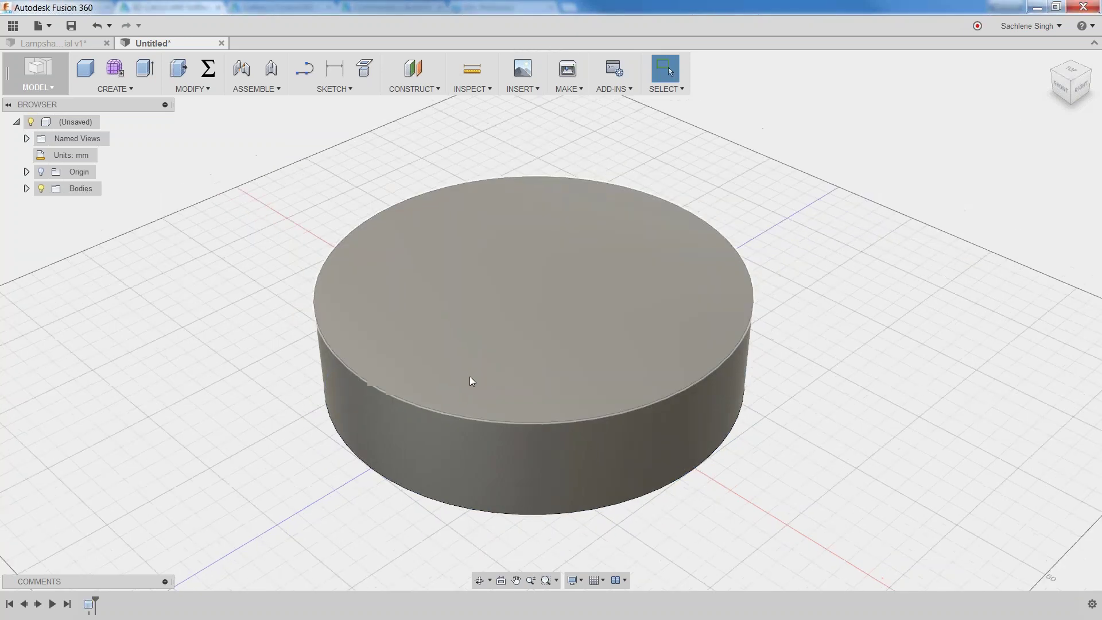
Delete the cylinder's circular top face.
click(474, 377)
key(Delete)
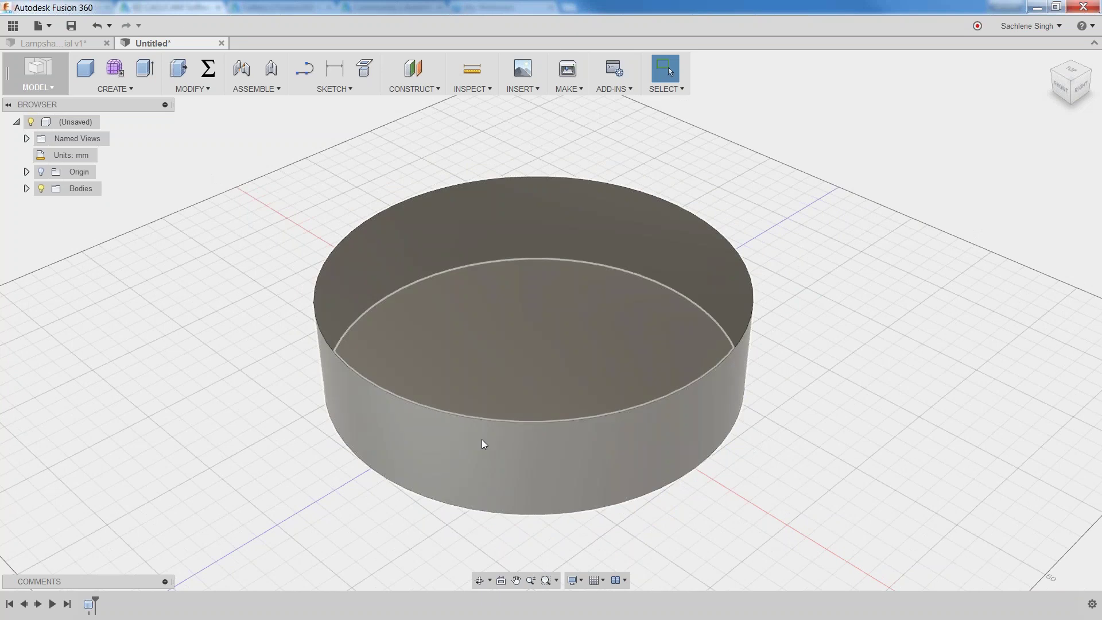
Undo the deletion of the cylinder's circular top face.
mouse_move(487, 467)
shift+middle_down()
mouse_move(494, 446)
mouse_move(482, 450)
shift+middle_up()
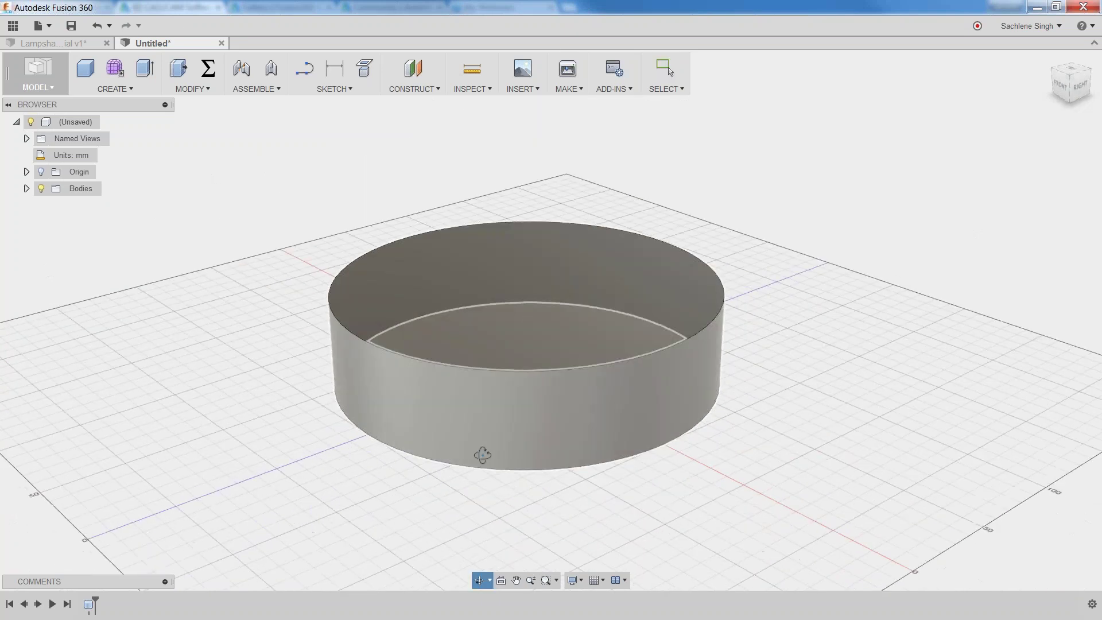
key(ctrl+z)
click(190, 90)
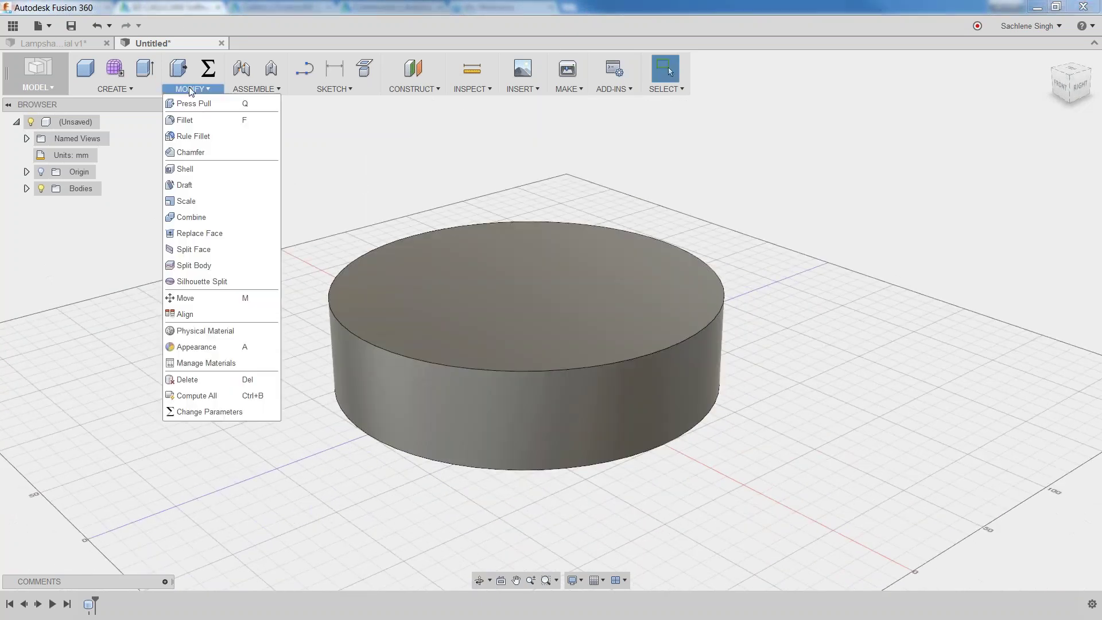
Examine the sloped base of the finished desk lamp in the Lampshade Tutorial design, and return to the new design.
click(46, 45)
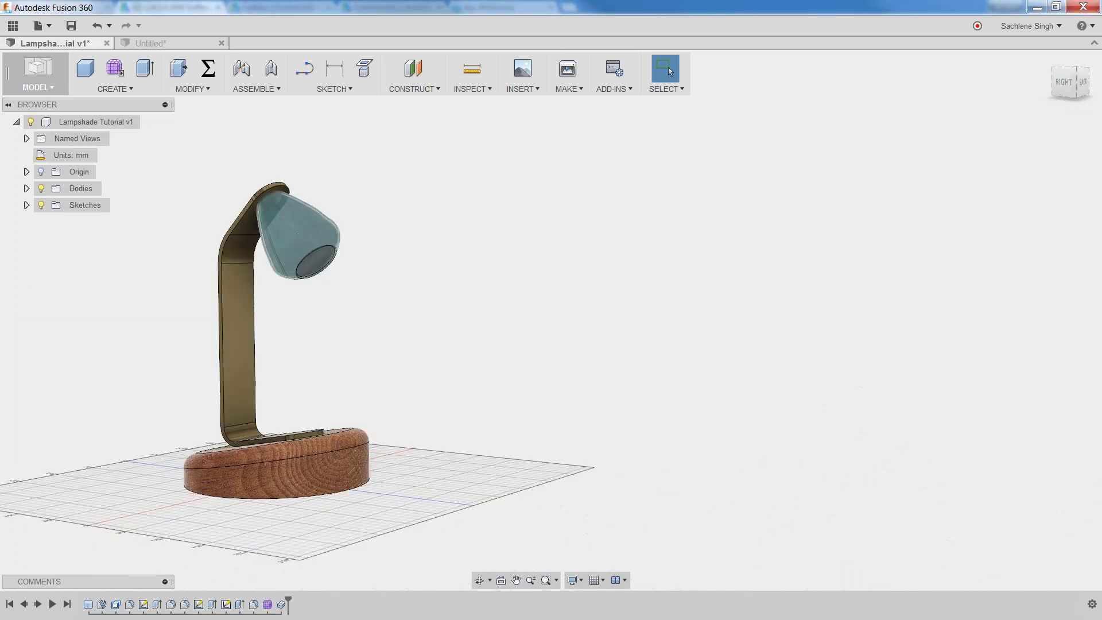
shift+middle_drag(250, 316, 303, 406)
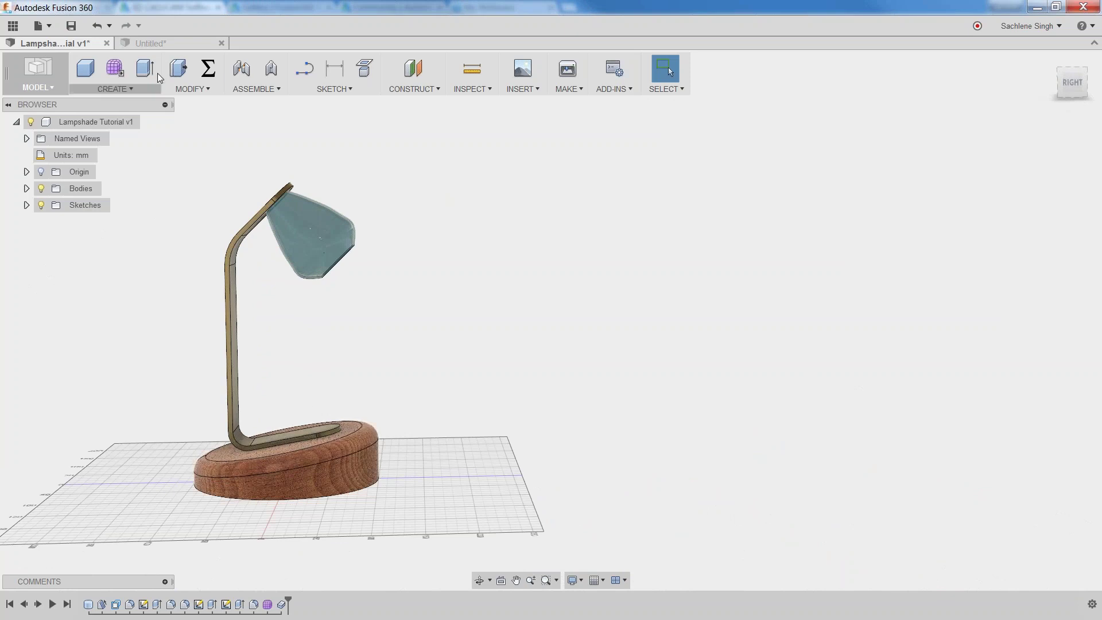
click(156, 42)
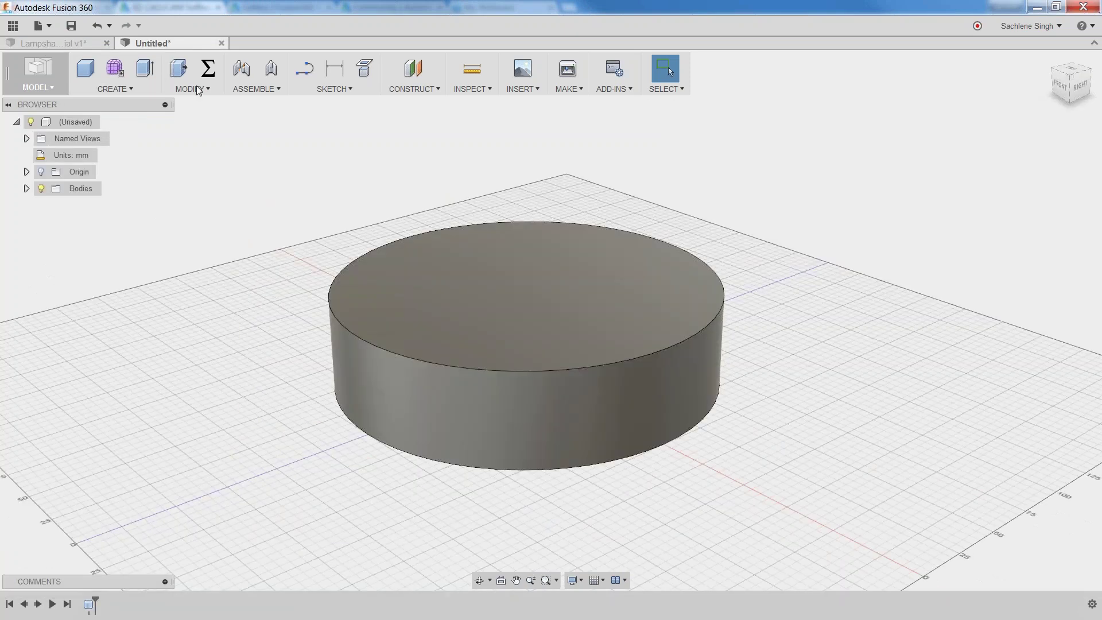
click(198, 87)
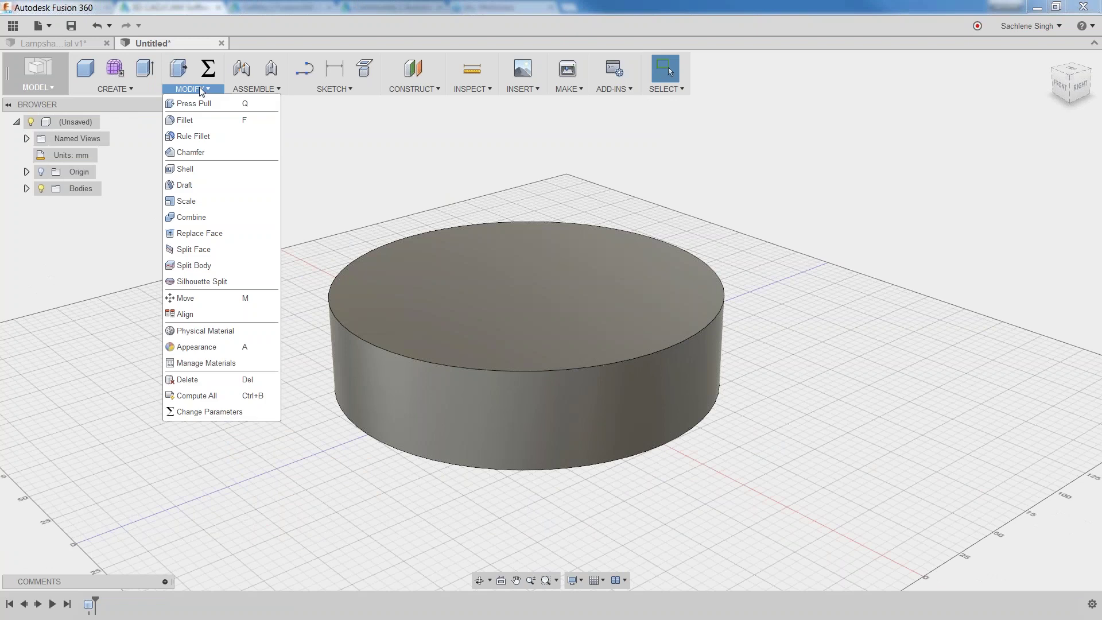
click(191, 187)
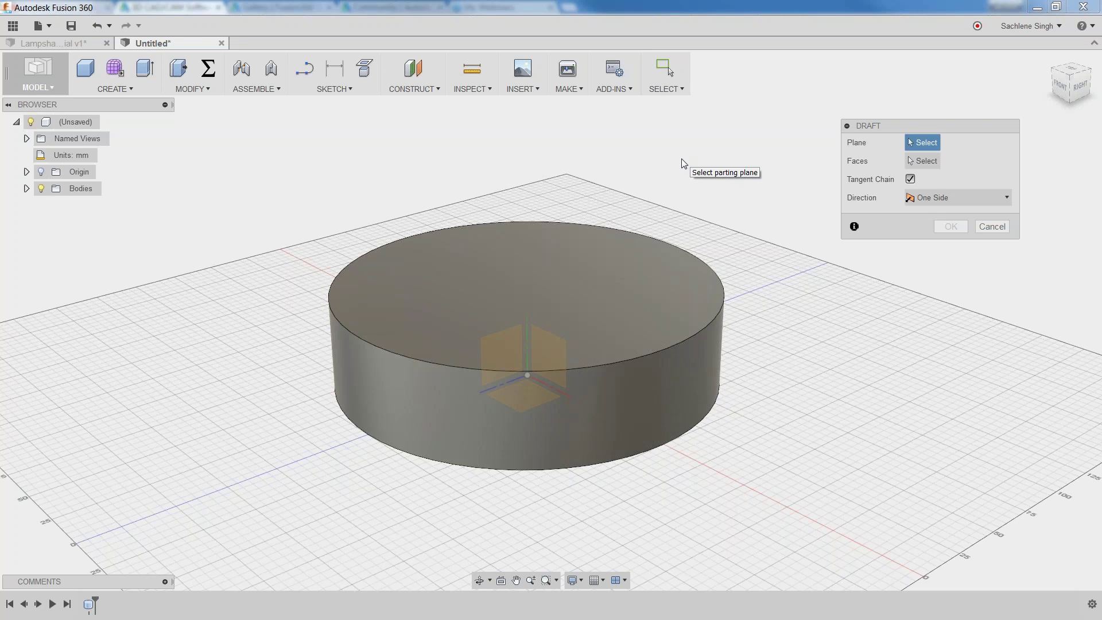
click(551, 354)
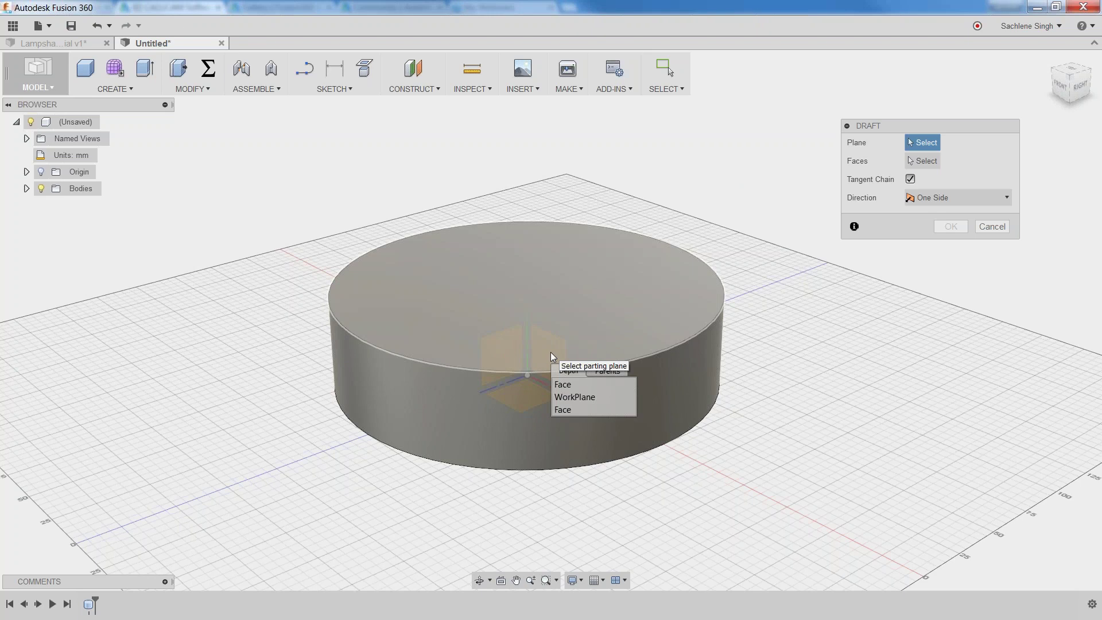
click(572, 397)
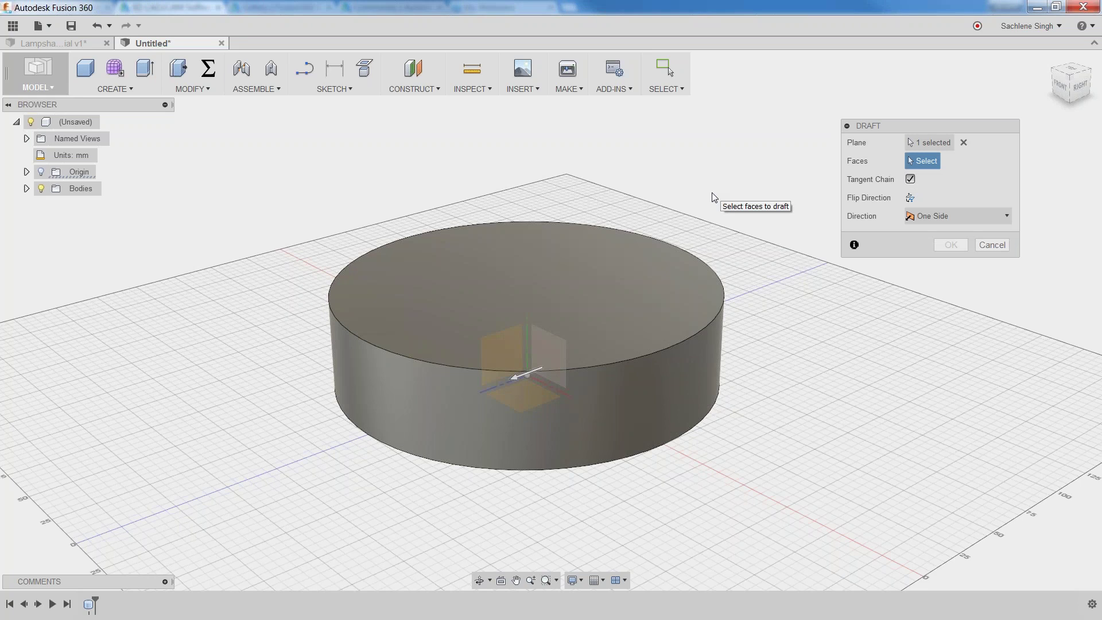
key(Escape)
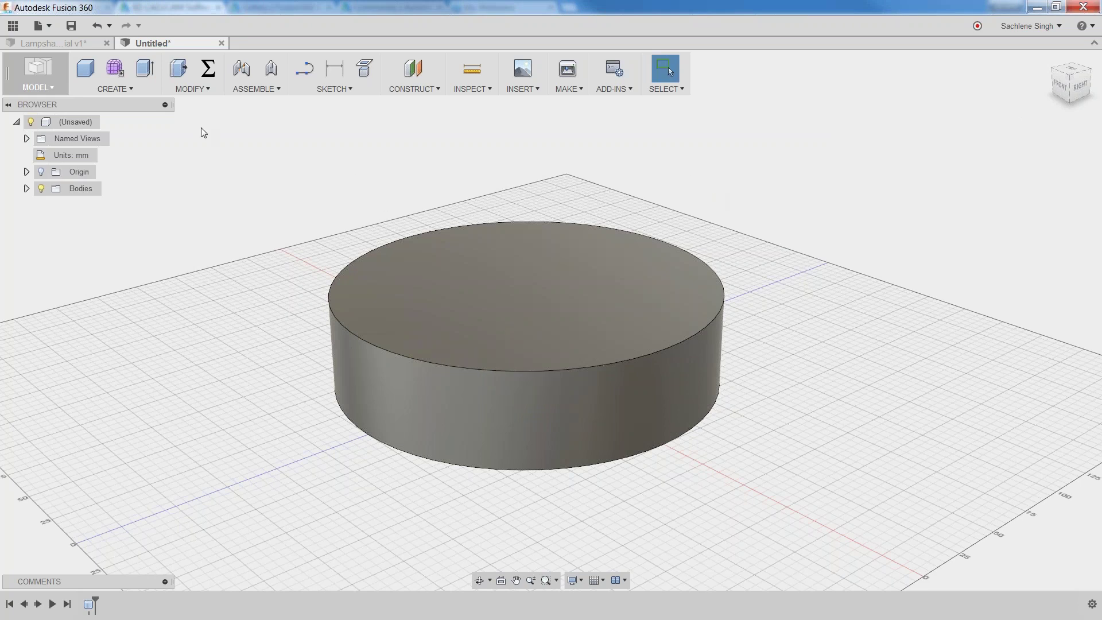
Delete the cylinder's top face and undo the deletion.
click(193, 89)
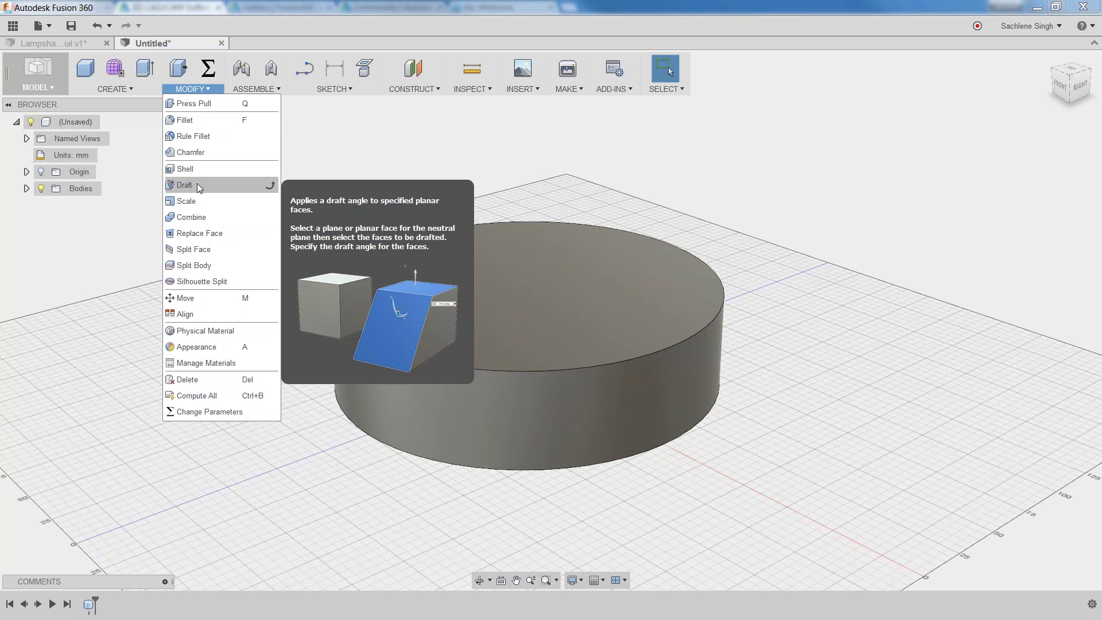
click(614, 322)
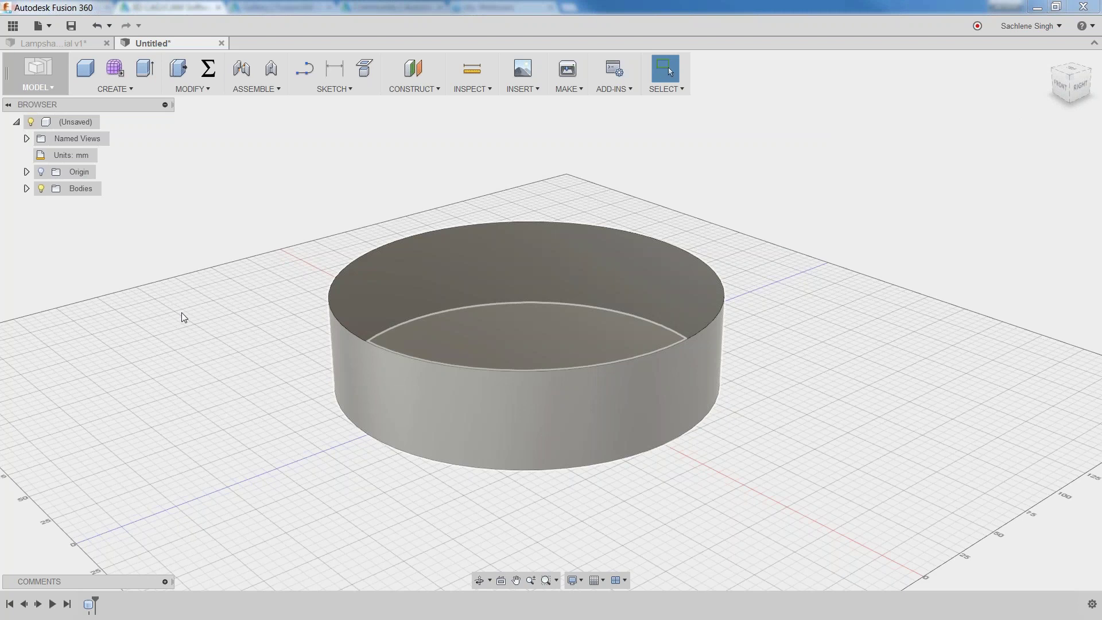
key(ctrl+z)
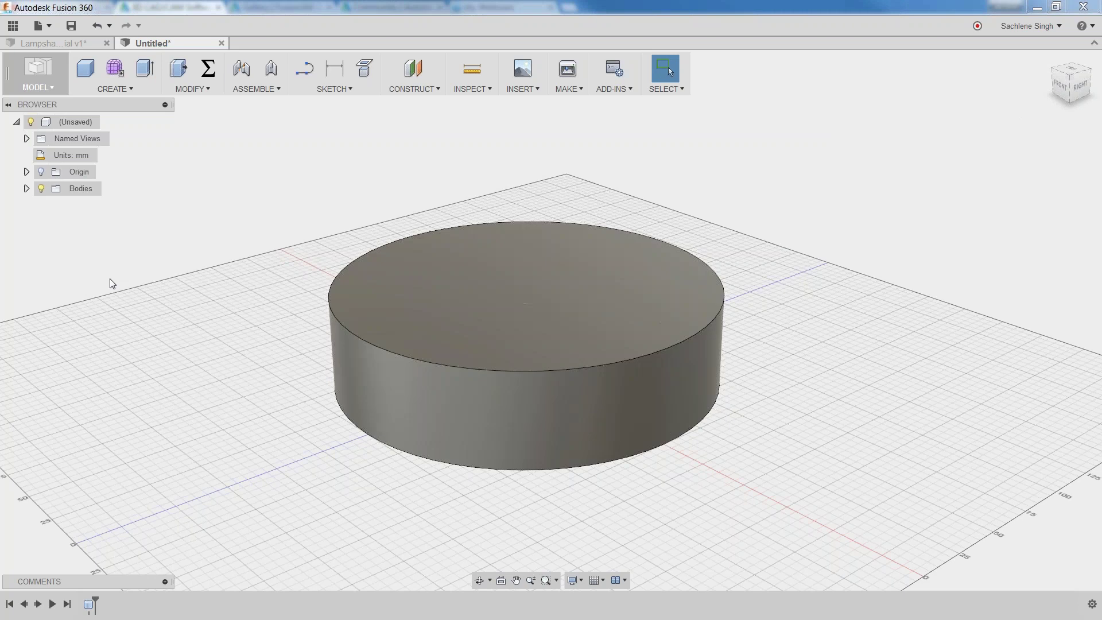
Show the origin planes and choose the work plane hidden beneath the cylinder's top face.
click(40, 173)
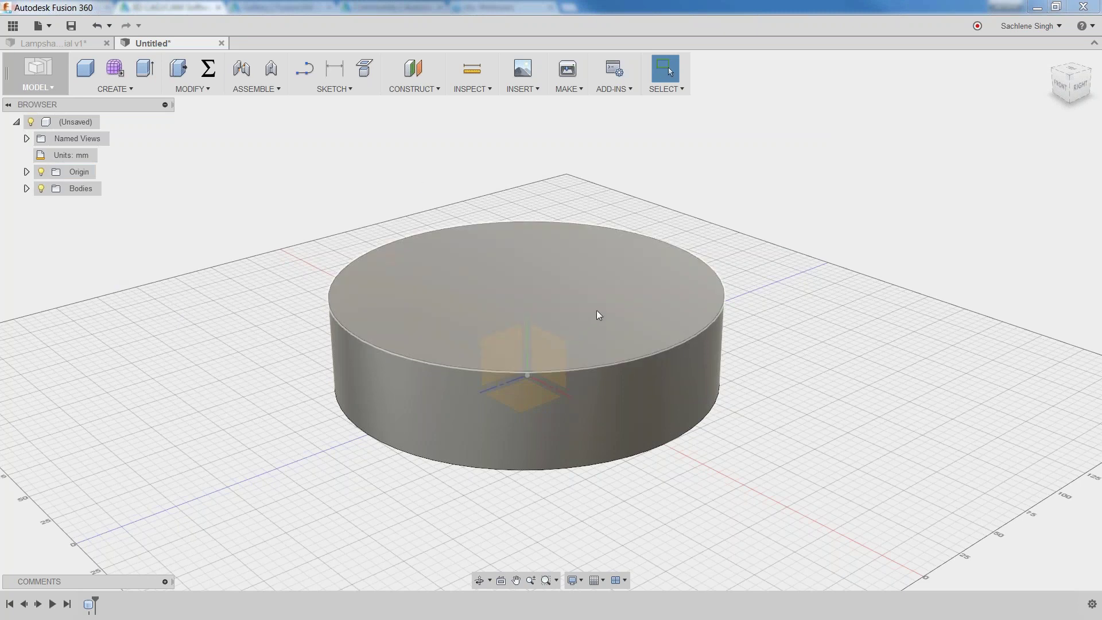
click(545, 347)
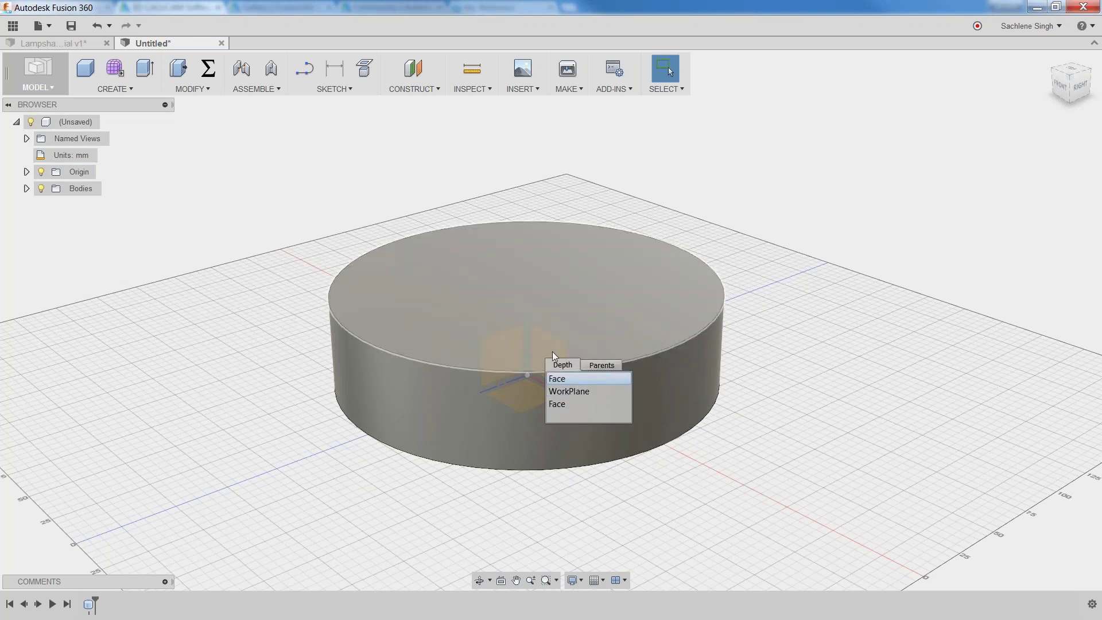
click(573, 390)
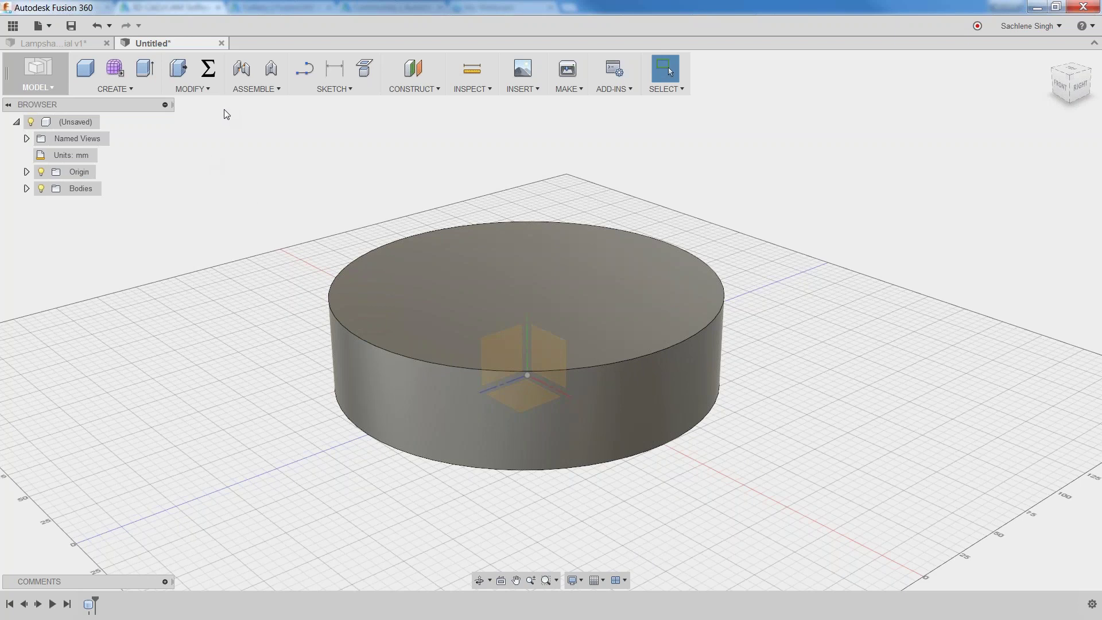
Start a Draft using the vertical origin plane perpendicular to the blue axis as the parting plane.
click(198, 88)
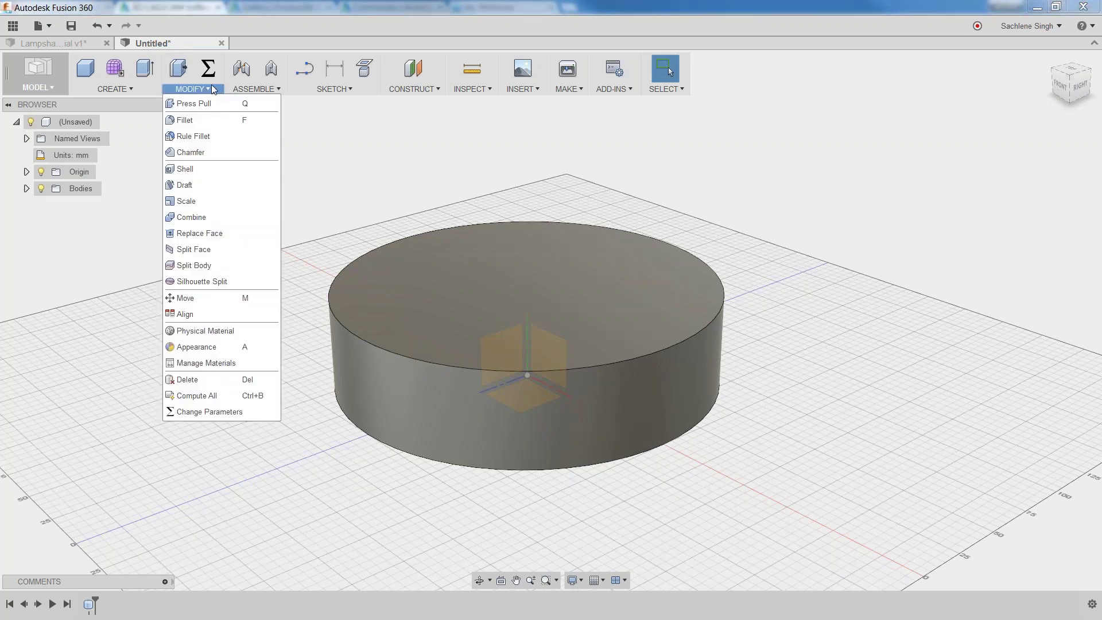
click(195, 186)
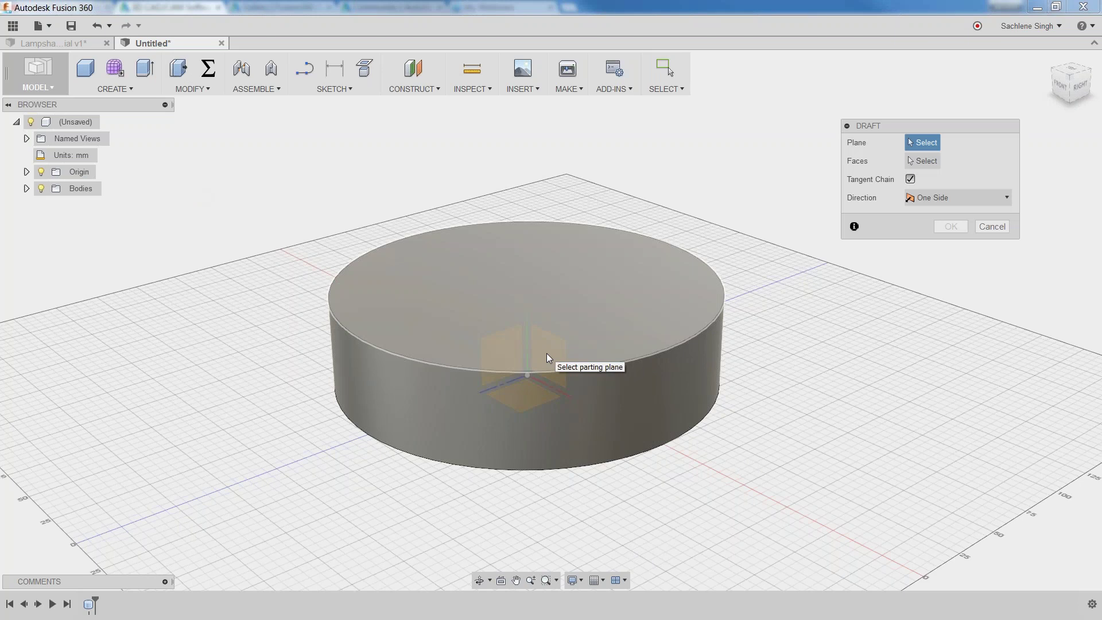
scroll(546, 353, down, 5)
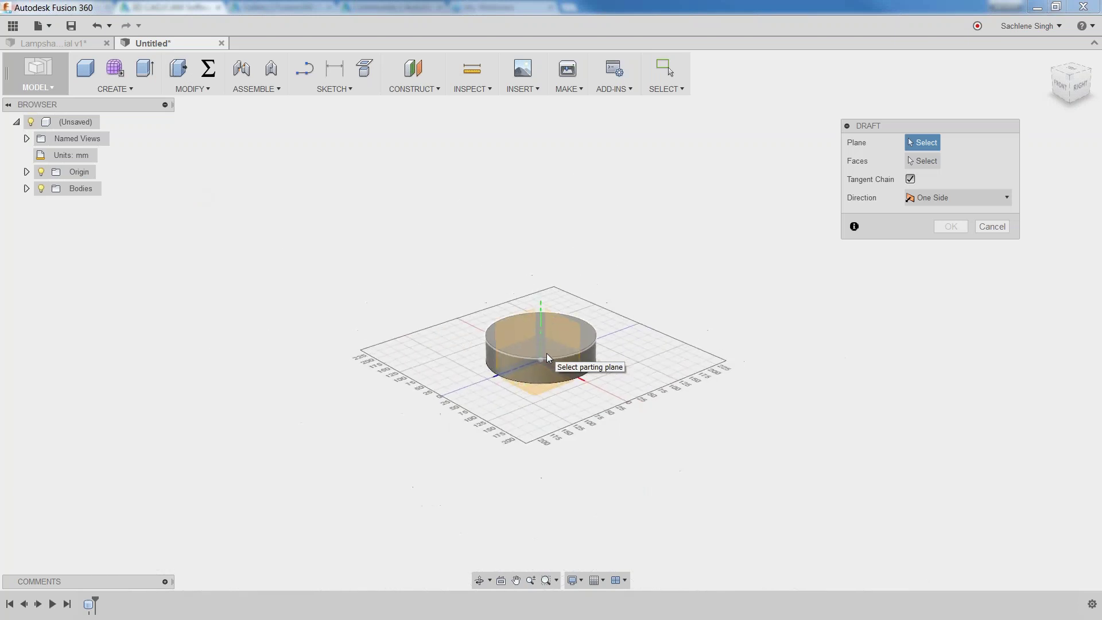
scroll(547, 353, down, 2)
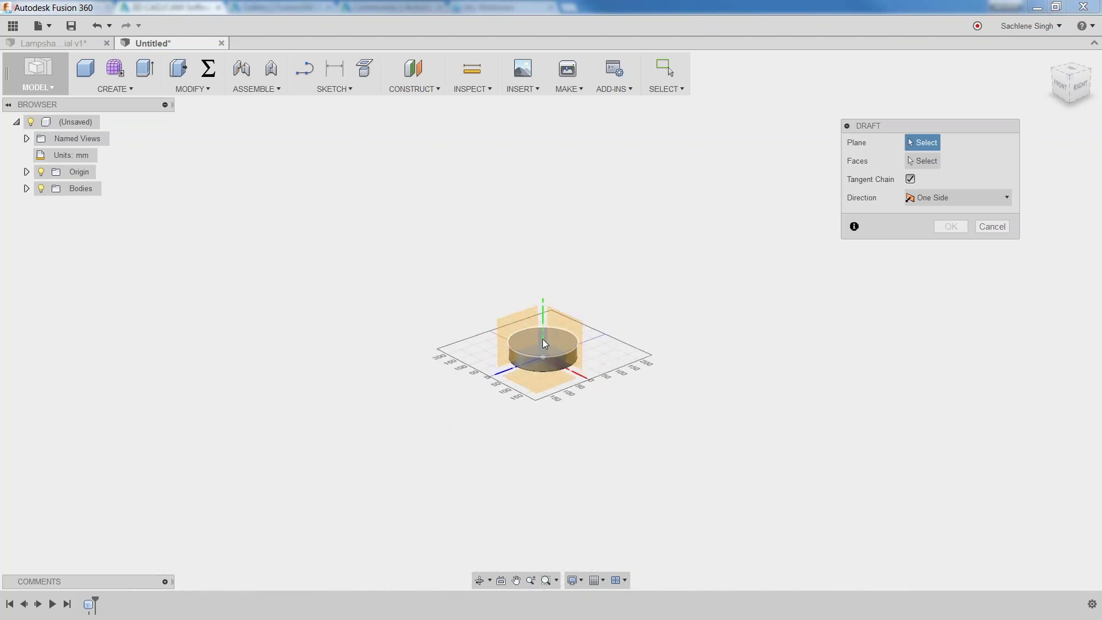
scroll(542, 339, up, 2)
click(563, 325)
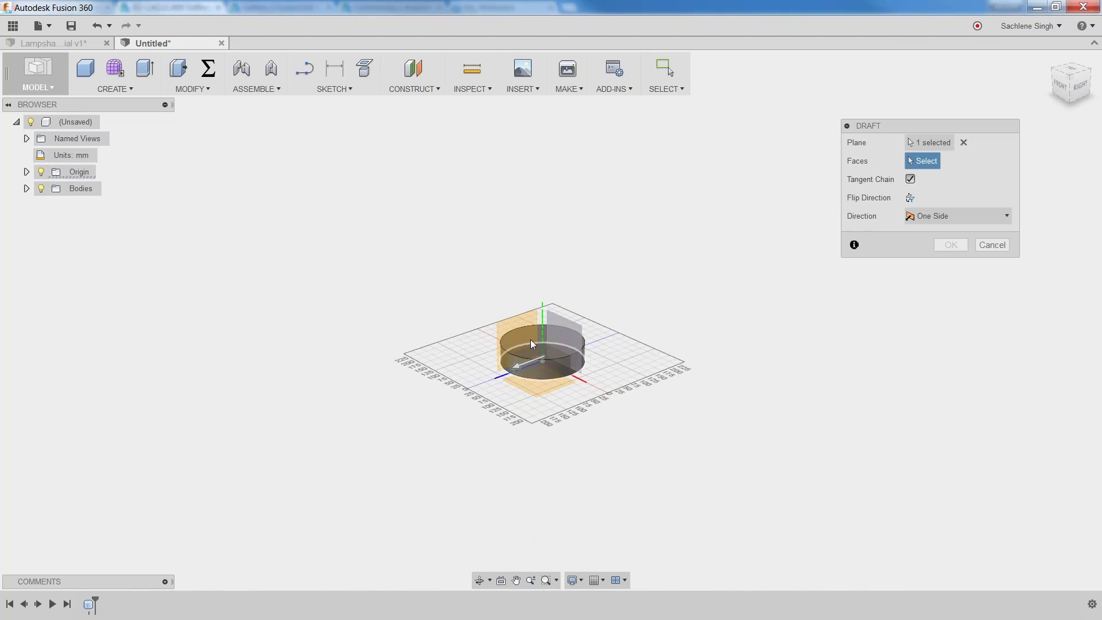
Apply a one-sided draft of 10 degrees to the cylinder's top face.
scroll(550, 347, up, 6)
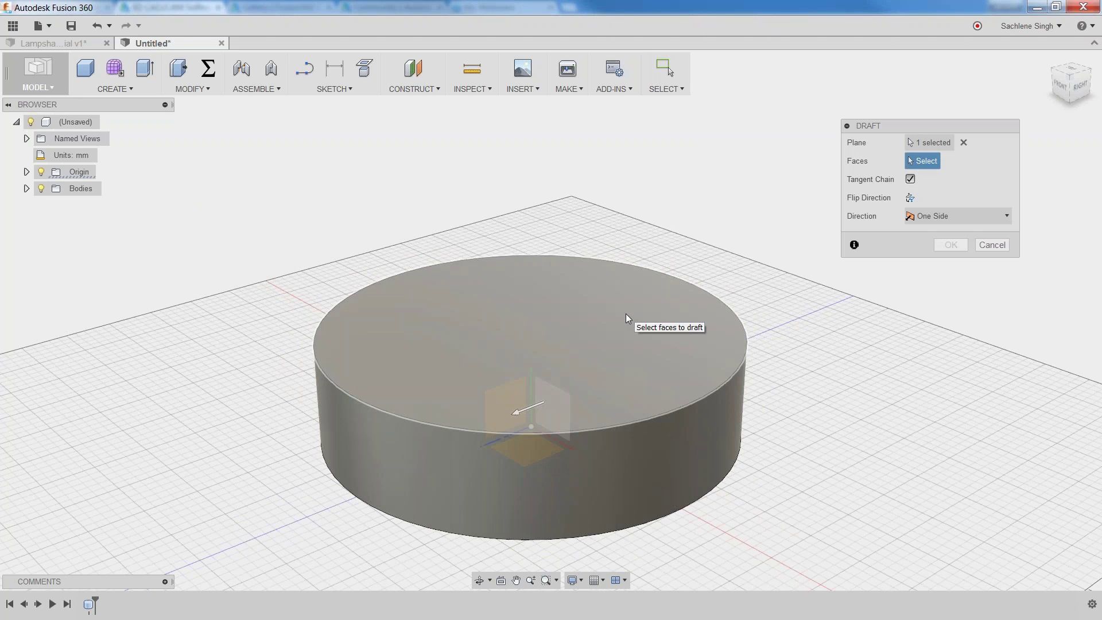
click(626, 313)
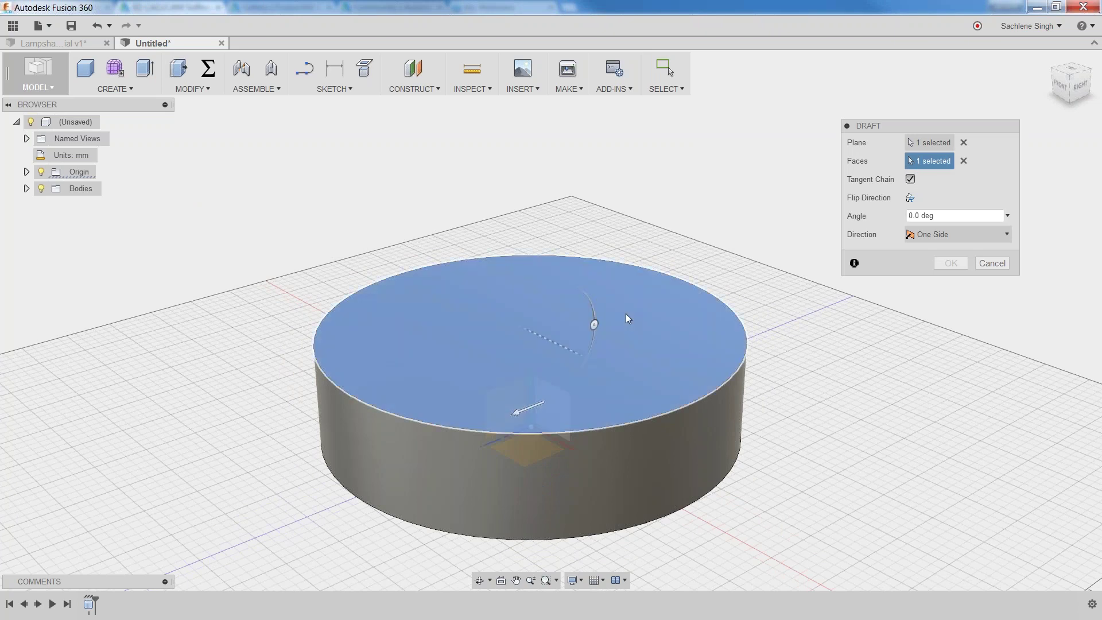
scroll(629, 322, down, 2)
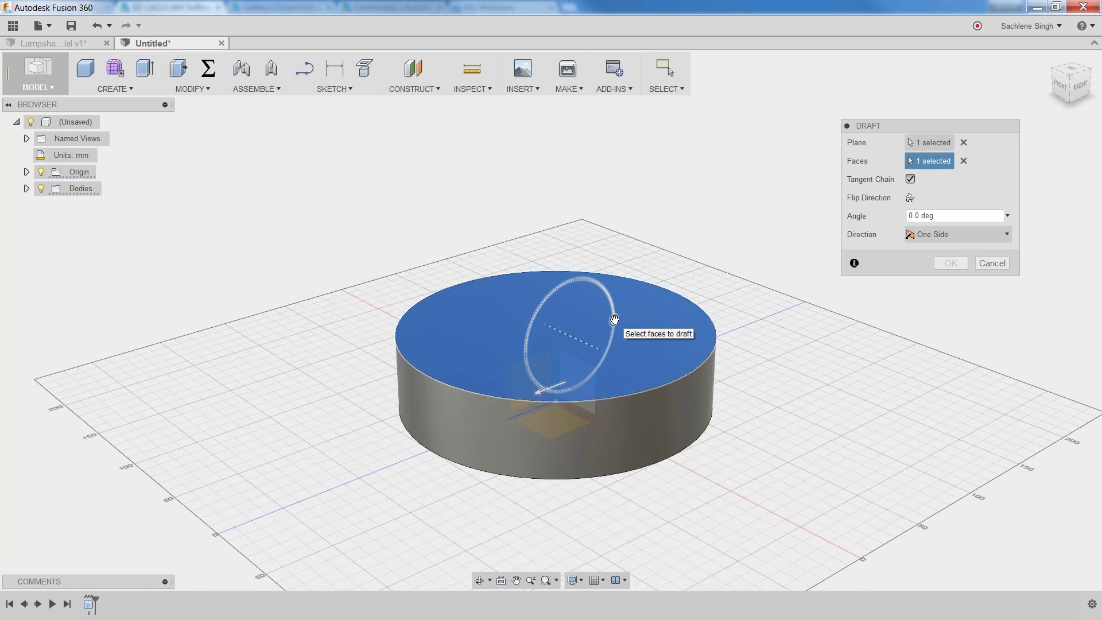
drag(614, 320, 613, 312)
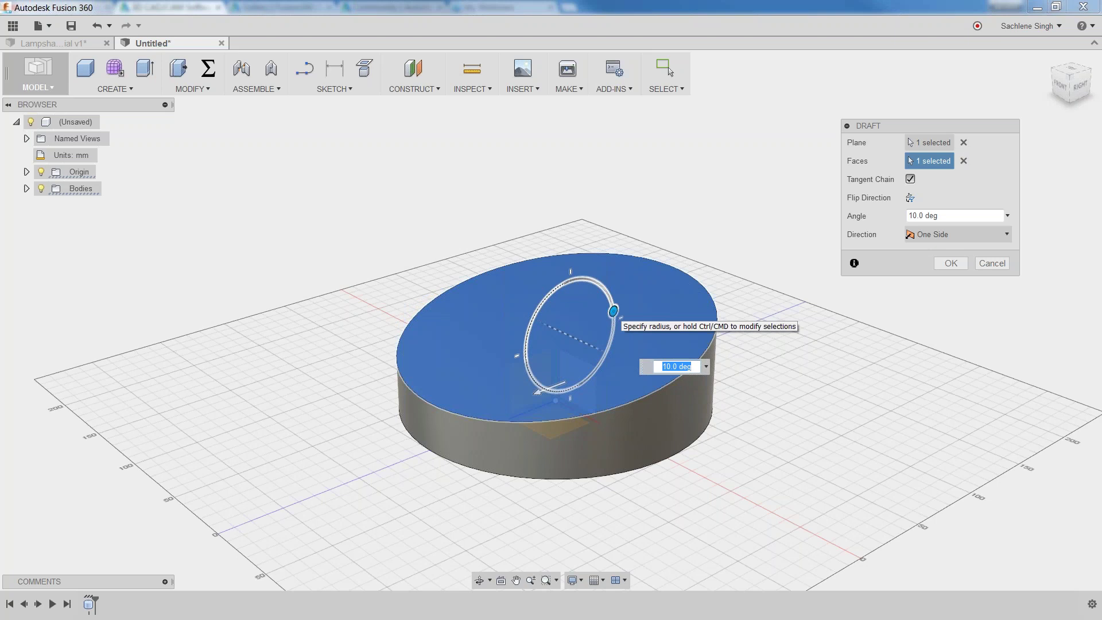
double_click(918, 214)
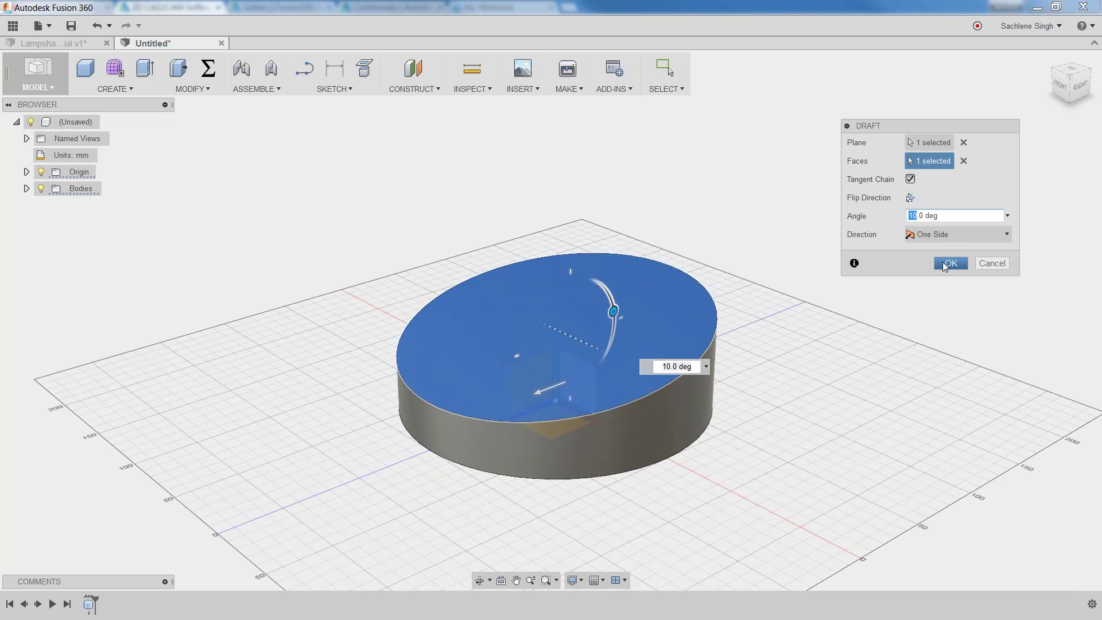
right_click(799, 376)
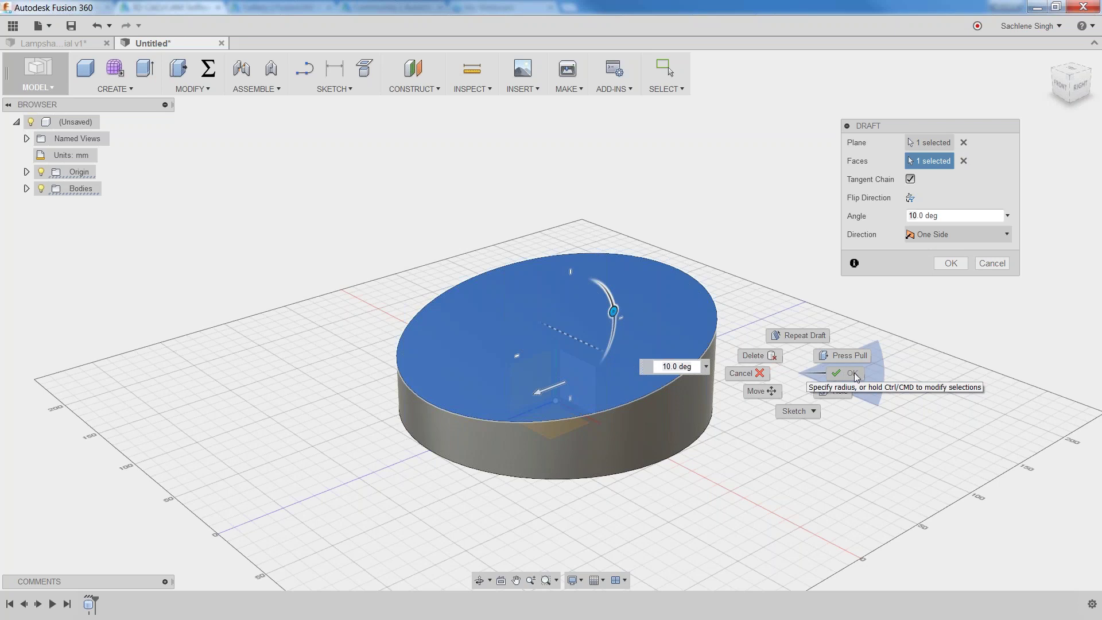
click(852, 374)
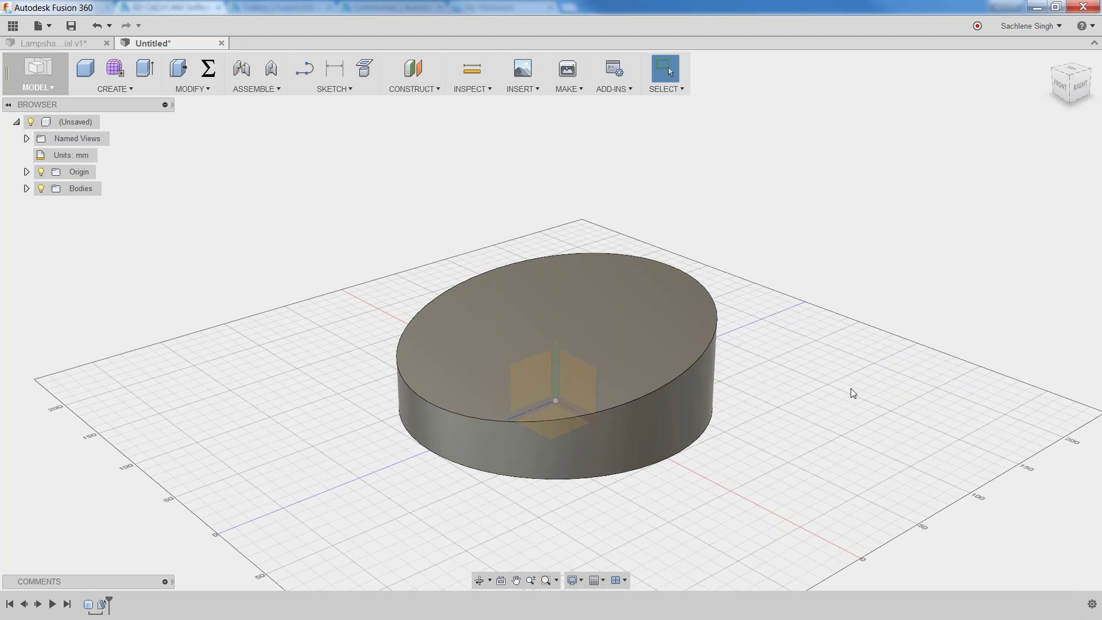
Hide the origin planes and view the sloped base from the side.
mouse_move(798, 399)
shift+middle_down()
mouse_move(775, 374)
mouse_move(841, 364)
mouse_move(809, 393)
shift+middle_up()
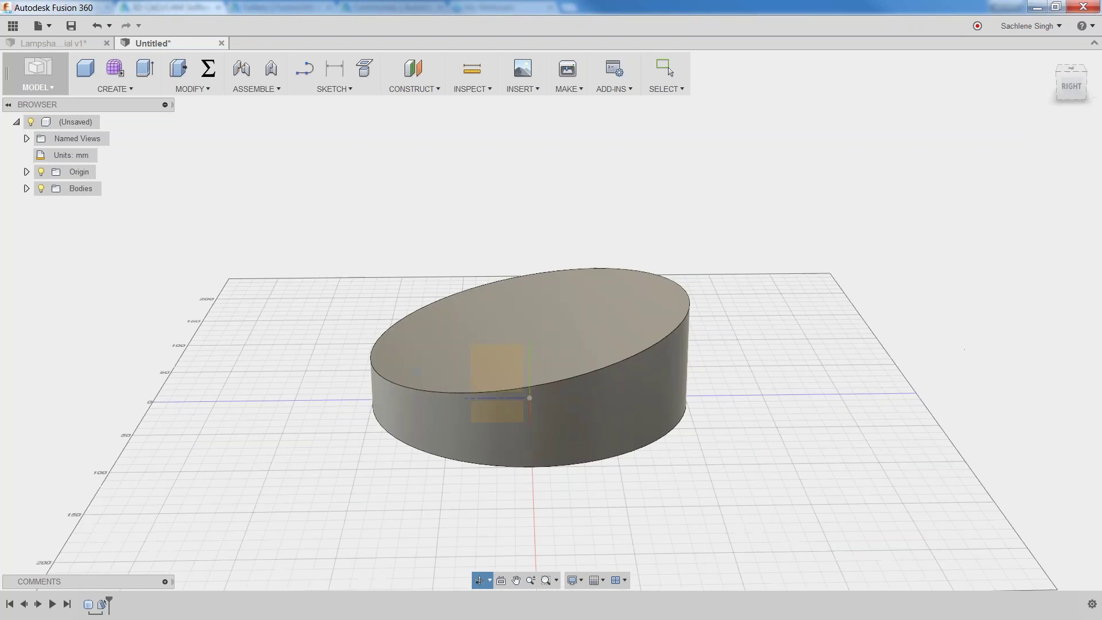
click(42, 171)
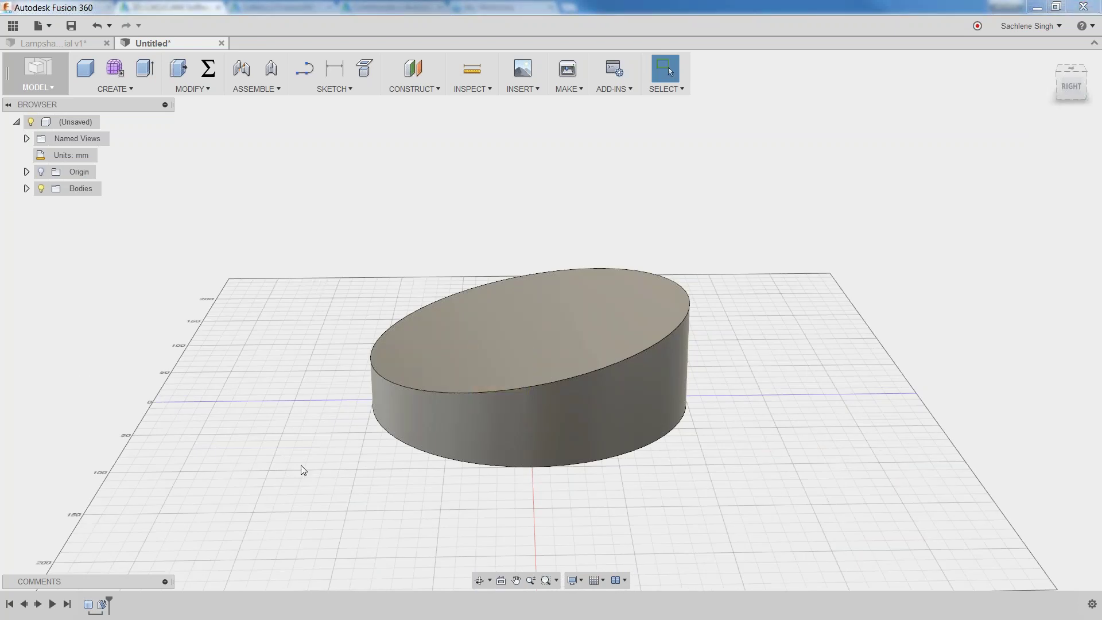
shift+middle_drag(303, 469, 327, 458)
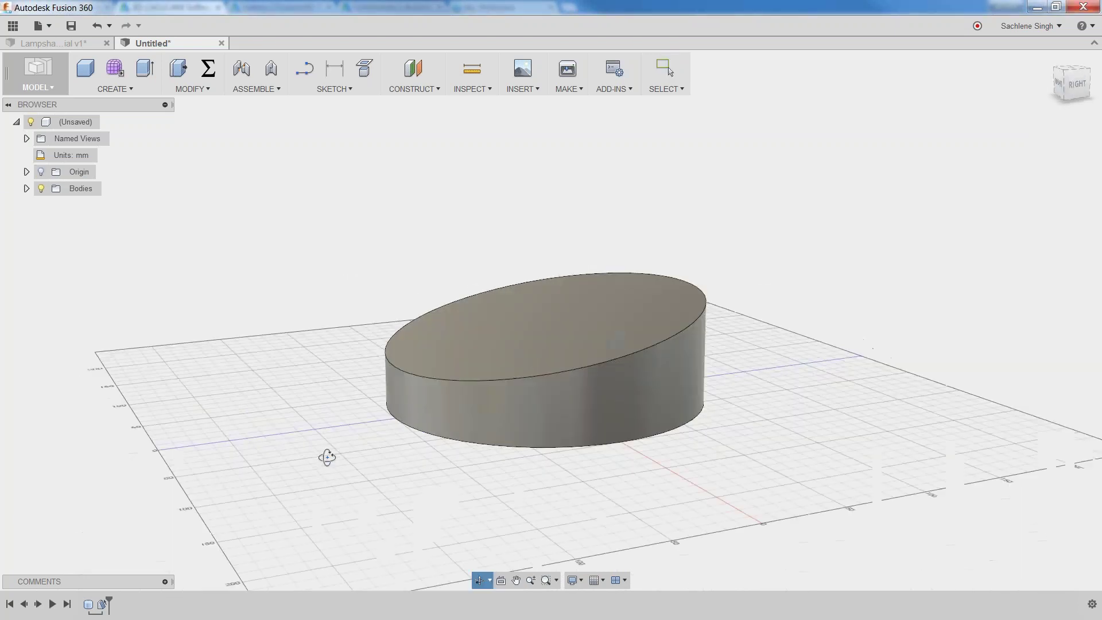
click(41, 172)
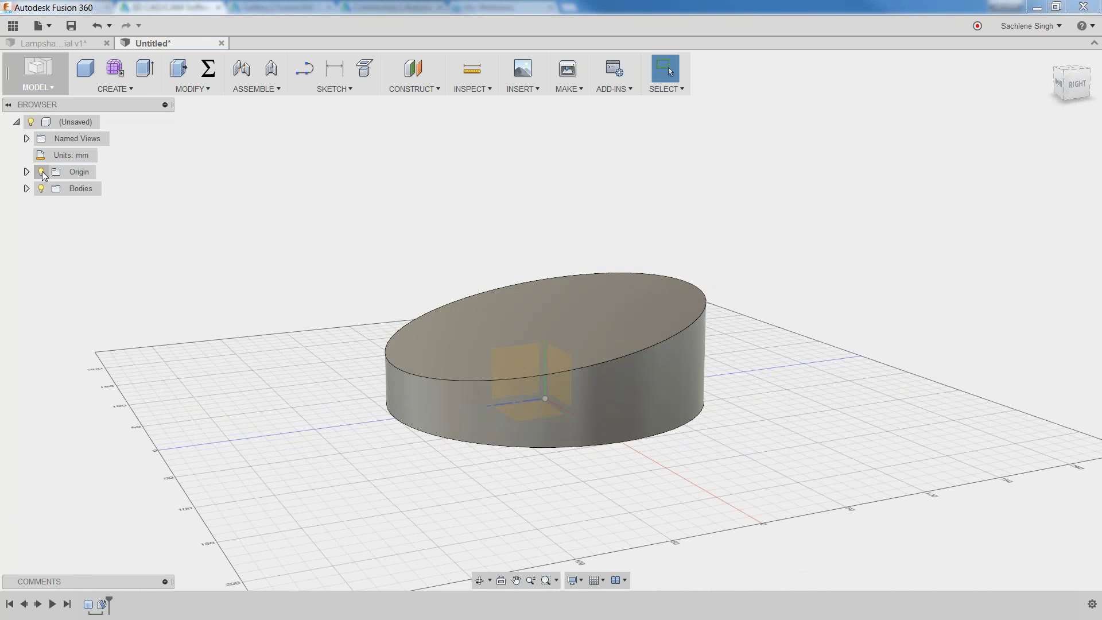
click(42, 171)
Expand the Bodies folder, hide Body1 and show it again.
click(27, 188)
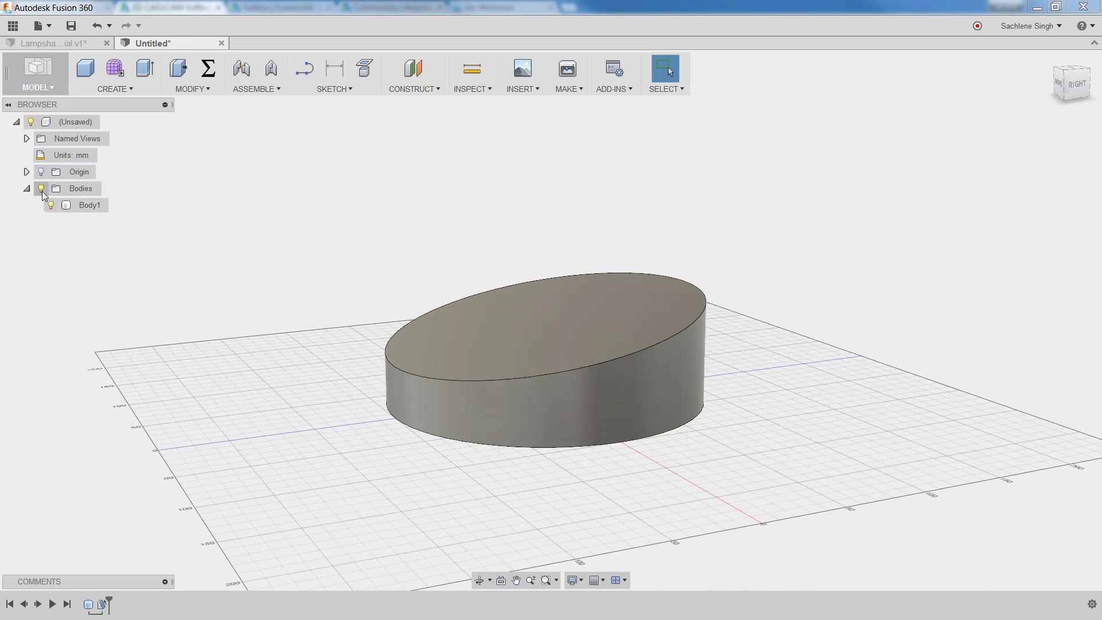
click(52, 205)
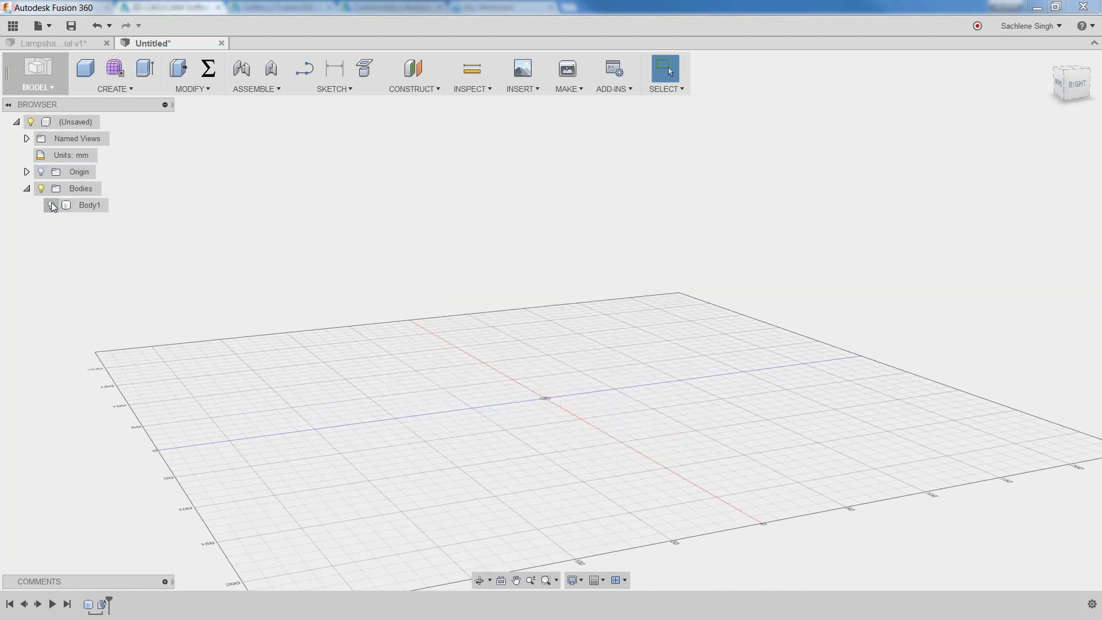
click(51, 205)
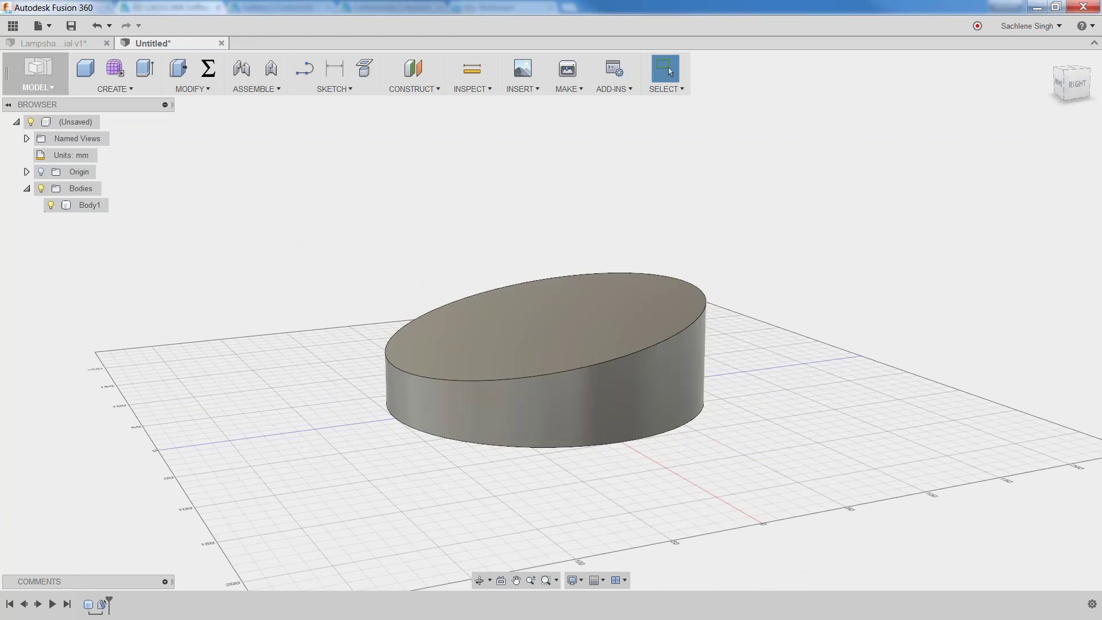
shift+middle_drag(418, 274, 419, 263)
drag(419, 262, 450, 260)
key(Escape)
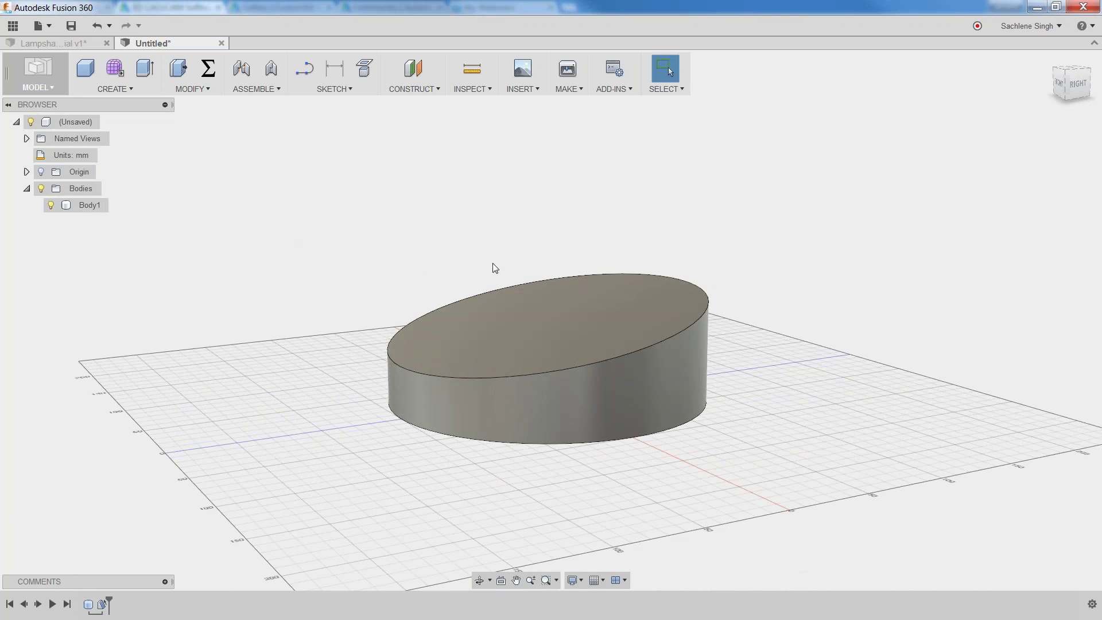
click(505, 321)
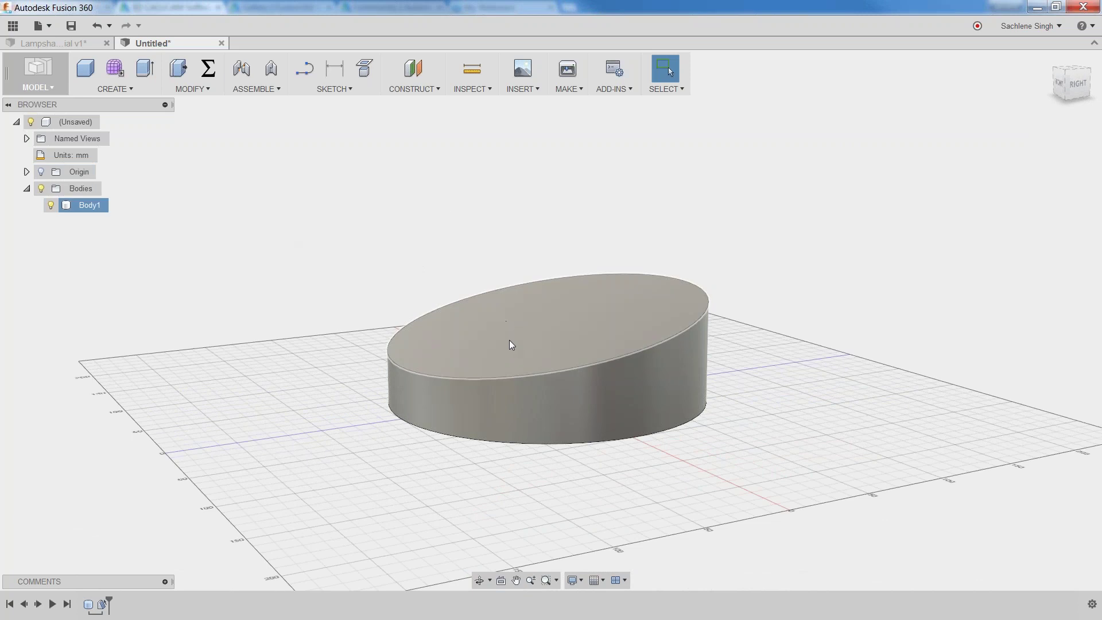
click(543, 329)
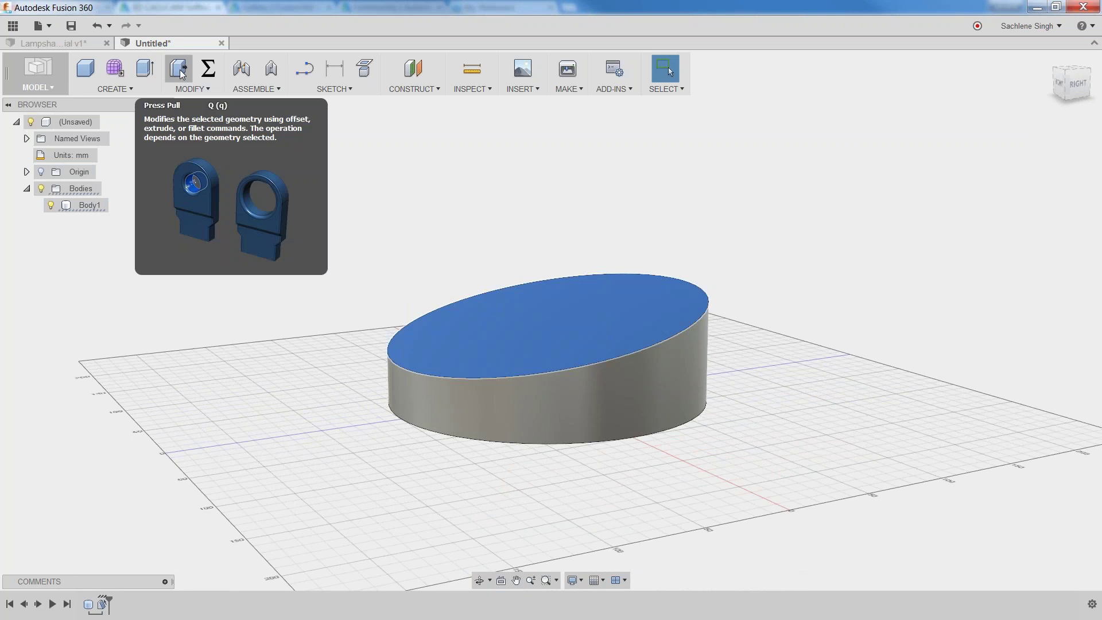
click(444, 189)
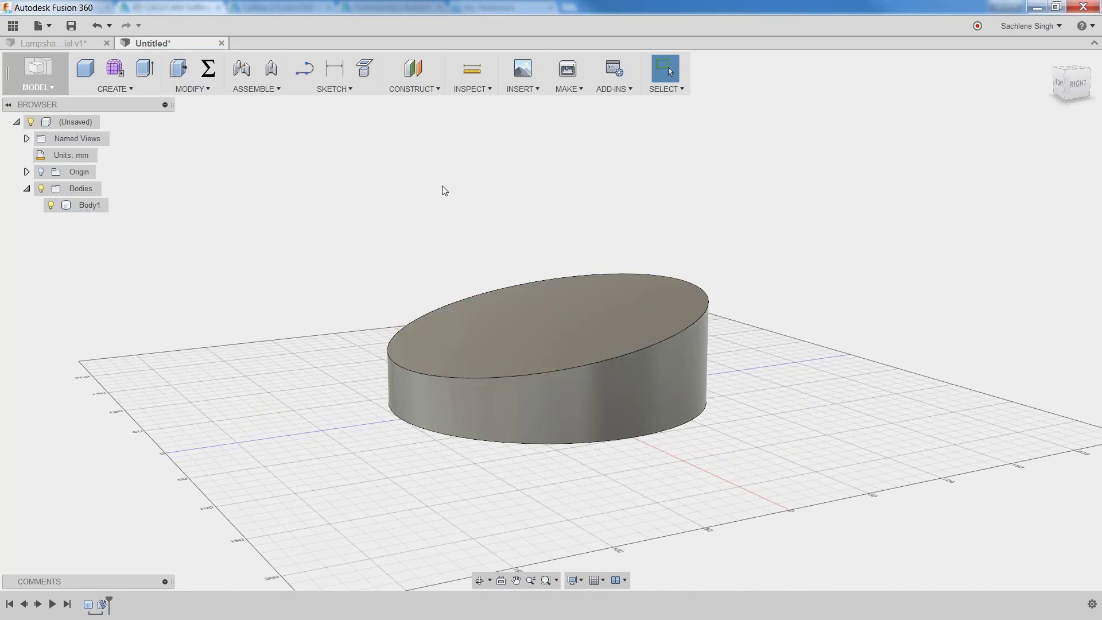
Use Press Pull to offset the base's sloped top face by -5 mm.
middle_drag(474, 220, 418, 219)
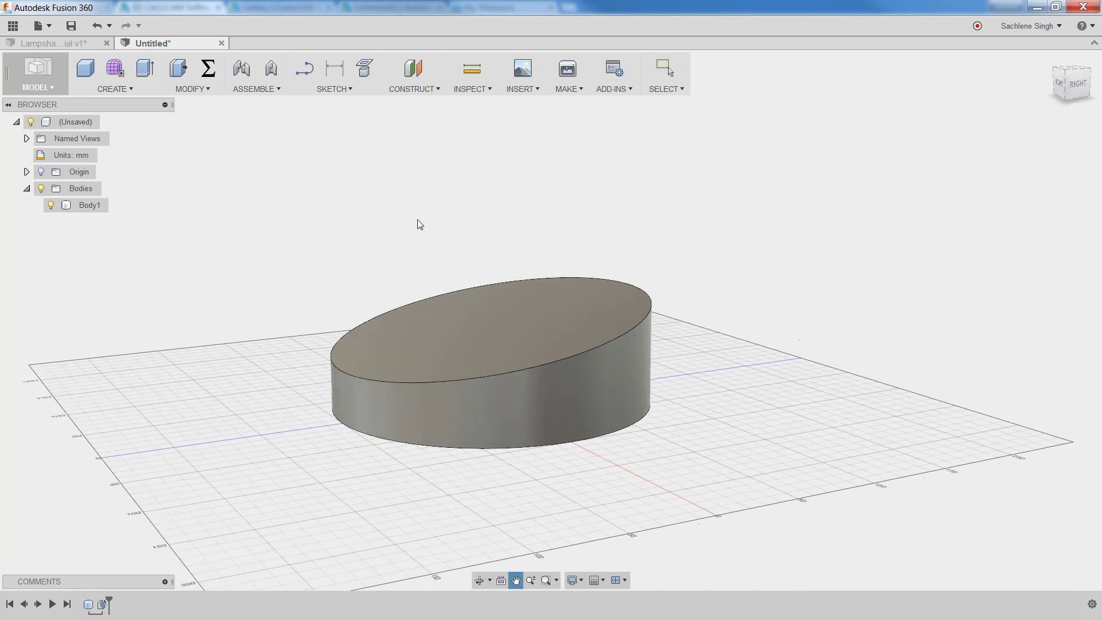
click(511, 322)
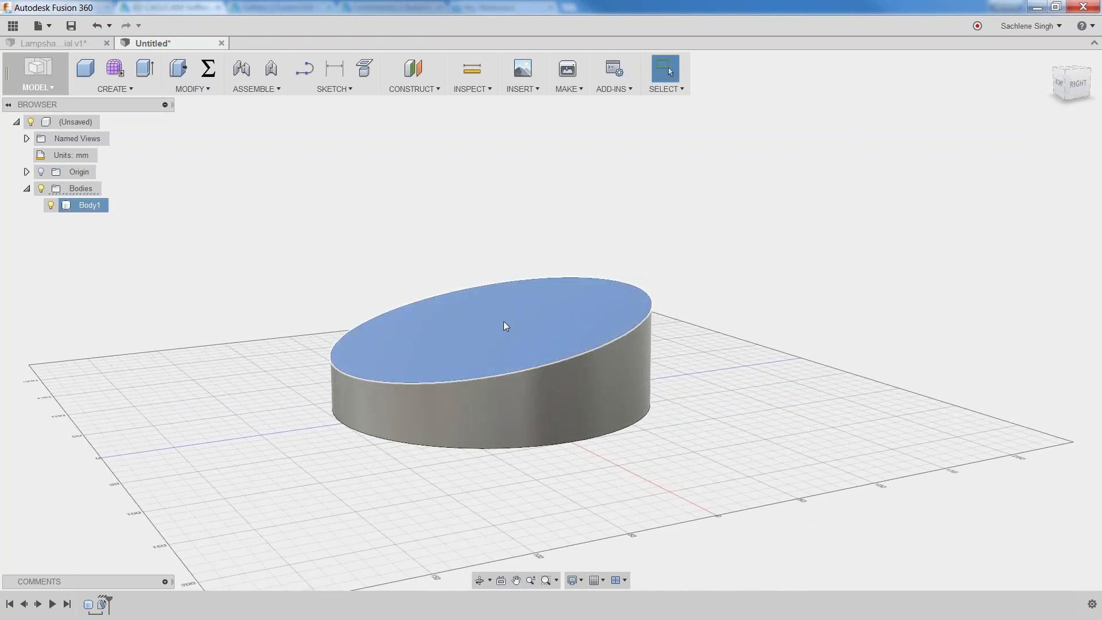
click(178, 70)
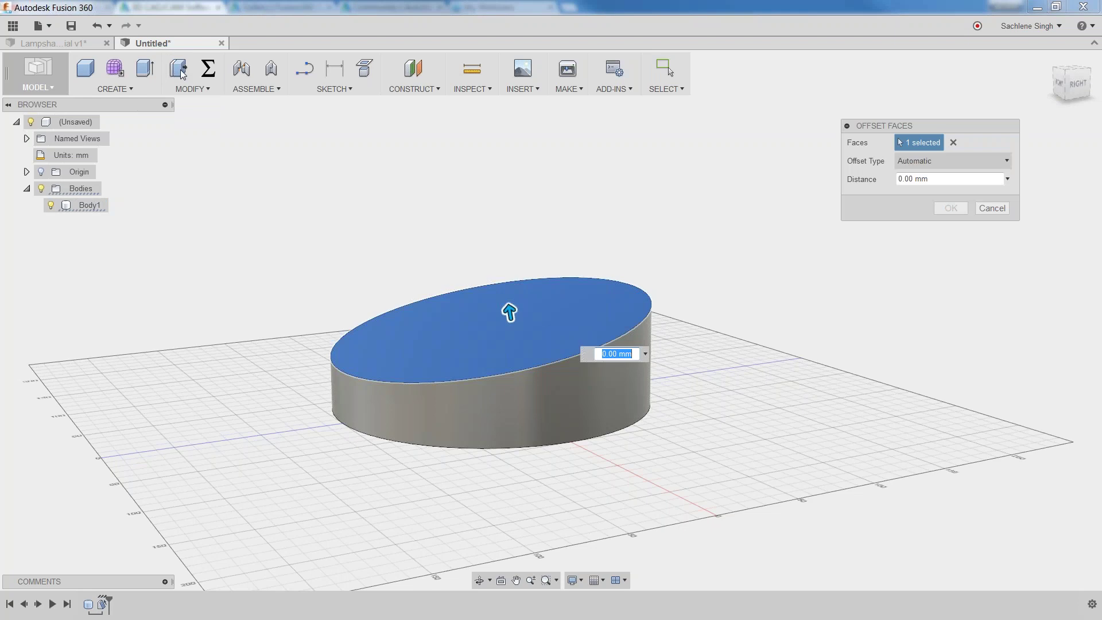
drag(510, 310, 513, 322)
scroll(509, 312, up, 3)
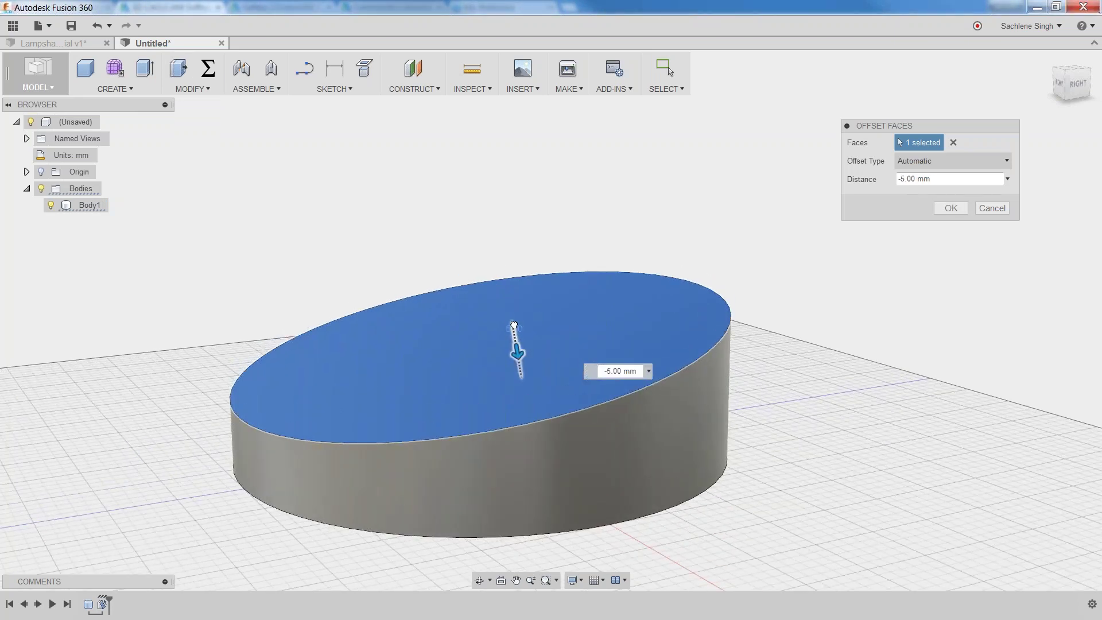
click(610, 376)
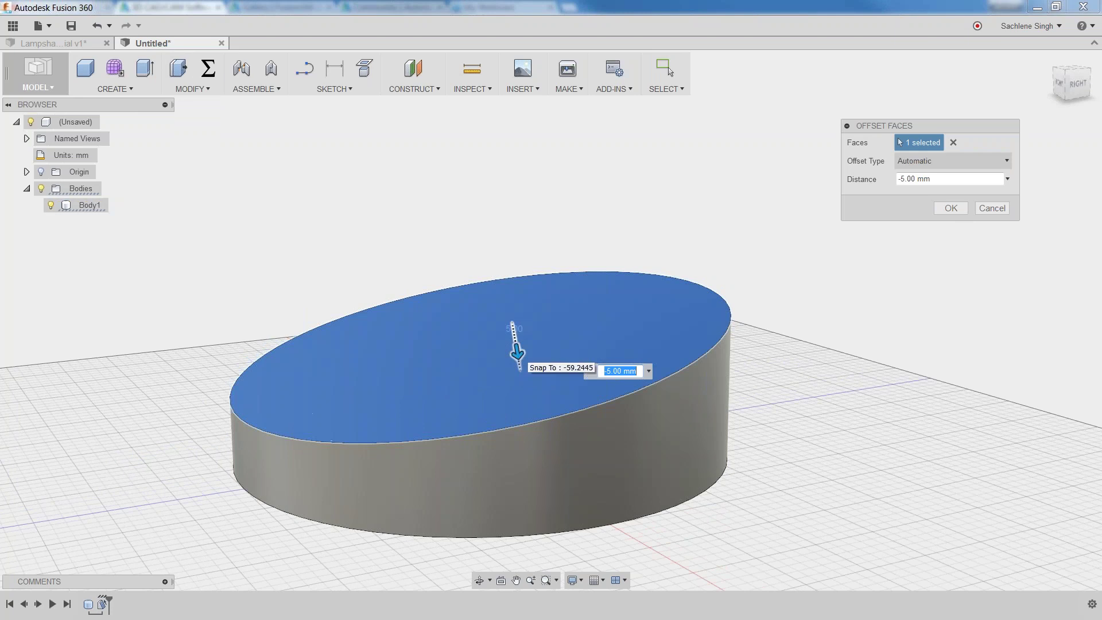
click(950, 208)
scroll(522, 390, down, 2)
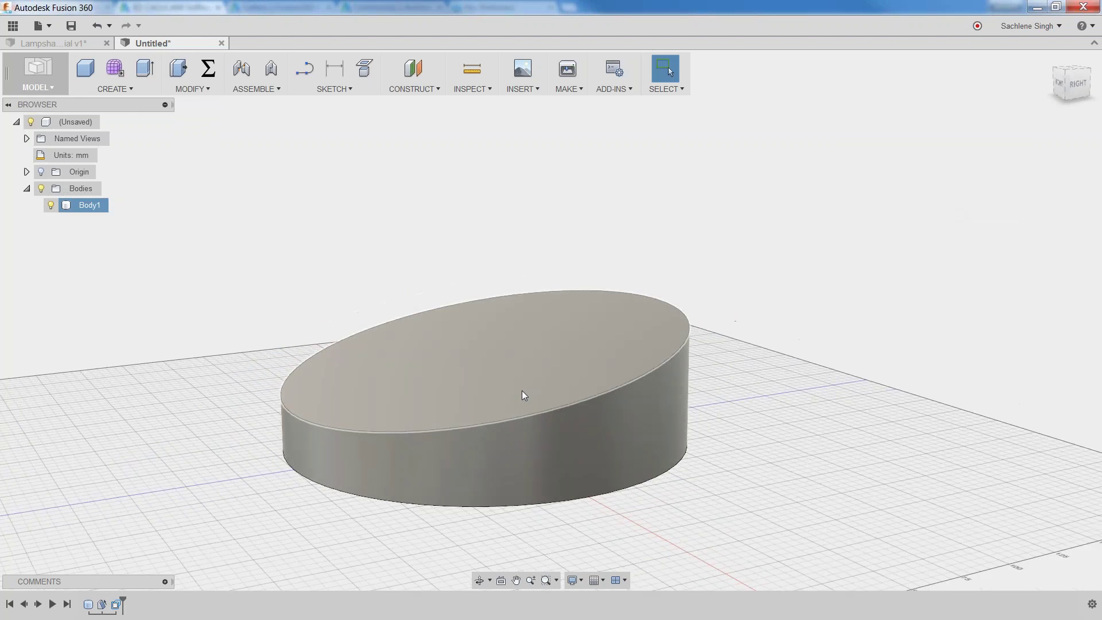
Fillet the edge around the base's sloped top face with a constant radius of 15 mm.
mouse_move(523, 390)
shift+middle_down()
mouse_move(560, 374)
mouse_move(518, 388)
mouse_move(540, 386)
shift+middle_up()
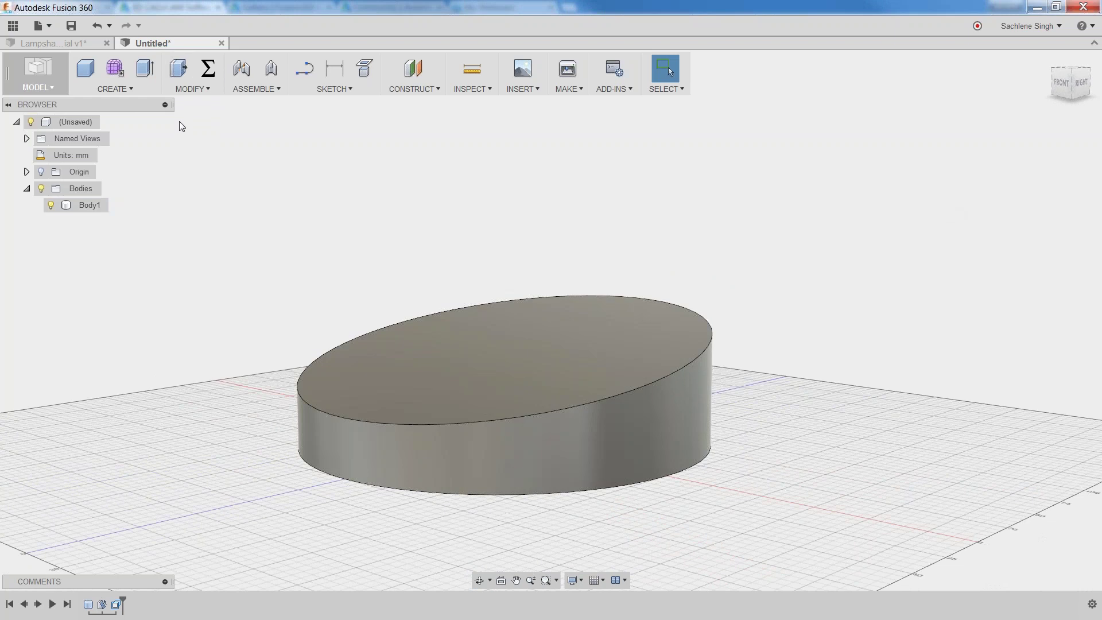
click(402, 459)
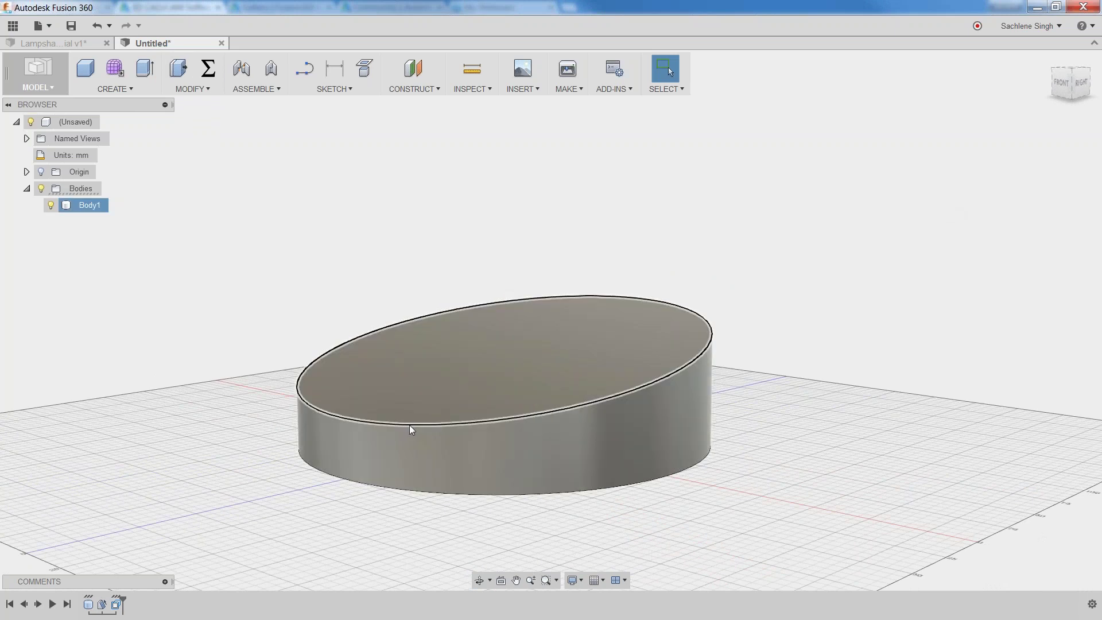
right_click(410, 429)
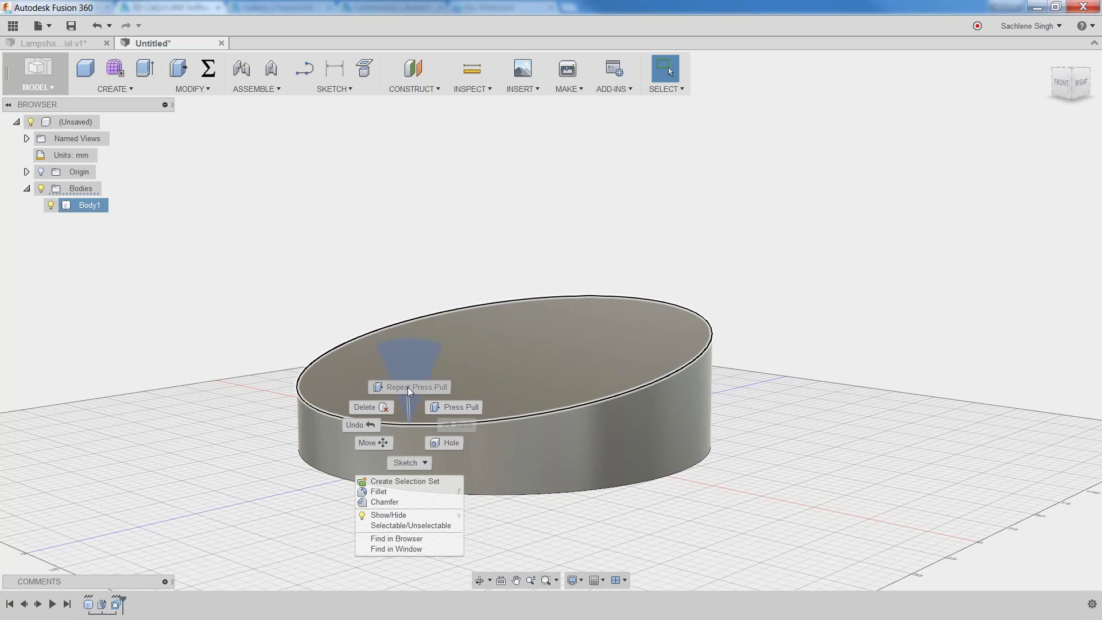
key(f)
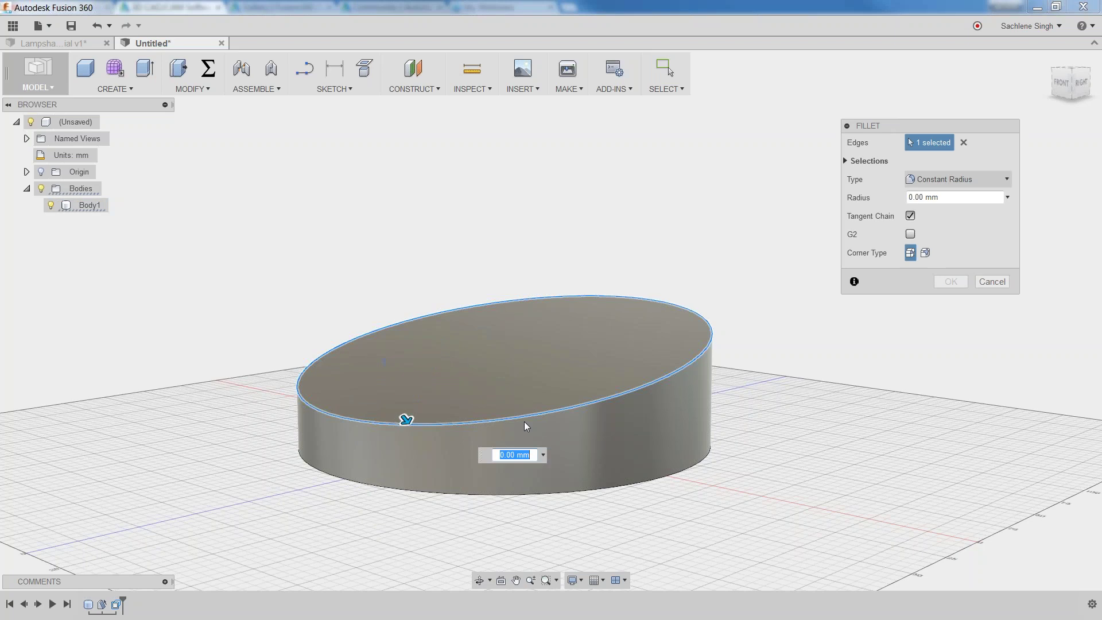
text(10)
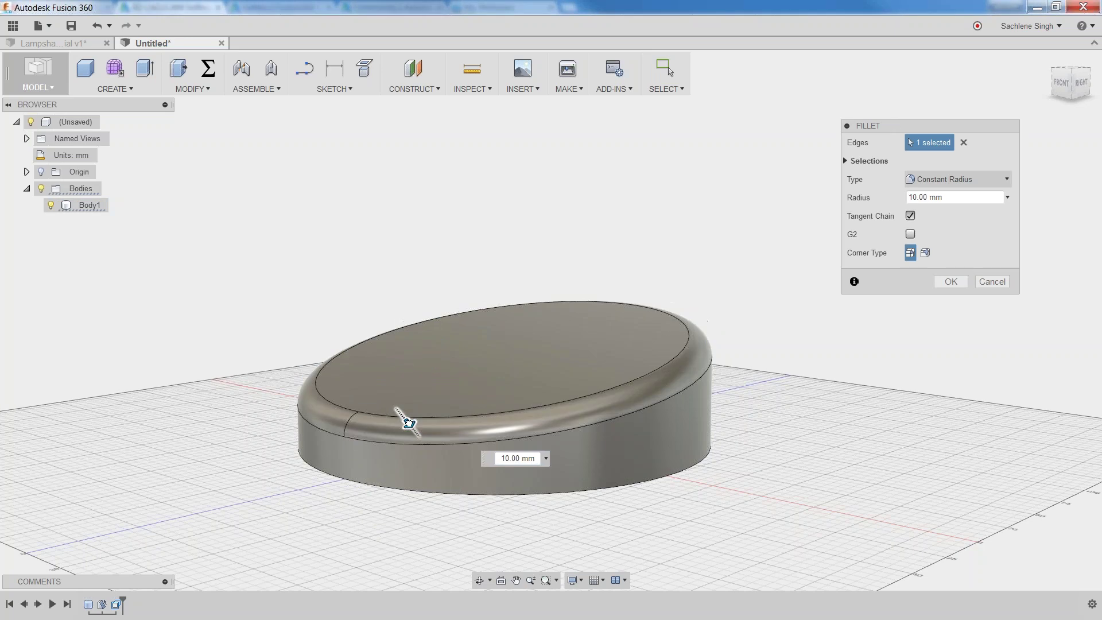
drag(408, 423, 411, 424)
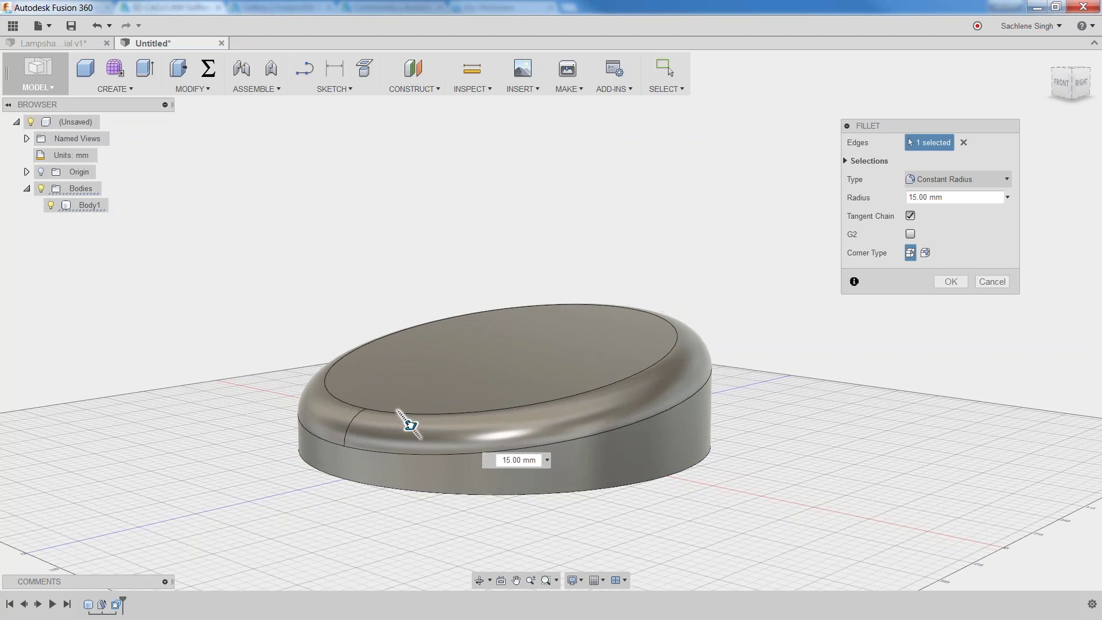
drag(410, 424, 411, 425)
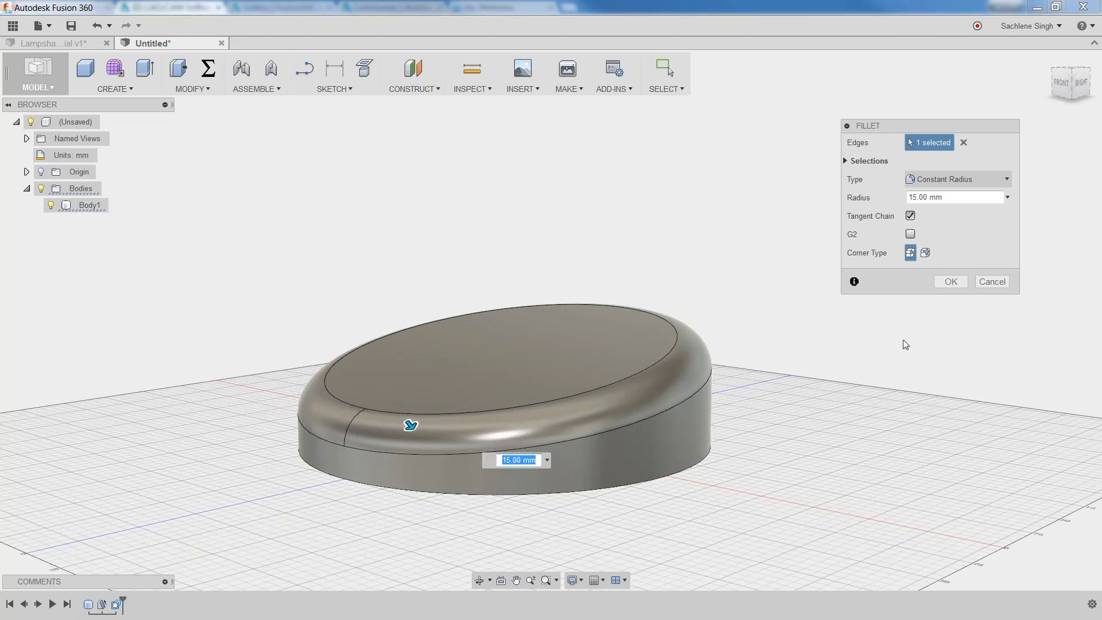
click(950, 282)
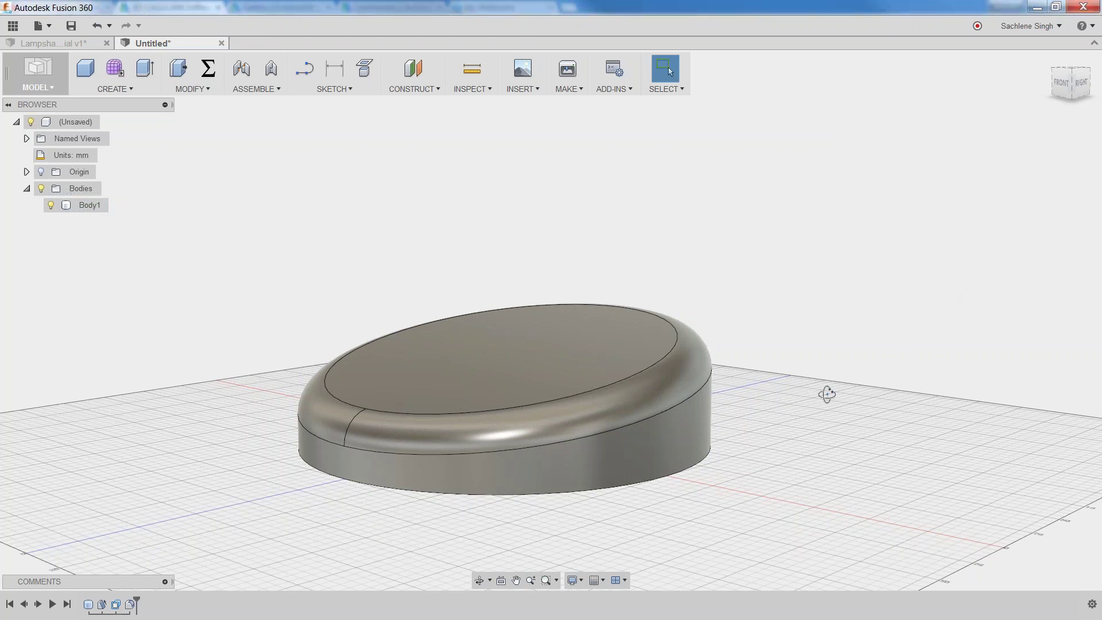
Inspect the rounded base, and switch to the finished Lampshade Tutorial design to view the lamp from the right side.
mouse_move(827, 394)
shift+middle_down()
mouse_move(820, 374)
mouse_move(854, 379)
mouse_move(826, 382)
shift+middle_up()
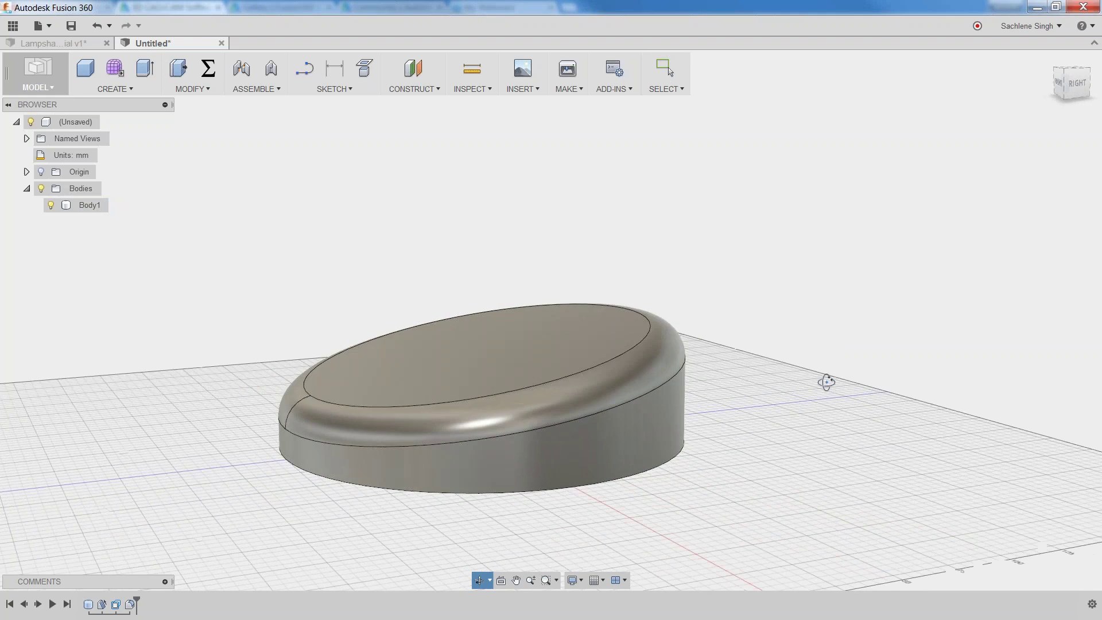
key(Escape)
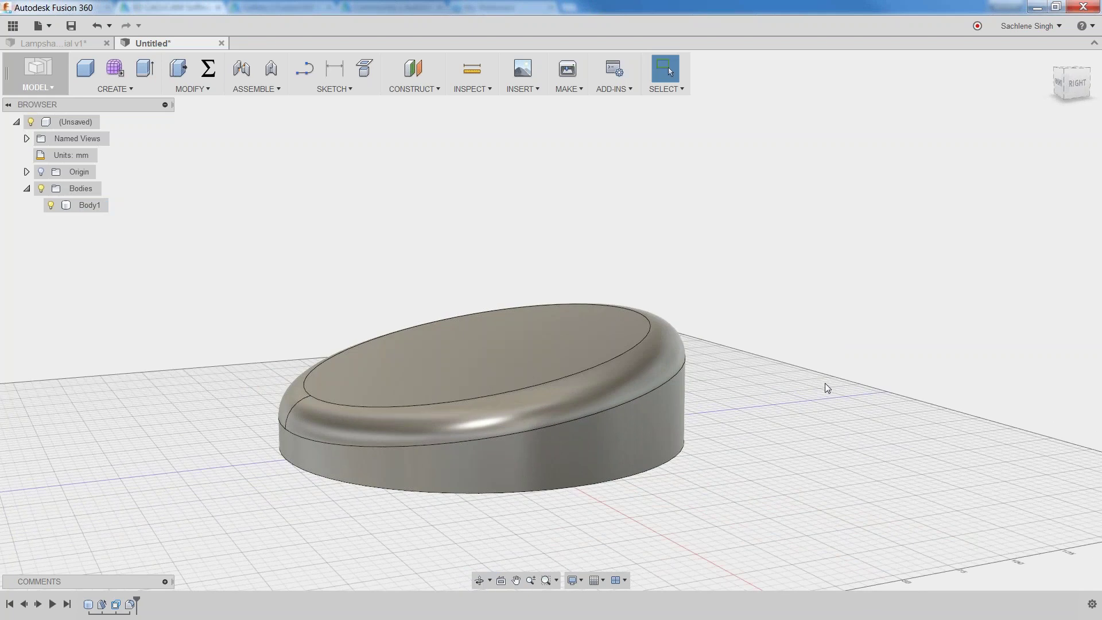
mouse_move(825, 406)
shift+middle_down()
mouse_move(836, 396)
mouse_move(816, 408)
shift+middle_up()
key(Escape)
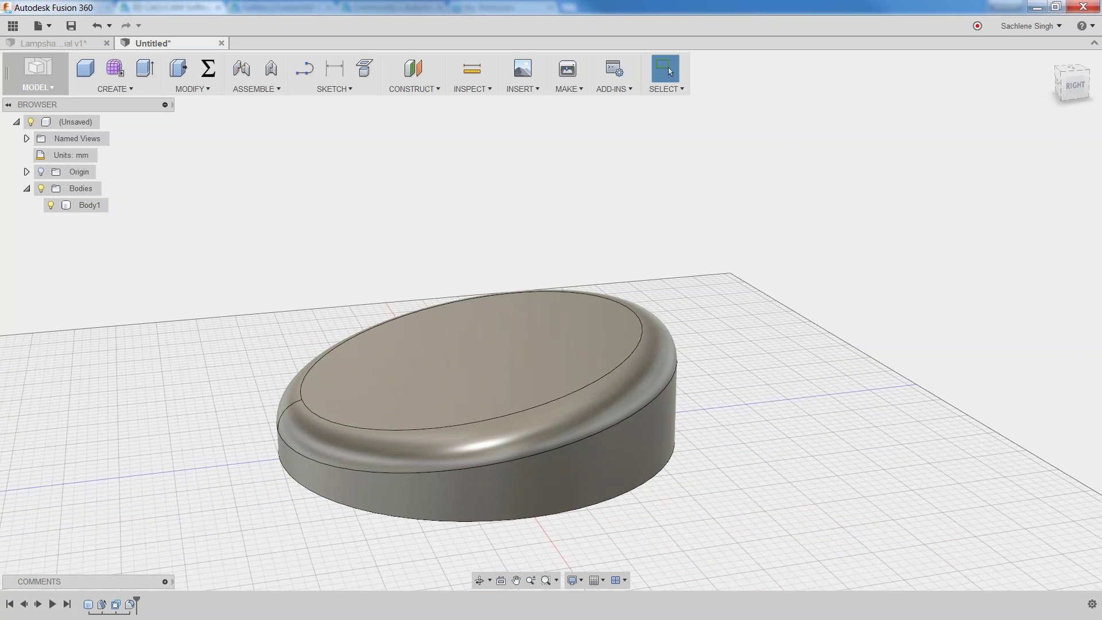
click(456, 375)
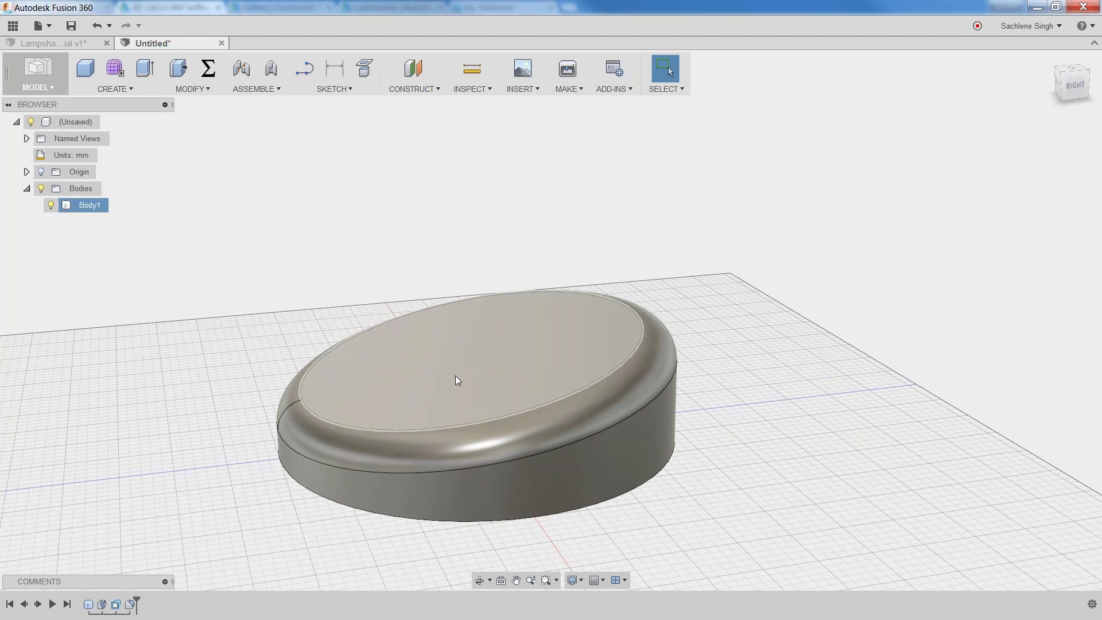
scroll(456, 375, down, 2)
click(67, 46)
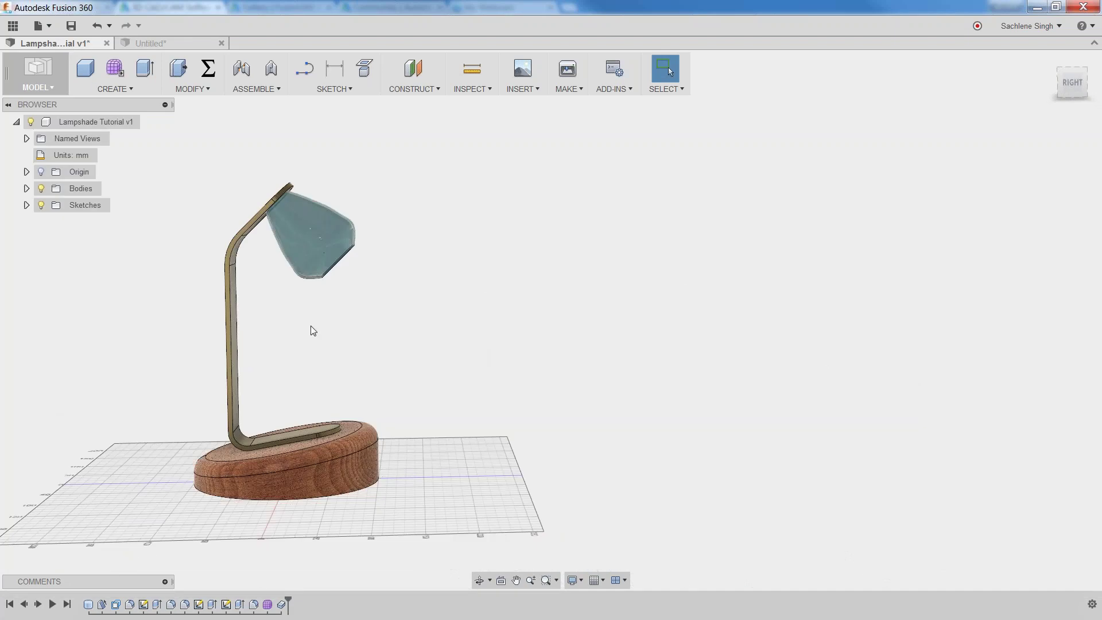
click(1072, 82)
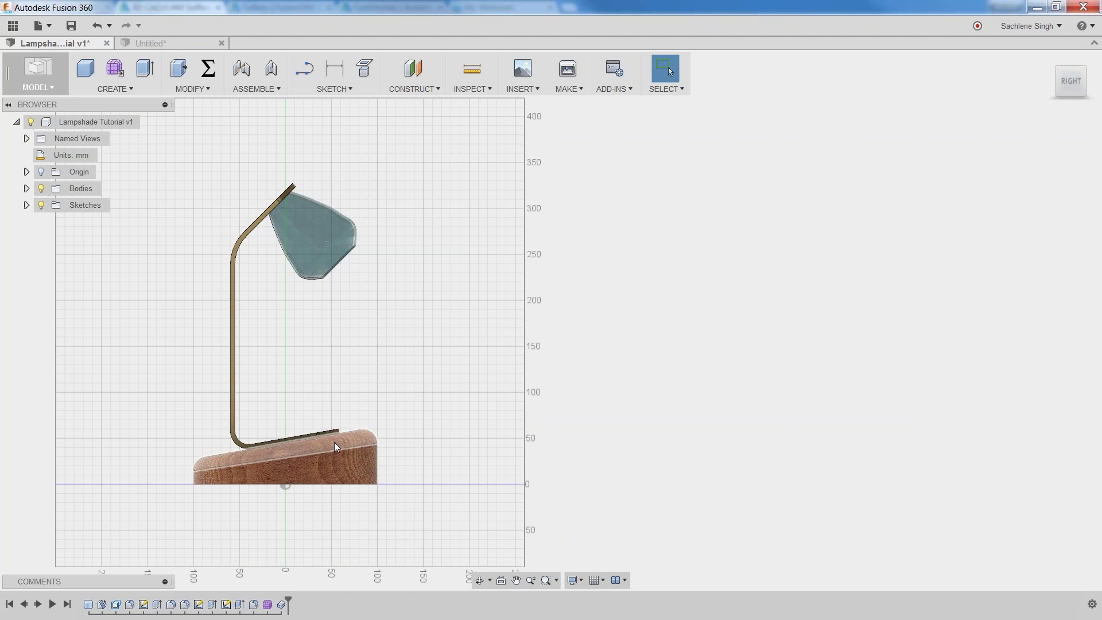
Return to the untitled design and view the base from the home, front and right orientations.
click(153, 43)
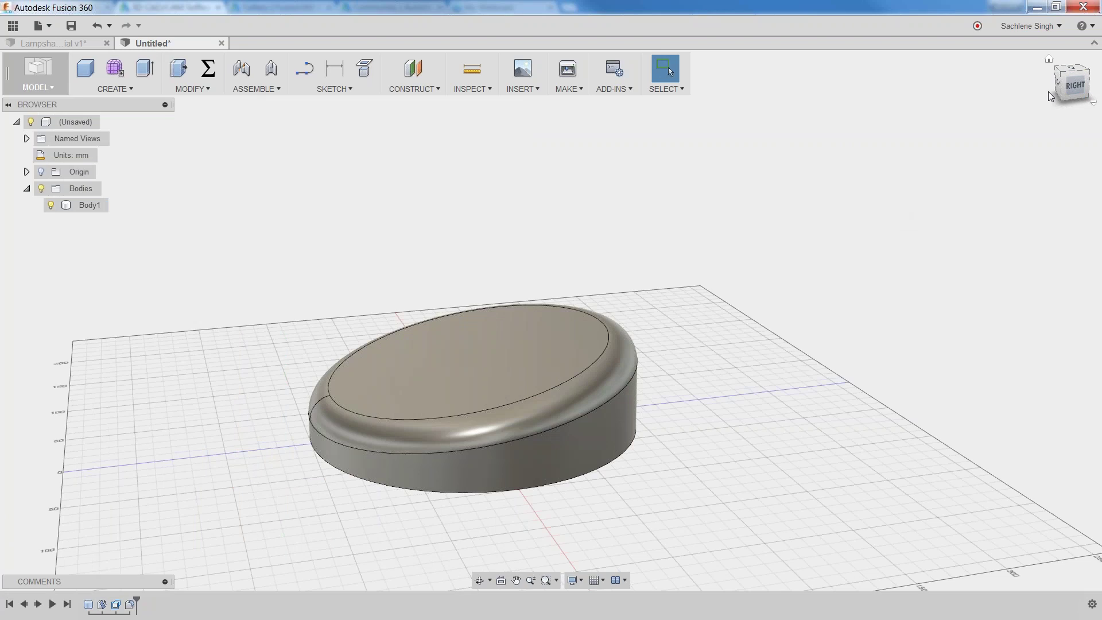
click(1050, 60)
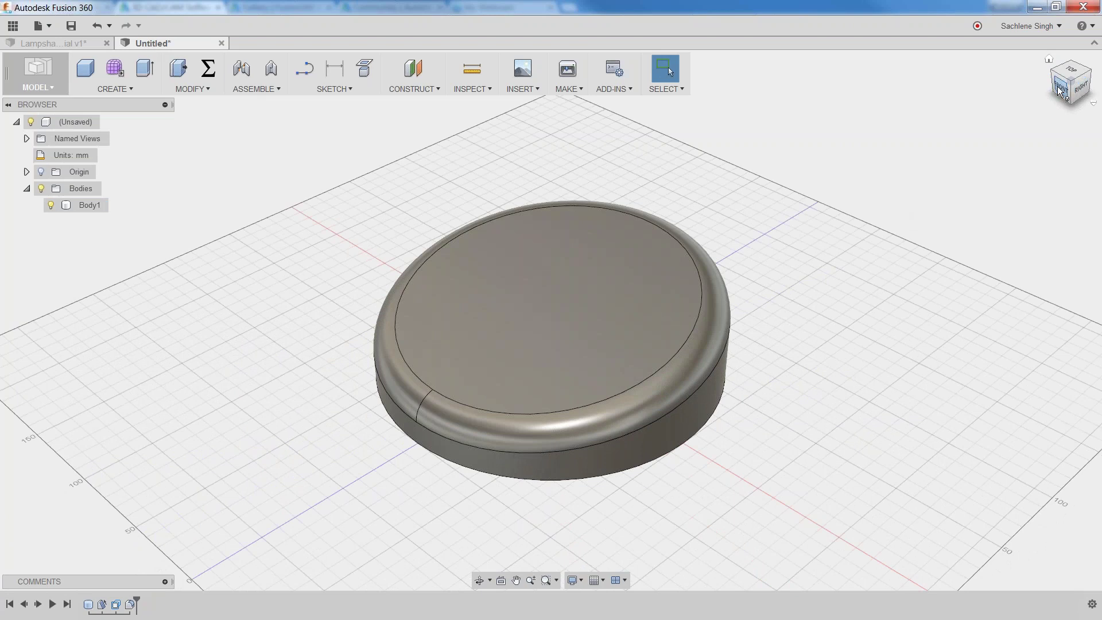
click(1060, 91)
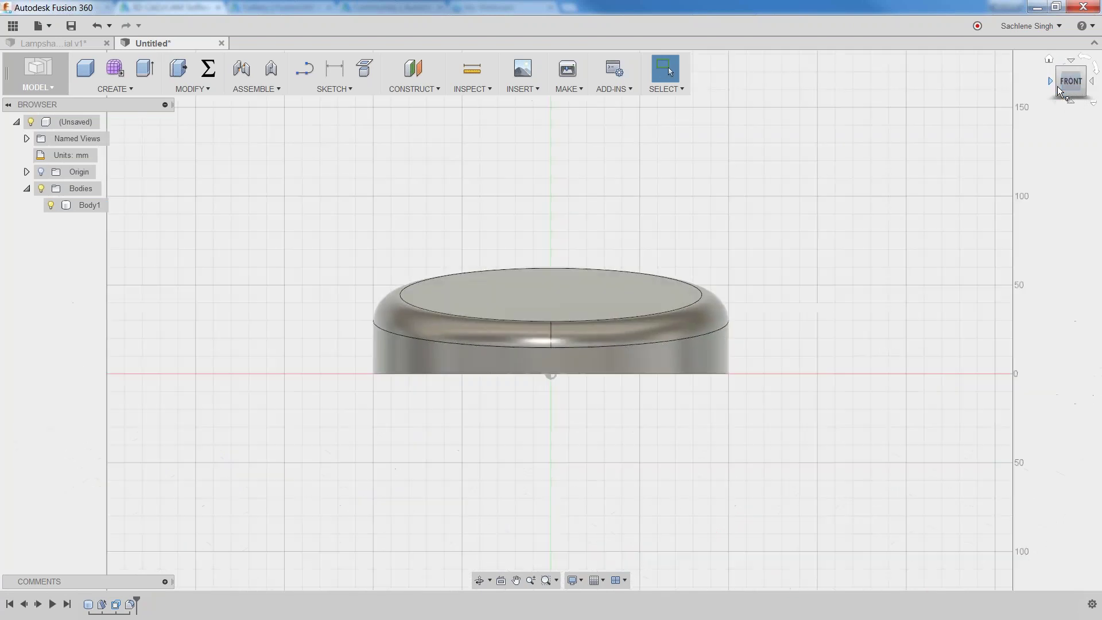
click(1093, 84)
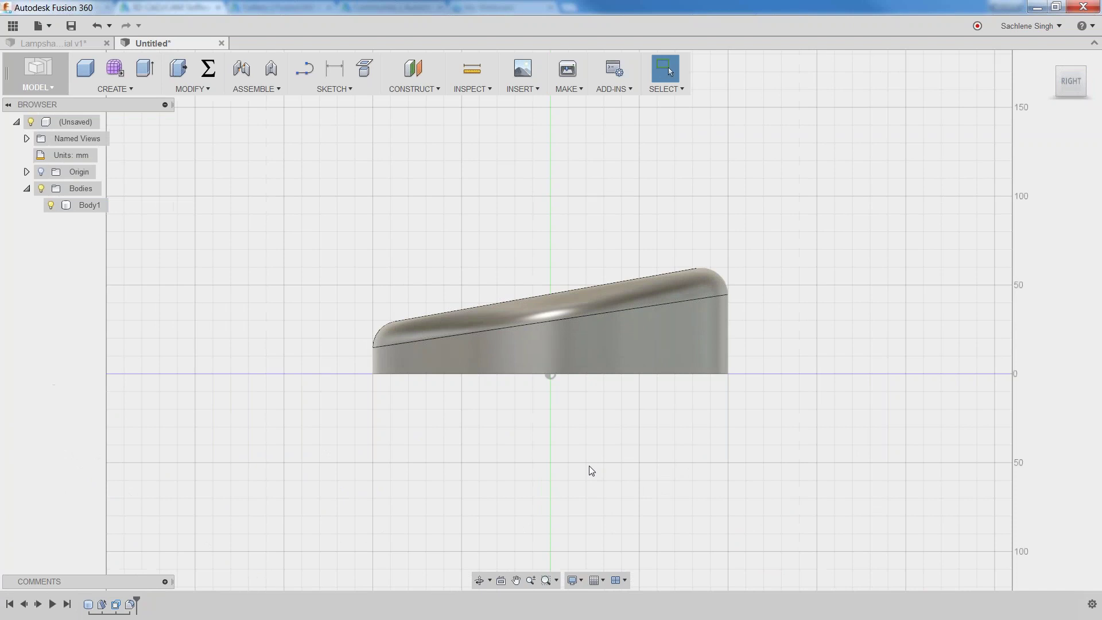
click(603, 339)
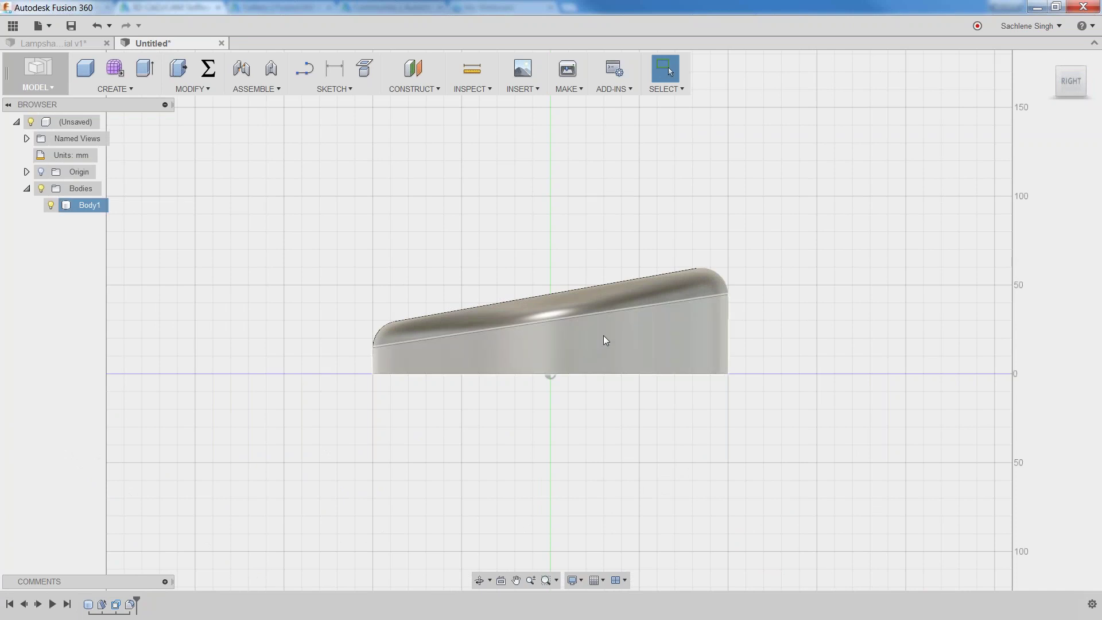
click(926, 145)
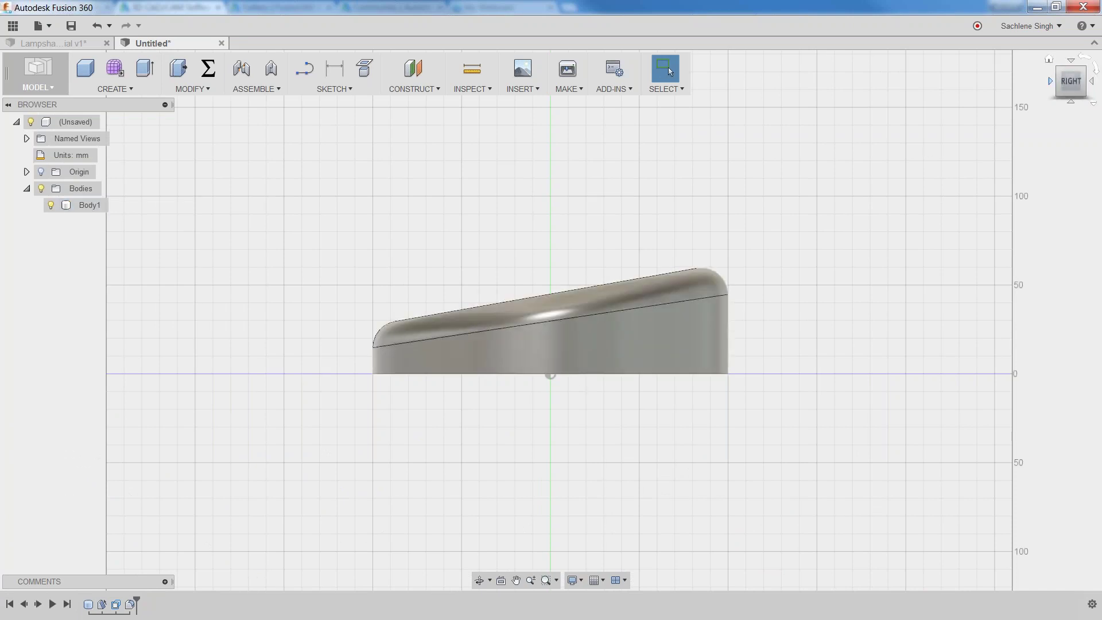
View the base from angled, left and top orientations, ending in an upright right view.
click(1057, 70)
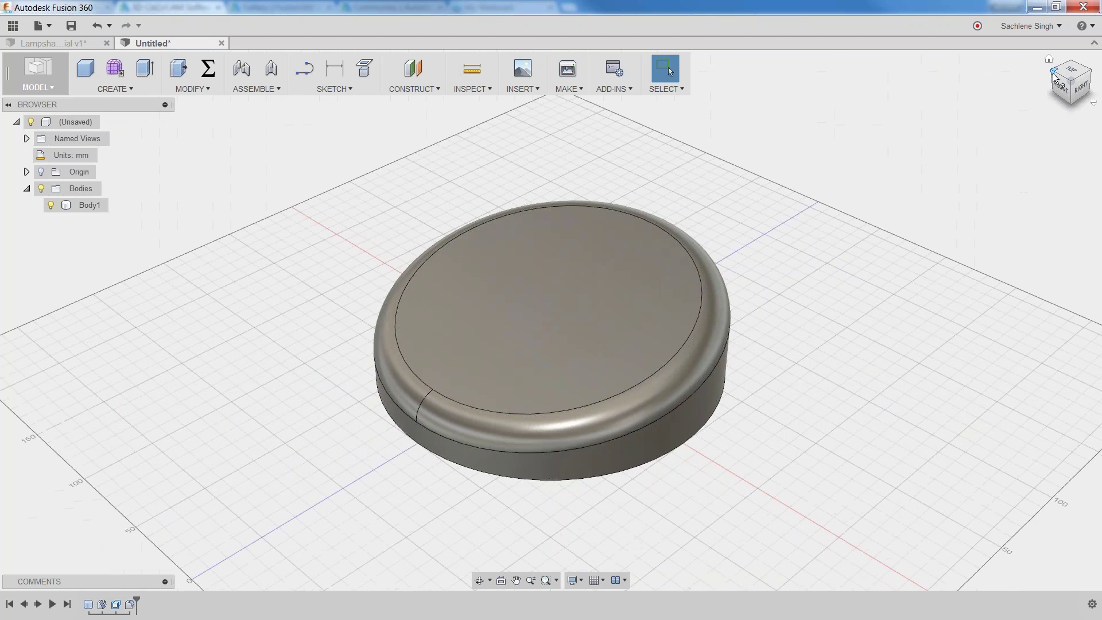
drag(1056, 75, 1069, 78)
click(1084, 80)
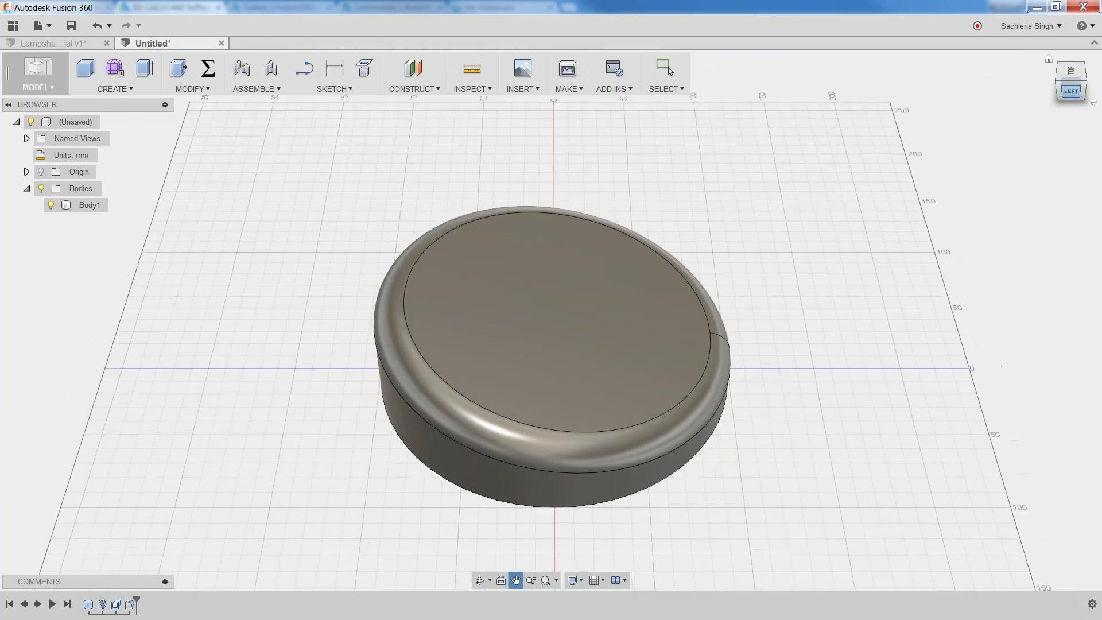
click(1072, 73)
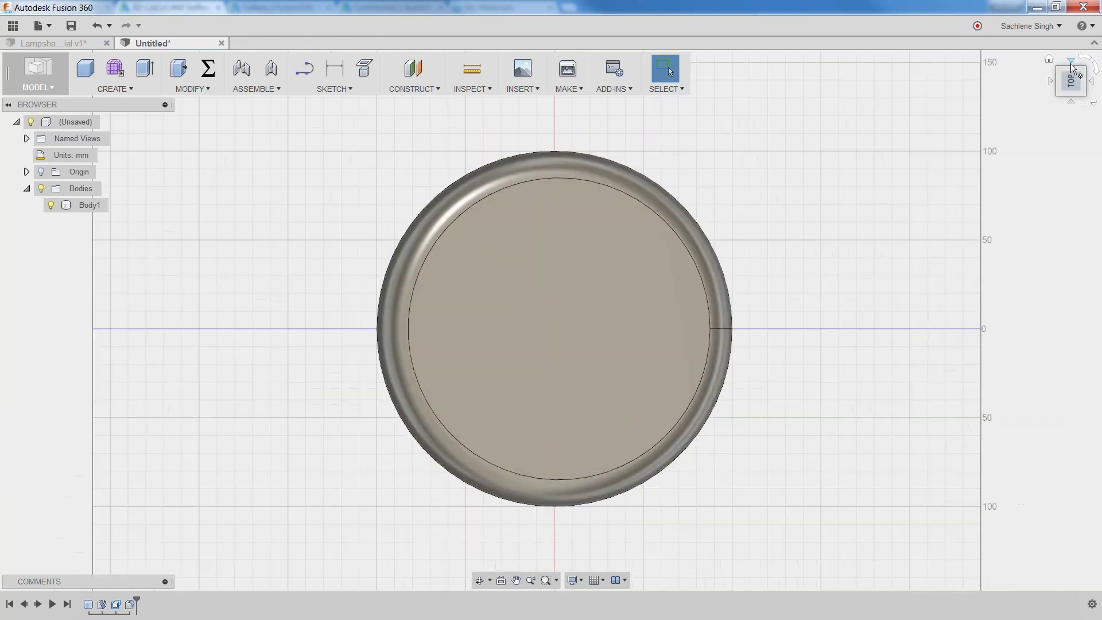
click(1077, 94)
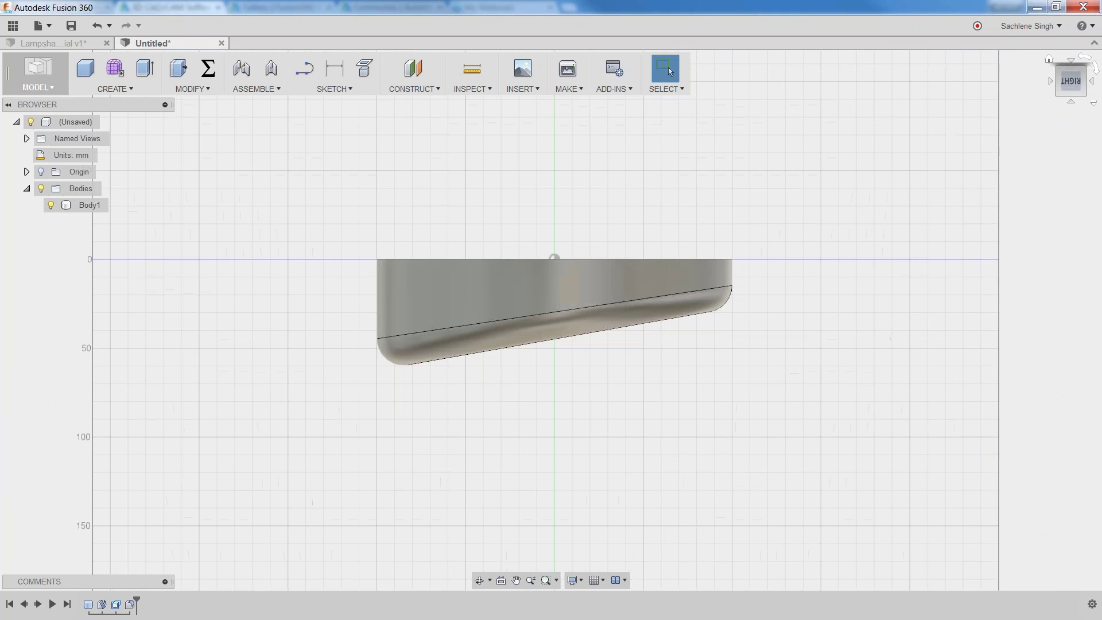
click(1096, 71)
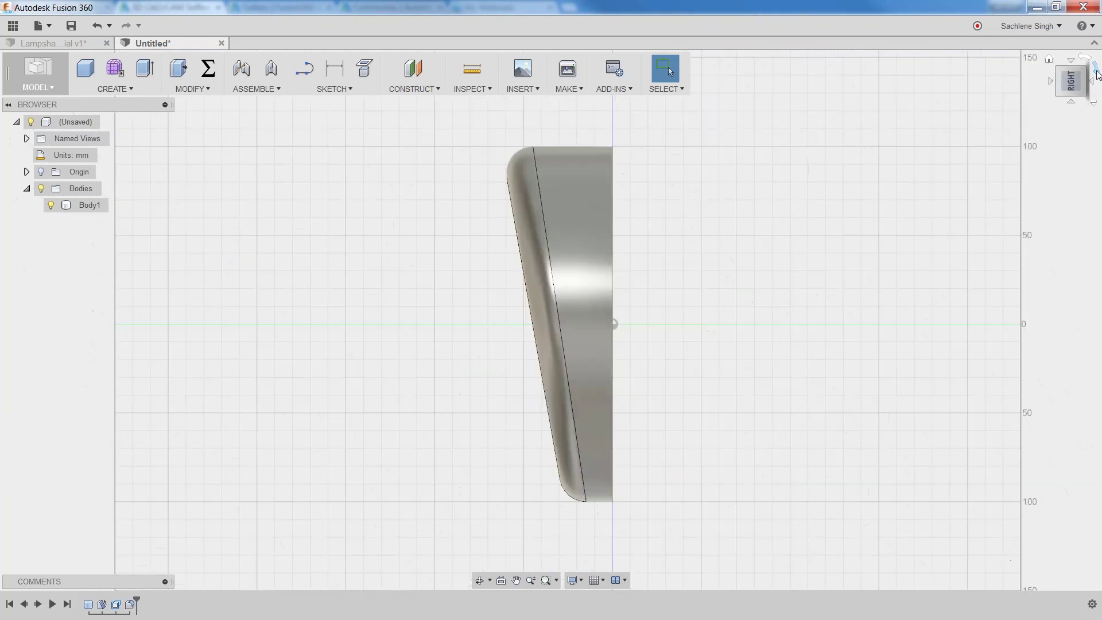
click(1096, 70)
Start a line sketch on the vertical origin plane that faces the right view, leaving room above the base.
middle_drag(533, 235, 528, 365)
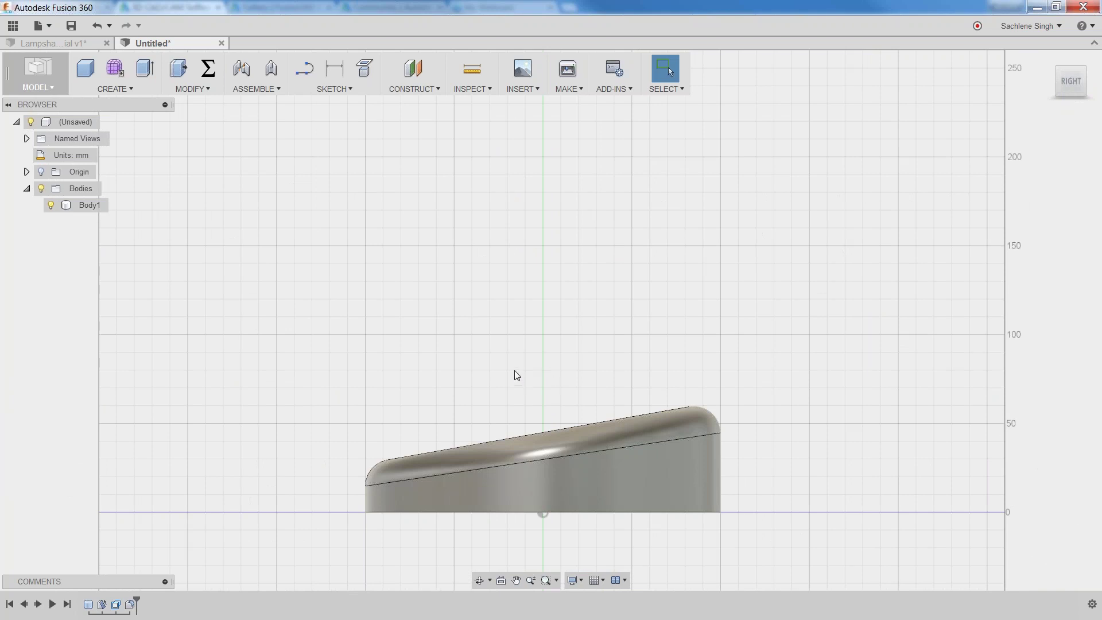
scroll(517, 375, down, 1)
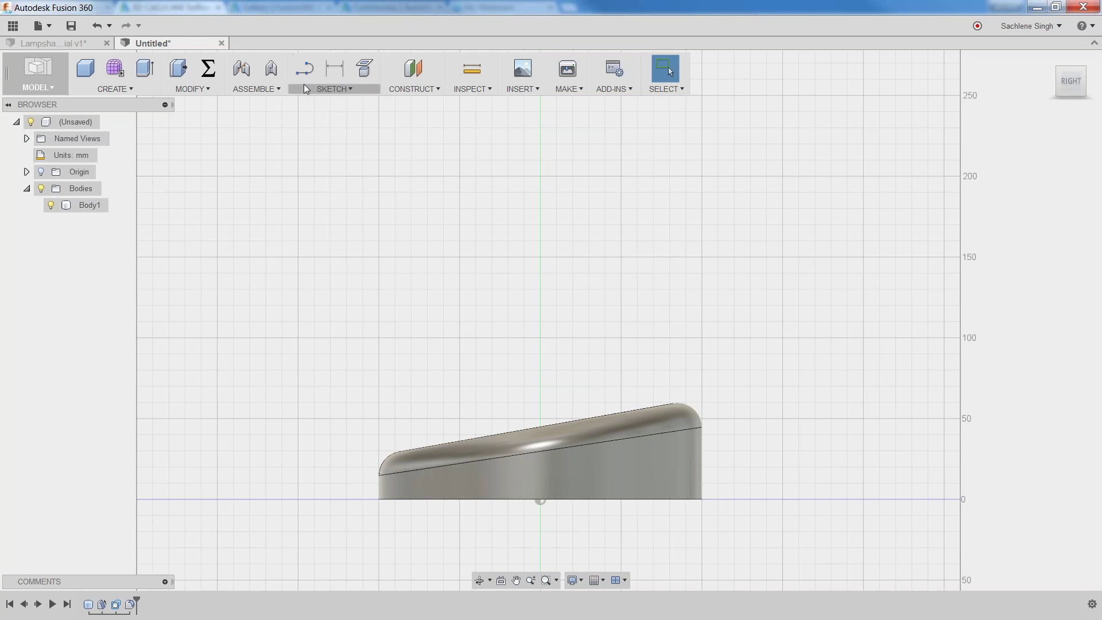
click(304, 72)
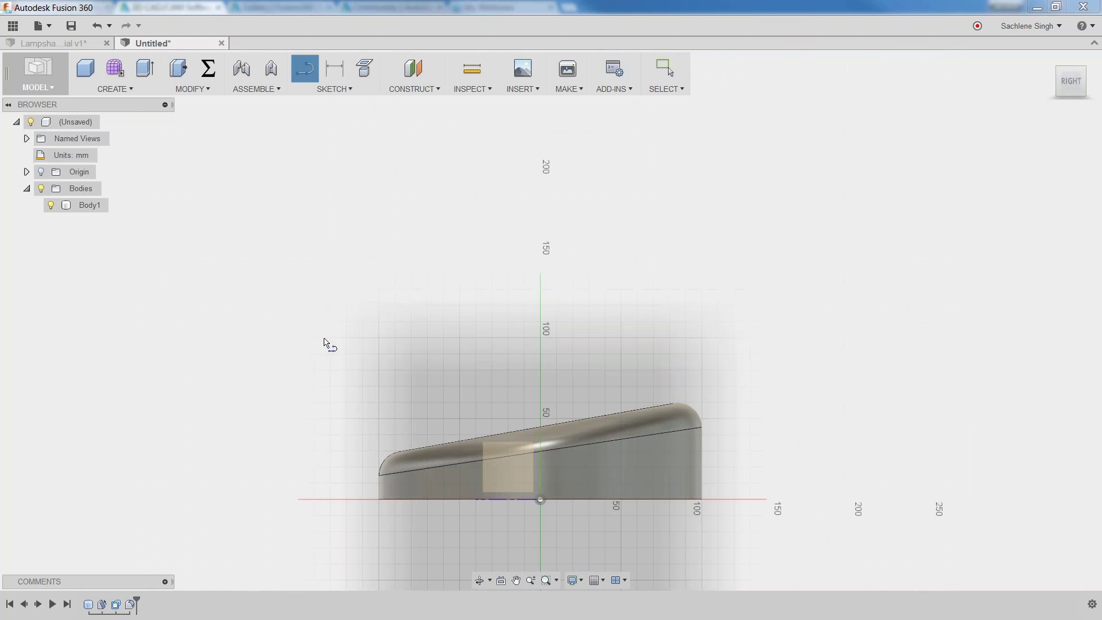
click(501, 482)
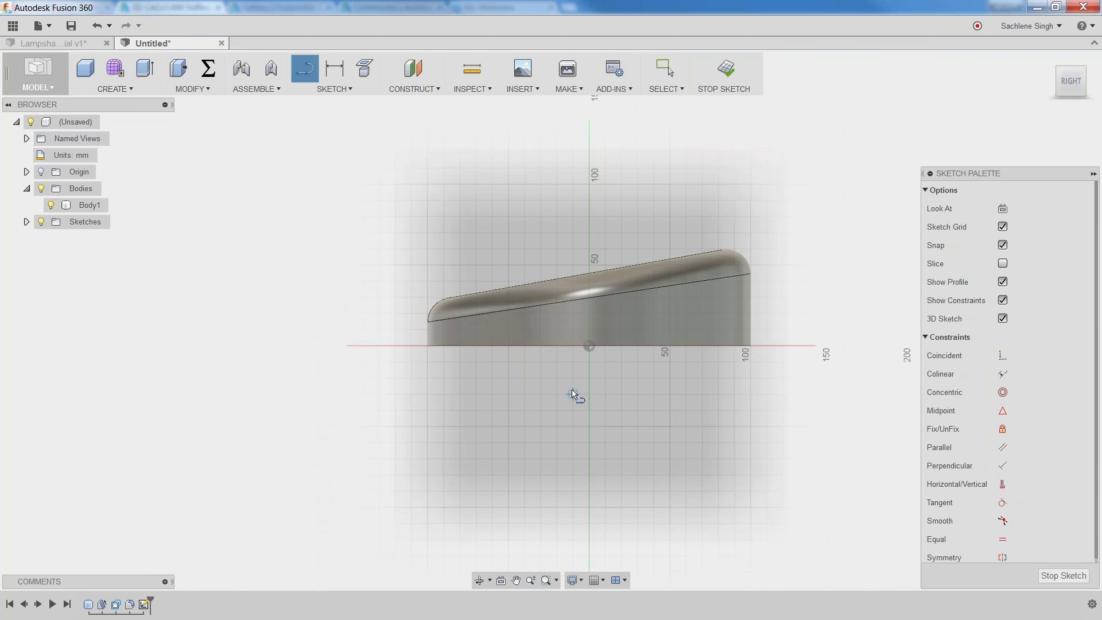
middle_drag(572, 394, 497, 544)
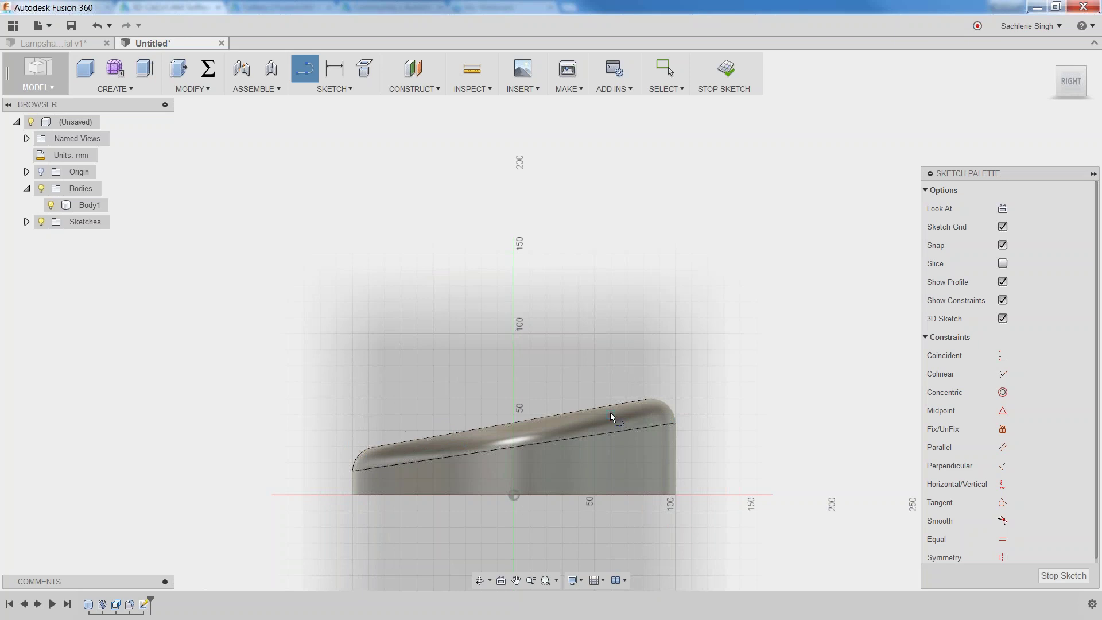
Project the base's sloped top face into the sketch as a reference line.
click(345, 89)
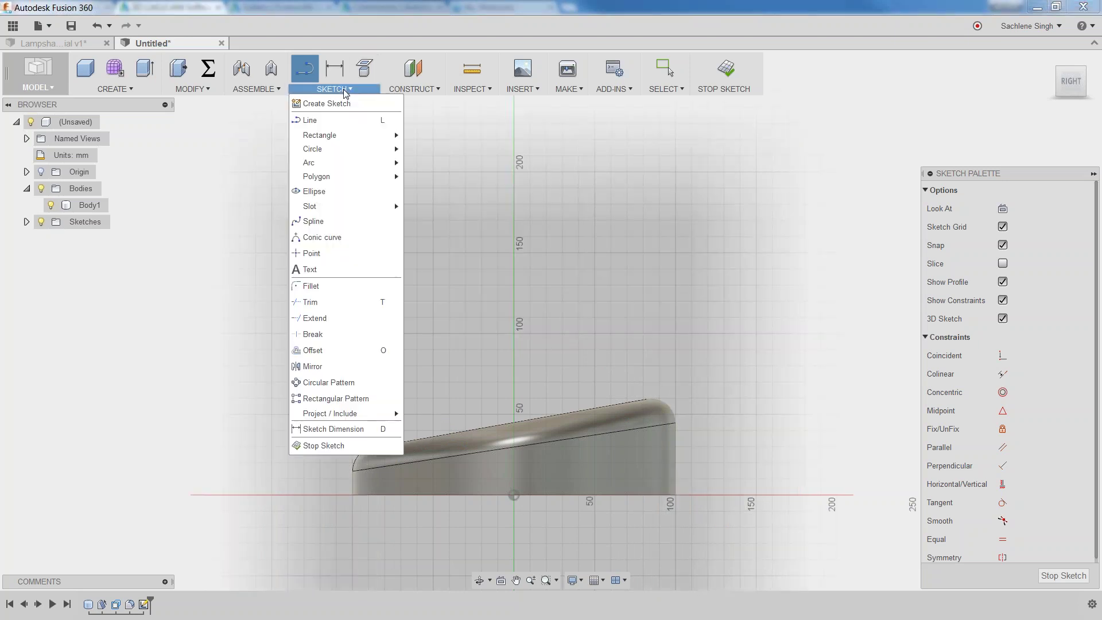
mouse_move(312, 416)
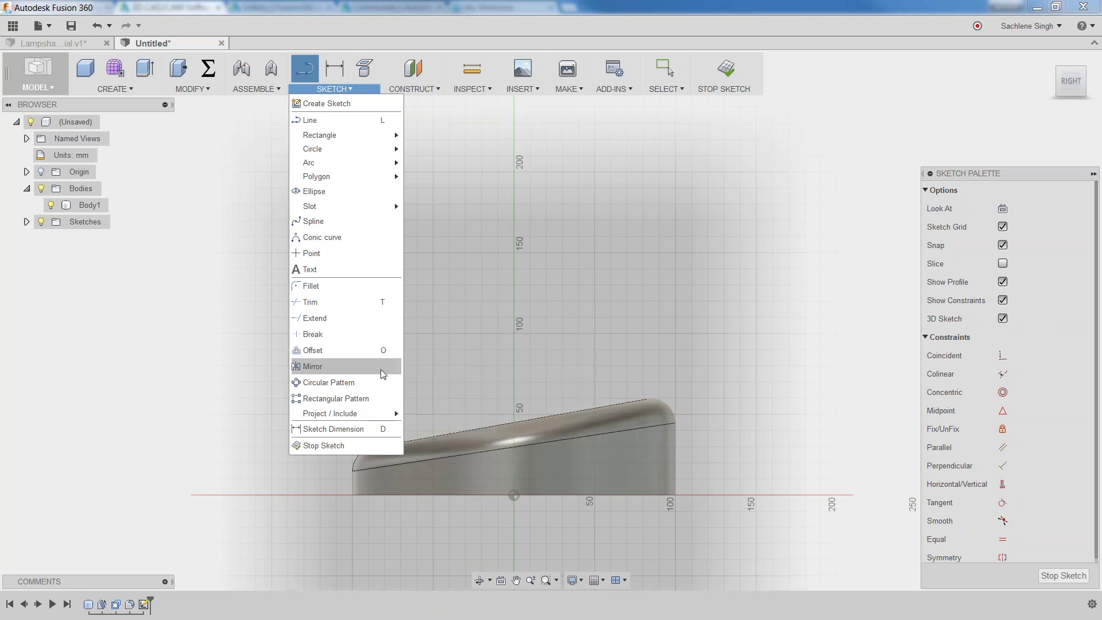
mouse_move(356, 414)
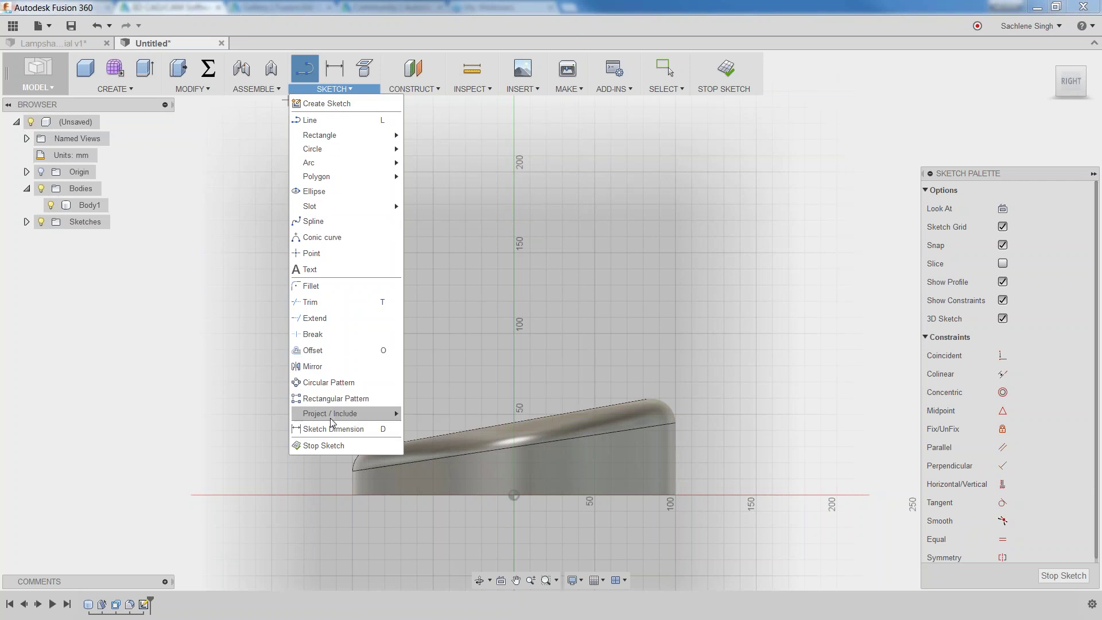
mouse_move(332, 421)
click(425, 416)
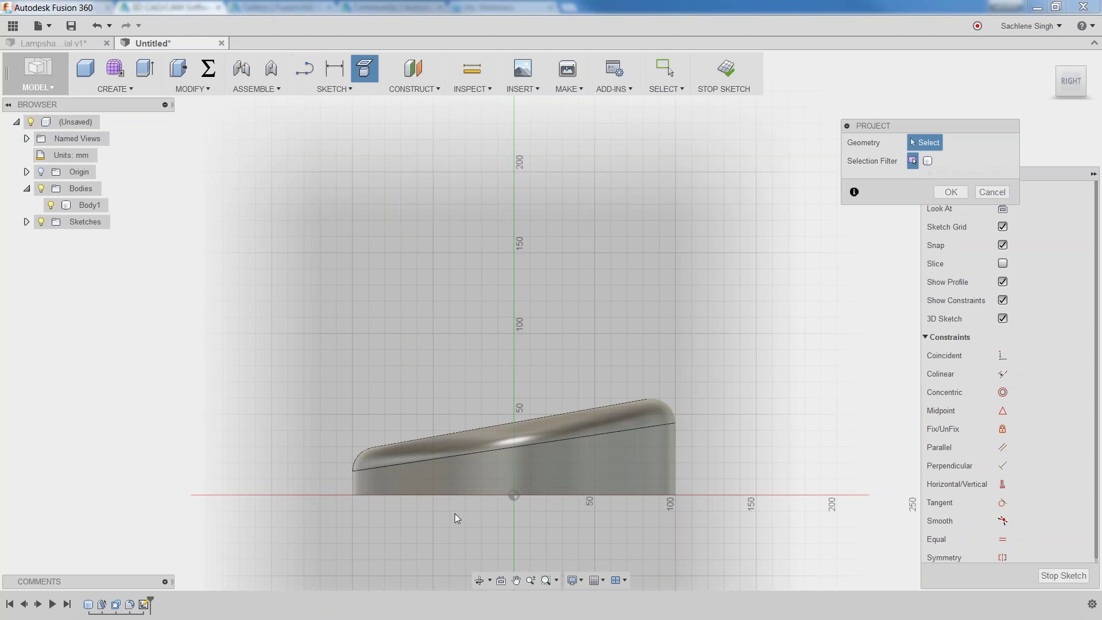
click(471, 430)
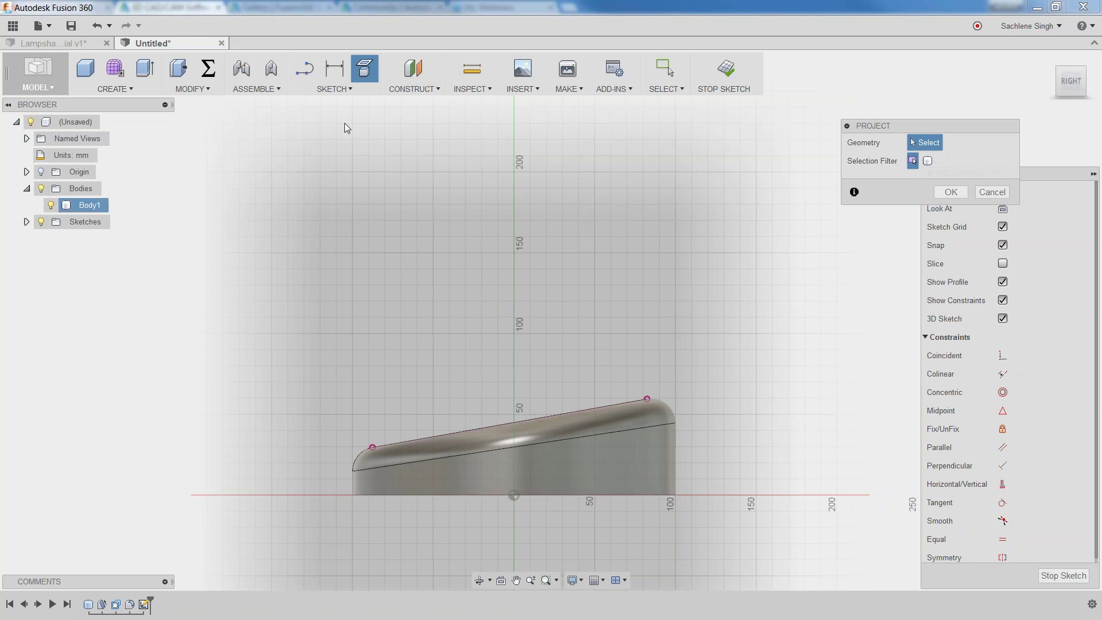
click(332, 91)
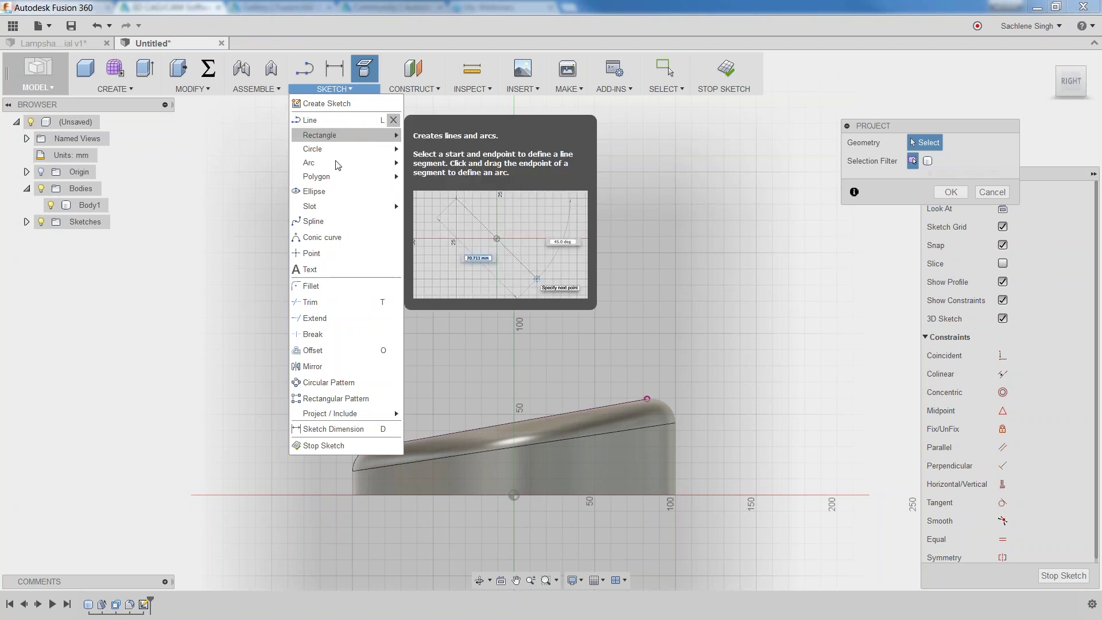
key(Escape)
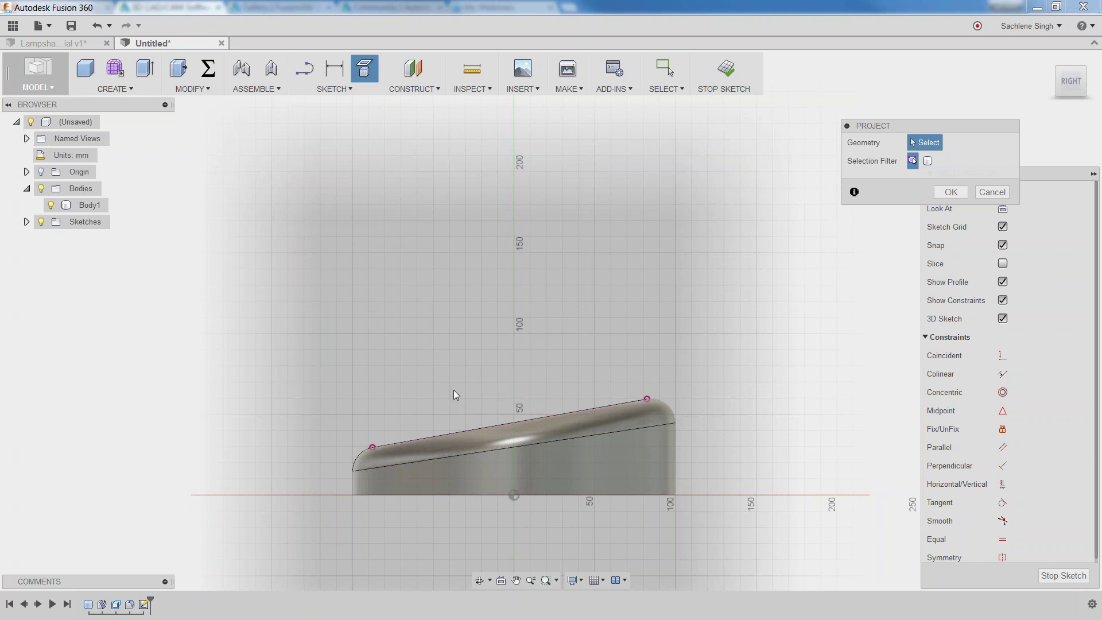
click(357, 92)
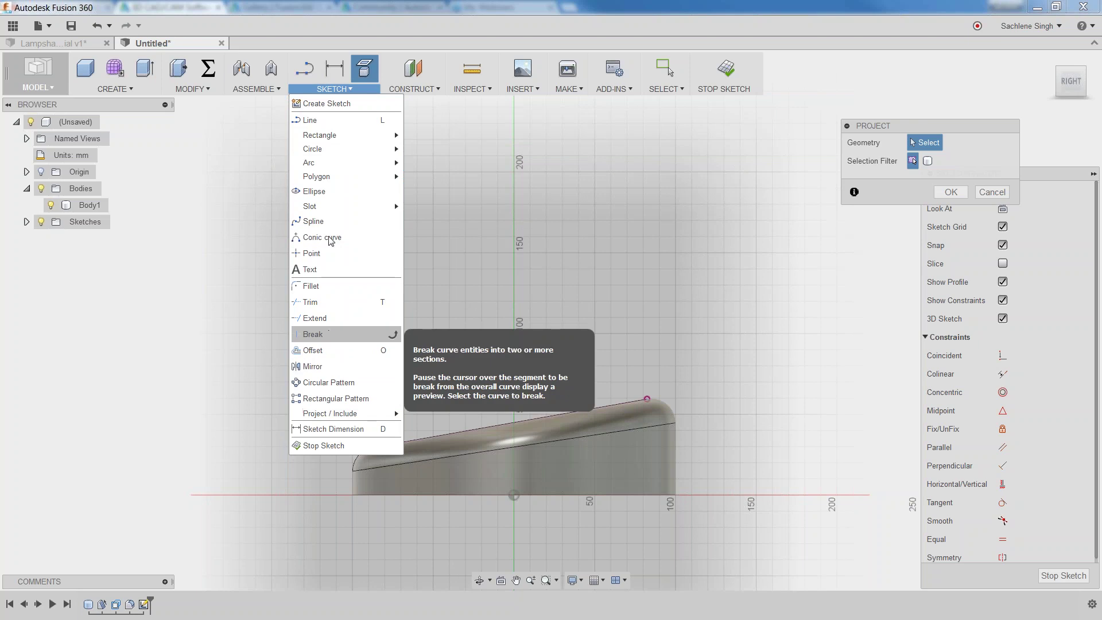
mouse_move(326, 181)
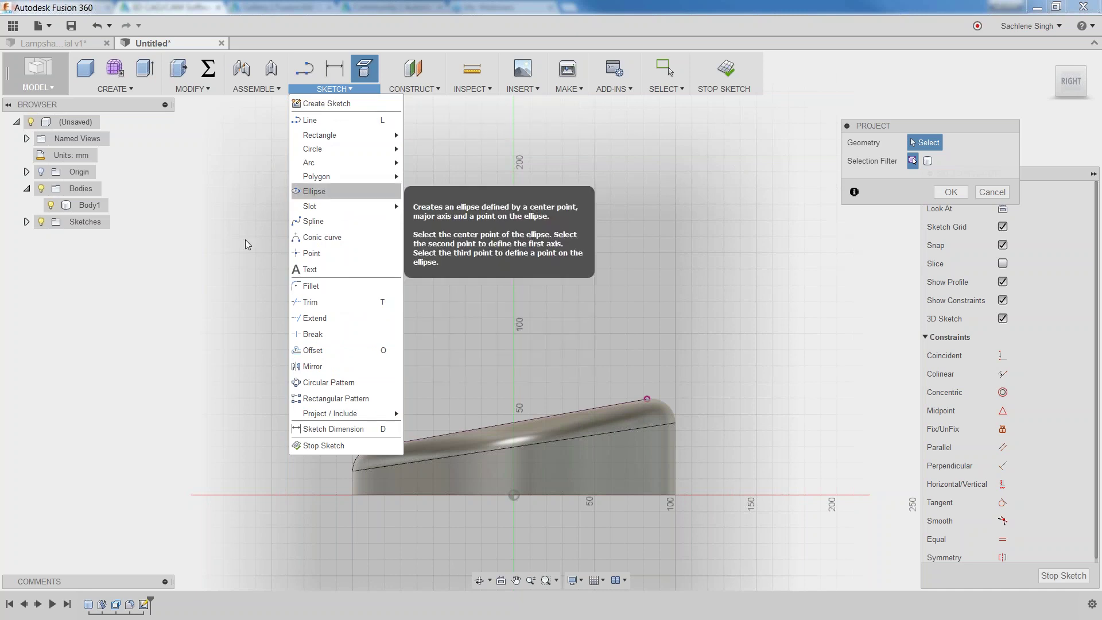
click(229, 246)
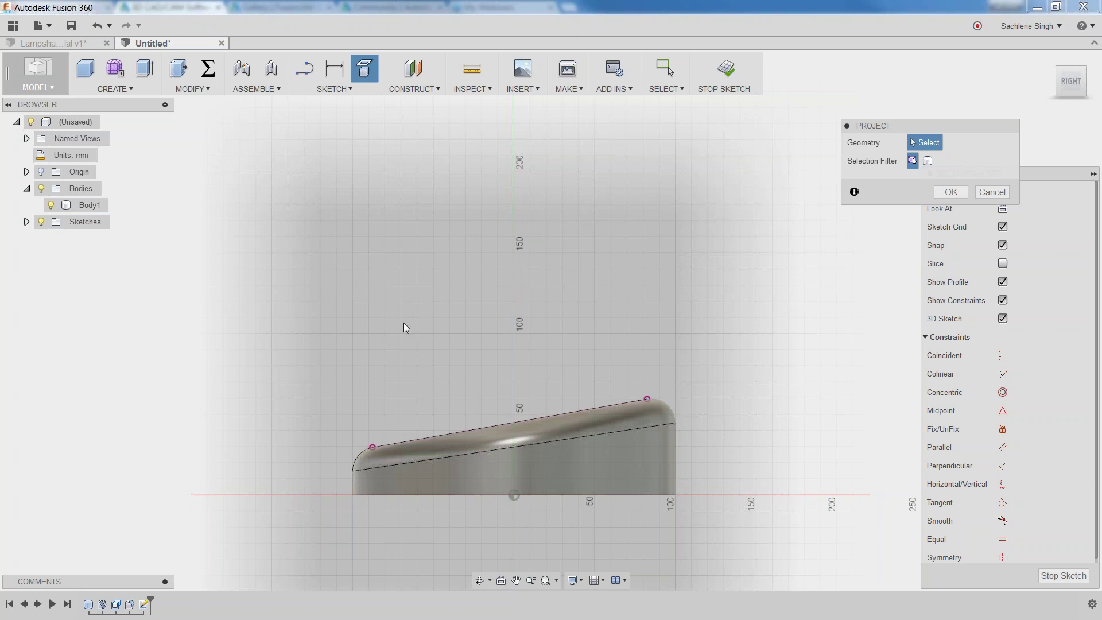
shift+middle_drag(404, 327, 448, 329)
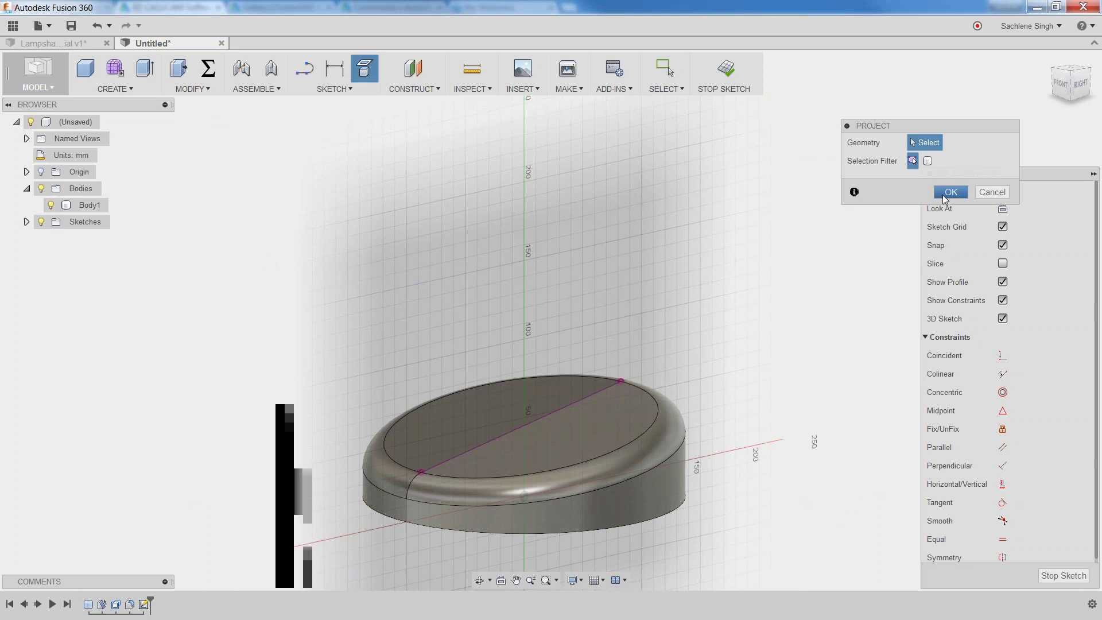
click(951, 191)
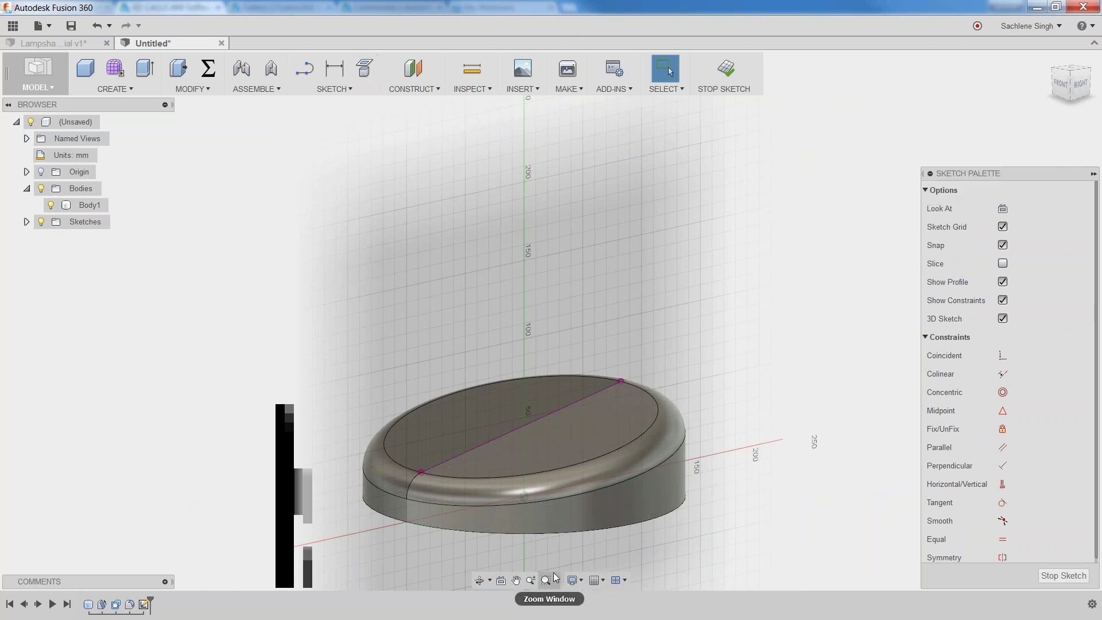
Draw a vertical 225 mm line upward from the projected slope line, near the low end of the base.
click(1080, 84)
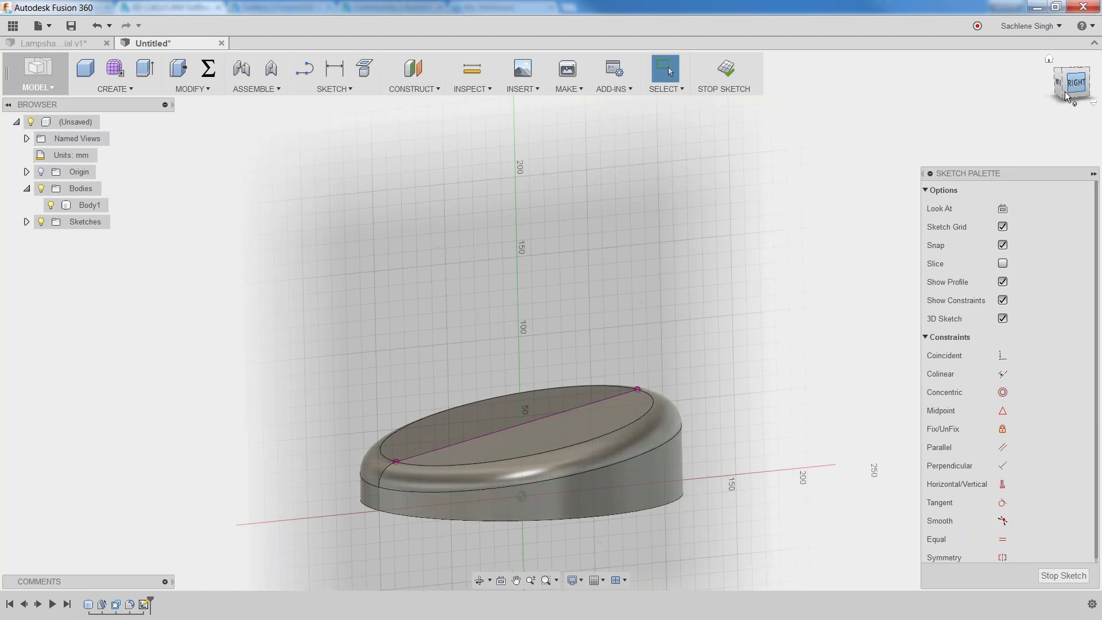
middle_drag(531, 222, 528, 283)
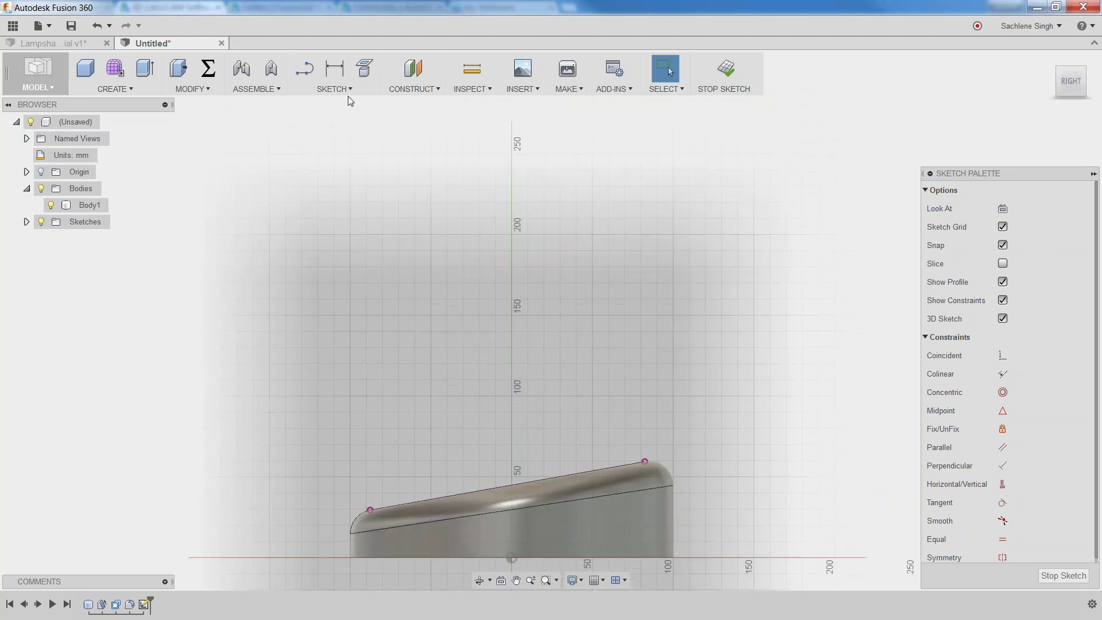
click(309, 73)
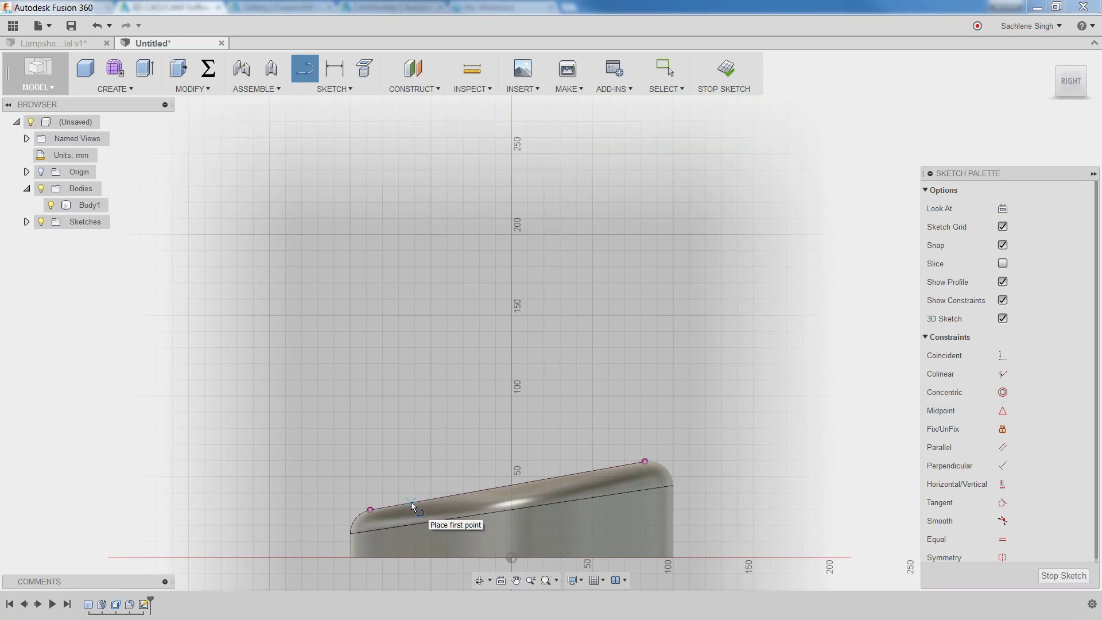
click(412, 502)
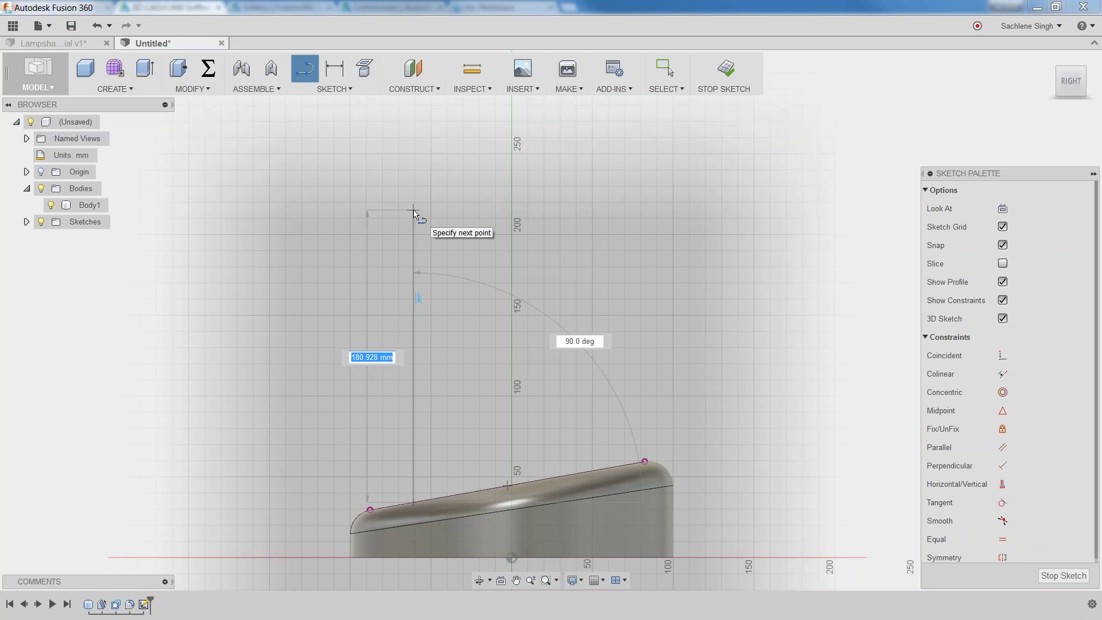
text(200)
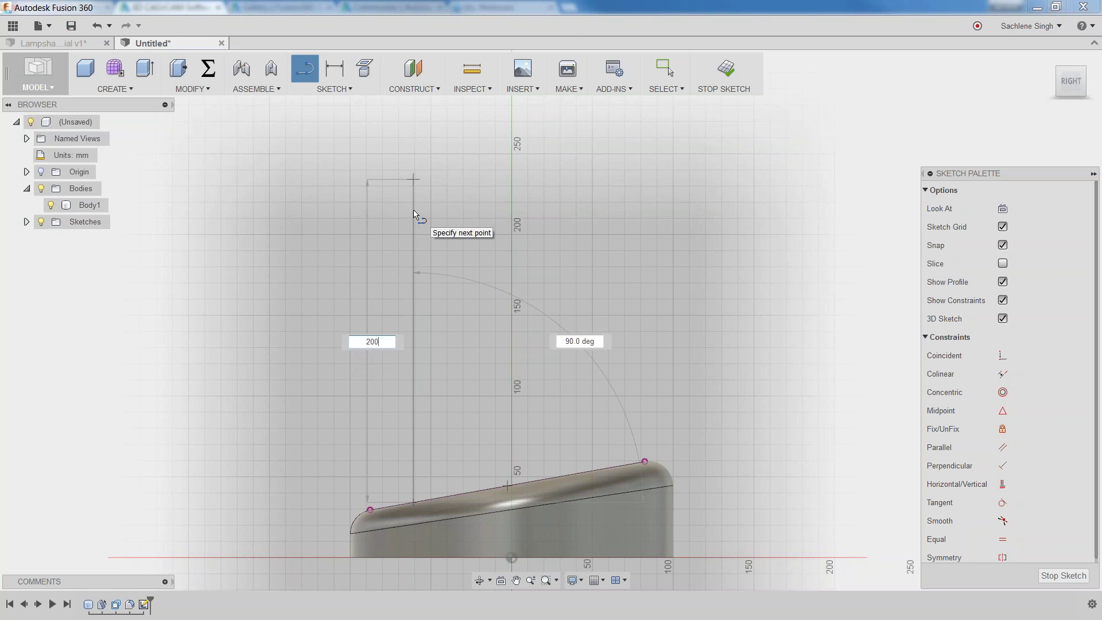
key(BackSpace)
key(BackSpace)
key(BackSpace)
text(225)
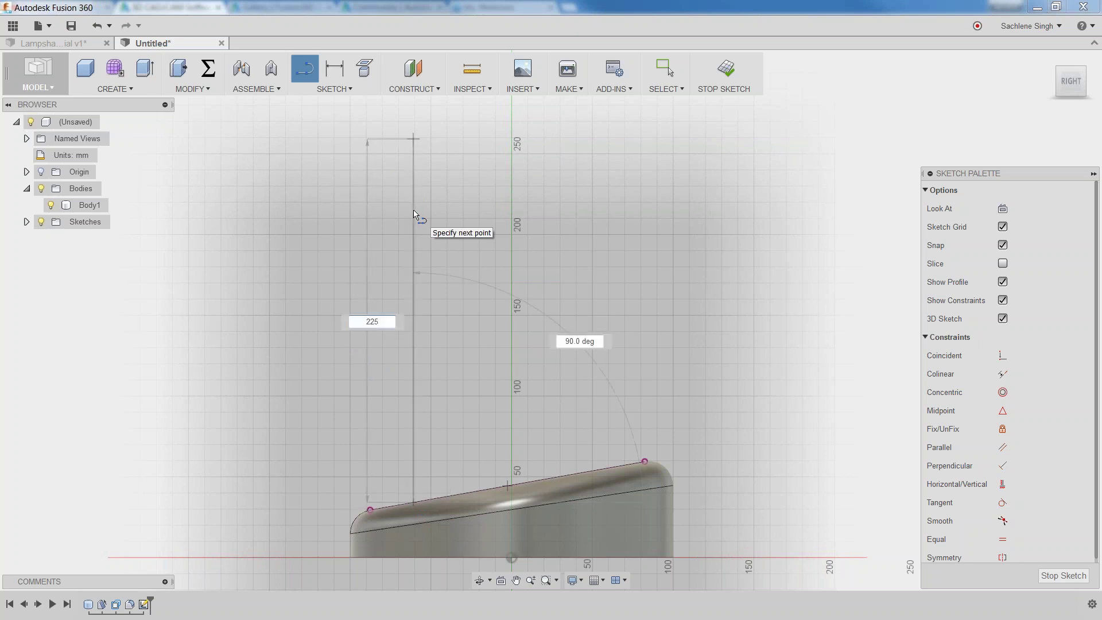
key(Return)
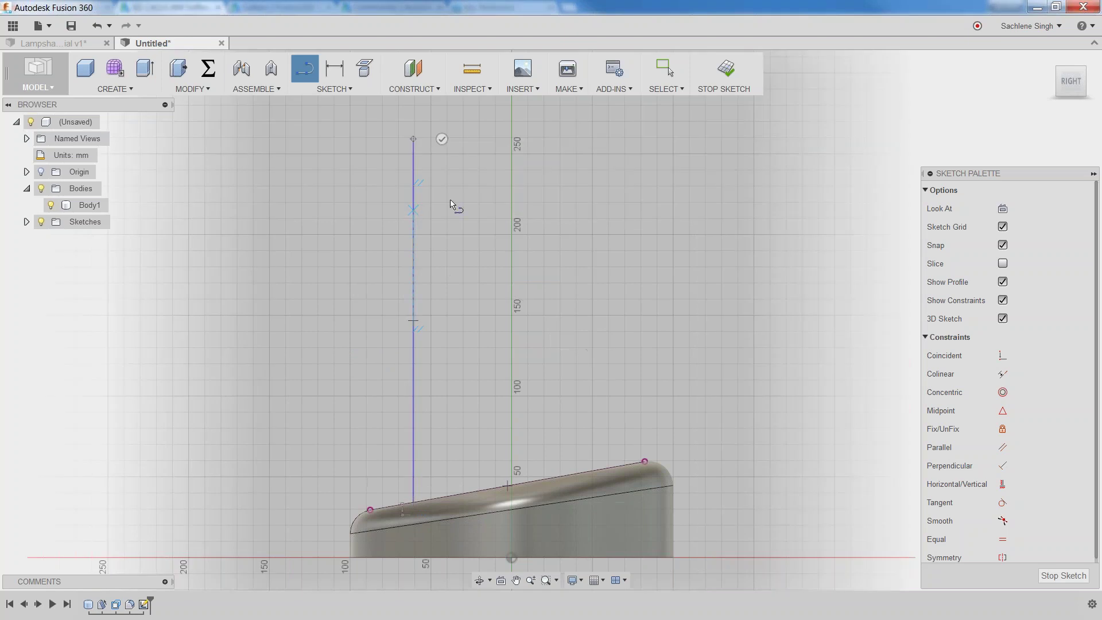
Continue from the top of the vertical line with a 100 mm line at 45 degrees, rising over the base.
middle_drag(461, 192, 435, 298)
scroll(435, 298, down, 2)
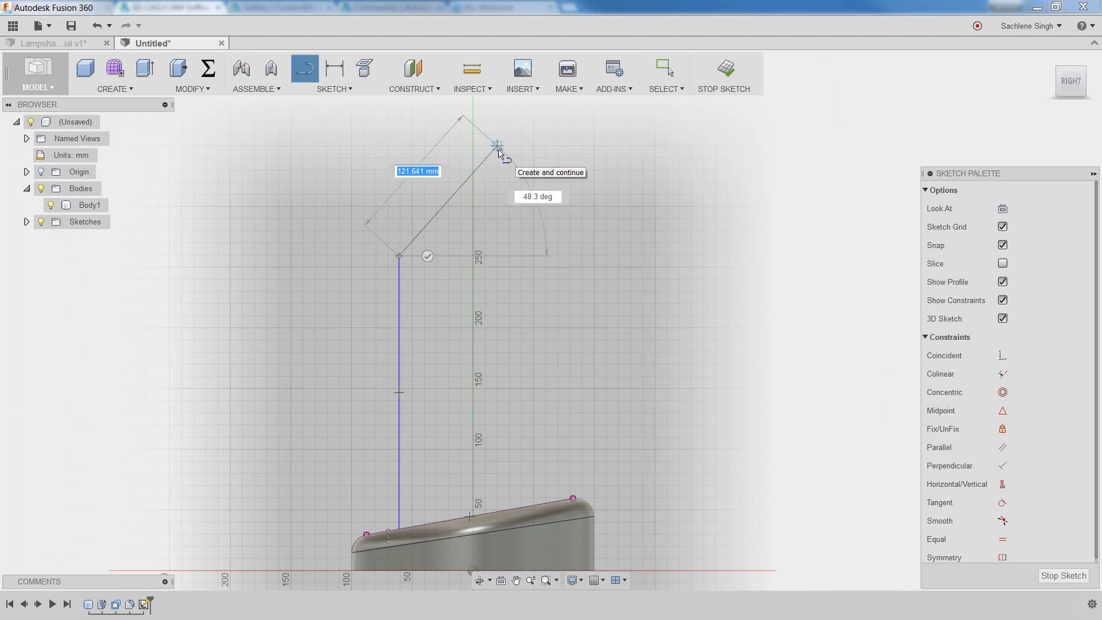
text(100)
key(Tab)
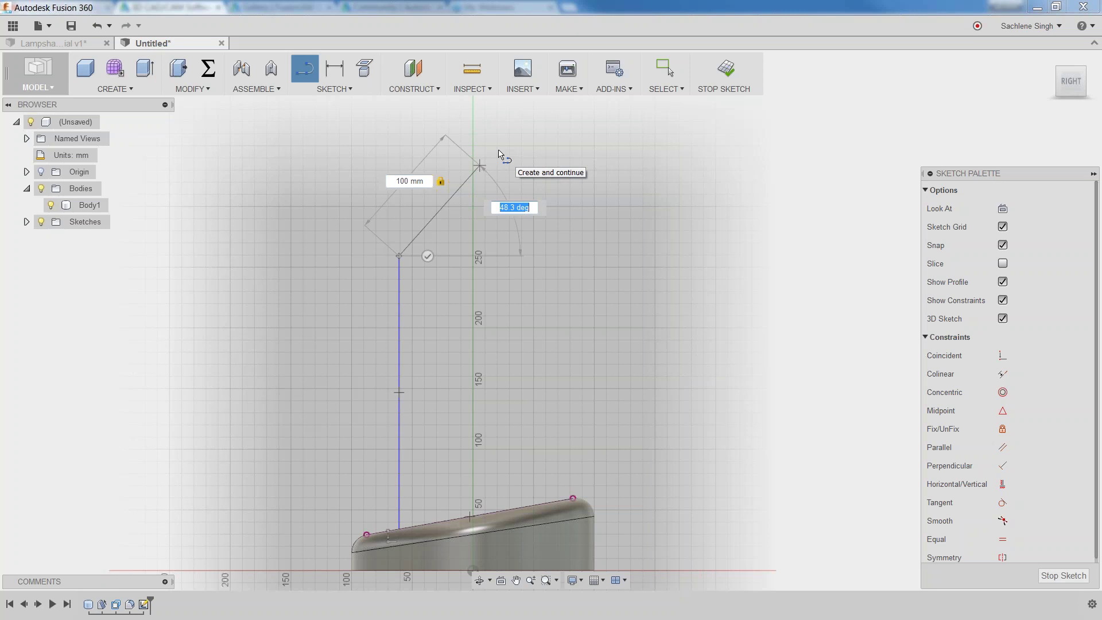
text(45)
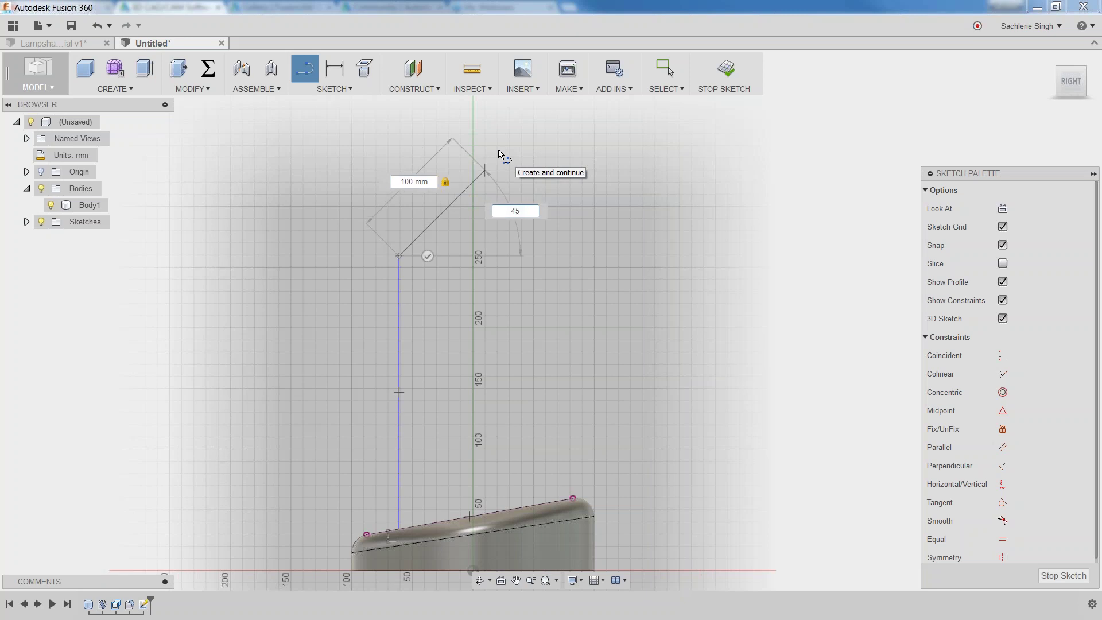
key(Return)
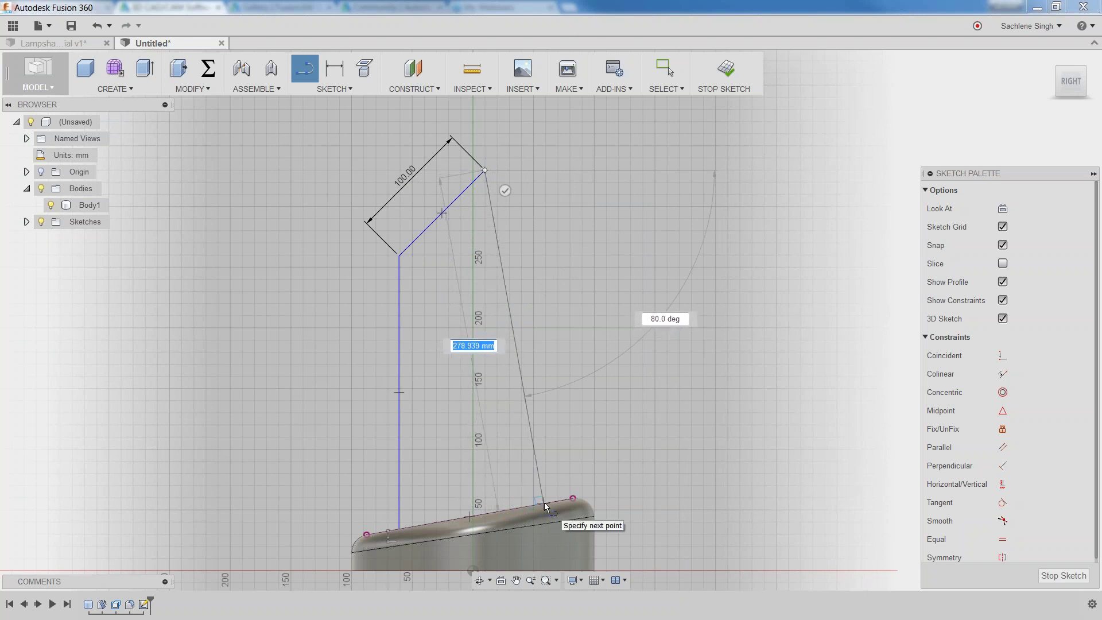
Close the stand profile with a line about 279 mm long at 80 degrees down to the projected slope line, and finish the sketch.
scroll(545, 503, up, 5)
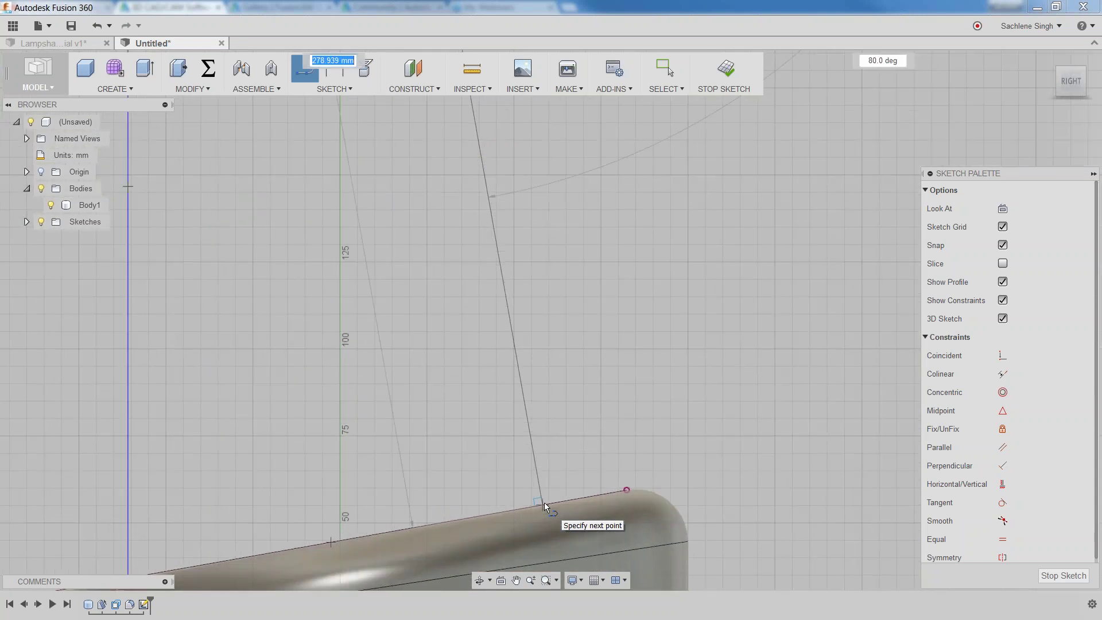
scroll(545, 502, down, 4)
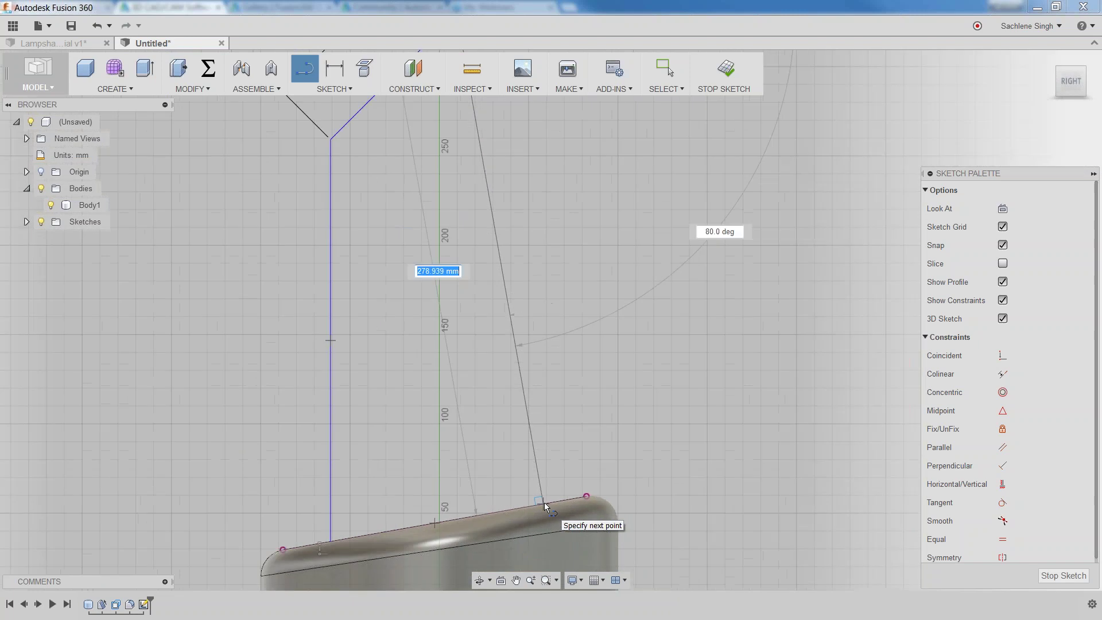
scroll(544, 502, down, 1)
double_click(544, 504)
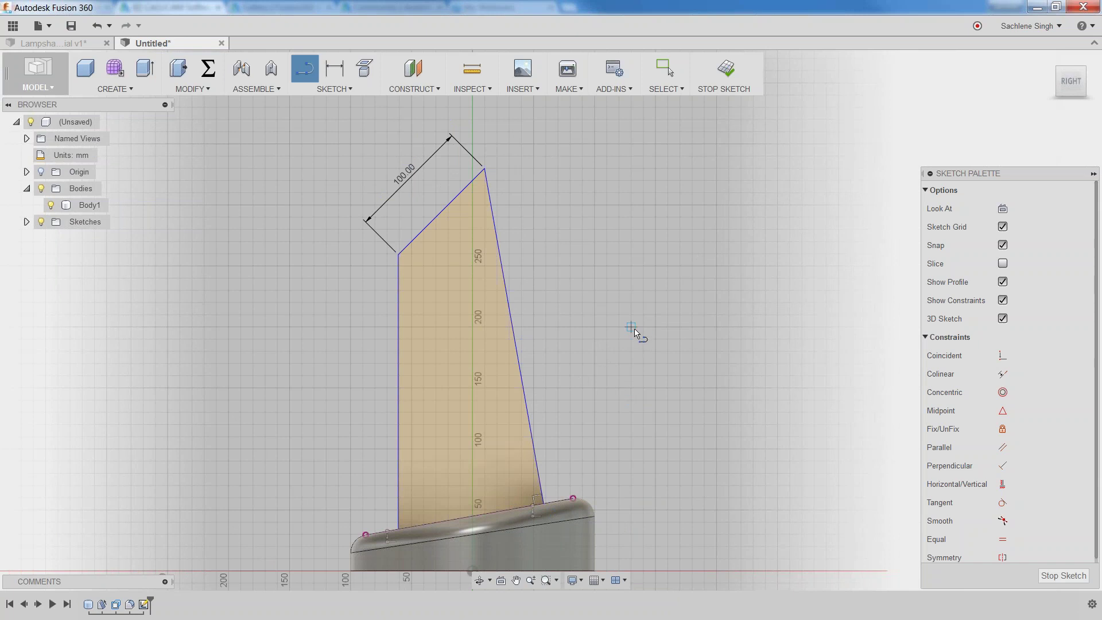
right_click(634, 332)
click(676, 330)
scroll(611, 390, down, 3)
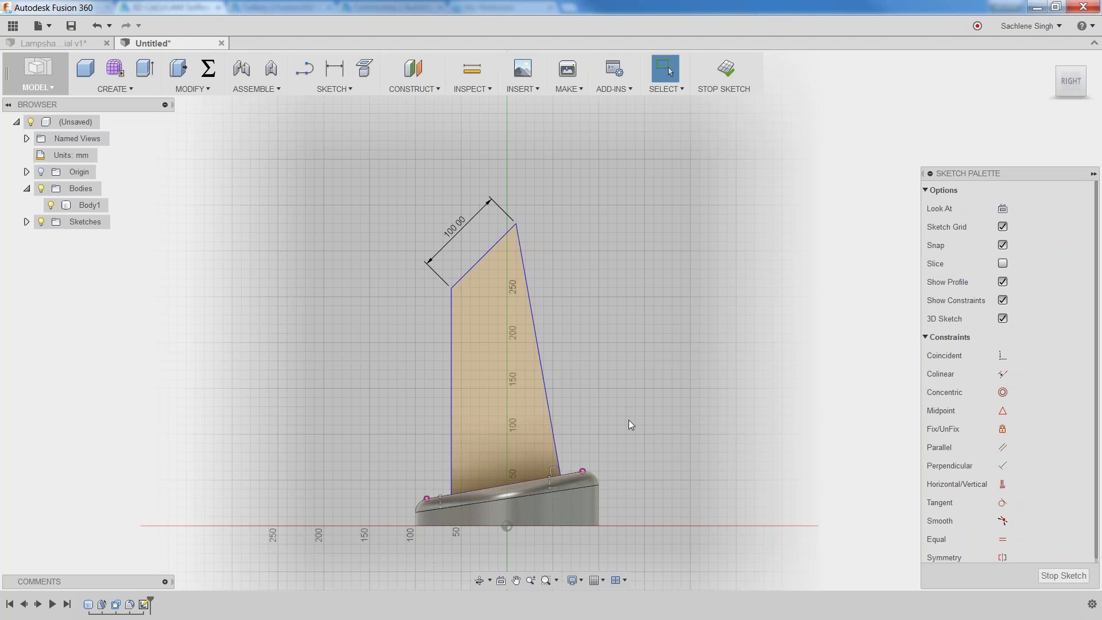
mouse_move(628, 419)
shift+middle_down()
mouse_move(622, 431)
mouse_move(651, 425)
mouse_move(624, 437)
shift+middle_up()
key(Escape)
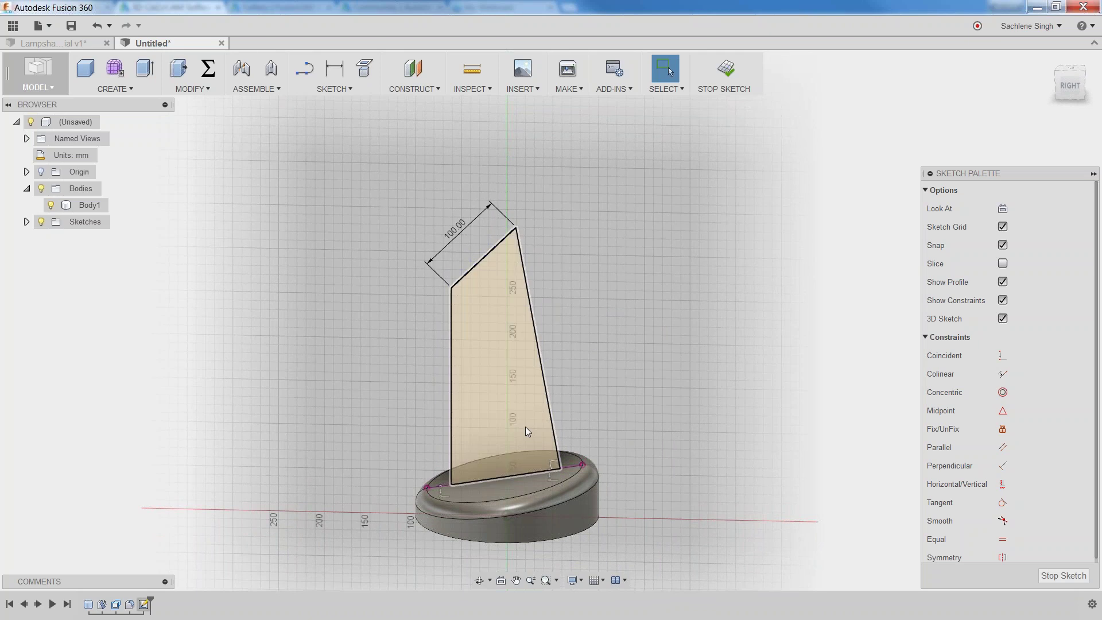
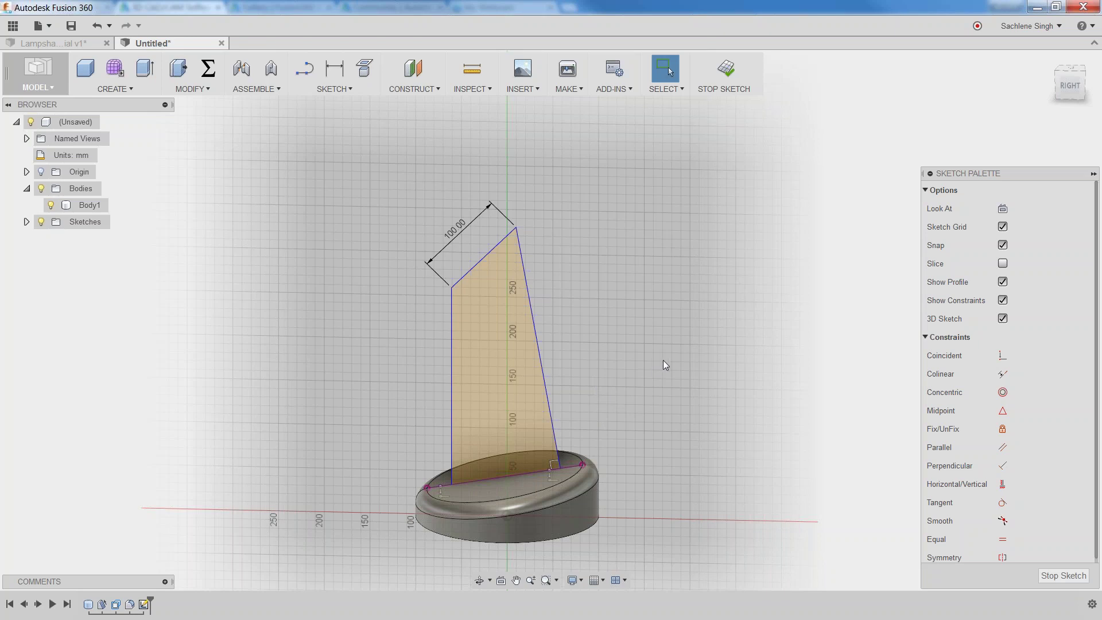
mouse_move(664, 360)
shift+middle_down()
mouse_move(652, 346)
mouse_move(672, 347)
mouse_move(633, 347)
shift+middle_up()
click(725, 71)
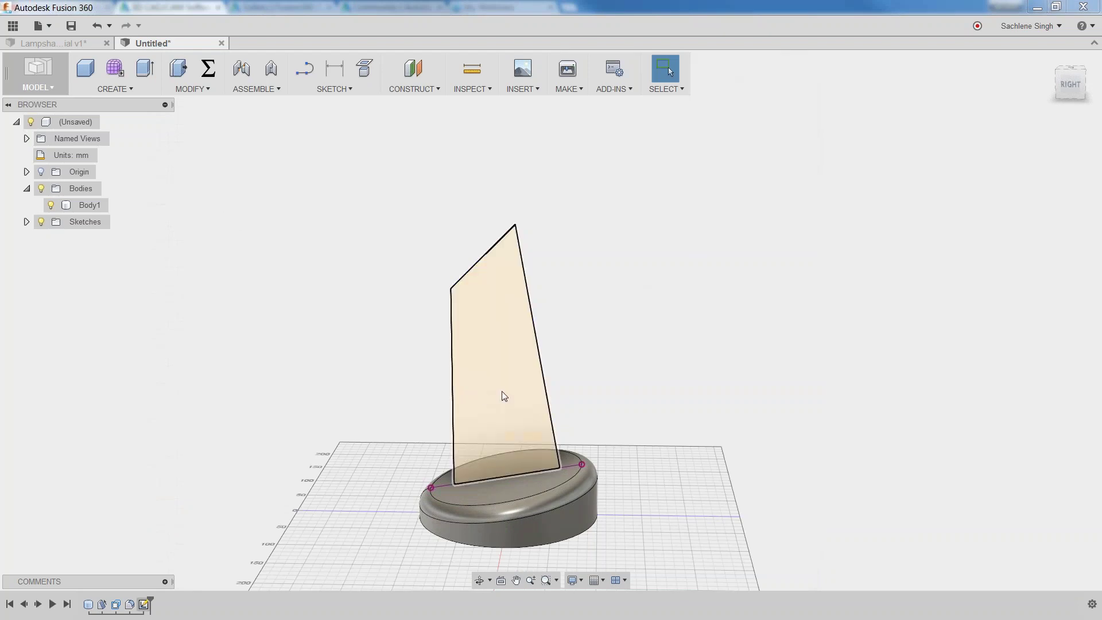
Start an extrusion of the closed stand profile with a distance of 25 mm.
shift+middle_drag(591, 347, 561, 347)
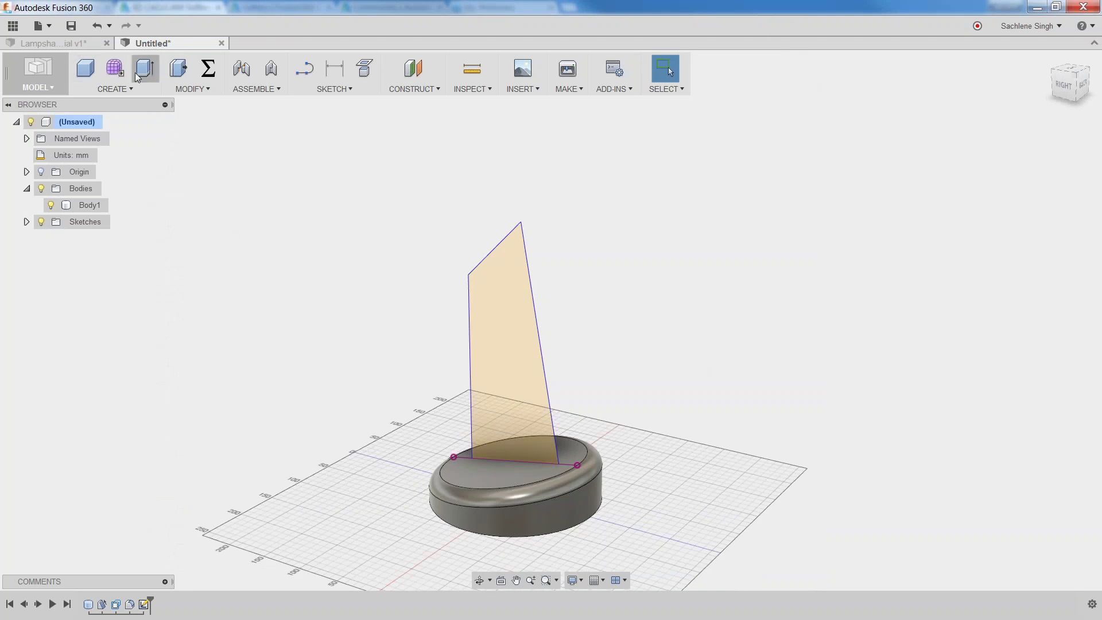
click(127, 88)
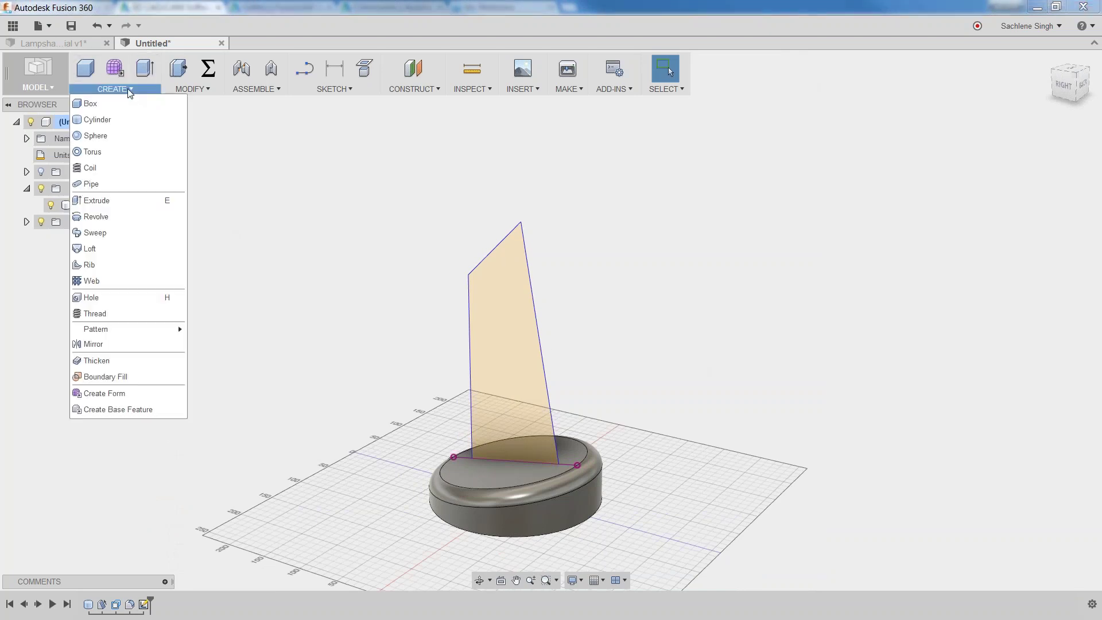
click(128, 200)
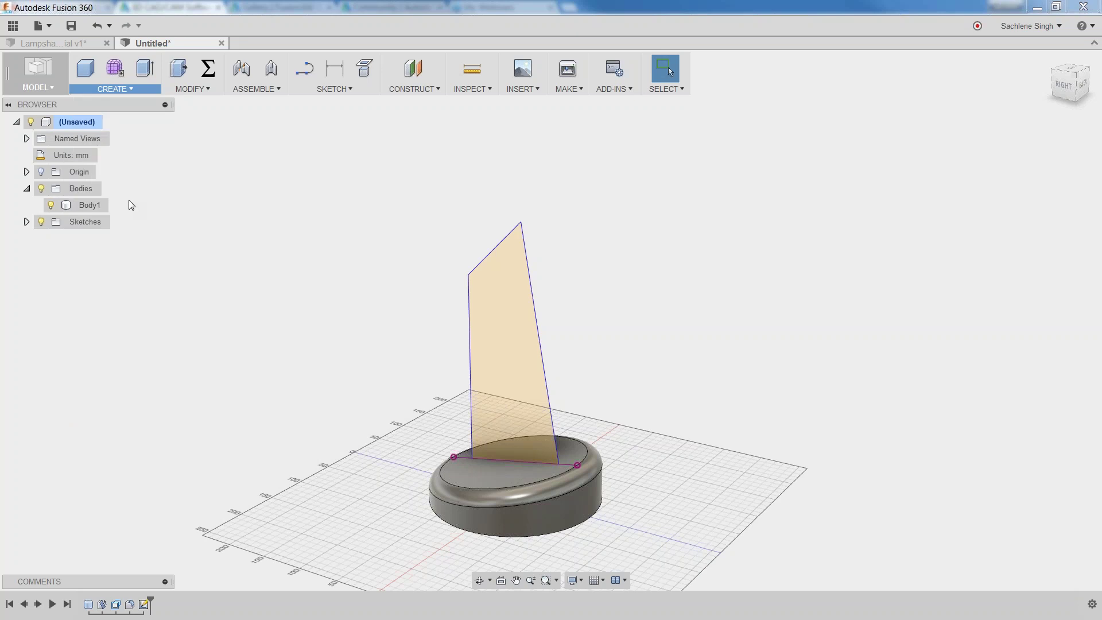
click(512, 330)
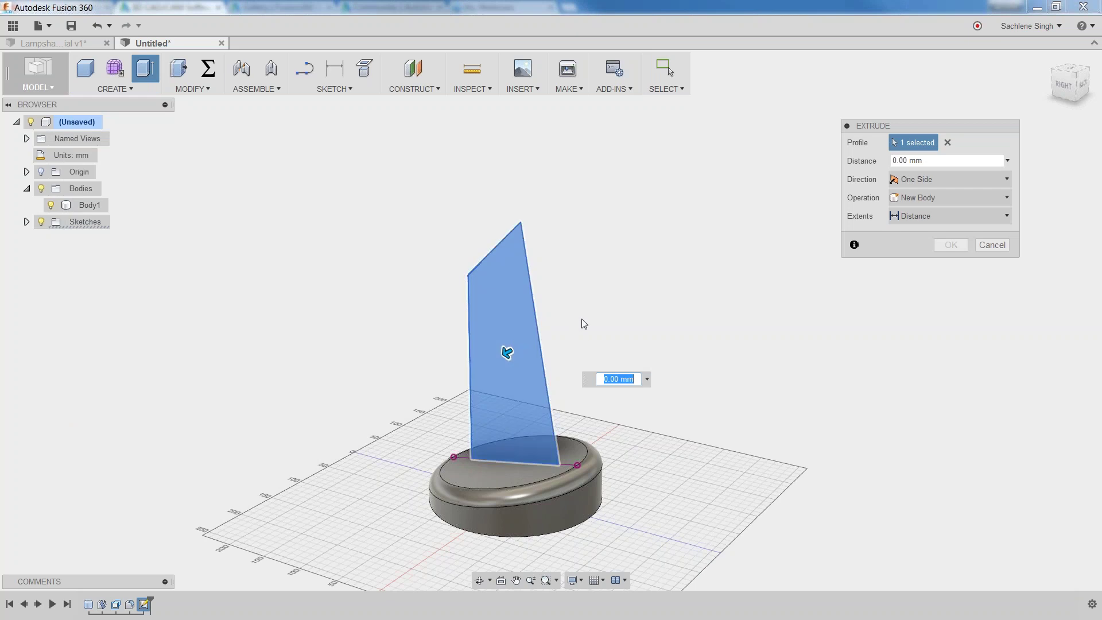
middle_drag(577, 319, 550, 319)
click(896, 160)
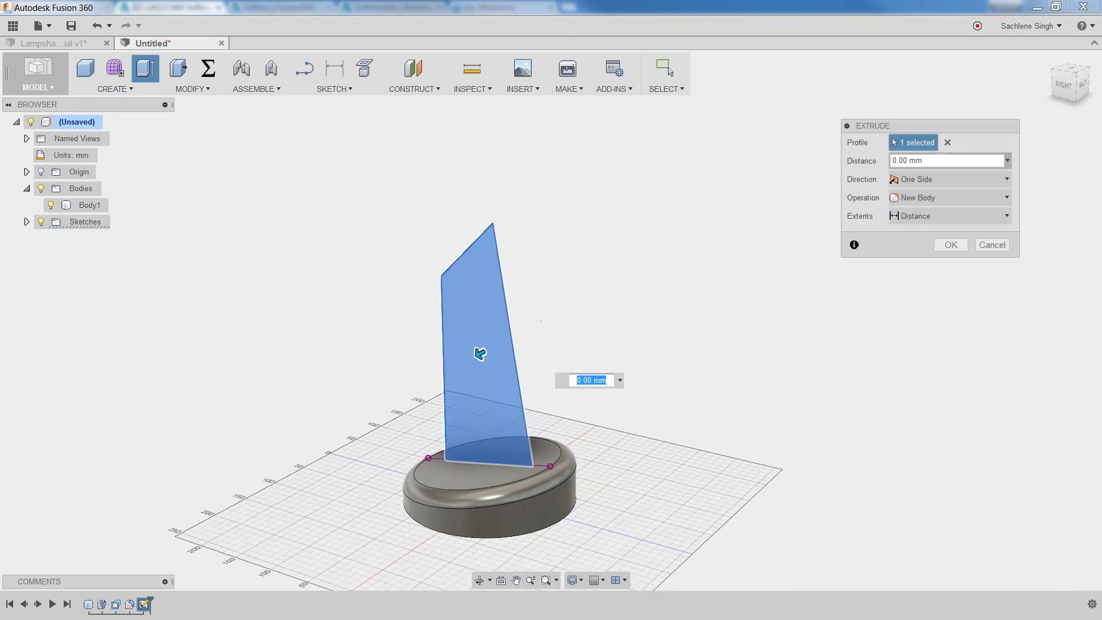
text(25)
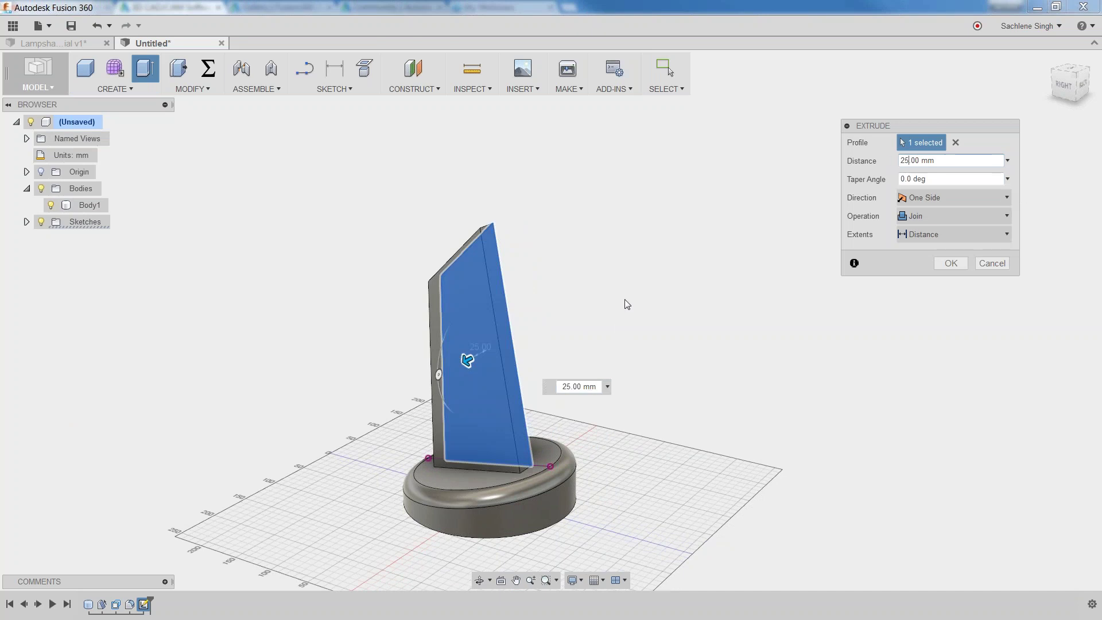
shift+middle_drag(627, 304, 597, 310)
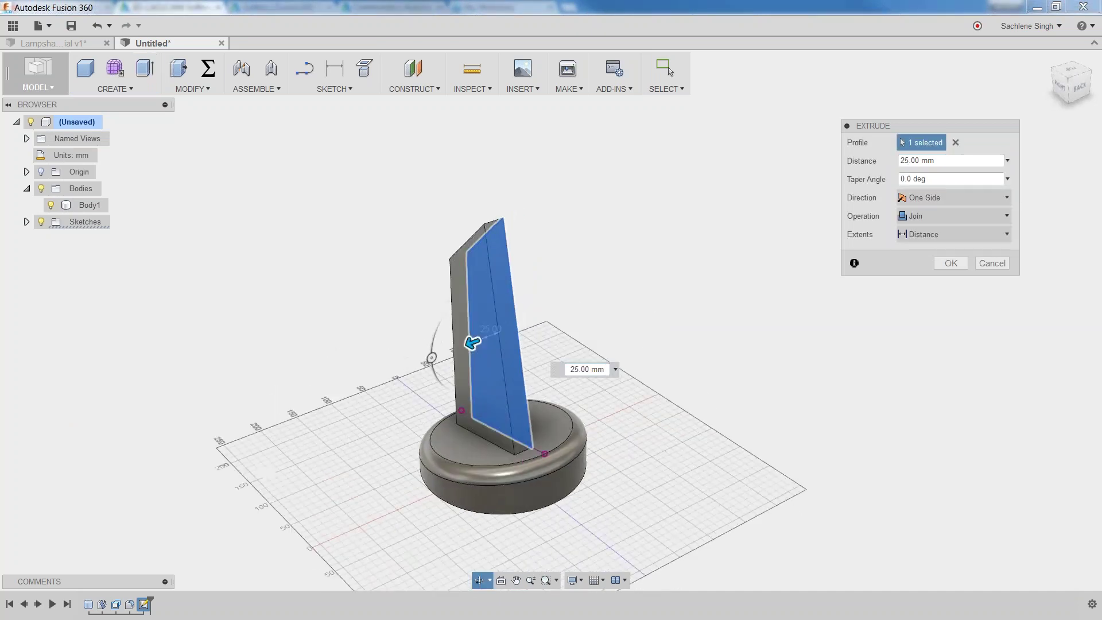
Make the stand extrusion symmetric about the sketch plane and create it as a new body.
click(908, 195)
click(925, 245)
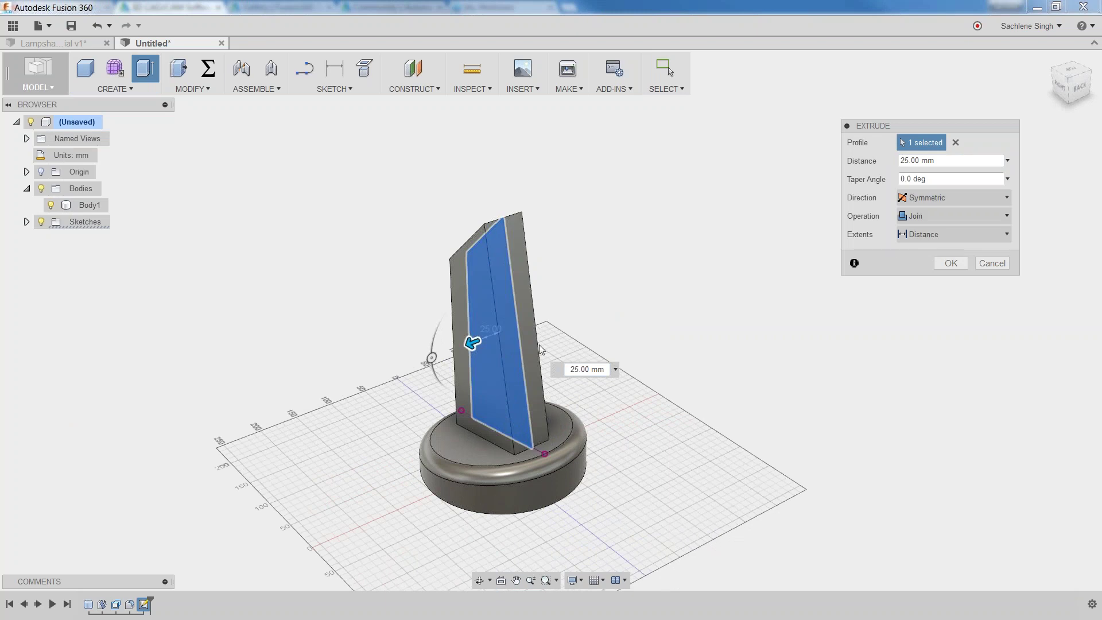
mouse_move(584, 314)
shift+middle_down()
mouse_move(573, 302)
mouse_move(603, 304)
shift+middle_up()
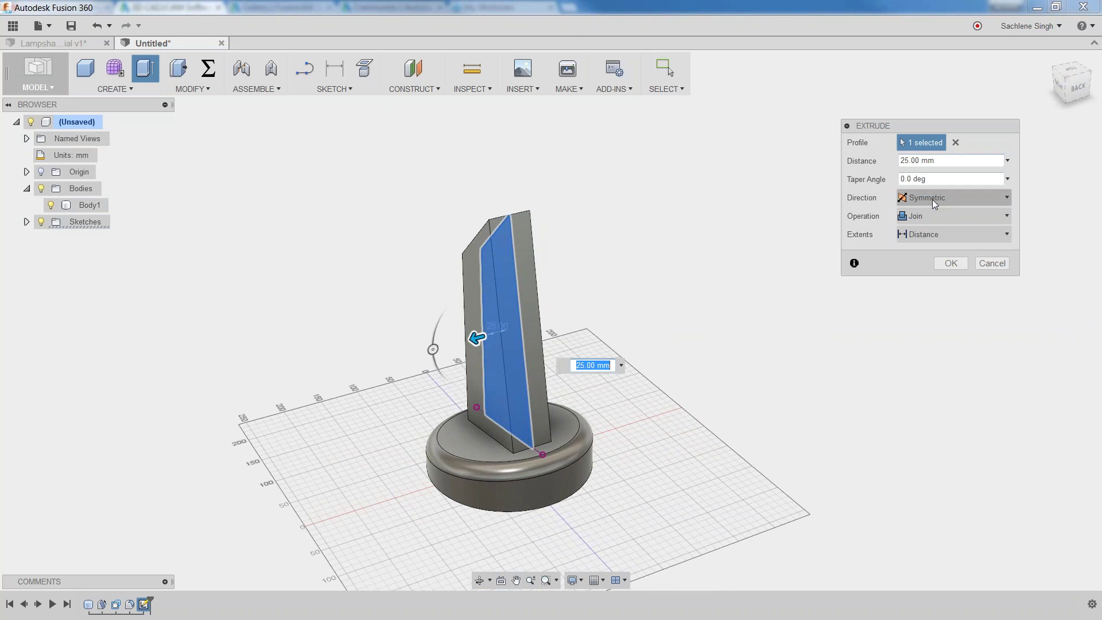
click(935, 216)
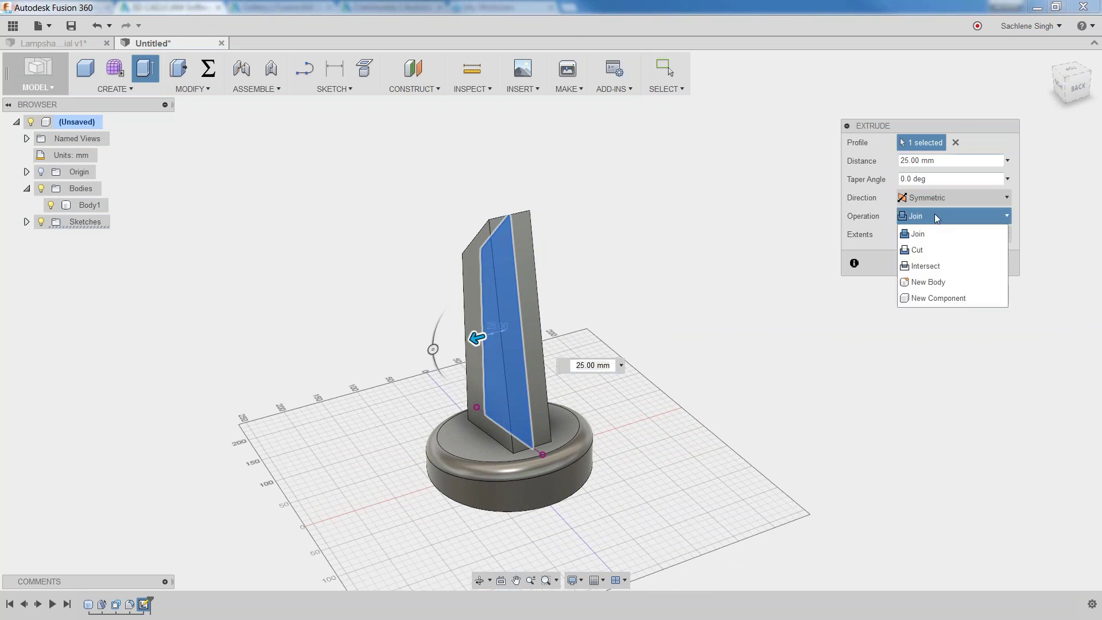
click(929, 282)
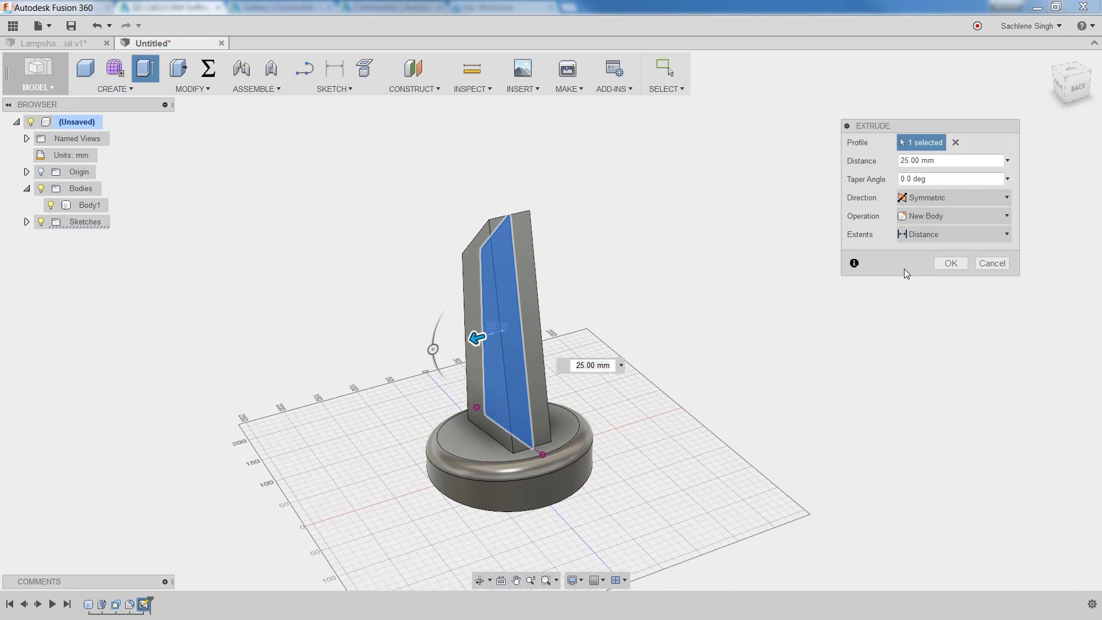
click(950, 264)
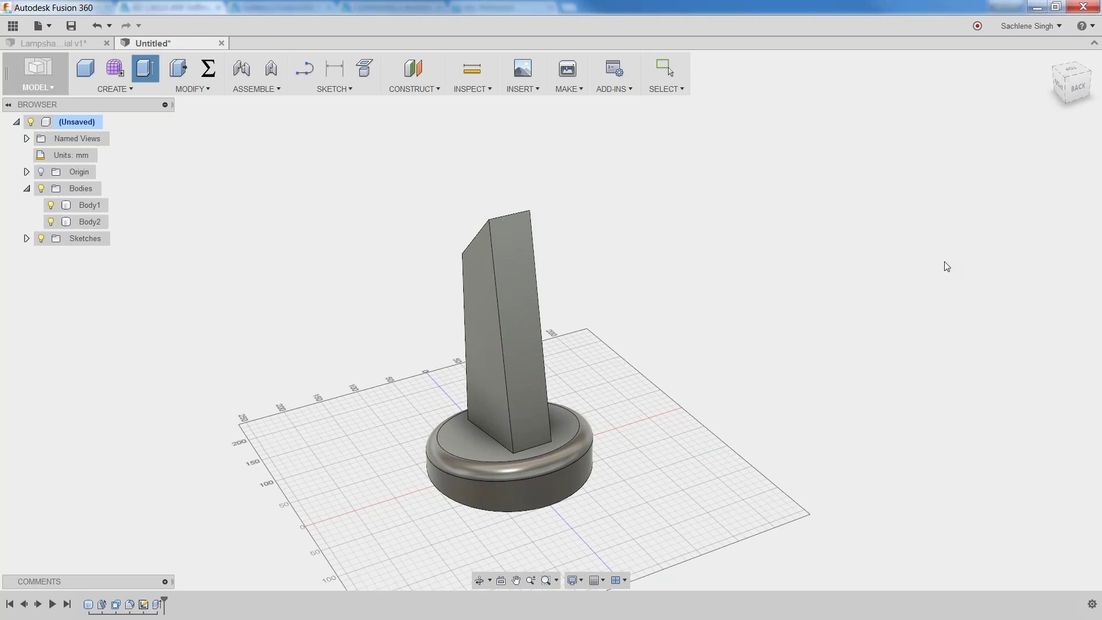
Fillet the stand's bottom edge at the low end of the base with a 25 mm radius.
shift+middle_drag(628, 398, 713, 376)
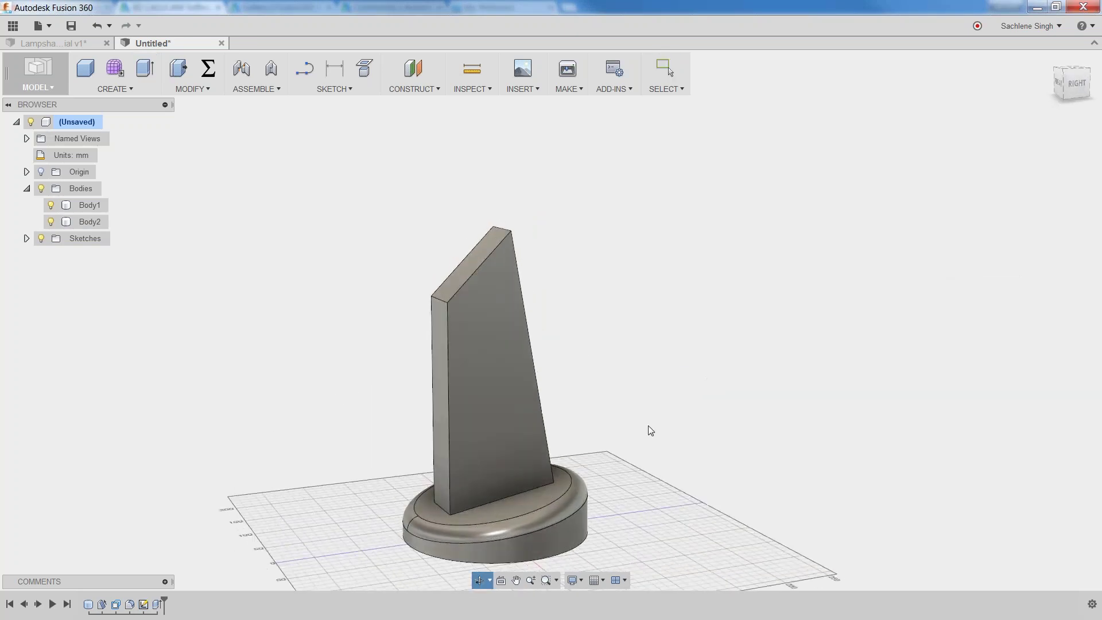
middle_drag(648, 425, 656, 334)
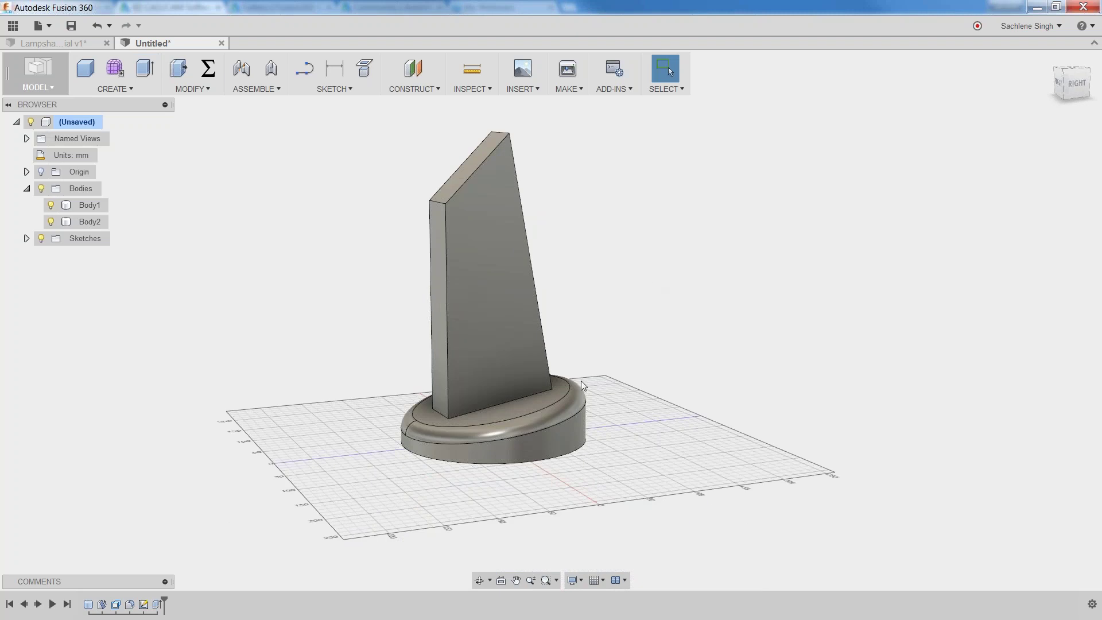
click(43, 45)
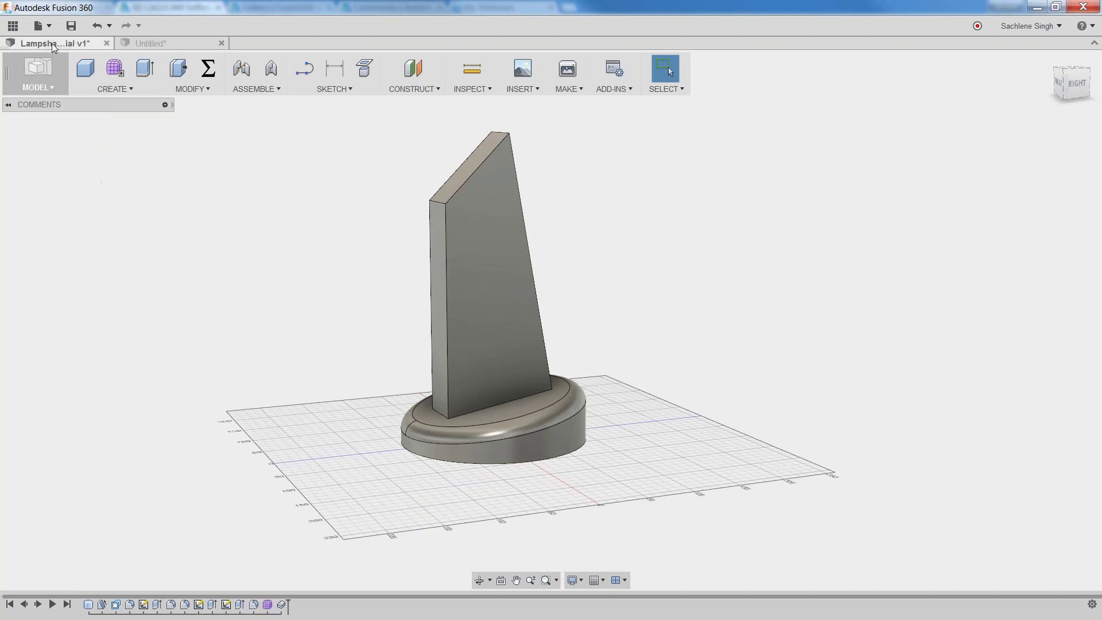
click(176, 46)
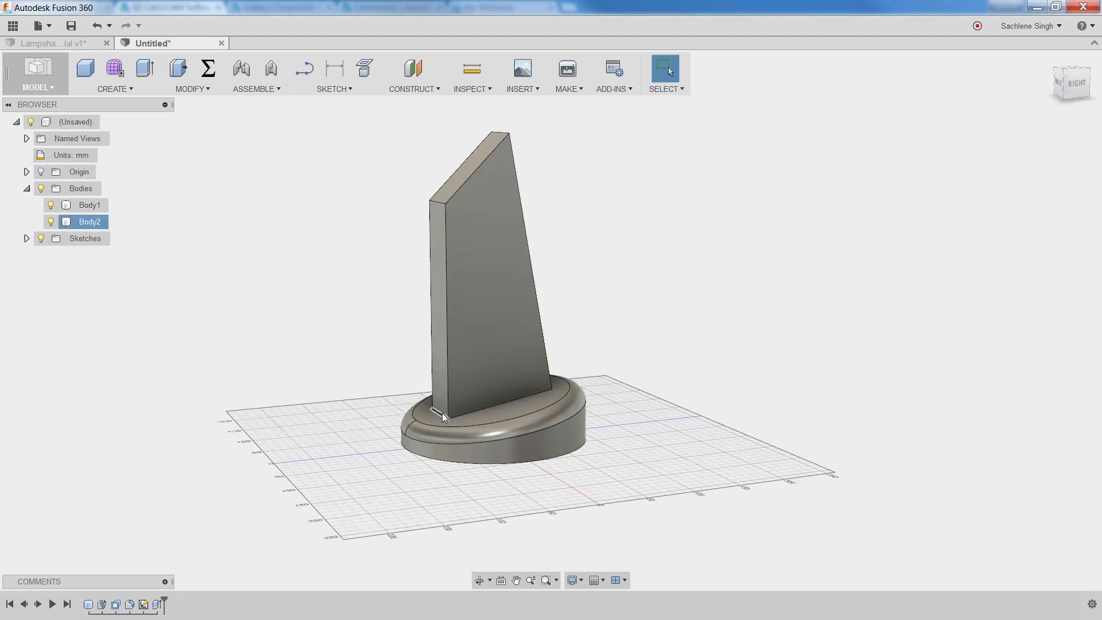
scroll(443, 416, up, 3)
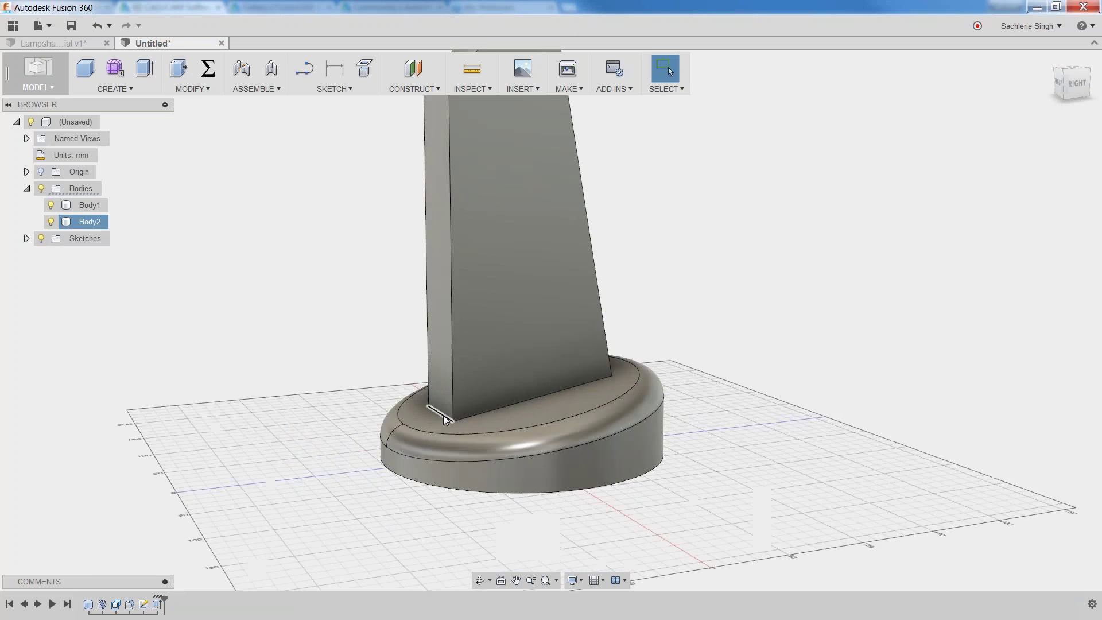
click(445, 419)
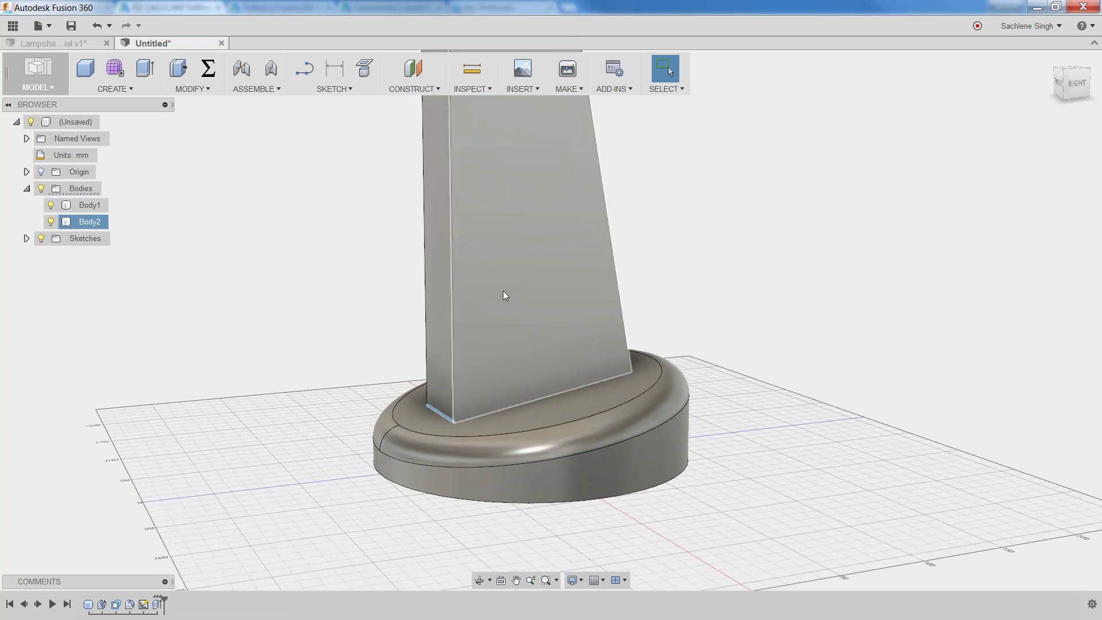
click(178, 69)
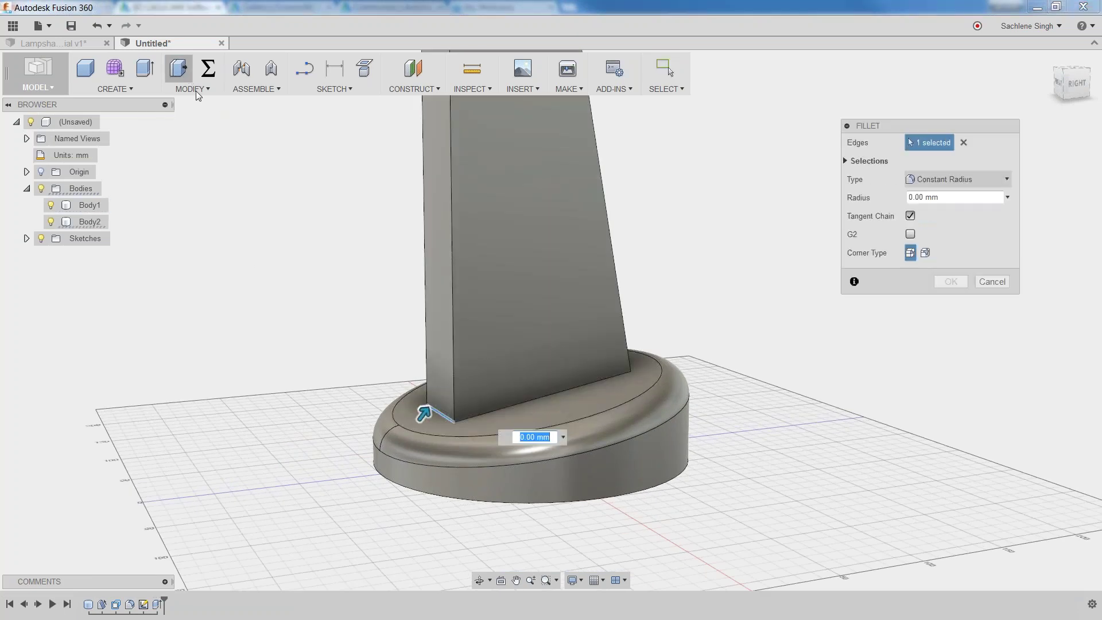
drag(423, 413, 444, 401)
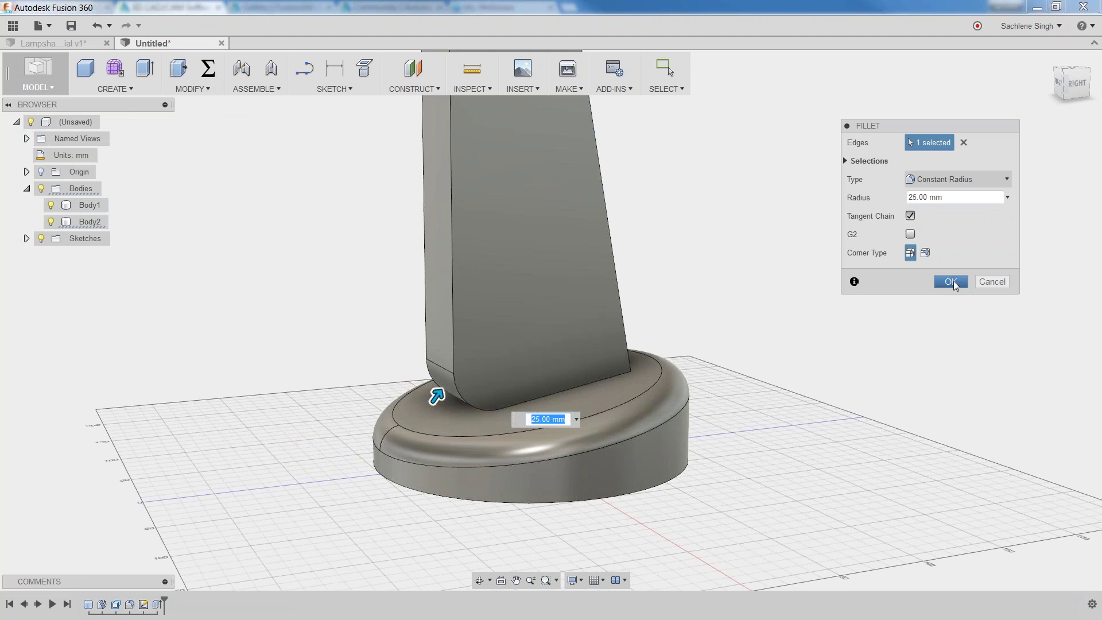
click(953, 281)
Fillet the stand's upper edge between the vertical face and the 45-degree face with a 50 mm radius.
scroll(819, 335, down, 5)
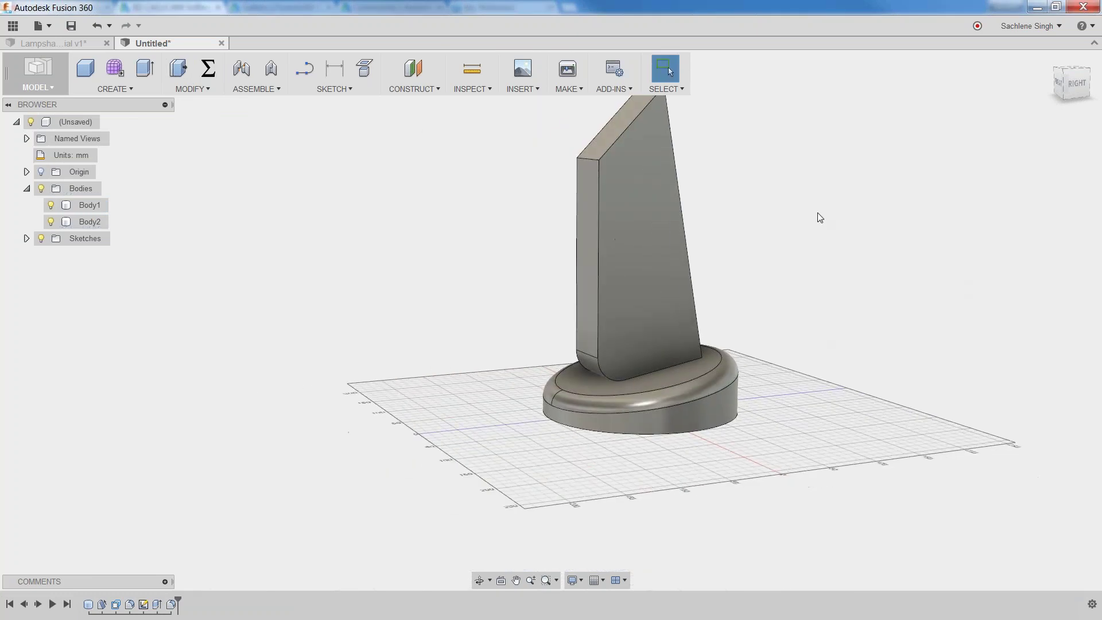
scroll(820, 217, up, 3)
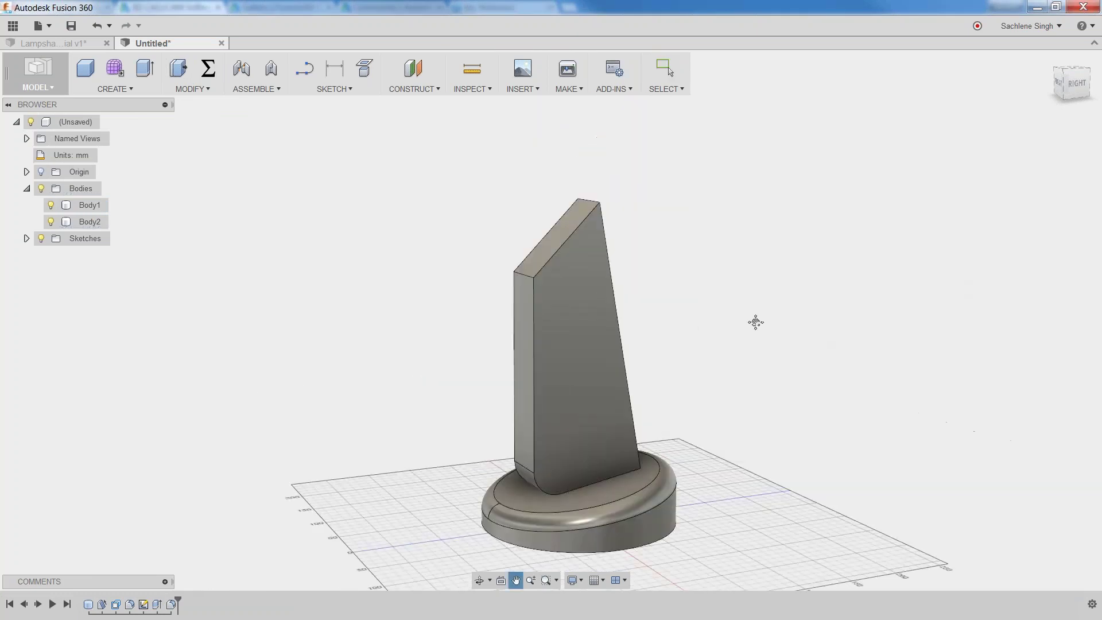
click(211, 90)
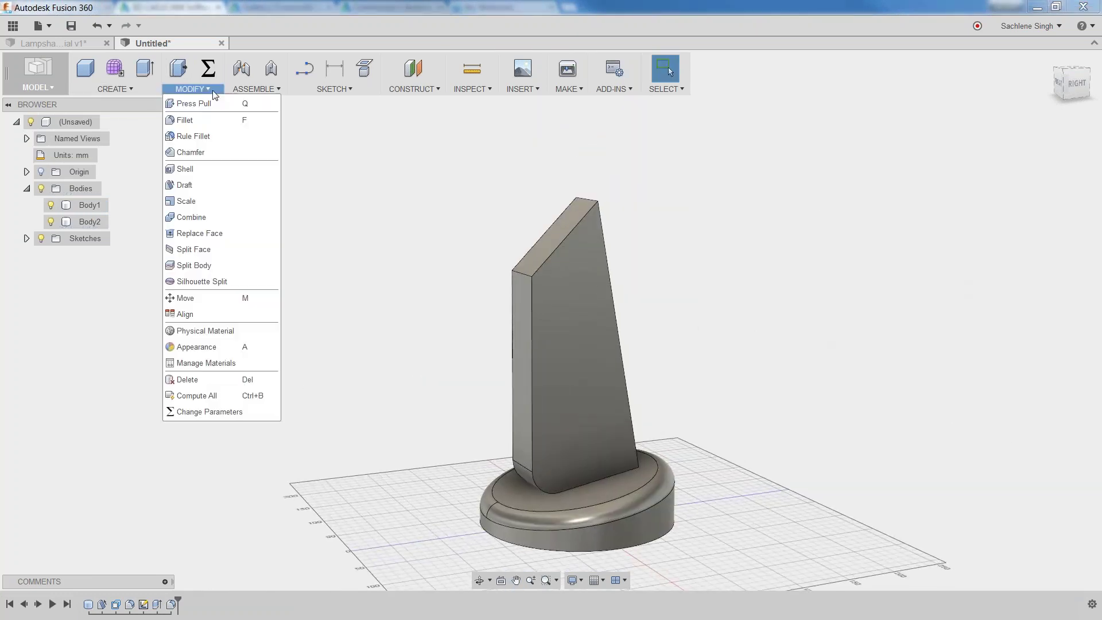
click(201, 119)
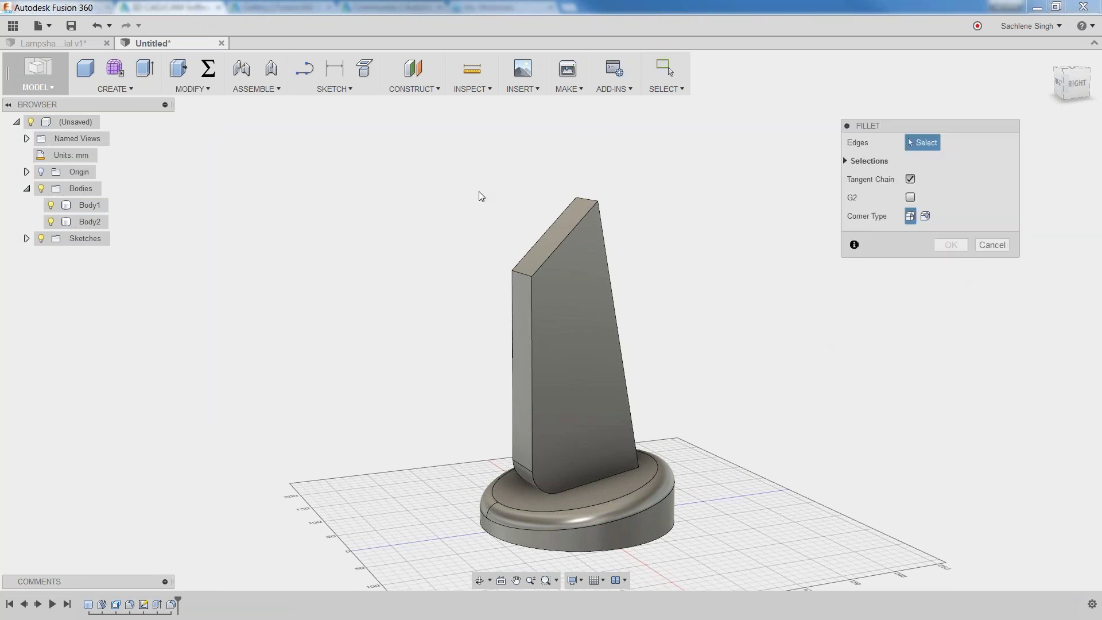
click(524, 278)
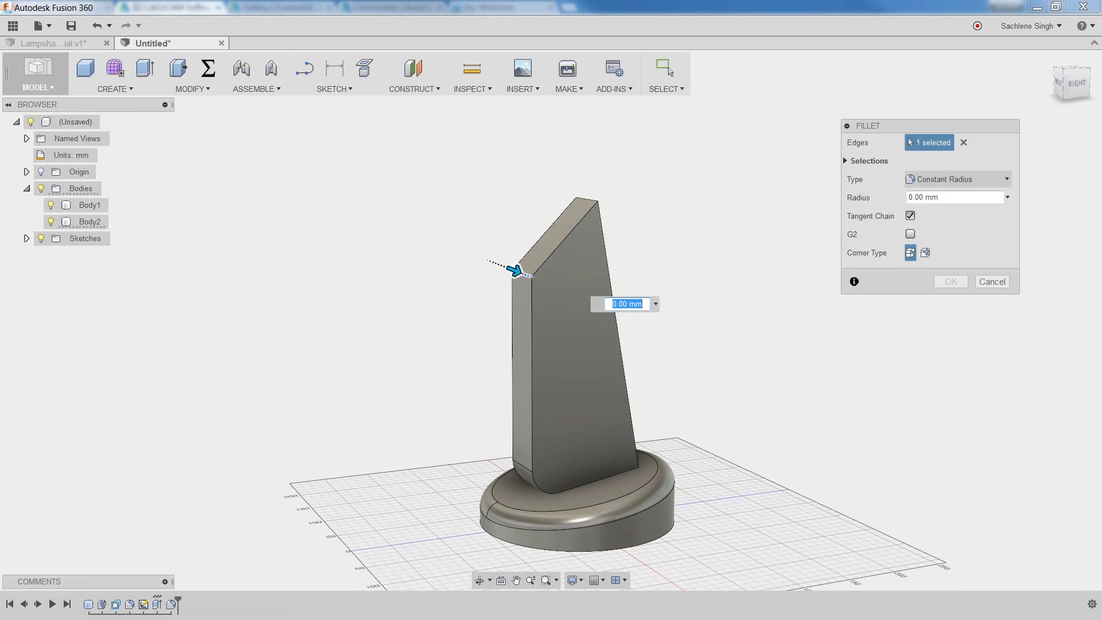
drag(515, 266, 514, 269)
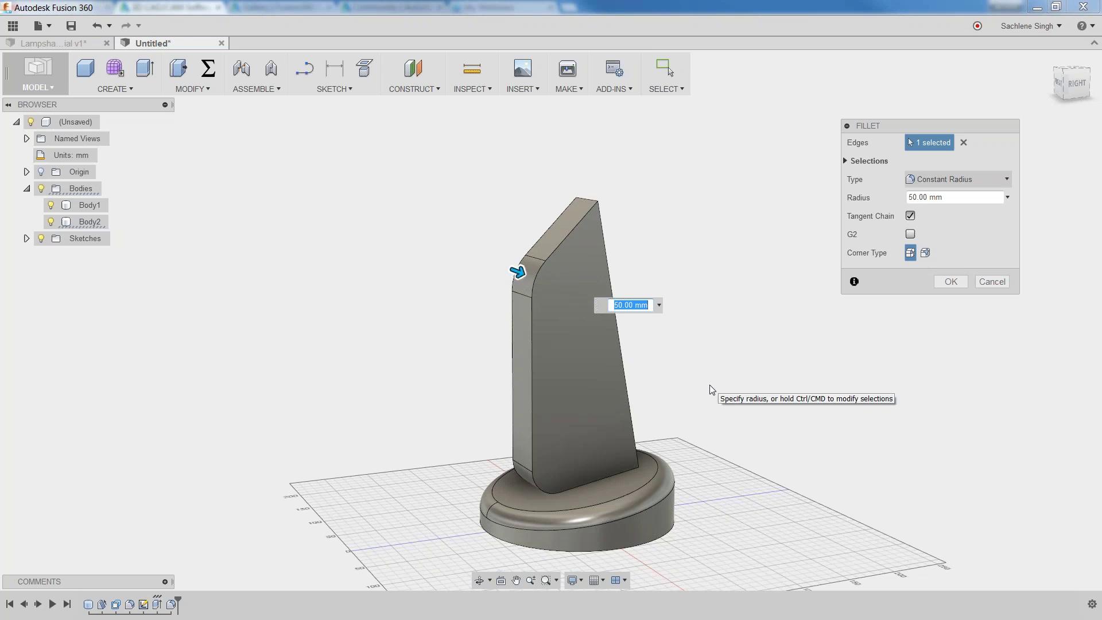
right_click(686, 365)
click(727, 369)
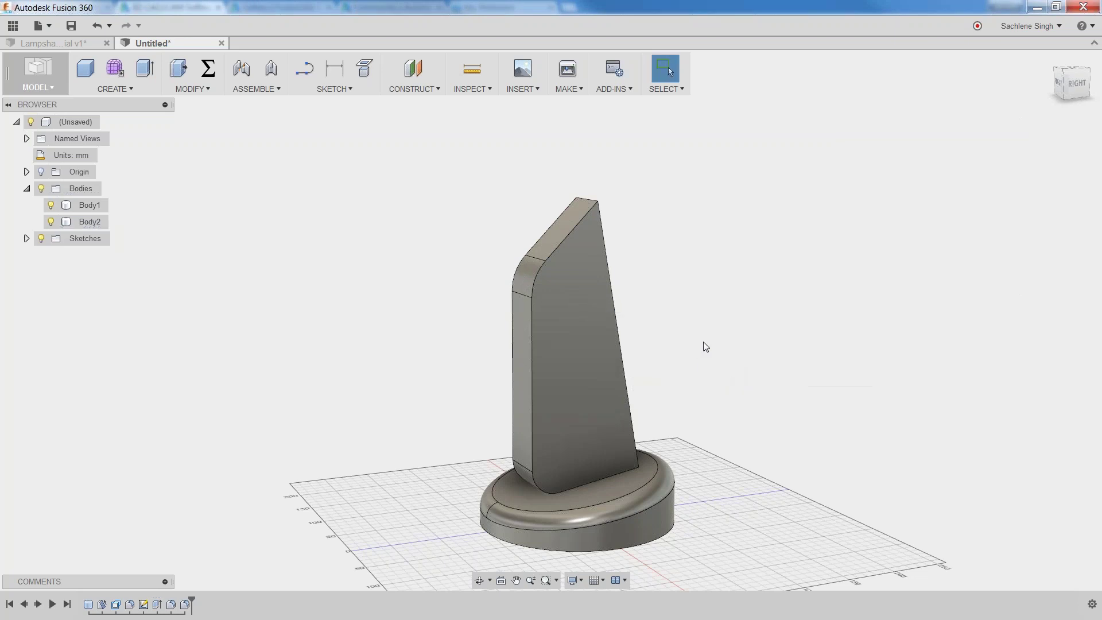
scroll(704, 344, down, 1)
shift+middle_drag(721, 360, 699, 357)
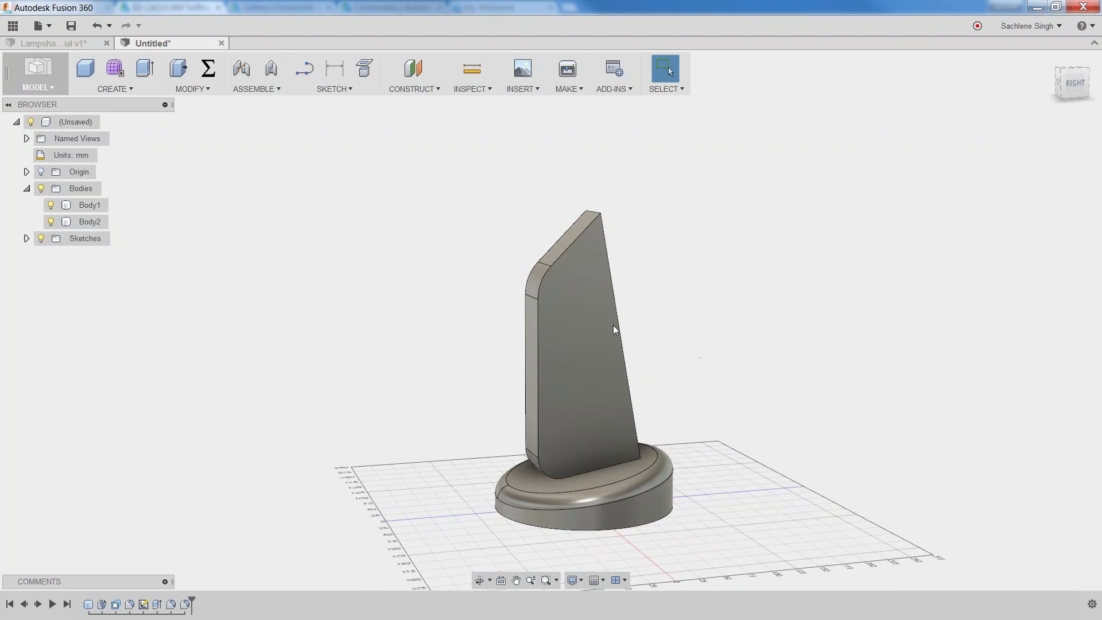
Check the stand's shape in the finished Lampshade Tutorial design, return to the untitled design and inspect its stand body.
click(84, 45)
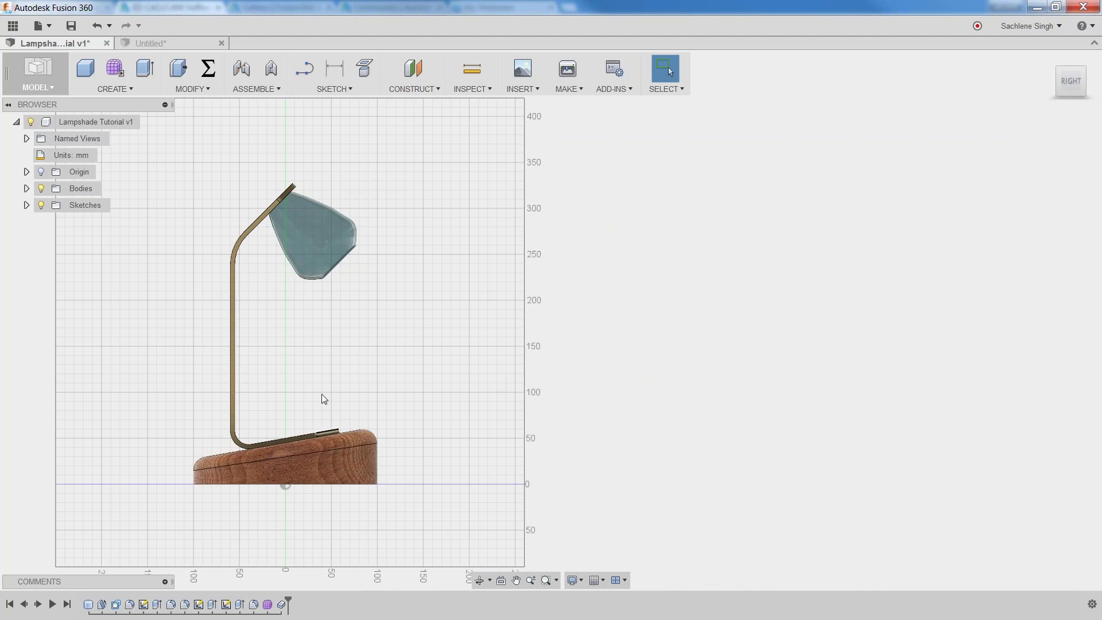
click(161, 43)
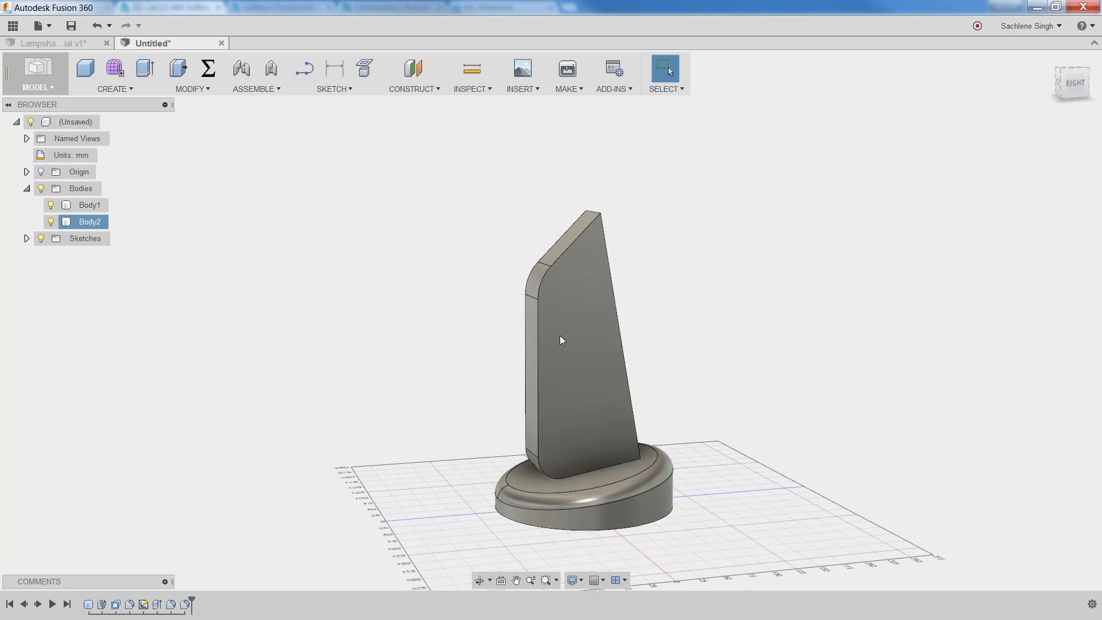
middle_drag(629, 355, 596, 351)
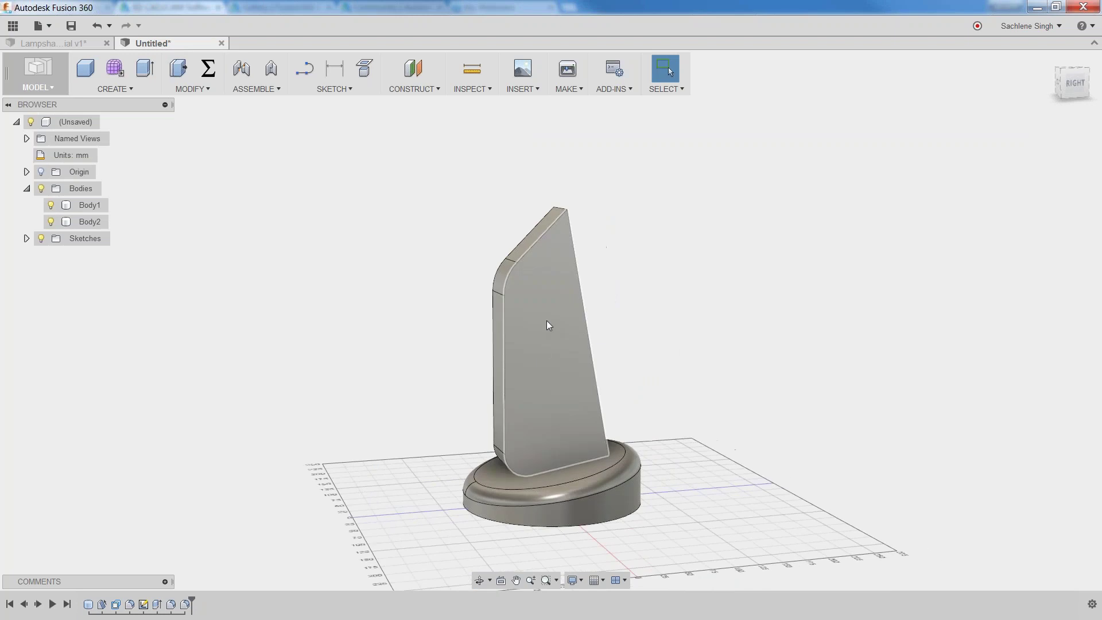
click(520, 323)
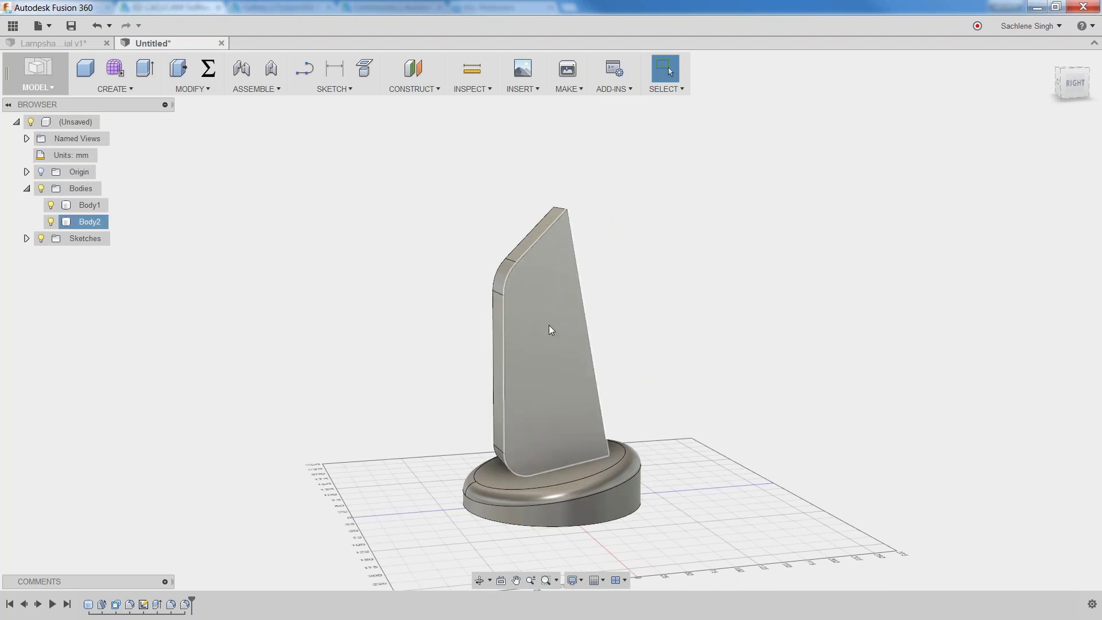
click(818, 340)
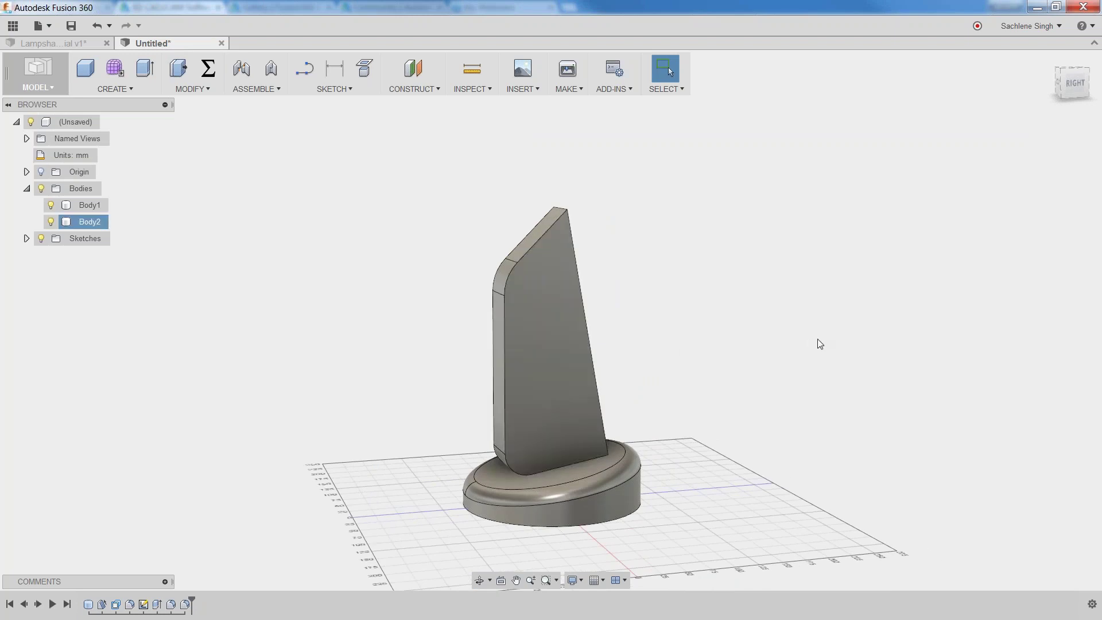
Create a sketch on the large flat side face of the stand body.
shift+middle_drag(563, 380, 595, 374)
click(571, 372)
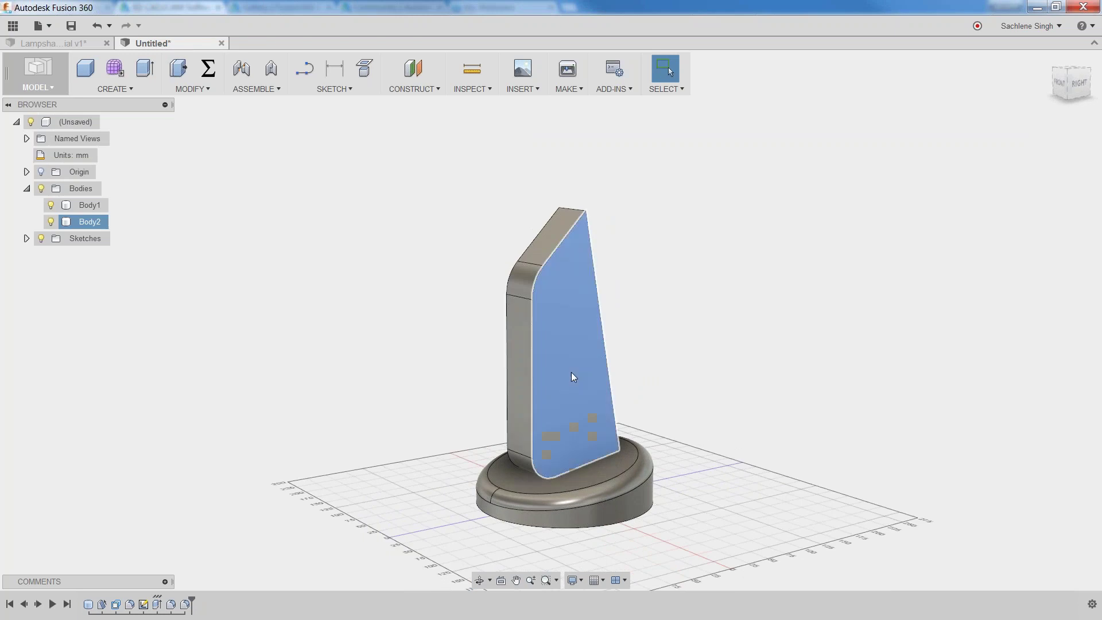
right_click(570, 353)
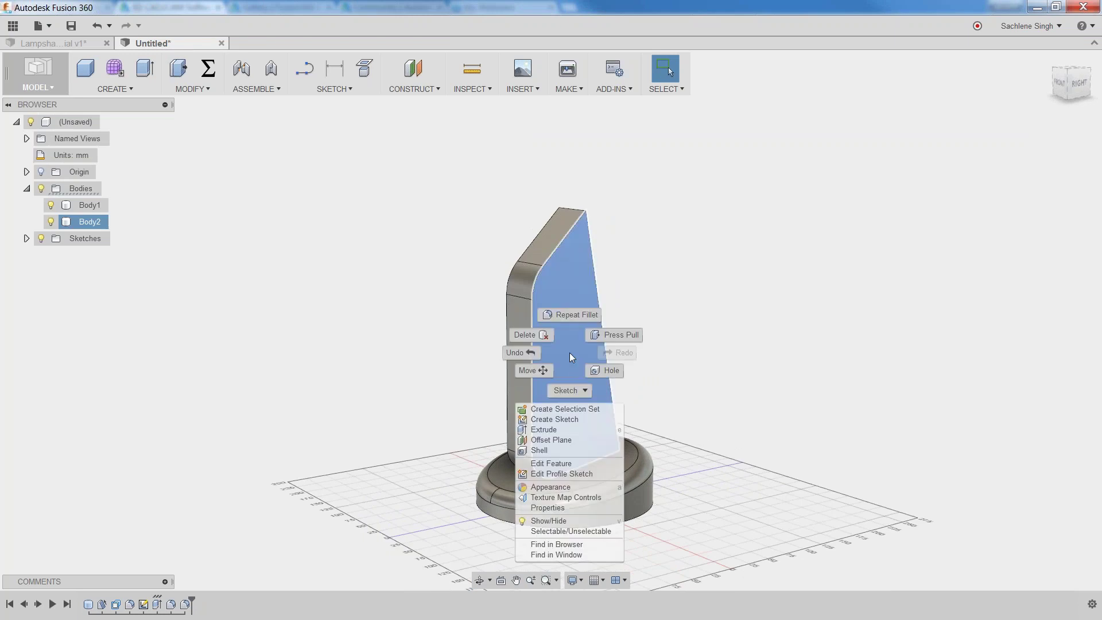
click(565, 419)
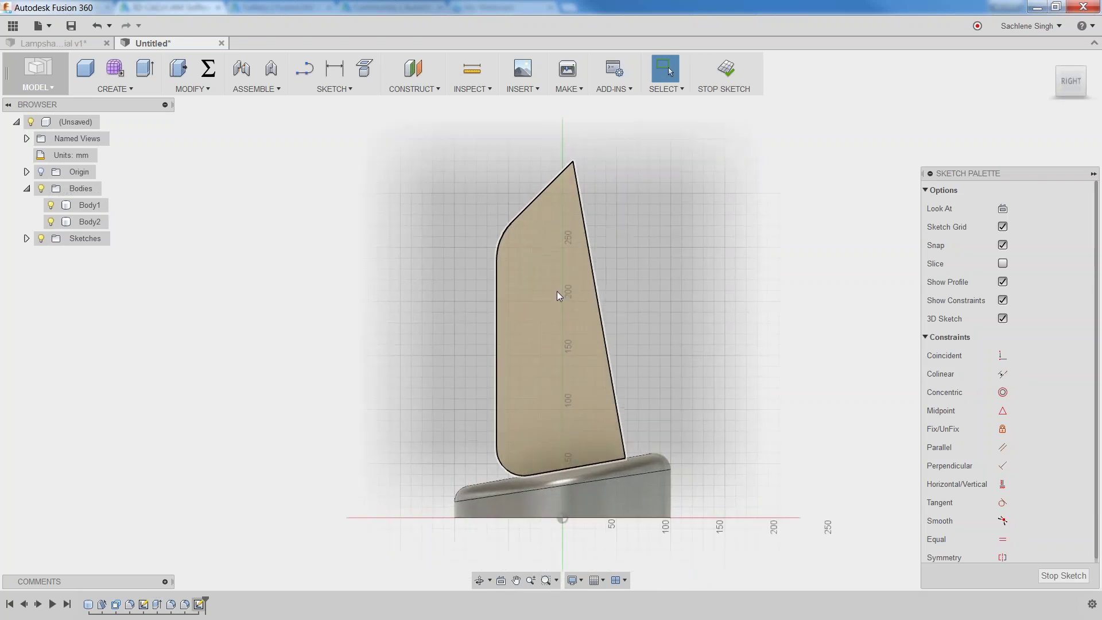
Offset the whole outline of the stand's side face by -5 mm, to its inside.
click(348, 89)
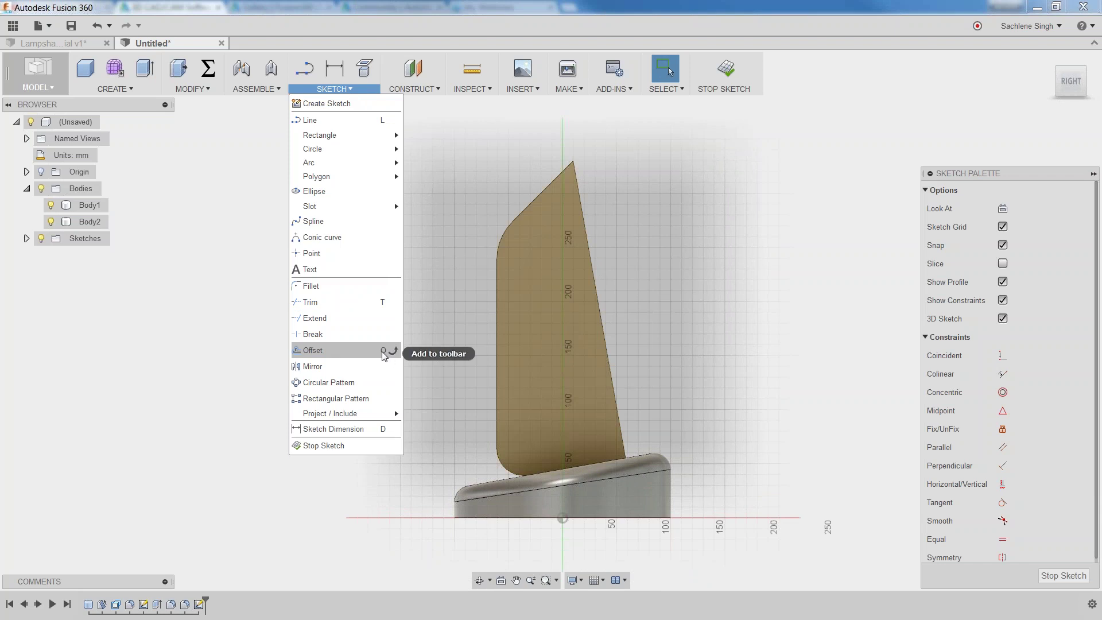
click(322, 350)
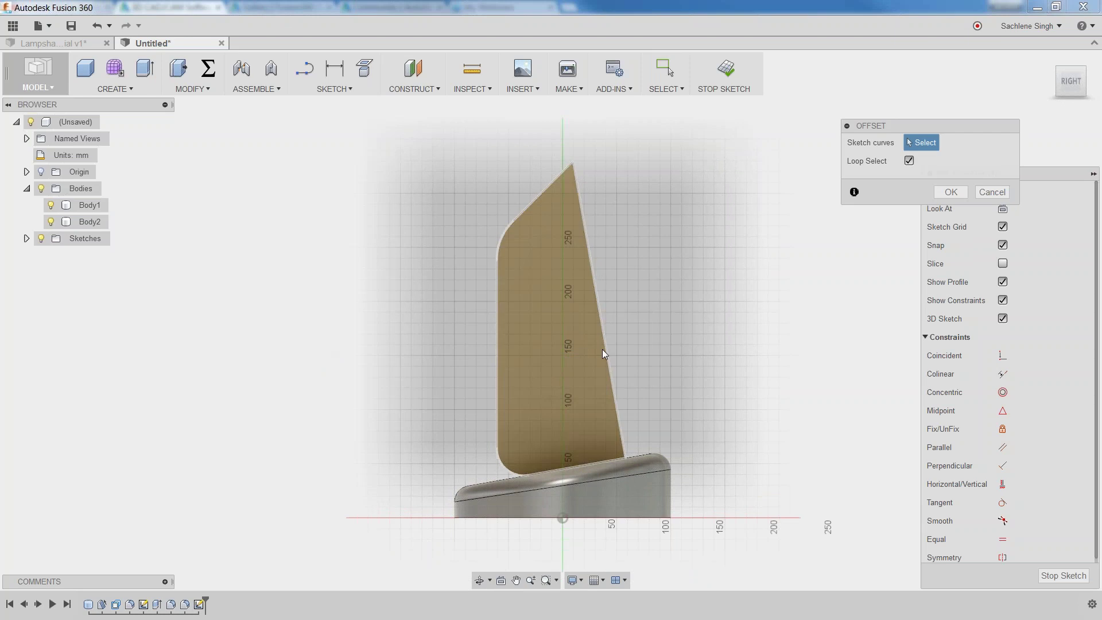
click(497, 377)
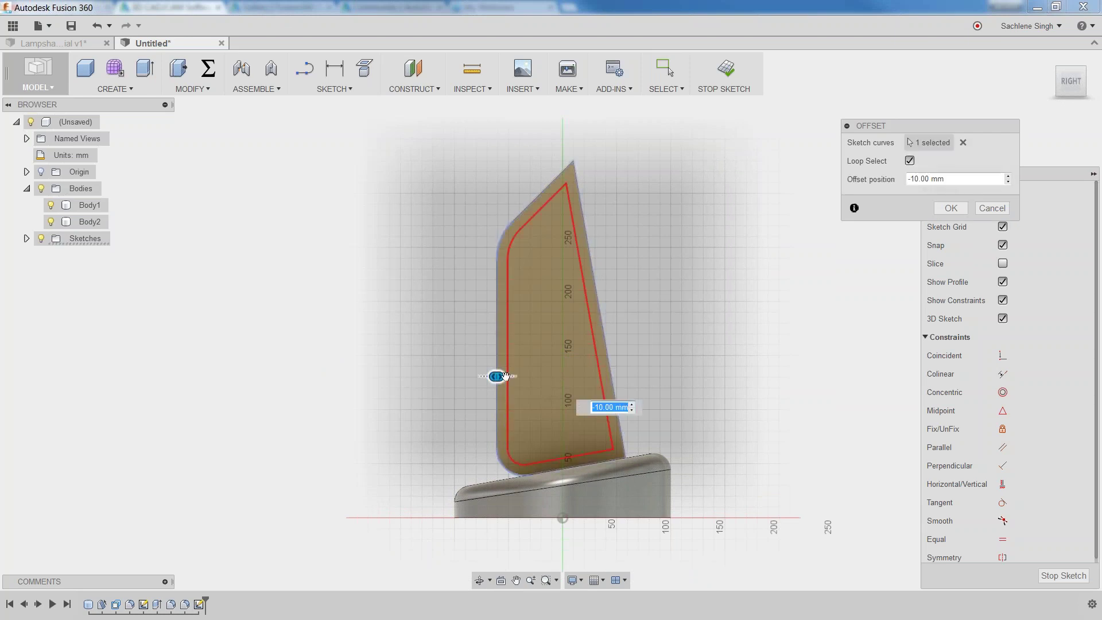
drag(501, 378, 497, 377)
text(-)
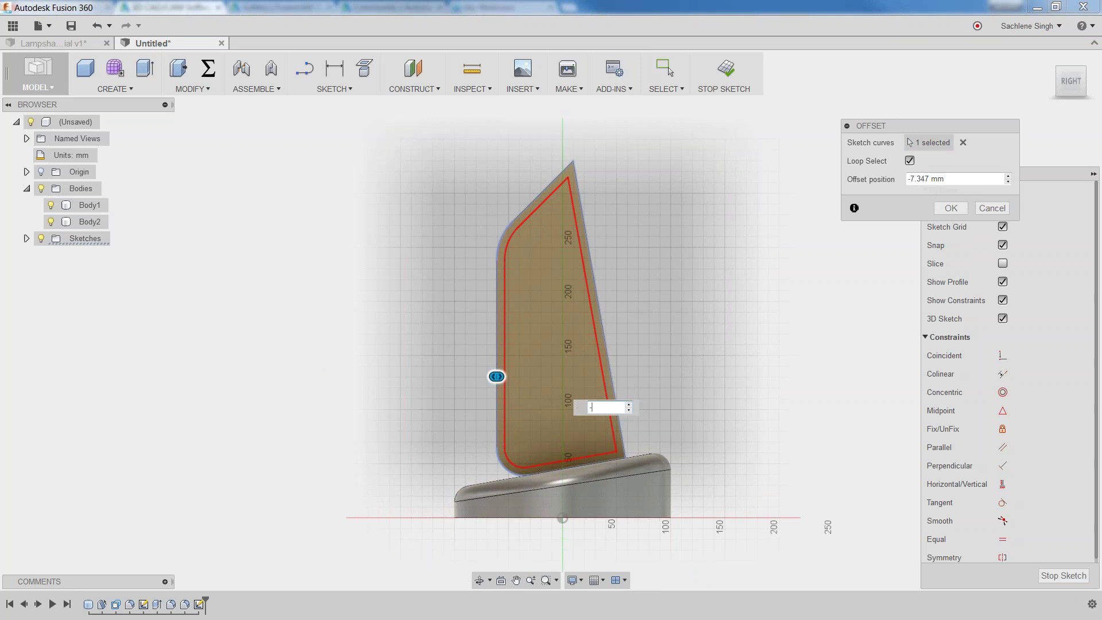
text(5)
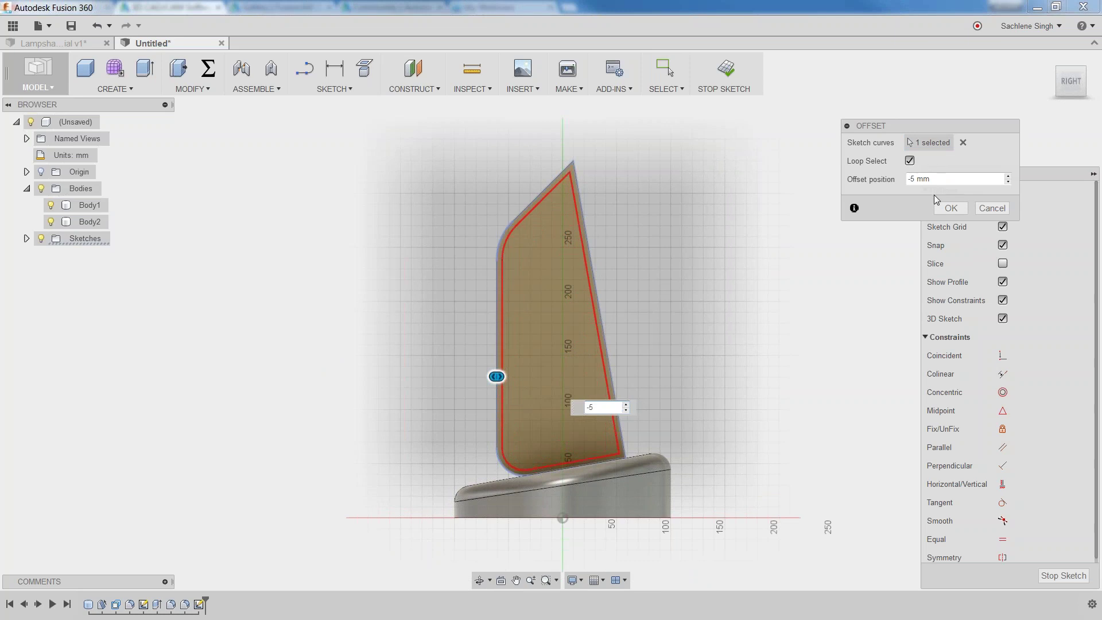
click(951, 207)
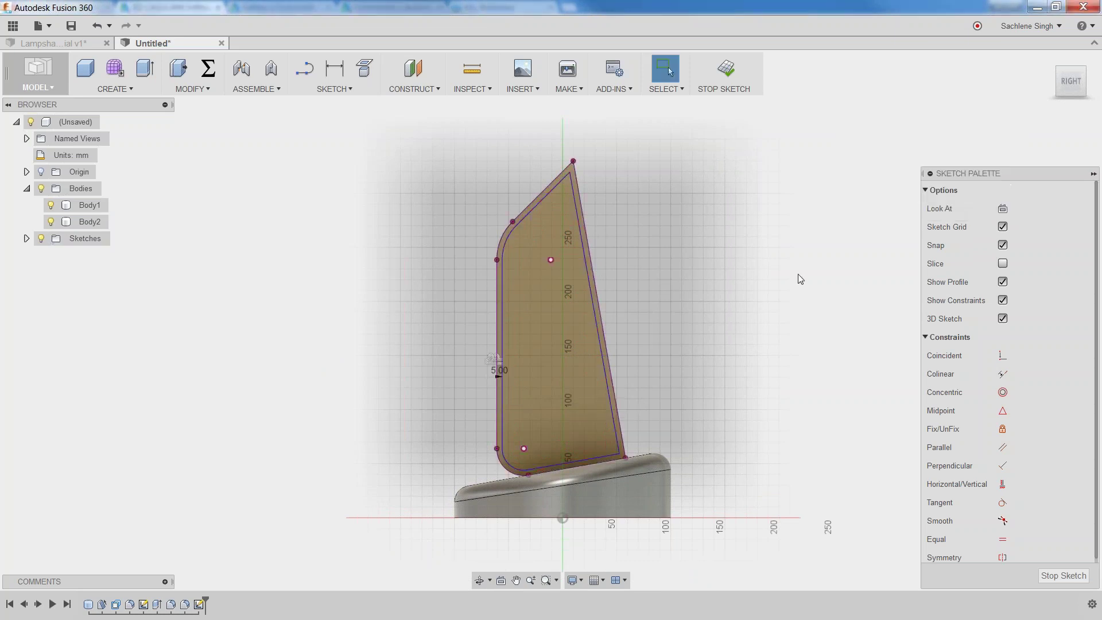
Delete the long slanted line of the offset outline, opposite the vertical side.
scroll(553, 208, up, 2)
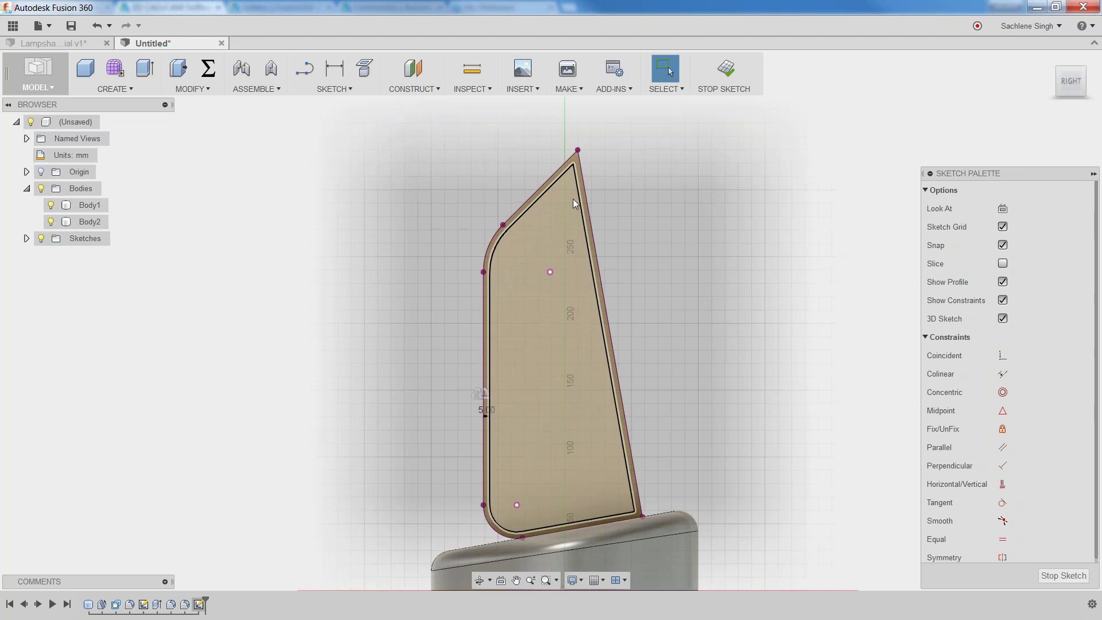
click(580, 200)
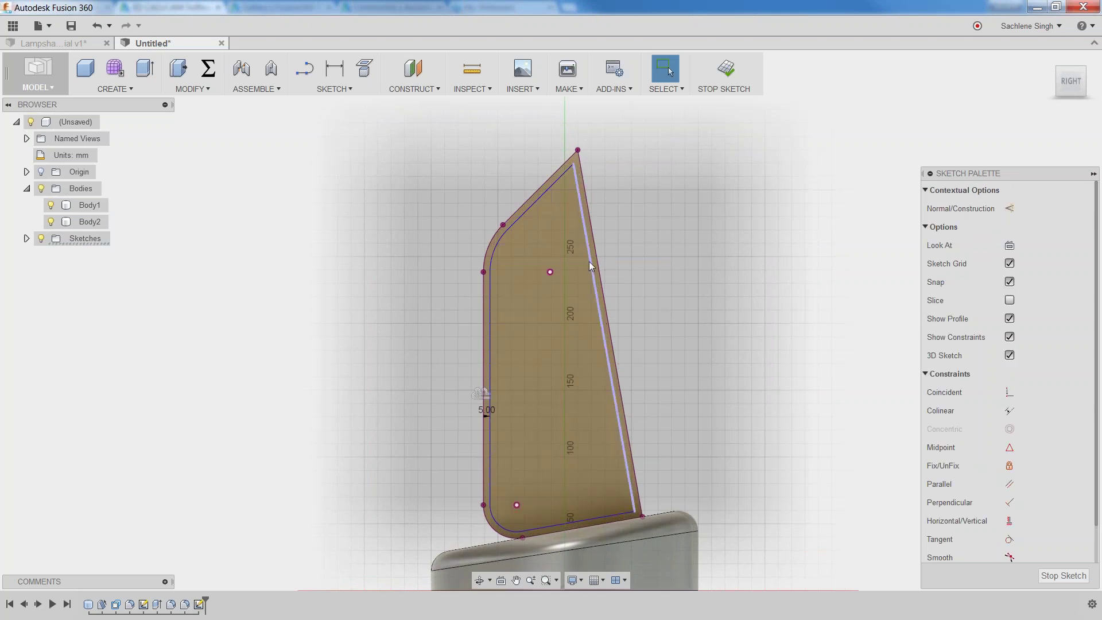
key(Delete)
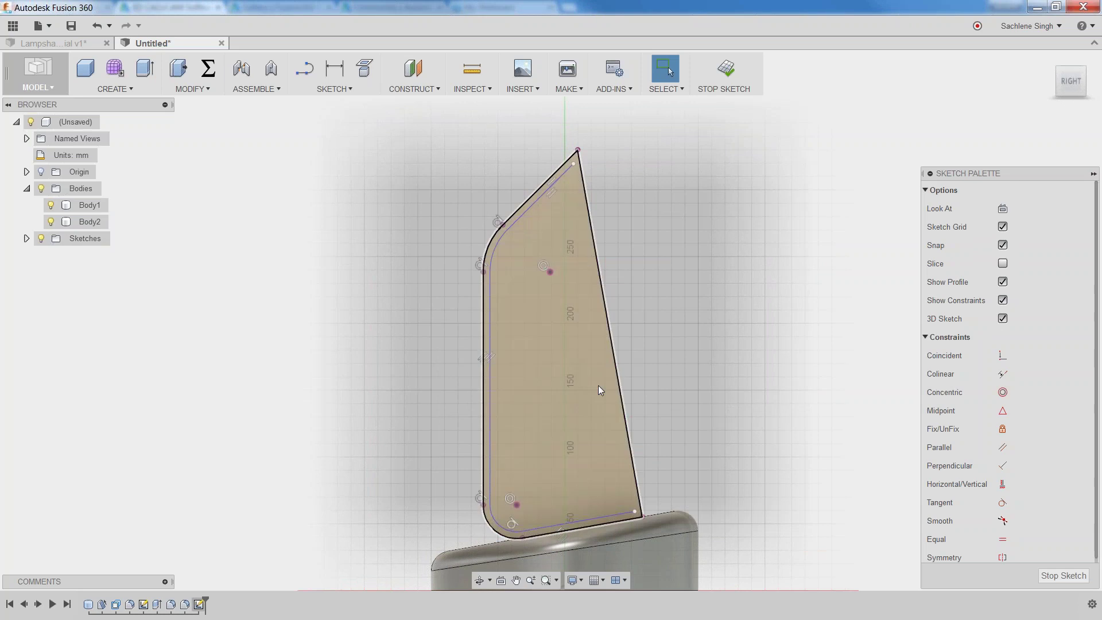
Extend the offset's open upper and lower ends to meet the slanted edge of the stand face.
click(332, 89)
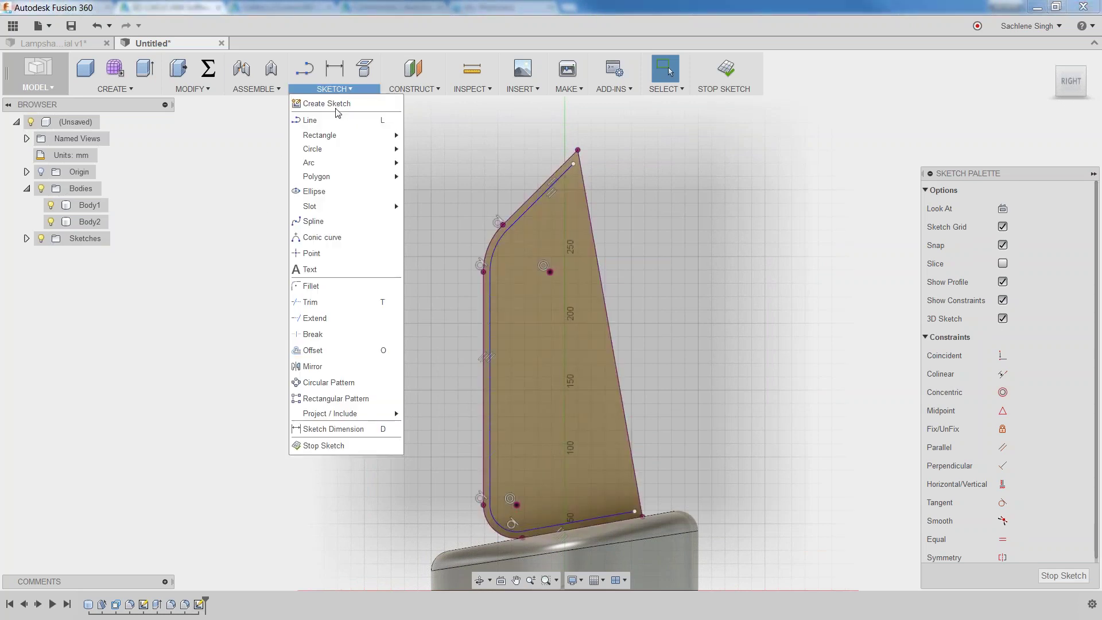
click(339, 318)
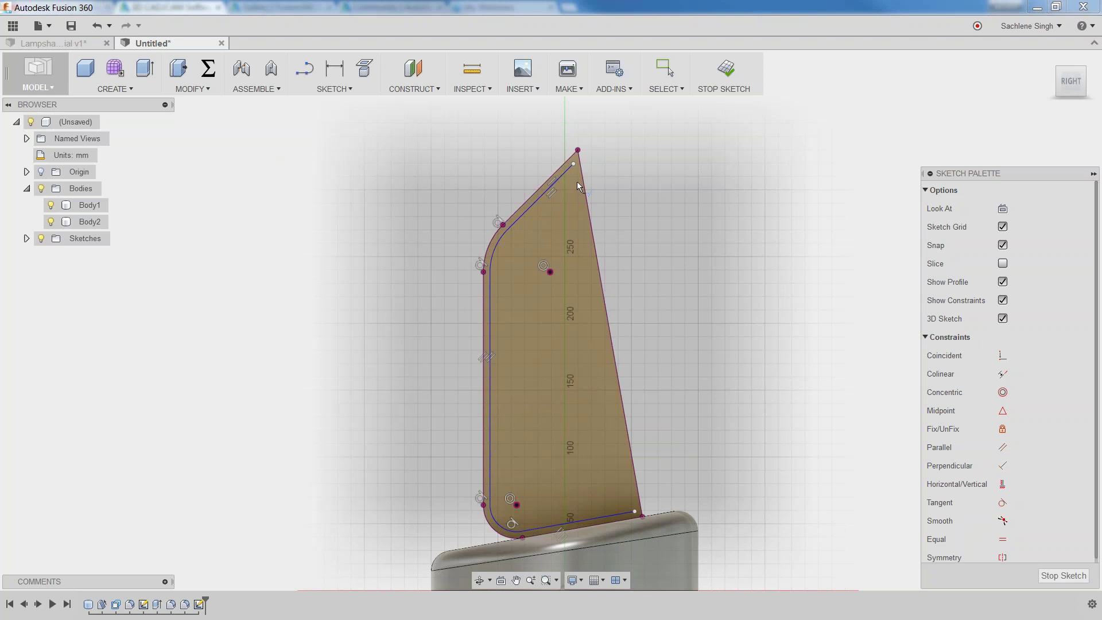
scroll(574, 153, up, 5)
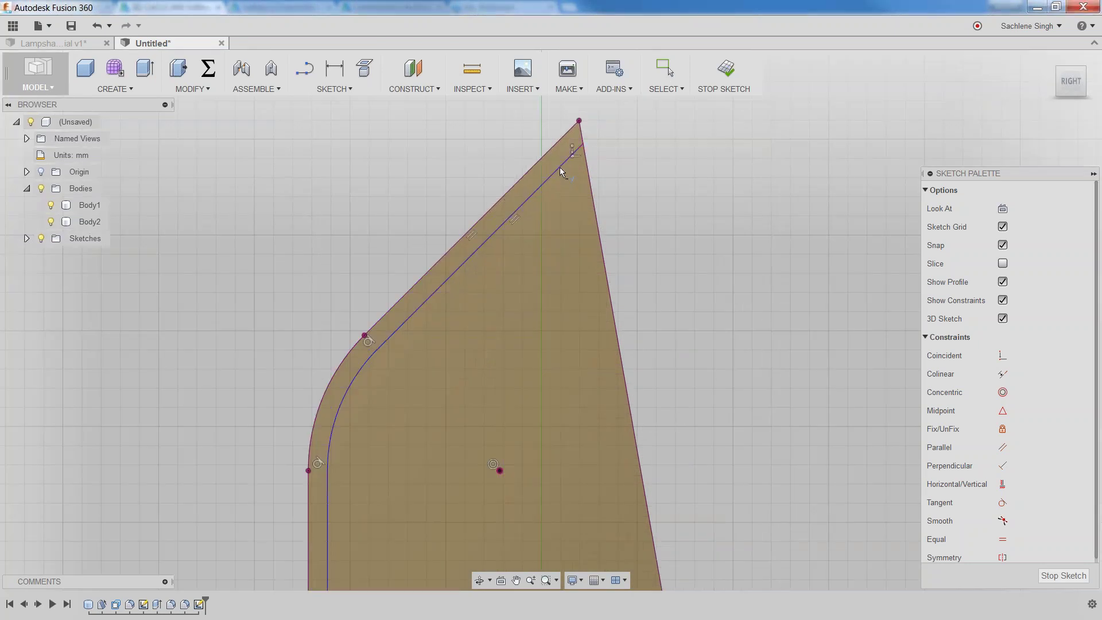
scroll(570, 286, down, 3)
scroll(595, 438, down, 3)
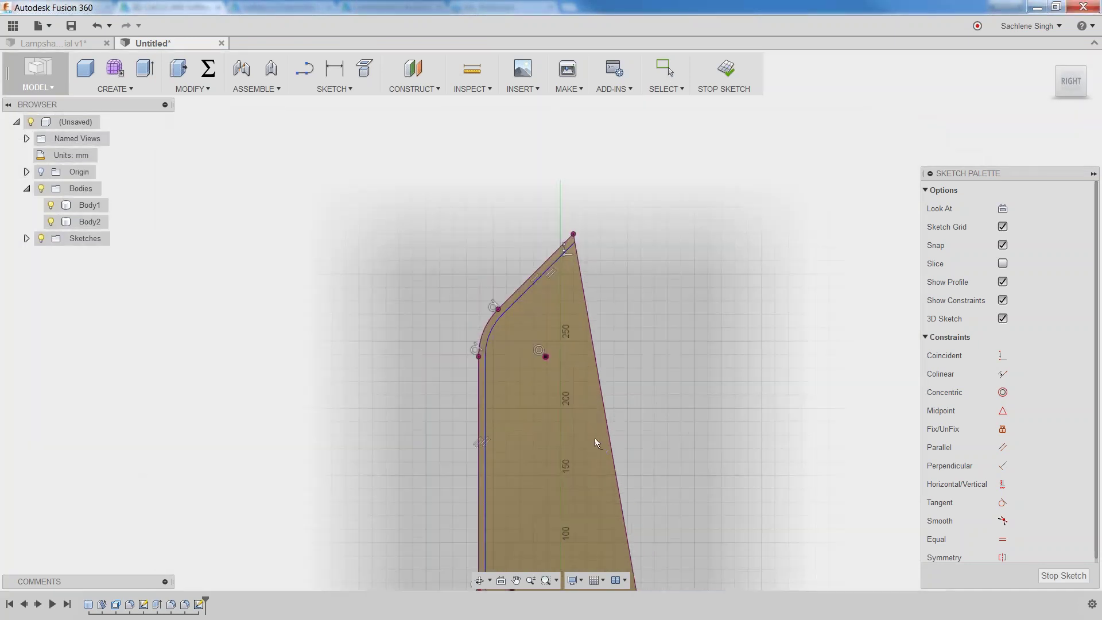
scroll(609, 339, up, 5)
scroll(603, 355, up, 3)
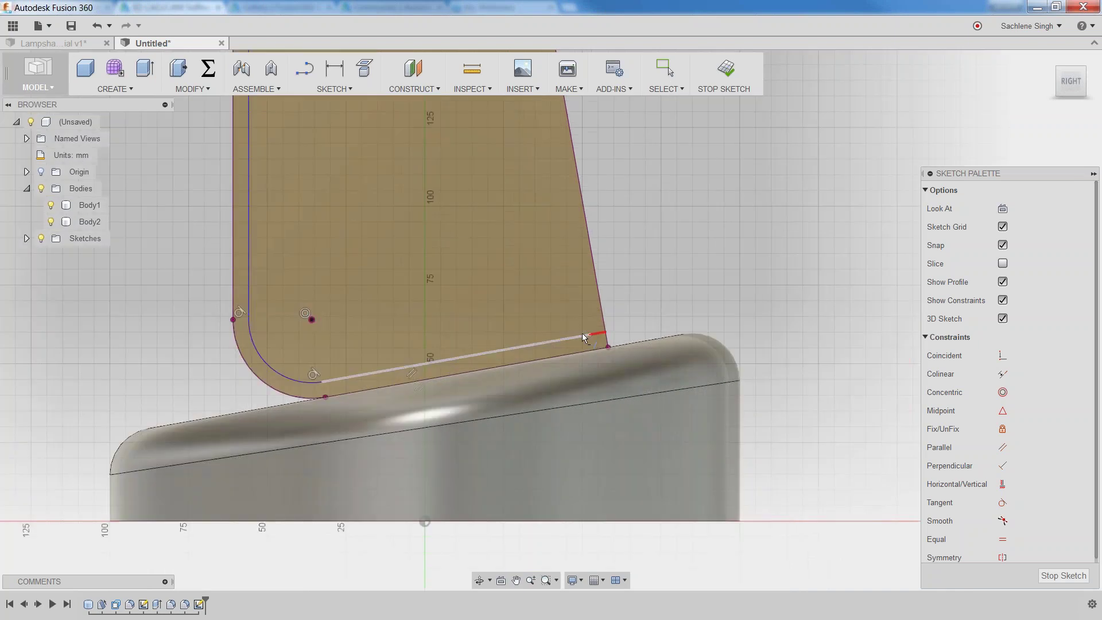
scroll(671, 305, down, 4)
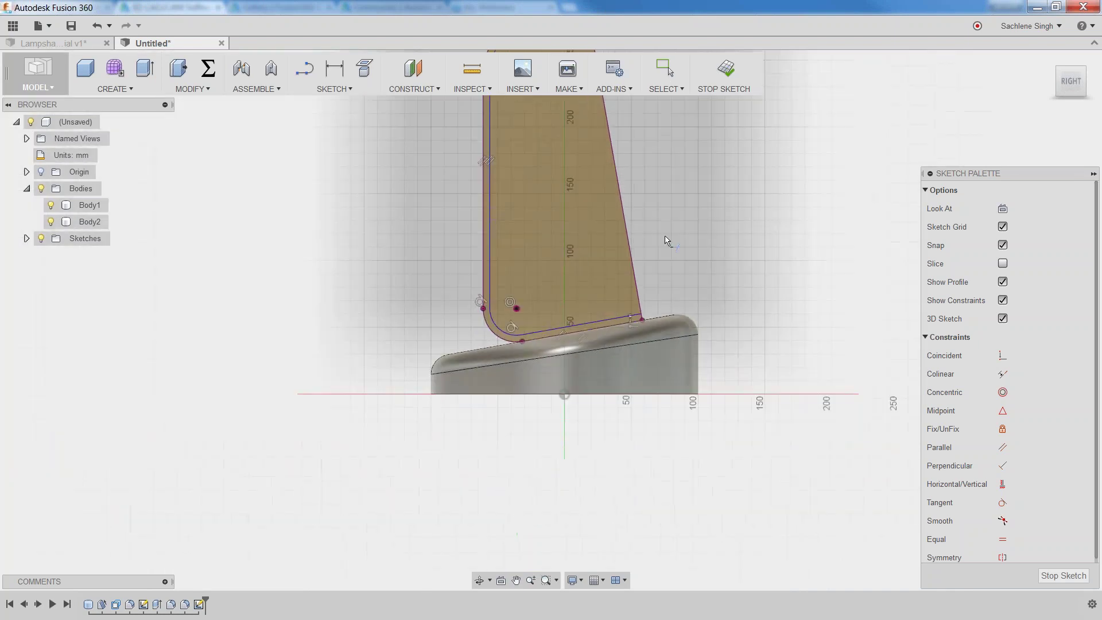
scroll(666, 241, up, 2)
scroll(574, 143, up, 2)
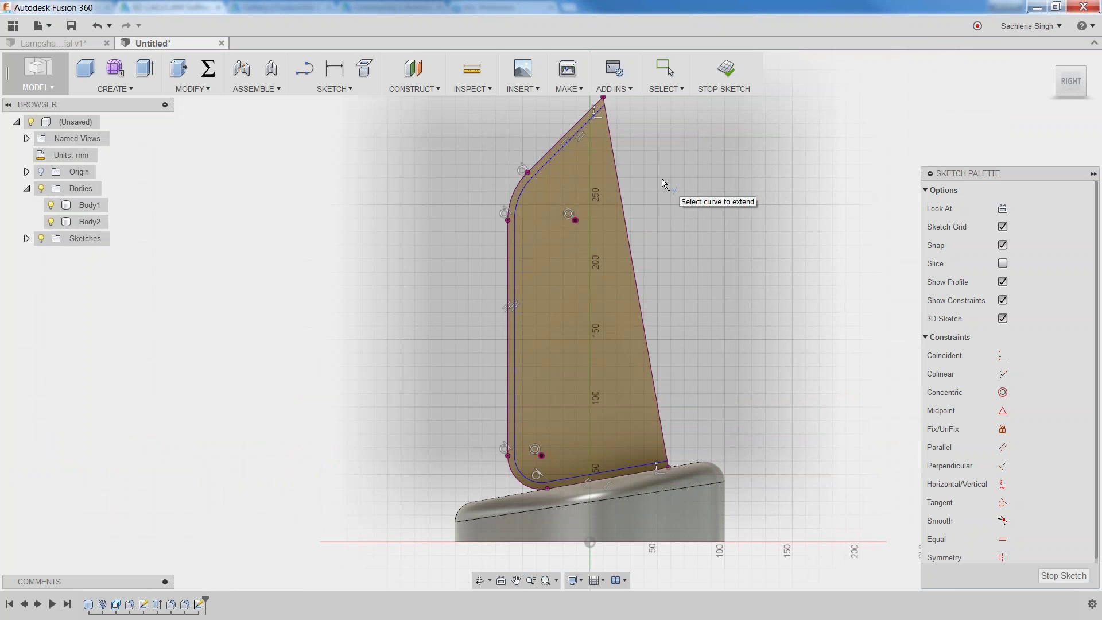
key(Escape)
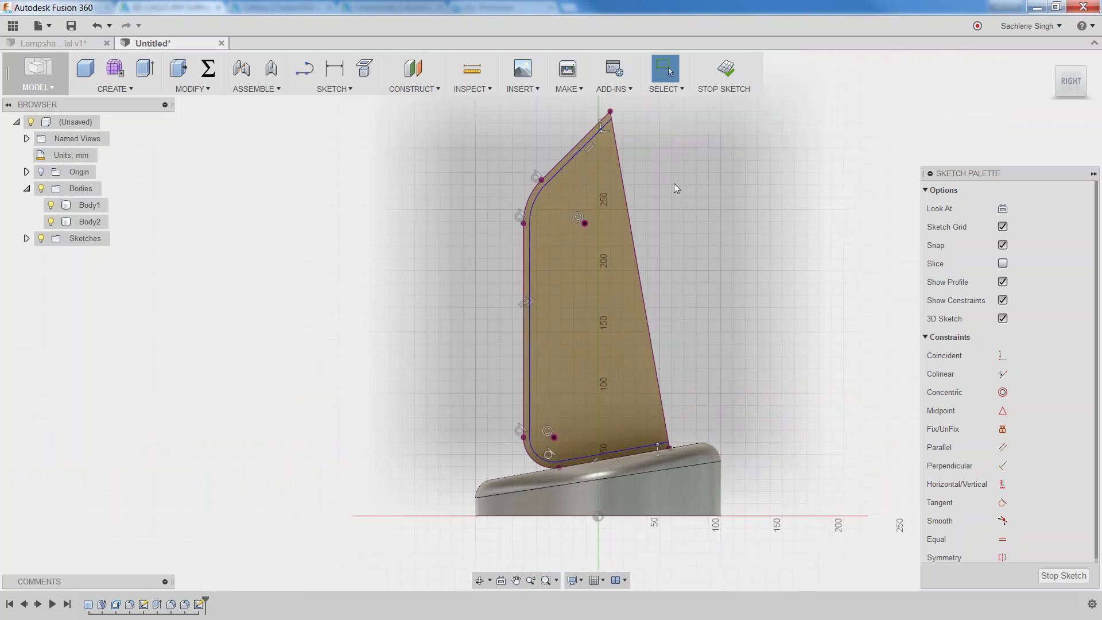
Extrude the large inner profile through the stand as a one-sided cut with a distance of -90 mm.
scroll(674, 183, down, 1)
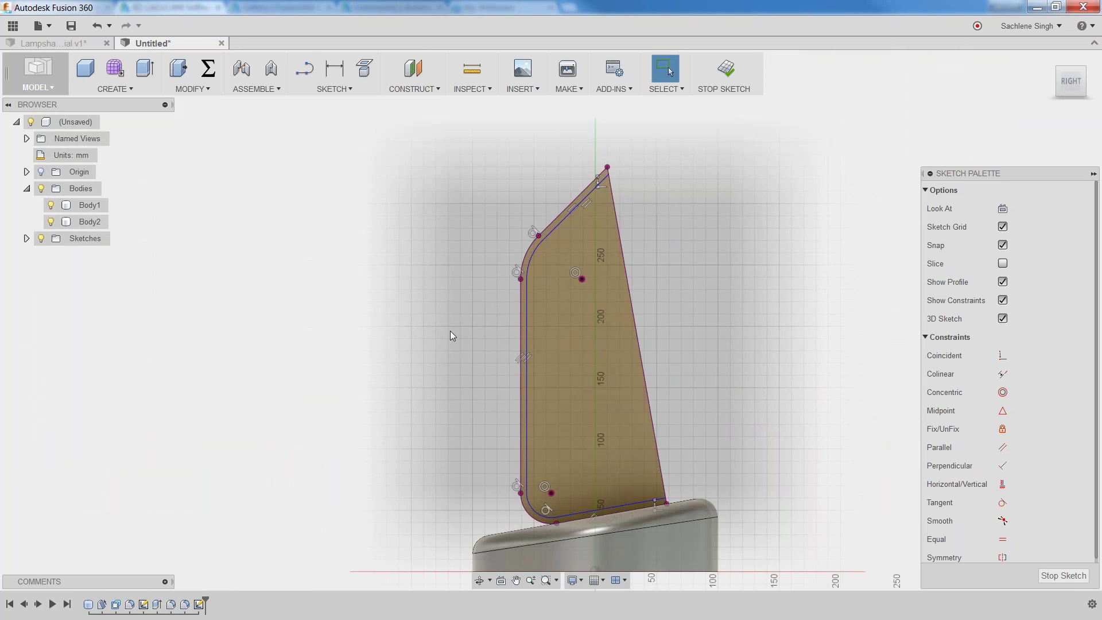
shift+middle_drag(449, 325, 525, 384)
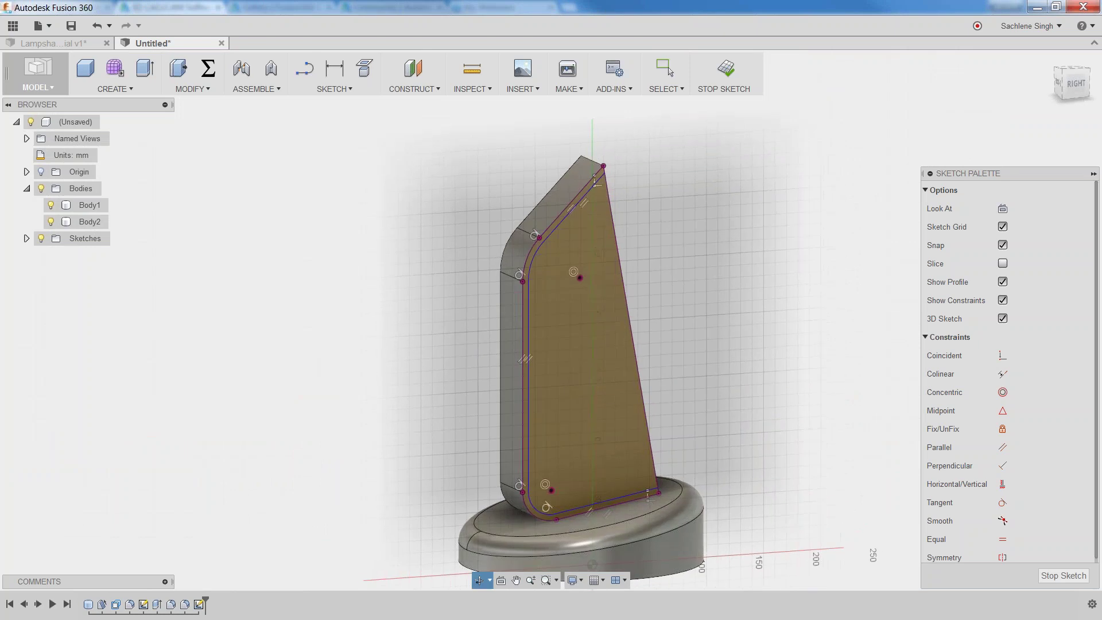
click(526, 387)
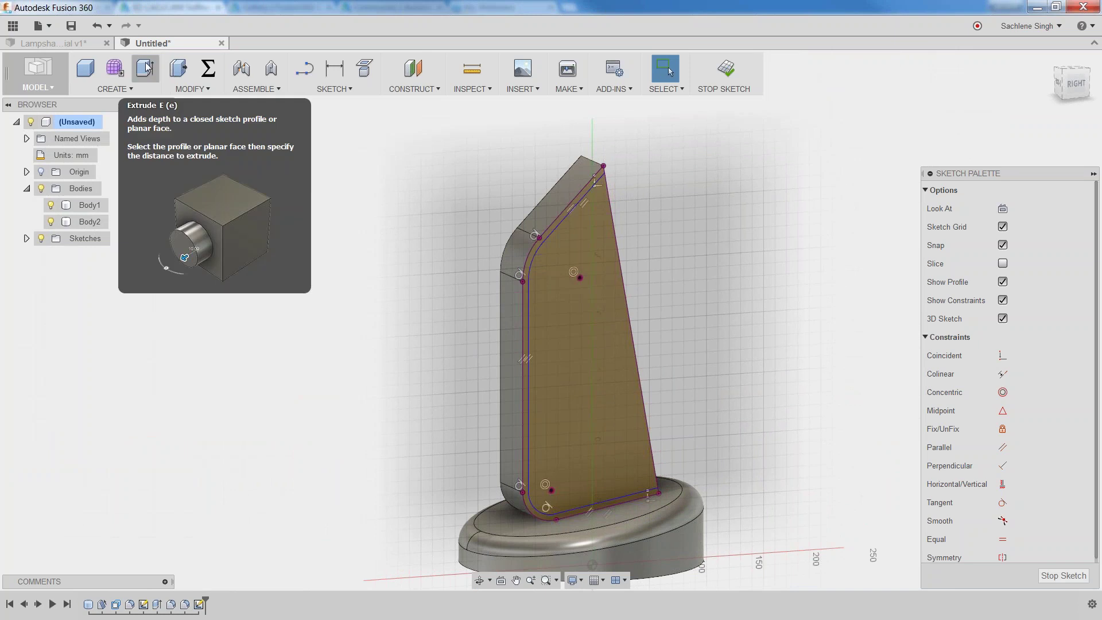
click(146, 69)
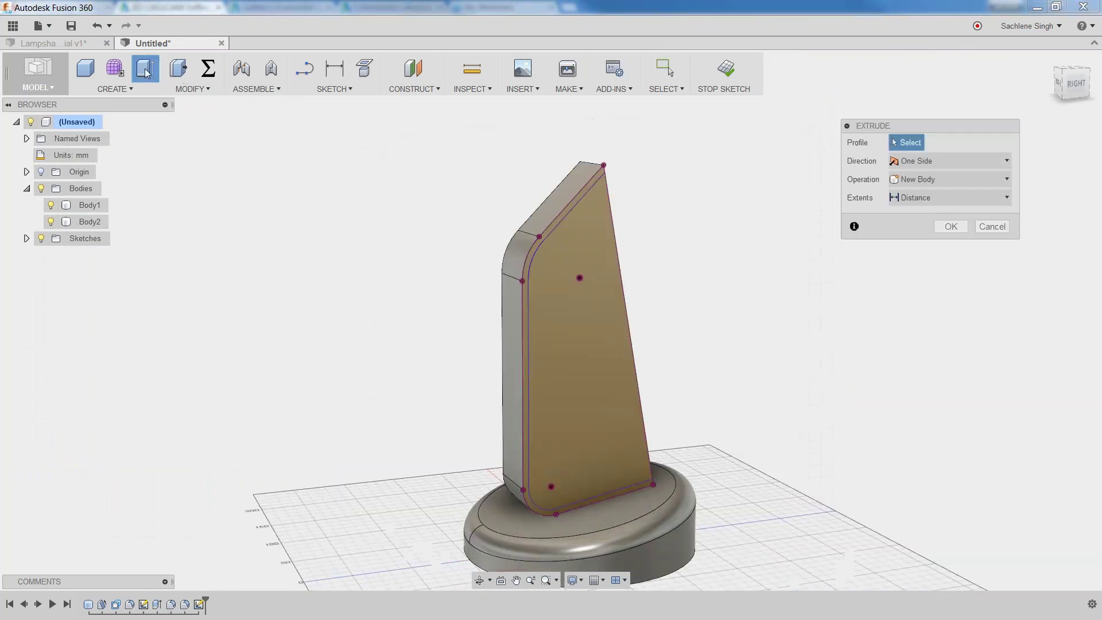
click(588, 363)
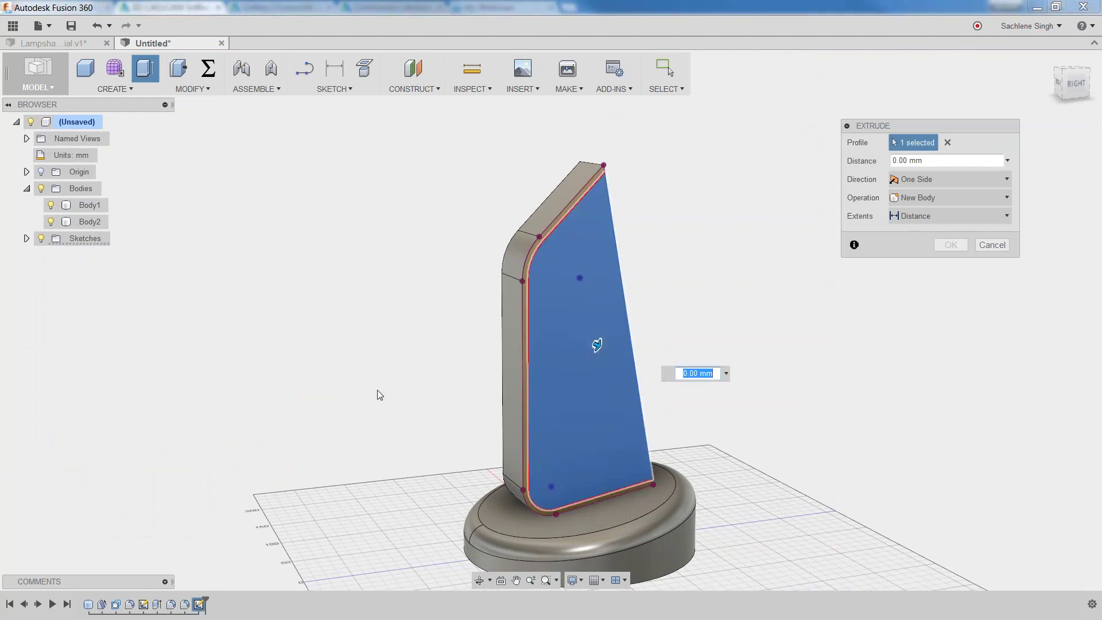
shift+middle_drag(388, 388, 516, 380)
drag(600, 361, 650, 372)
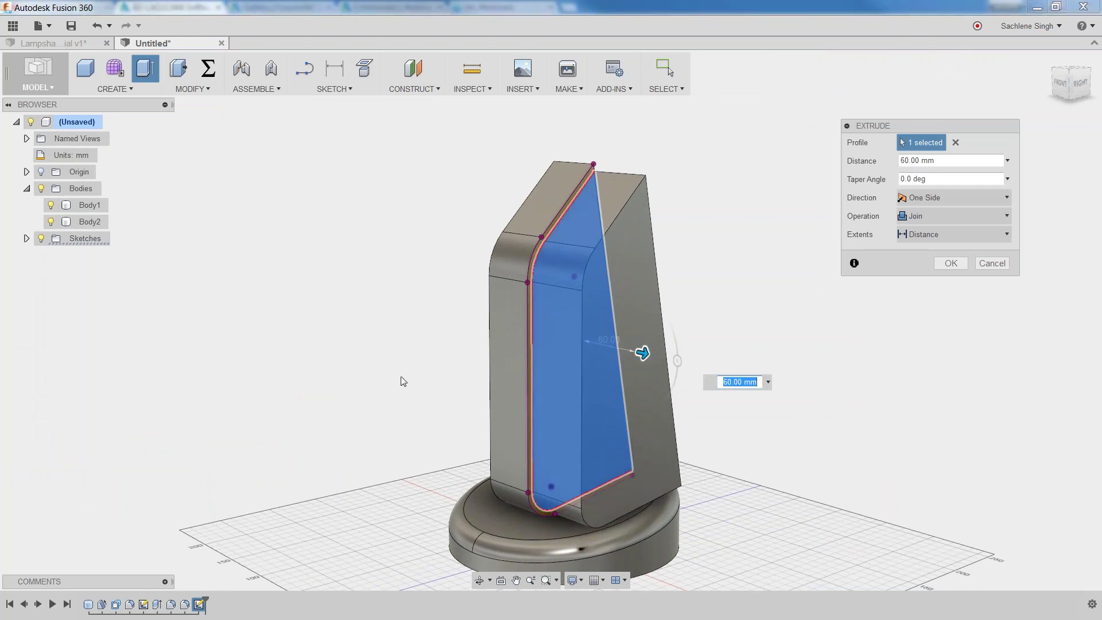
mouse_move(403, 381)
shift+middle_down()
mouse_move(465, 346)
mouse_move(401, 373)
shift+middle_up()
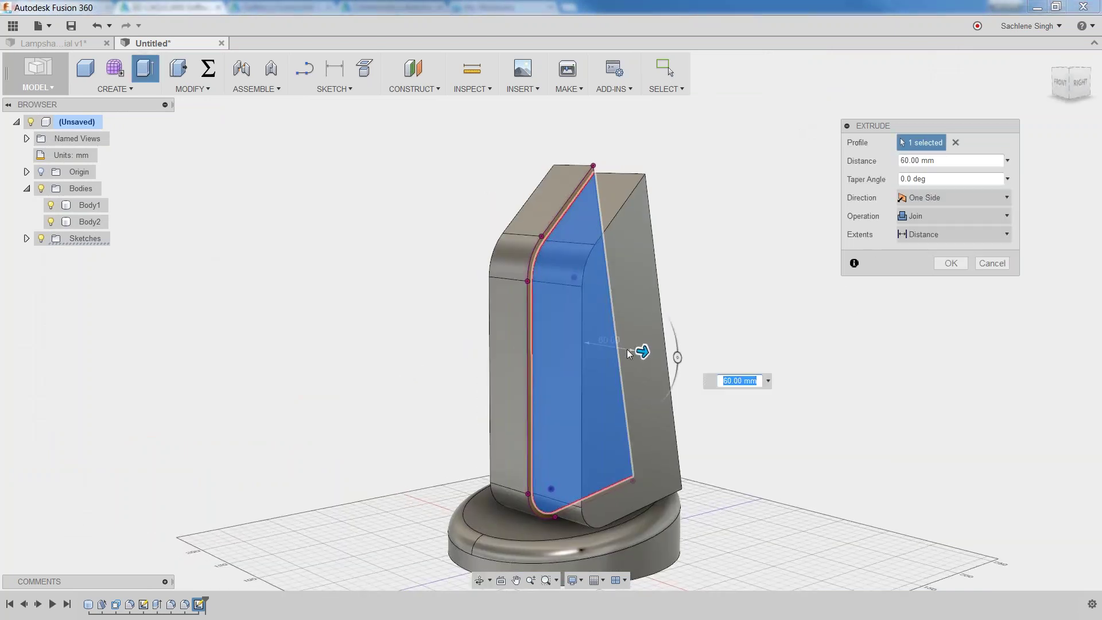
drag(643, 352, 521, 338)
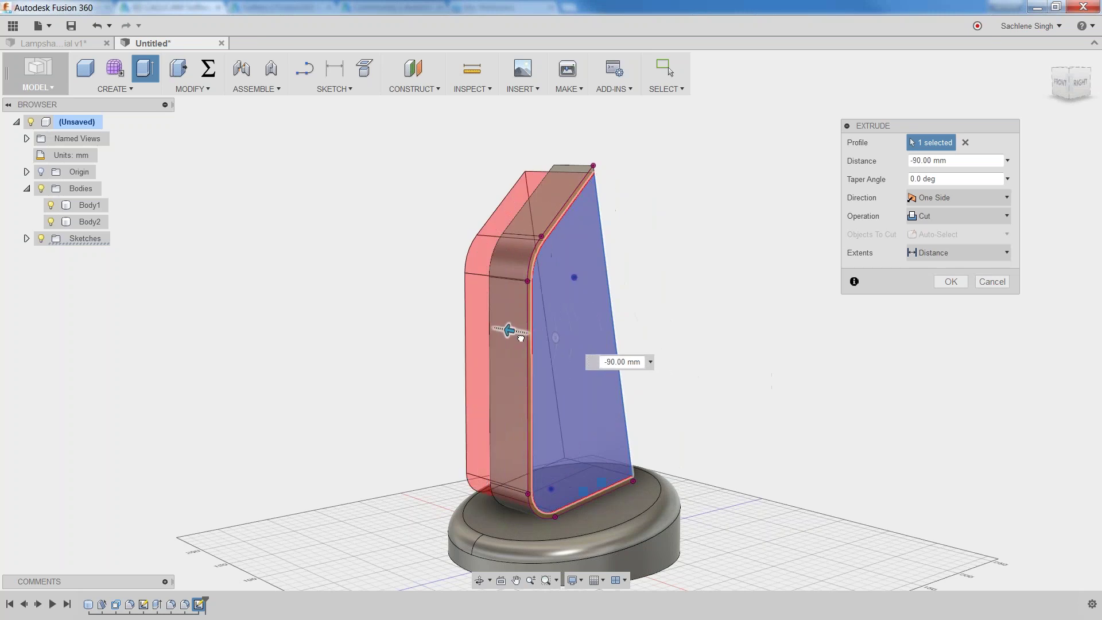
mouse_move(371, 359)
shift+middle_down()
mouse_move(442, 359)
mouse_move(376, 354)
shift+middle_up()
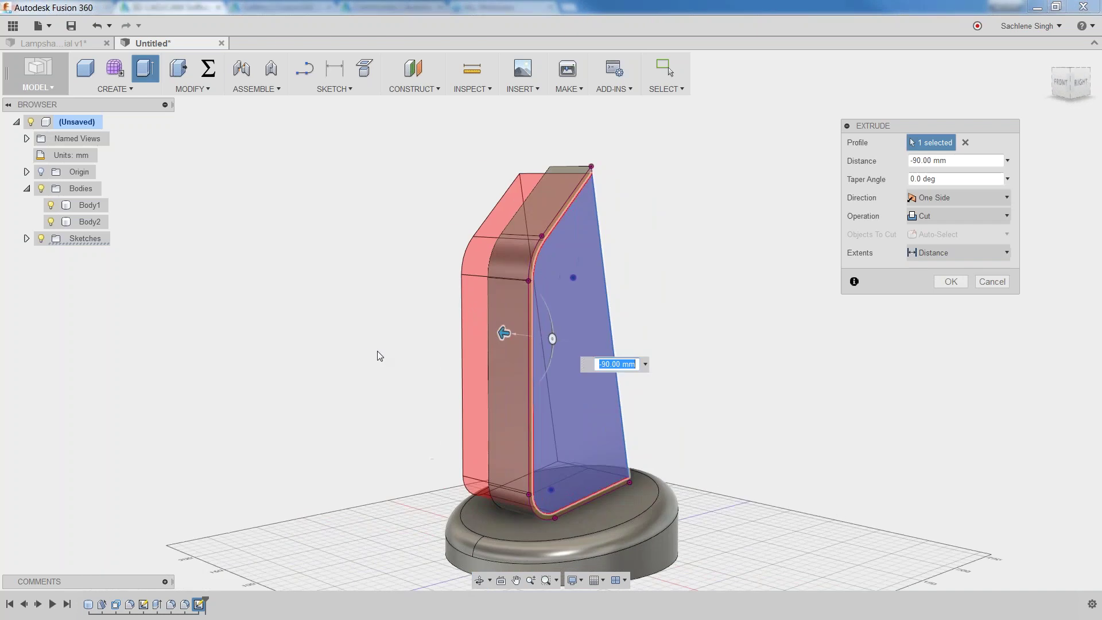
Extrude the inner side profile of the upright body as a cut with a distance of -50 mm.
drag(501, 333, 454, 326)
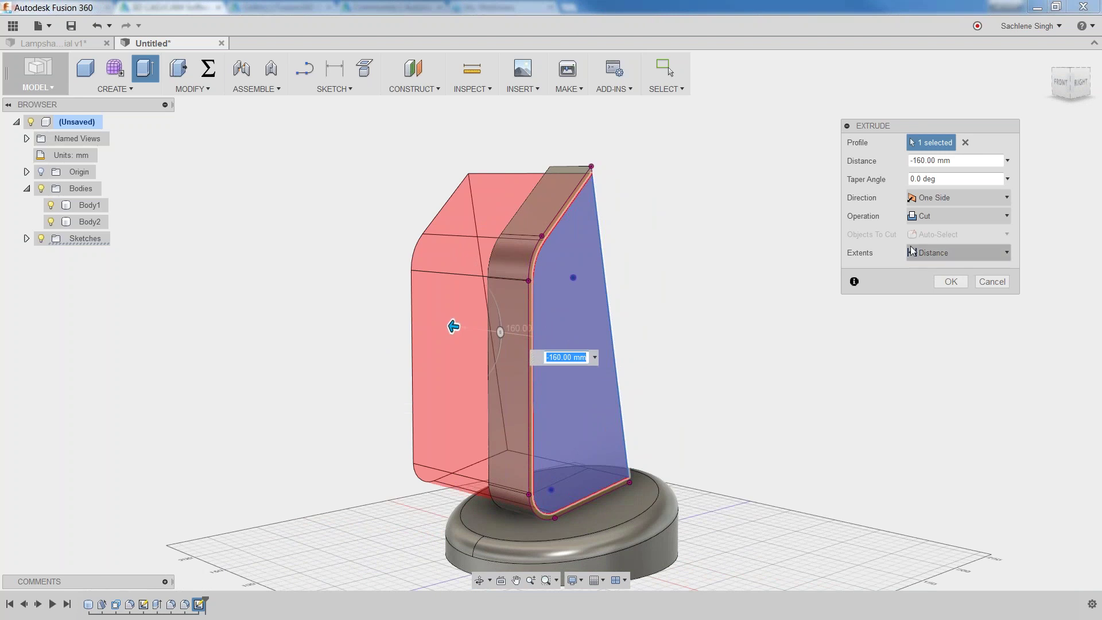
shift+middle_drag(436, 287, 519, 155)
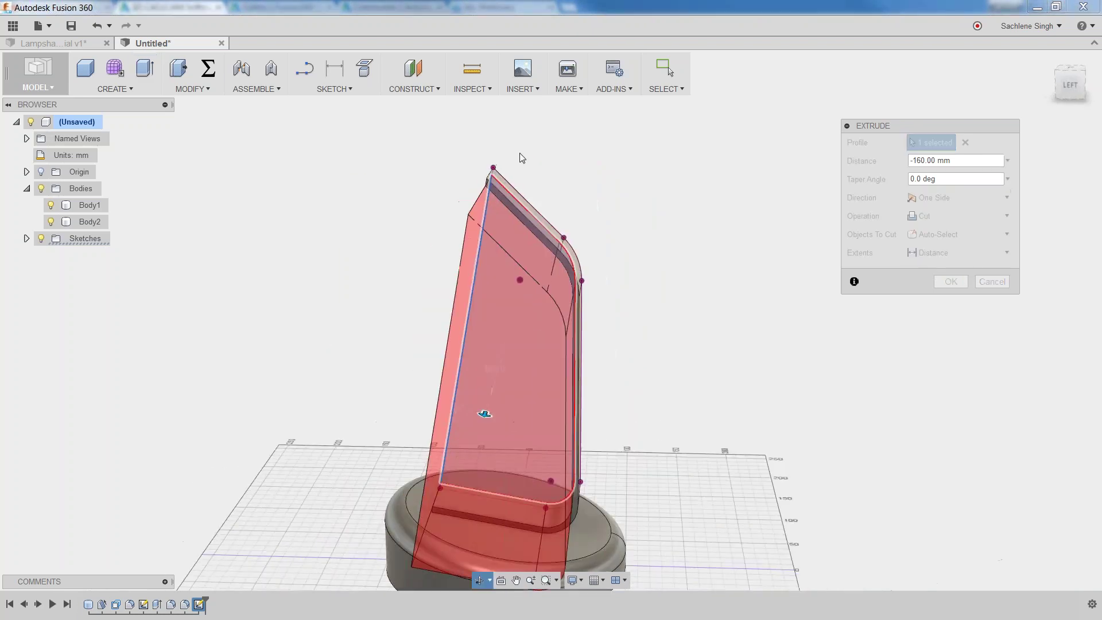
text(-50)
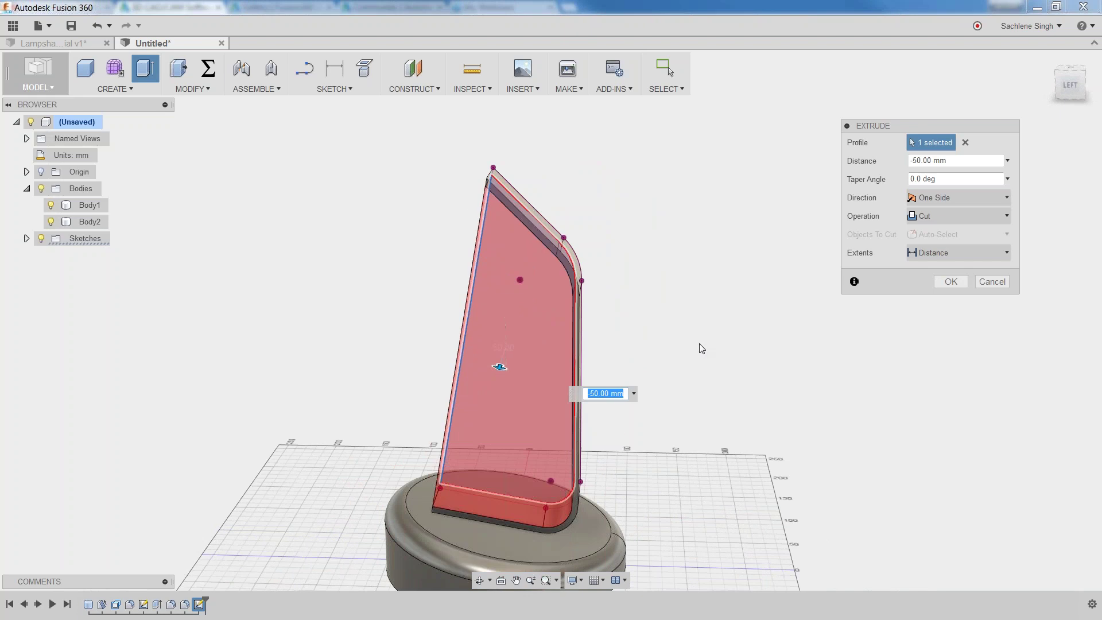
shift+middle_drag(701, 346, 558, 332)
scroll(680, 434, down, 3)
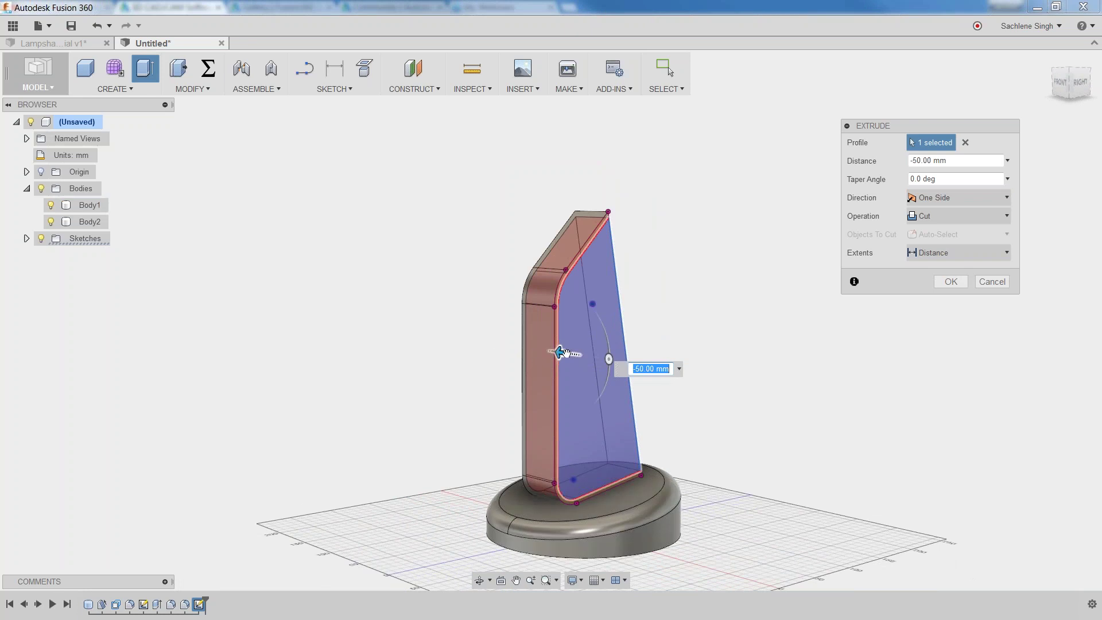
shift+middle_drag(475, 371, 551, 367)
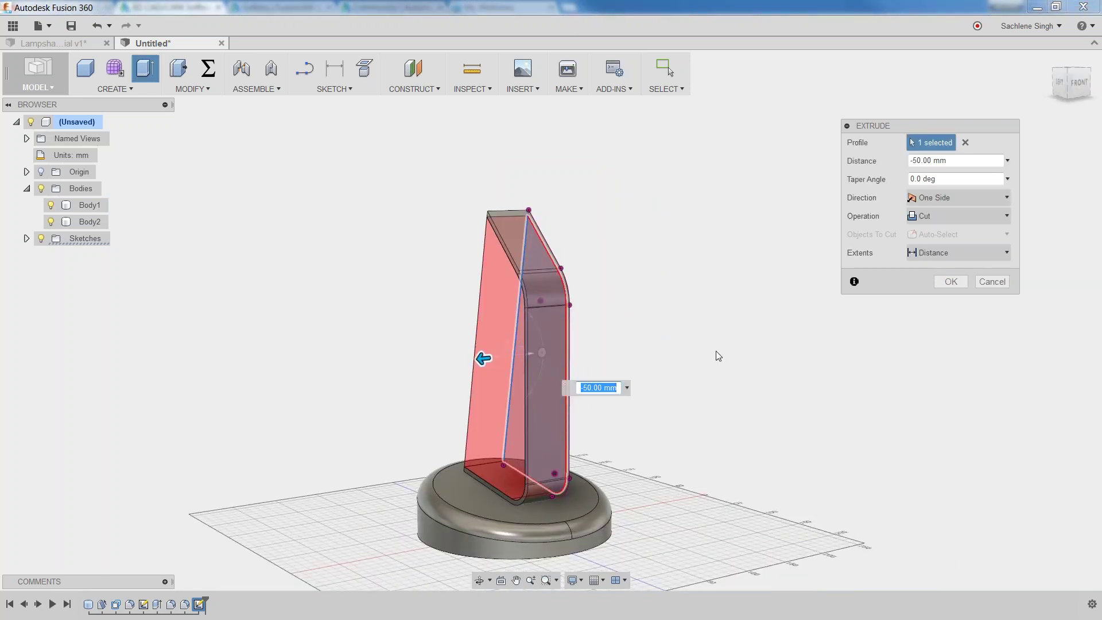
shift+middle_drag(679, 359, 652, 357)
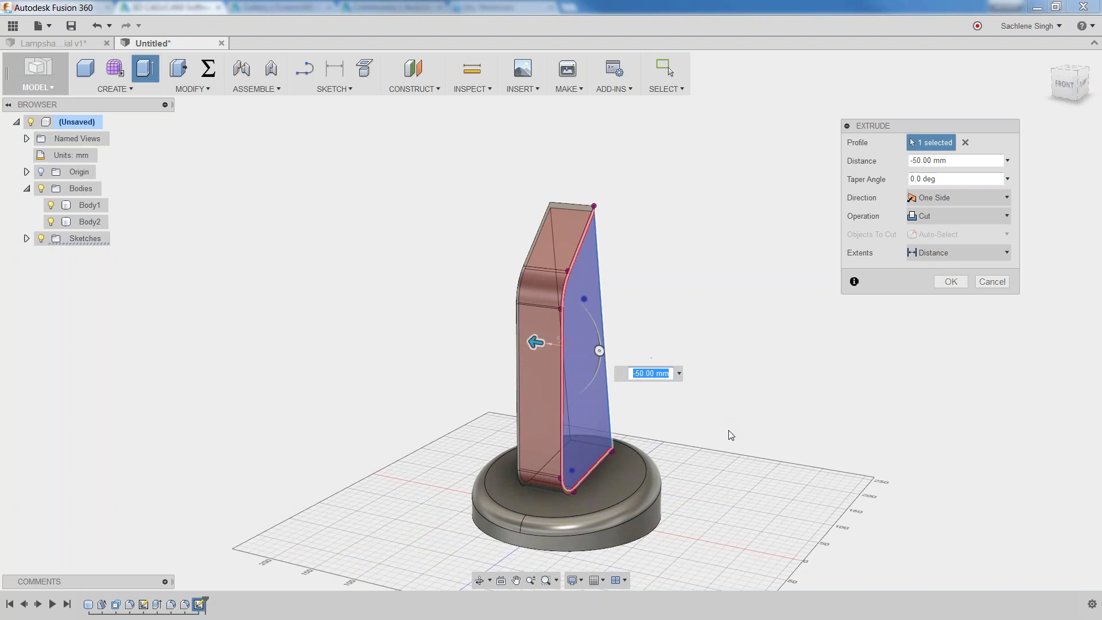
shift+middle_drag(729, 435, 677, 429)
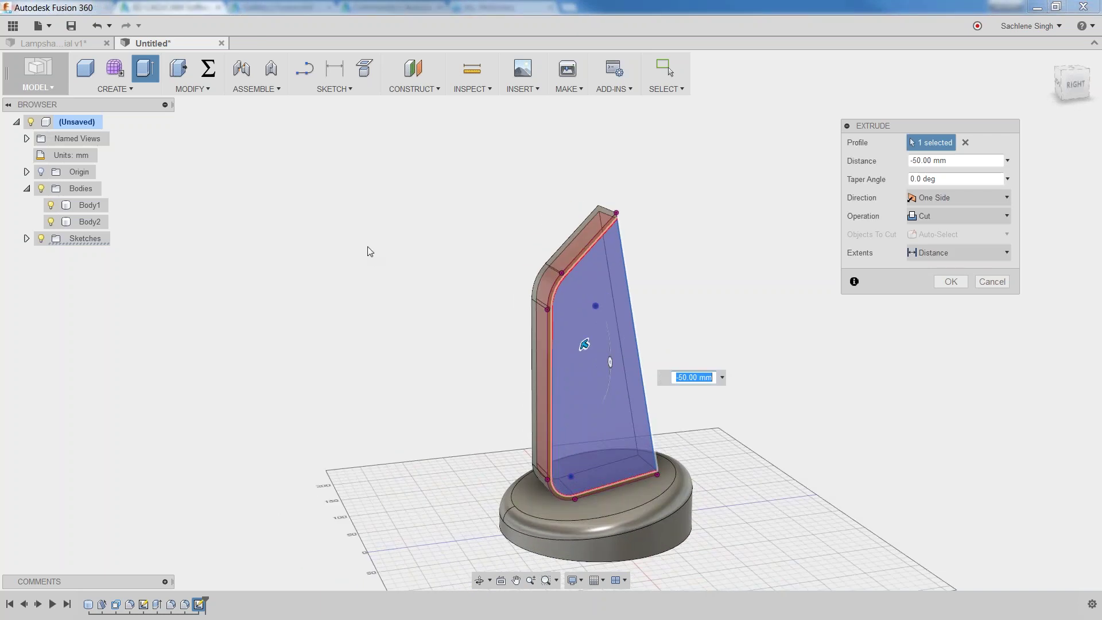
shift+middle_drag(539, 409, 420, 395)
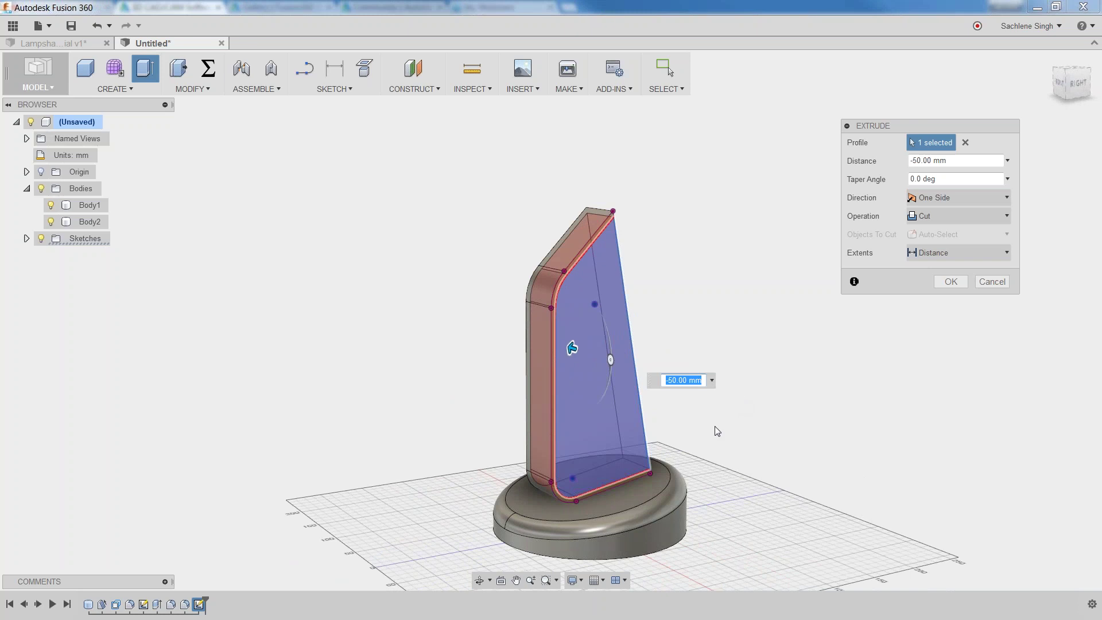
right_click(764, 408)
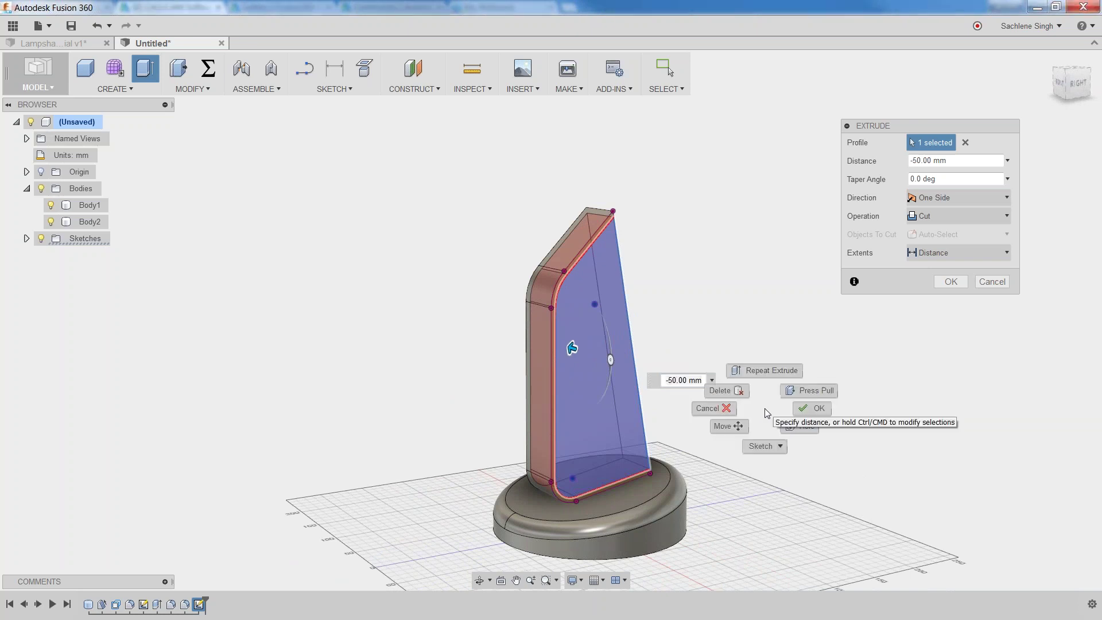
click(818, 408)
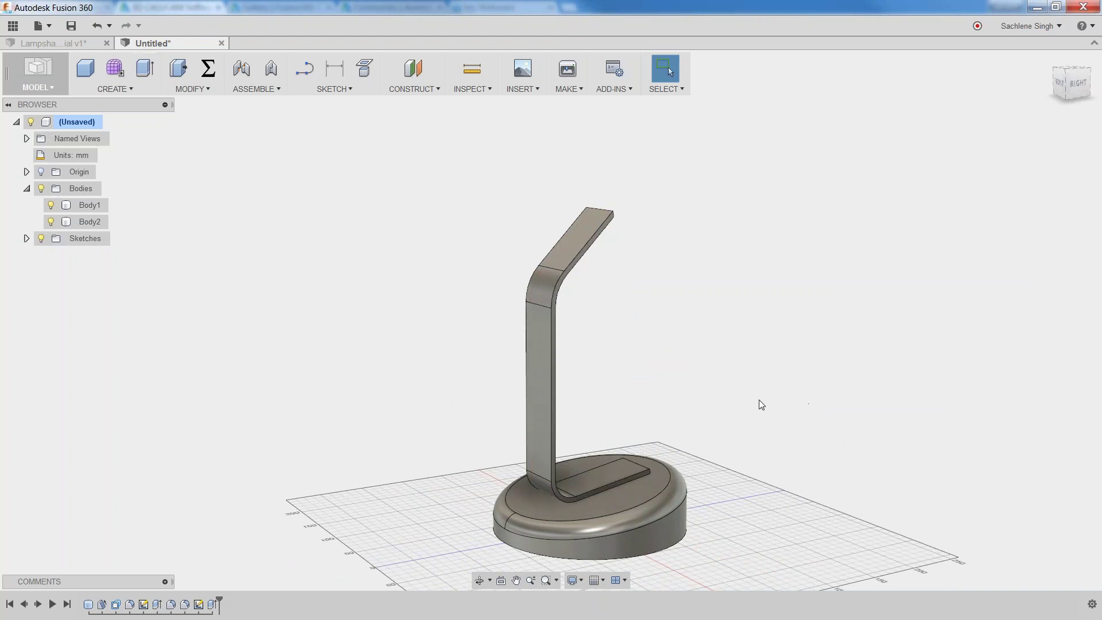
Sketch on the bent arm's side face a line about 5.8 mm long from the tip's lower corner to the arm's upper edge.
mouse_move(759, 400)
shift+middle_down()
mouse_move(752, 373)
mouse_move(807, 391)
mouse_move(768, 389)
mouse_move(769, 369)
mouse_move(763, 388)
mouse_move(738, 386)
mouse_move(776, 384)
mouse_move(750, 384)
shift+middle_up()
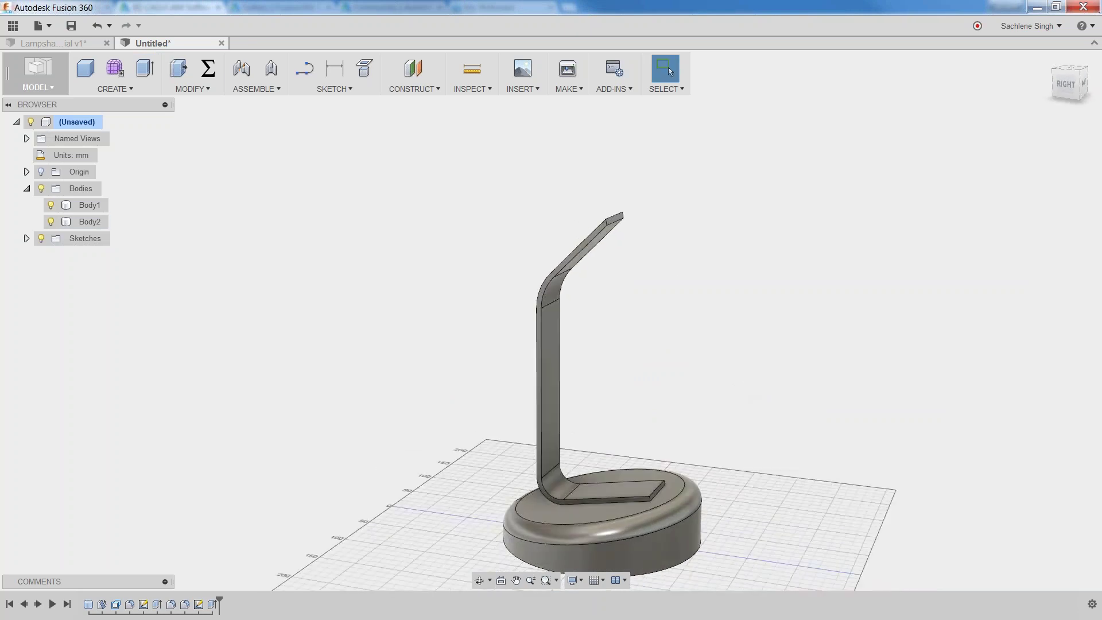
shift+middle_drag(601, 260, 699, 268)
scroll(654, 217, up, 5)
scroll(653, 215, up, 3)
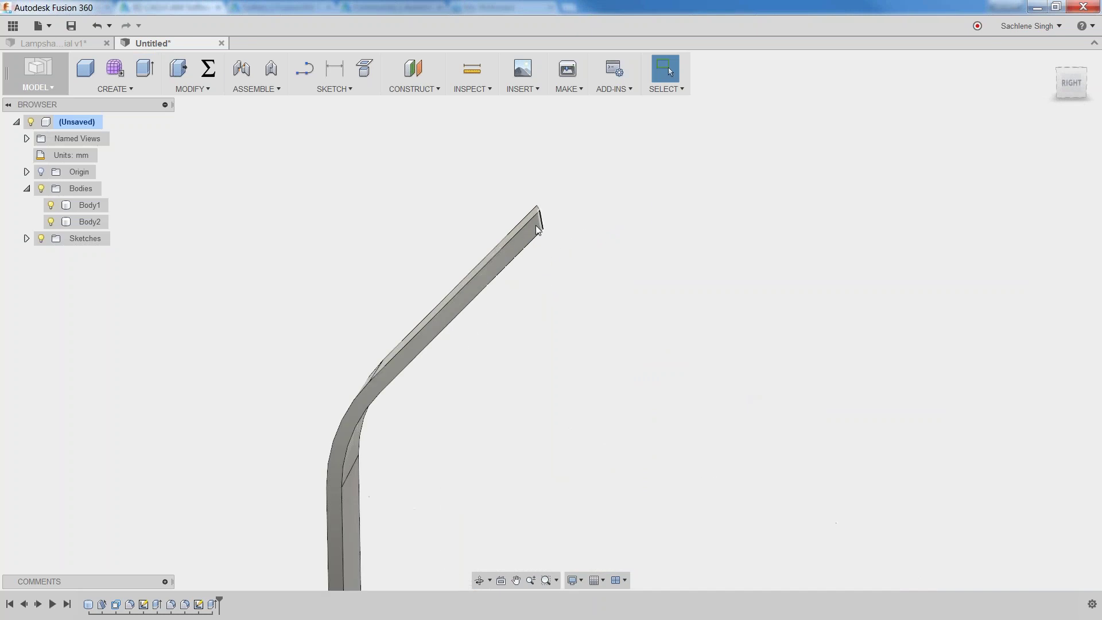
click(526, 232)
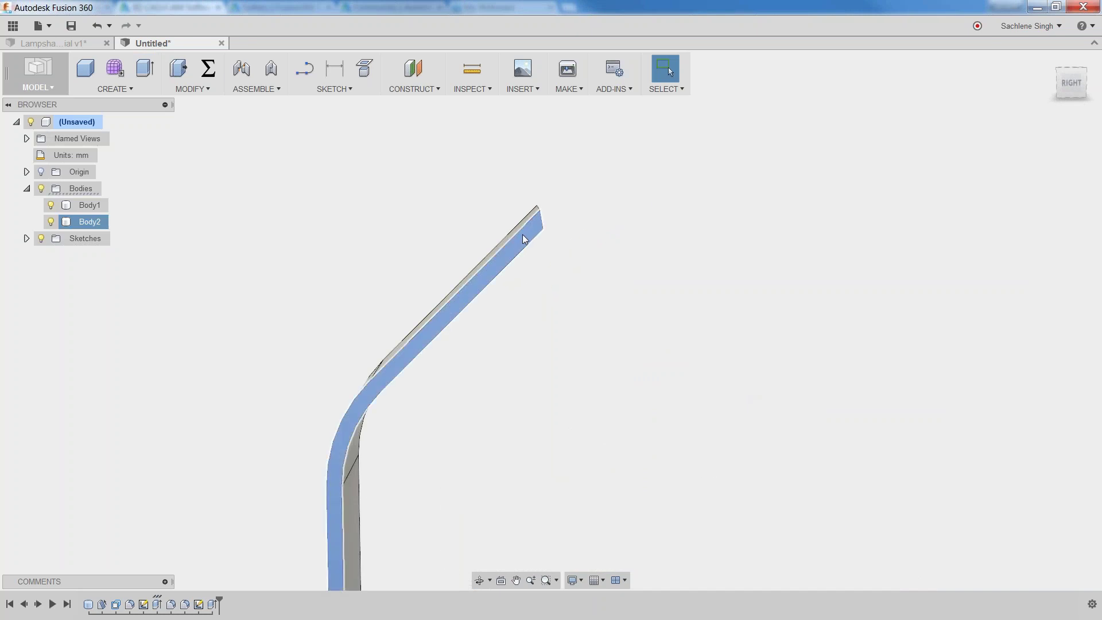
right_click(523, 239)
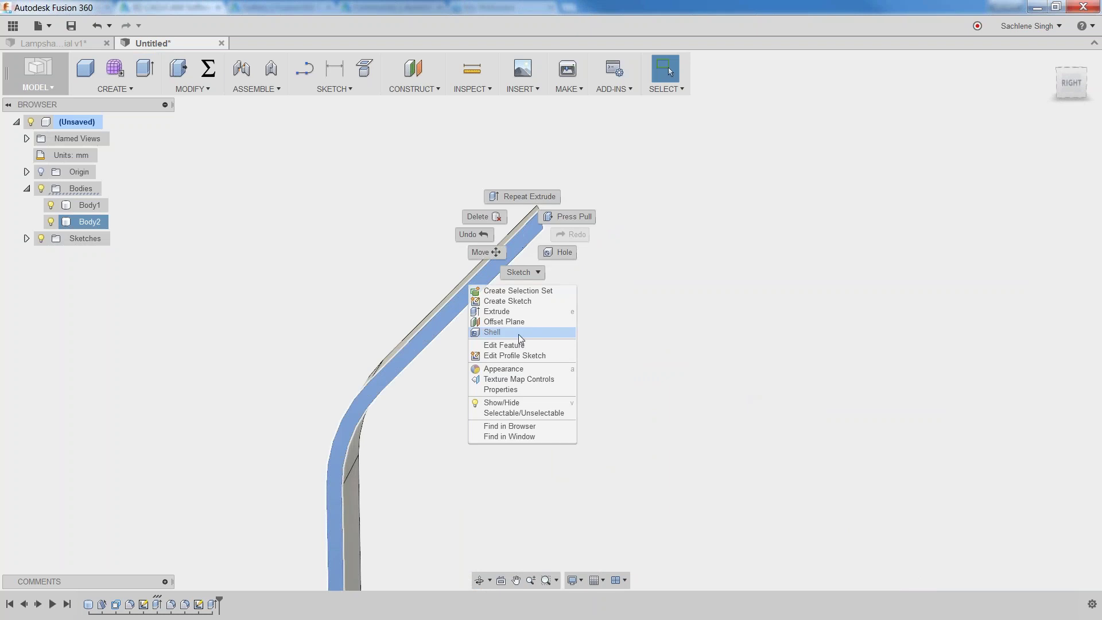
click(508, 301)
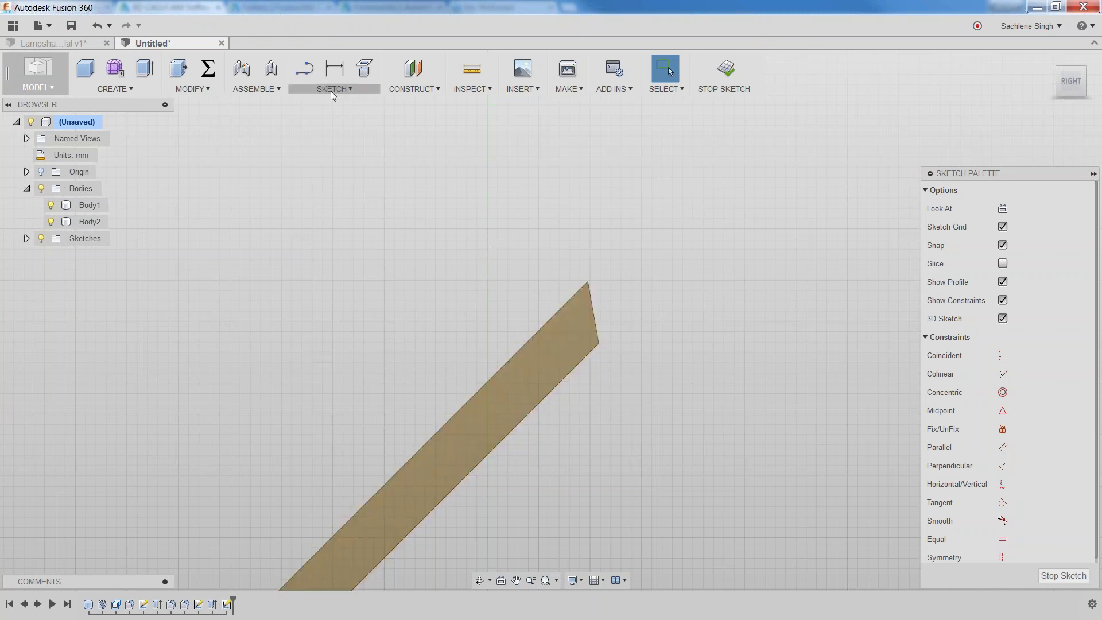
click(309, 73)
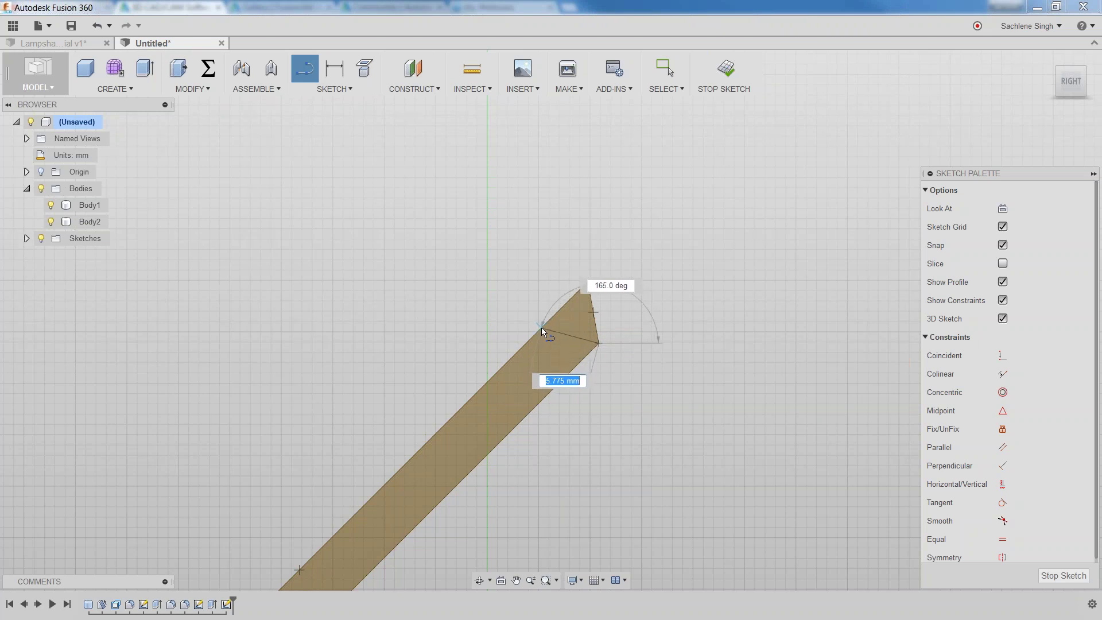
click(546, 325)
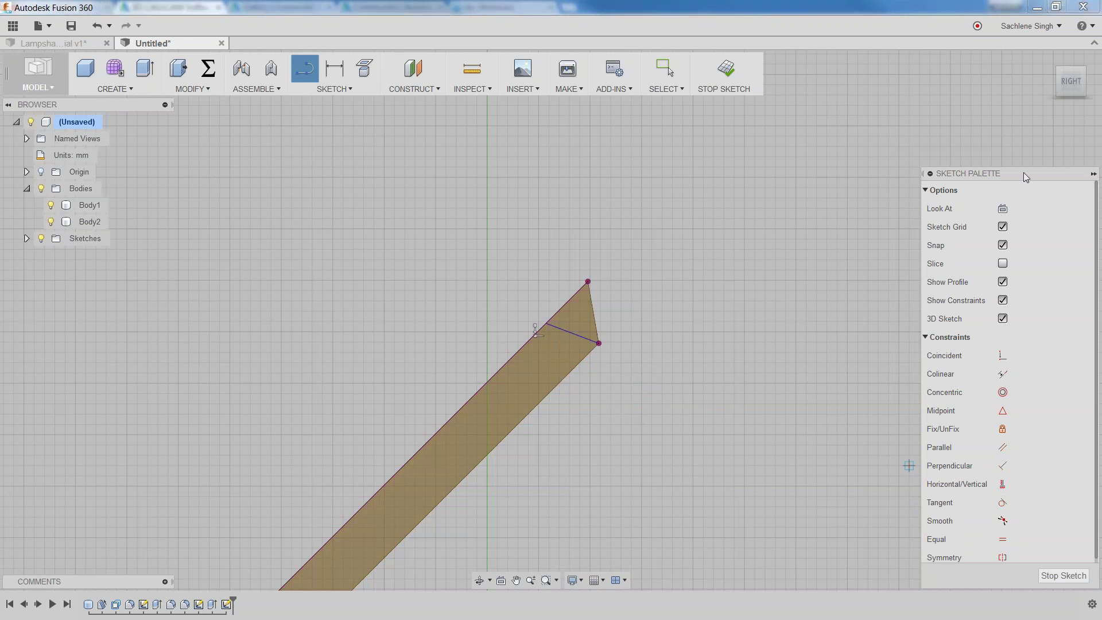
Constrain the sketched tip line perpendicular to the arm's upper edge.
drag(1025, 176, 1004, 127)
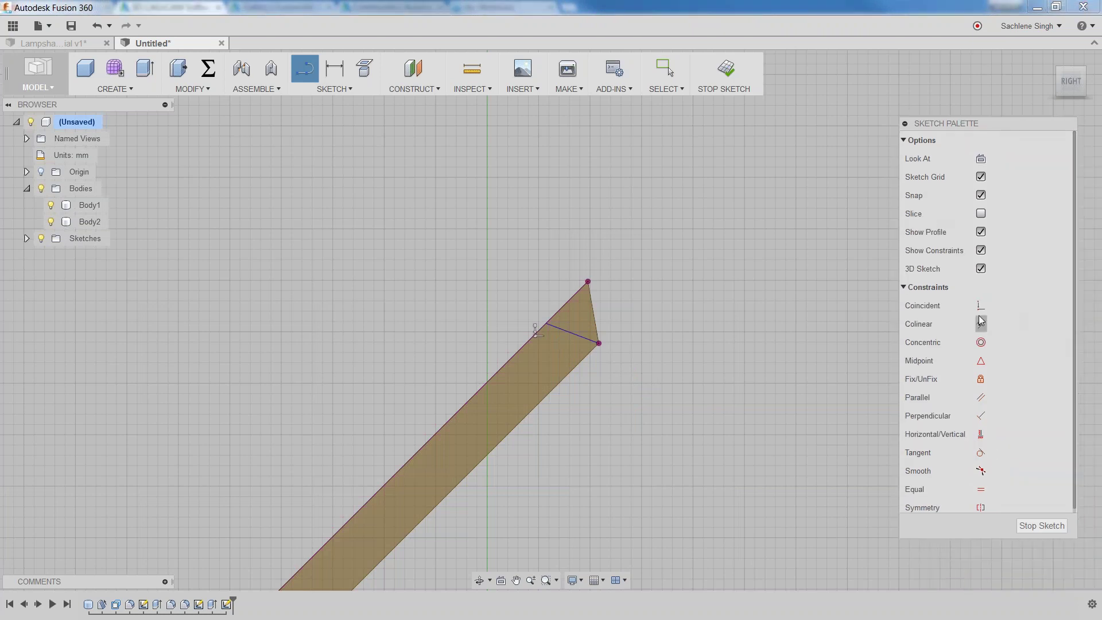
click(981, 415)
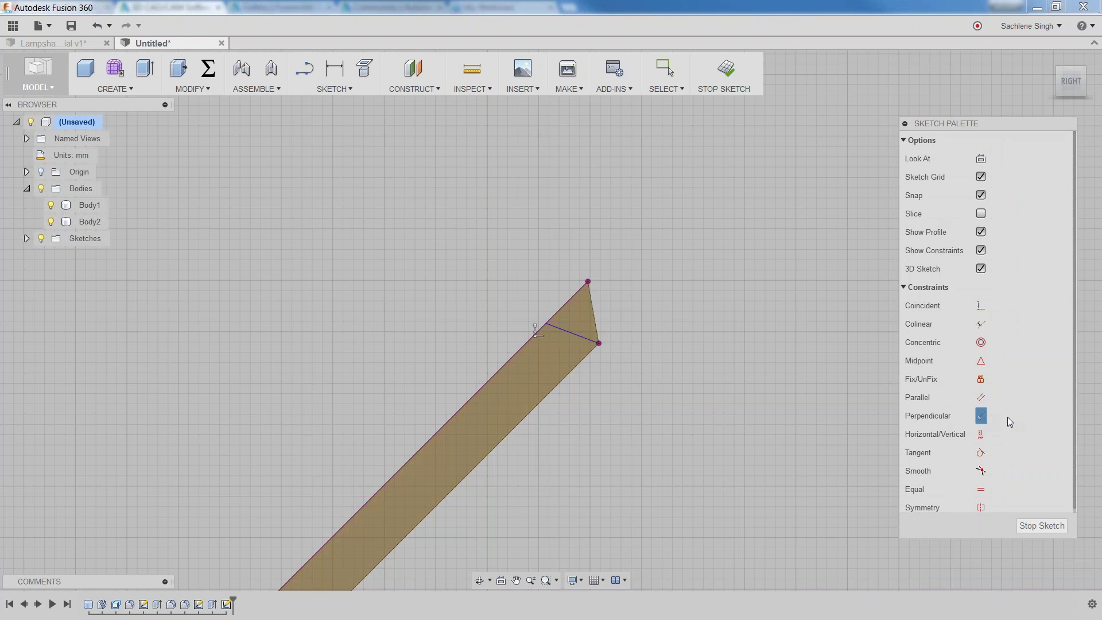
click(557, 328)
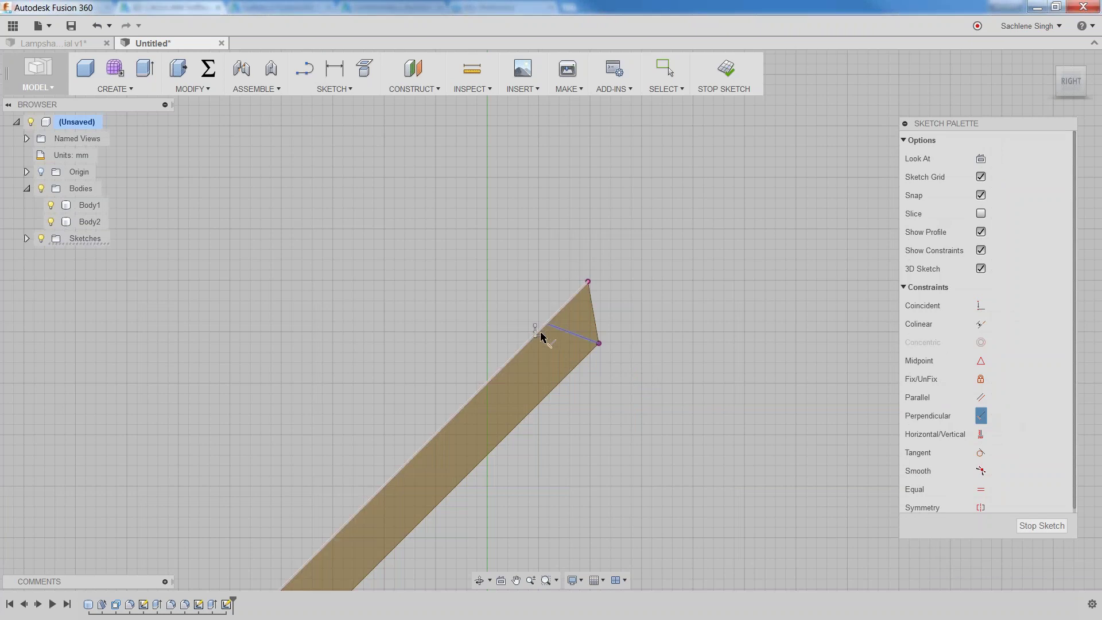
click(538, 338)
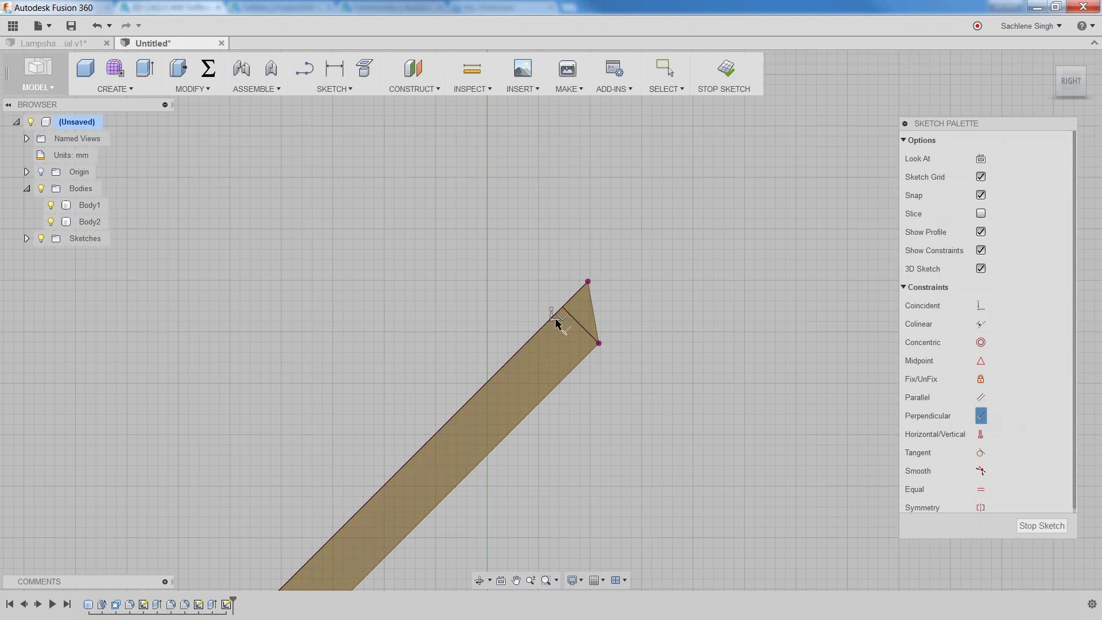
right_click(691, 426)
click(752, 424)
scroll(657, 438, down, 1)
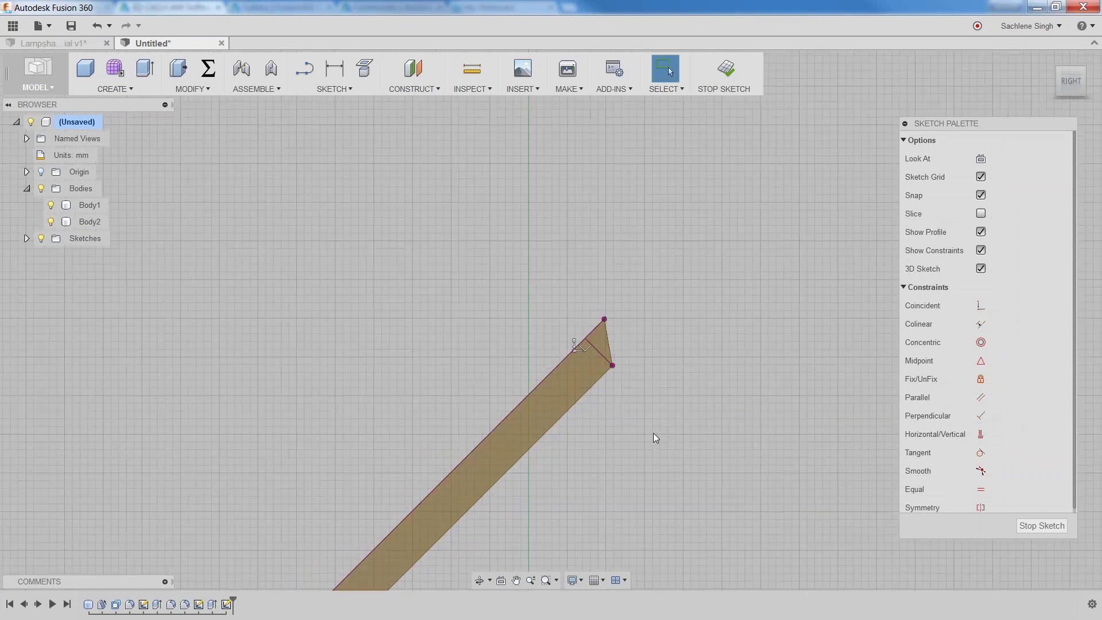
Extrude the triangular profile at the arm's tip as a cut with a distance of -50 mm to square off the end.
click(604, 345)
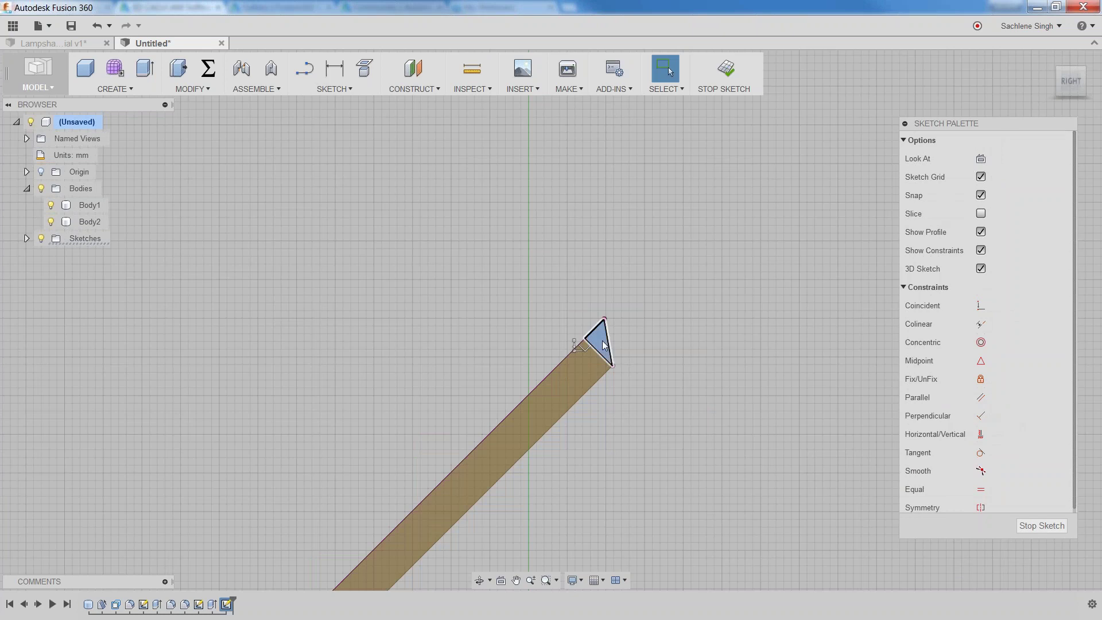
right_click(604, 345)
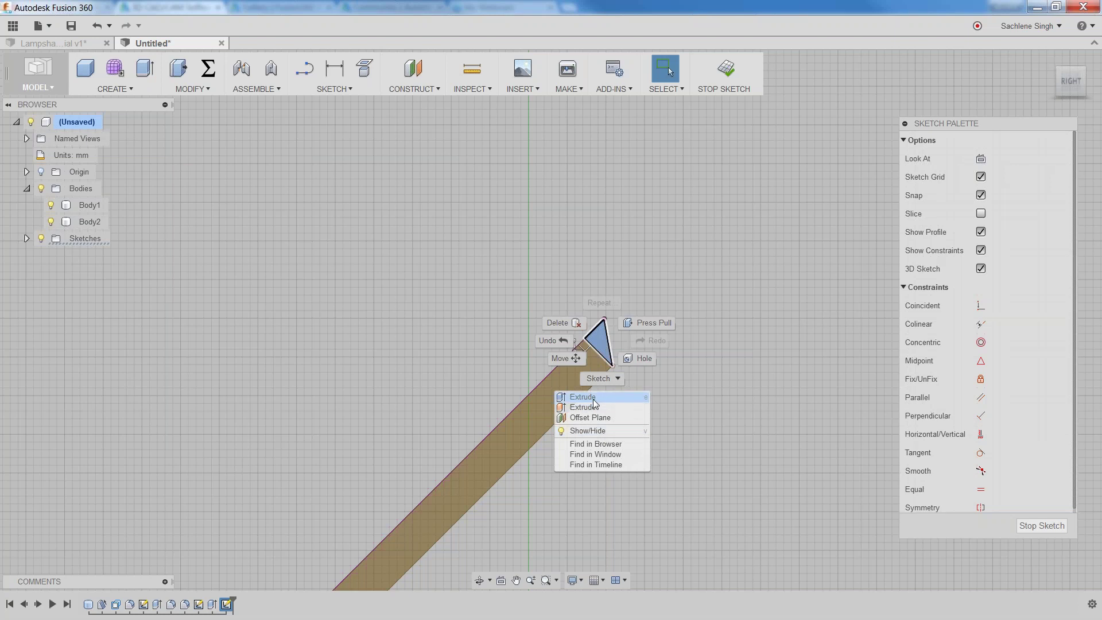
click(595, 411)
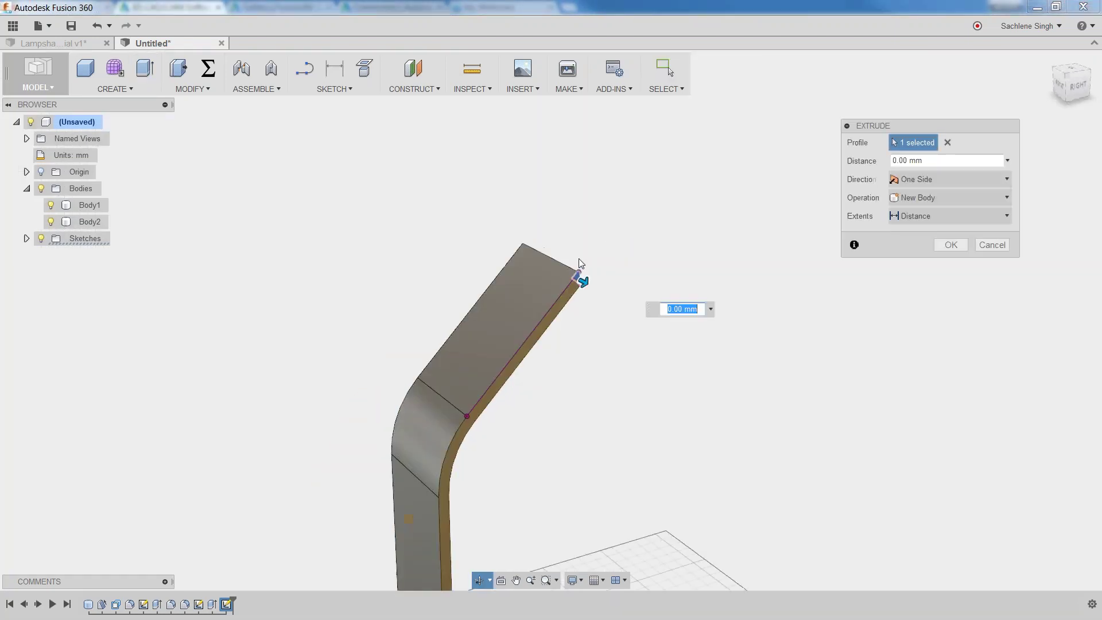
scroll(517, 244, up, 5)
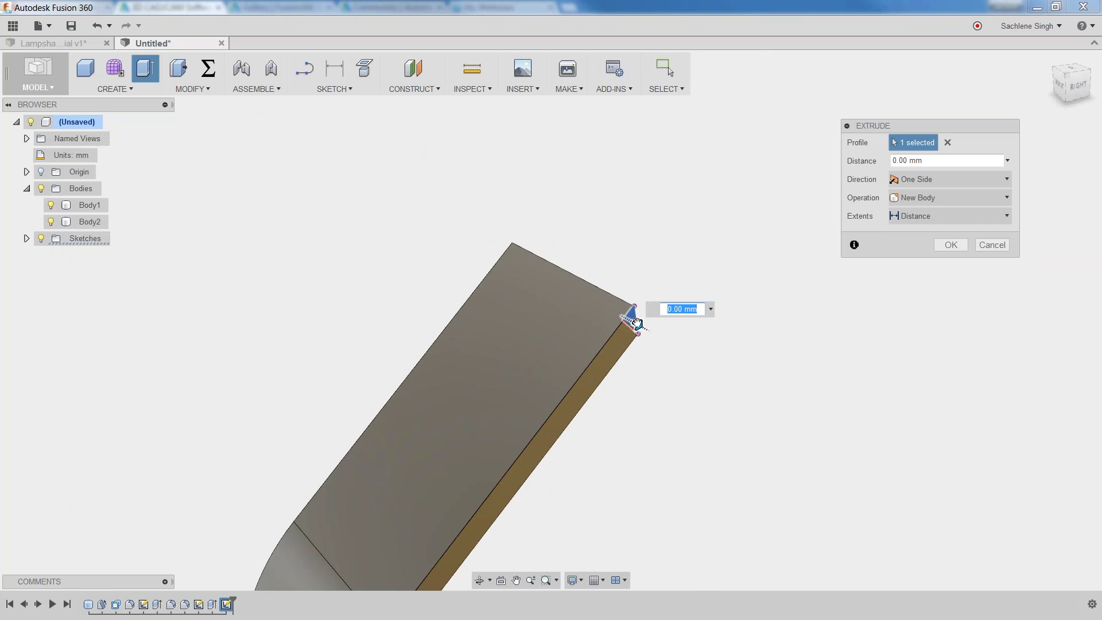
drag(630, 316, 479, 238)
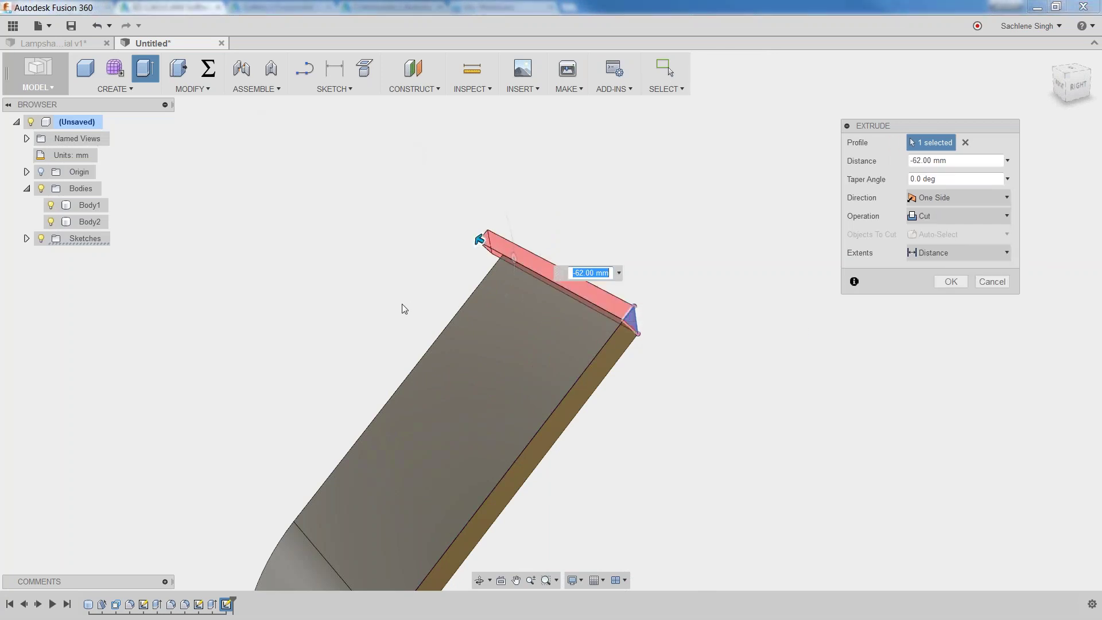
shift+middle_drag(480, 312, 476, 338)
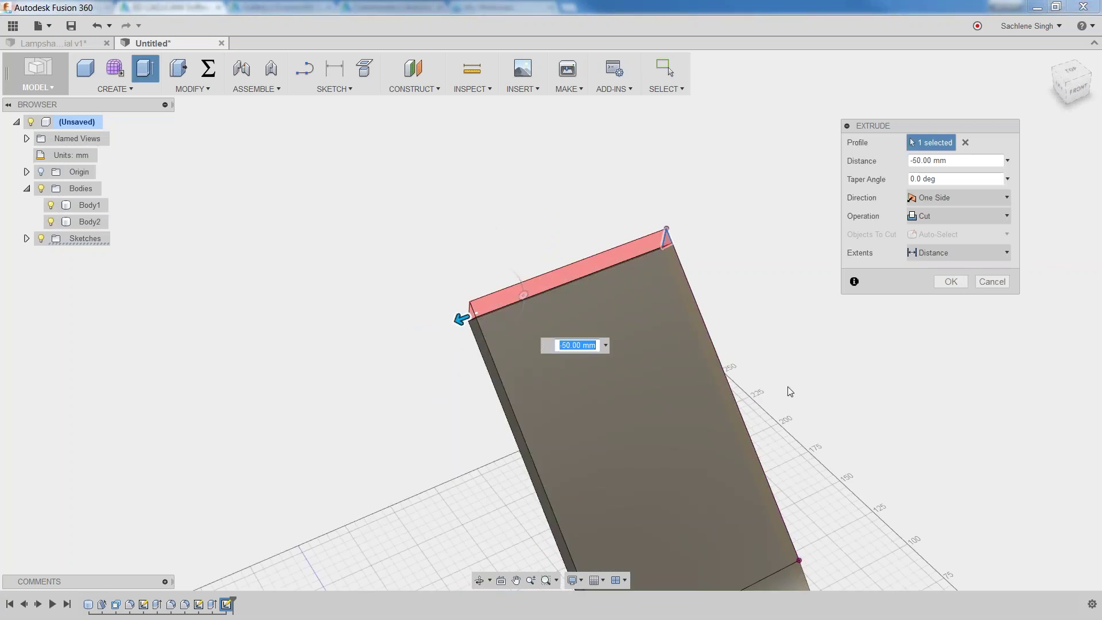
shift+middle_drag(789, 388, 746, 393)
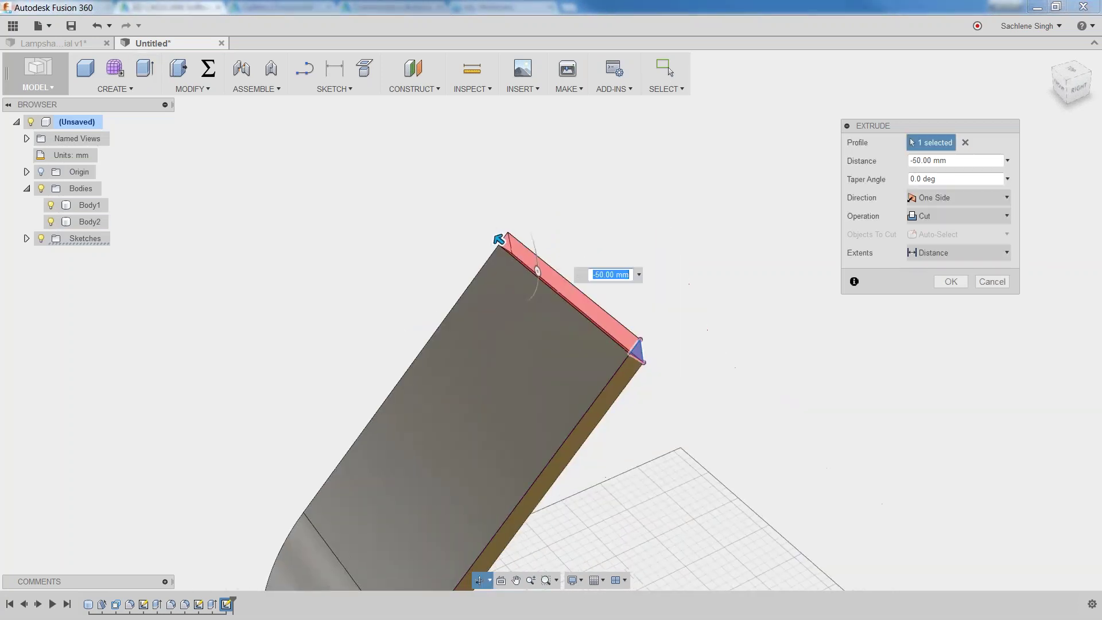
click(951, 282)
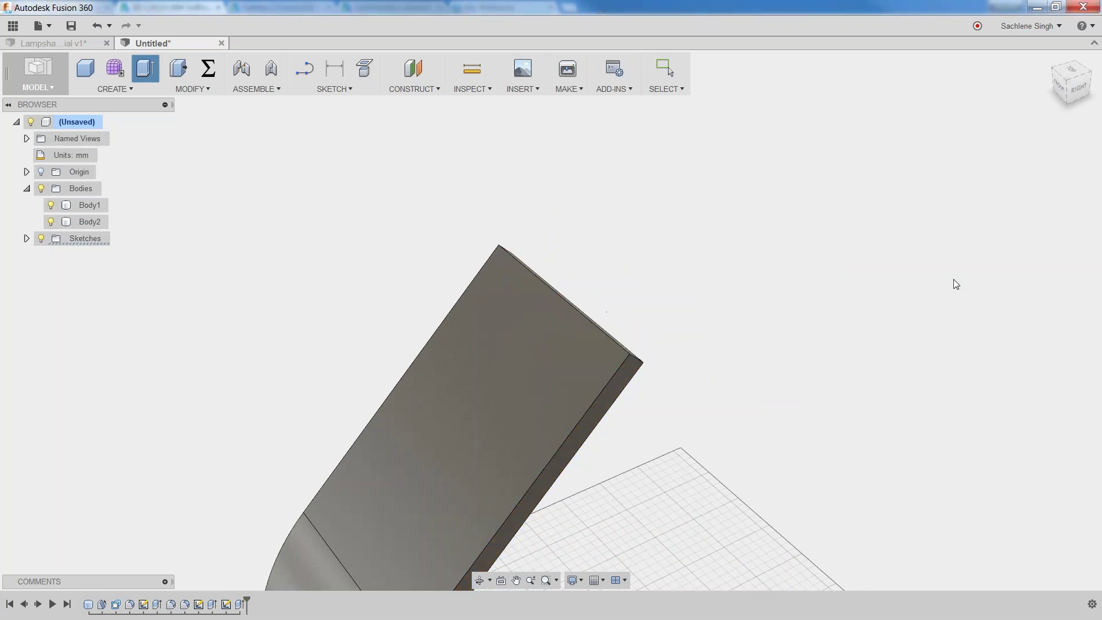
Examine the squared arm tip and the whole bent stand on its base from several angles.
scroll(602, 443, down, 2)
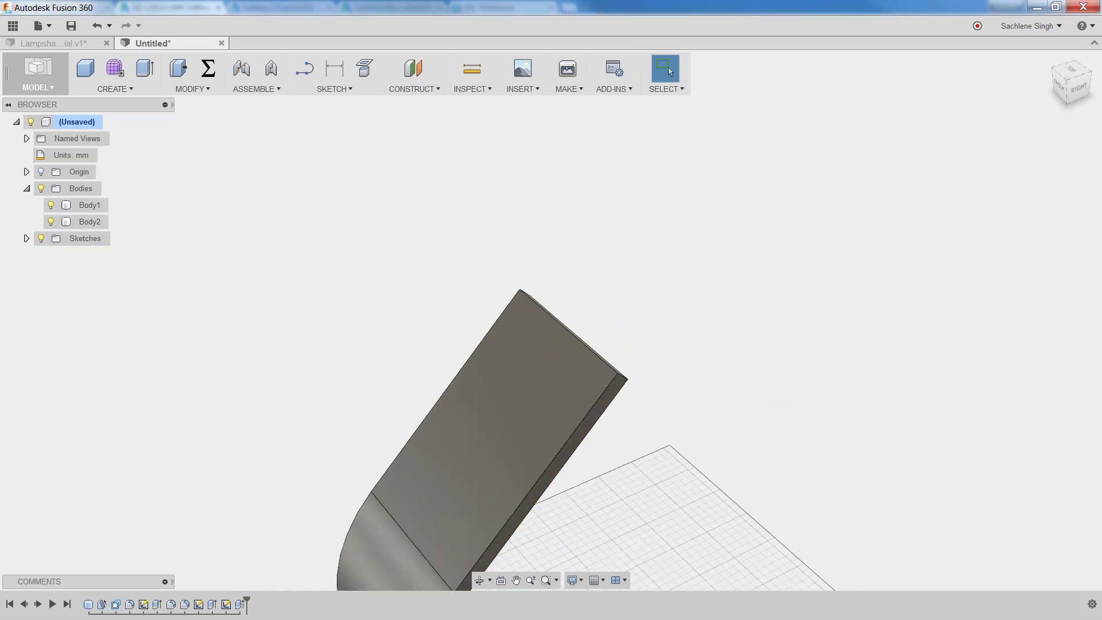
shift+middle_drag(602, 443, 637, 481)
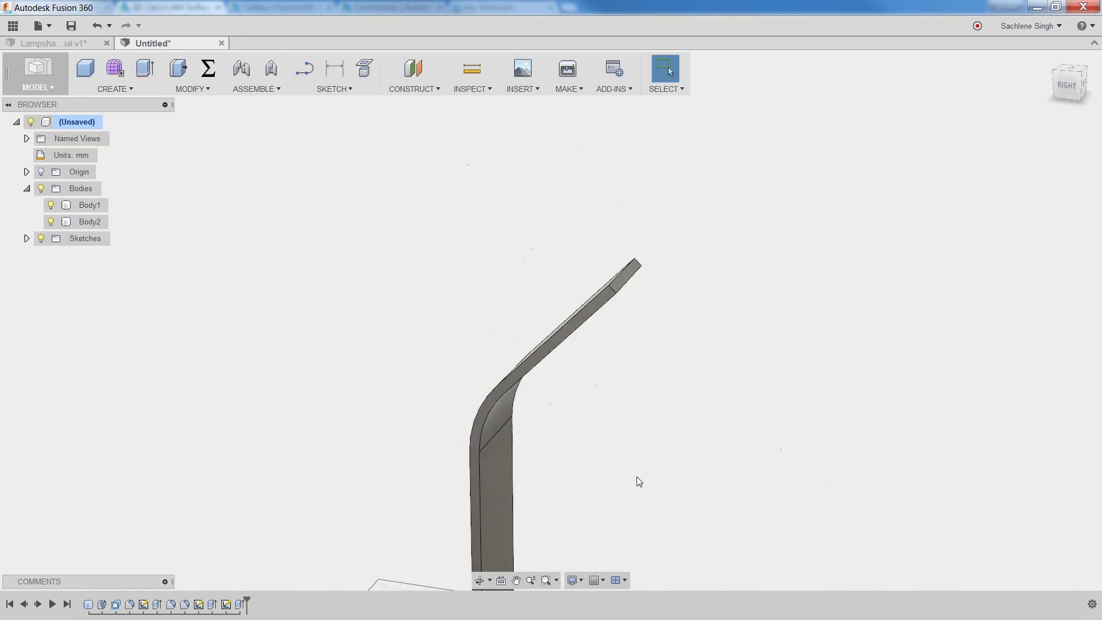
shift+middle_drag(697, 516, 625, 433)
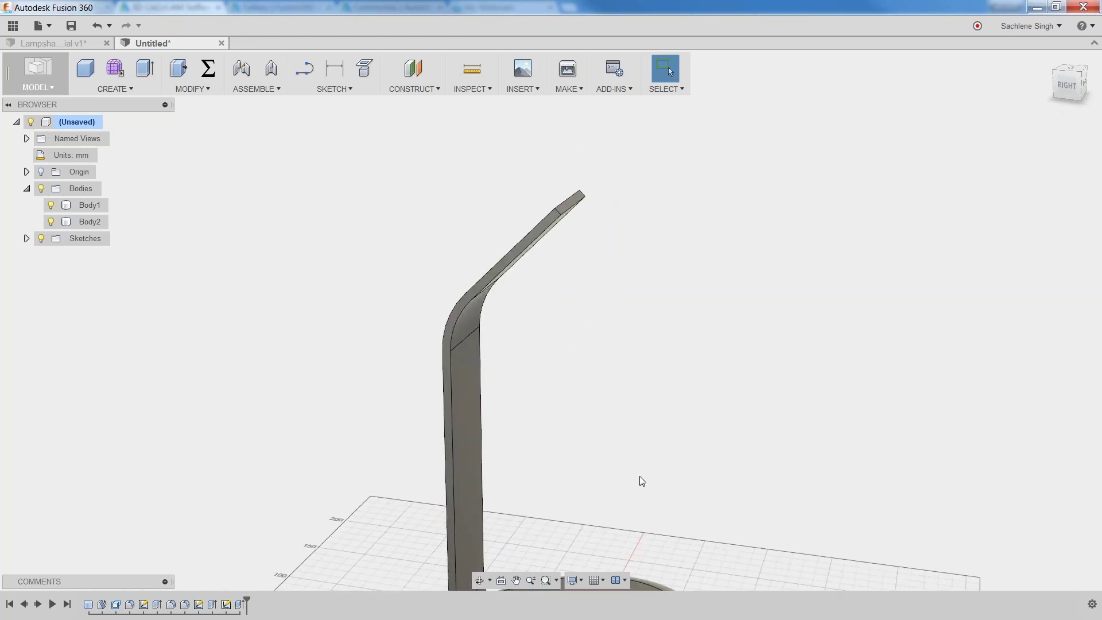
scroll(639, 480, up, 3)
middle_drag(639, 480, 595, 559)
key(Escape)
scroll(576, 381, down, 1)
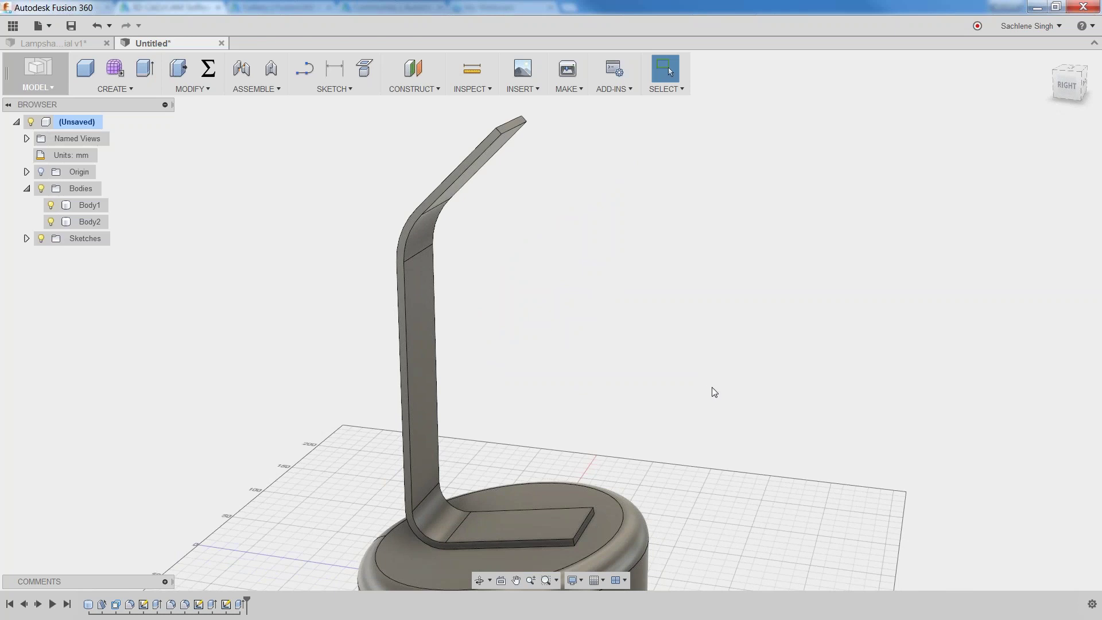
shift+middle_drag(712, 388, 689, 390)
key(Escape)
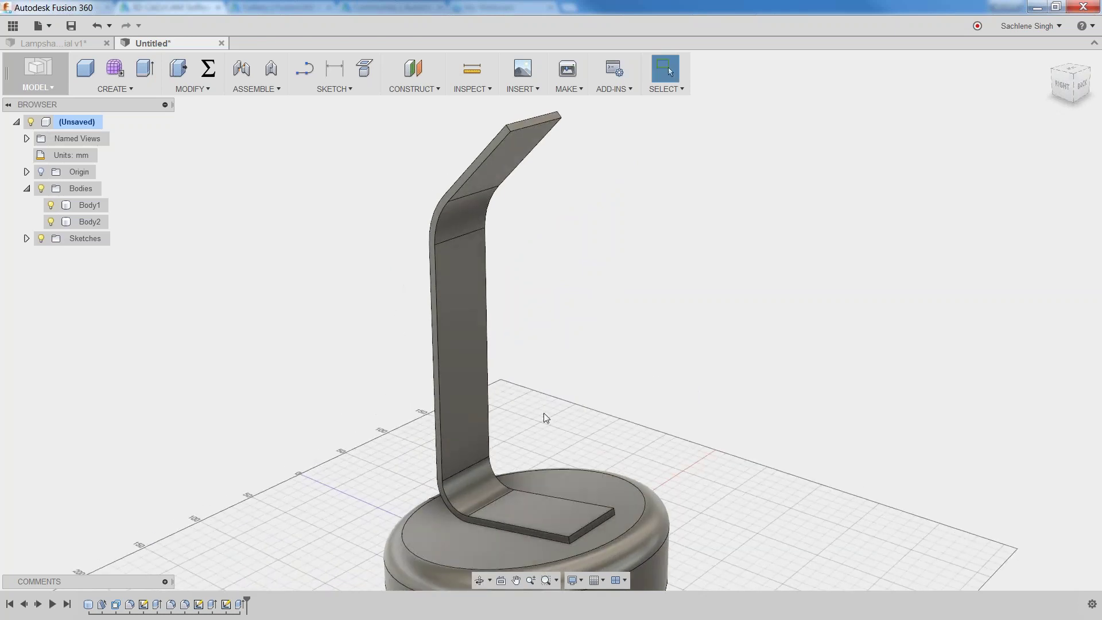
Fillet the two corner edges at the arm's foot and the two at its upper tip with a 25 mm radius.
click(204, 87)
click(200, 120)
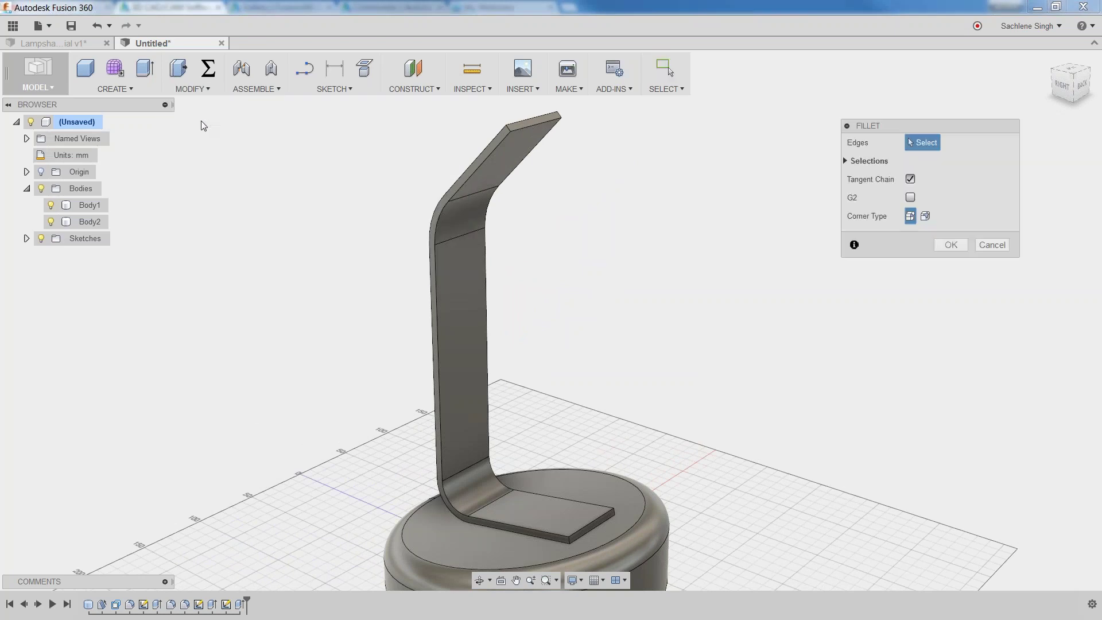
scroll(568, 540, up, 3)
click(569, 541)
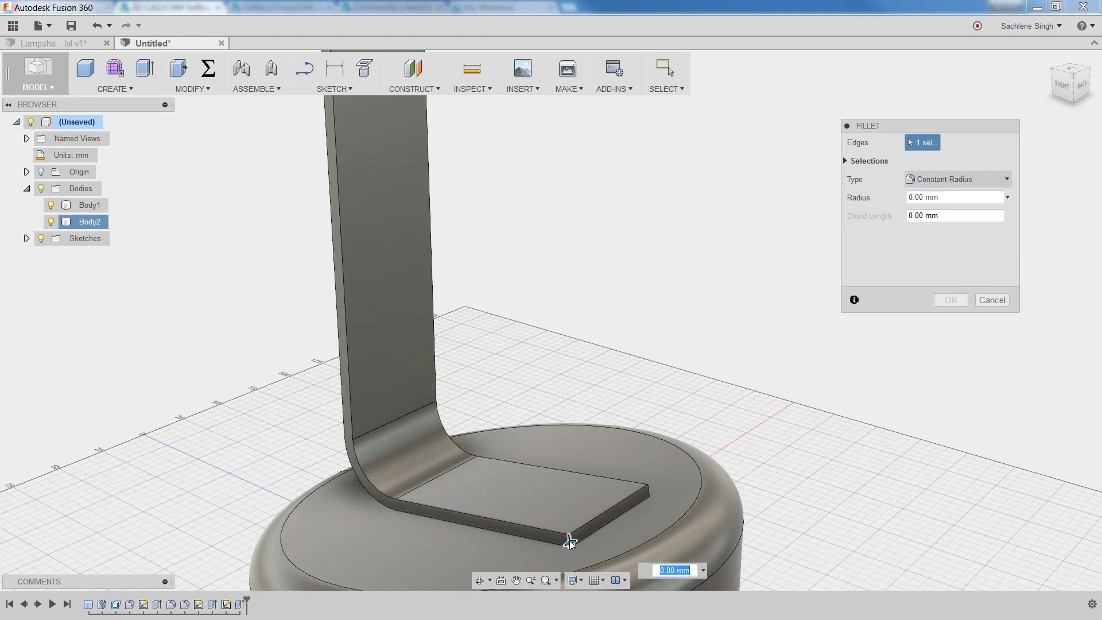
scroll(644, 481, up, 2)
click(638, 491)
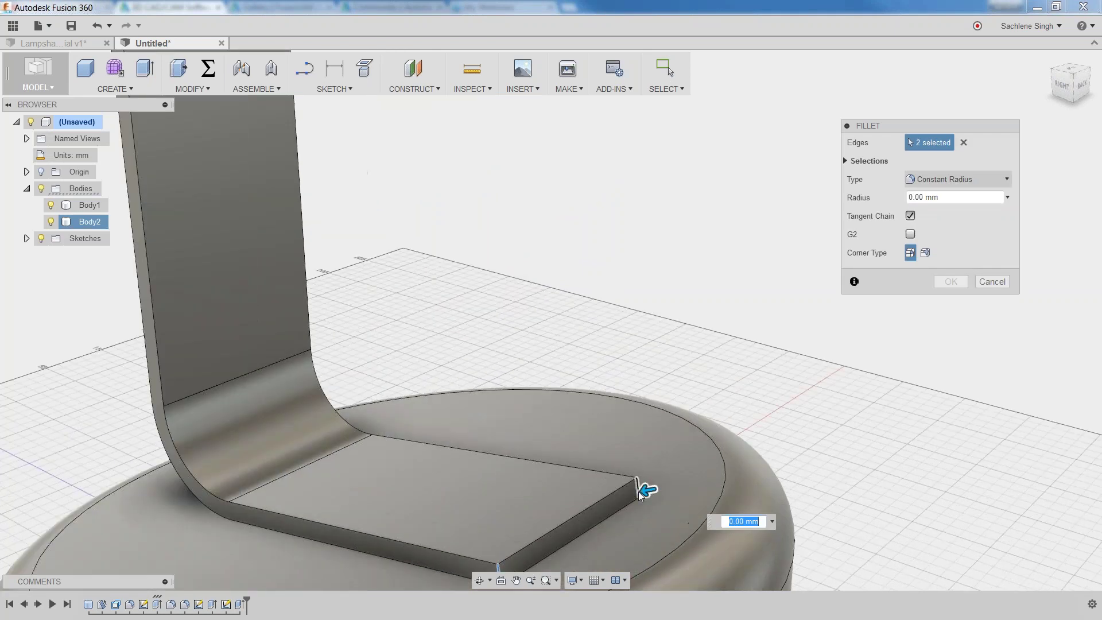
scroll(638, 492, down, 4)
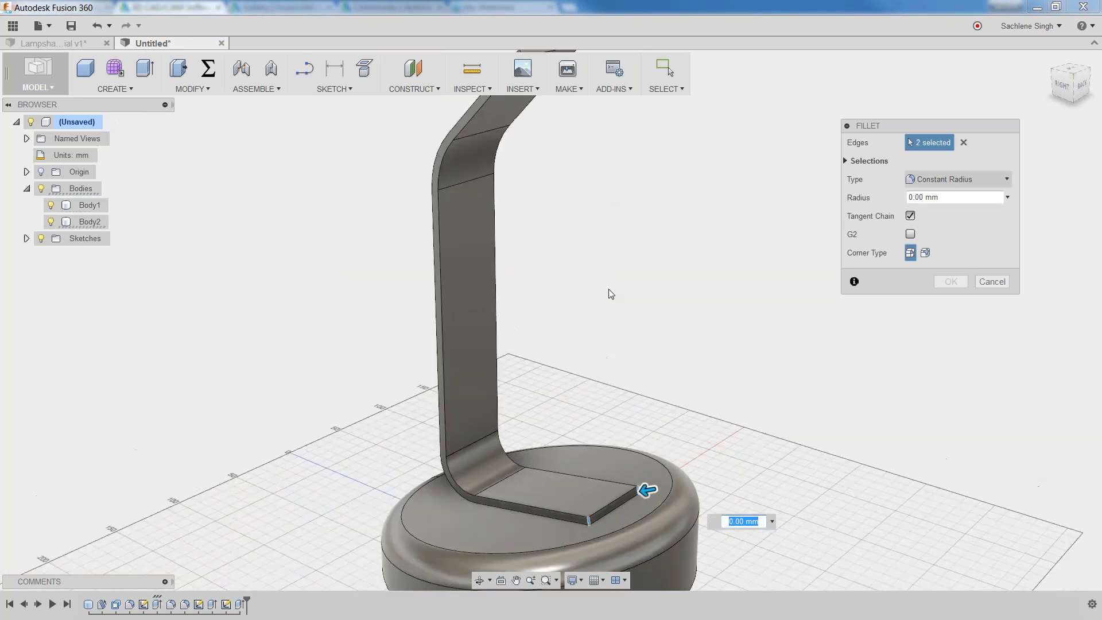
scroll(609, 288, down, 5)
scroll(576, 248, up, 5)
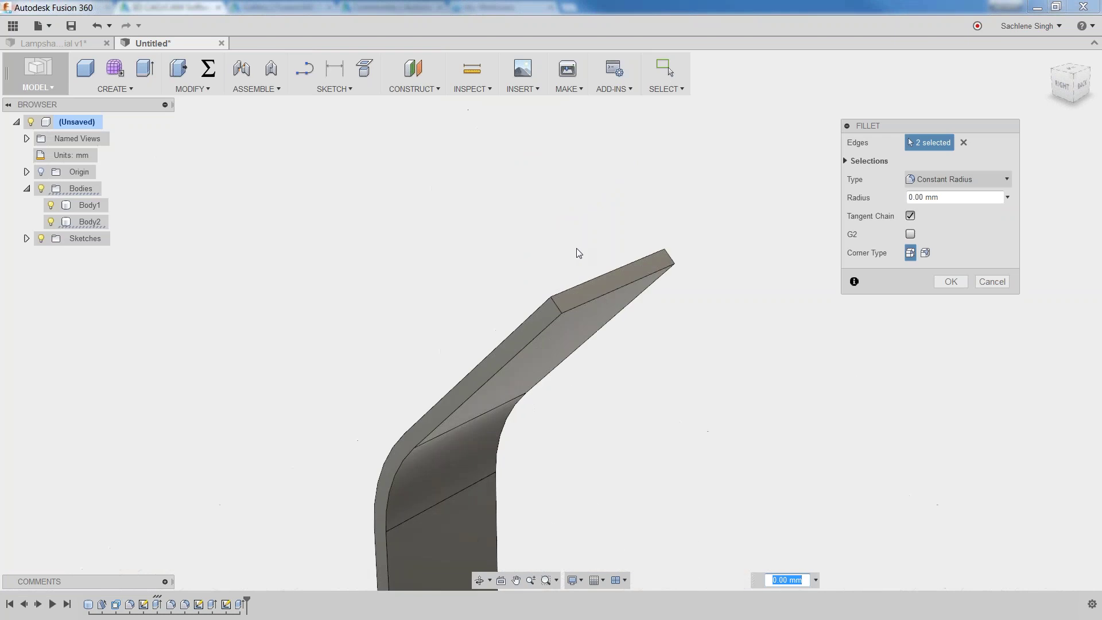
click(552, 319)
click(693, 258)
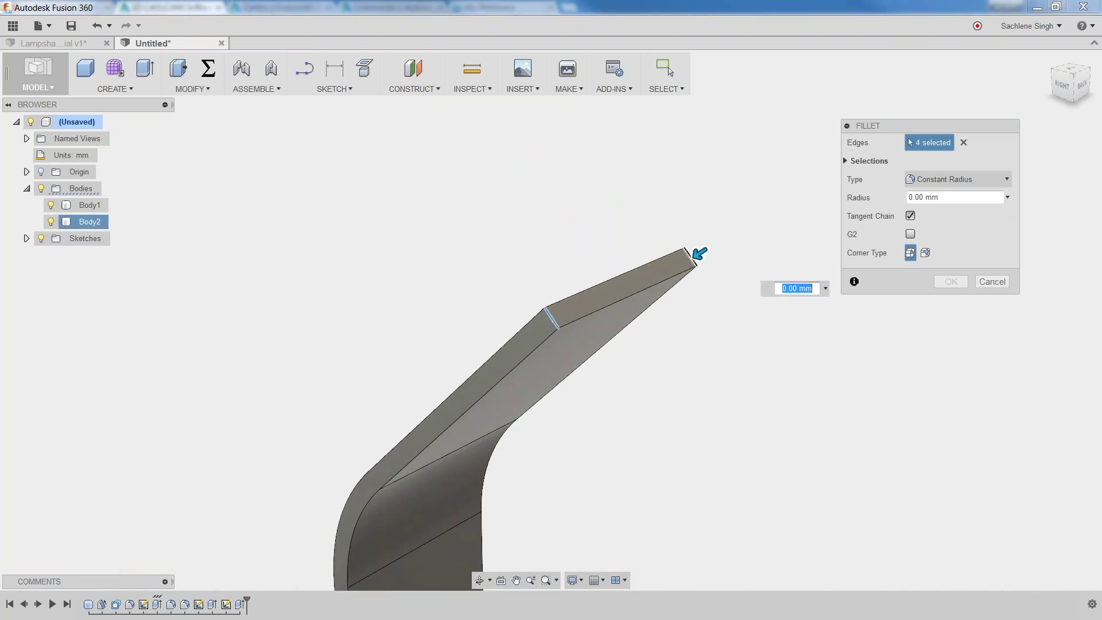
scroll(708, 390, down, 4)
scroll(659, 285, down, 4)
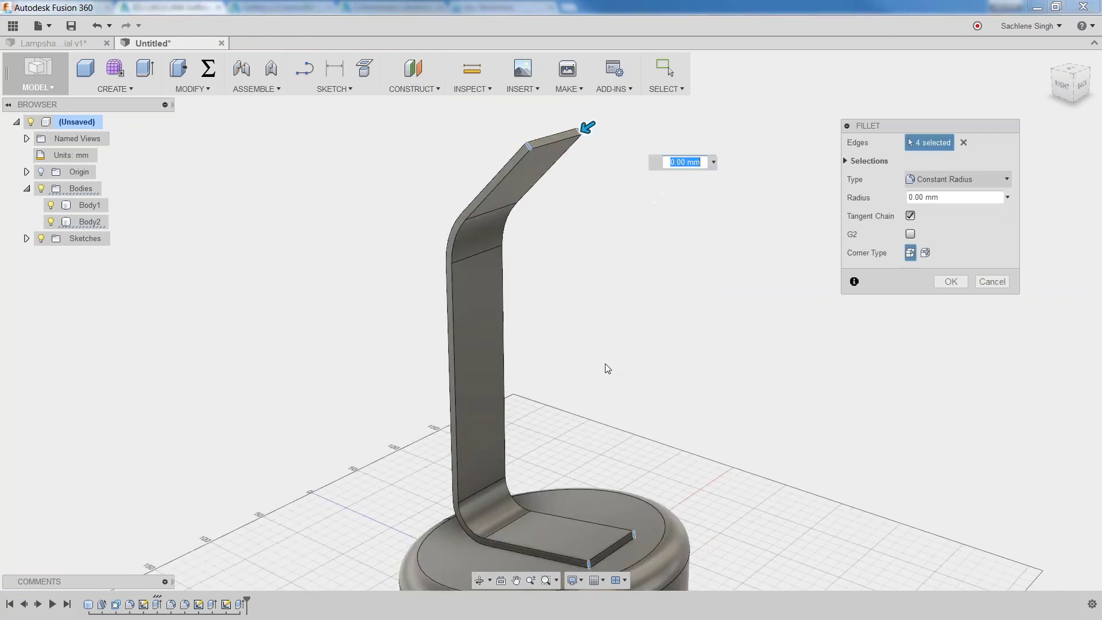
drag(587, 126, 573, 136)
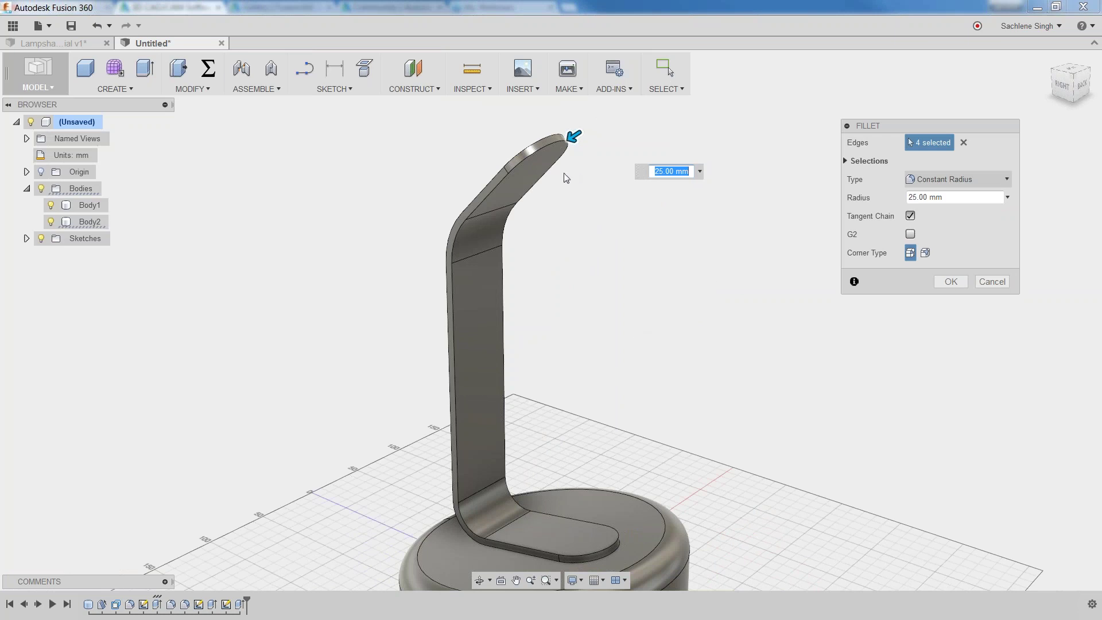
click(950, 282)
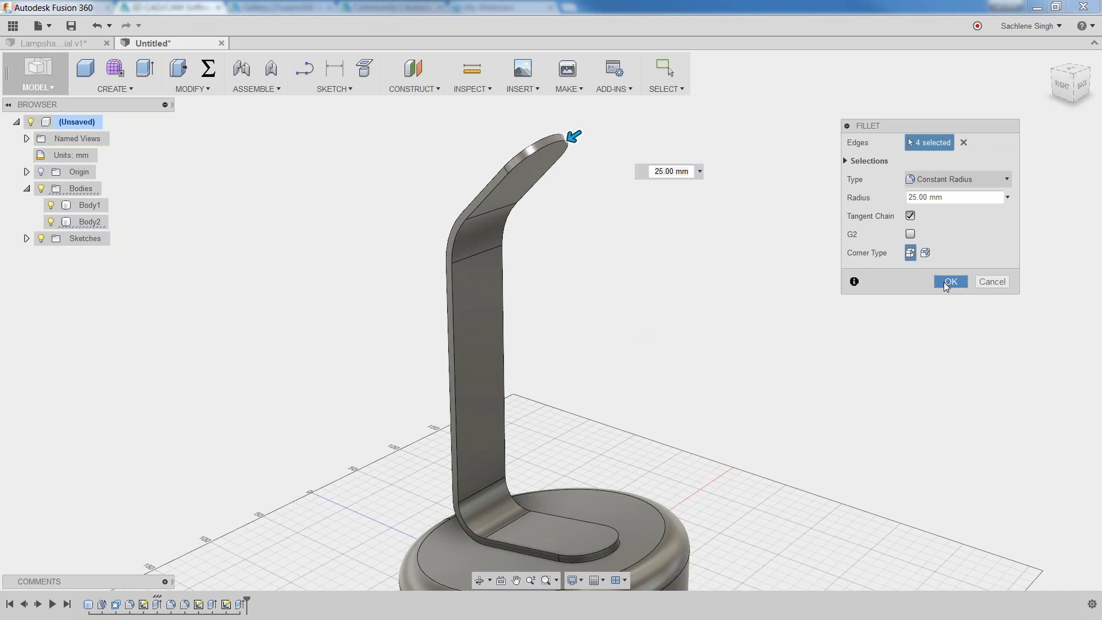
shift+middle_drag(670, 399, 659, 453)
key(F6)
key(Escape)
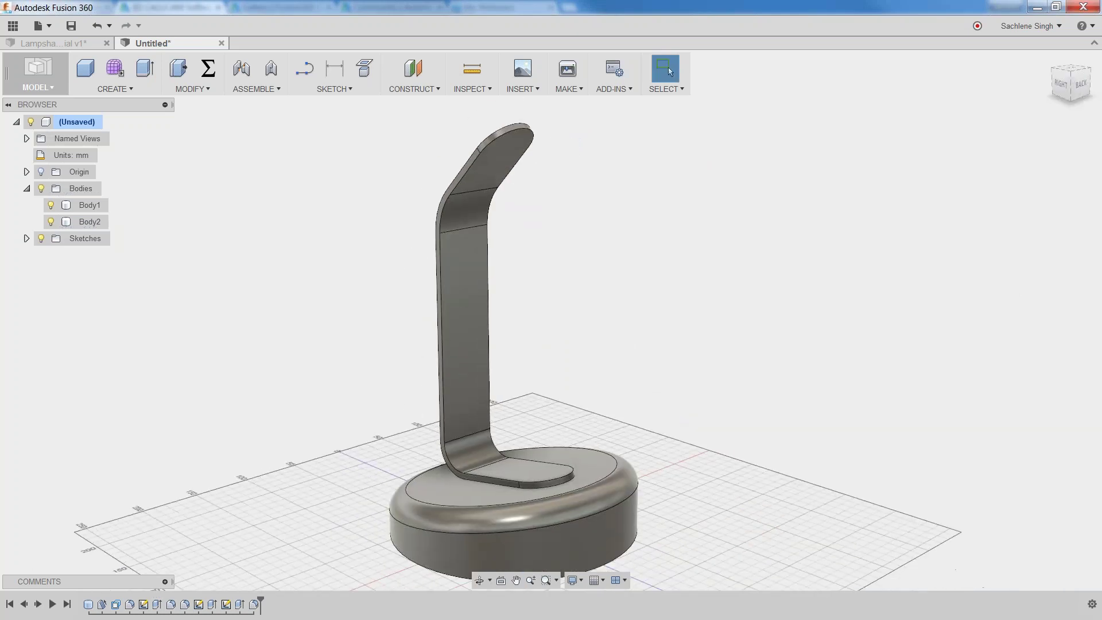
Examine the complete lamp in the Lampshade Tutorial design and compare it with the untitled stand model.
click(43, 44)
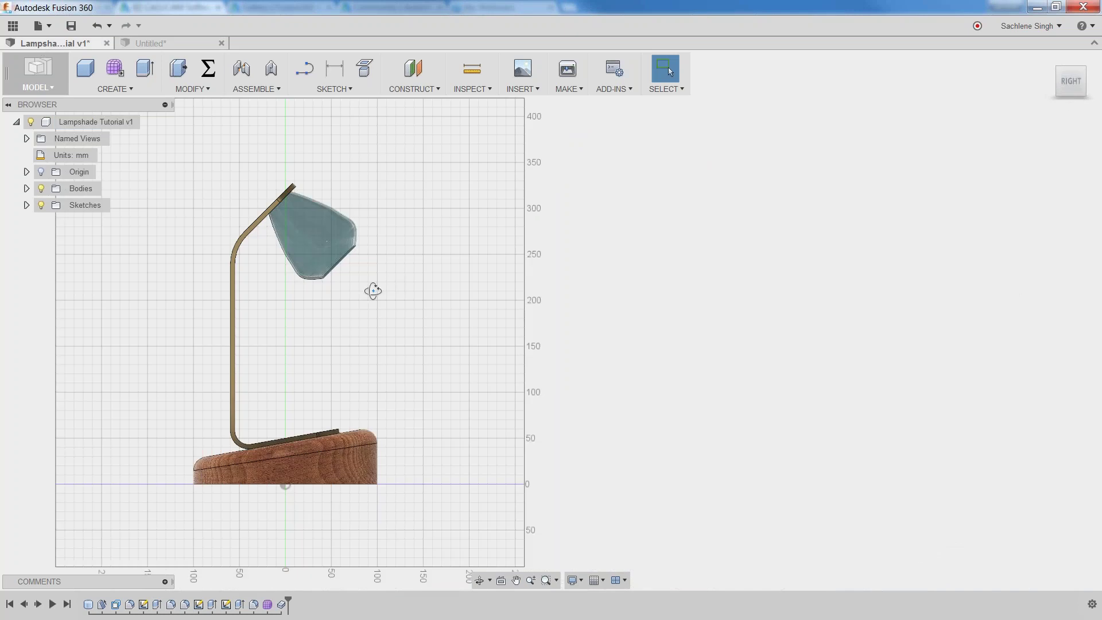
key(Home)
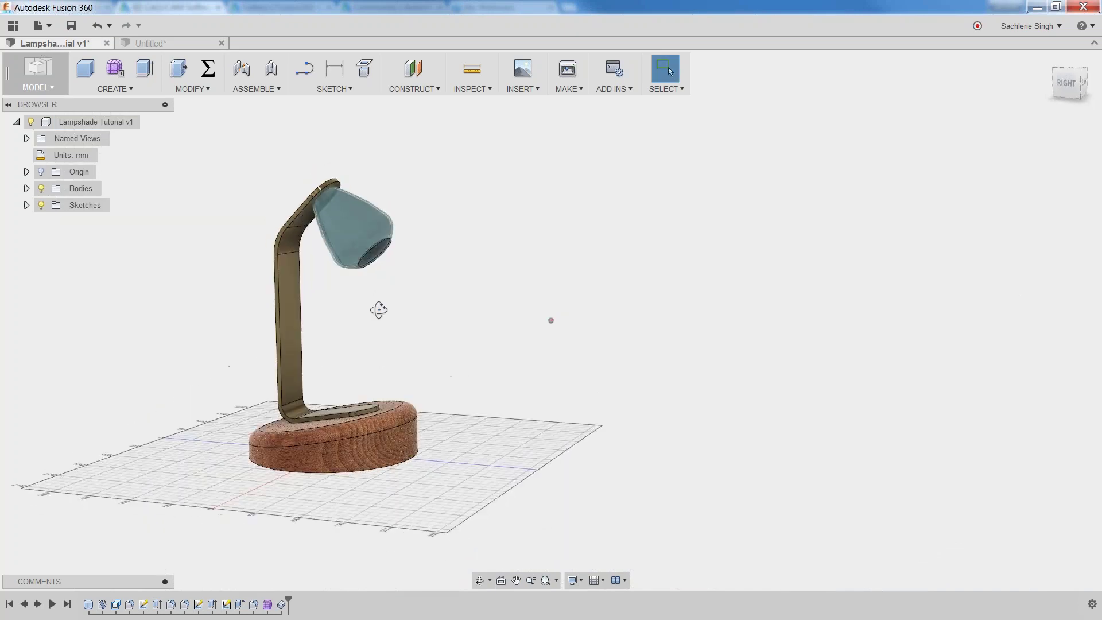
middle_drag(551, 320, 560, 357)
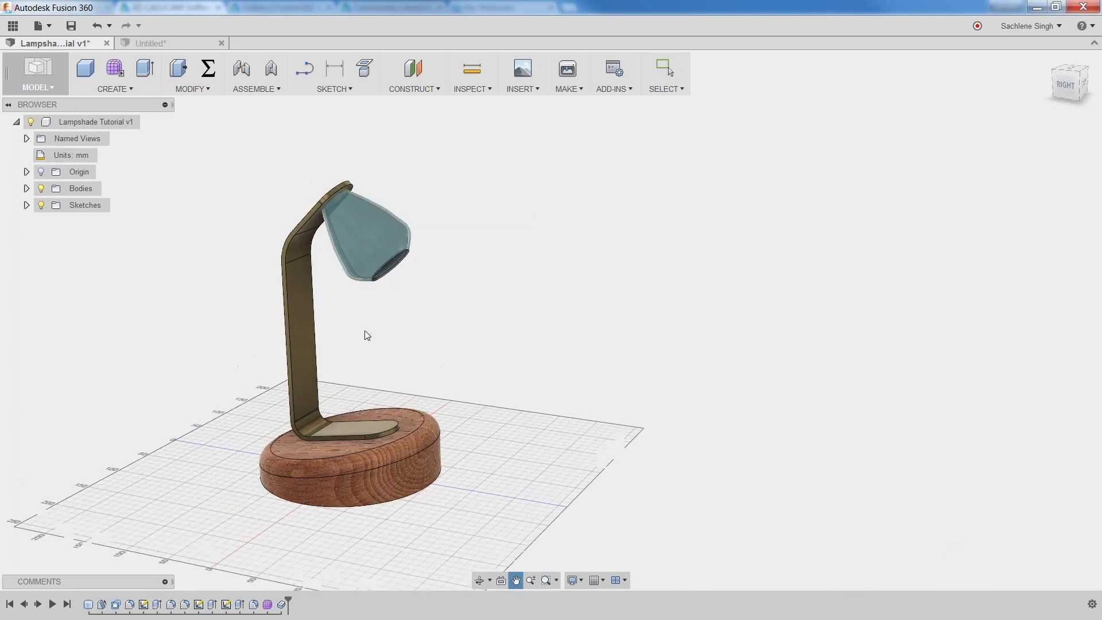
scroll(367, 333, up, 2)
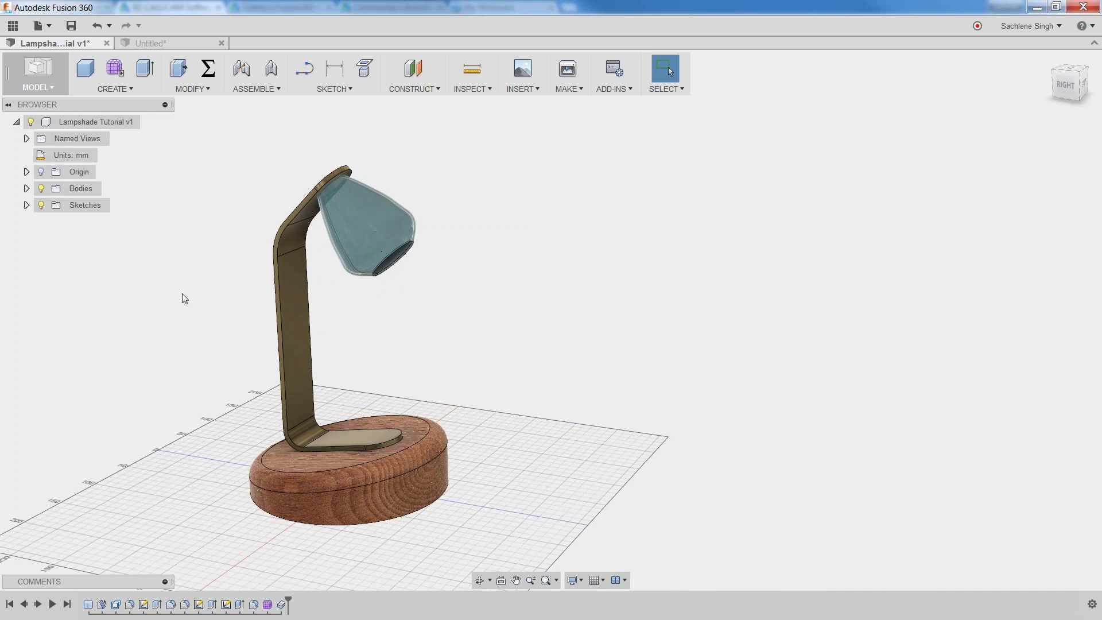
click(166, 44)
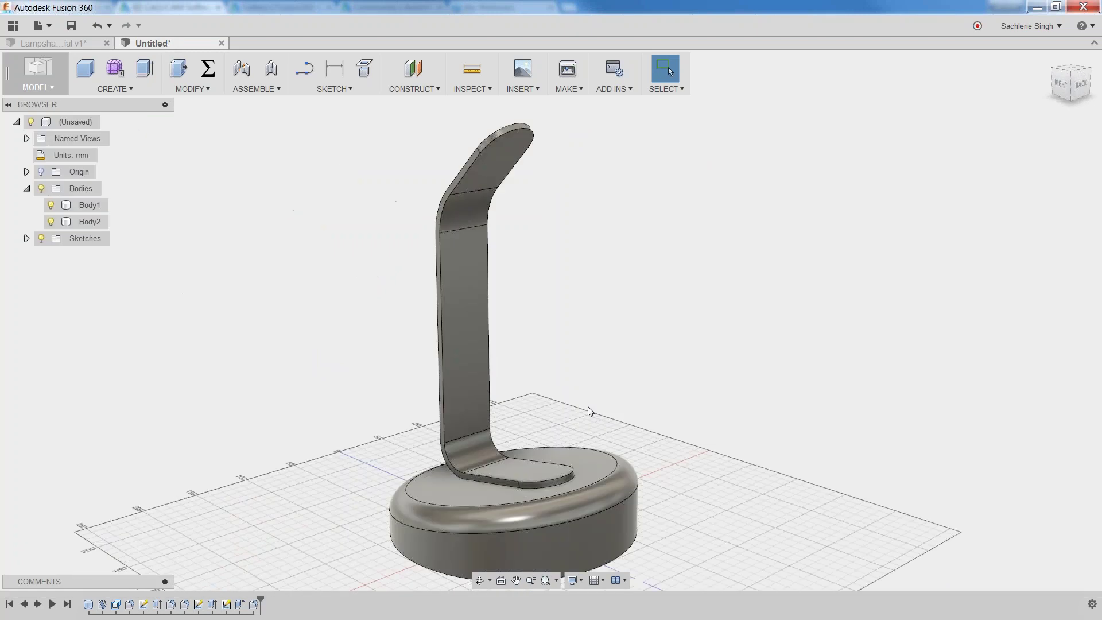
shift+middle_drag(556, 384, 546, 352)
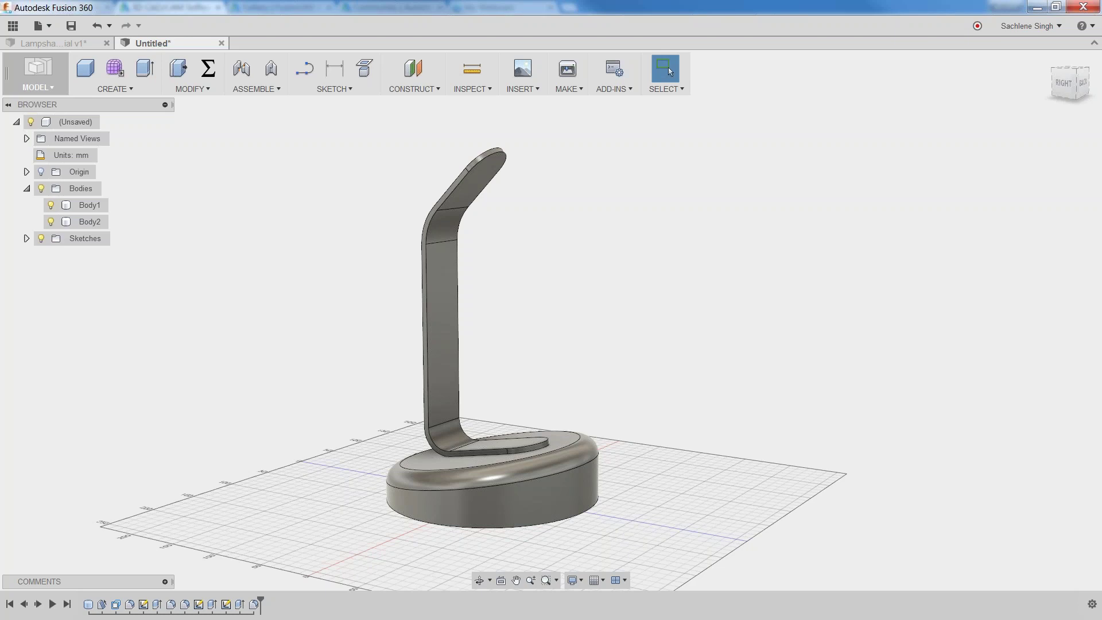
Try the Wireframe visual style on the stand and restore Shaded with Visible Edges Only.
click(576, 580)
mouse_move(616, 481)
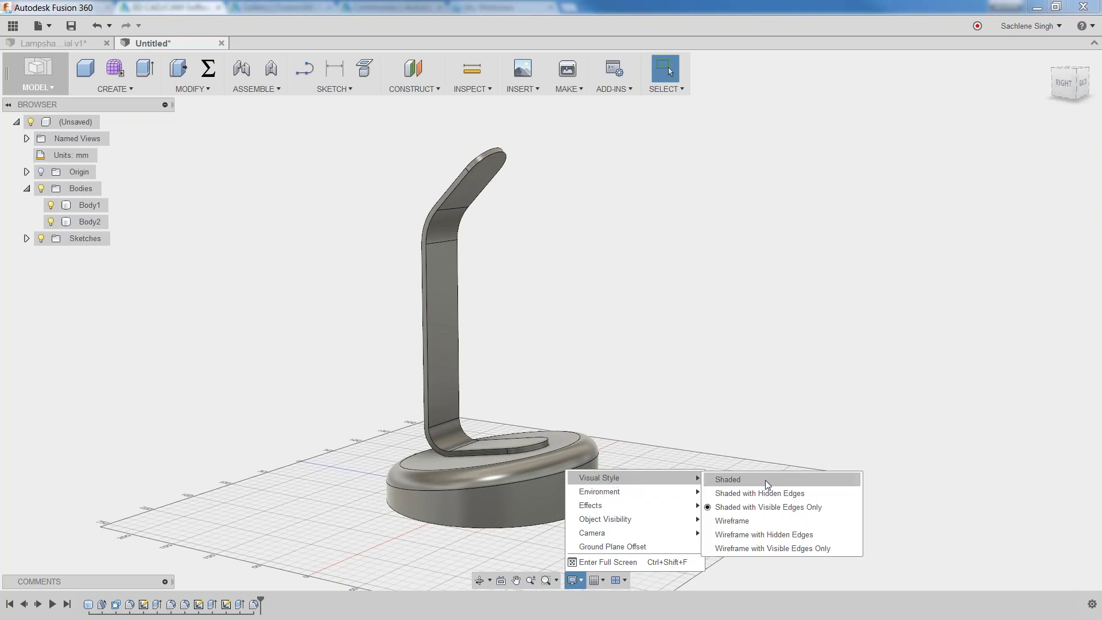
click(763, 522)
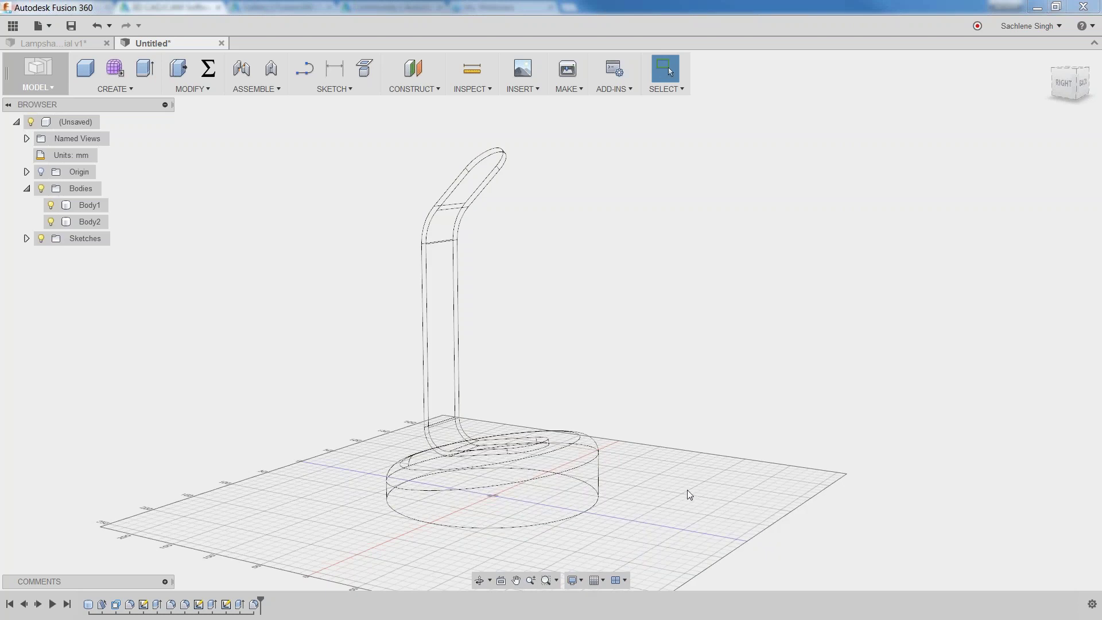
mouse_move(687, 491)
shift+middle_down()
mouse_move(674, 492)
mouse_move(704, 485)
mouse_move(701, 475)
mouse_move(690, 496)
shift+middle_up()
key(Escape)
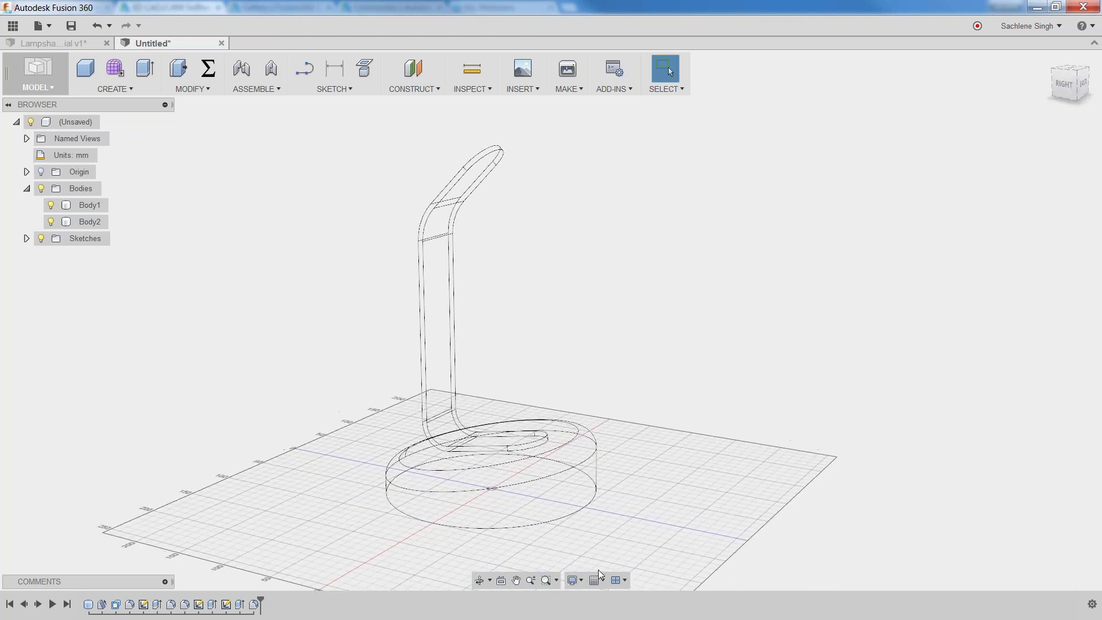
click(574, 581)
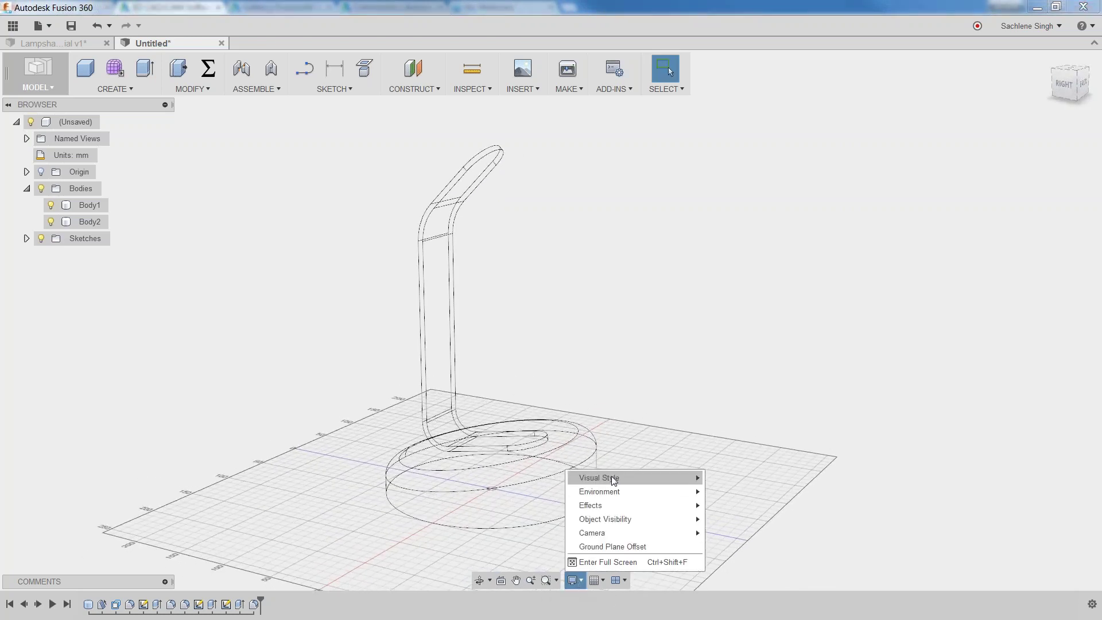
mouse_move(679, 483)
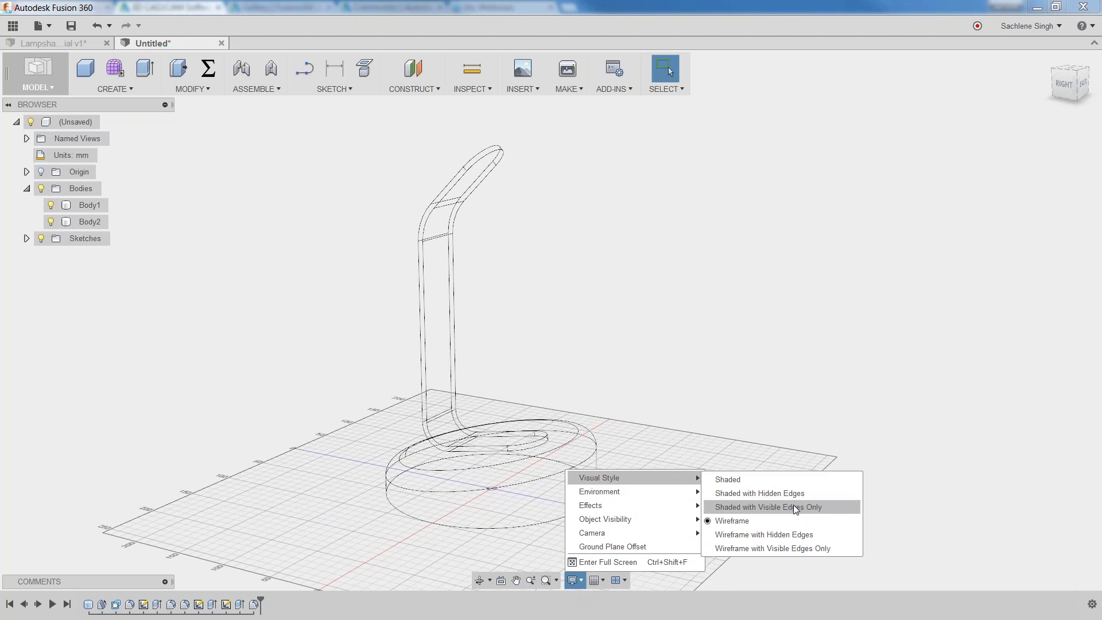
click(796, 510)
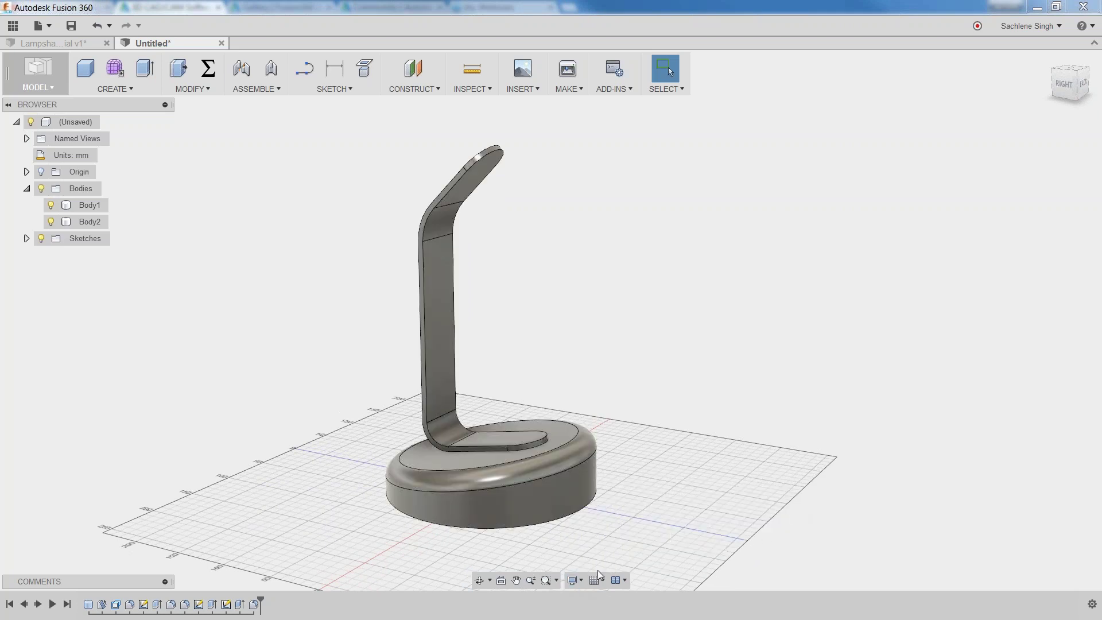
click(574, 581)
mouse_move(653, 483)
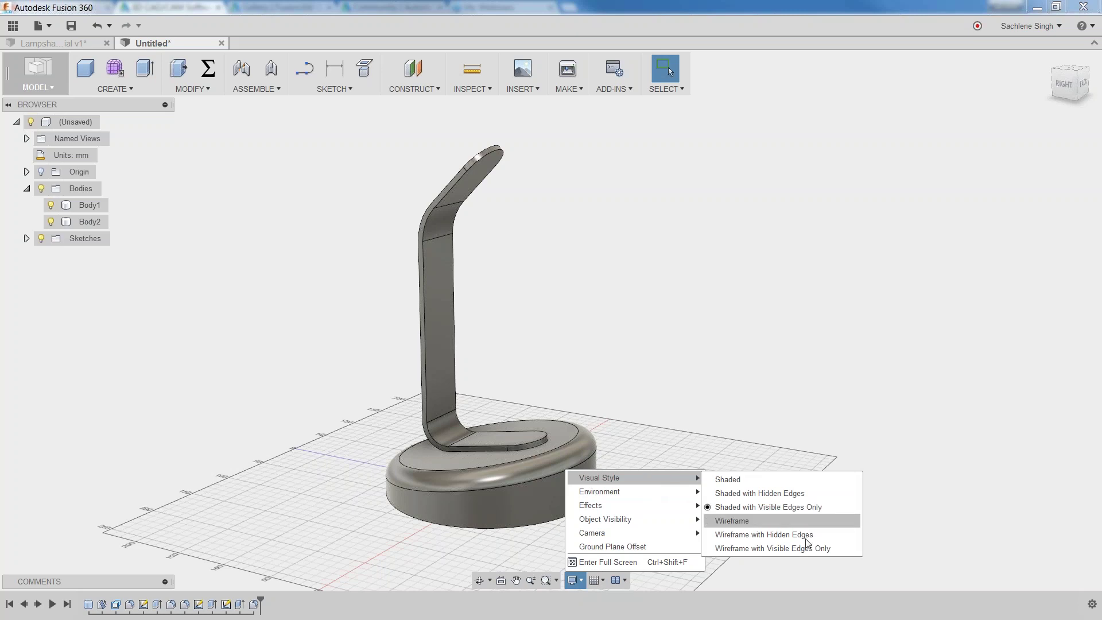
click(910, 447)
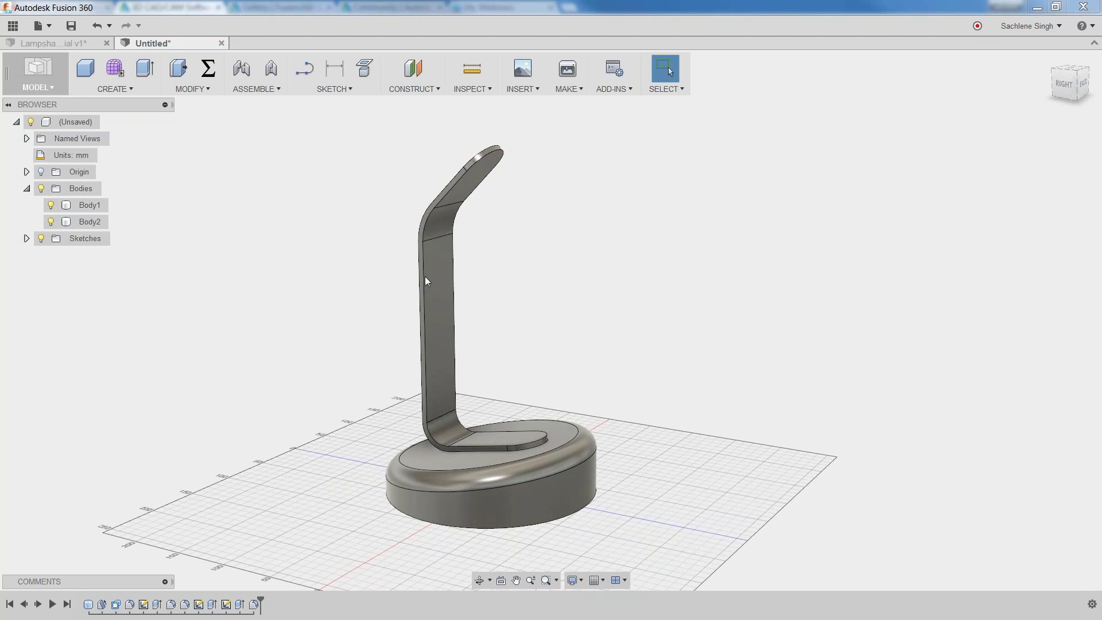
click(46, 85)
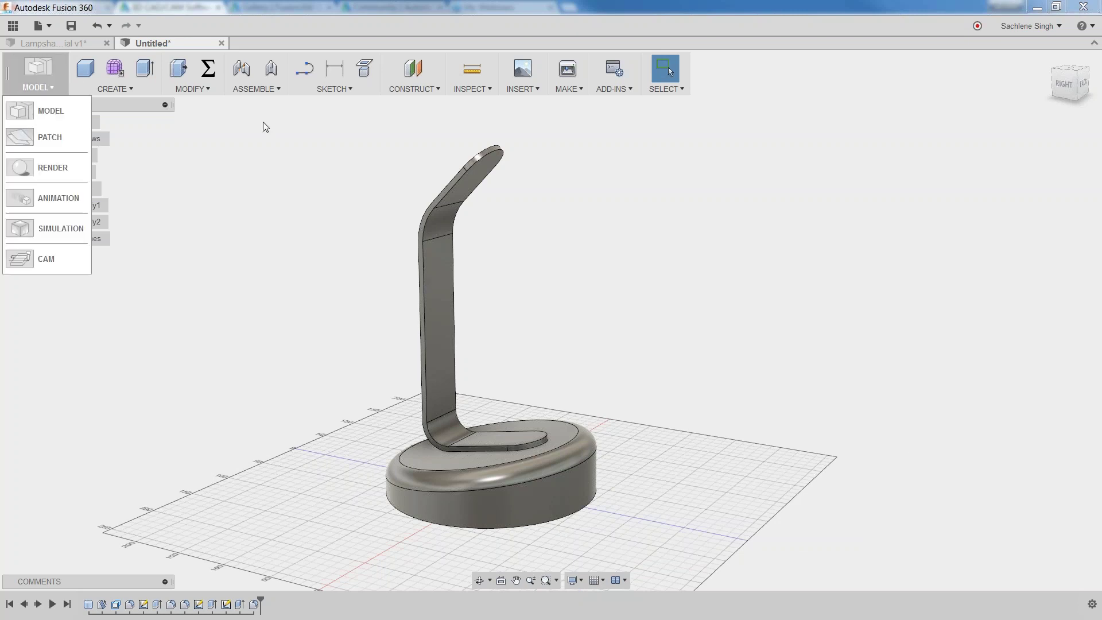
click(297, 244)
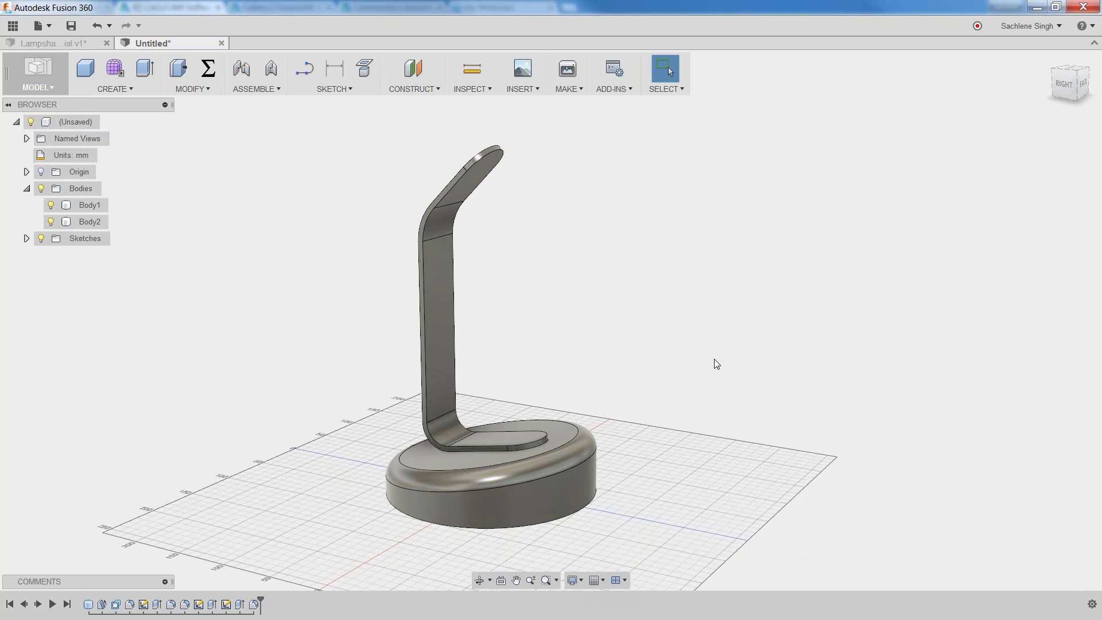
click(445, 379)
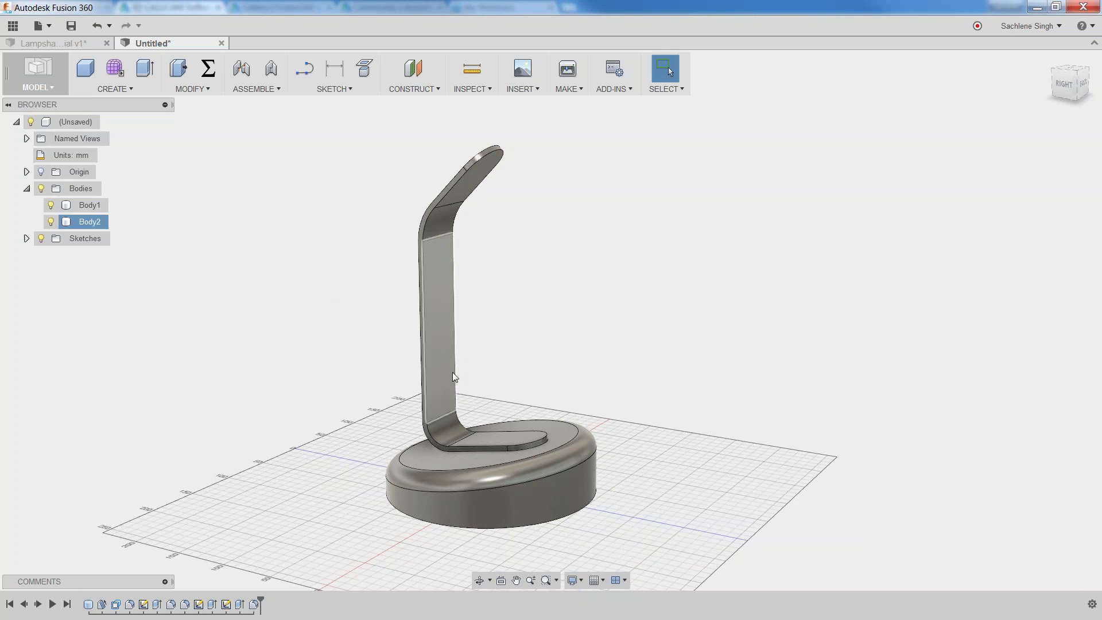
click(1071, 331)
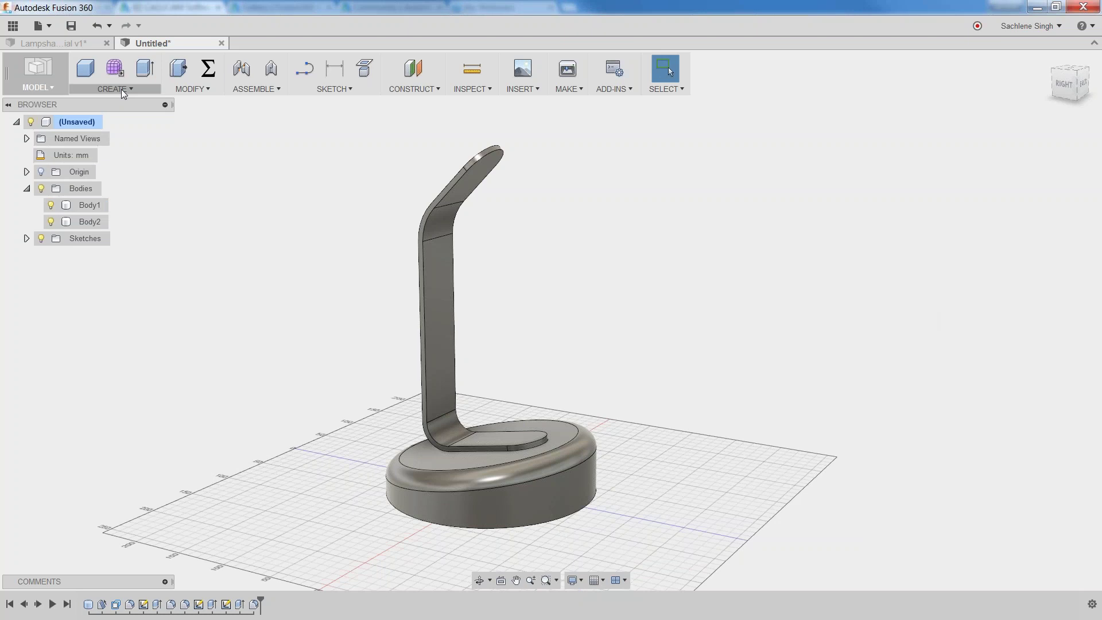
Review the lampshade's shape in the Lampshade Tutorial design and return to the untitled stand design.
click(40, 43)
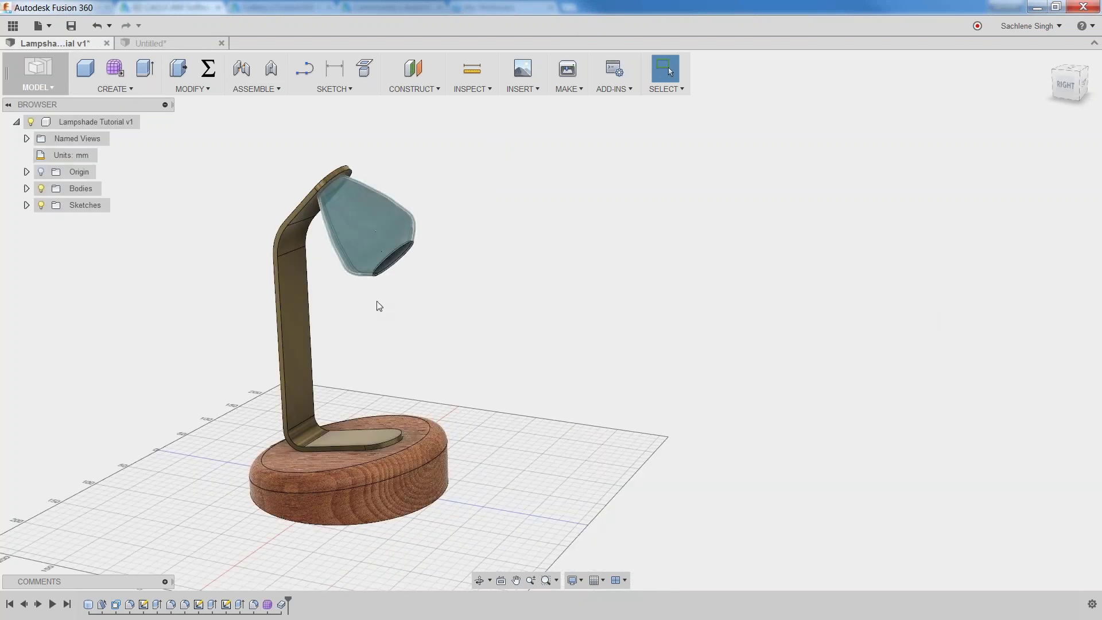
click(155, 43)
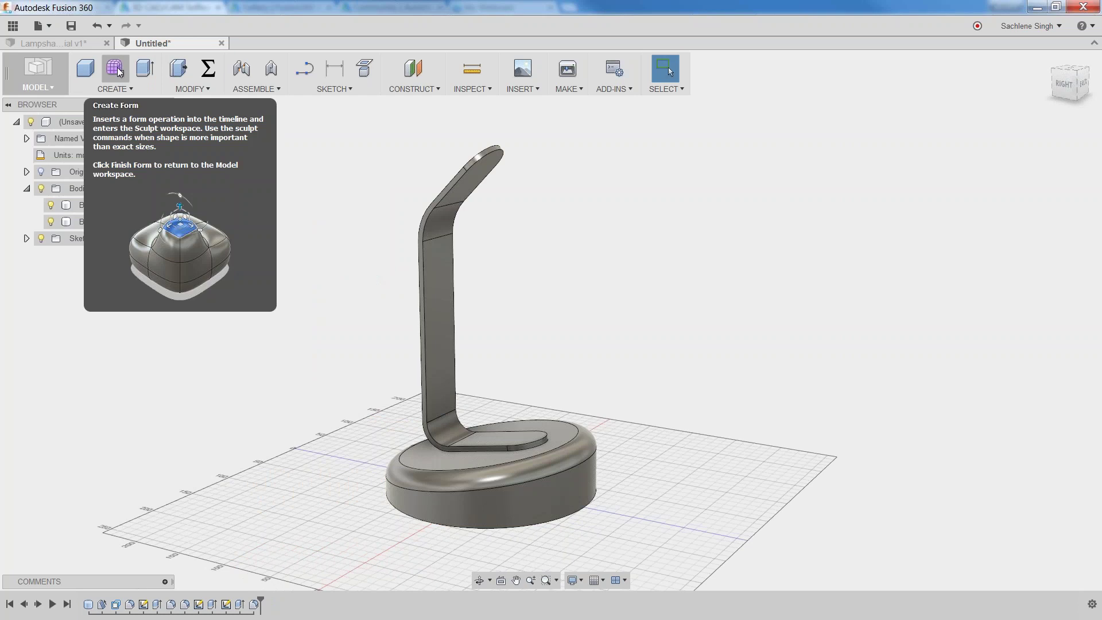
Create a form in the untitled design to enter the Sculpt workspace.
click(119, 71)
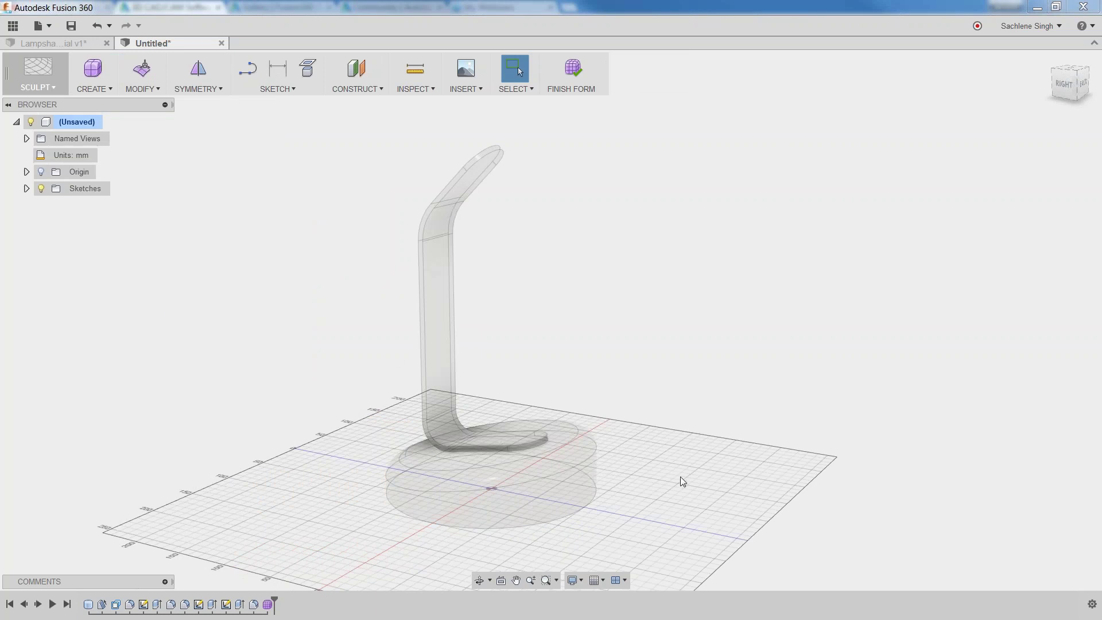
shift+middle_drag(682, 481, 691, 244)
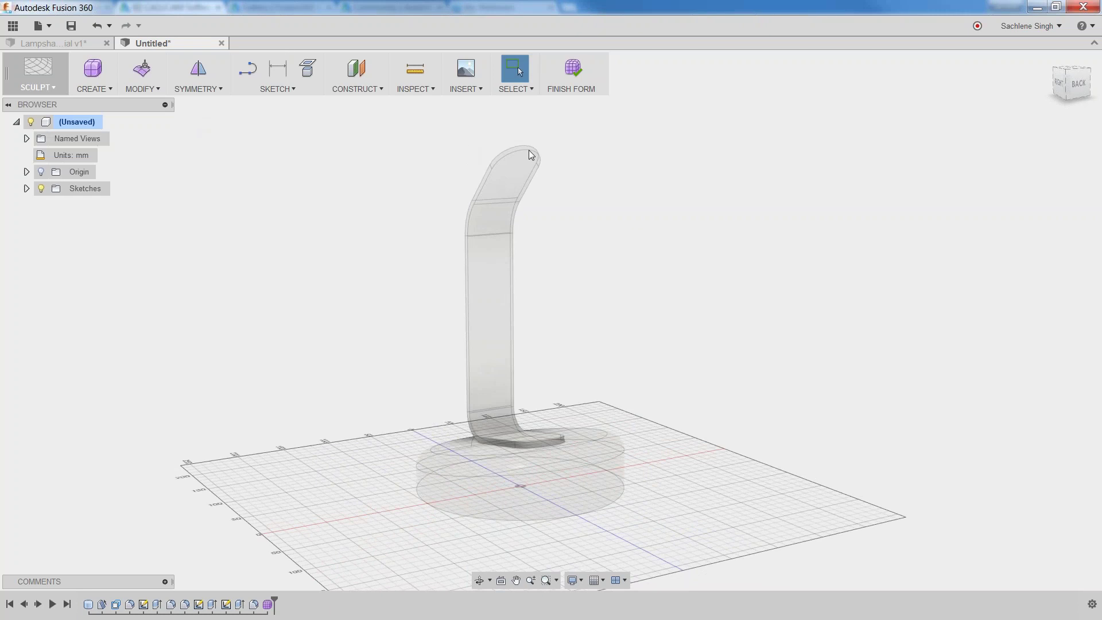
shift+middle_drag(446, 219, 487, 172)
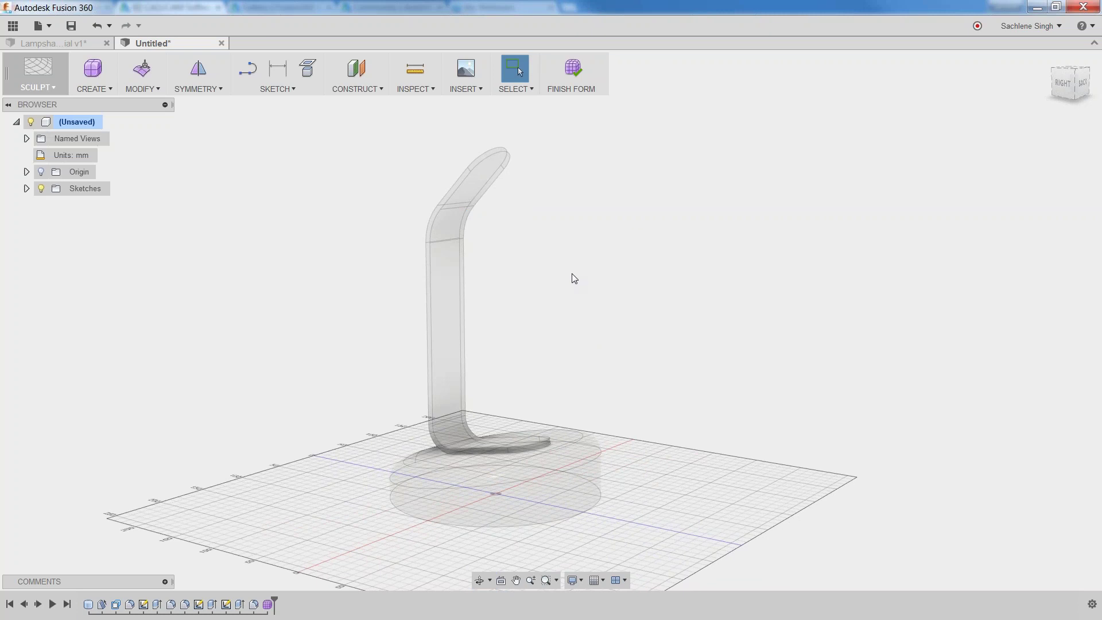
Start a form cylinder on the inclined flat face at the arm's tip, centred on the rounded end, with a 30 mm diameter.
click(106, 92)
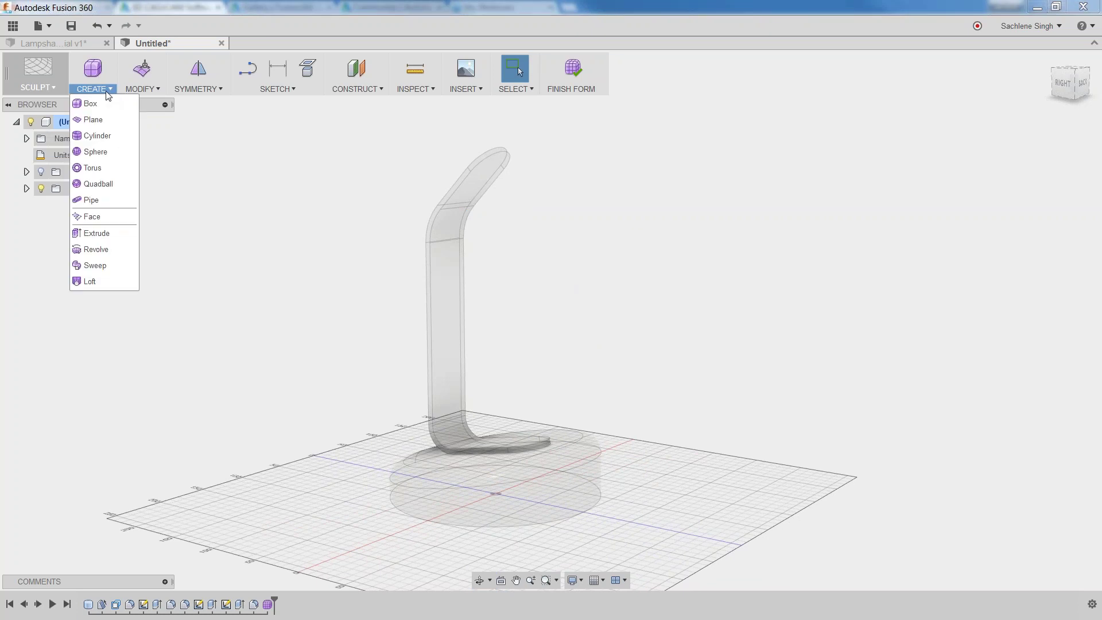
click(97, 136)
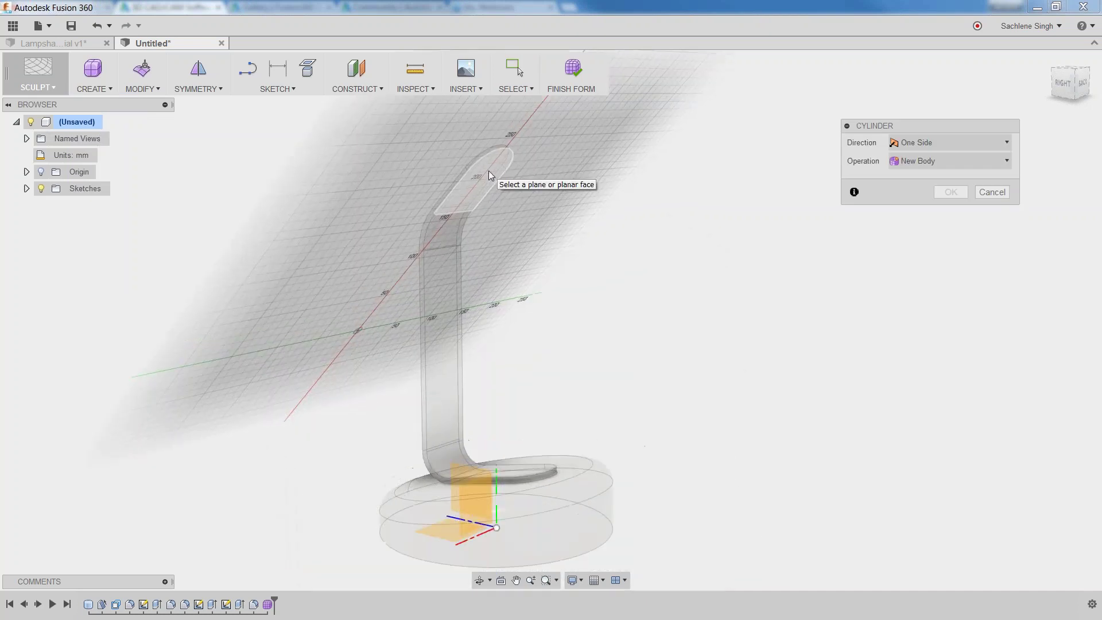
scroll(487, 170, up, 5)
scroll(565, 278, up, 3)
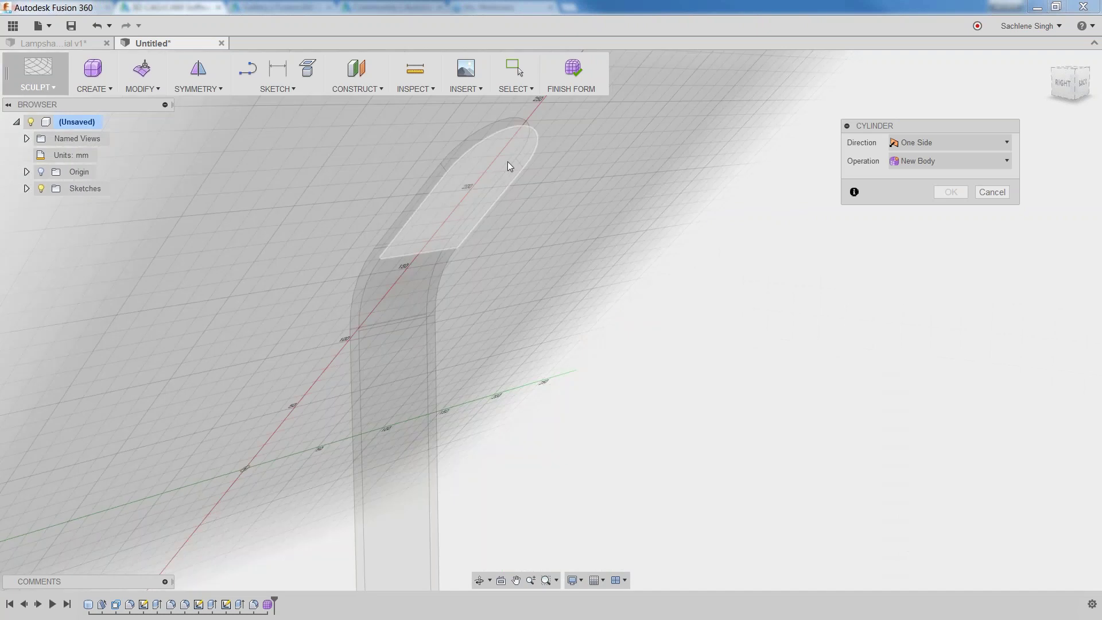
click(508, 160)
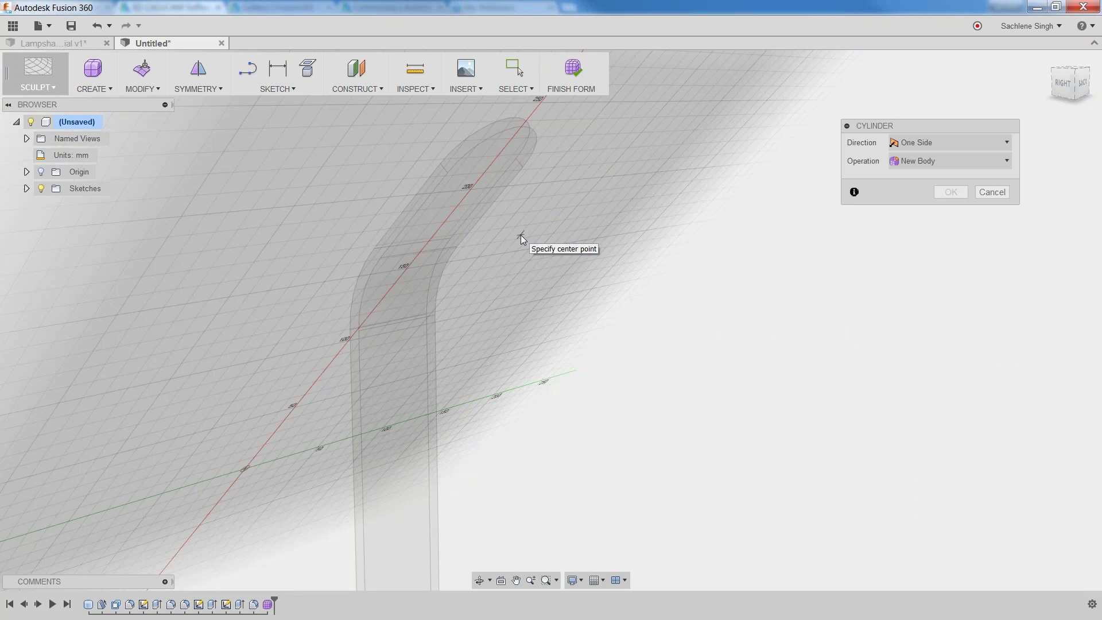
mouse_move(580, 300)
shift+middle_down()
mouse_move(544, 270)
mouse_move(481, 283)
mouse_move(523, 274)
mouse_move(566, 287)
shift+middle_up()
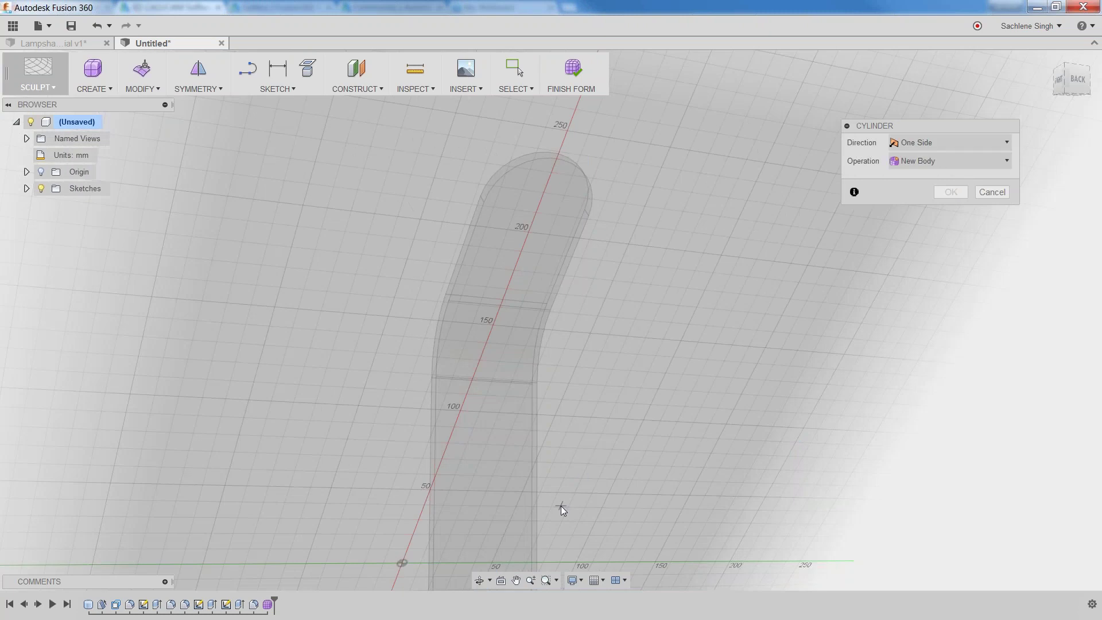
click(501, 585)
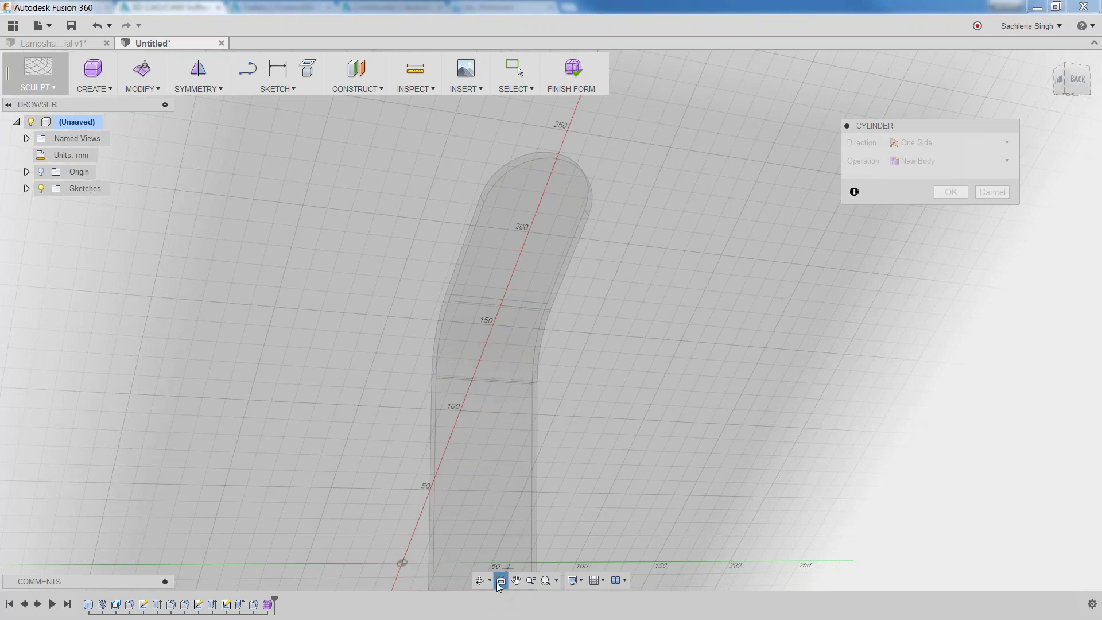
click(567, 207)
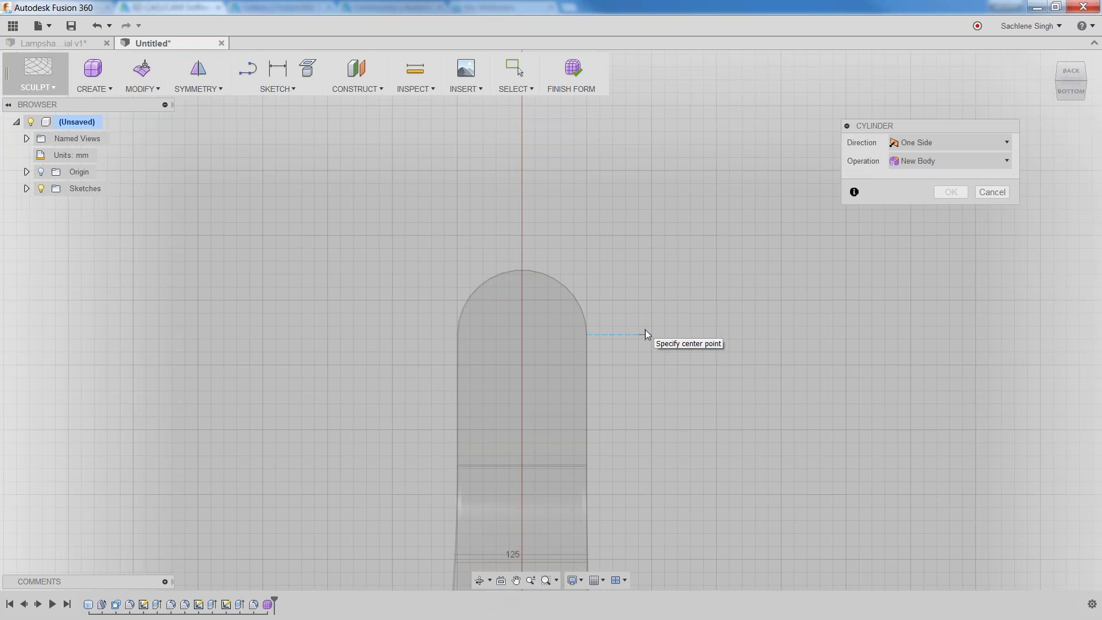
click(523, 334)
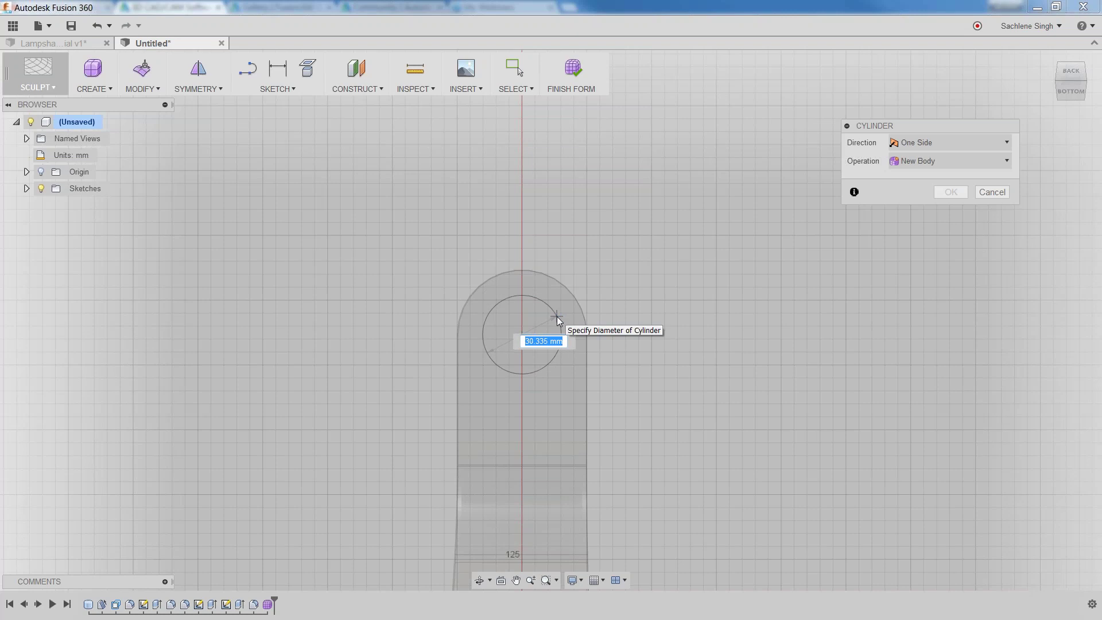
text(30)
key(Return)
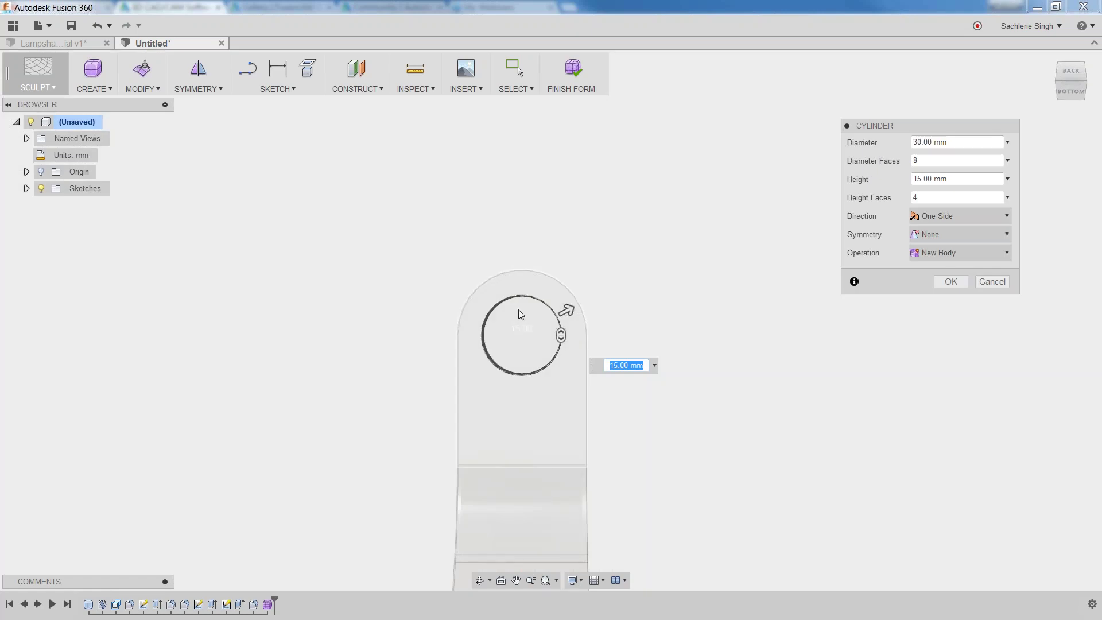
Extend the cylinder away from the arm to a height of 100 mm and divide it into 6 height faces.
shift+middle_drag(565, 314, 536, 325)
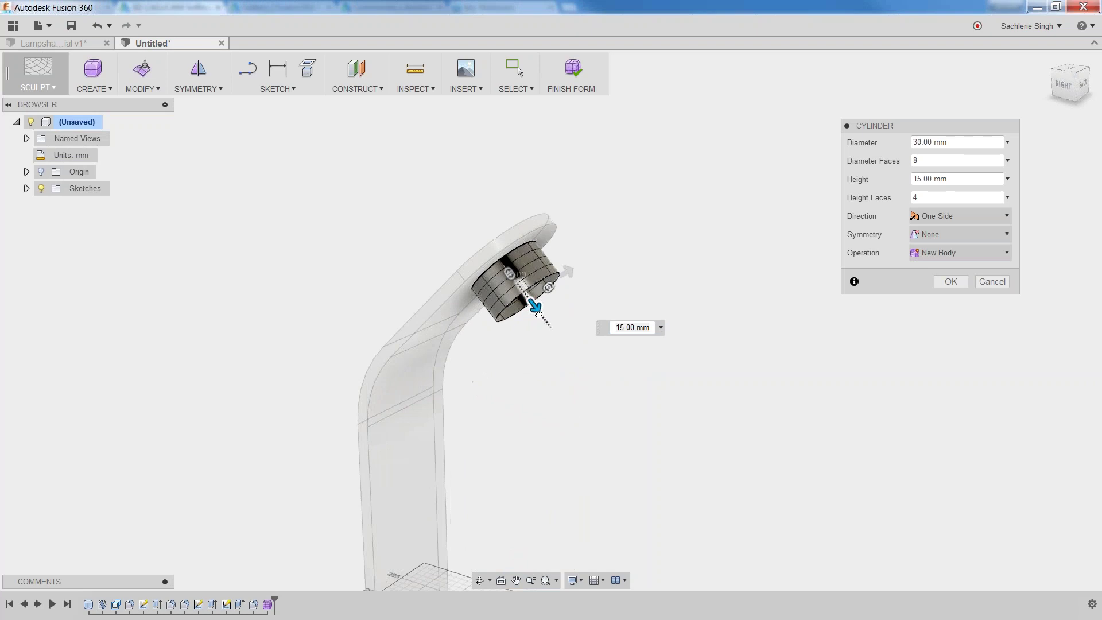
drag(534, 310, 605, 396)
scroll(543, 402, down, 2)
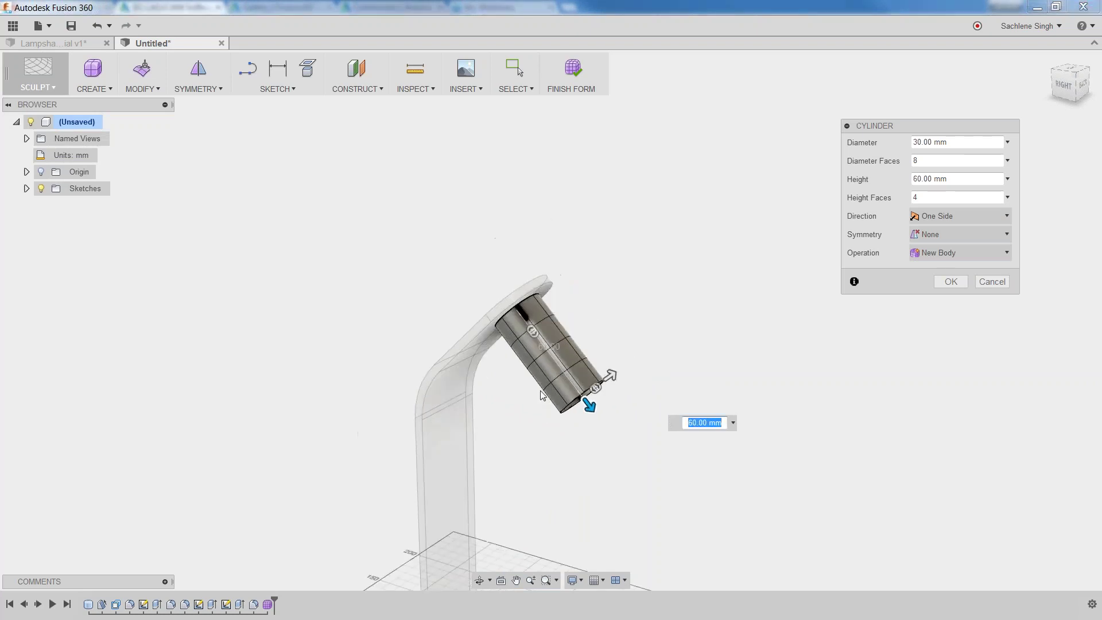
middle_drag(543, 423, 547, 275)
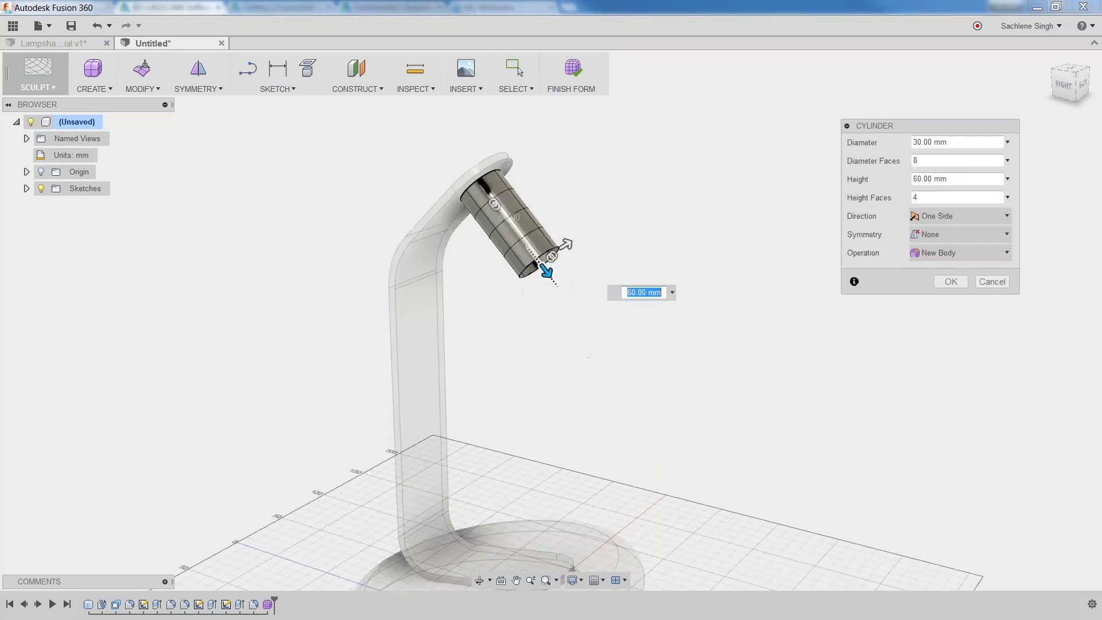
drag(547, 275, 573, 310)
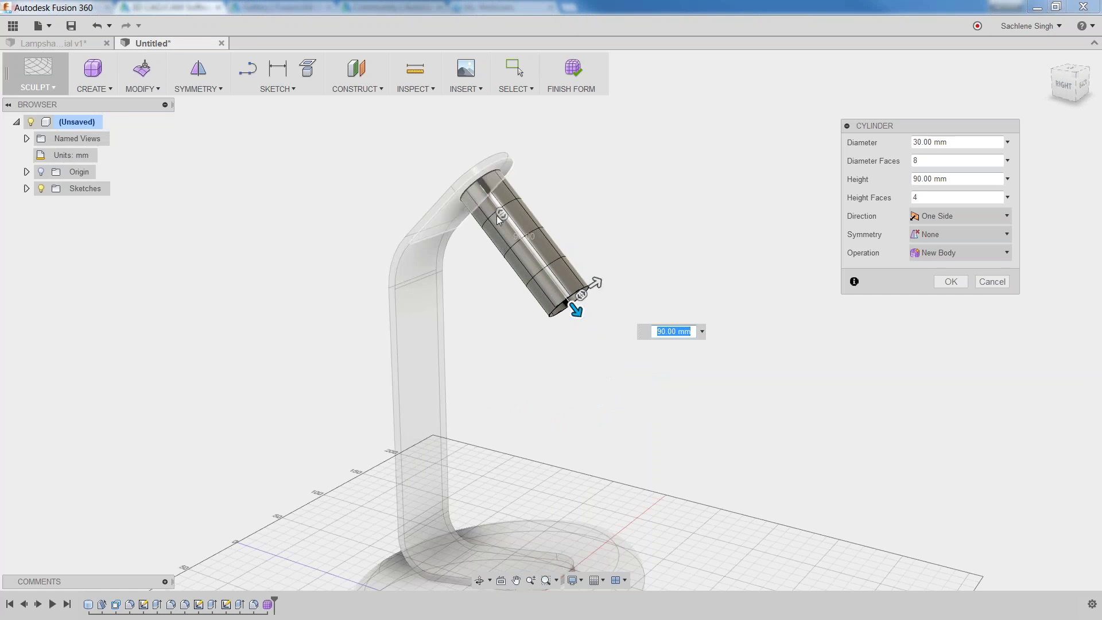
key(Tab)
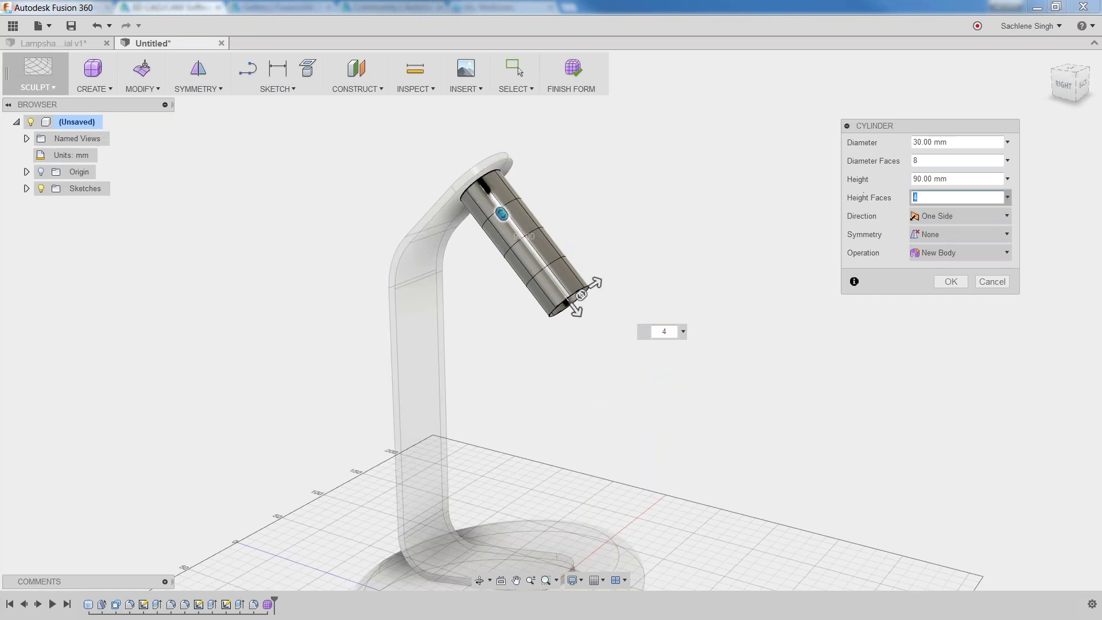
text(6)
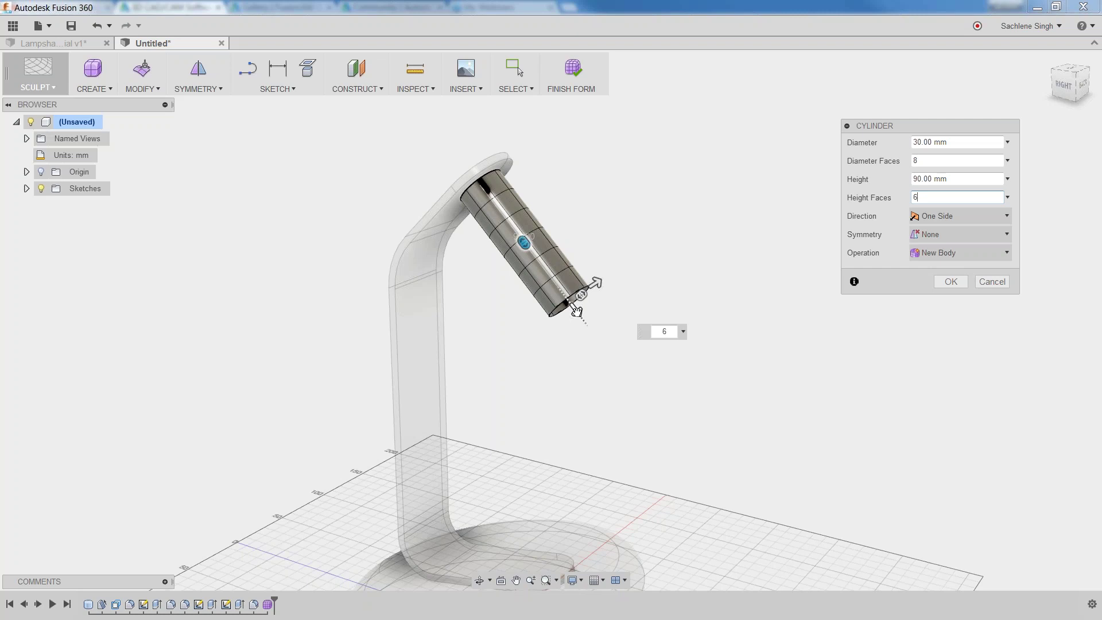
drag(577, 312, 583, 329)
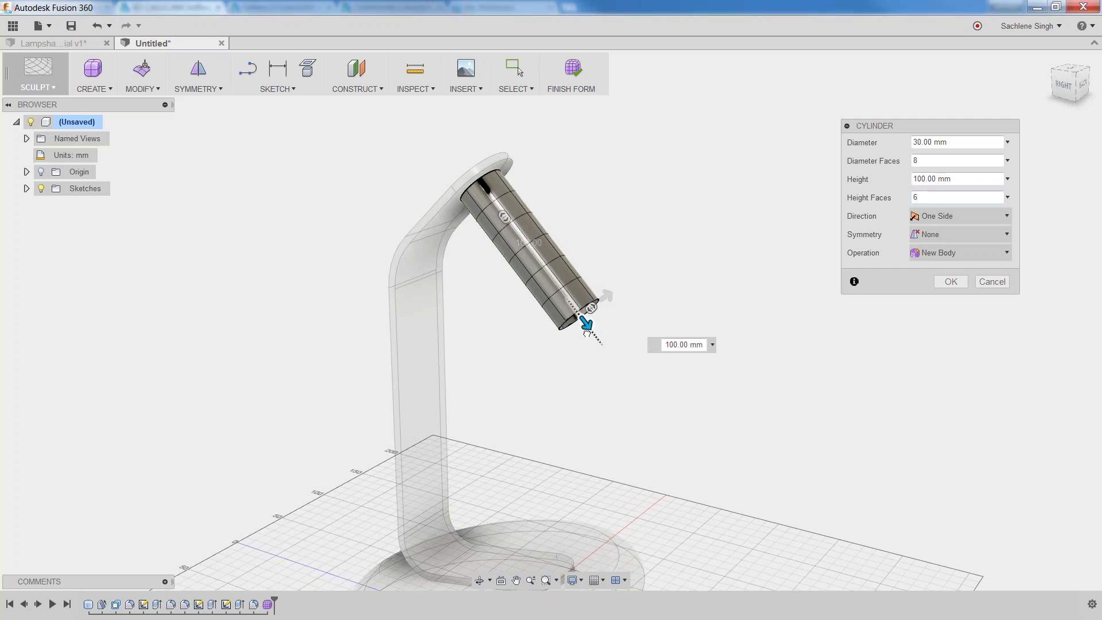
Review the cylinder's diameter and height face counts and create it as a new body.
shift+middle_drag(593, 428, 569, 355)
scroll(539, 284, up, 5)
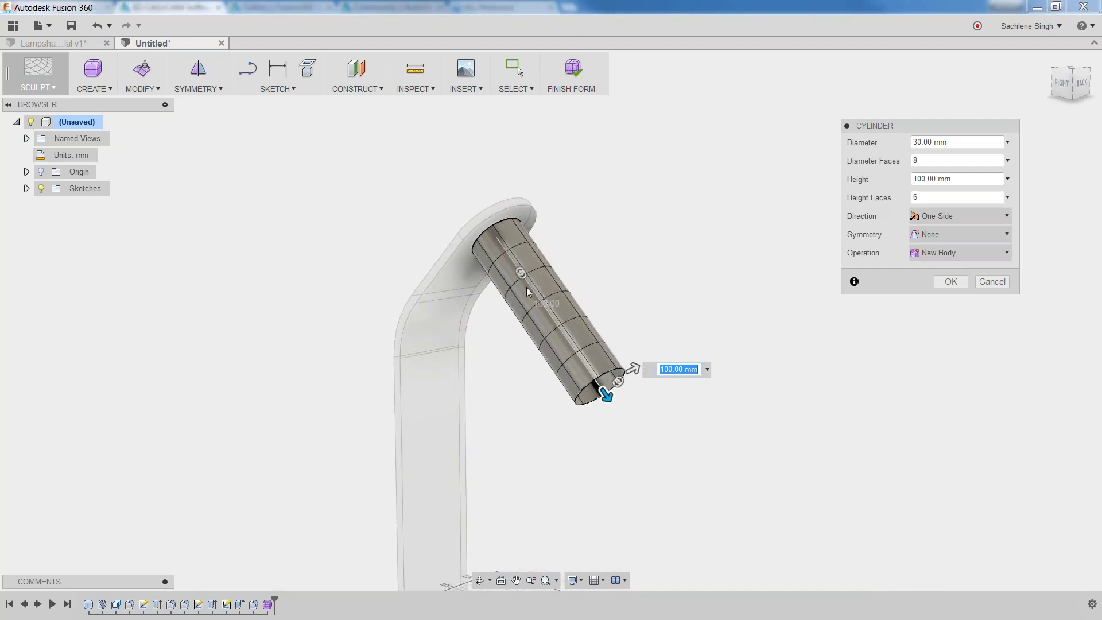
click(930, 161)
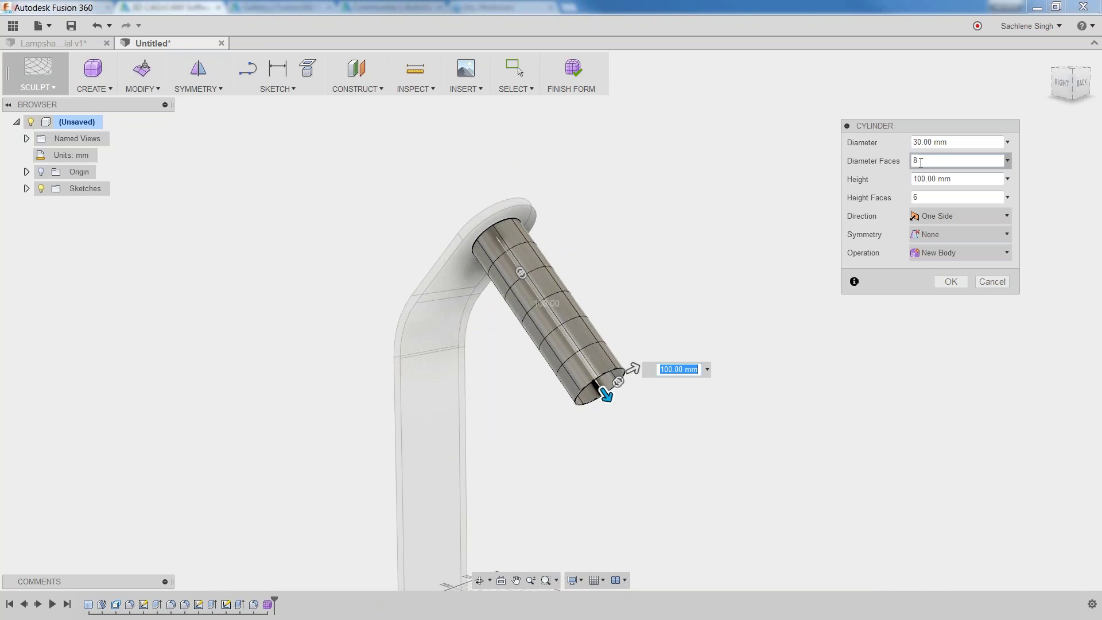
click(936, 197)
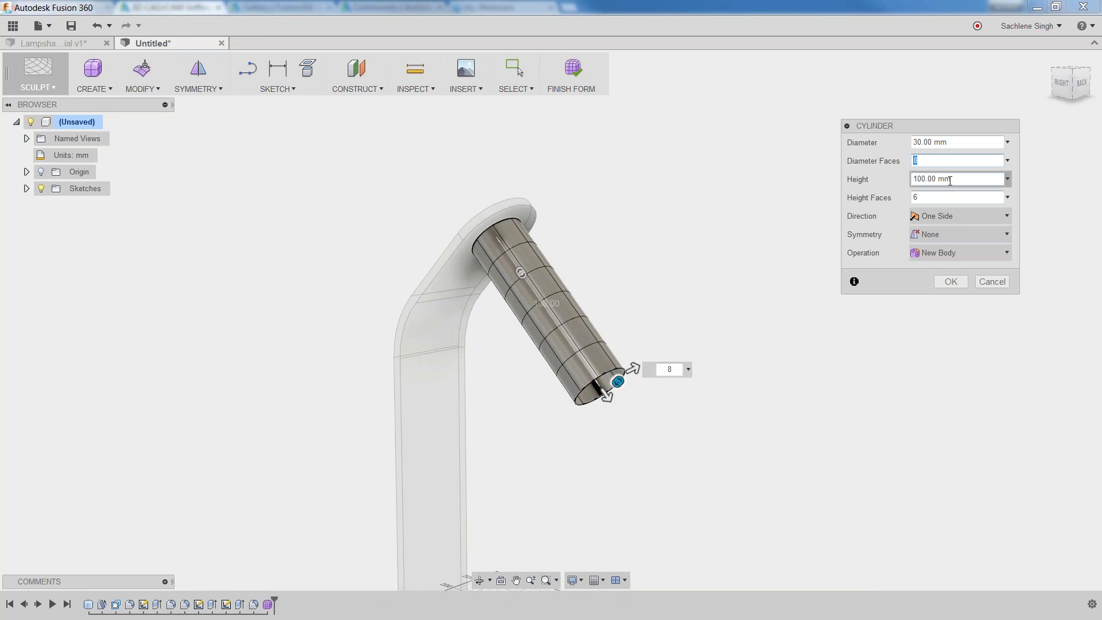
click(942, 198)
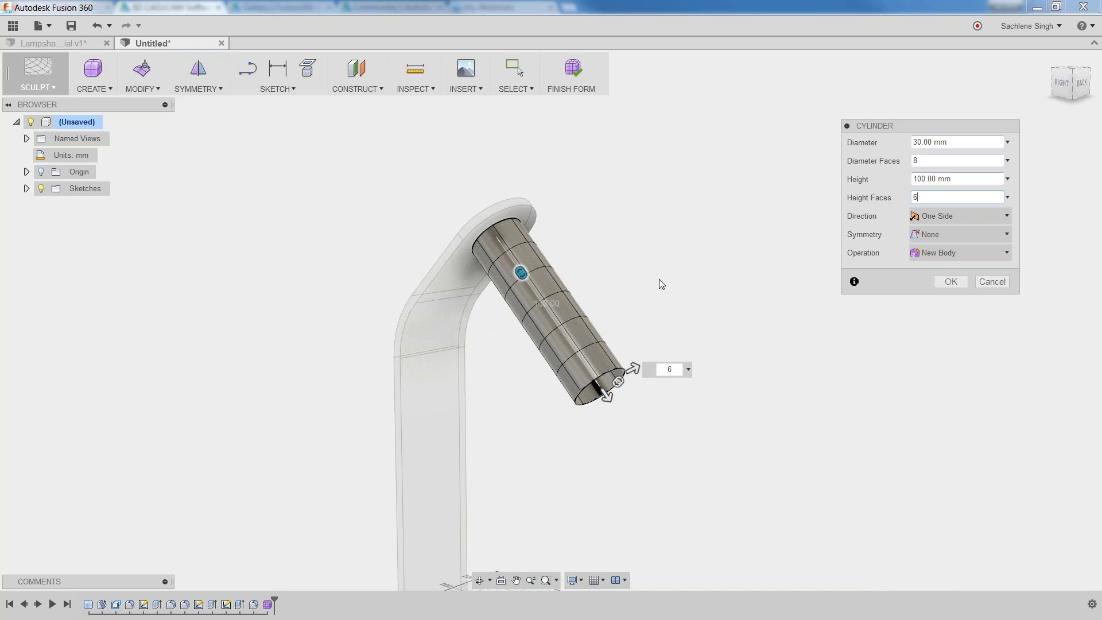
click(951, 282)
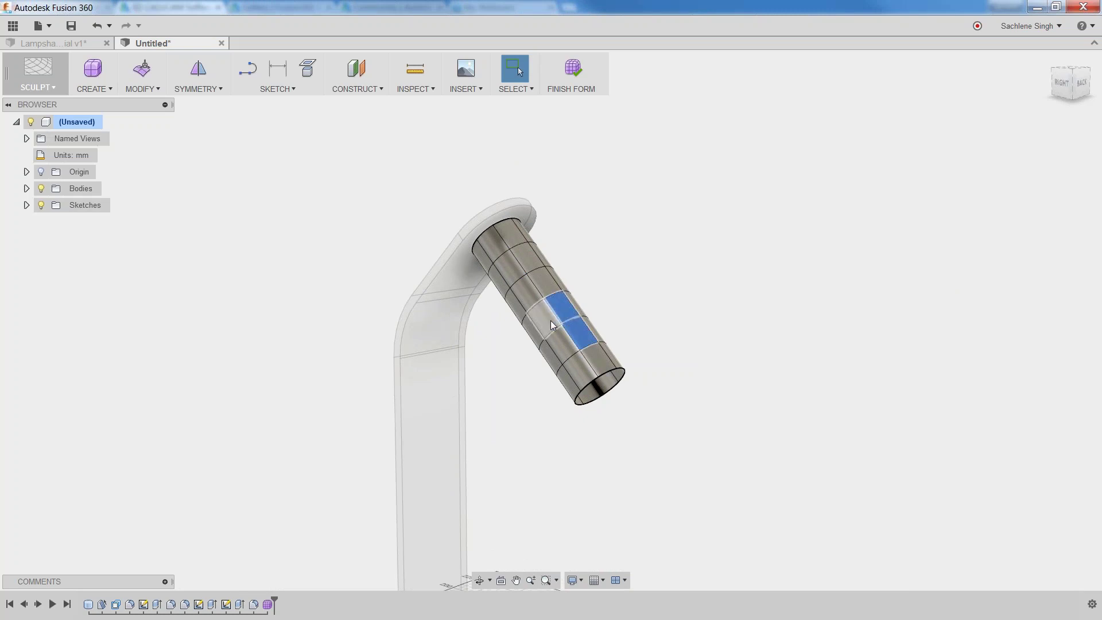
Use Edit Form on a single face midway along the cylinder's outer side and move it up 10 mm.
click(656, 299)
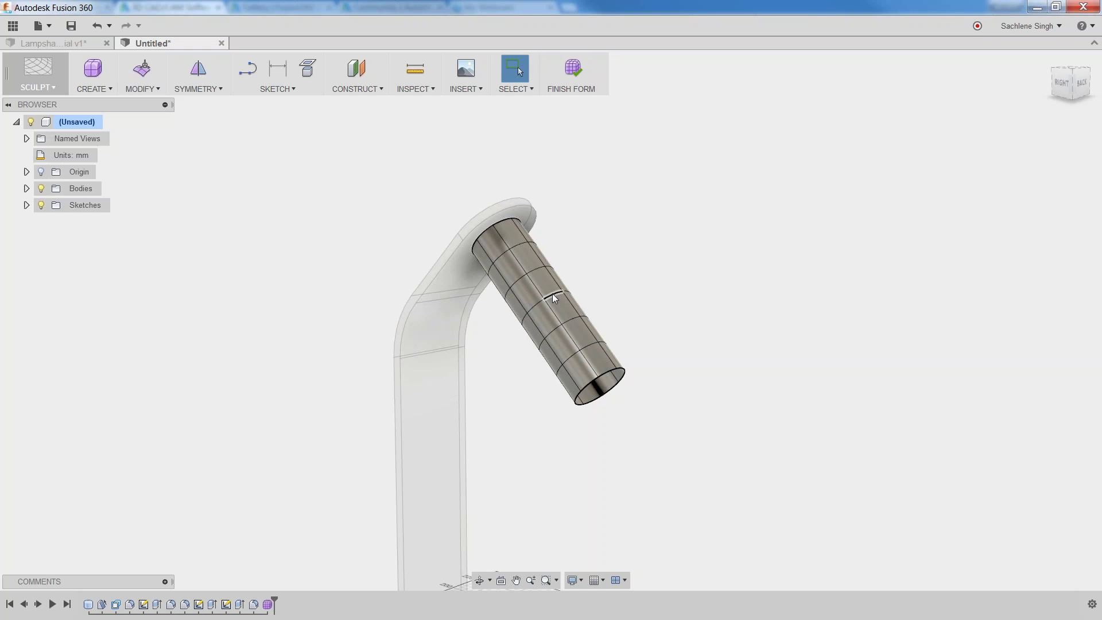
scroll(552, 294, up, 4)
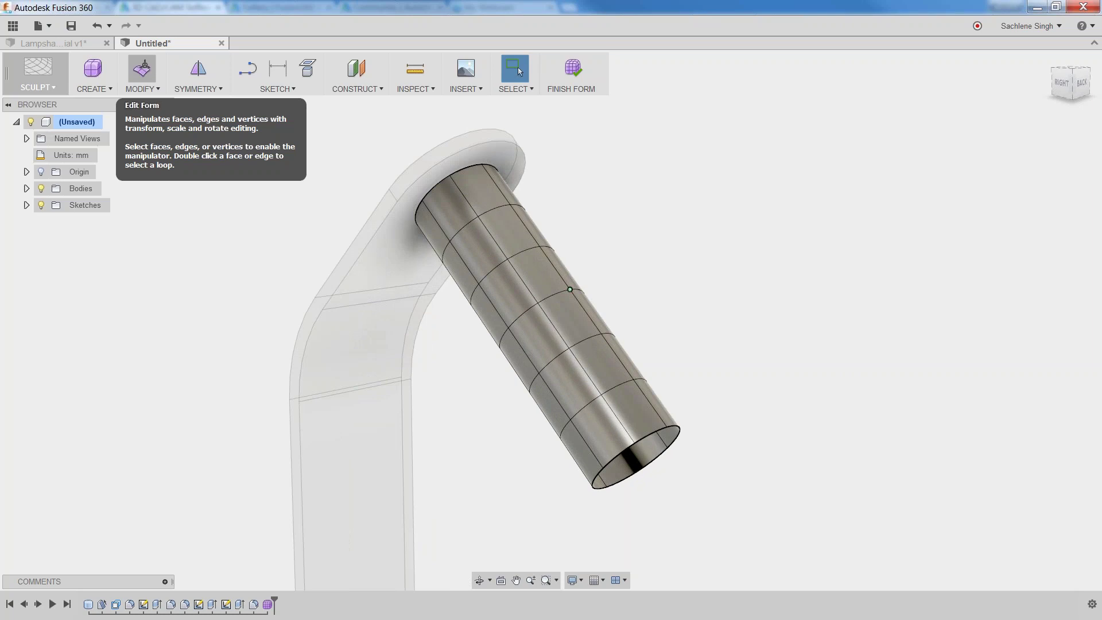
key(Escape)
click(571, 308)
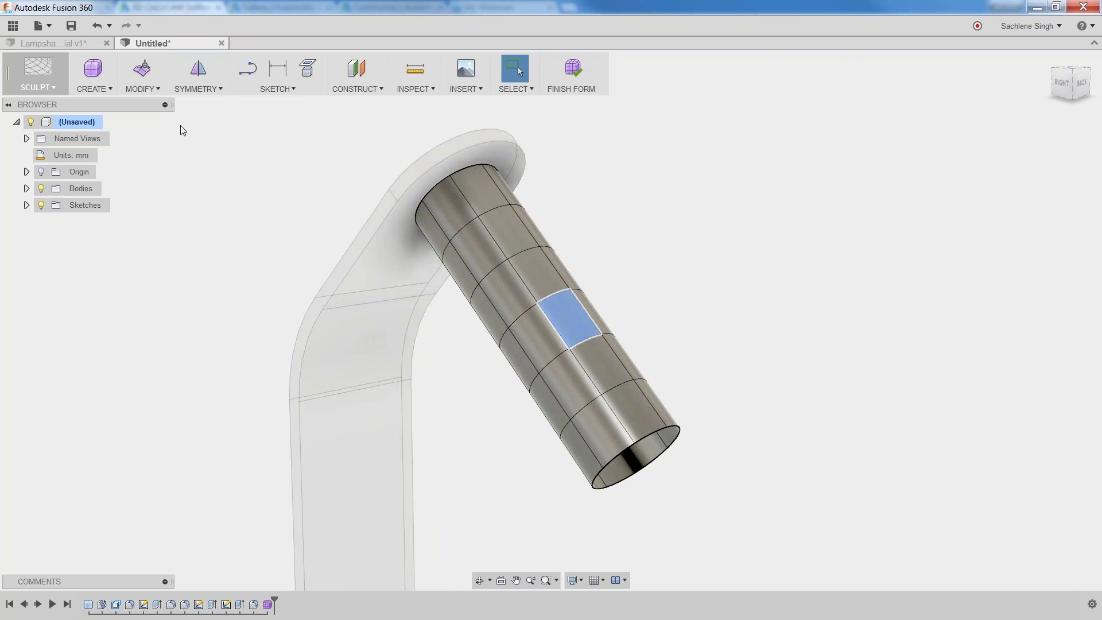
click(142, 69)
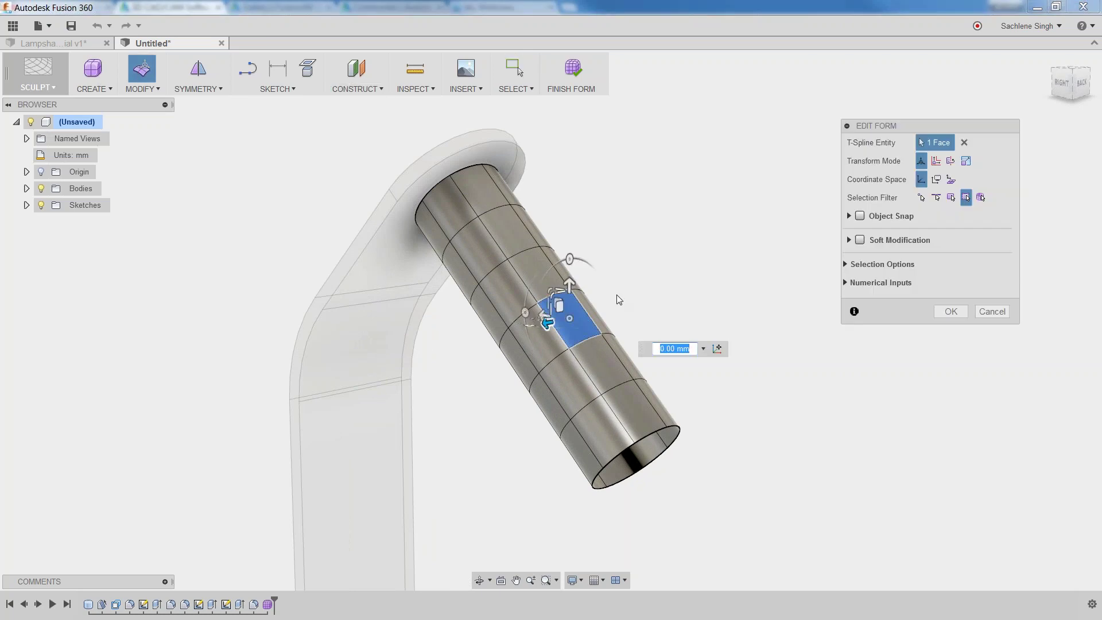
shift+middle_drag(664, 295, 691, 296)
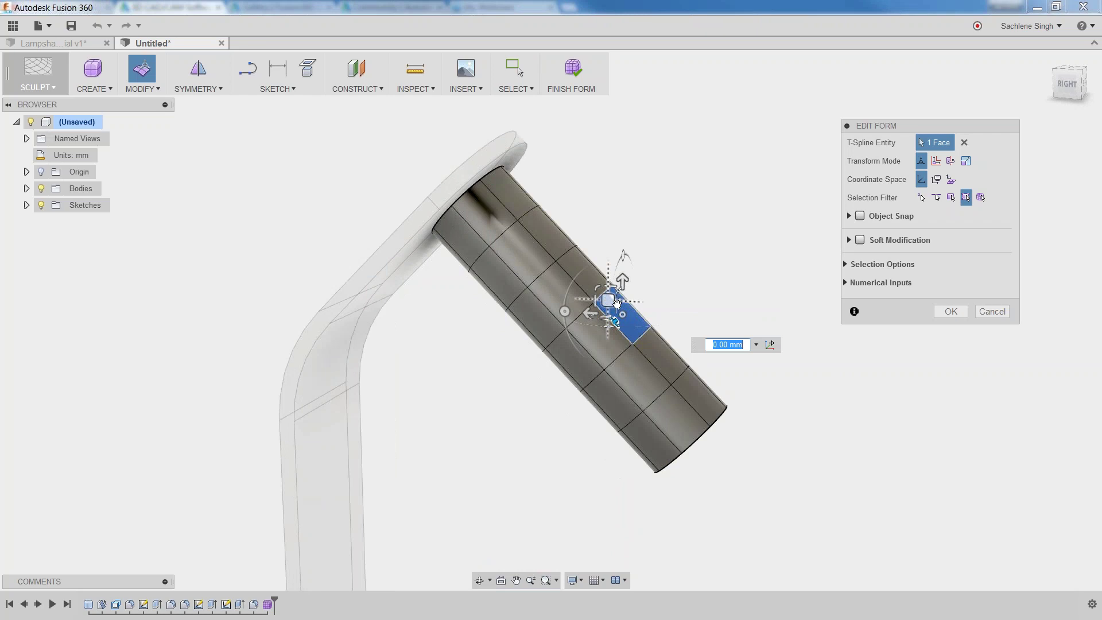
shift+middle_drag(702, 294, 623, 313)
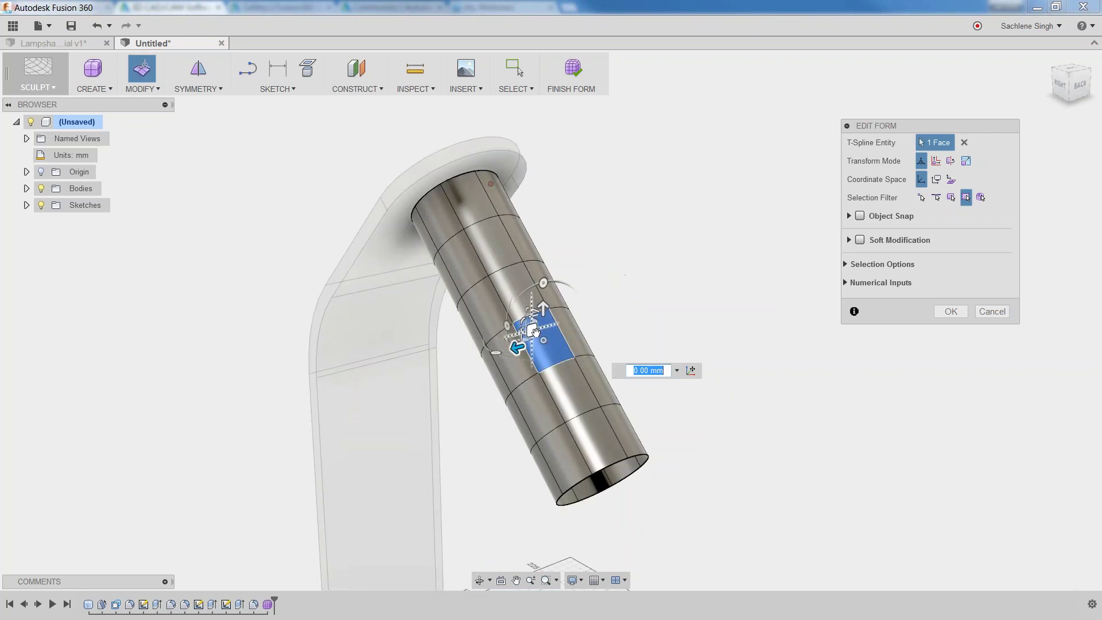
drag(543, 308, 554, 279)
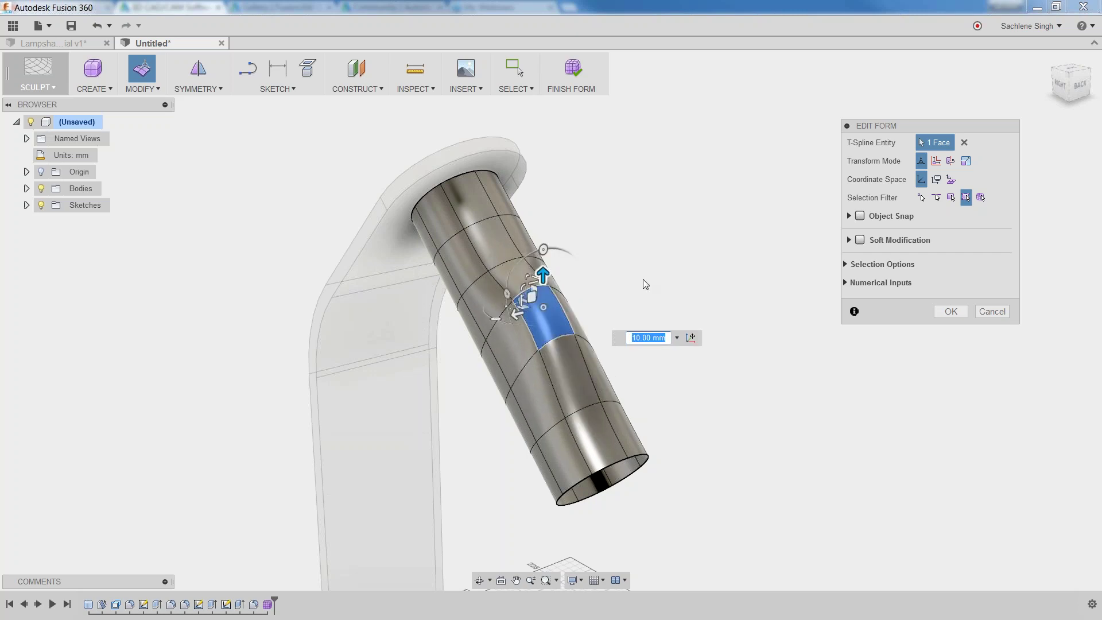
Move the selected face sideways along another axis of the manipulator and rotate it about 35 degrees.
shift+middle_drag(642, 279, 660, 294)
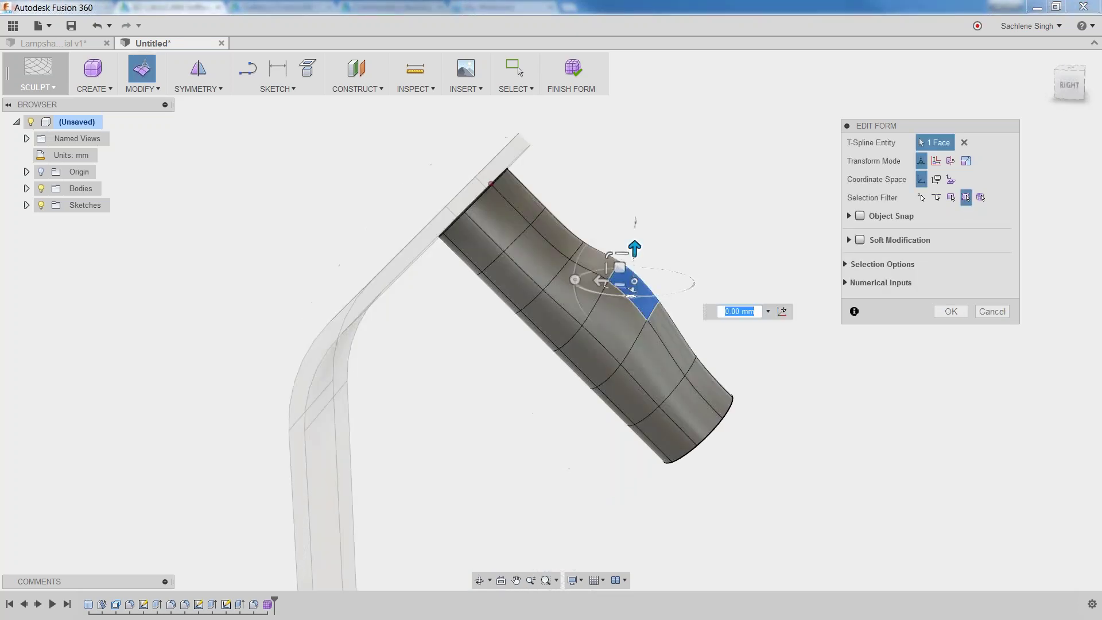
drag(631, 287, 630, 308)
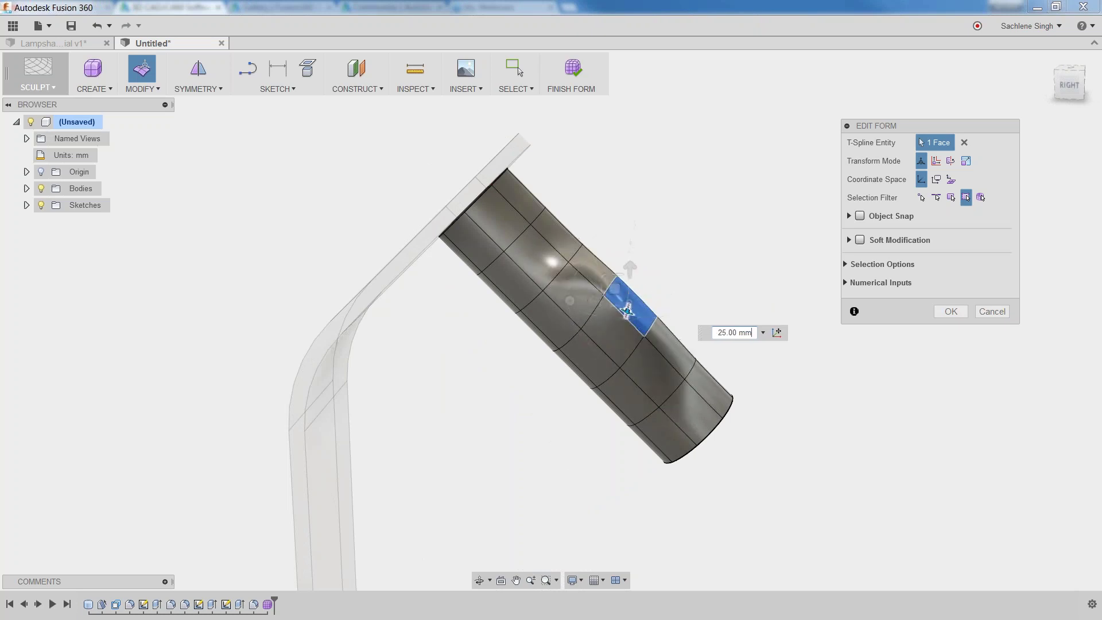
shift+middle_drag(631, 308, 683, 283)
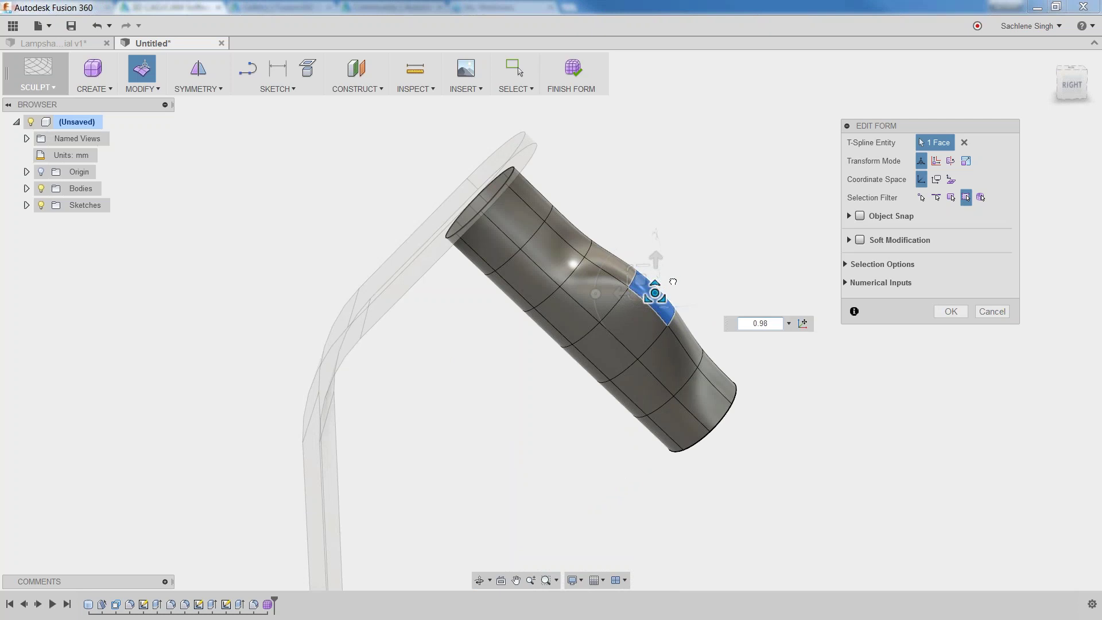
drag(681, 274, 603, 291)
click(634, 247)
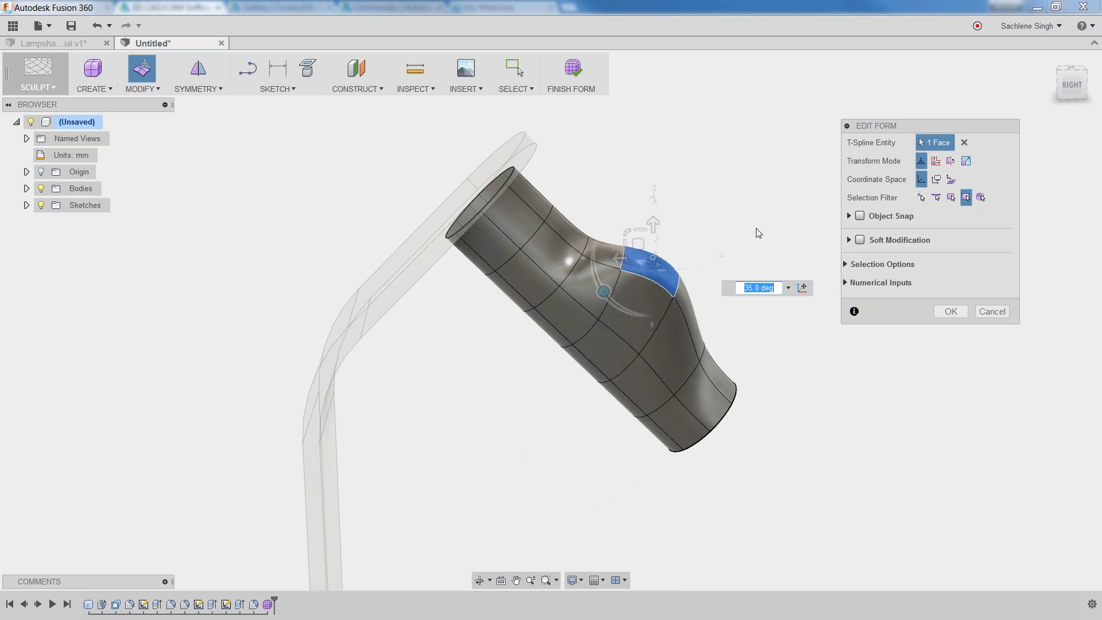
Scale the selected bulging face along a single axis and inspect the deformed cylinder.
shift+middle_drag(756, 233, 591, 281)
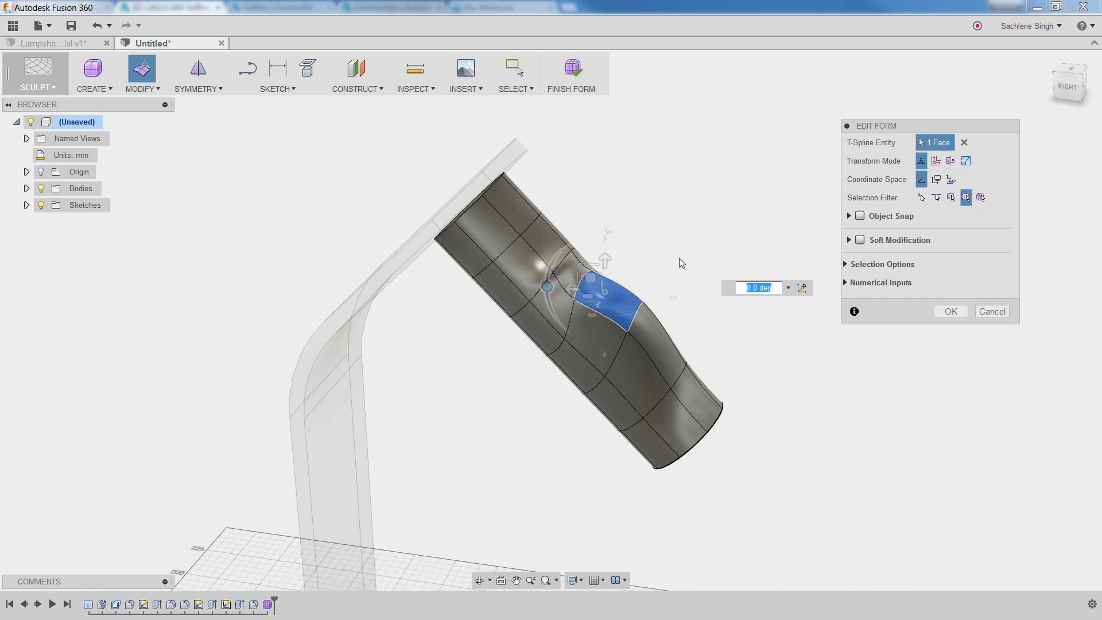
shift+middle_drag(681, 257, 600, 259)
drag(332, 312, 362, 313)
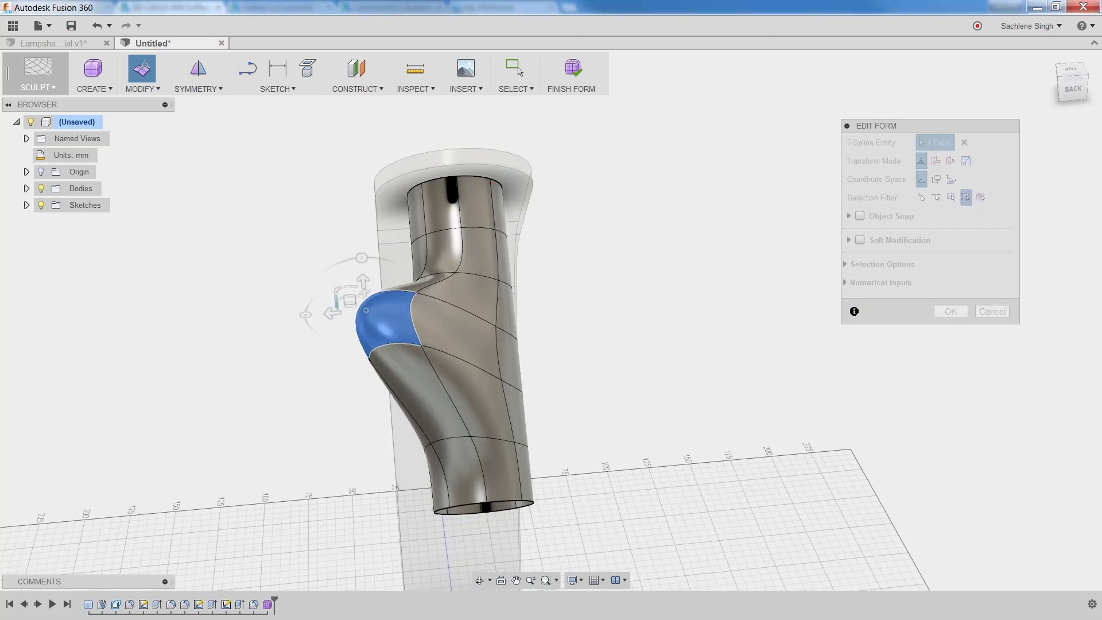
shift+middle_drag(431, 344, 583, 405)
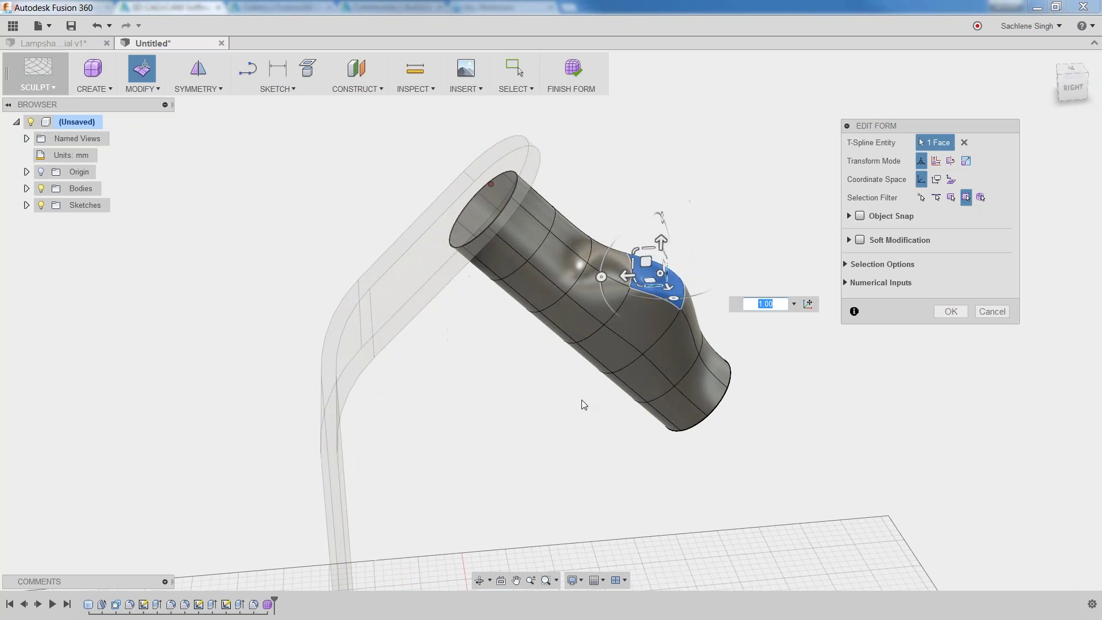
Undo the scale, rotation and move edits on the cylinder's side face and clear the face selection.
key(ctrl+z)
key(ctrl+z)
key(ctrl+z)
key(ctrl+z)
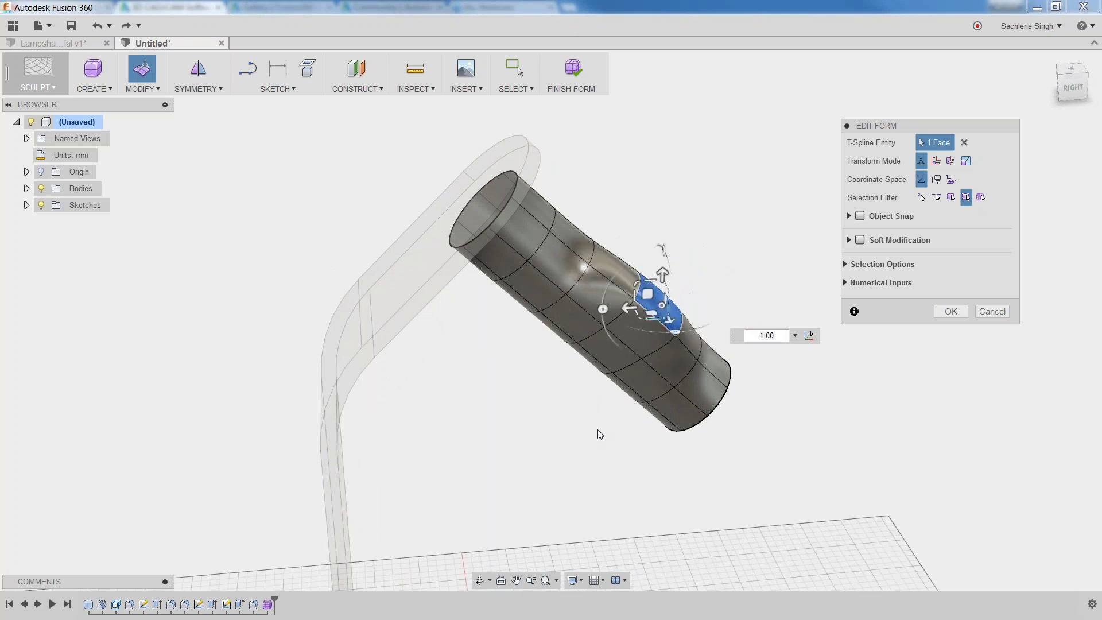
key(ctrl+z)
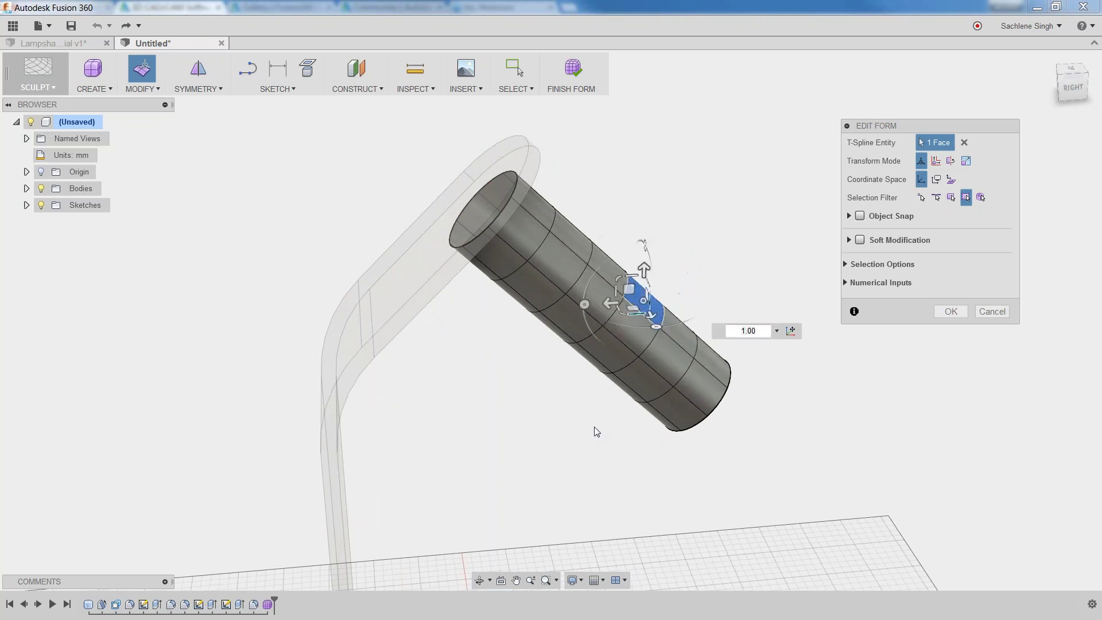
shift+middle_drag(740, 245, 663, 260)
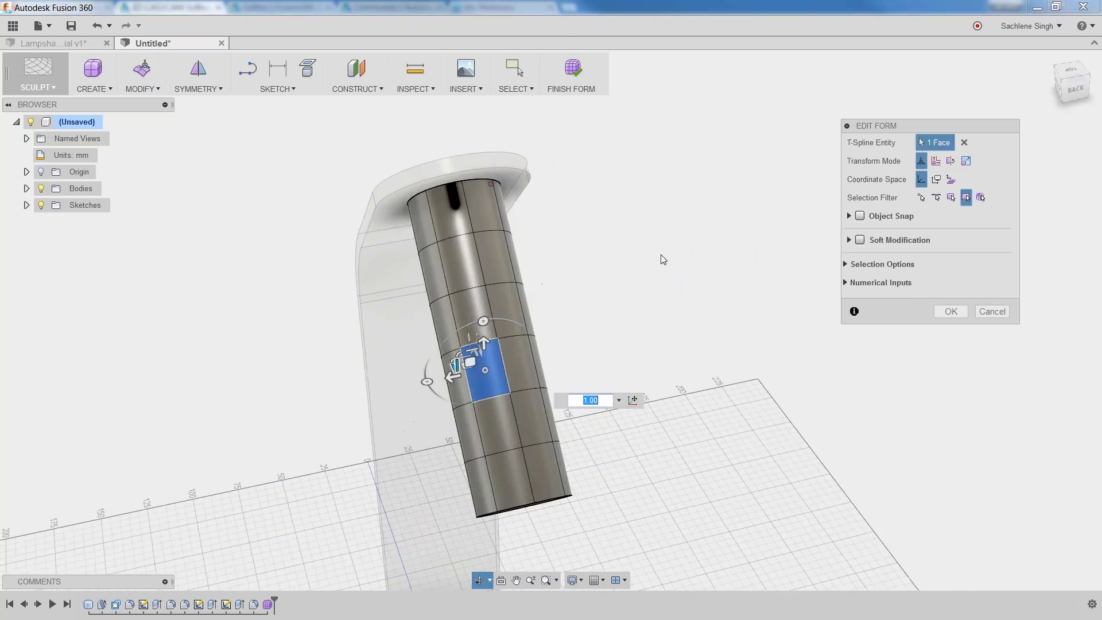
click(657, 316)
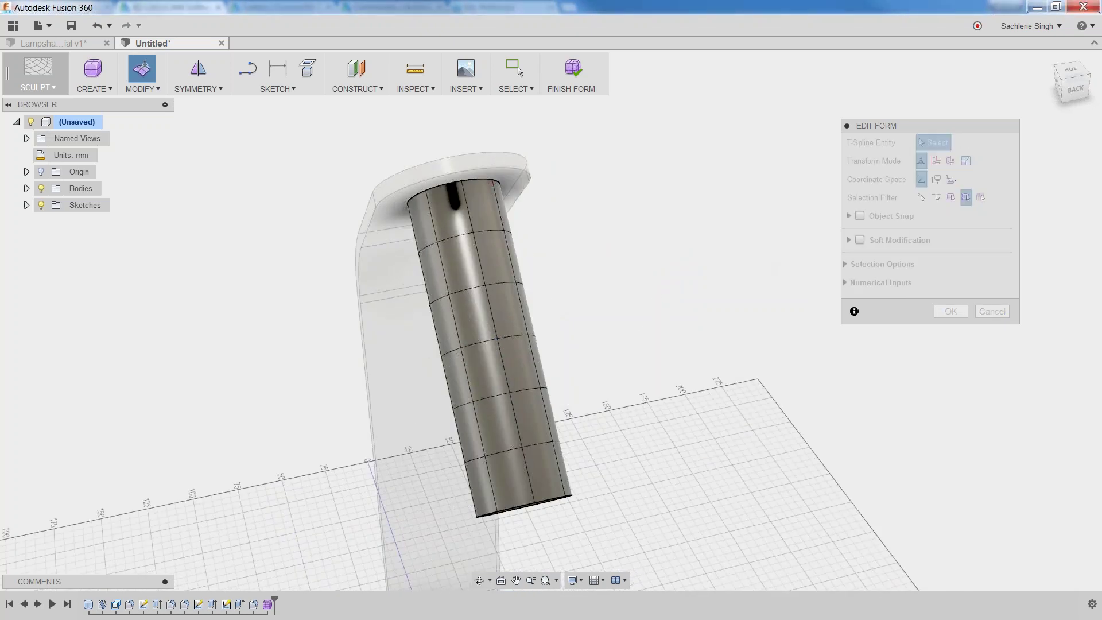
middle_drag(644, 325, 701, 308)
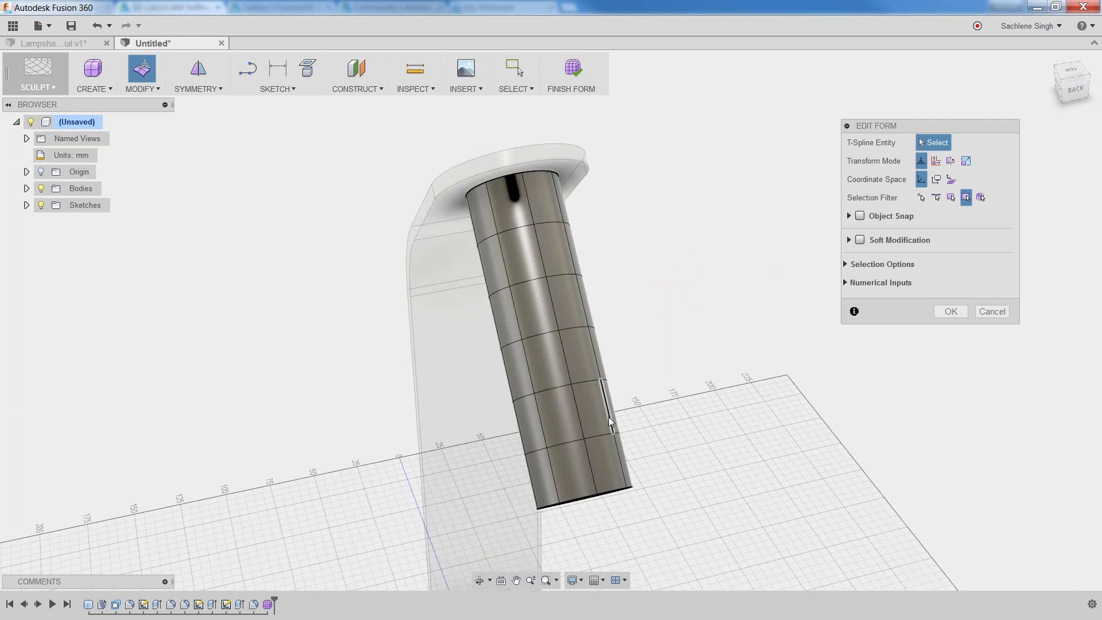
shift+middle_drag(608, 405, 723, 344)
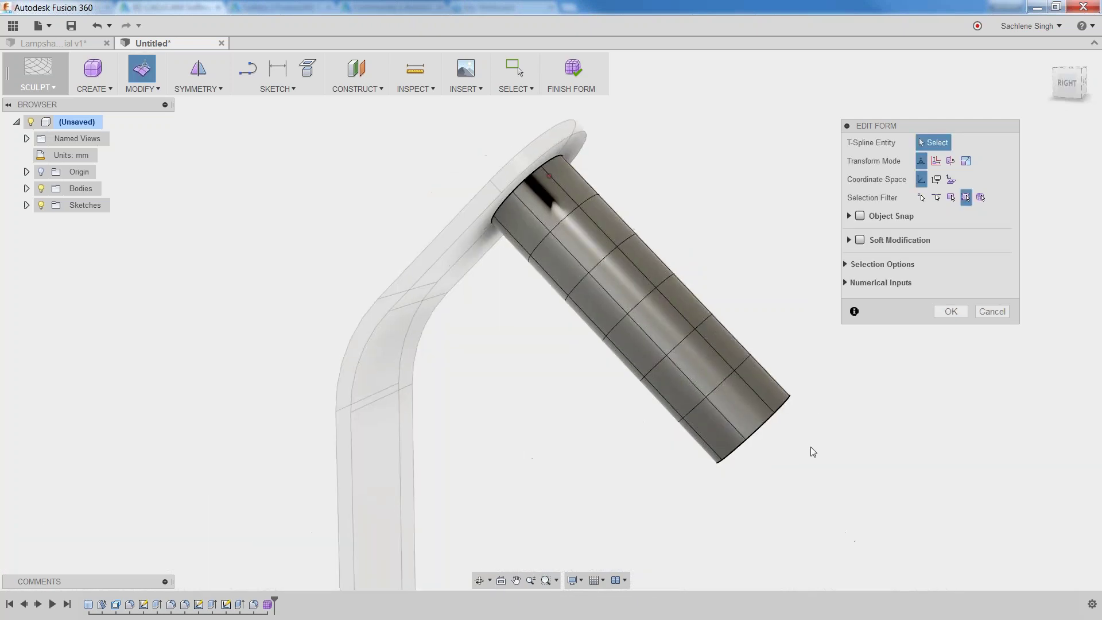
middle_drag(810, 446, 719, 443)
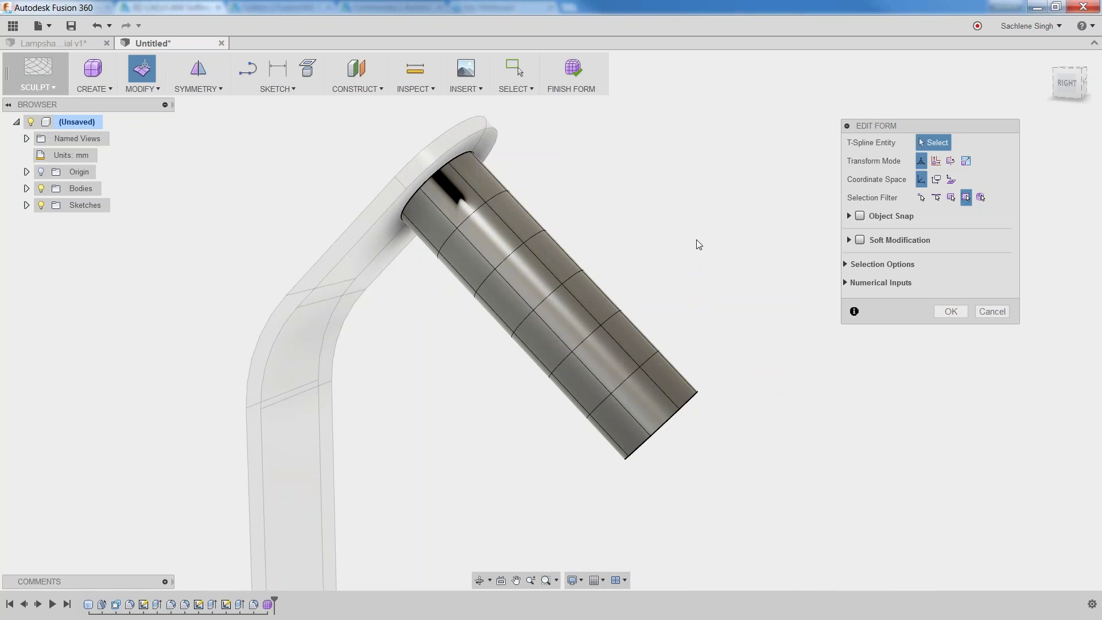
shift+middle_drag(697, 241, 520, 319)
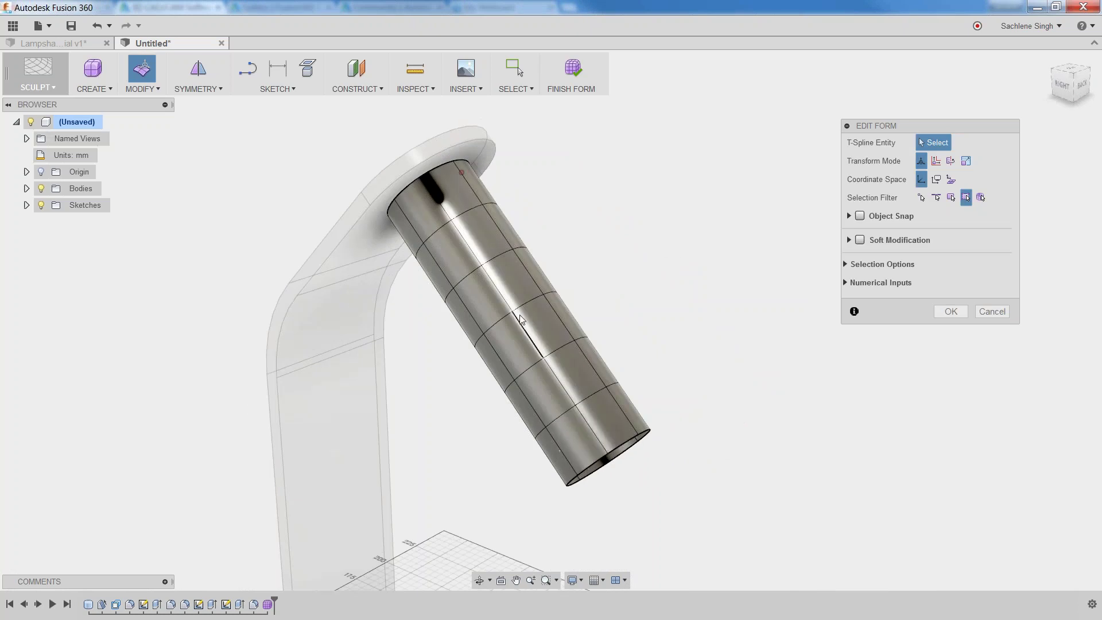
double_click(500, 322)
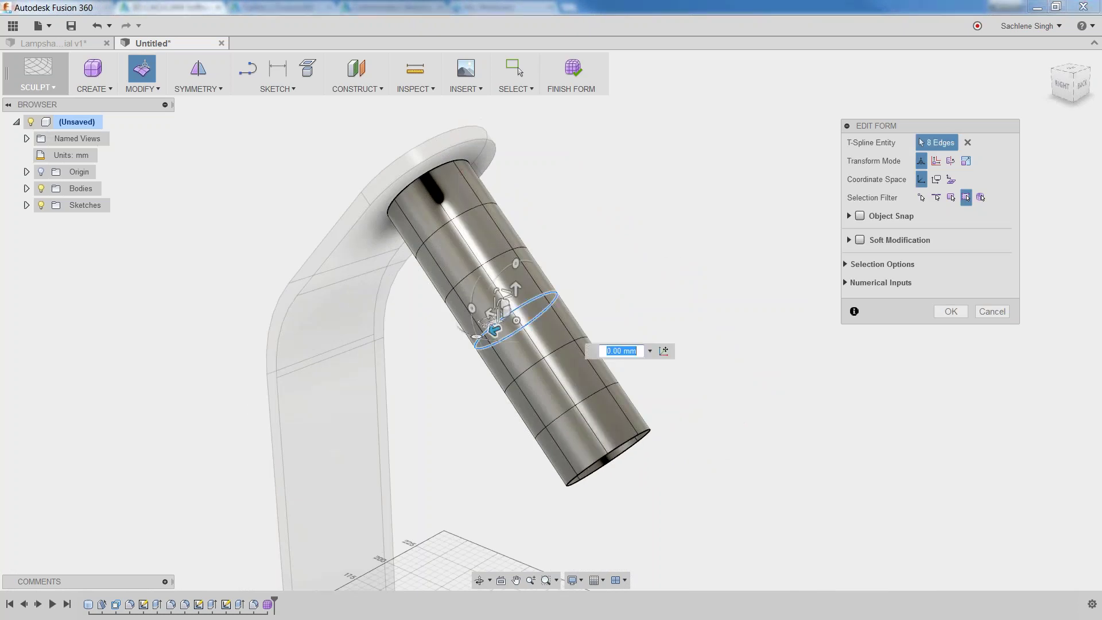
key(Escape)
double_click(528, 302)
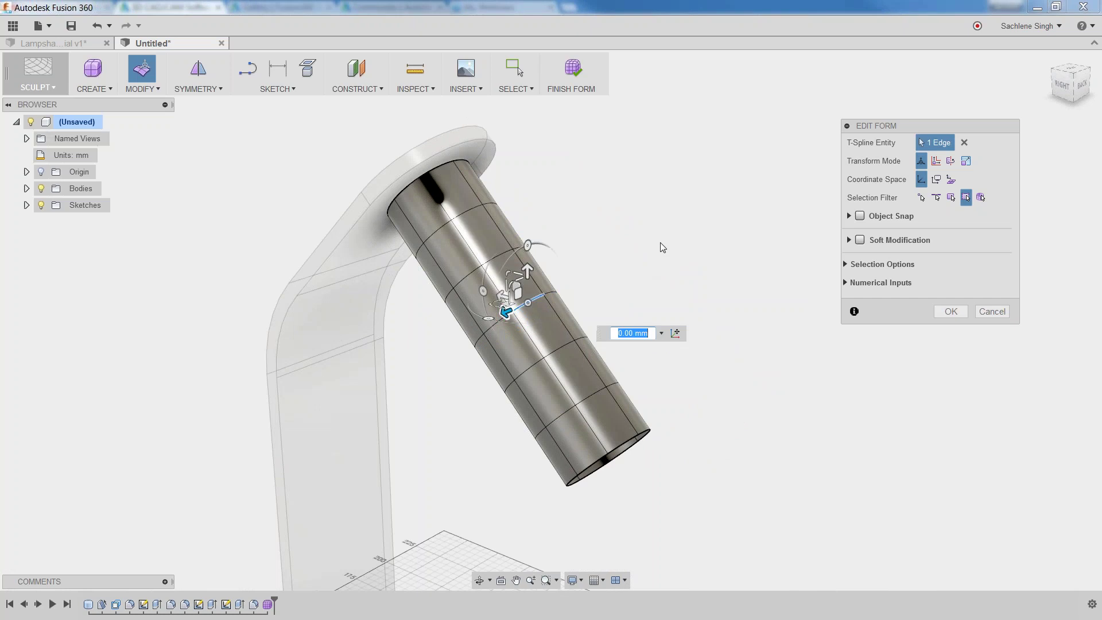
key(Escape)
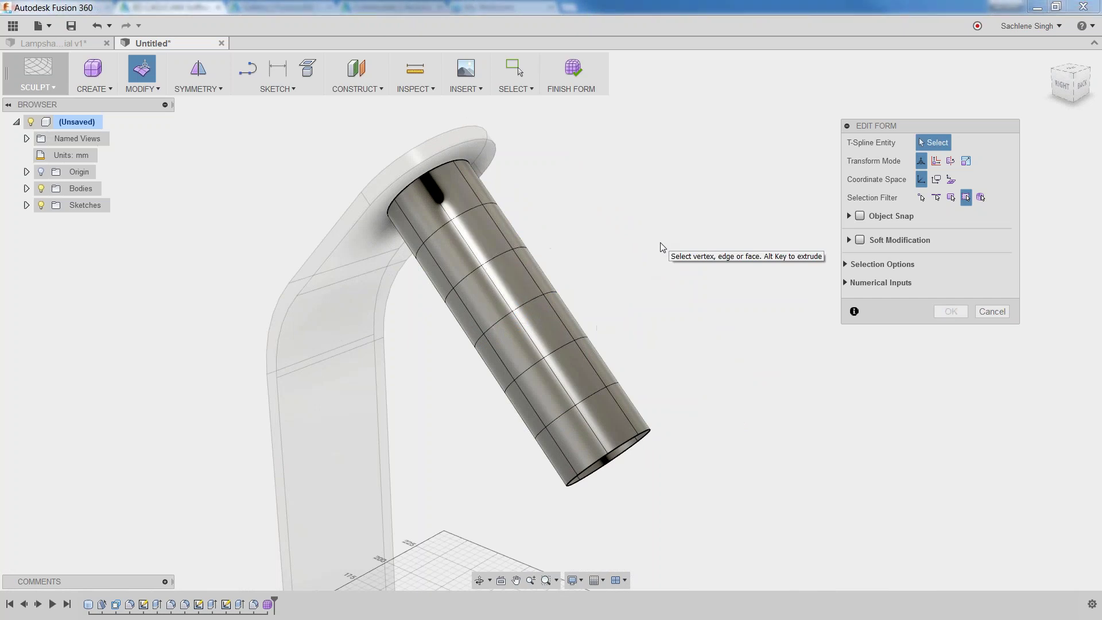
Scale the full edge loop at the cylinder's mid-height uniformly by about 2.62 and deselect it.
double_click(502, 318)
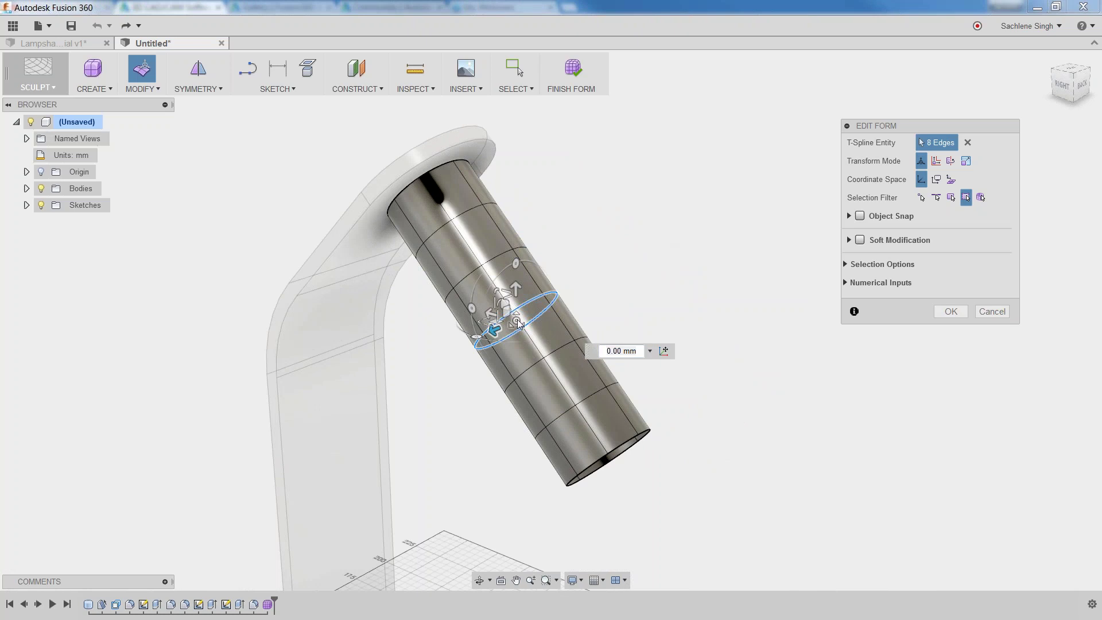
drag(518, 324, 588, 309)
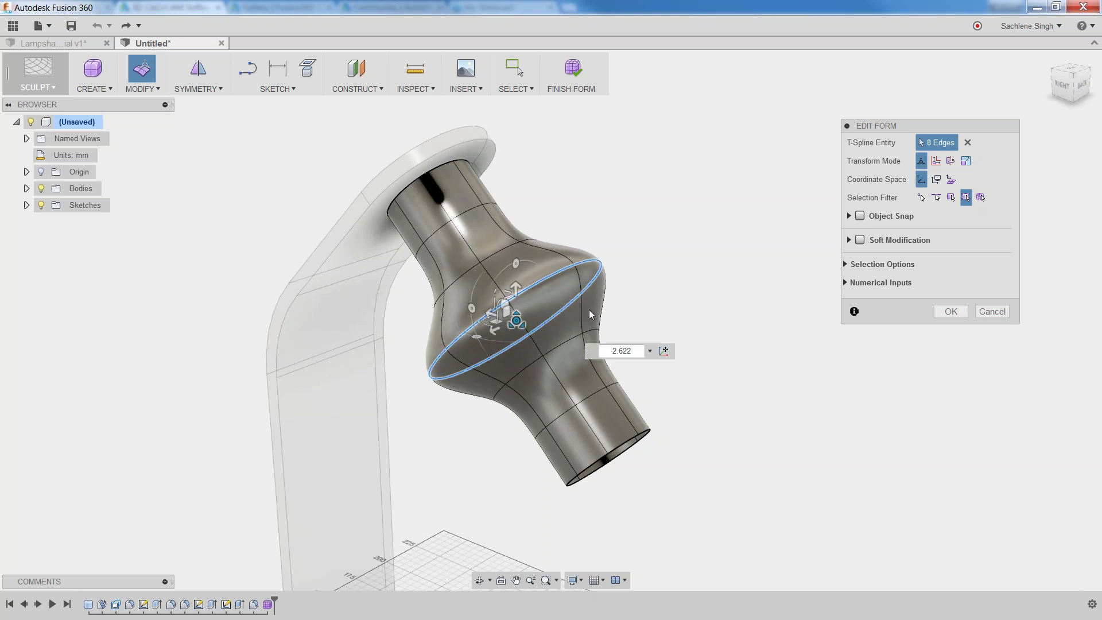
click(732, 302)
Uniformly scale the edge loop directly above the middle by about 2.27 and the one directly below it by about 2.33.
double_click(494, 252)
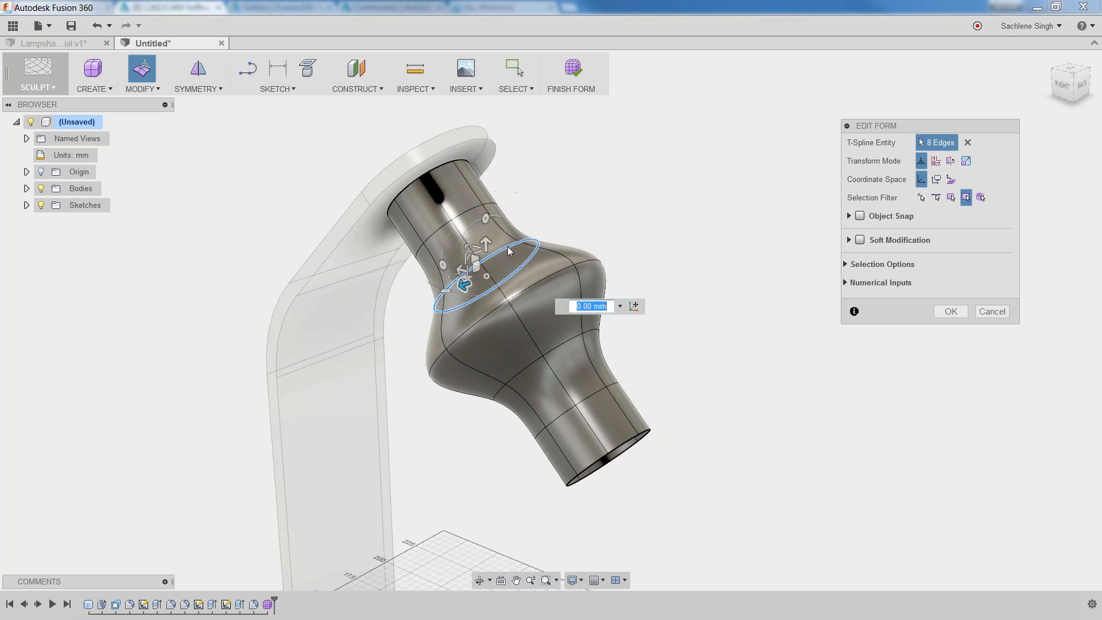
drag(507, 246, 440, 297)
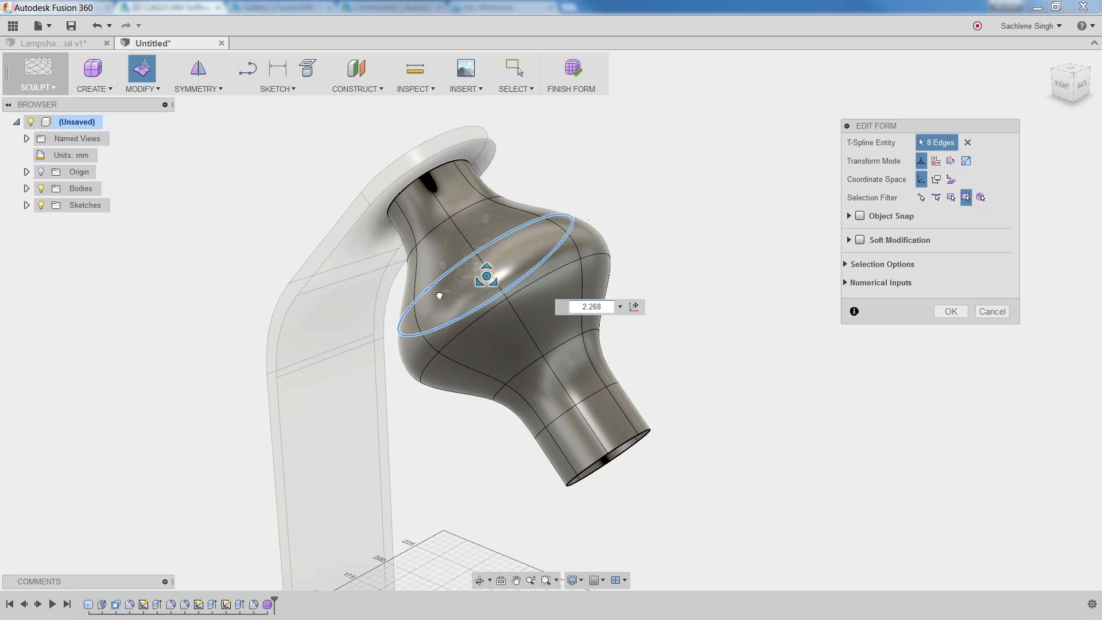
double_click(525, 372)
drag(537, 372, 504, 394)
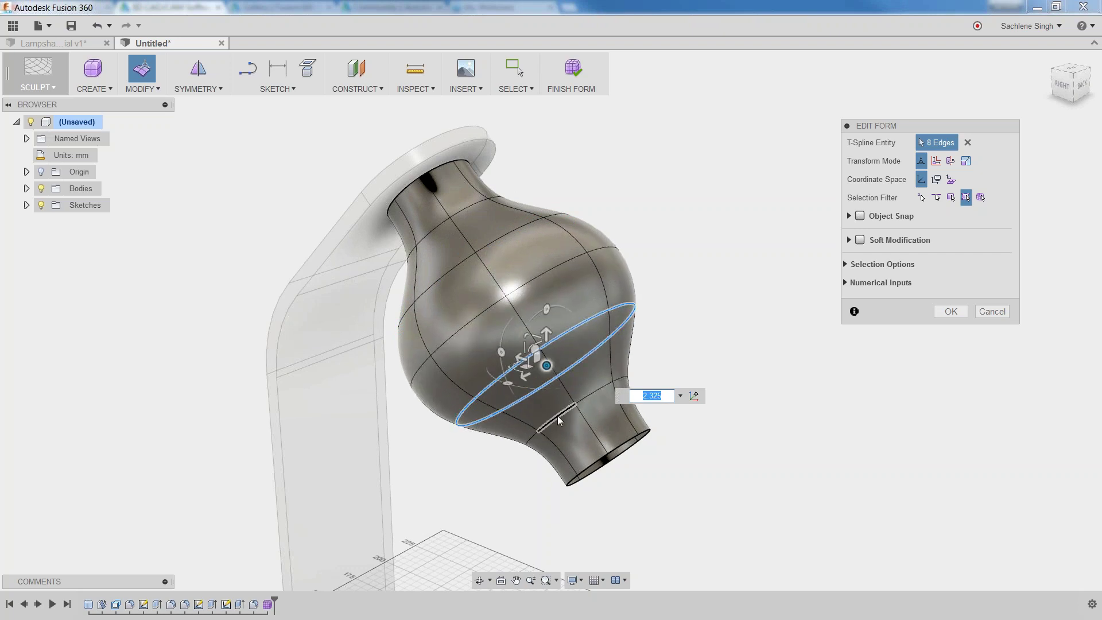
Uniformly scale the lowest inner edge loop by about 1.53 and flare the open bottom rim by about 2.77.
double_click(577, 414)
drag(577, 413, 562, 419)
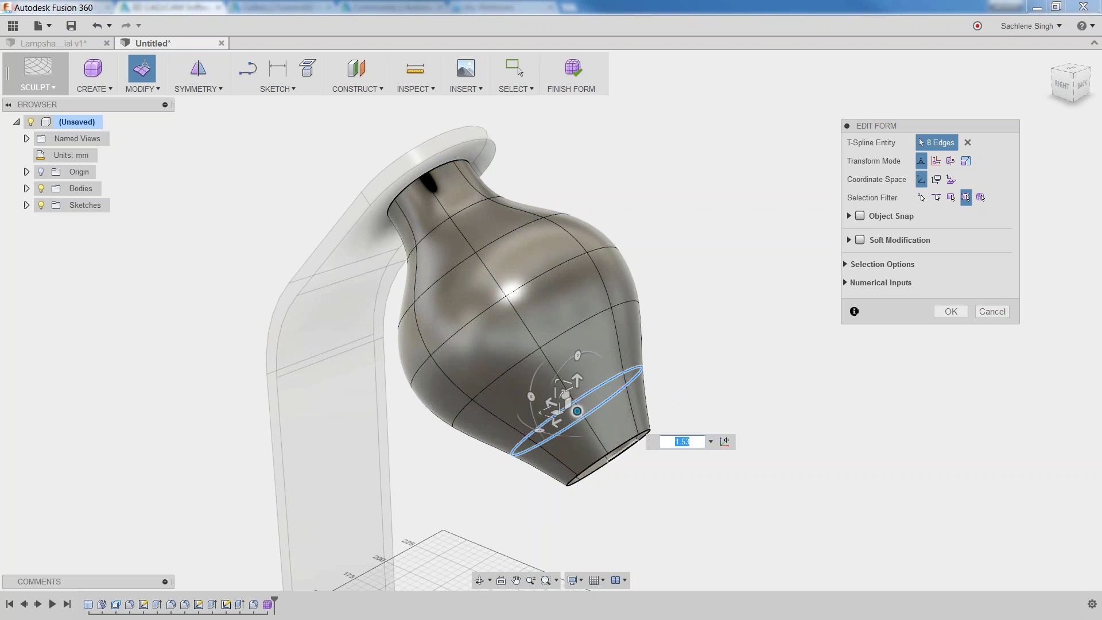
double_click(594, 465)
drag(594, 467, 728, 435)
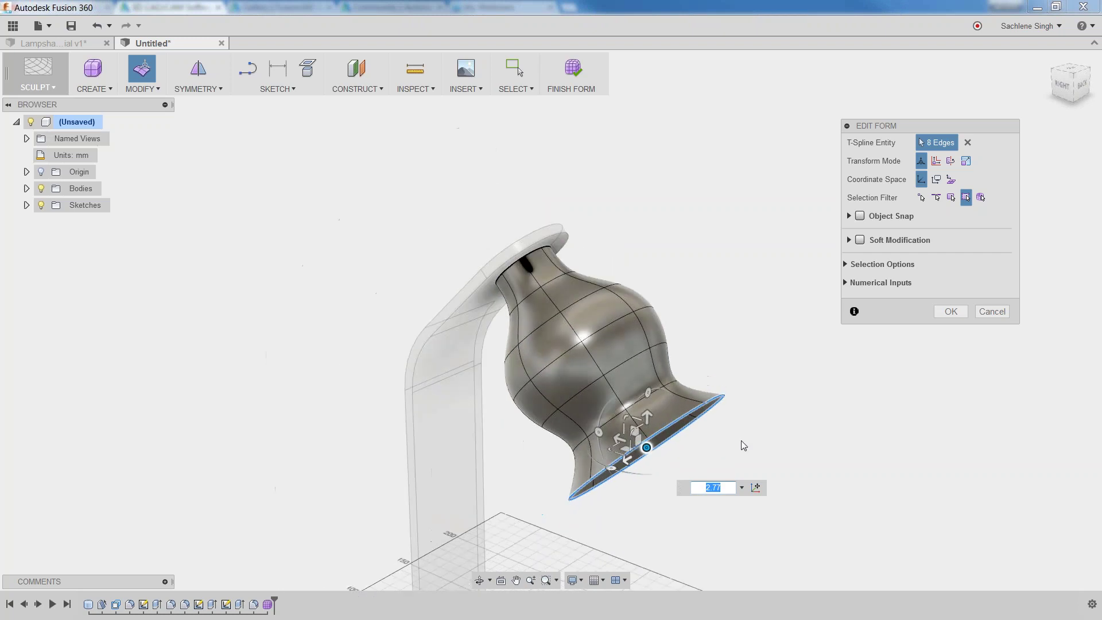
Inspect the sculpted shade's profile from the side and compare it with the finished lamp in the Lampshade Tutorial document.
shift+middle_drag(742, 440, 741, 391)
shift+middle_drag(747, 390, 718, 397)
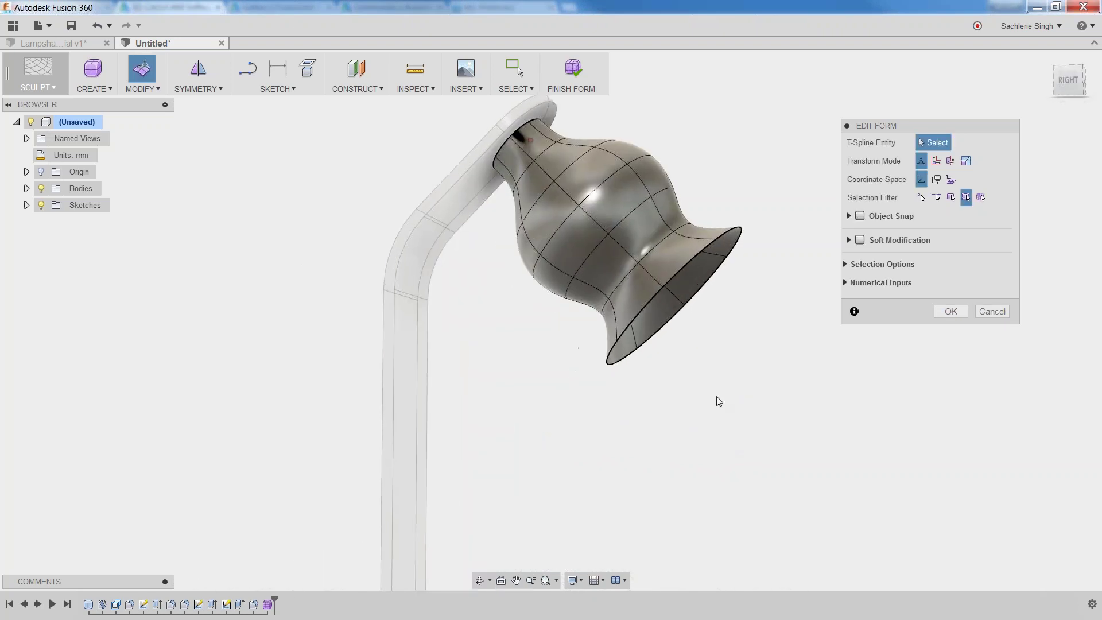
scroll(716, 397, down, 2)
scroll(716, 397, up, 3)
middle_drag(714, 304, 707, 396)
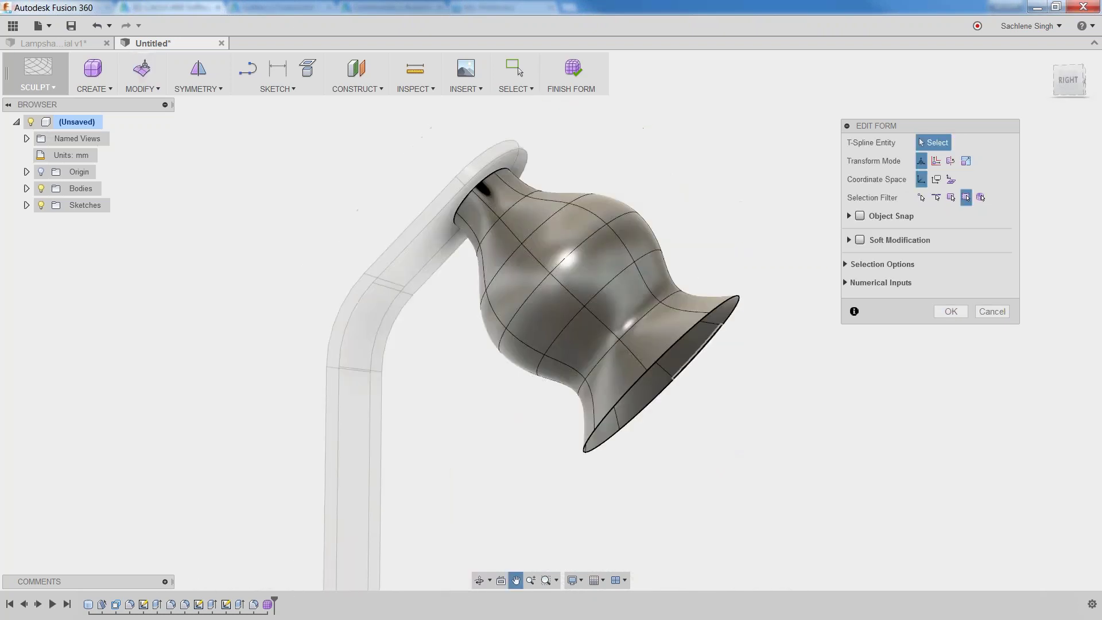
click(52, 43)
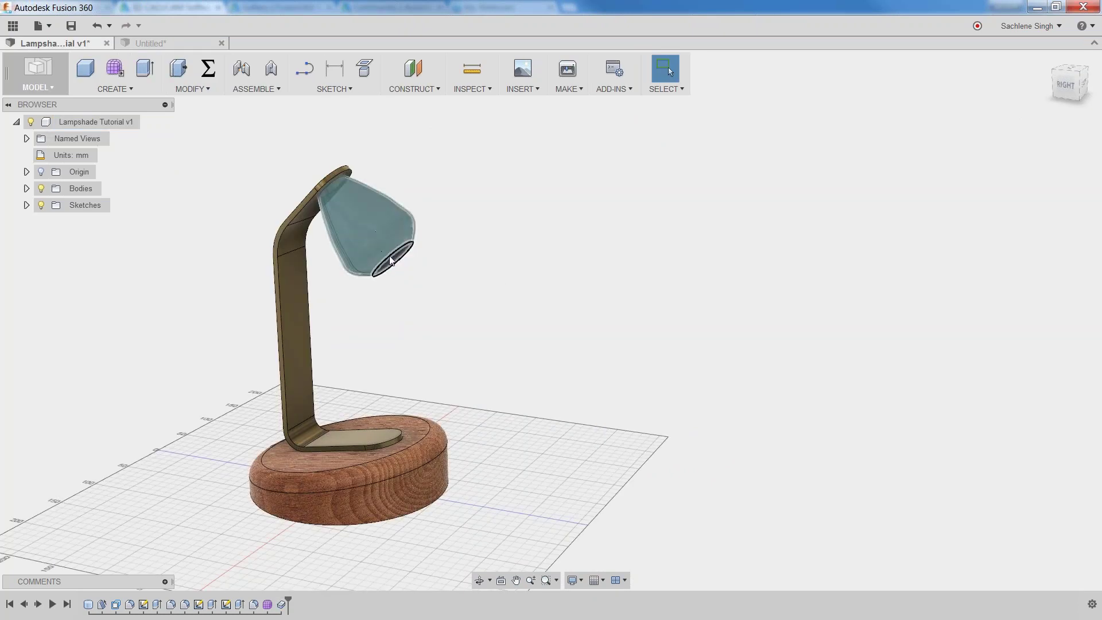
click(183, 42)
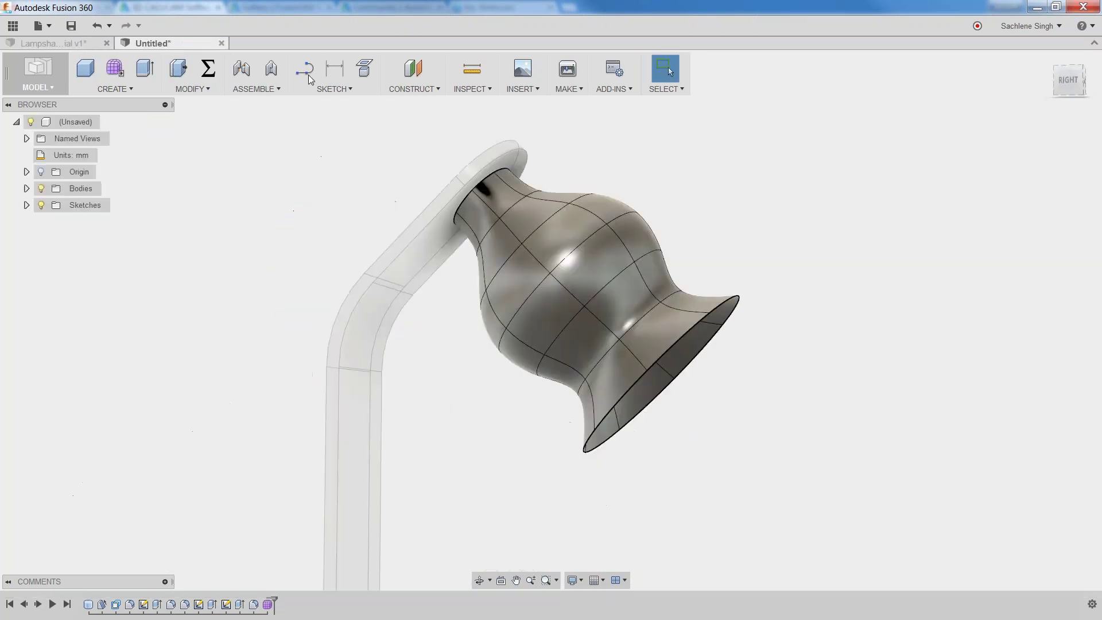
Reopen Edit Form on the shade's bottom rim loop, narrow it, flare it to a uniform scale of about 1.69 and confirm.
double_click(672, 345)
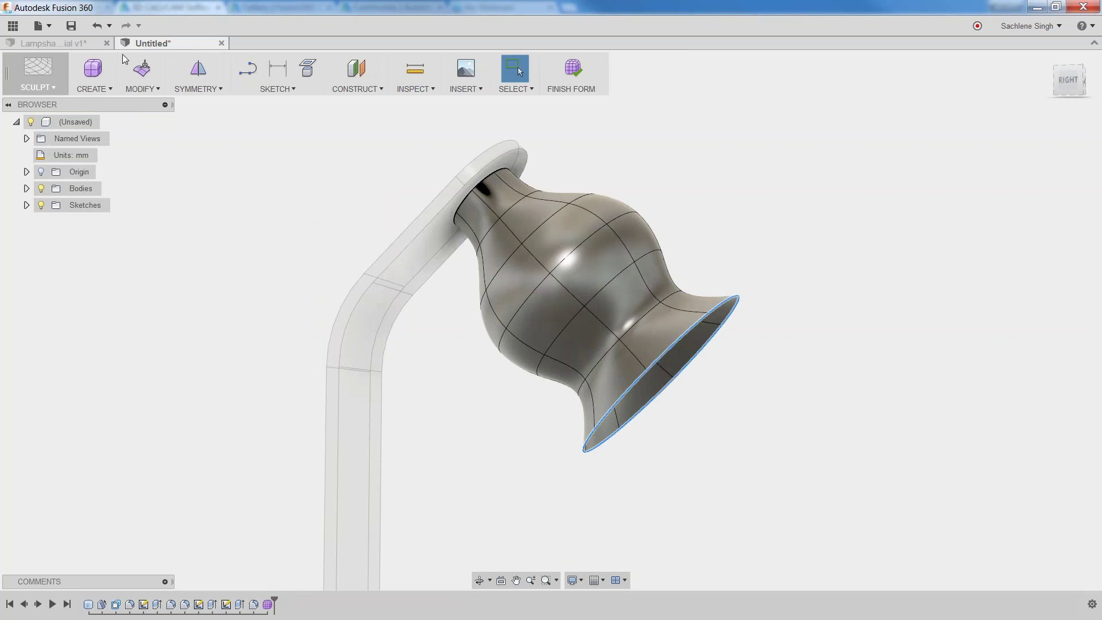
click(142, 69)
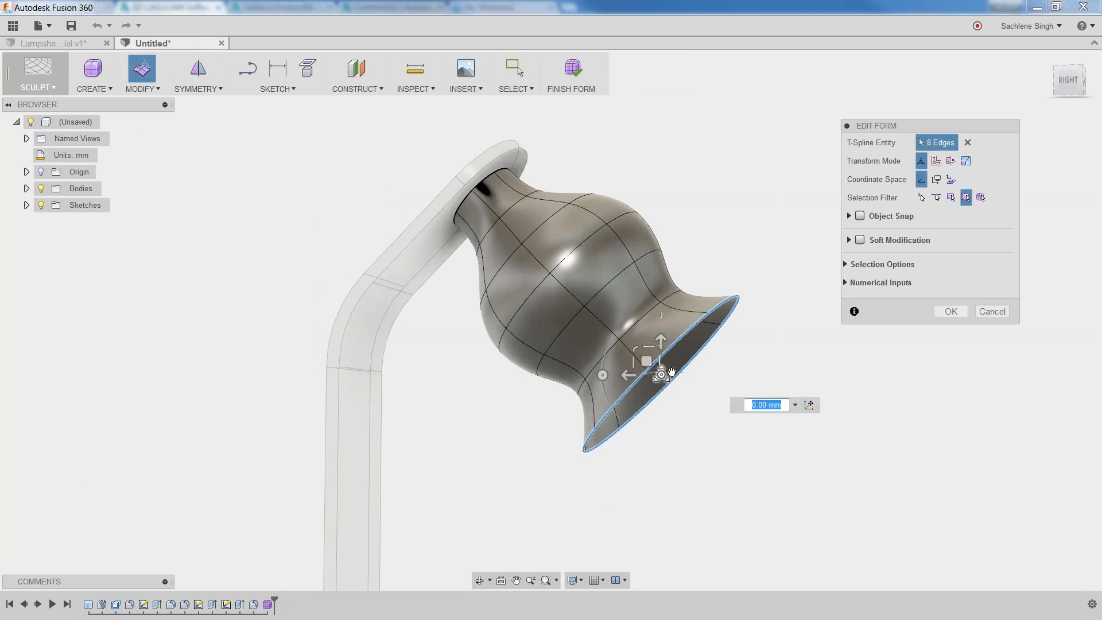
drag(675, 380, 660, 374)
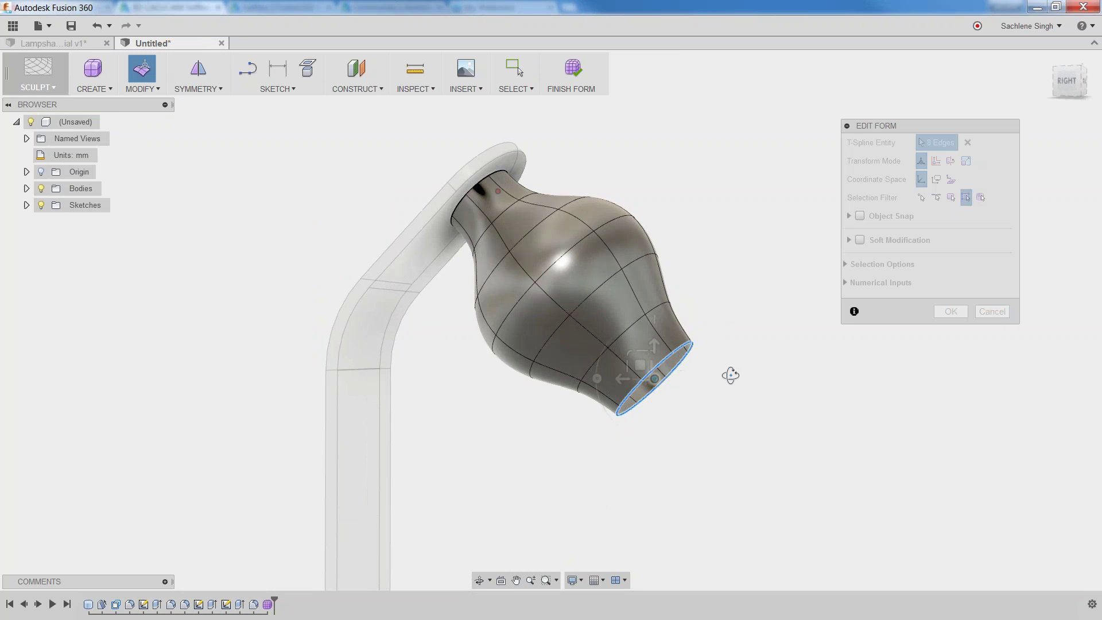
shift+middle_drag(731, 373, 566, 414)
drag(575, 412, 554, 415)
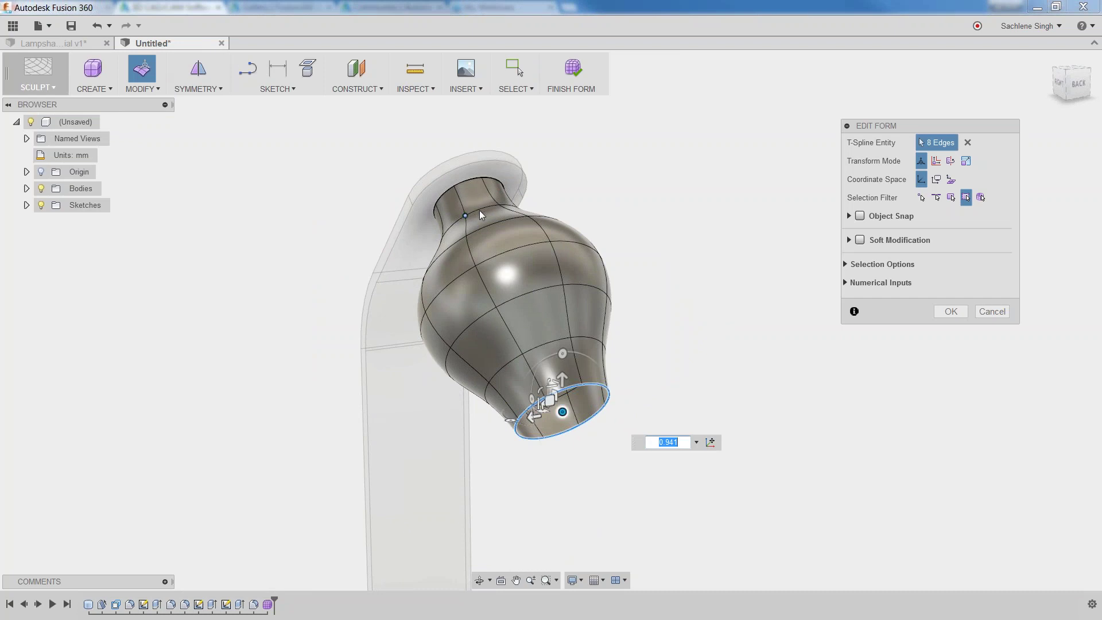
drag(563, 412, 576, 413)
right_click(721, 360)
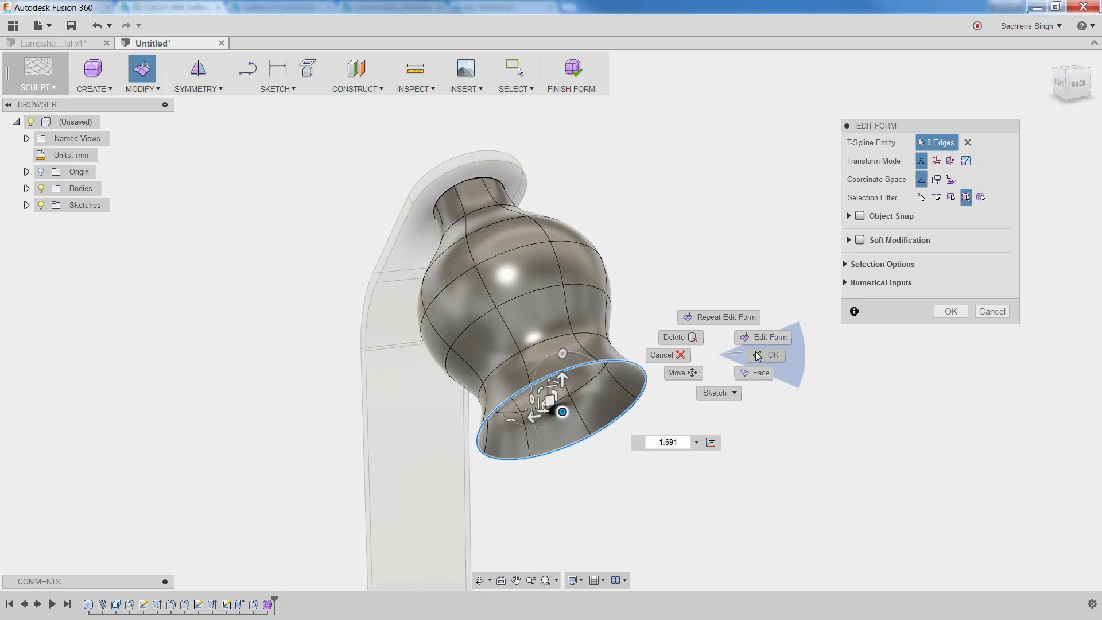
click(742, 371)
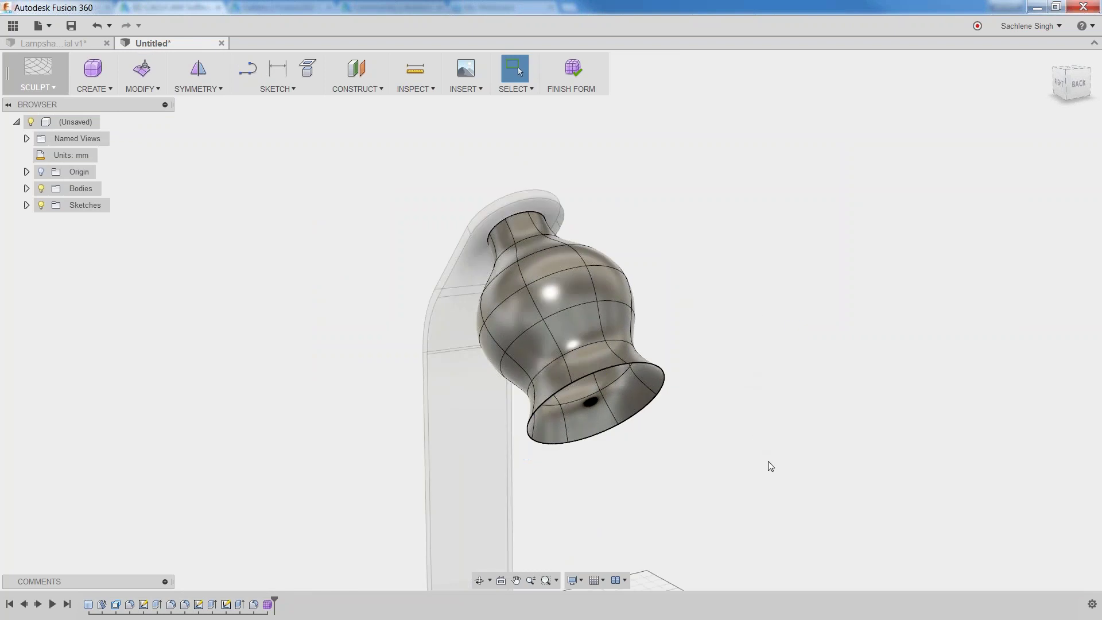
Finish the sculpted form to convert the lampshade into a surface body in the Model workspace.
shift+middle_drag(647, 492, 675, 394)
scroll(667, 495, down, 1)
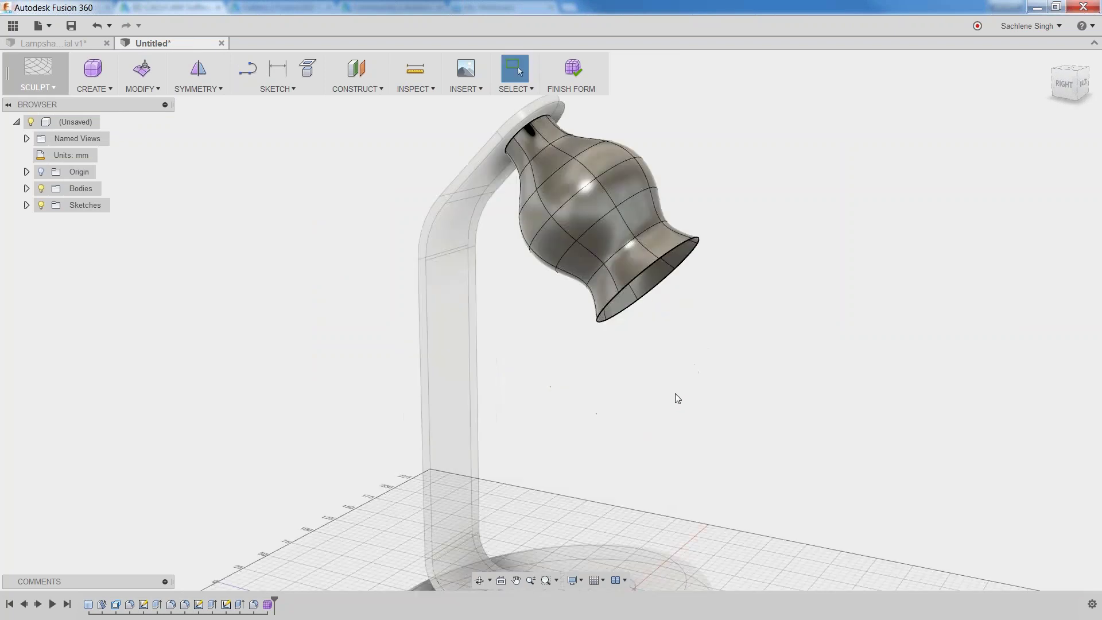
scroll(680, 425, down, 1)
scroll(731, 432, down, 1)
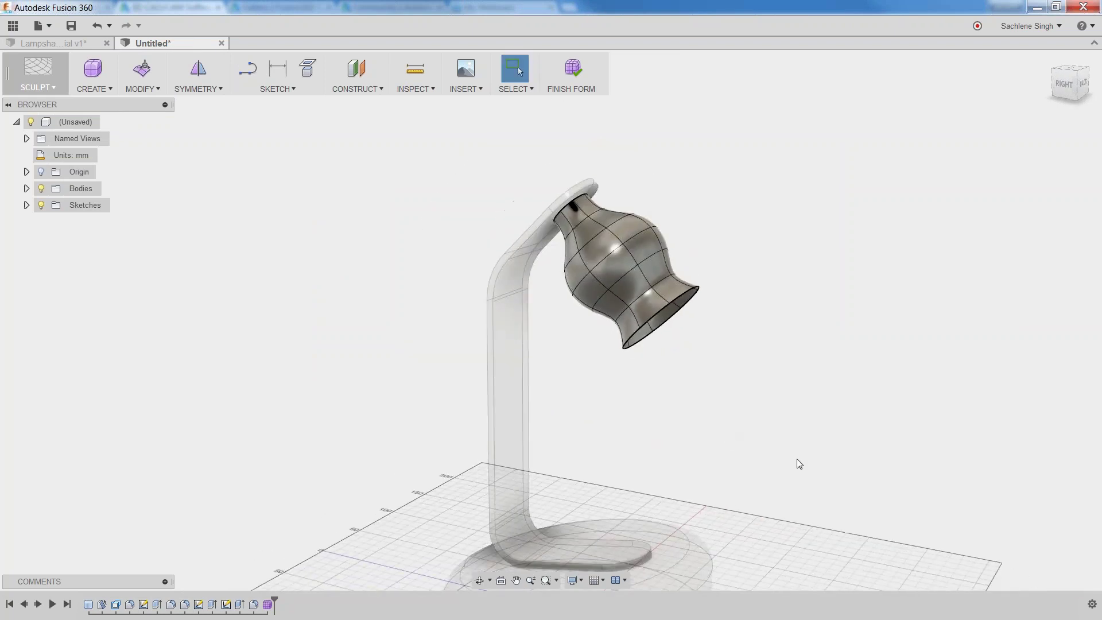
middle_drag(797, 460, 747, 424)
click(517, 69)
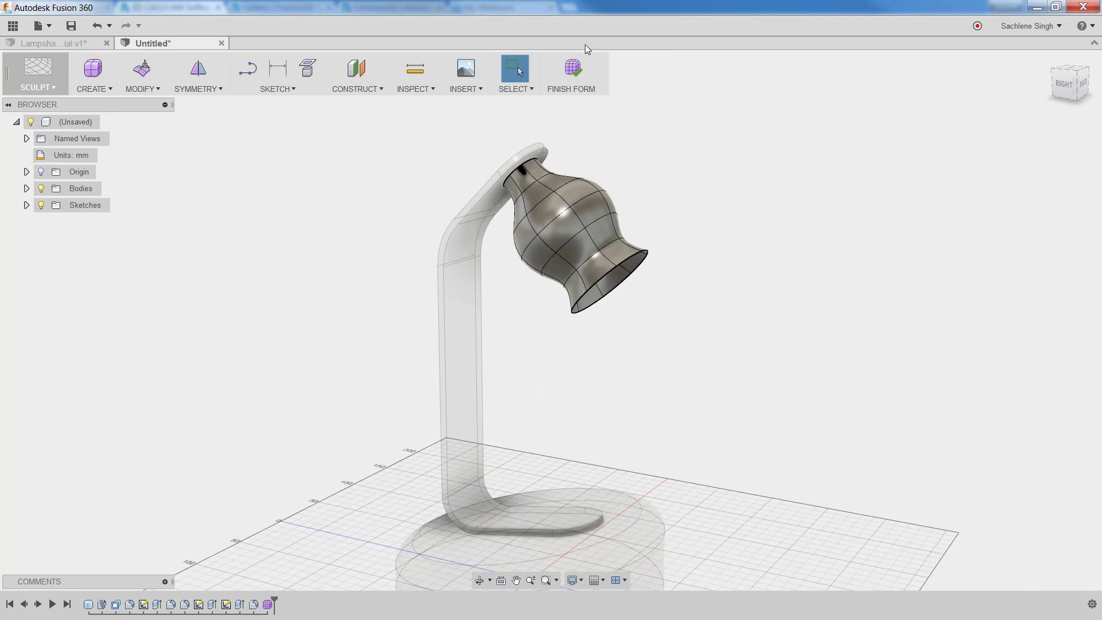
click(574, 67)
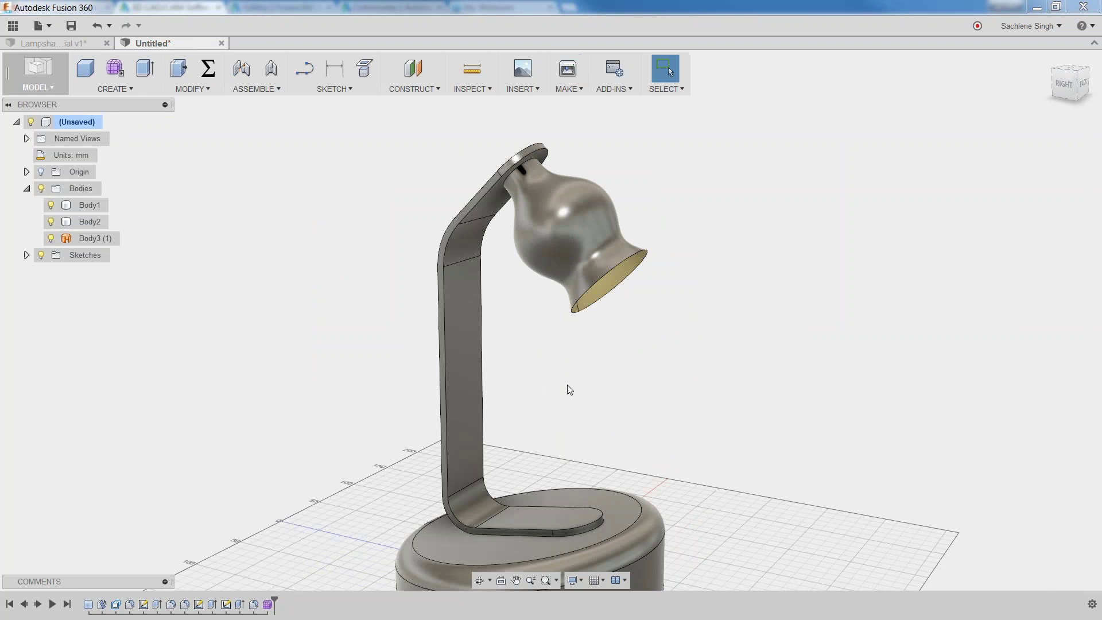
Thicken the lampshade surface by 2 mm on one side as a new body.
shift+middle_drag(681, 346, 654, 333)
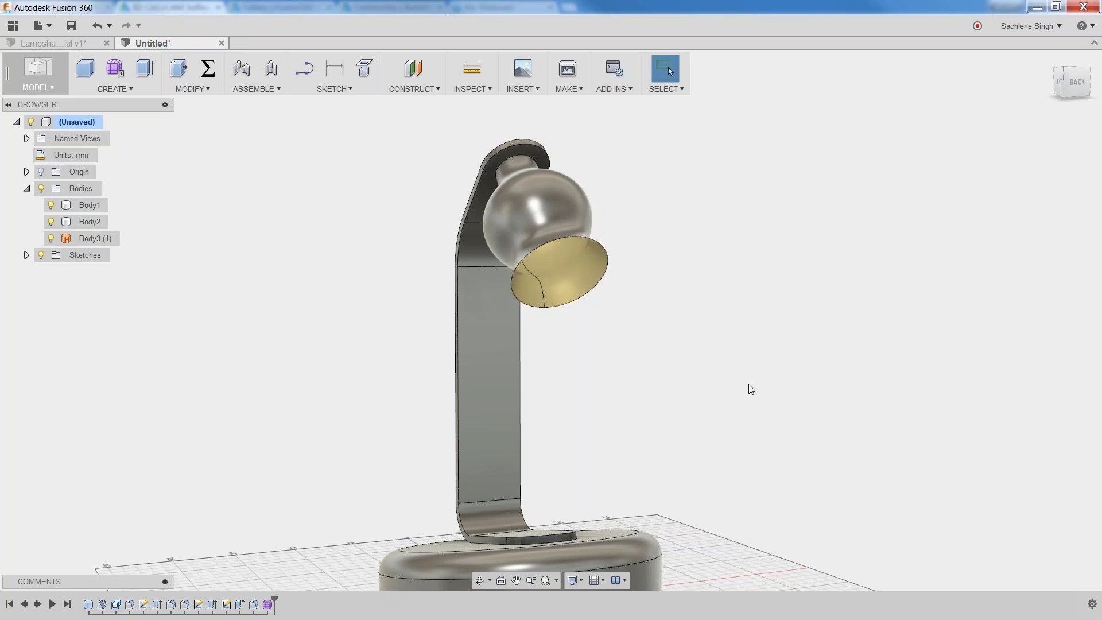
mouse_move(750, 386)
shift+middle_down()
mouse_move(684, 372)
mouse_move(762, 386)
shift+middle_up()
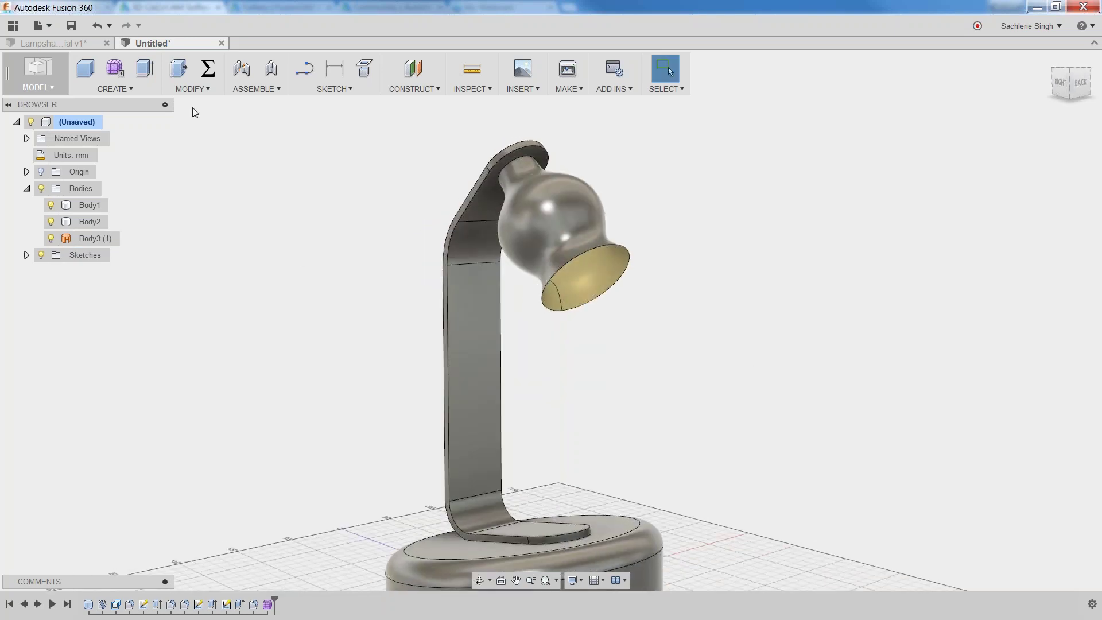
click(194, 88)
mouse_move(115, 89)
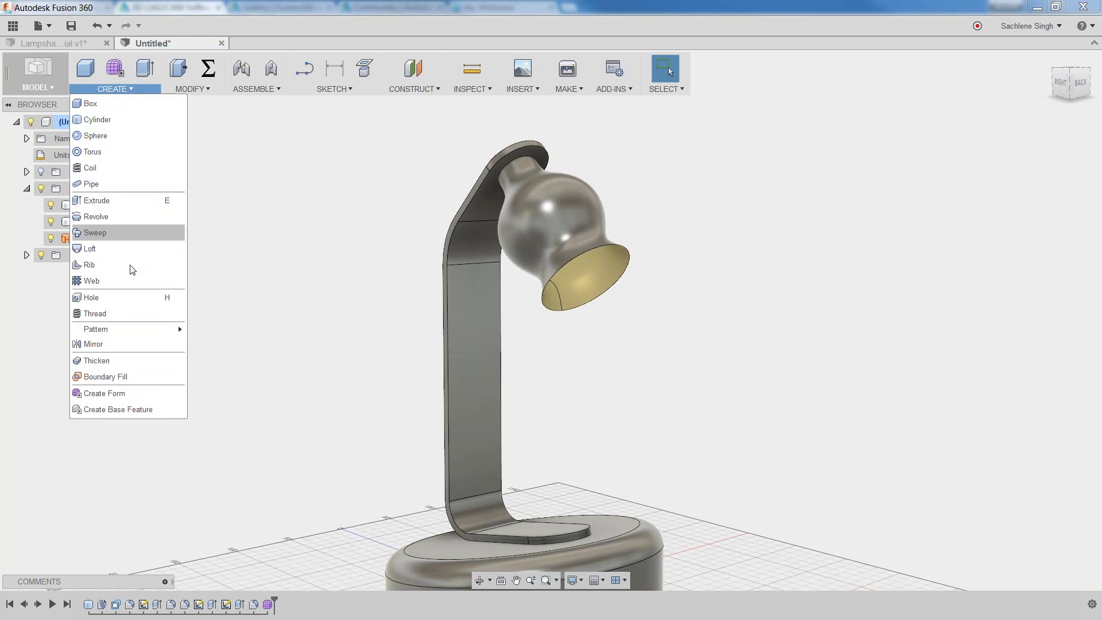
click(123, 362)
click(573, 232)
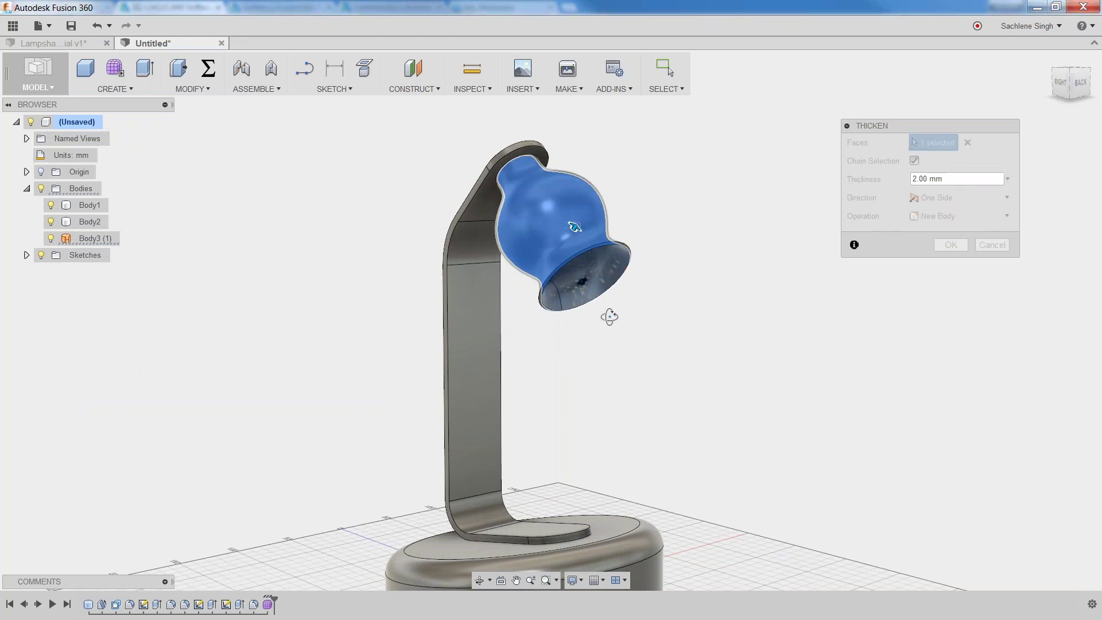
shift+middle_drag(609, 317, 671, 264)
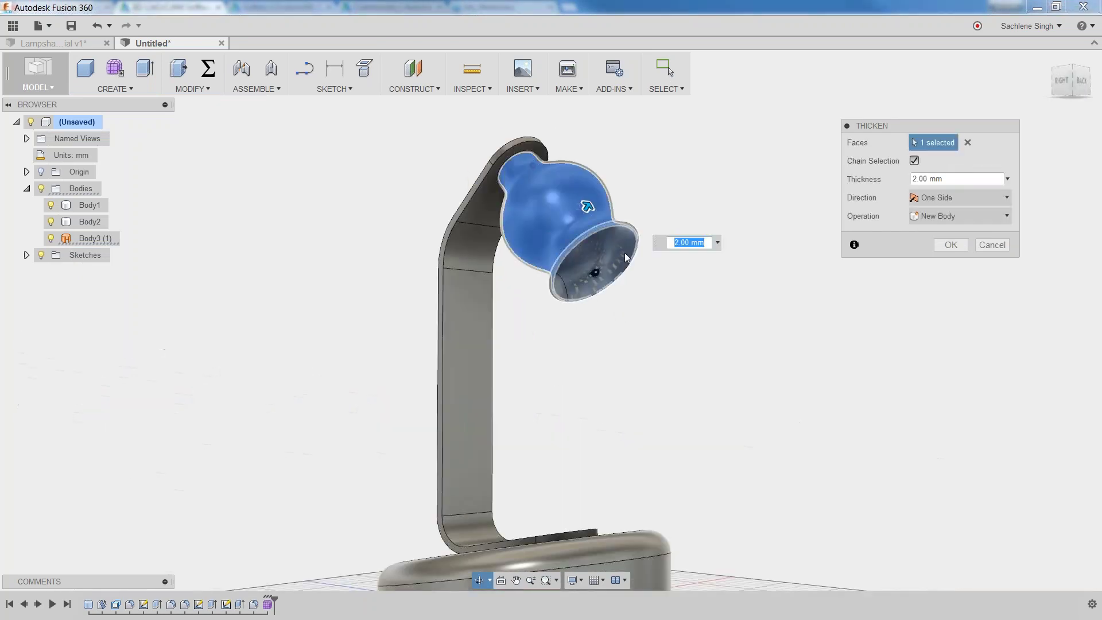
click(950, 245)
Frame the whole lamp and switch to the Render workspace.
mouse_move(724, 372)
shift+middle_down()
mouse_move(692, 376)
mouse_move(743, 379)
shift+middle_up()
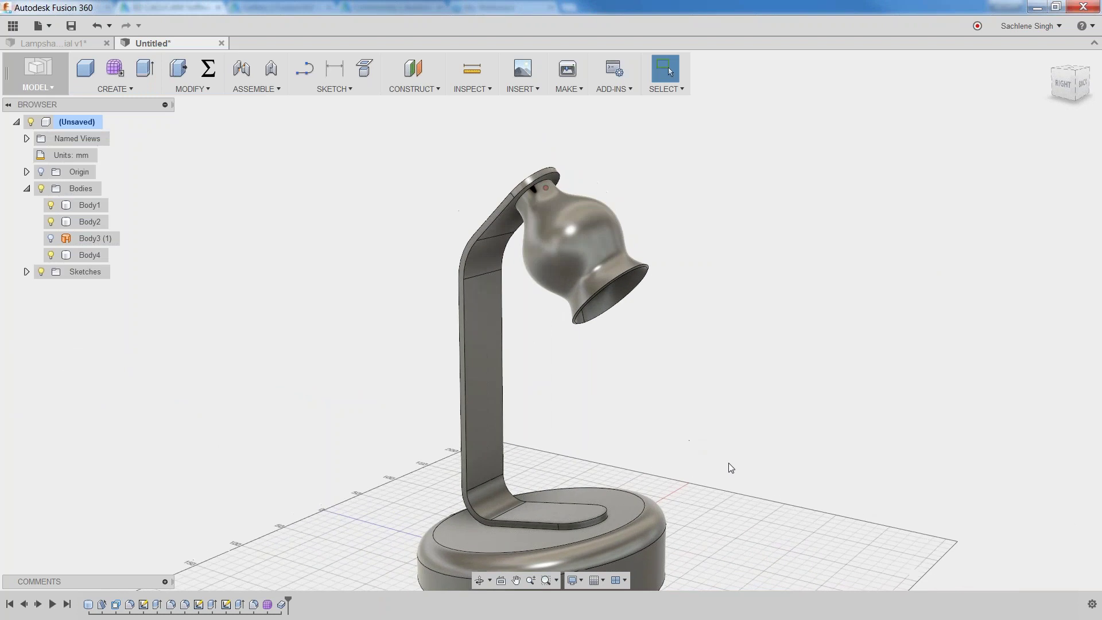
middle_drag(729, 463, 476, 359)
scroll(624, 439, down, 1)
middle_drag(402, 358, 443, 354)
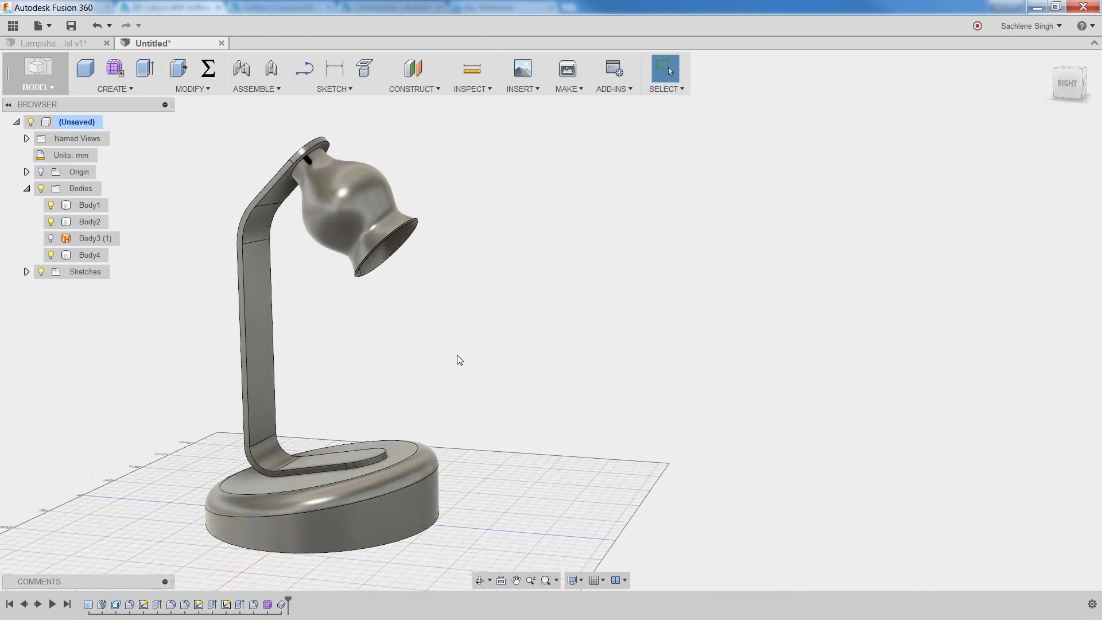
click(53, 89)
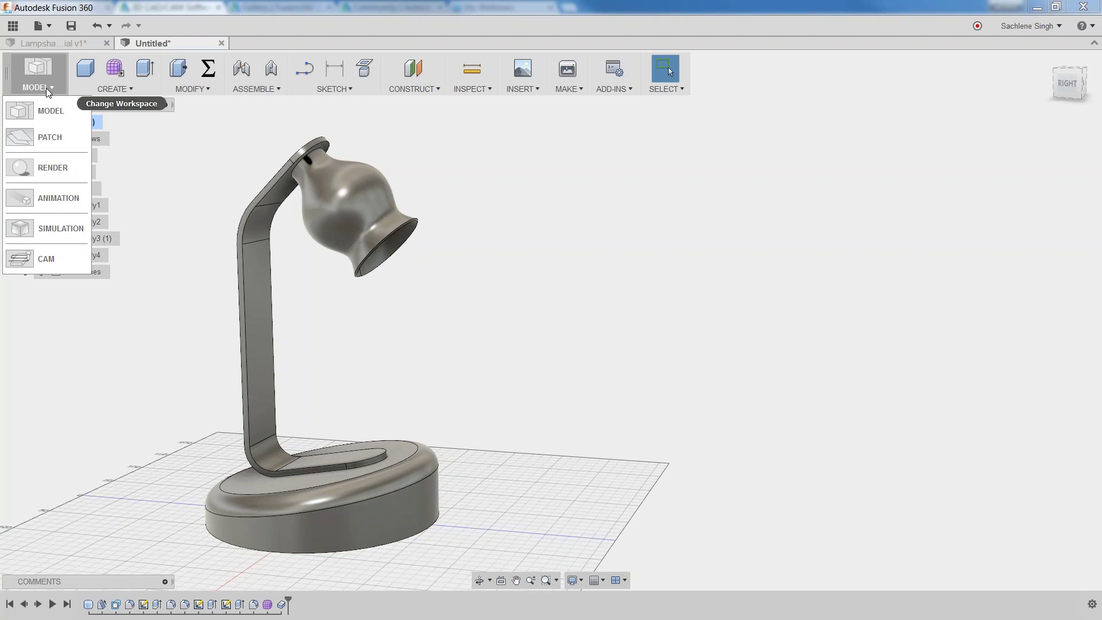
click(48, 170)
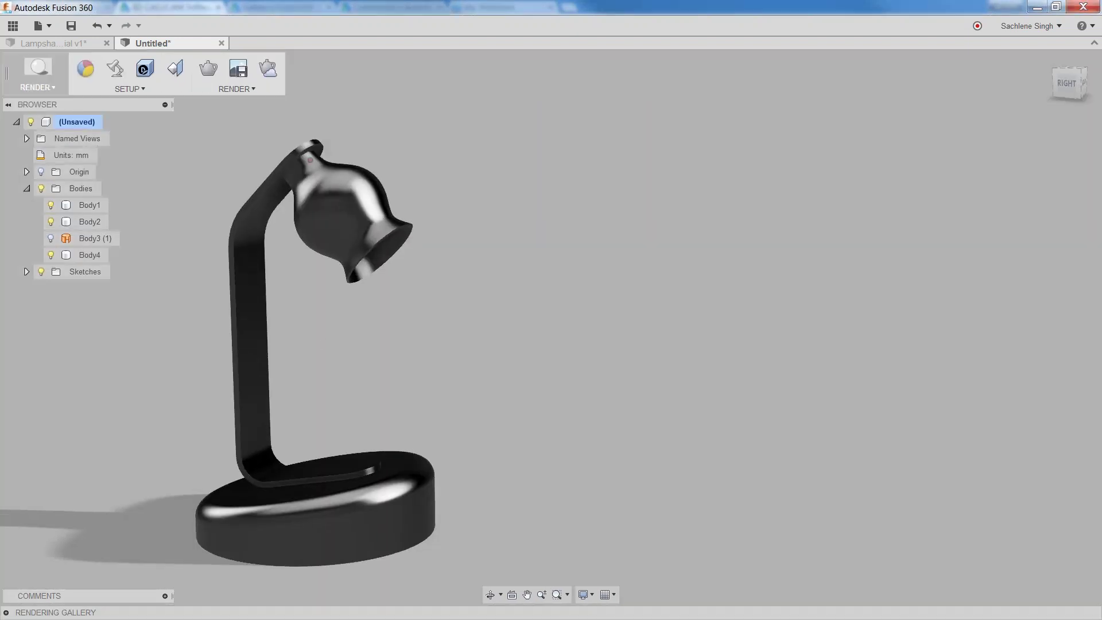
shift+middle_drag(310, 328, 309, 341)
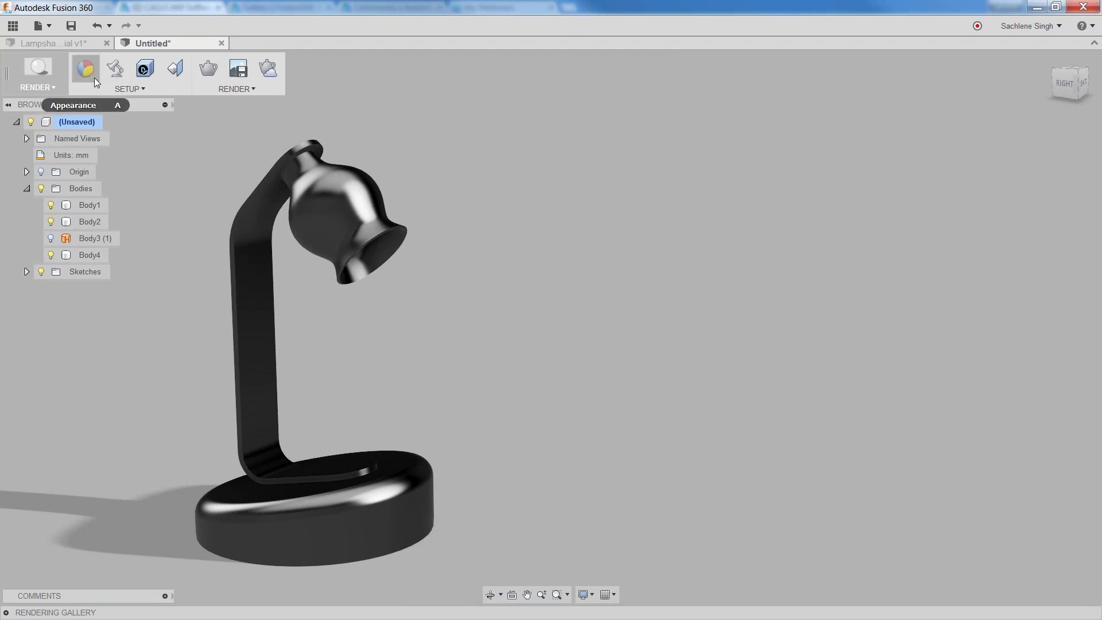
Download the 3D Mahogany - Glossy solid wood appearance and apply it to the lamp's round base.
click(140, 88)
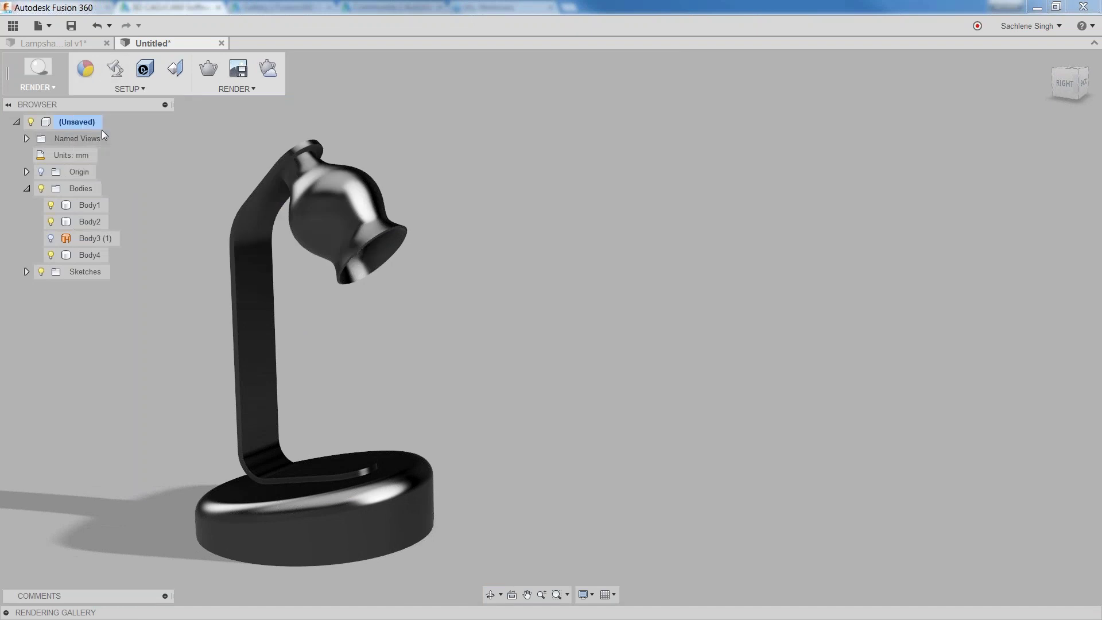
click(87, 78)
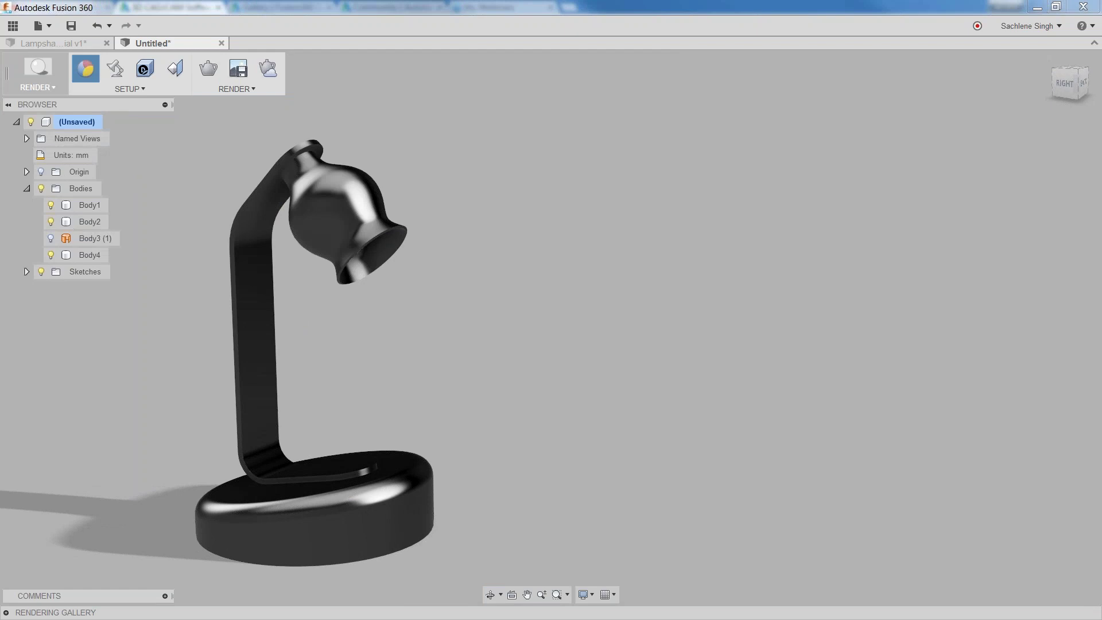
drag(1039, 48, 872, 46)
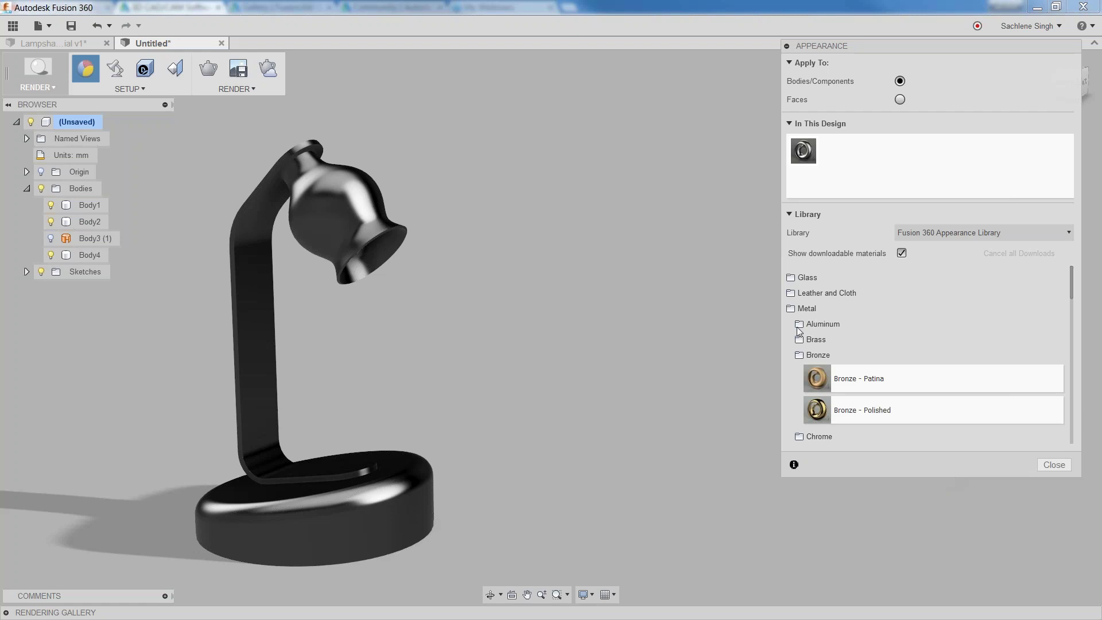
click(805, 309)
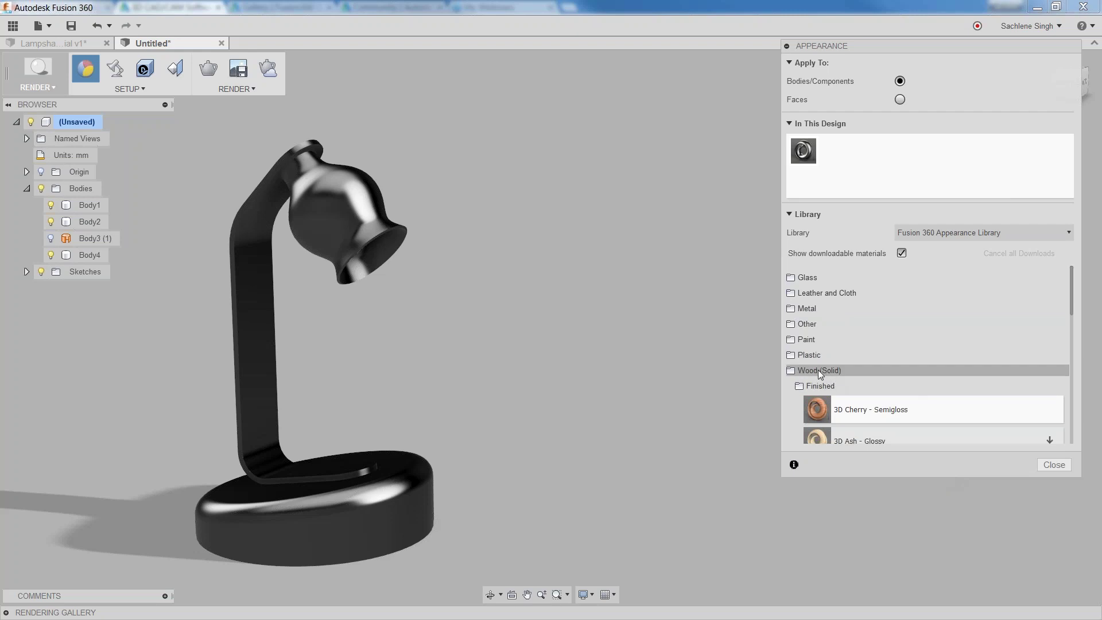
click(818, 370)
click(818, 371)
scroll(838, 375, down, 2)
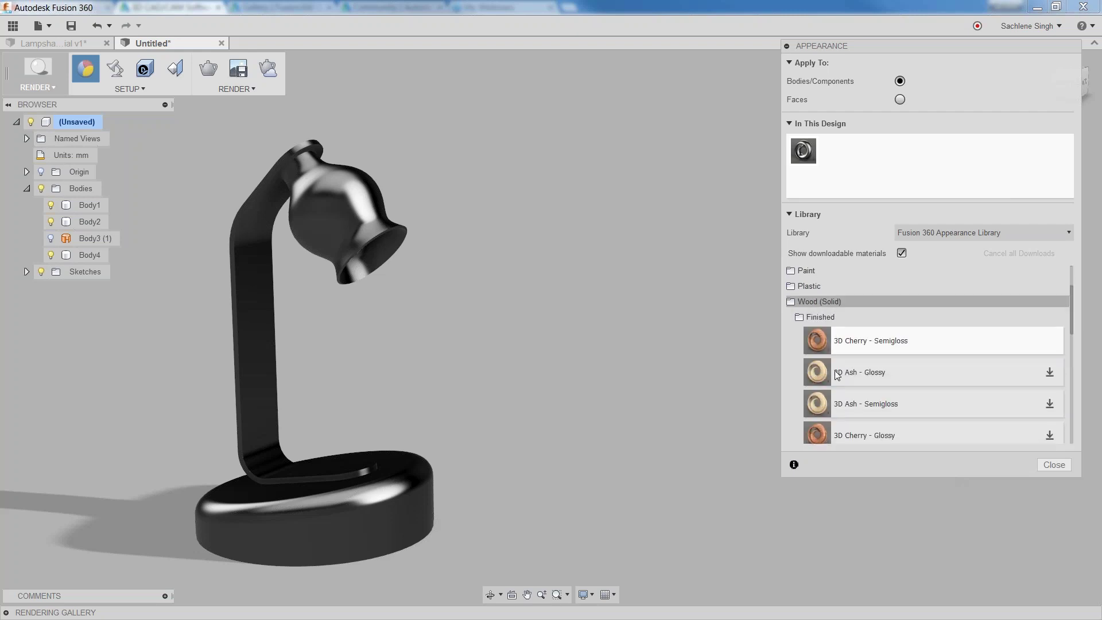
scroll(837, 375, down, 3)
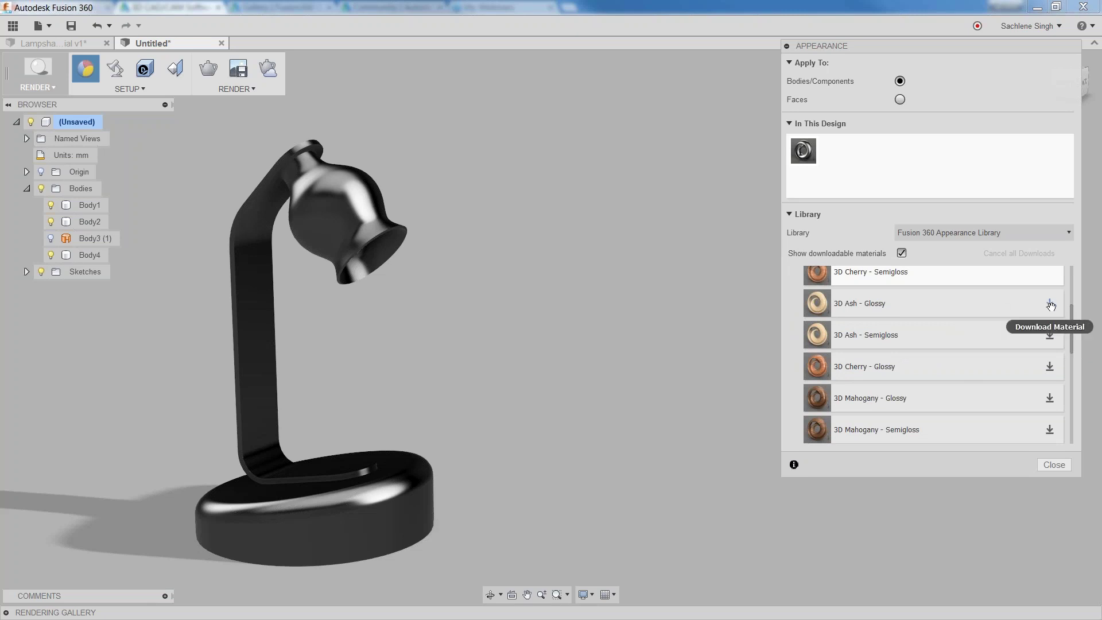
click(1050, 398)
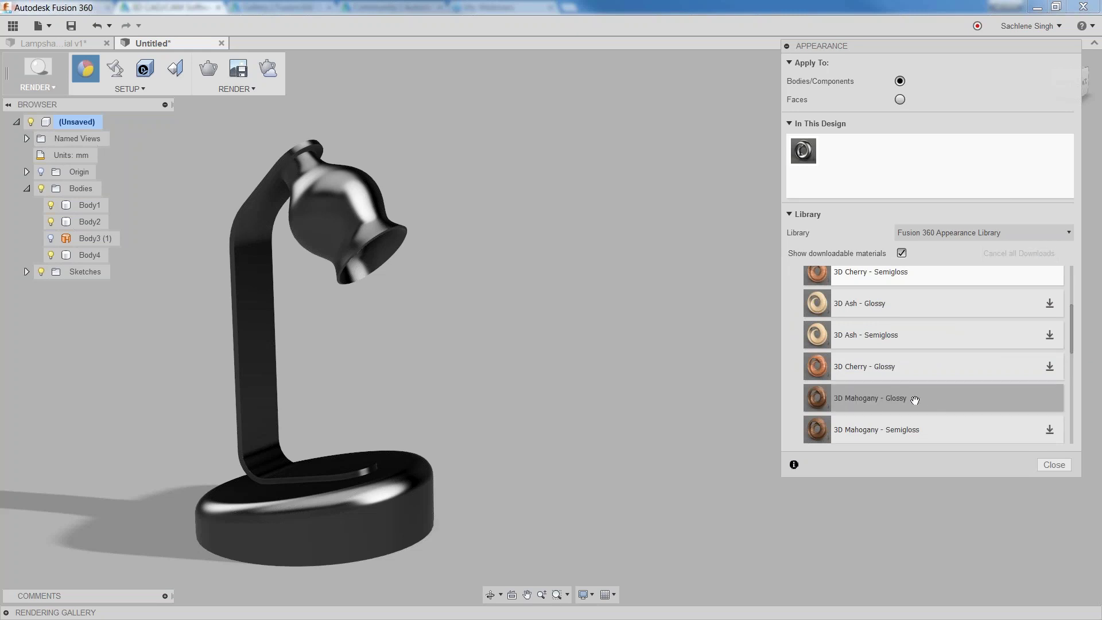
drag(915, 400, 359, 508)
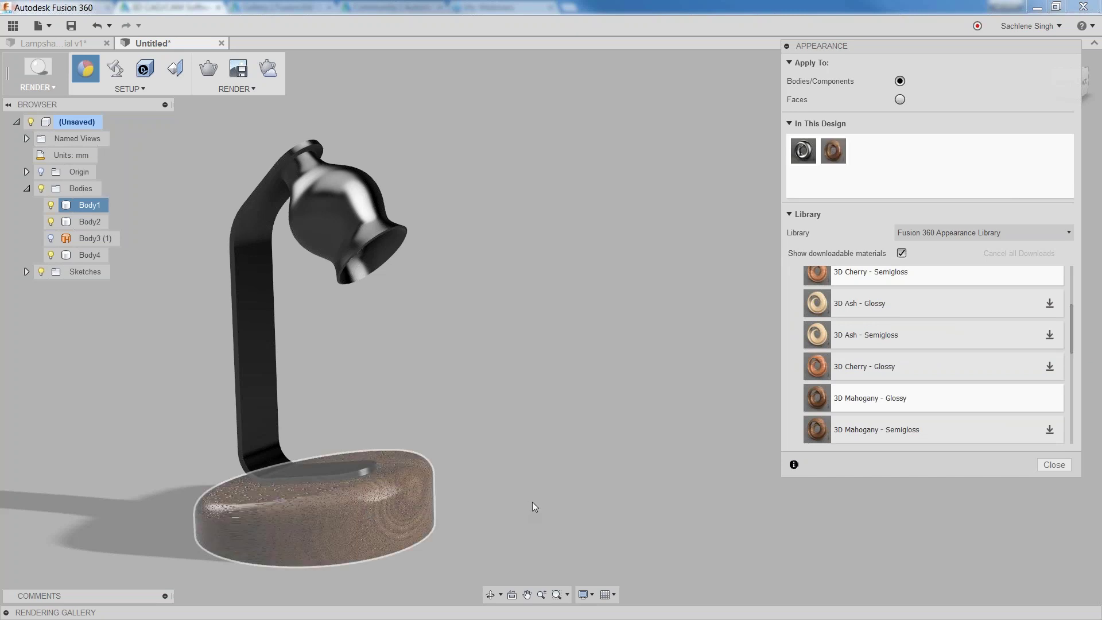
Try the 3D Cherry - Semigloss wood appearance on the lamp's base.
shift+middle_drag(547, 517, 521, 514)
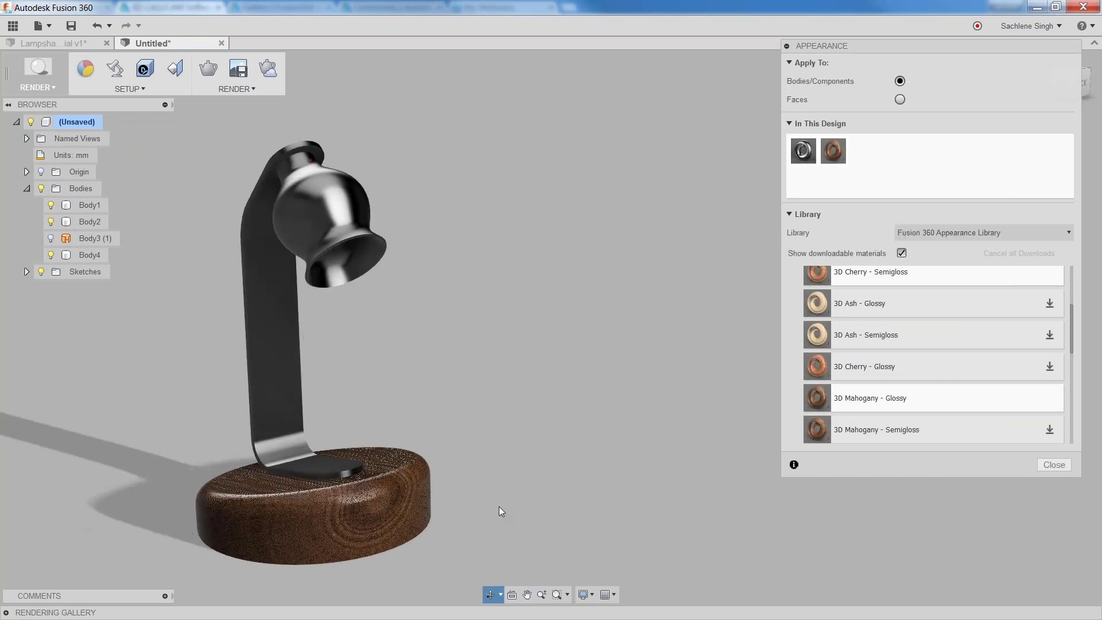
scroll(847, 375, up, 1)
scroll(847, 375, up, 2)
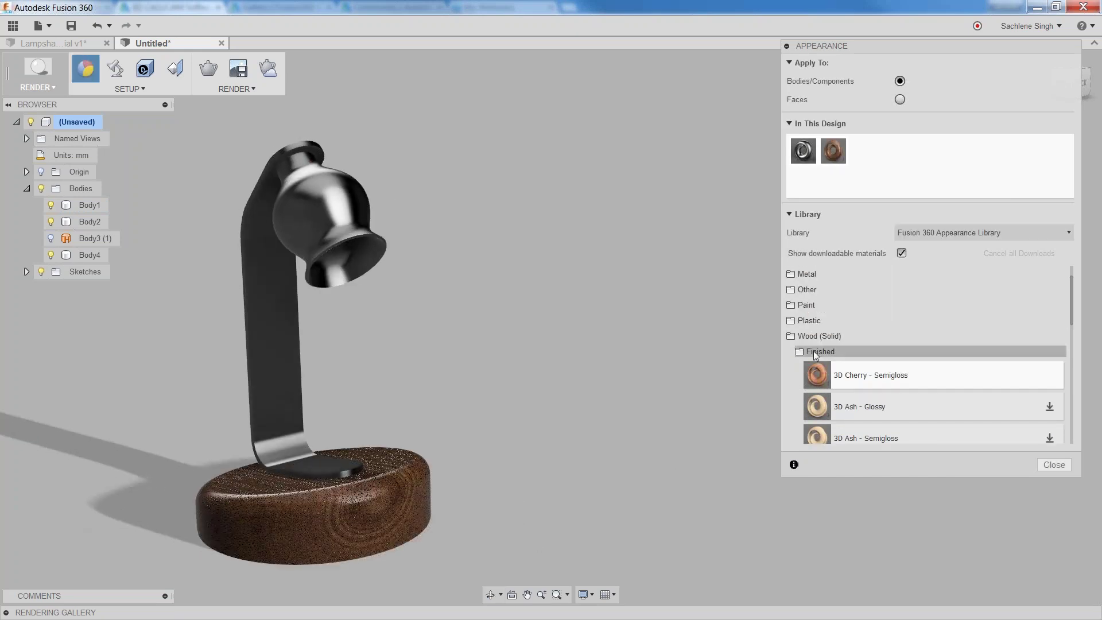
drag(848, 375, 336, 491)
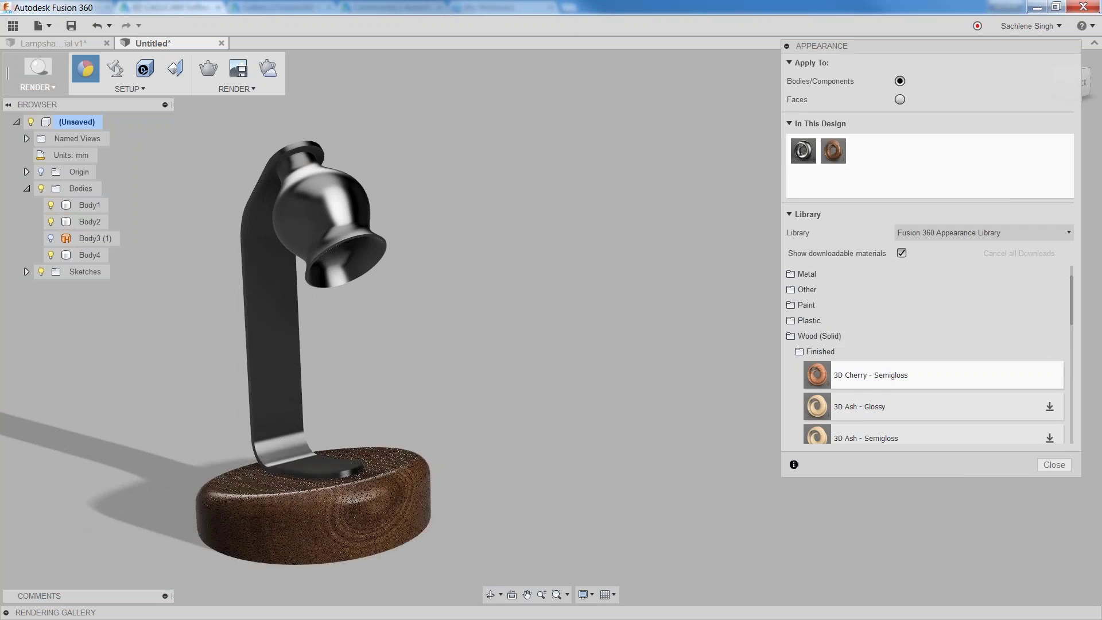
shift+middle_drag(555, 502, 517, 499)
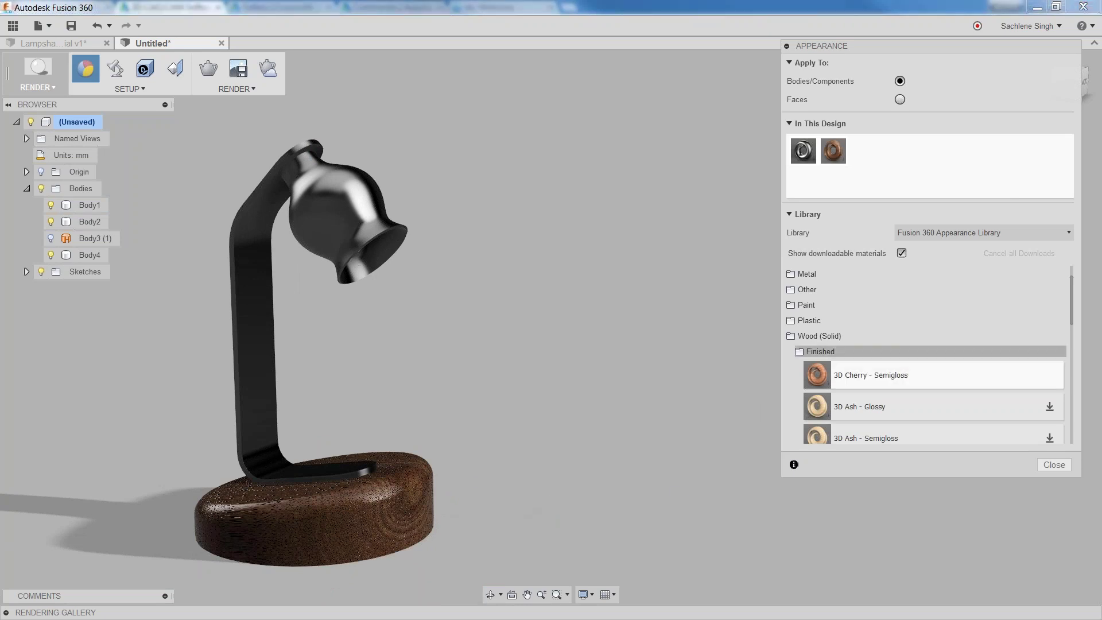
Apply the smooth Glass (Red) appearance to the lampshade body.
click(821, 351)
click(809, 356)
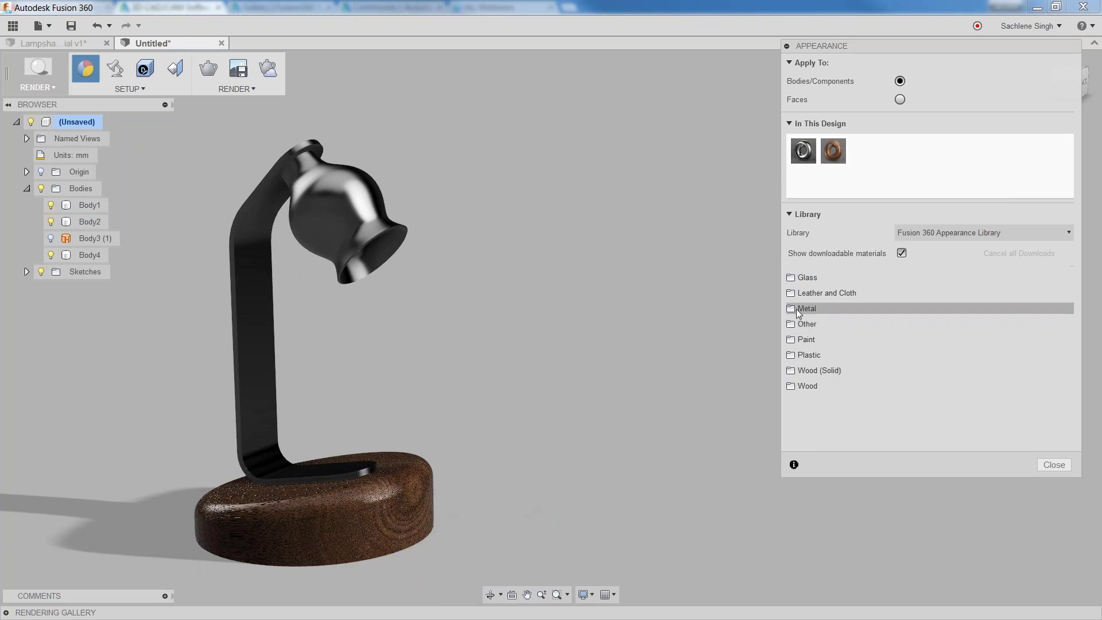
click(802, 277)
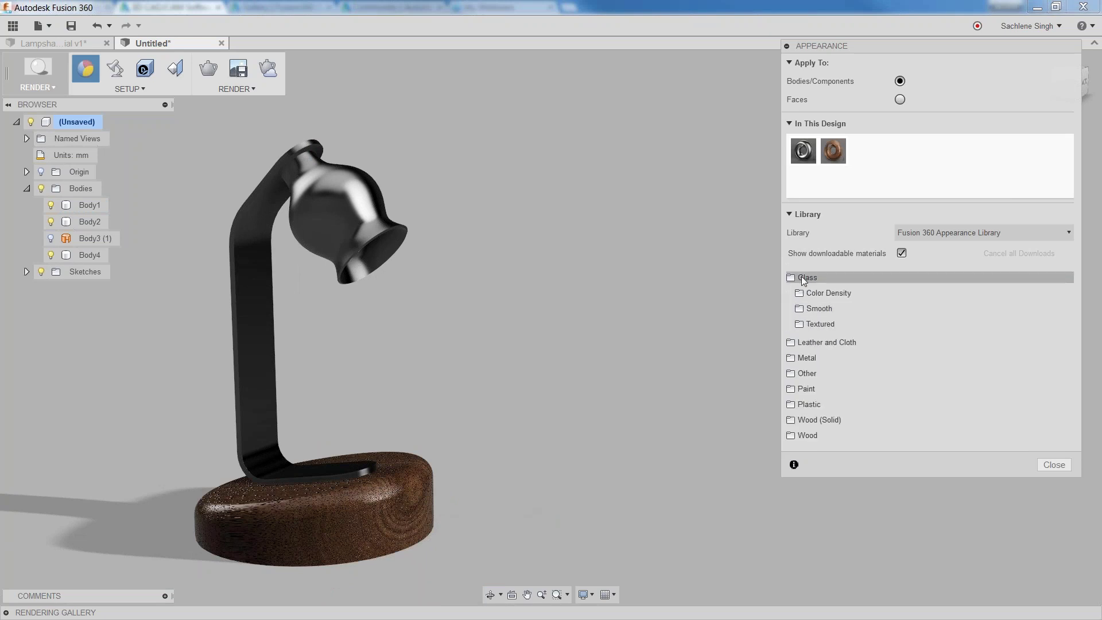
click(820, 308)
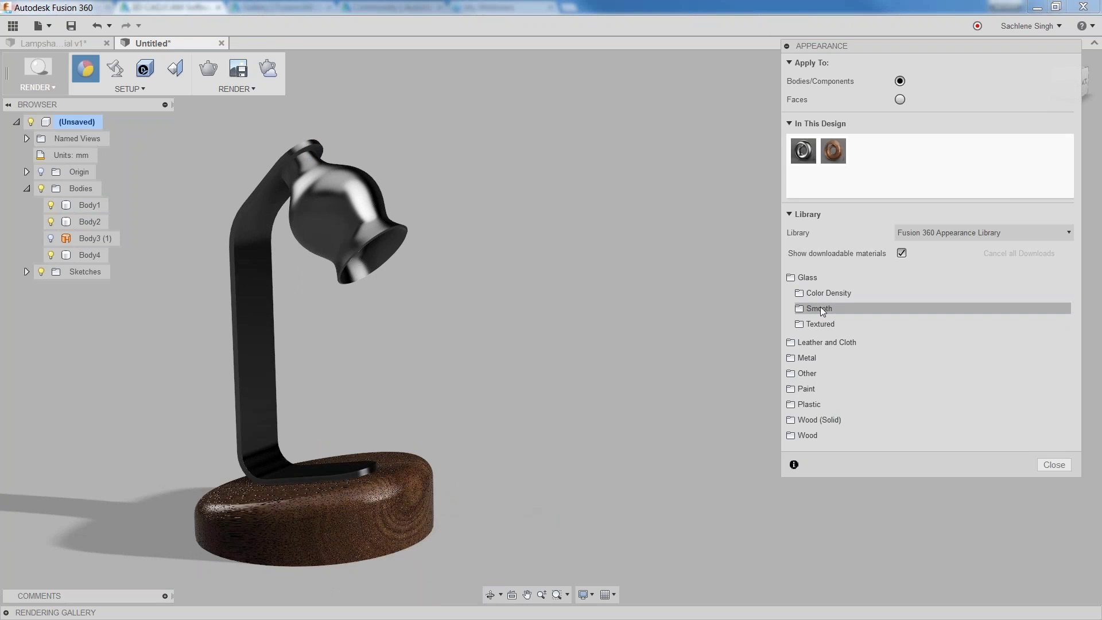
scroll(929, 344, down, 3)
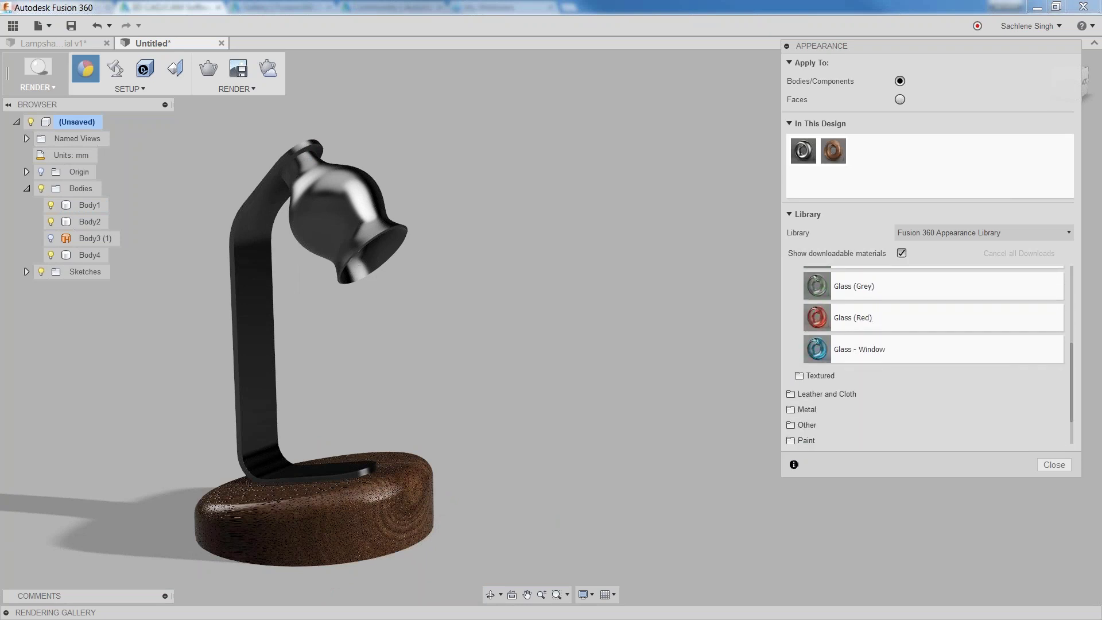
drag(325, 281, 330, 223)
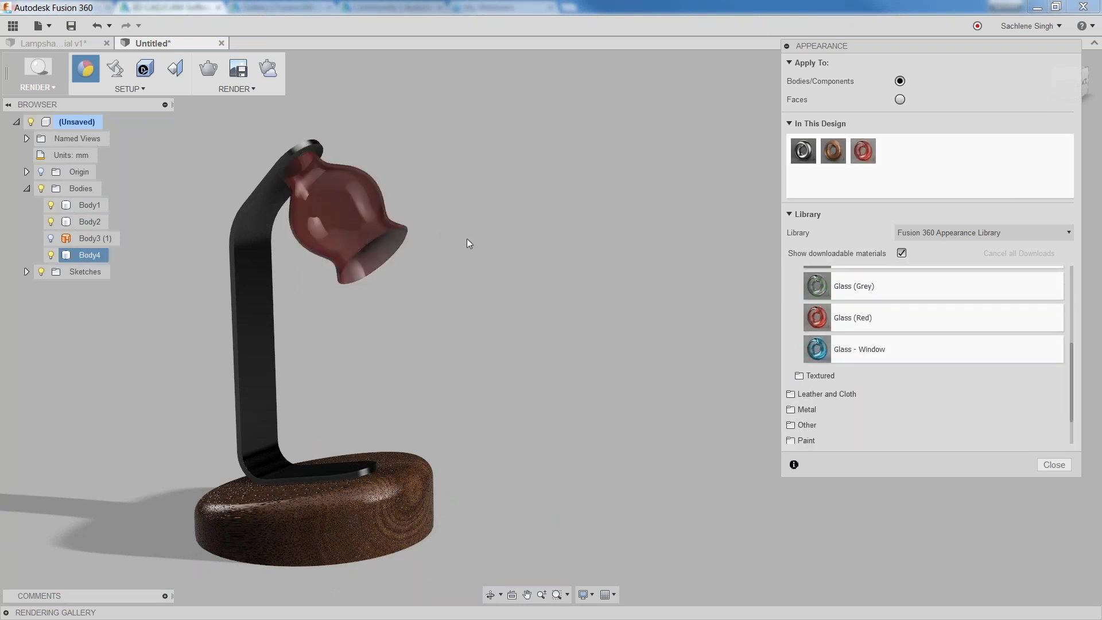
Apply the Aluminum - Anodized Rough (Grey) metal appearance to the lamp's bent arm.
scroll(898, 343, up, 5)
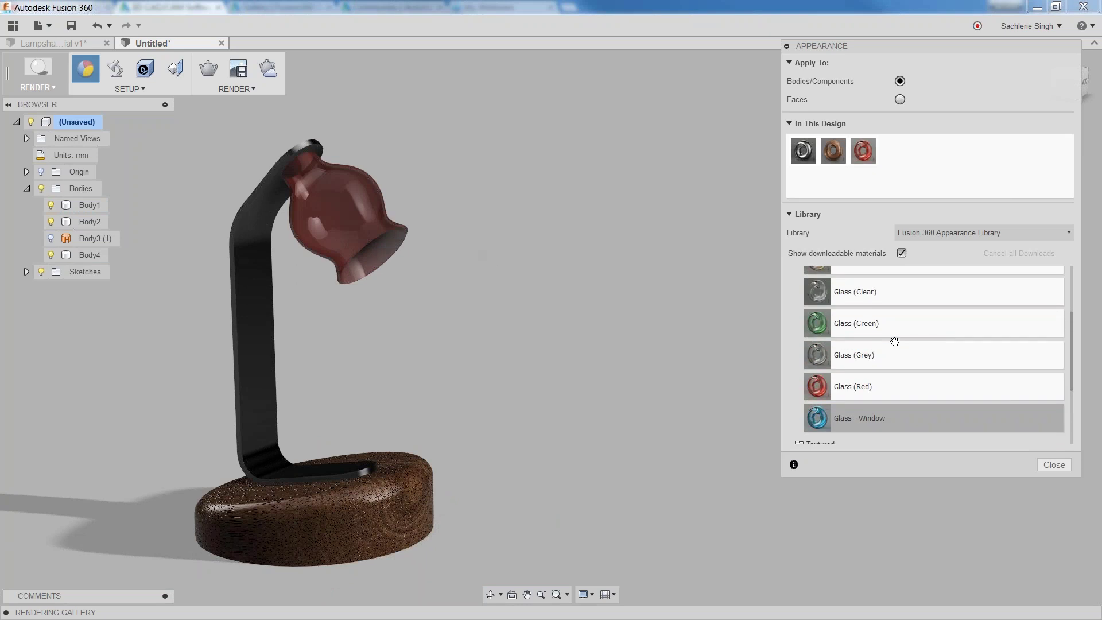
click(822, 308)
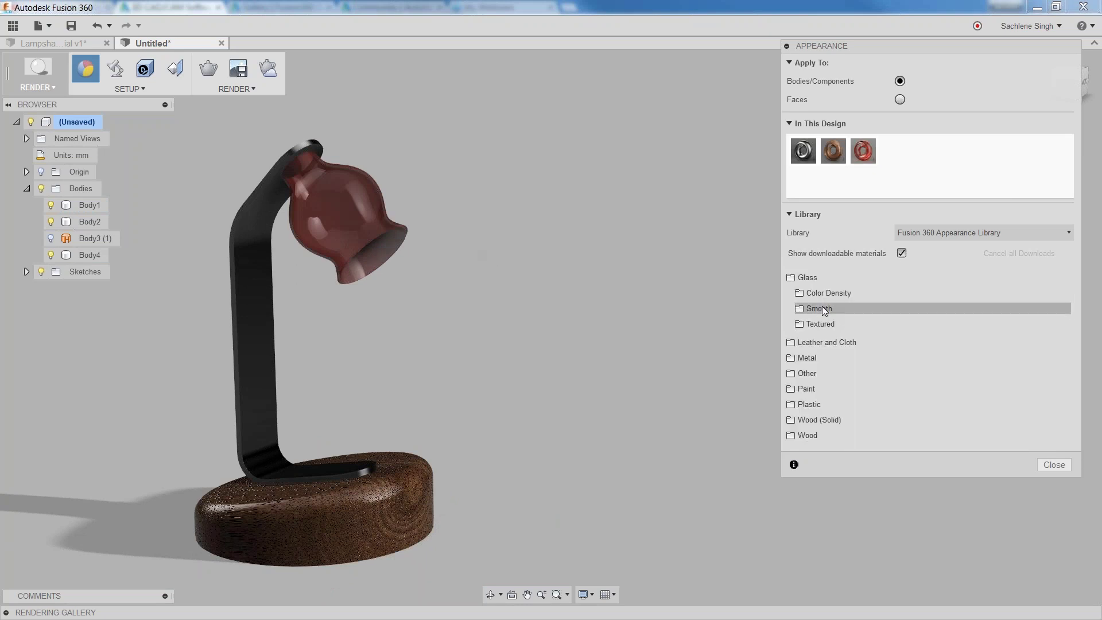
click(807, 358)
scroll(860, 353, down, 2)
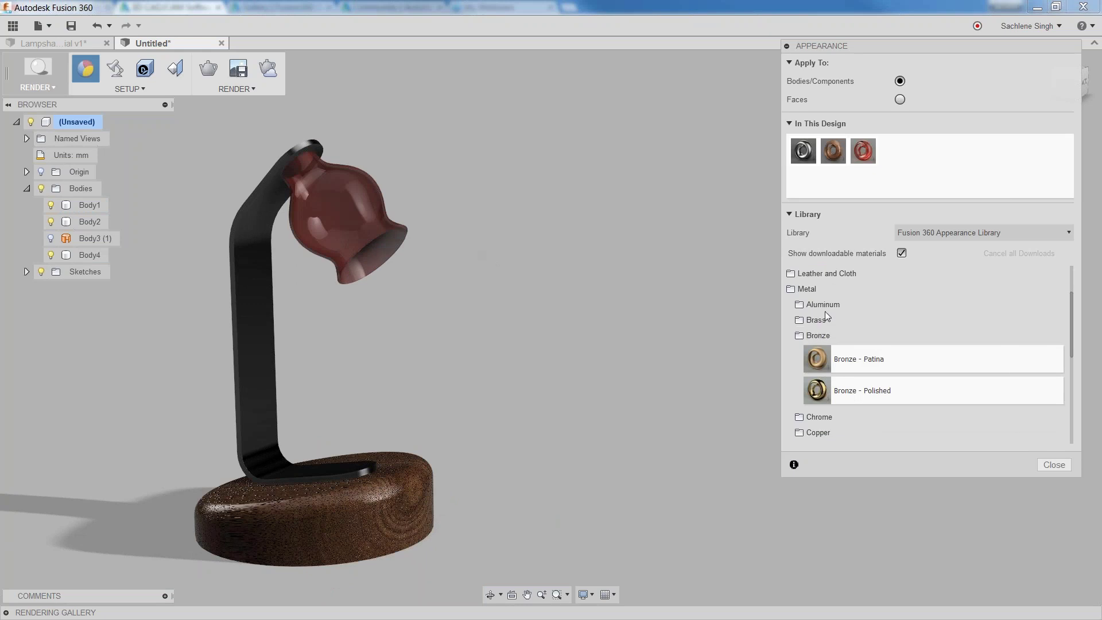
click(829, 335)
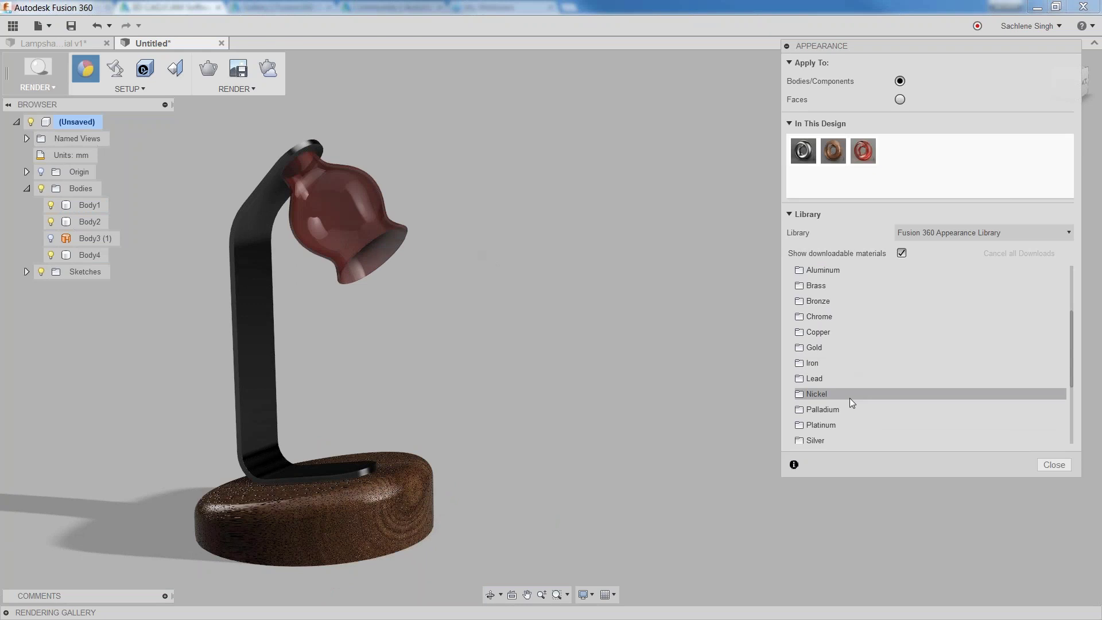
scroll(852, 404, down, 2)
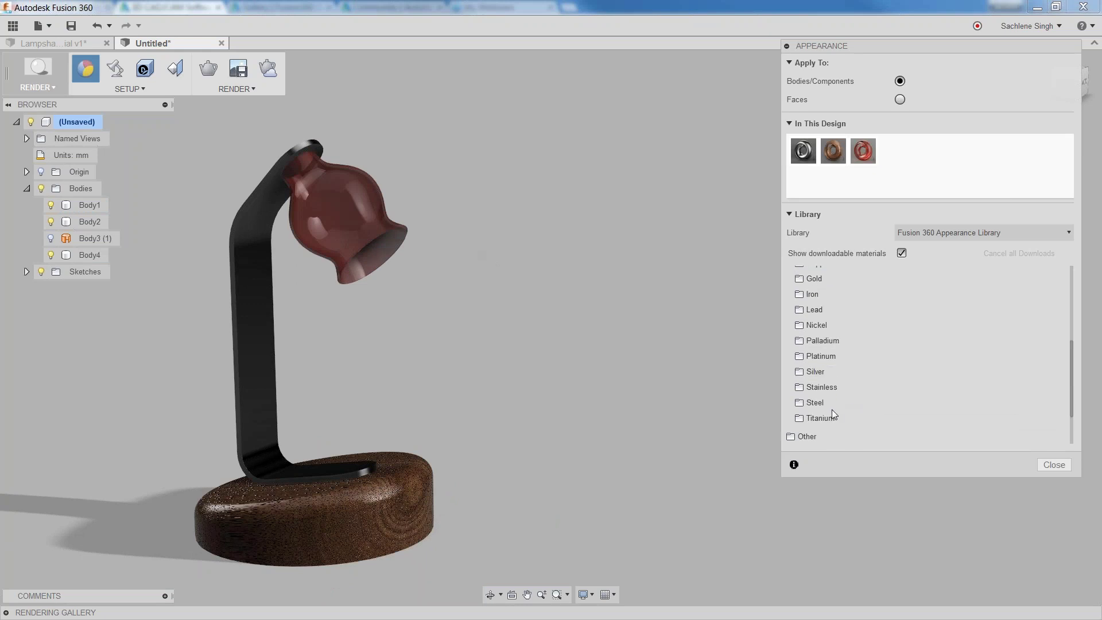
scroll(853, 372, up, 2)
scroll(853, 372, up, 1)
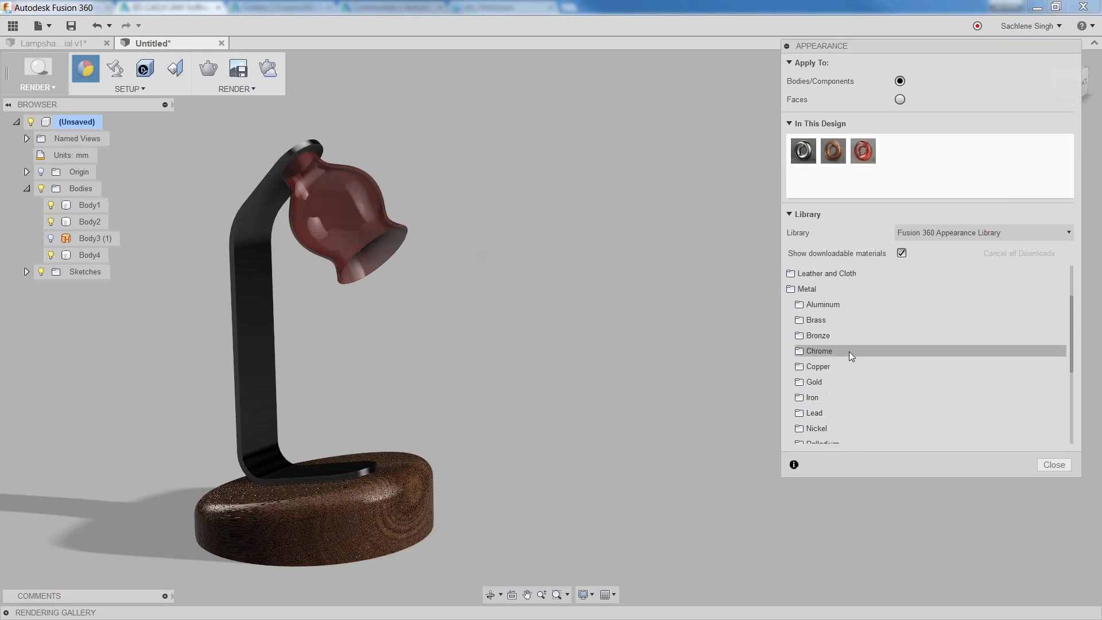
click(844, 308)
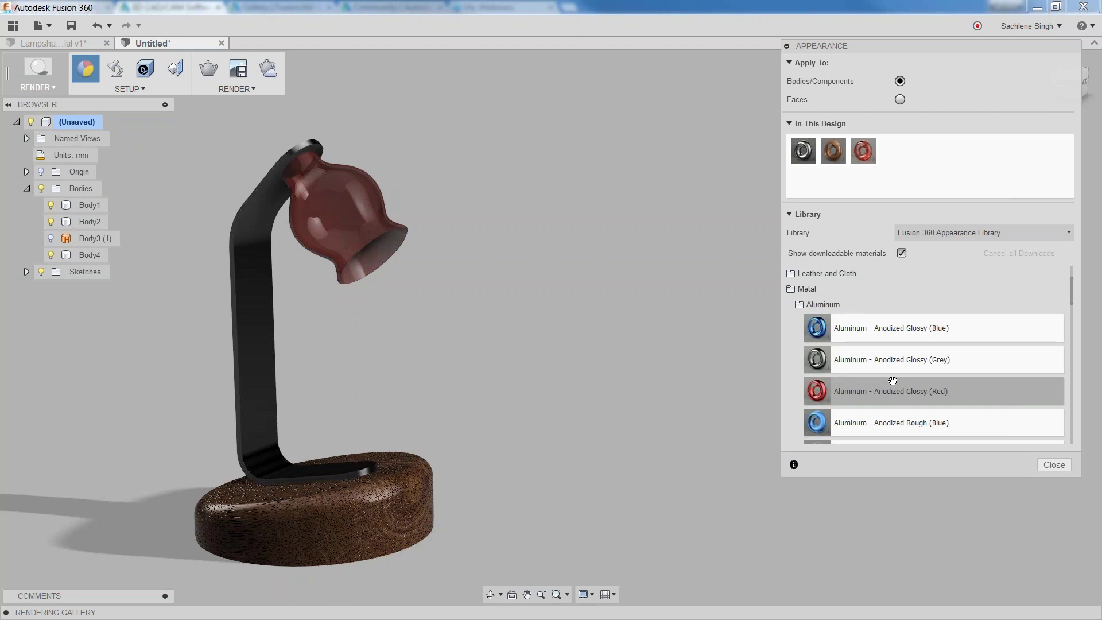
scroll(824, 373, down, 3)
drag(875, 348, 276, 364)
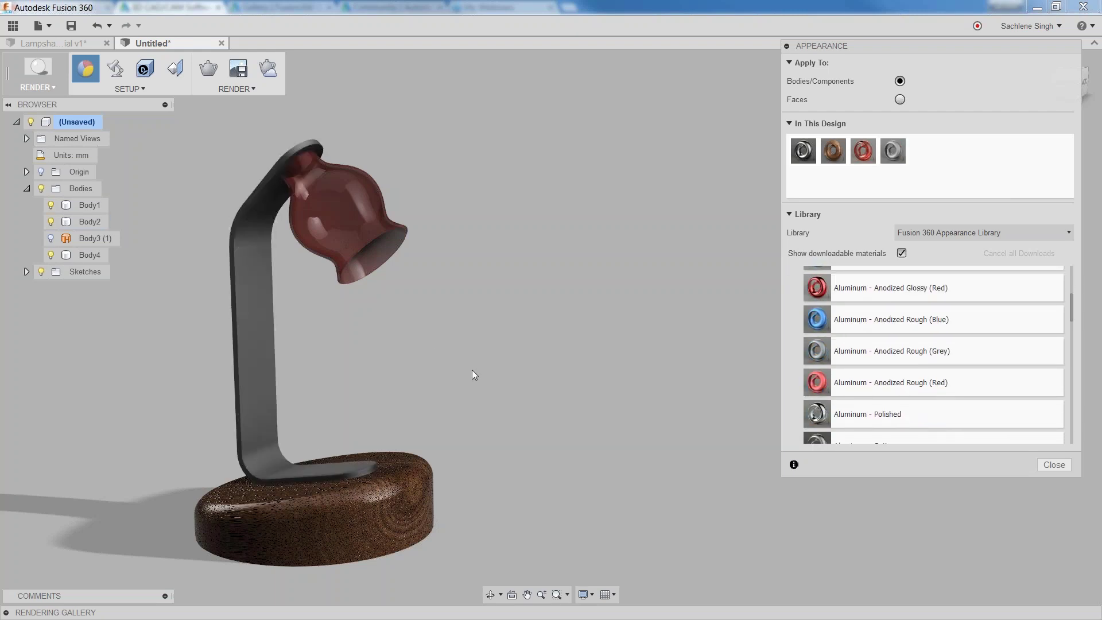
Compare the Aluminum - Polished and Aluminum - Satin appearances on the lamp's bent arm and keep Aluminum - Polished.
scroll(882, 356, down, 1)
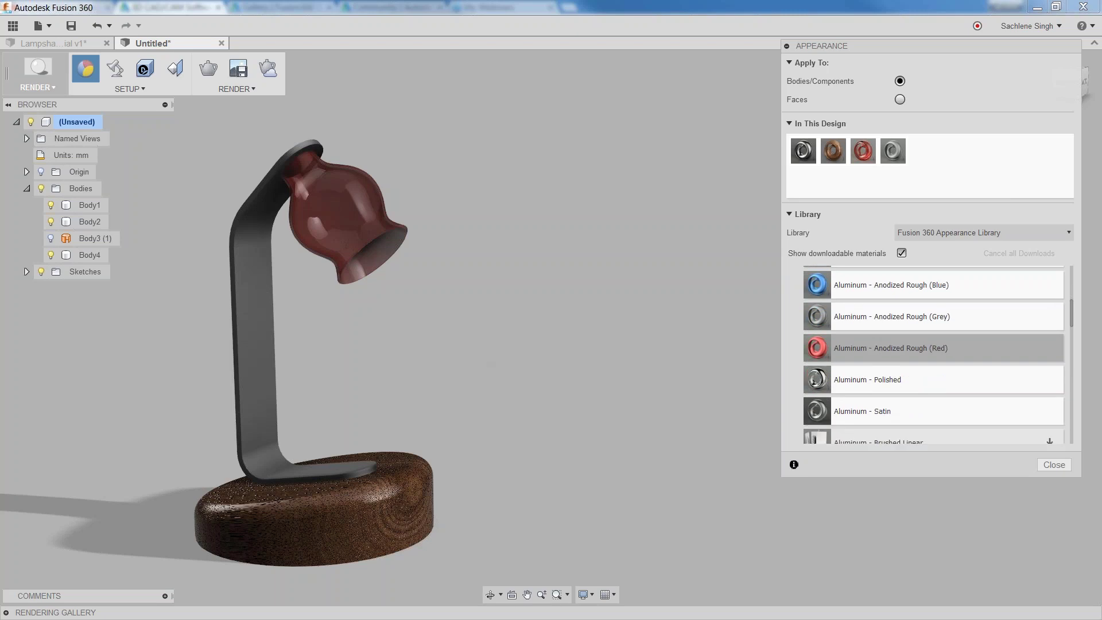
drag(861, 380, 259, 344)
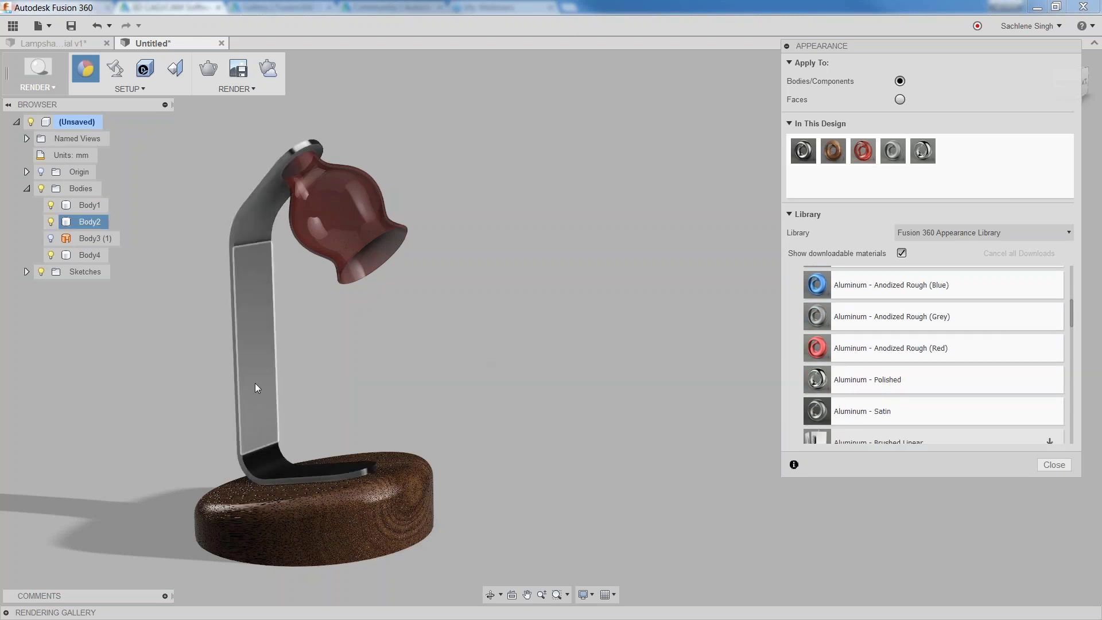
mouse_move(546, 378)
shift+middle_down()
mouse_move(539, 362)
mouse_move(553, 374)
mouse_move(509, 374)
mouse_move(539, 364)
mouse_move(546, 376)
shift+middle_up()
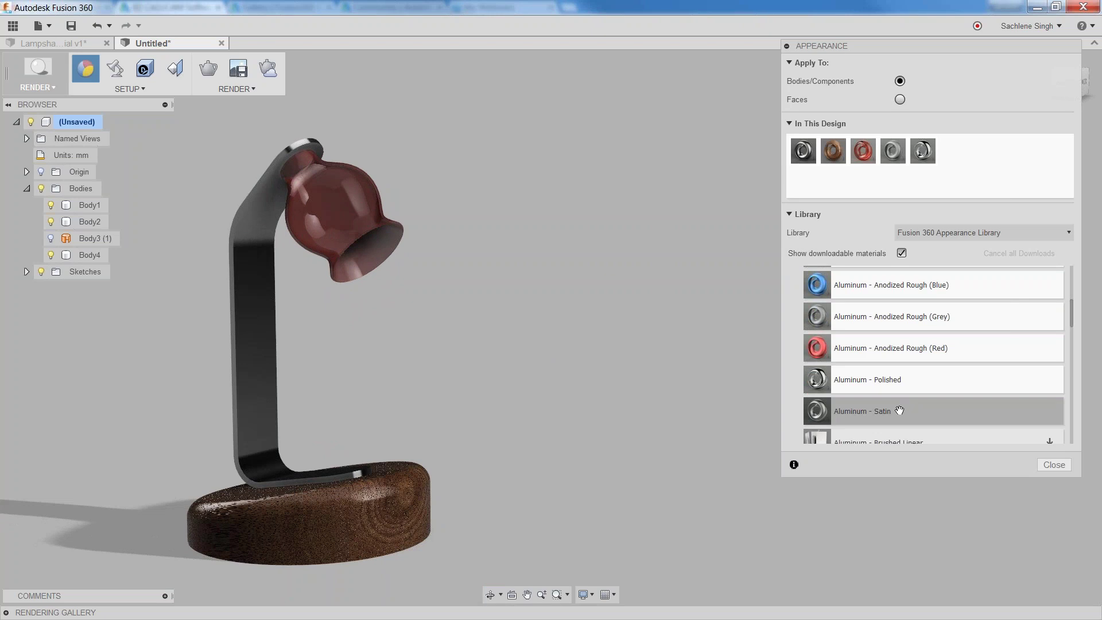
drag(899, 411, 305, 362)
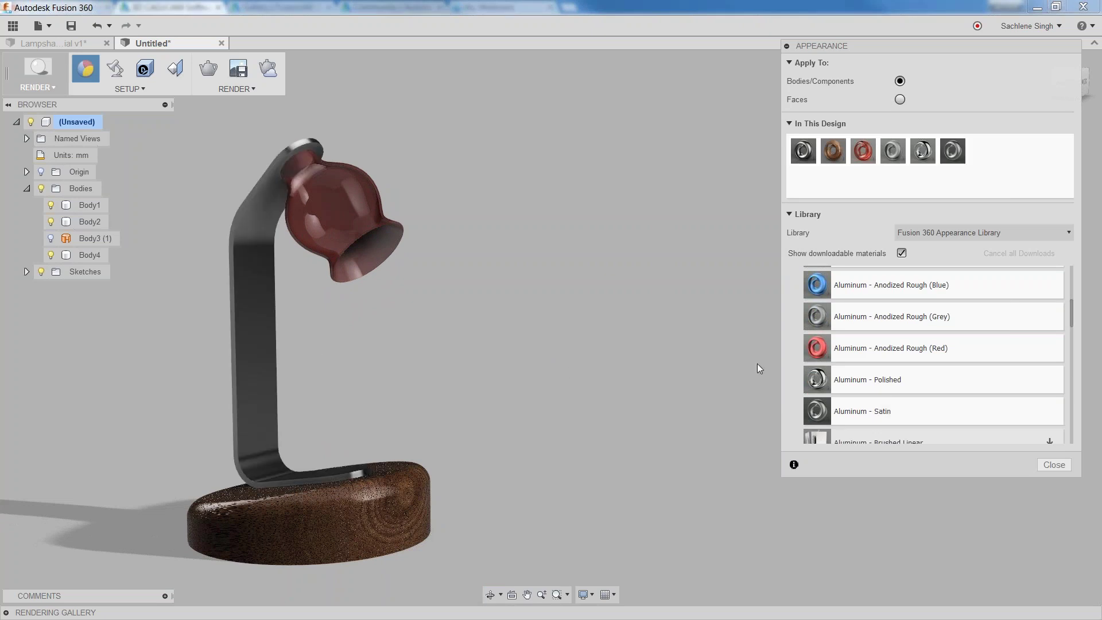
drag(905, 381, 740, 455)
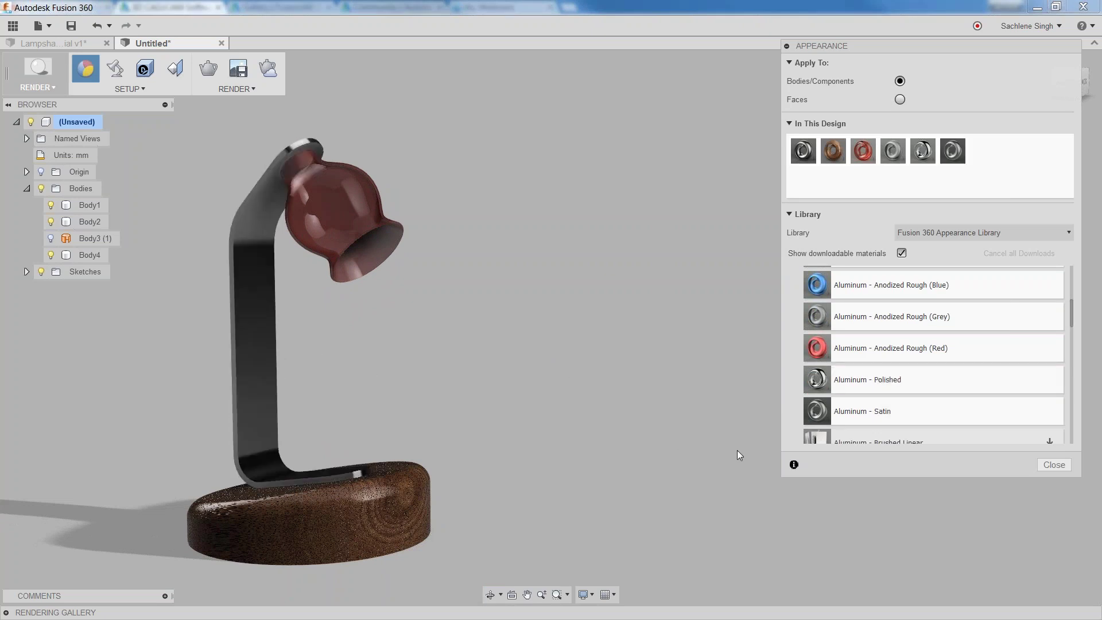
click(1054, 465)
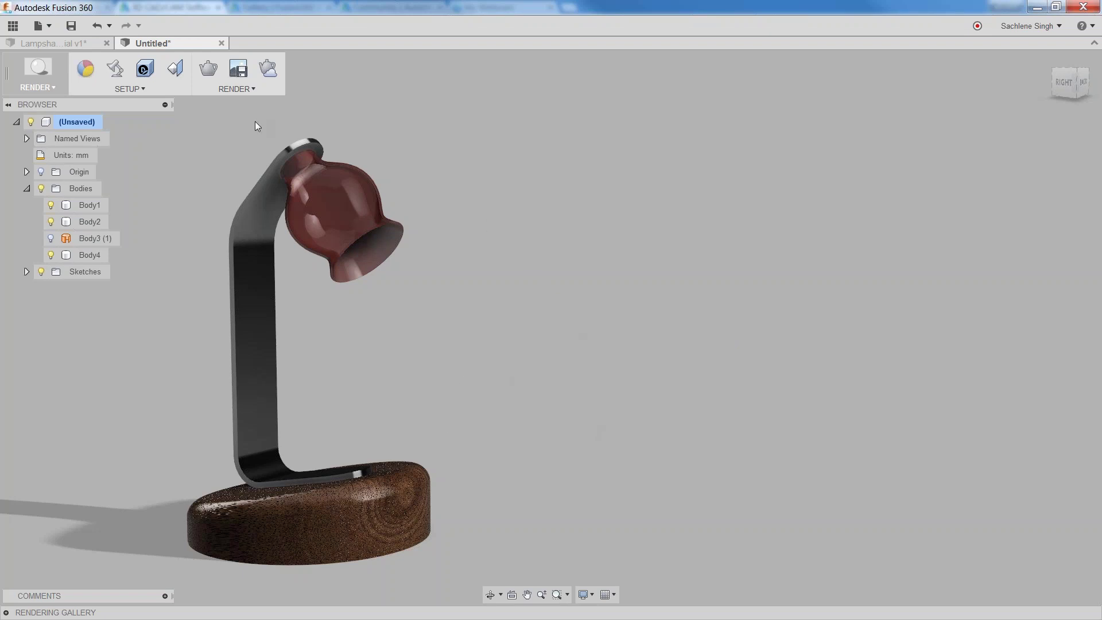
Save the design as Lamp Project in the preselected cloud project and try to start a cloud render.
click(268, 68)
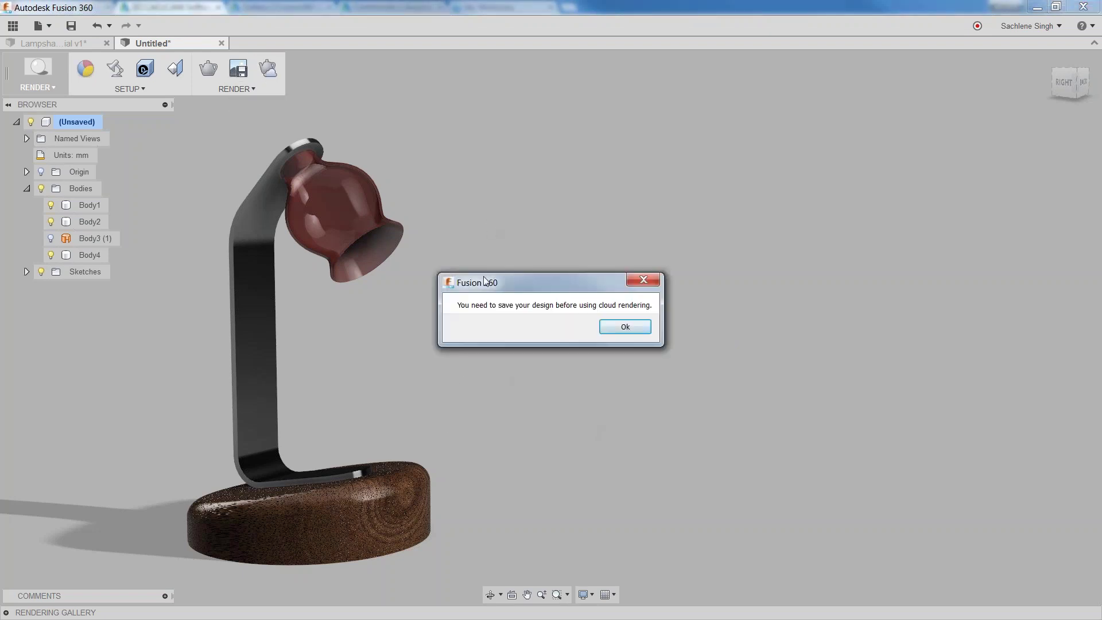
click(625, 327)
click(71, 26)
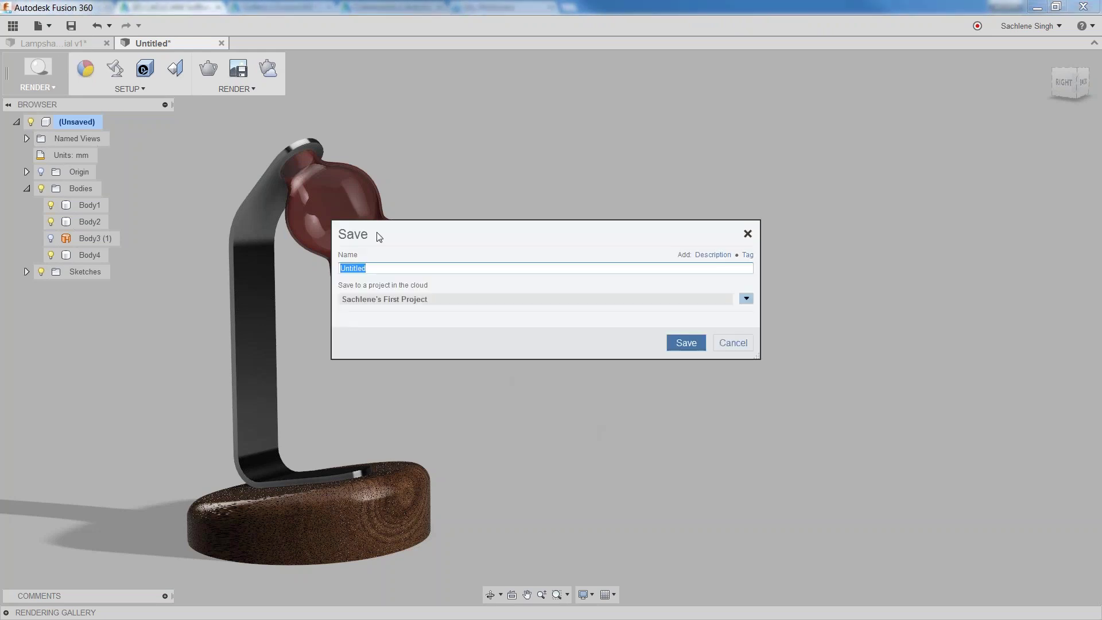
text(Lamp Project)
click(747, 300)
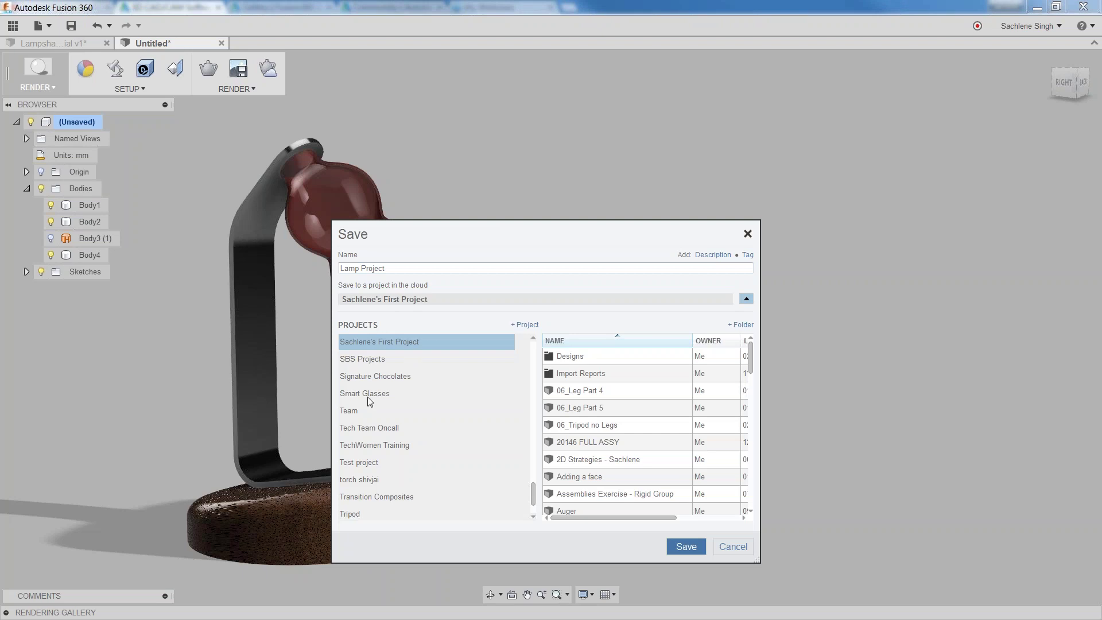
click(686, 548)
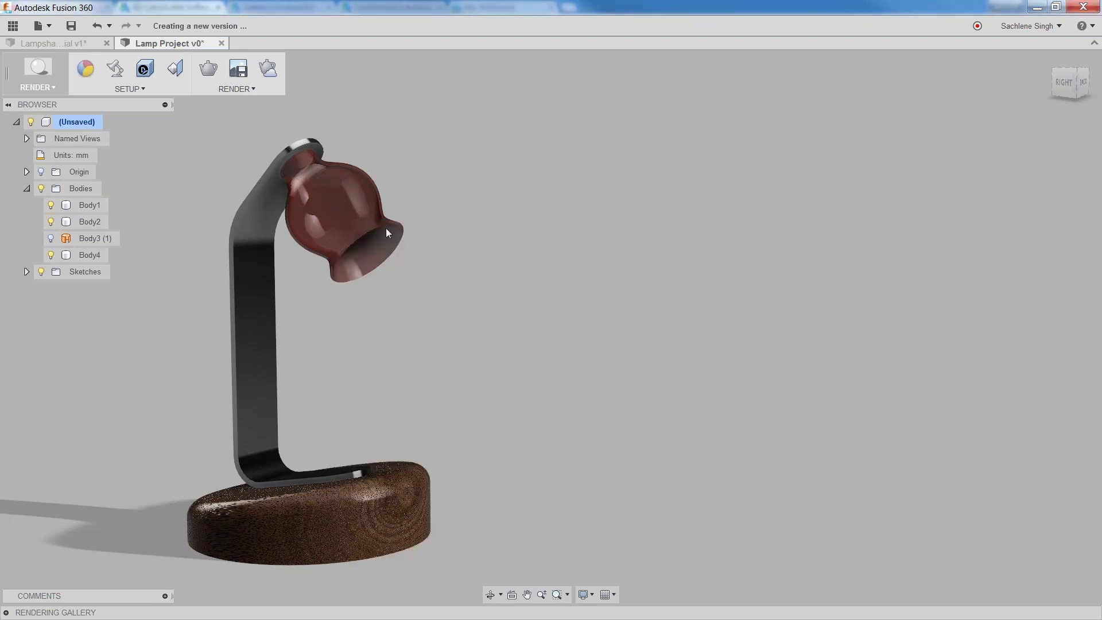
click(268, 69)
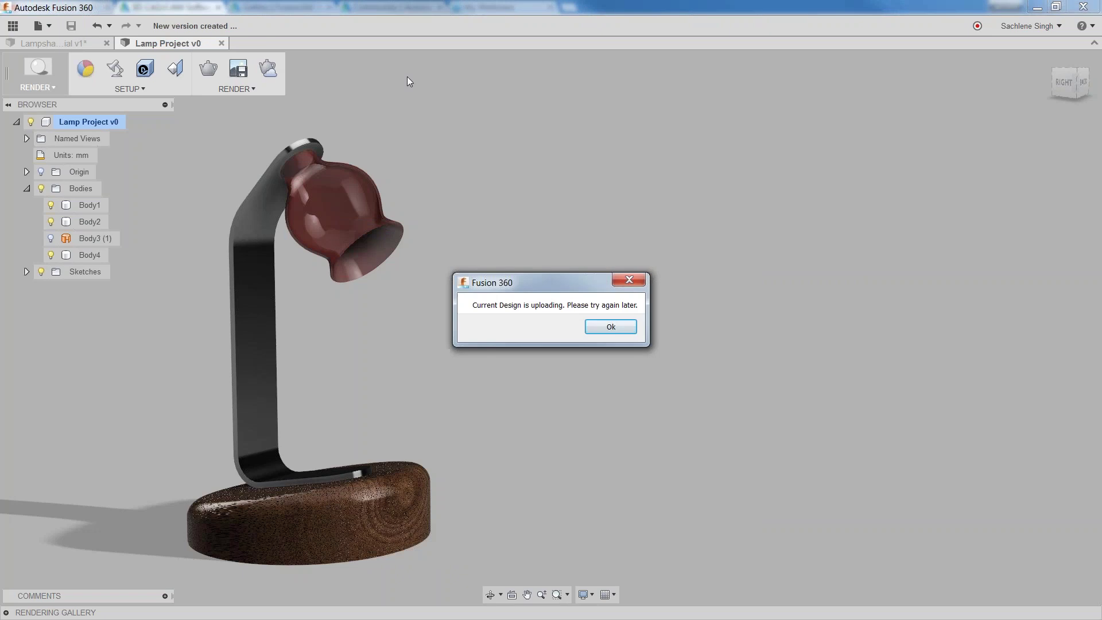
click(605, 327)
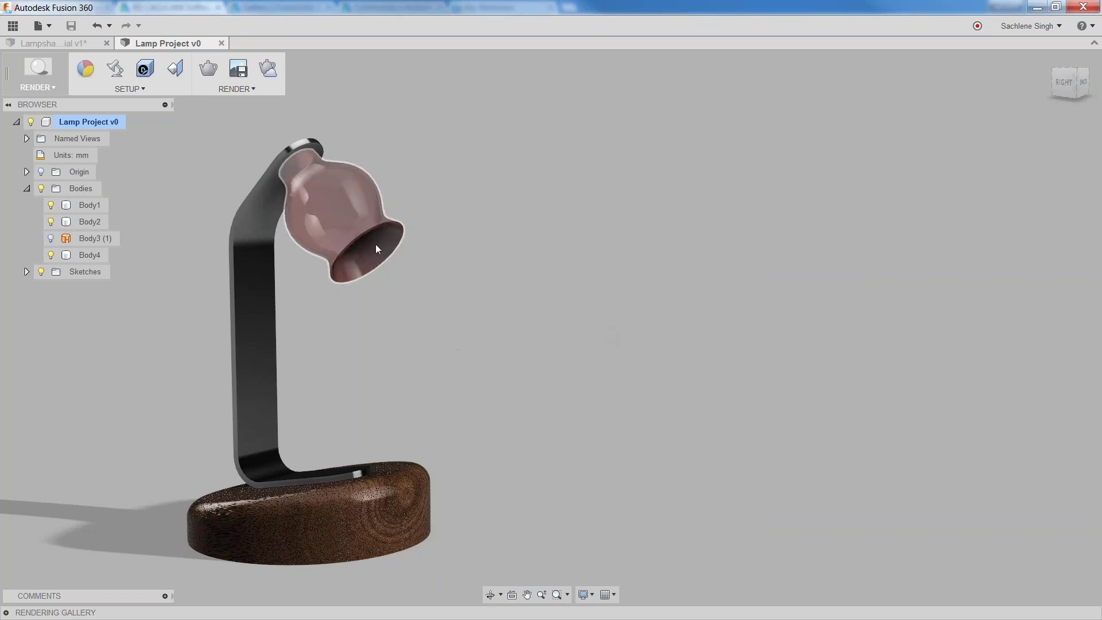
Ray trace the lamp in the viewport at Quick quality, inspect the reflections on the arm and base, and pause the refinement.
click(216, 74)
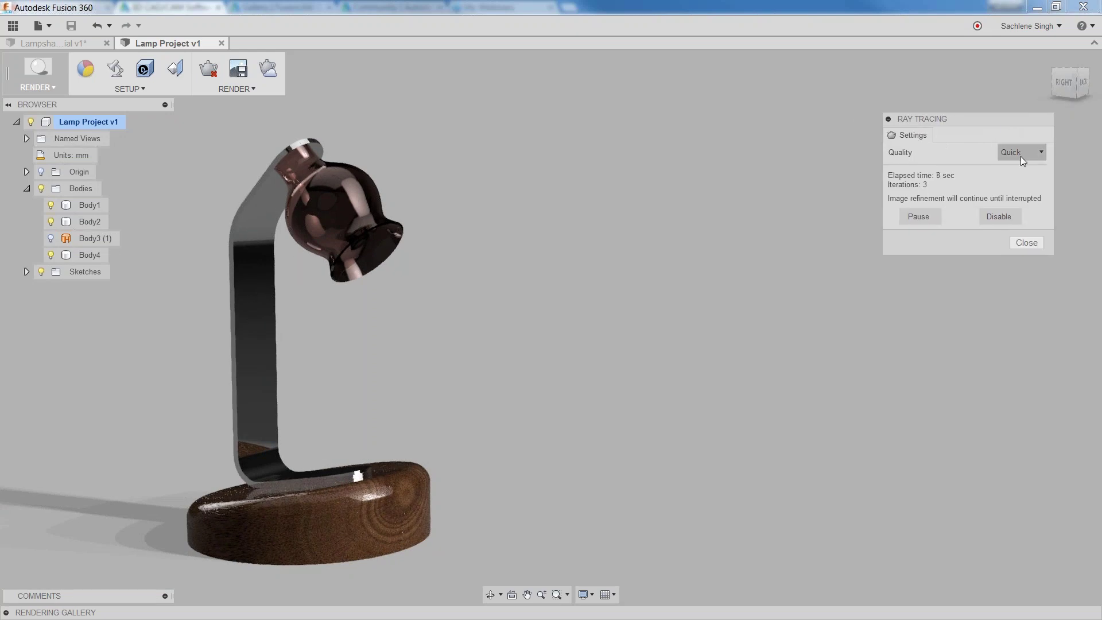
click(1037, 152)
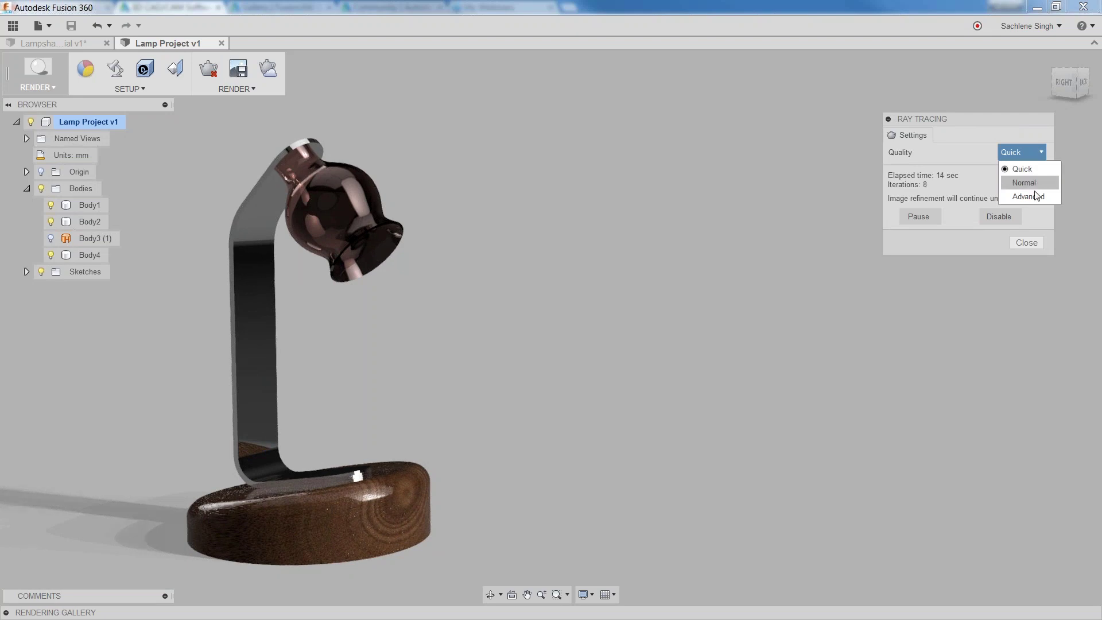
click(1032, 153)
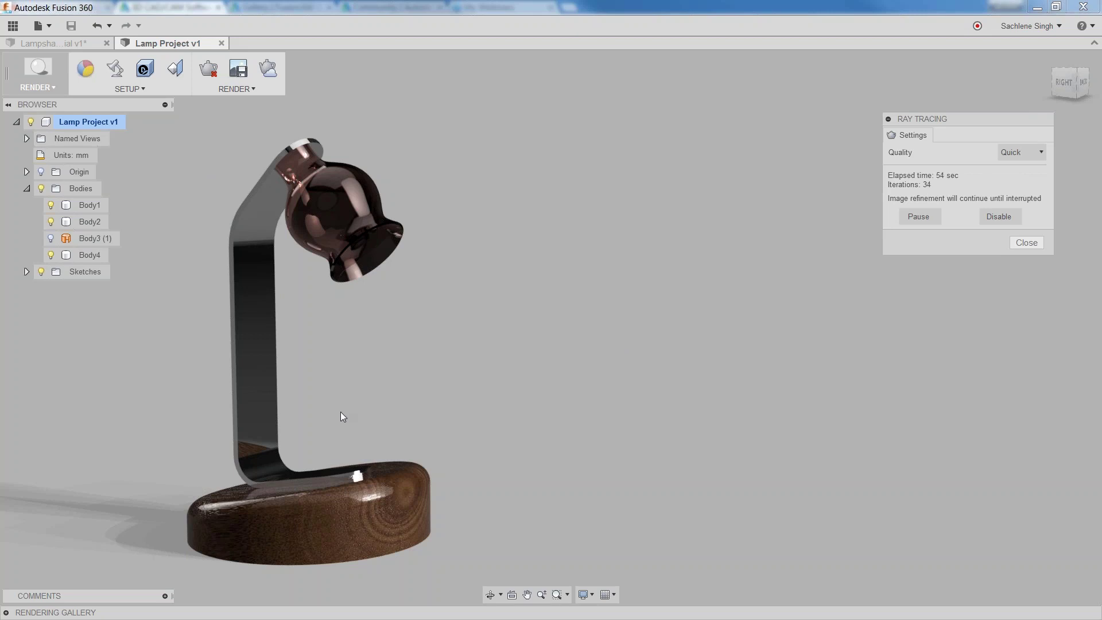
click(250, 451)
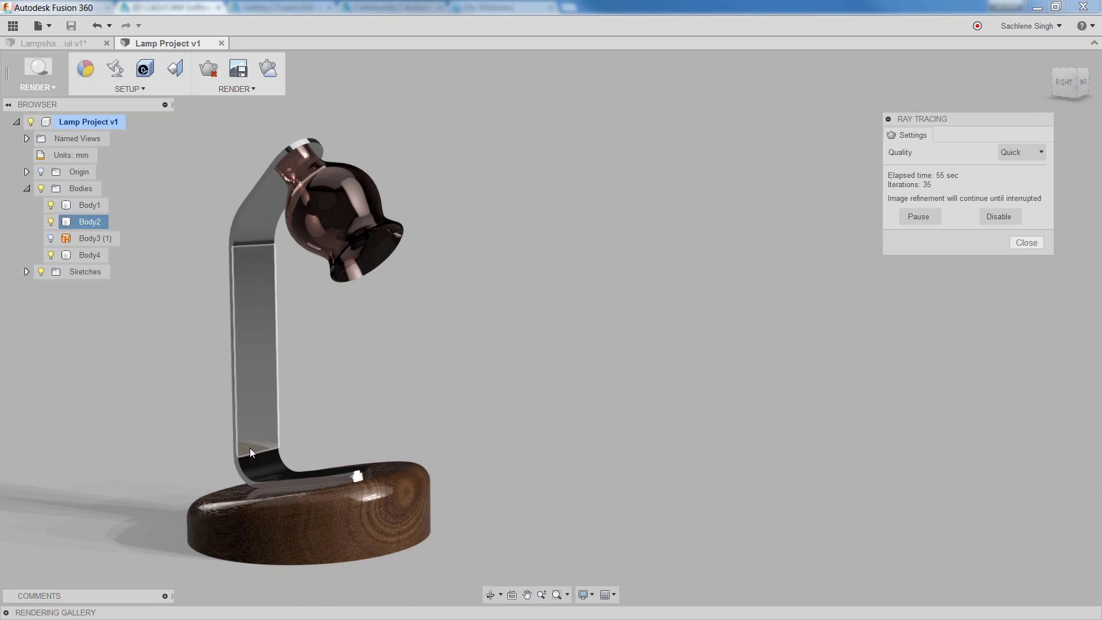
click(117, 454)
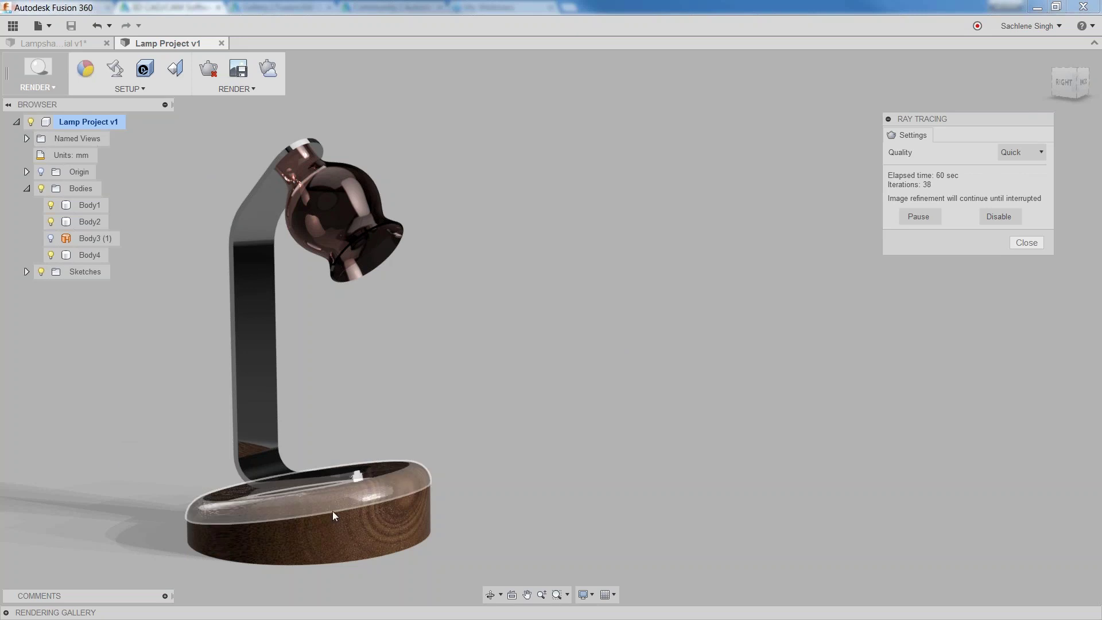
click(347, 494)
click(438, 388)
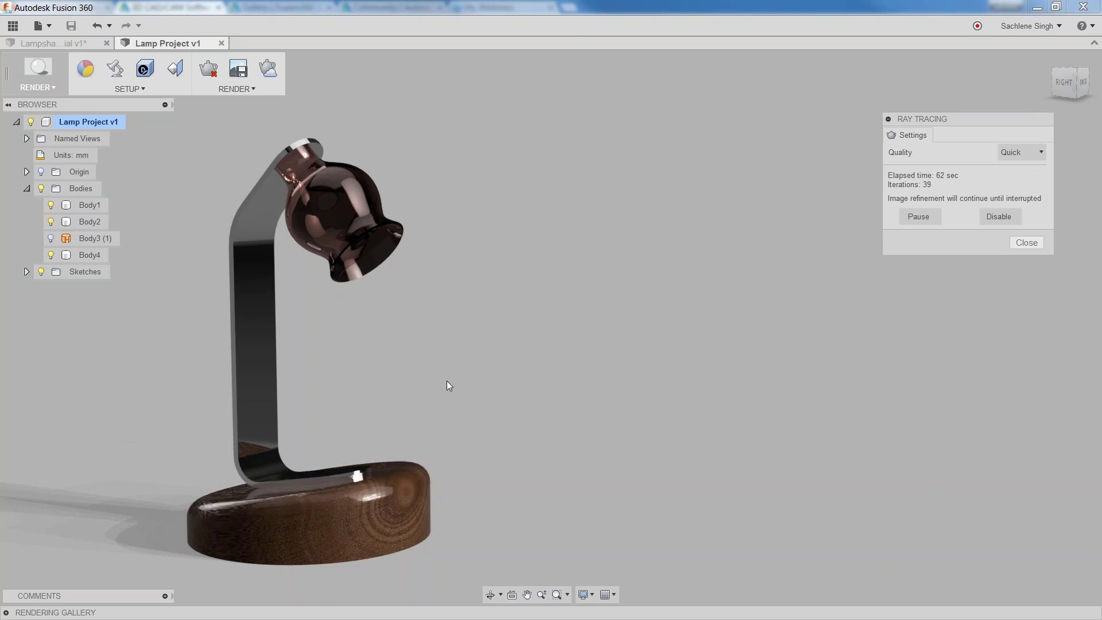
click(918, 217)
Save the rendered view as PNG image Lamp Project v1 at the current document window size, to the cloud project and the computer.
click(241, 70)
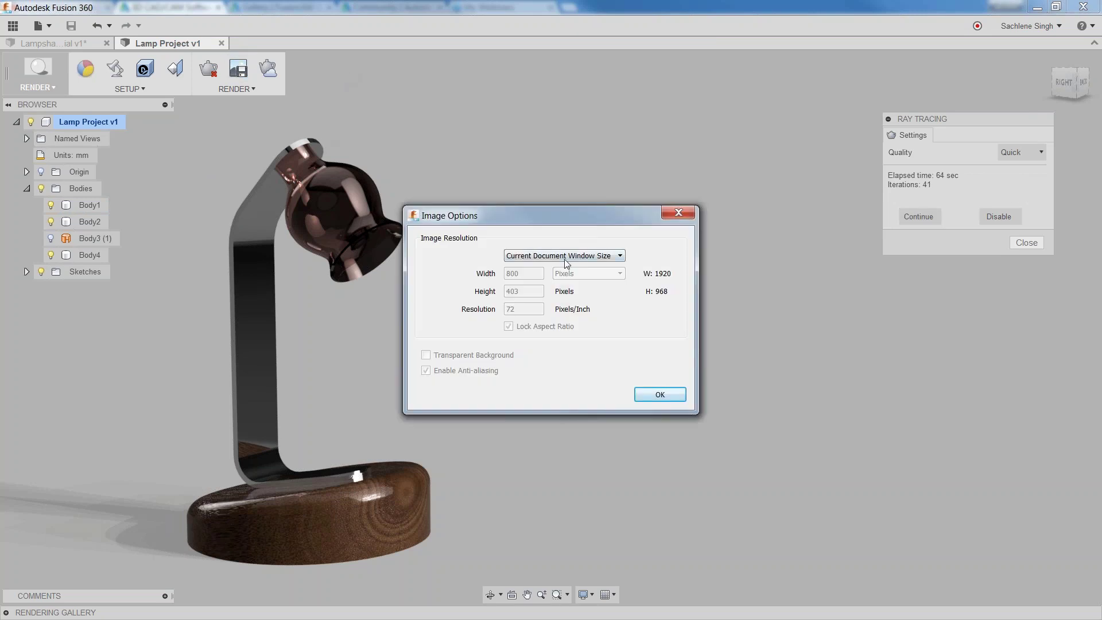
click(660, 397)
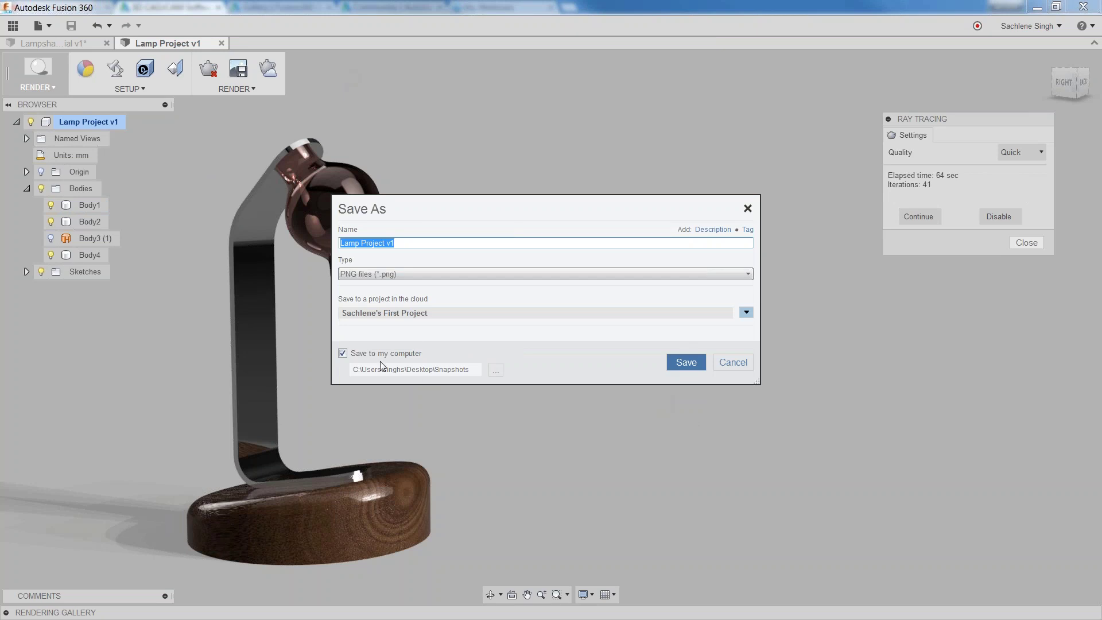
click(686, 362)
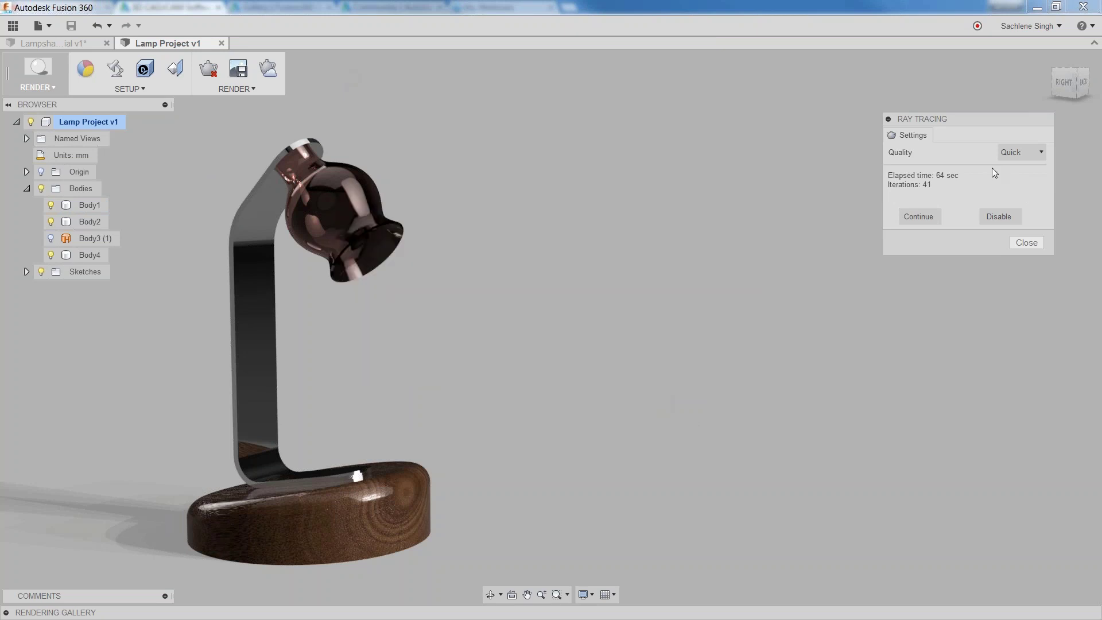
click(1027, 244)
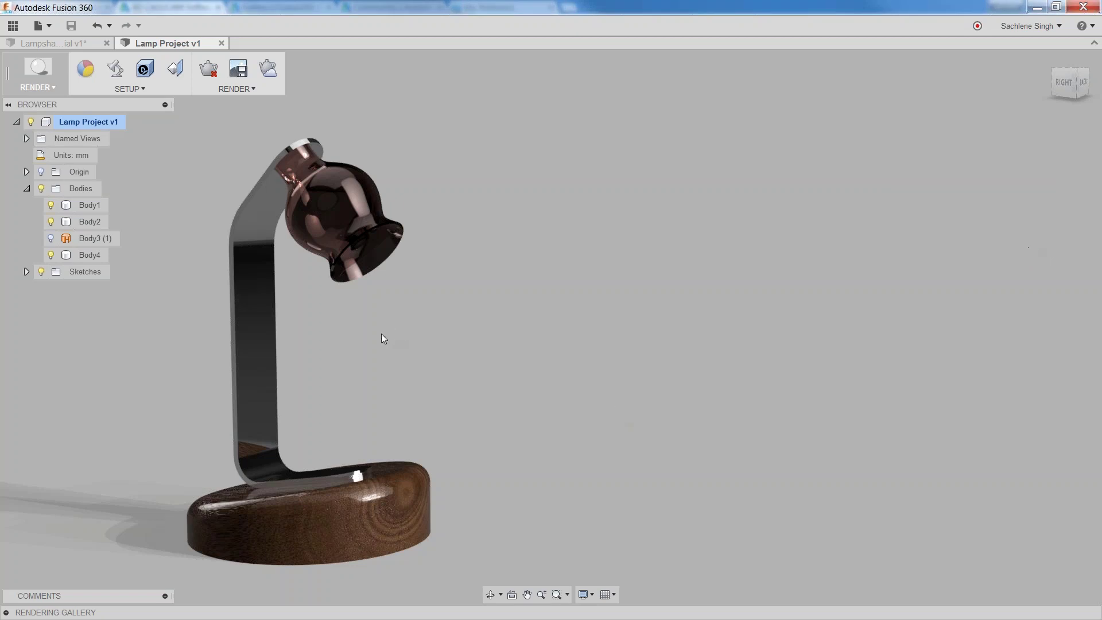
Set the scene background to Environment, review the available environments, and turn on ground reflections.
click(114, 78)
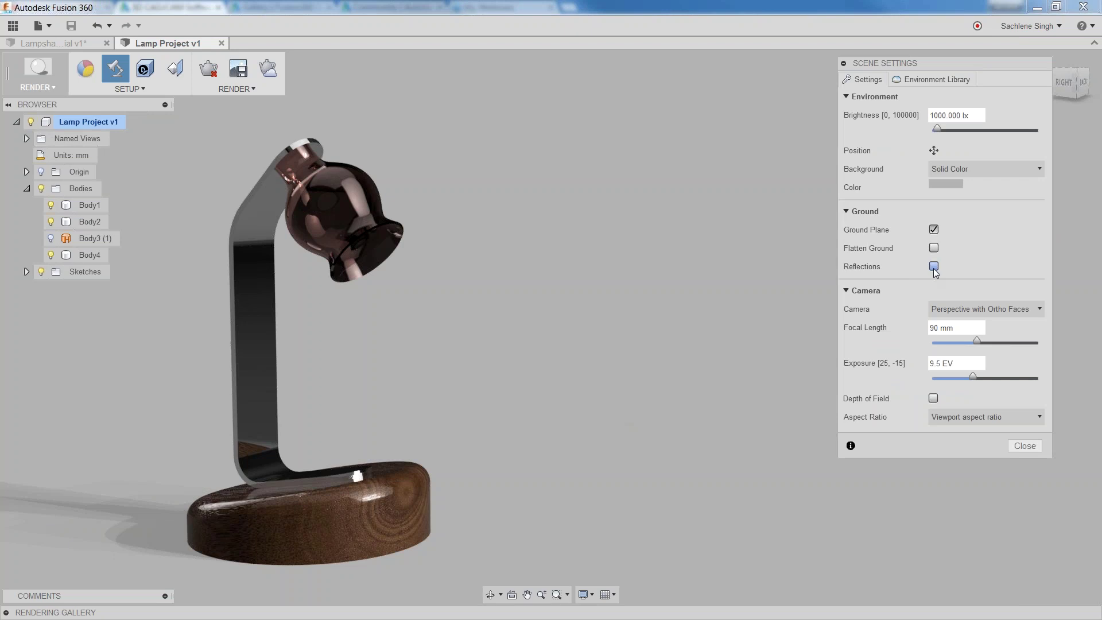
click(985, 170)
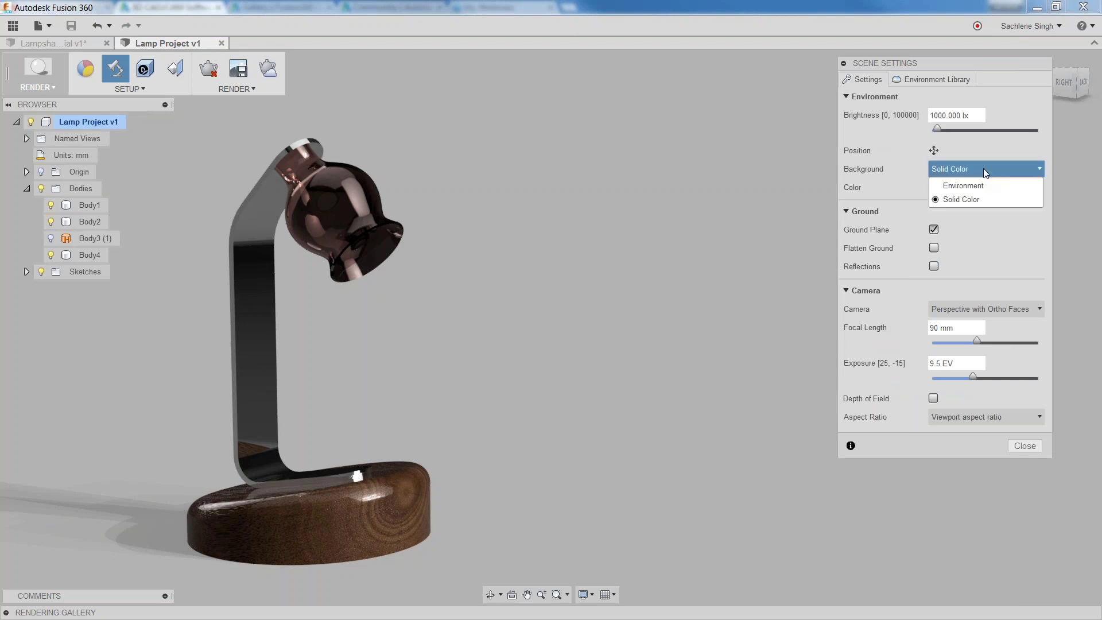
click(983, 185)
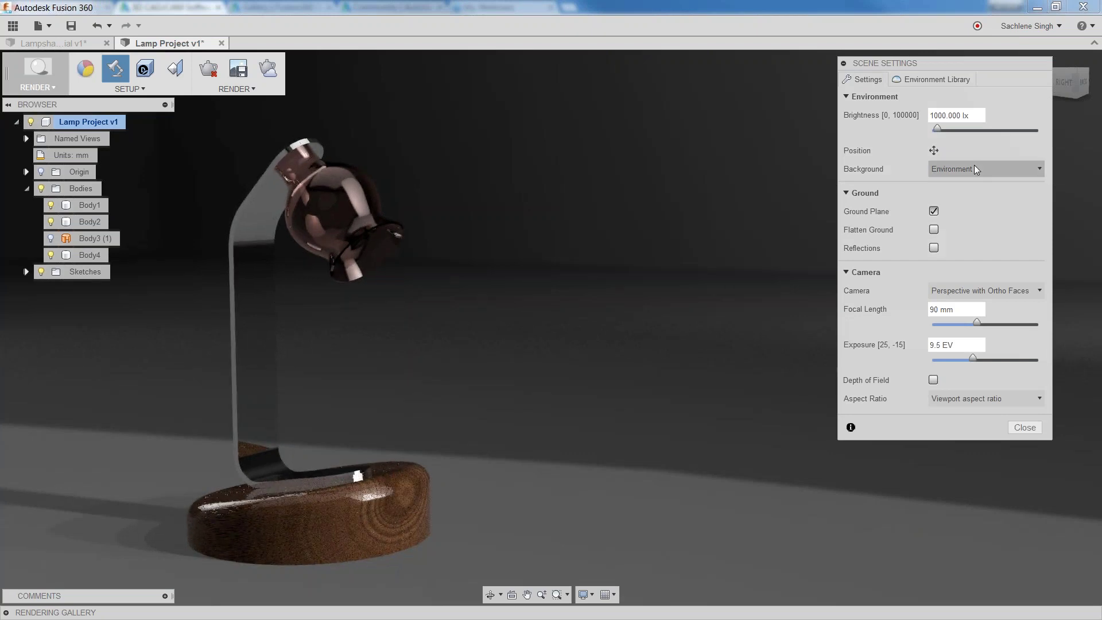
click(931, 80)
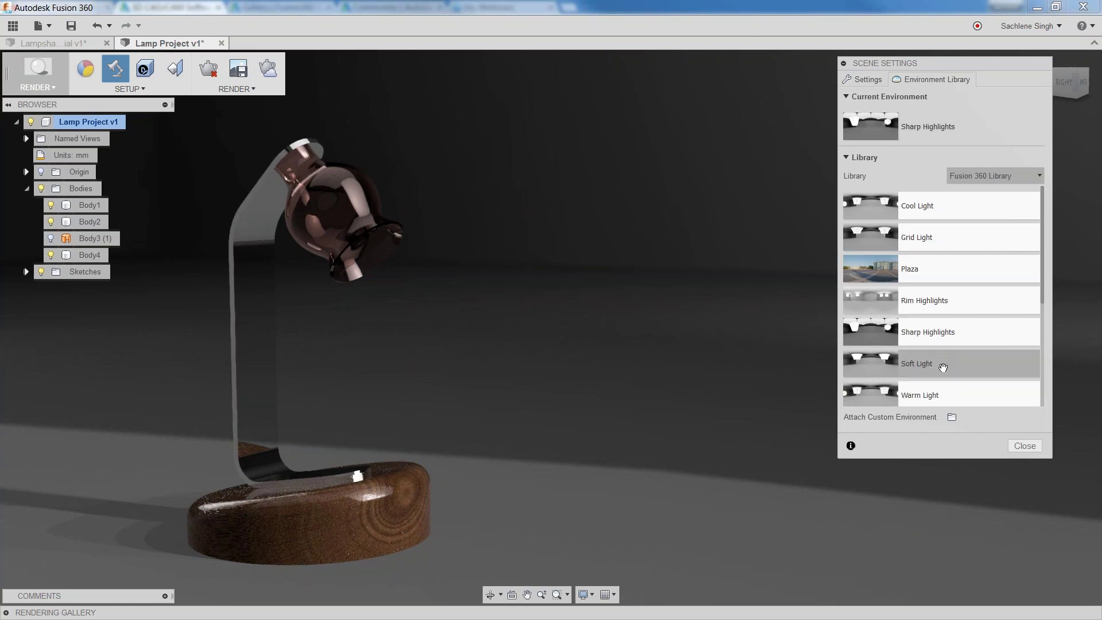
click(869, 80)
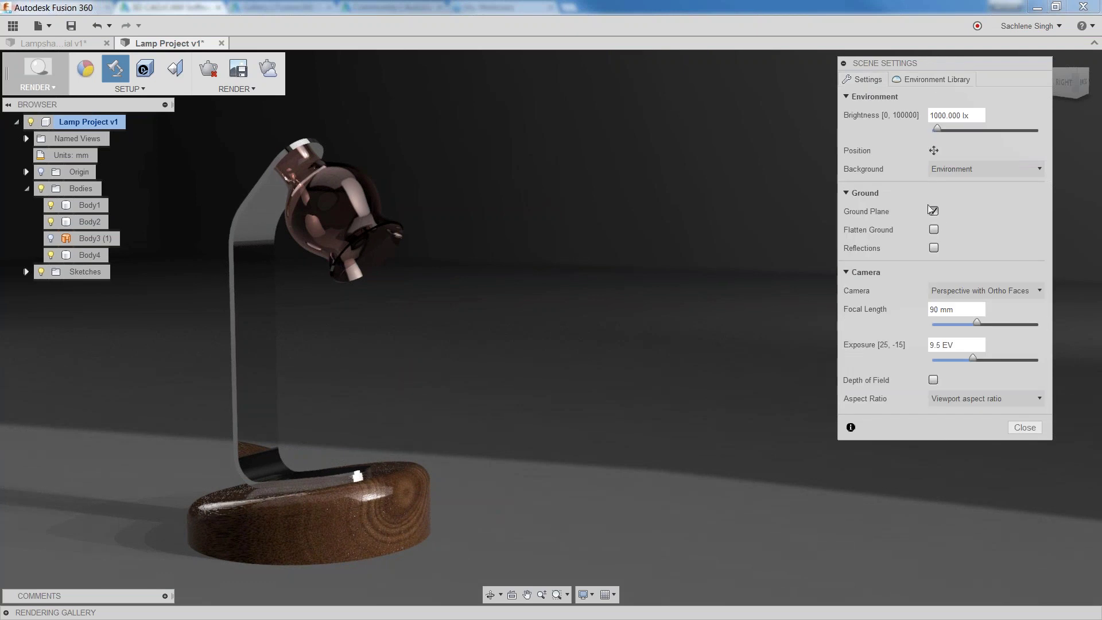
click(933, 249)
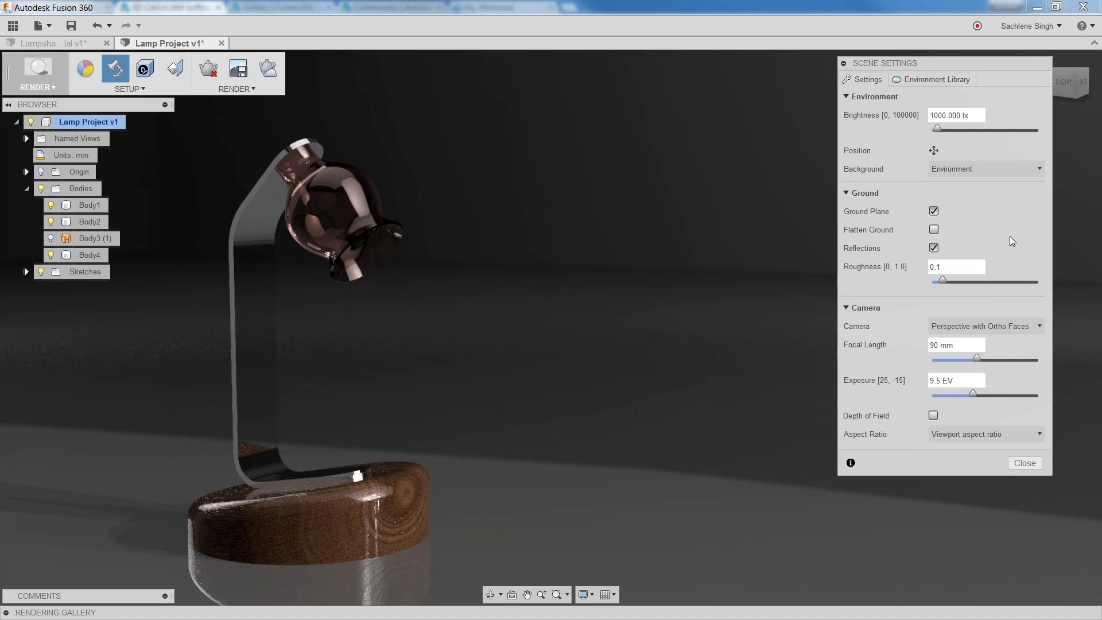
Enable depth of field with the center of focus on the lampshade and set the blur to 1.688.
click(1024, 326)
click(997, 329)
click(934, 415)
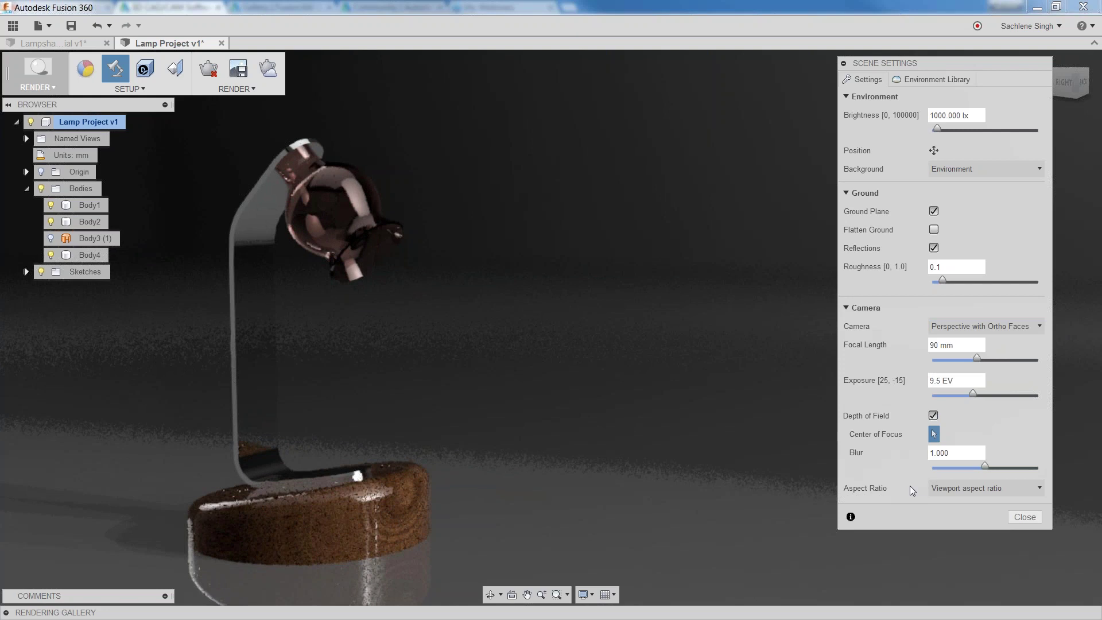
click(318, 228)
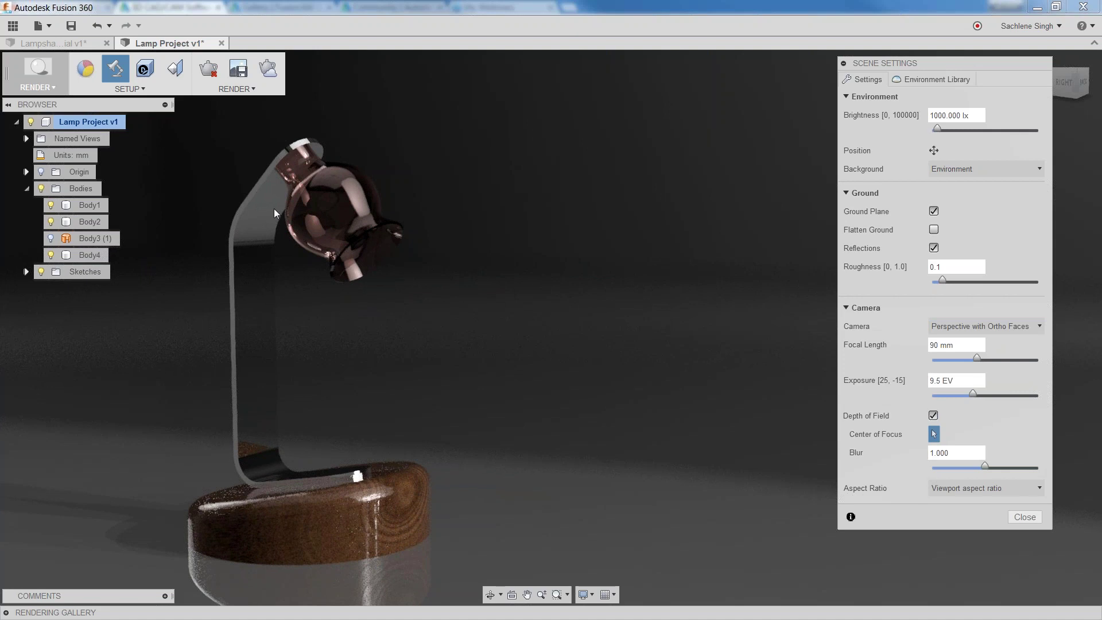
click(306, 213)
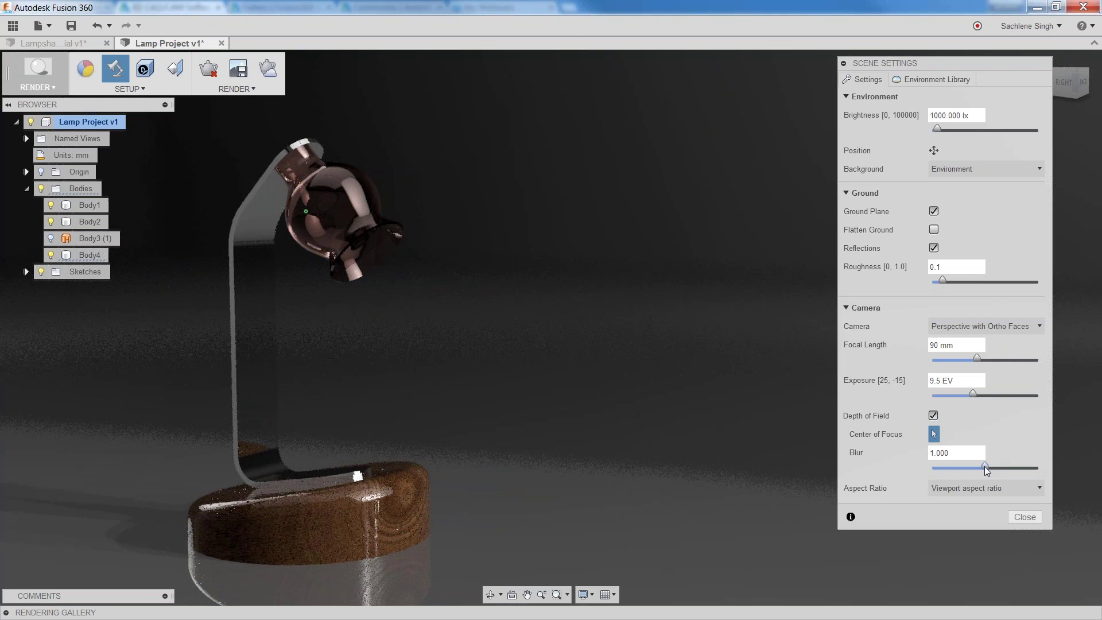
drag(984, 466, 1022, 468)
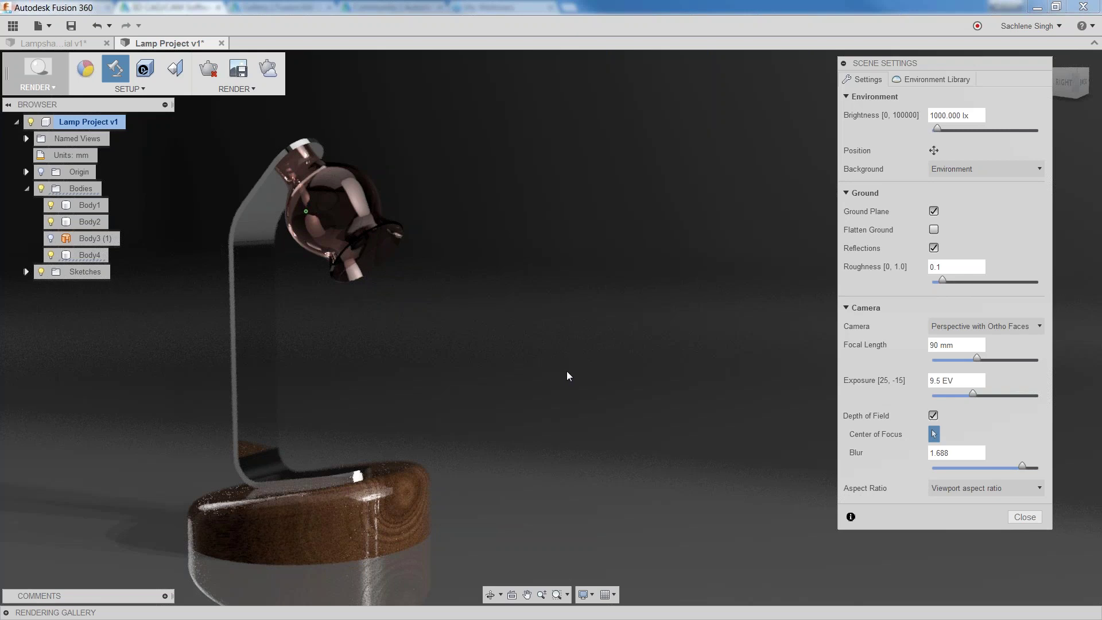
click(1024, 517)
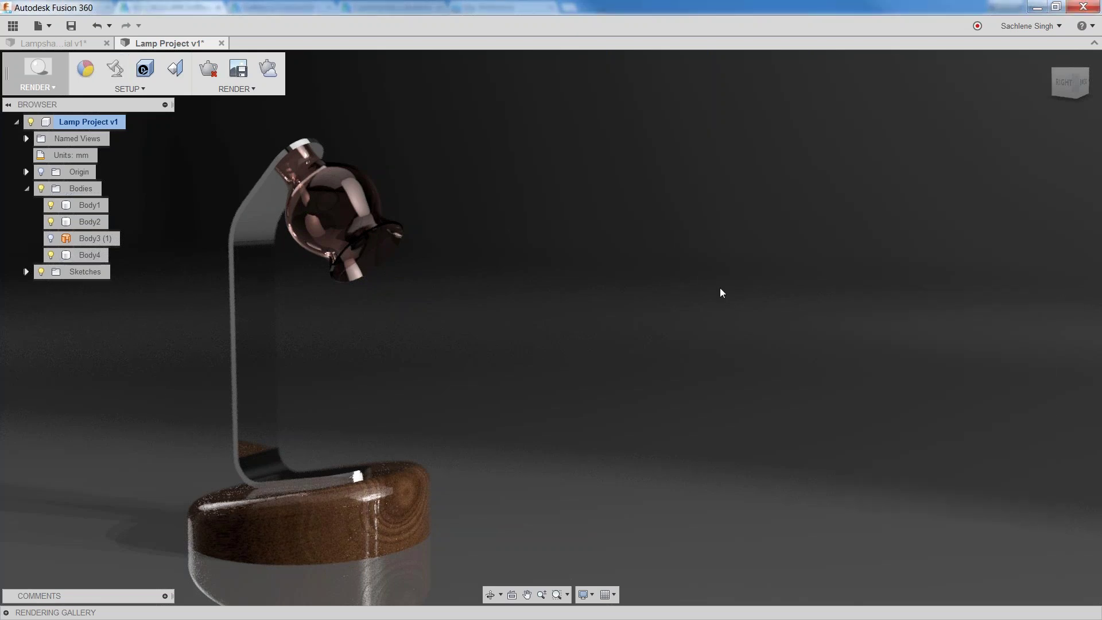
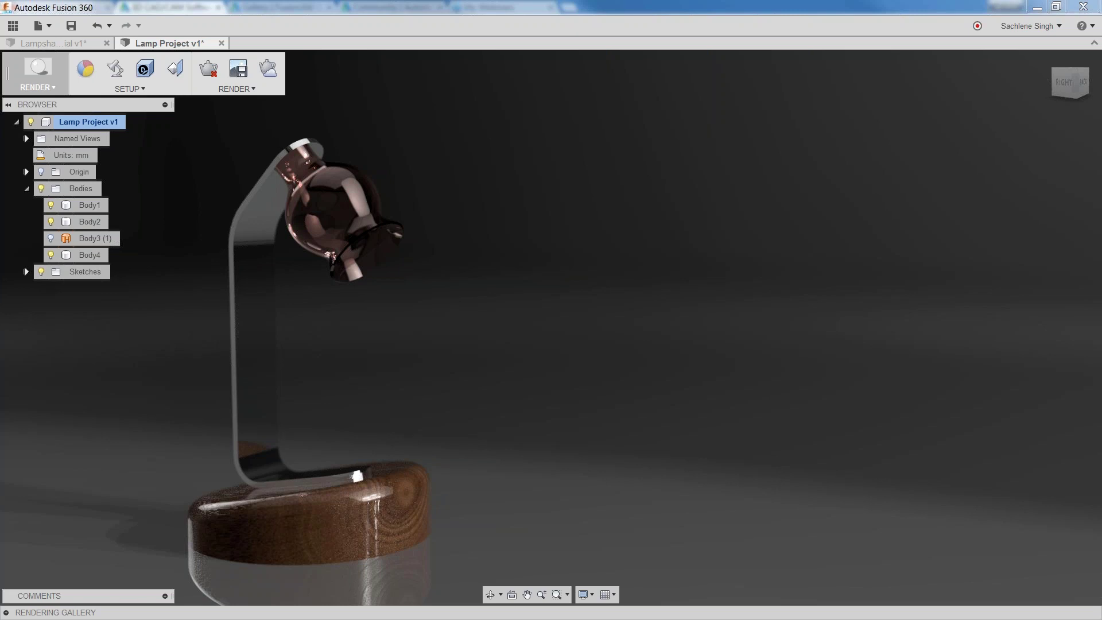
Switch to the Chrome browser and browse the Autodesk Fusion 360 YouTube channel's tutorial playlists, from beginner lessons to CAM and fundamentals.
key(alt+Tab)
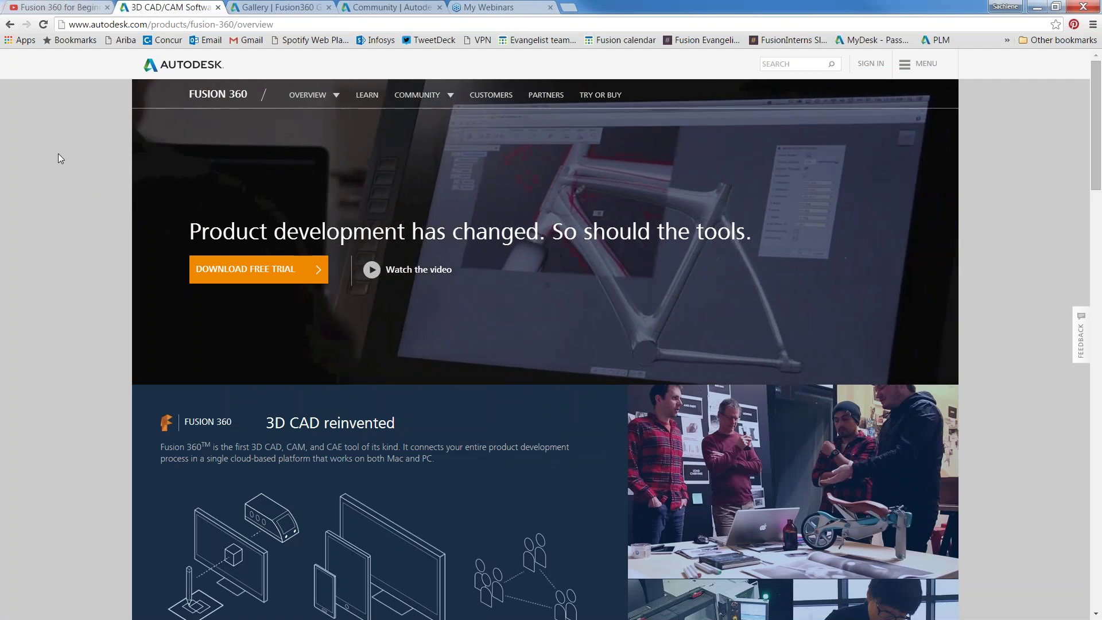
click(60, 7)
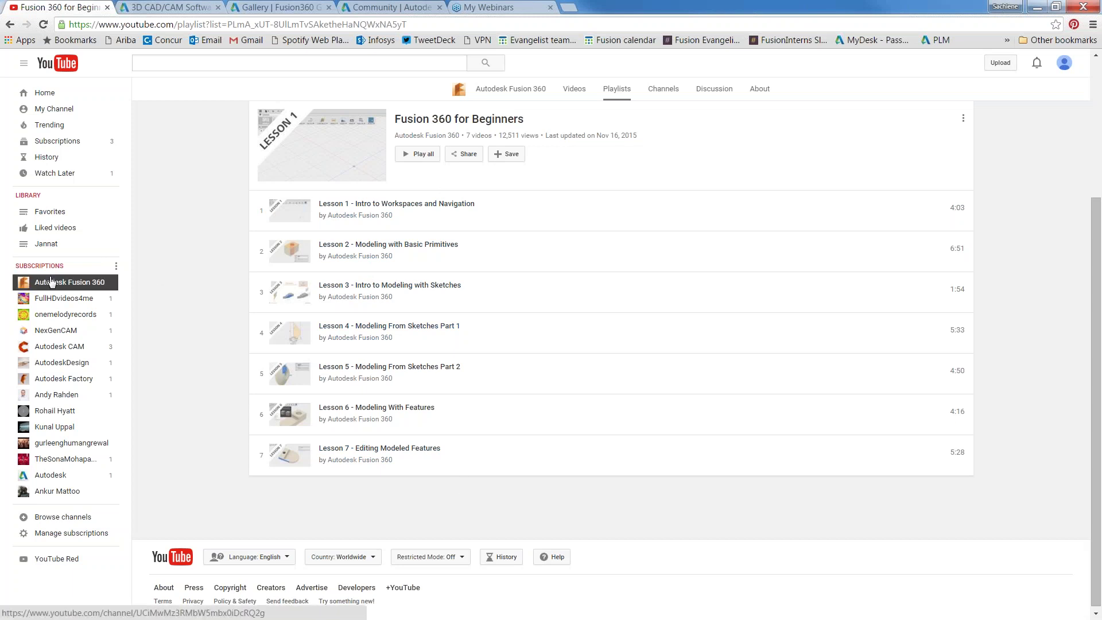
click(74, 285)
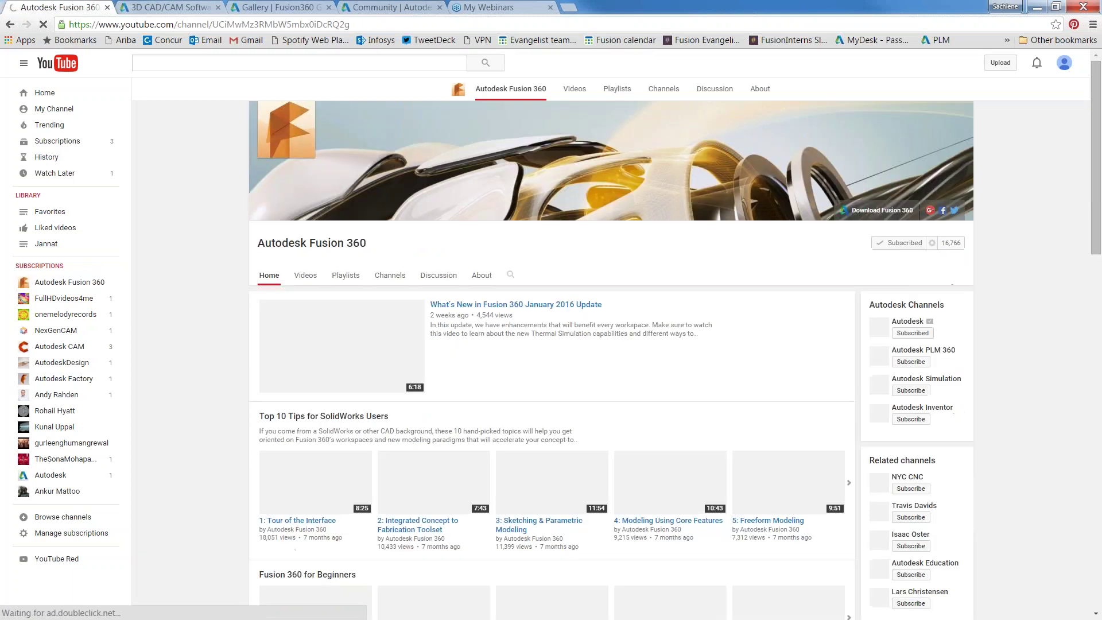
scroll(208, 400, down, 1)
scroll(209, 400, down, 2)
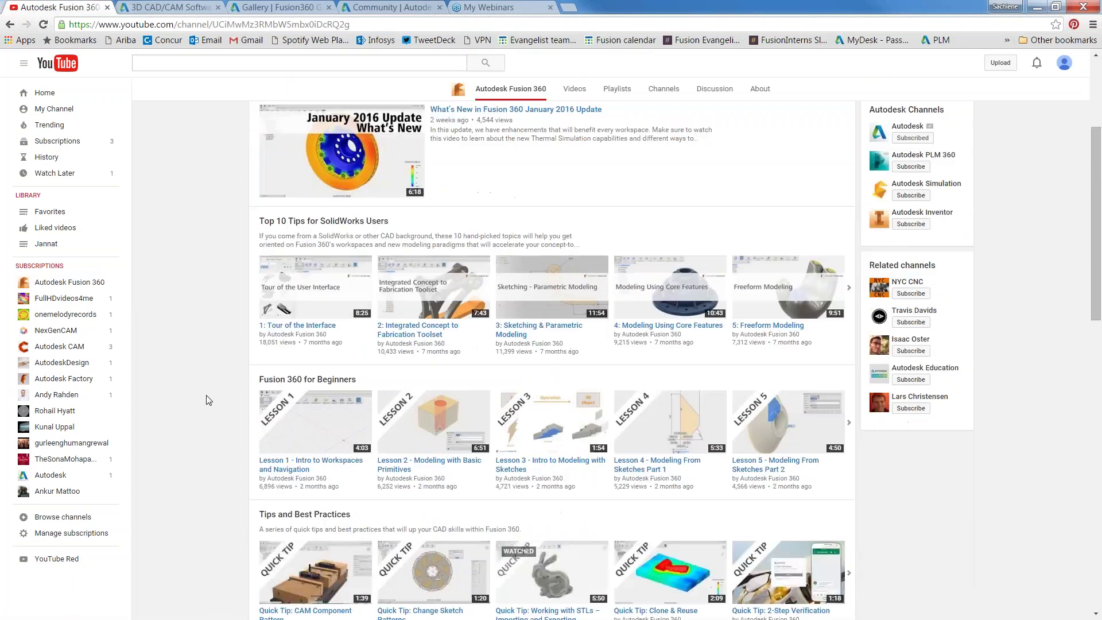
scroll(208, 400, down, 4)
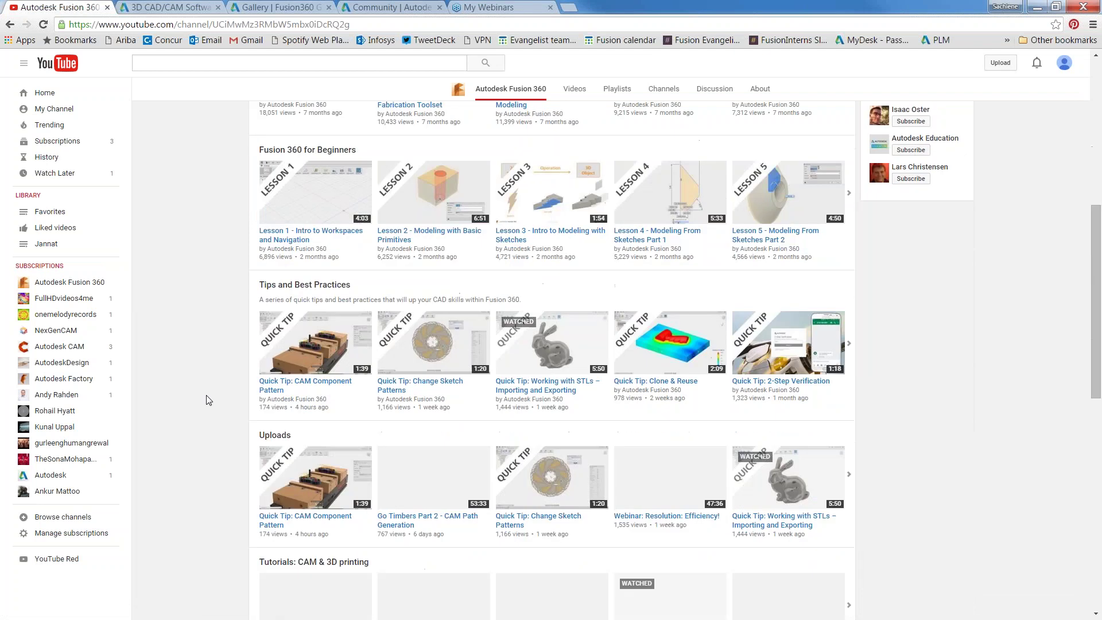
scroll(259, 395, up, 2)
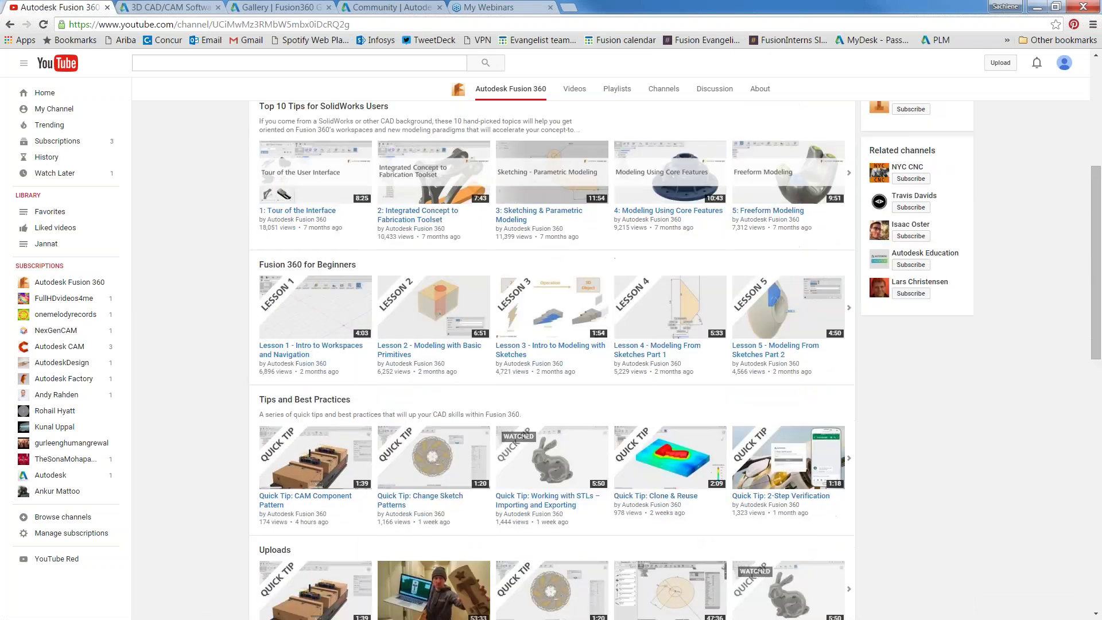
scroll(195, 453, up, 4)
scroll(195, 454, down, 4)
scroll(196, 453, down, 6)
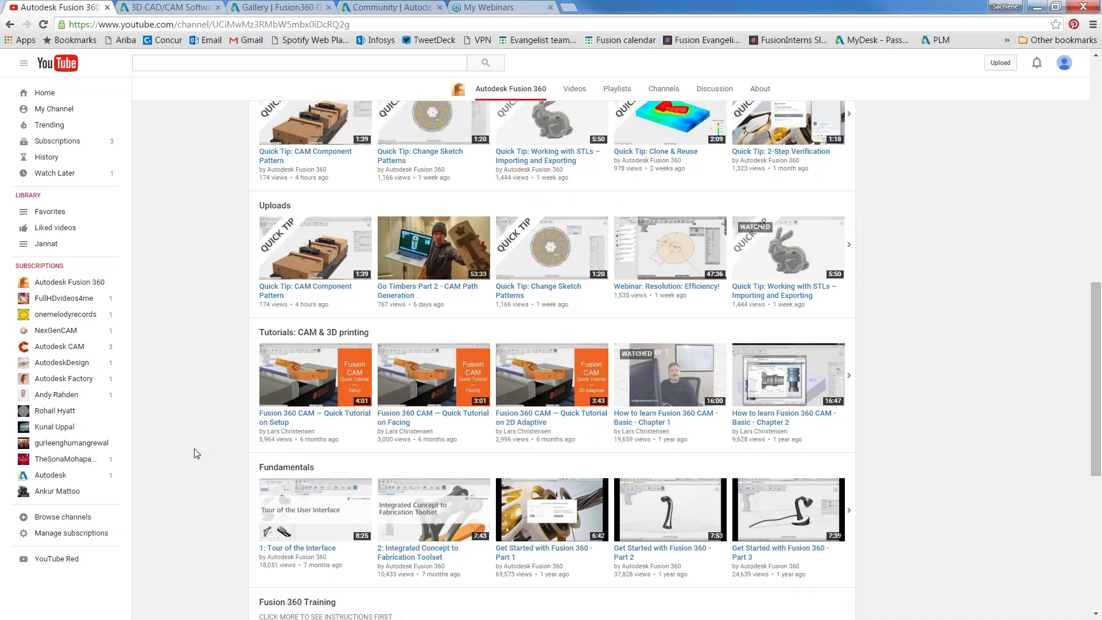
scroll(195, 454, up, 8)
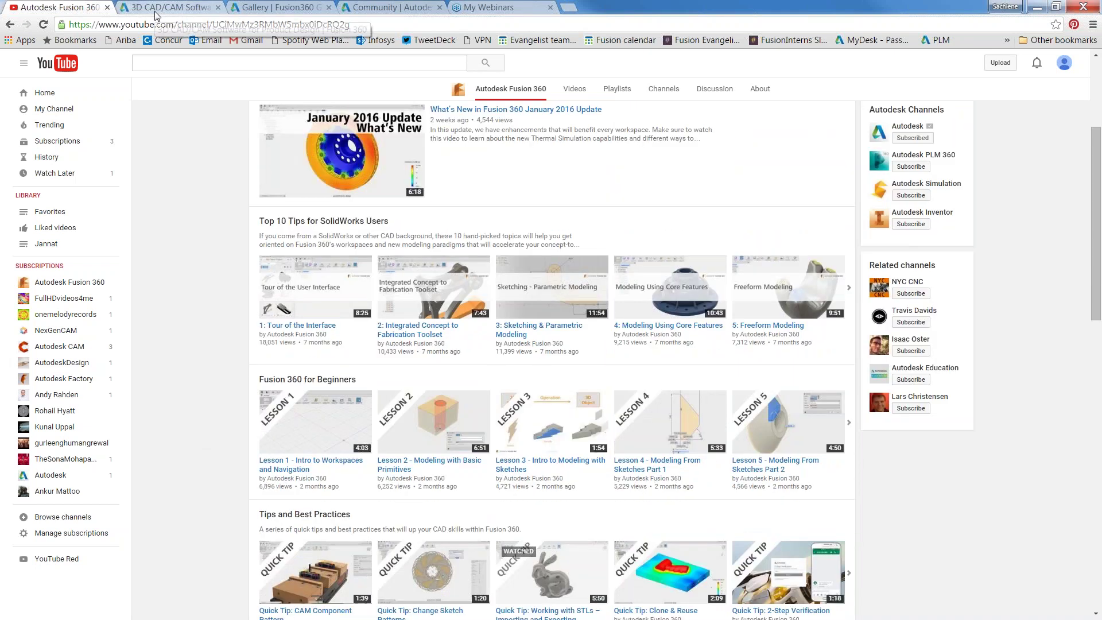
Look over the Fusion 360 product site's community links and open the full events calendar from the Community page.
click(172, 13)
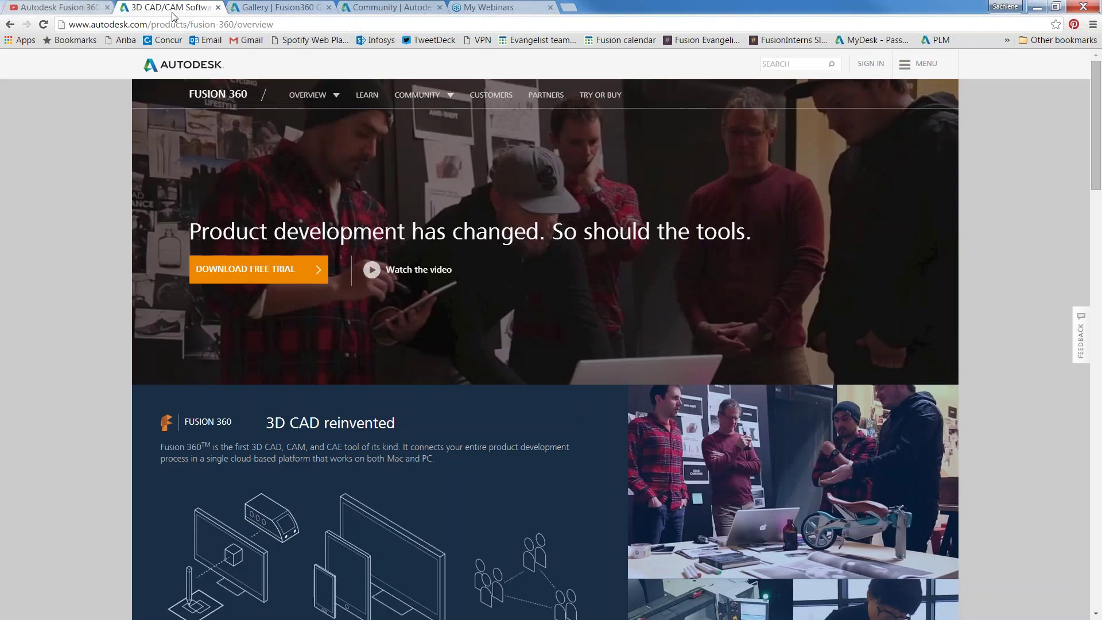
click(419, 95)
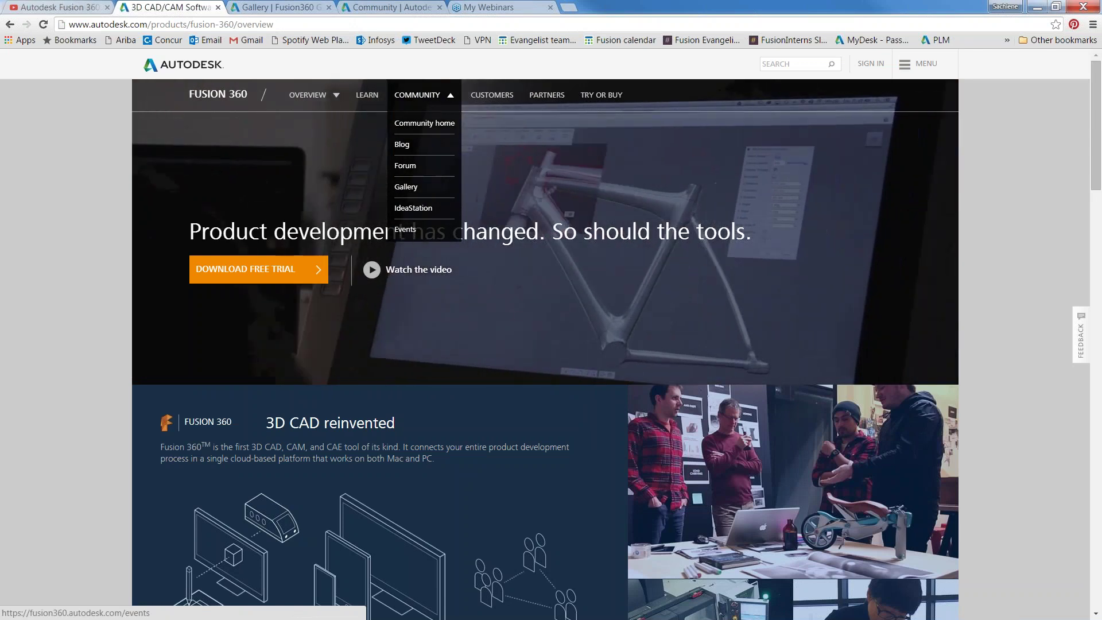
key(ctrl+4)
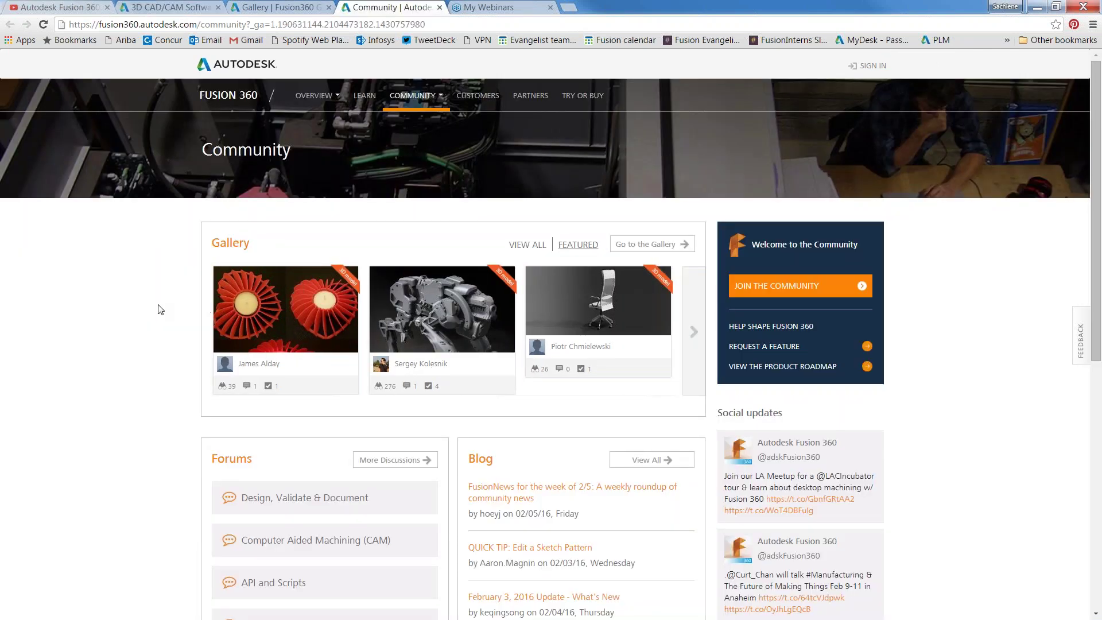
scroll(161, 310, down, 7)
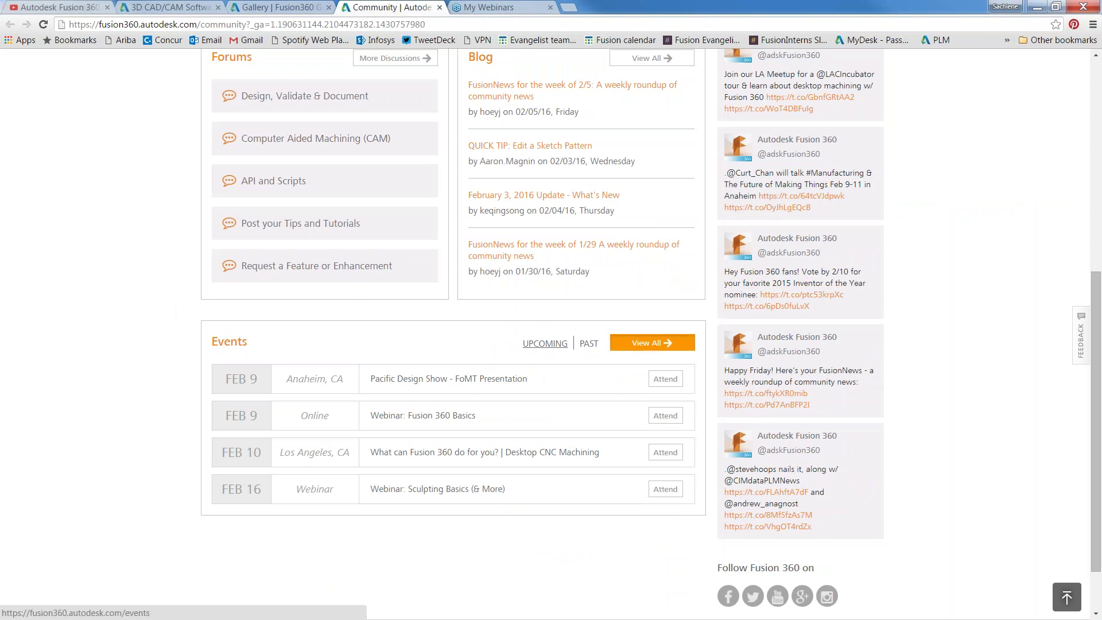
click(652, 342)
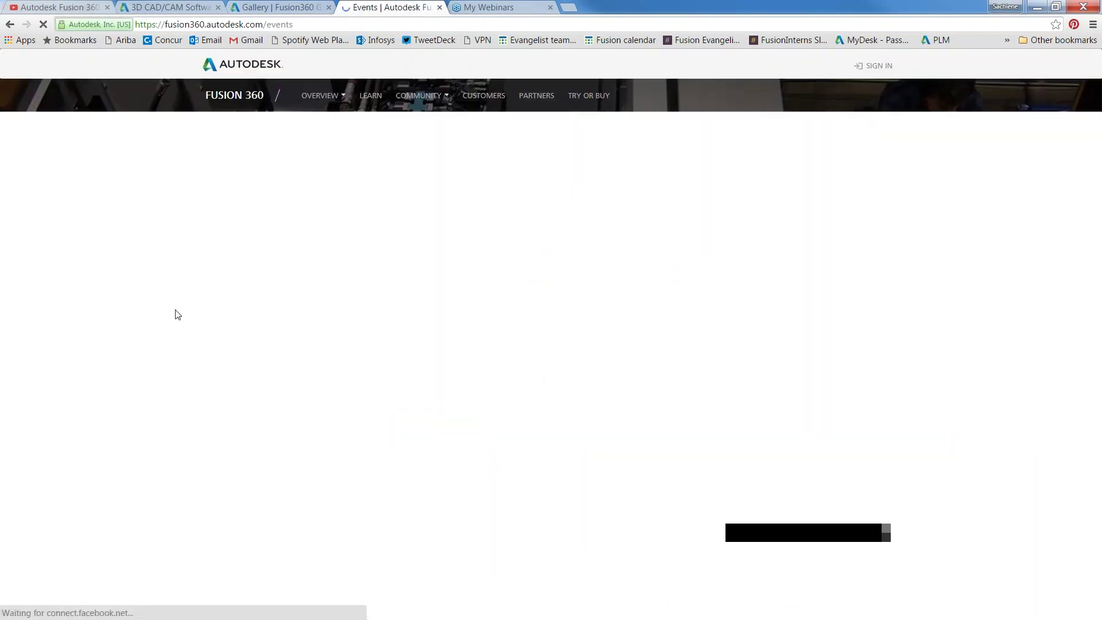
scroll(175, 409, down, 4)
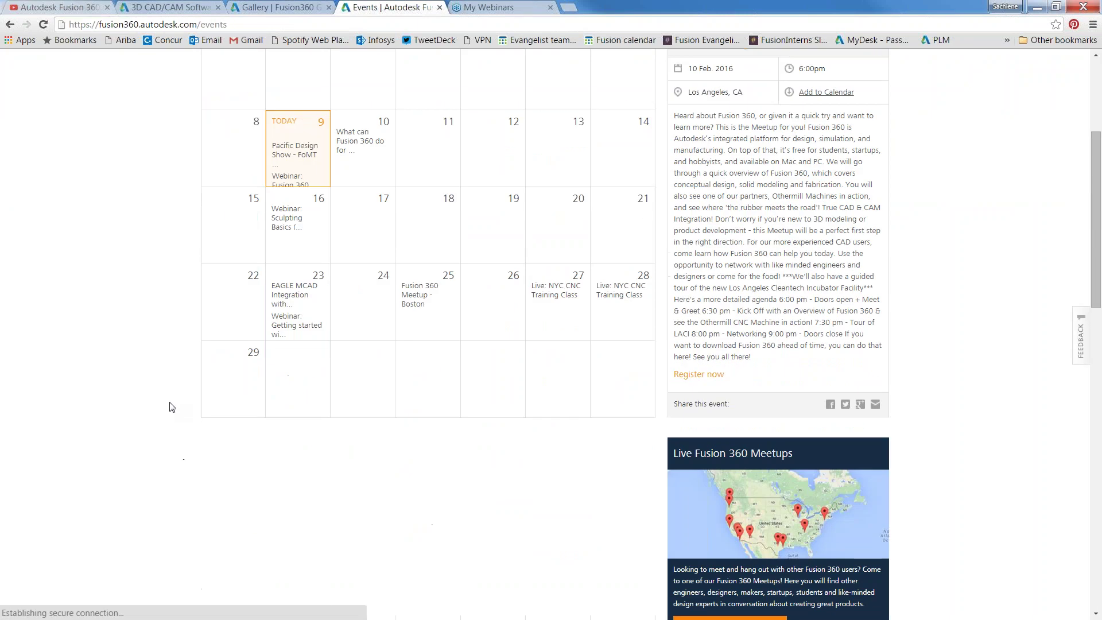
scroll(175, 408, up, 2)
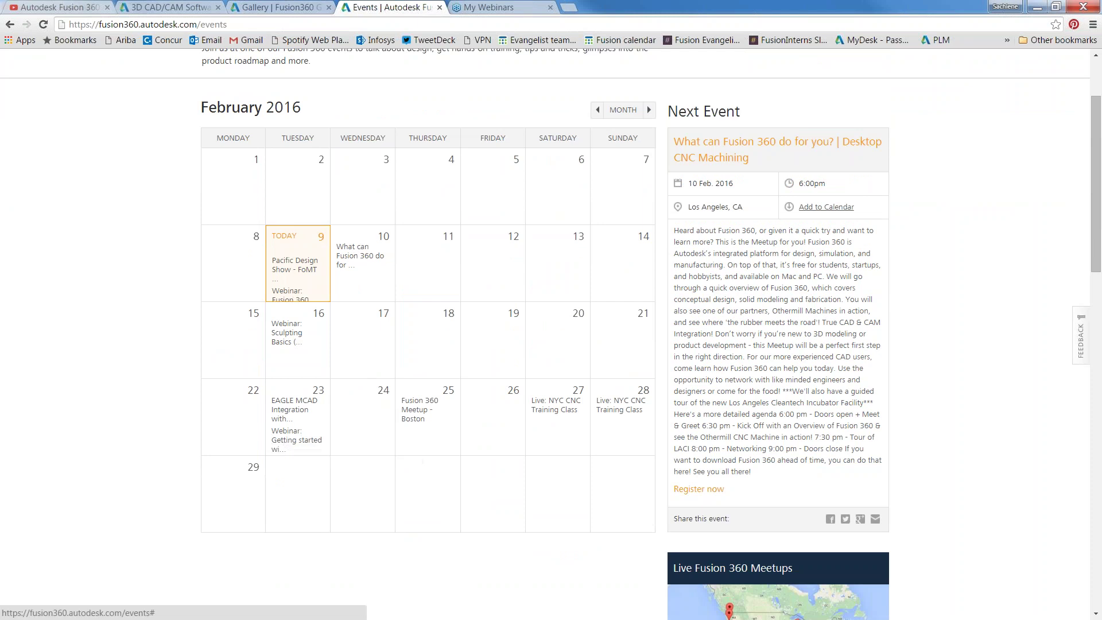
Check the March 2016 events, return to February, and read the details of the NYC CNC Training Class on 27 February.
click(649, 110)
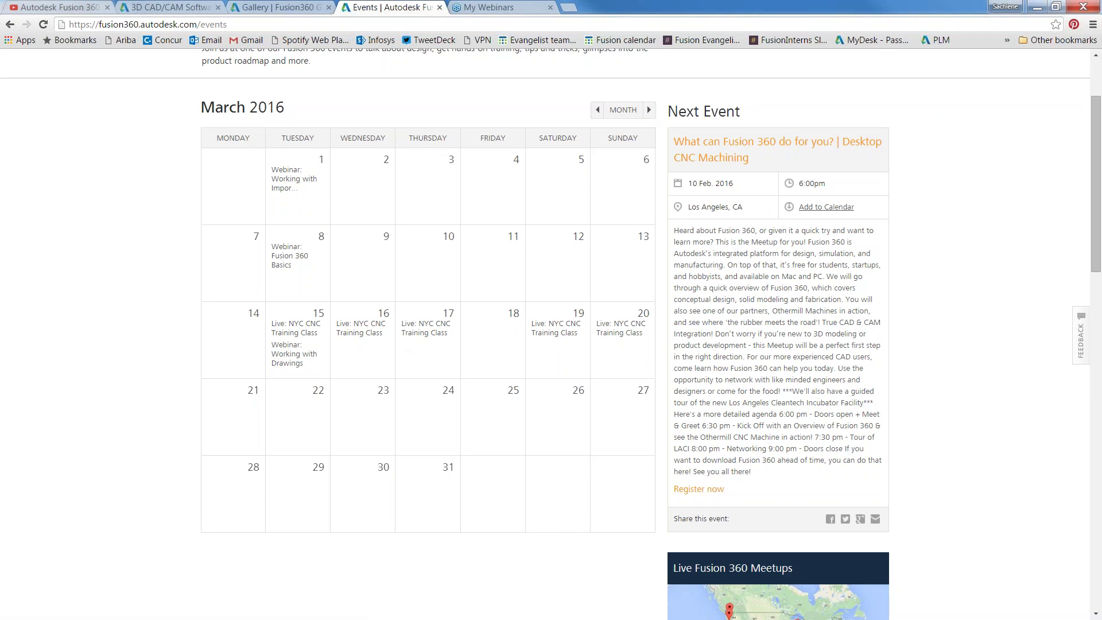
click(598, 111)
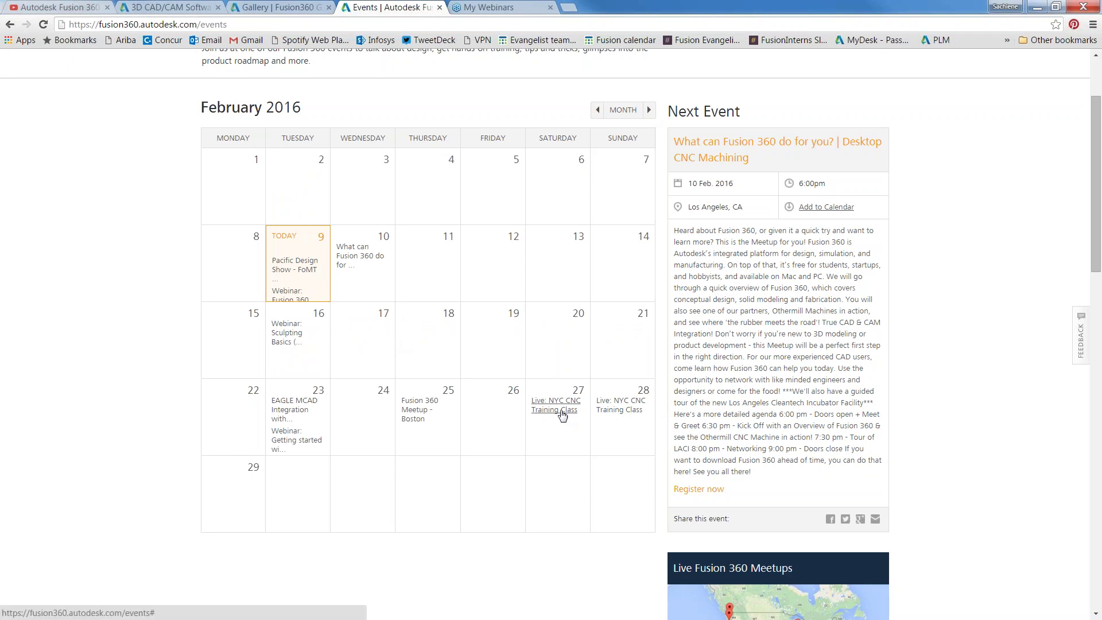
click(560, 409)
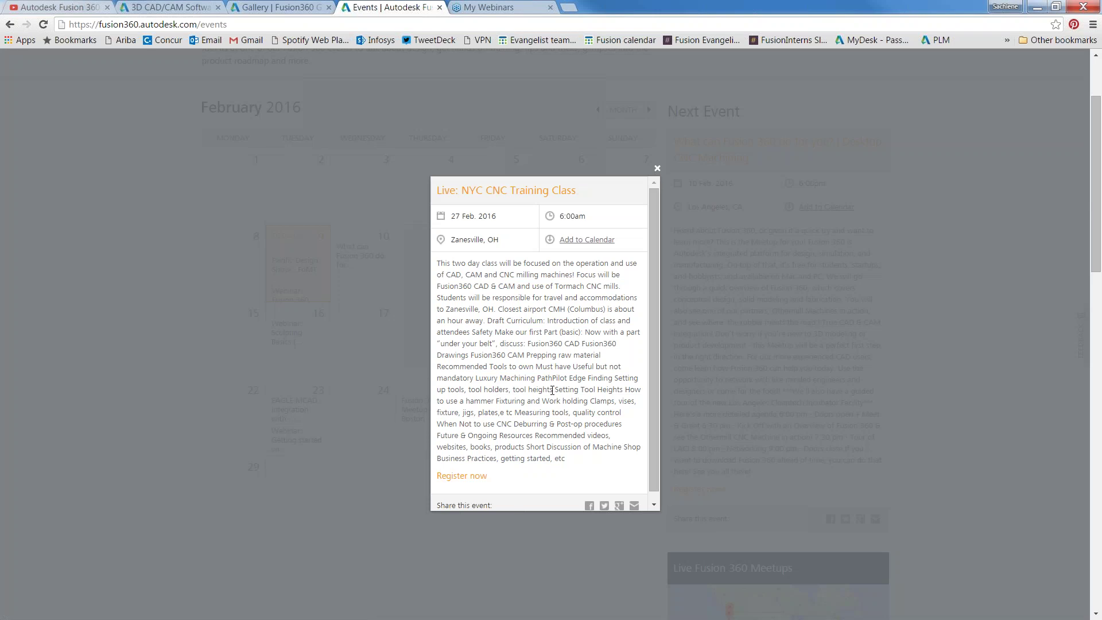
click(657, 168)
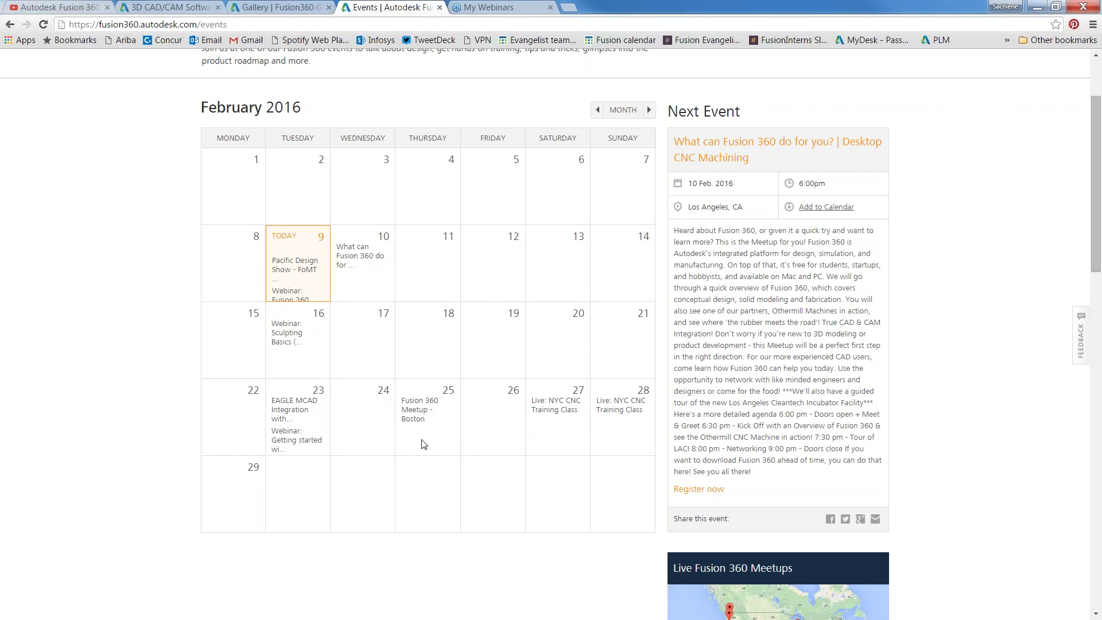
Open the live meetups event finder in a separate tab and look through the Fusion 360 Meetup groups.
scroll(748, 552, down, 5)
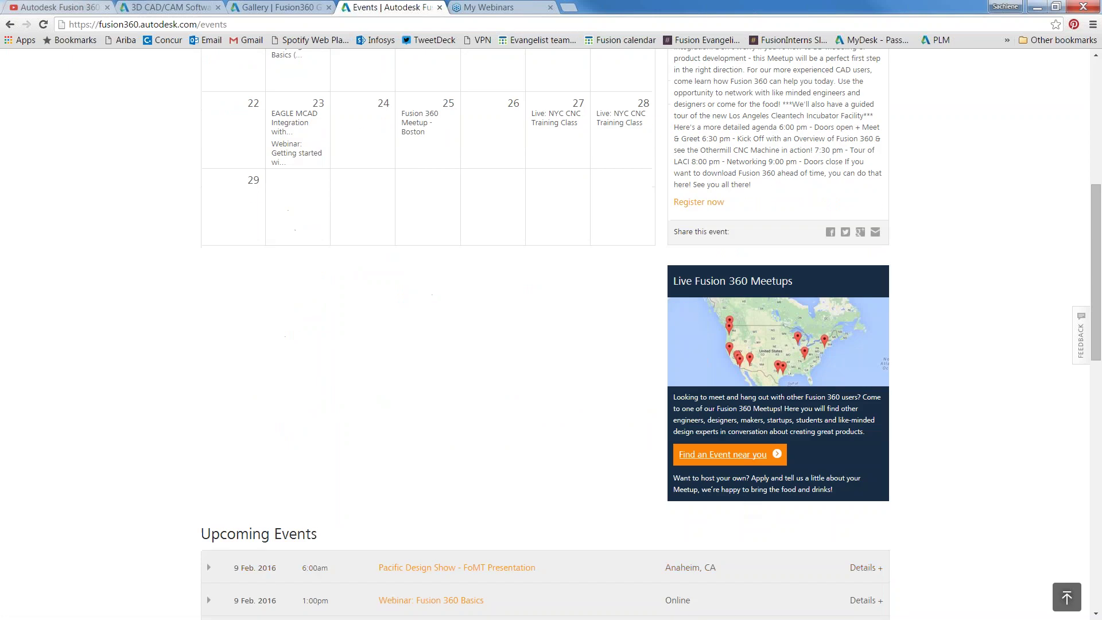
right_click(731, 456)
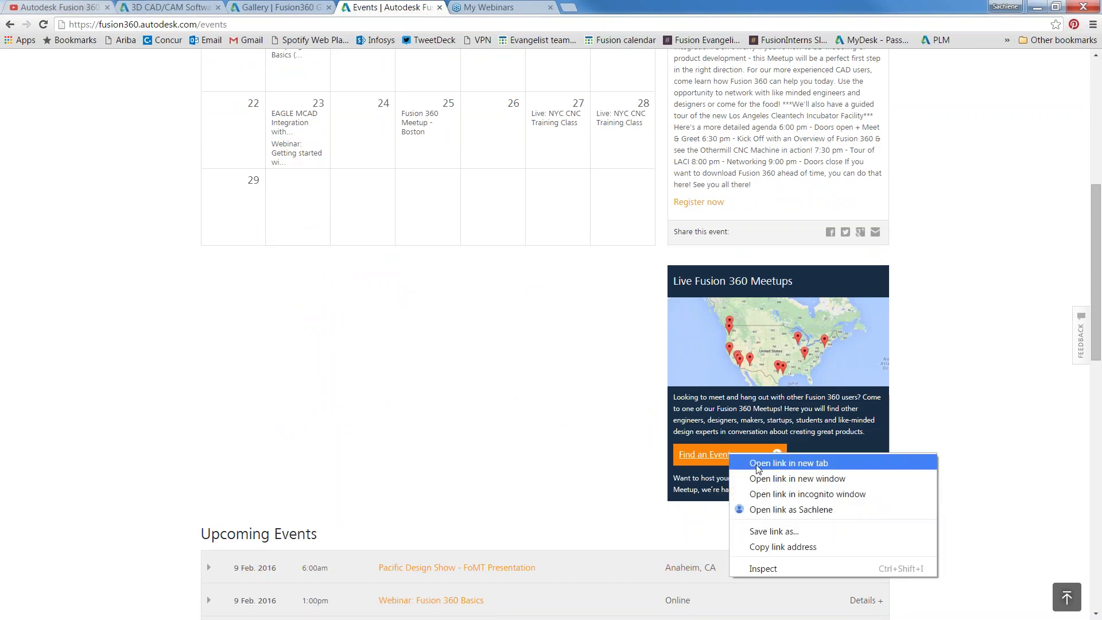
click(749, 461)
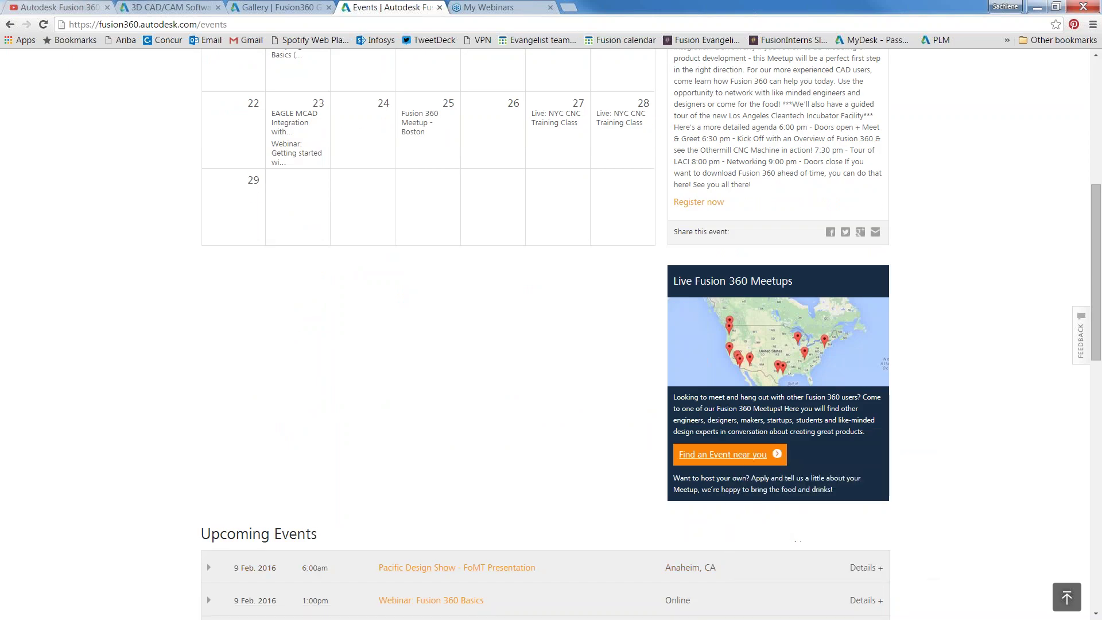
click(491, 8)
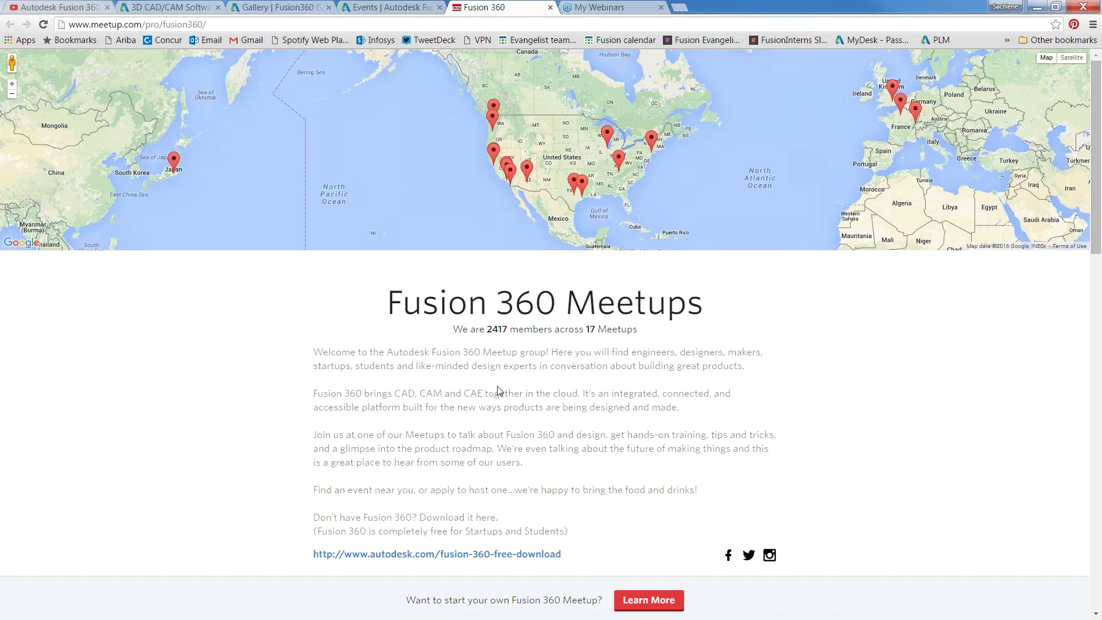
scroll(493, 391, down, 5)
scroll(158, 411, down, 7)
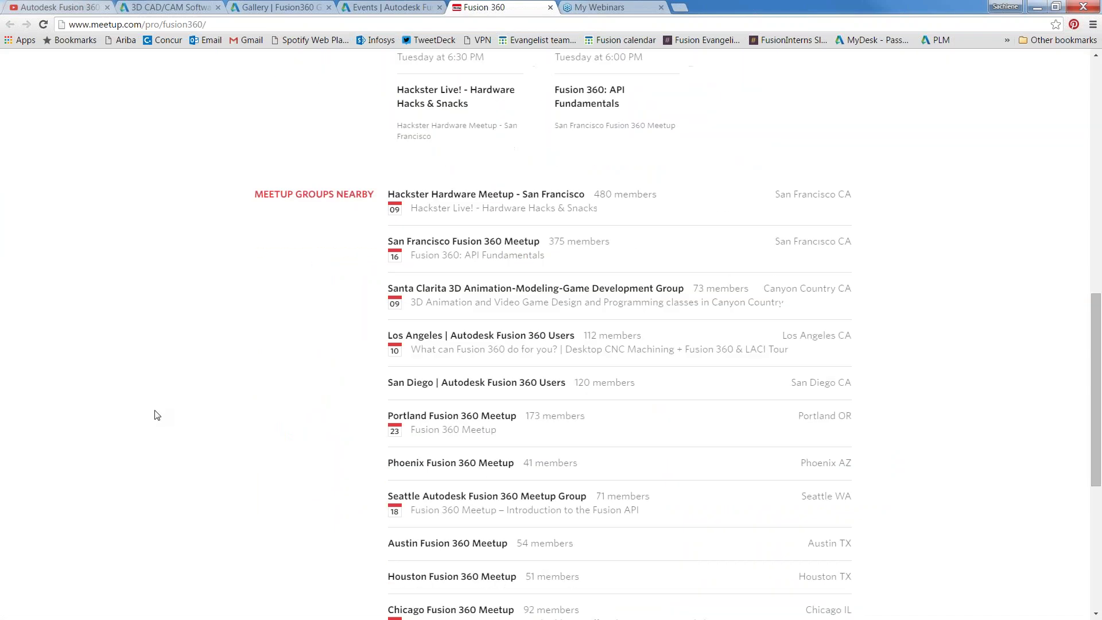
scroll(156, 413, up, 12)
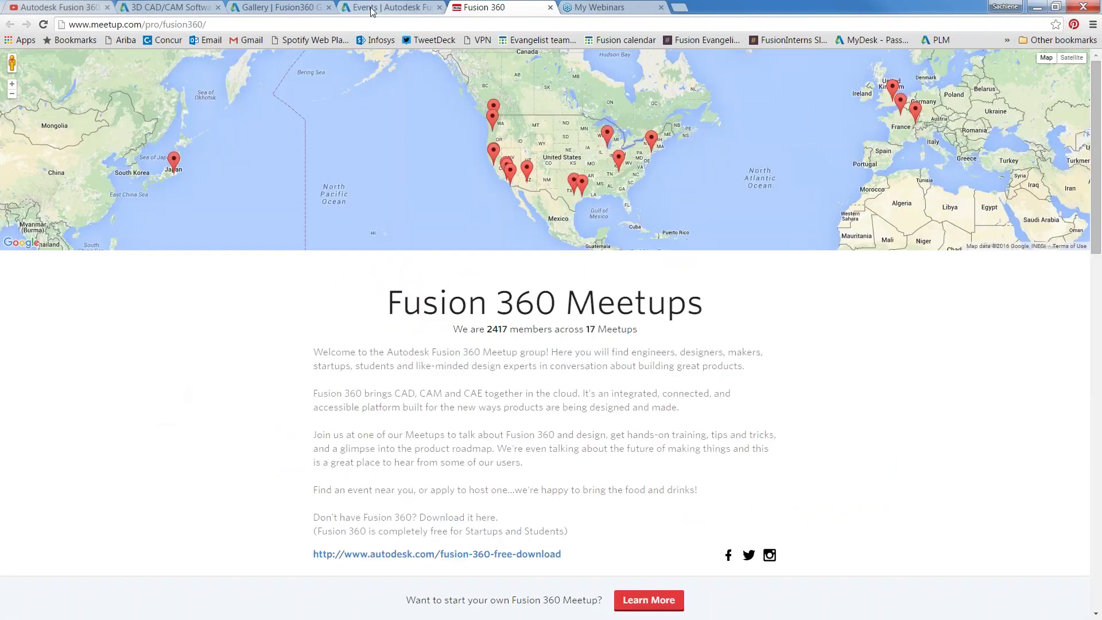
Go back to the events calendar, look ahead to April 2016, and return it to February 2016.
click(371, 12)
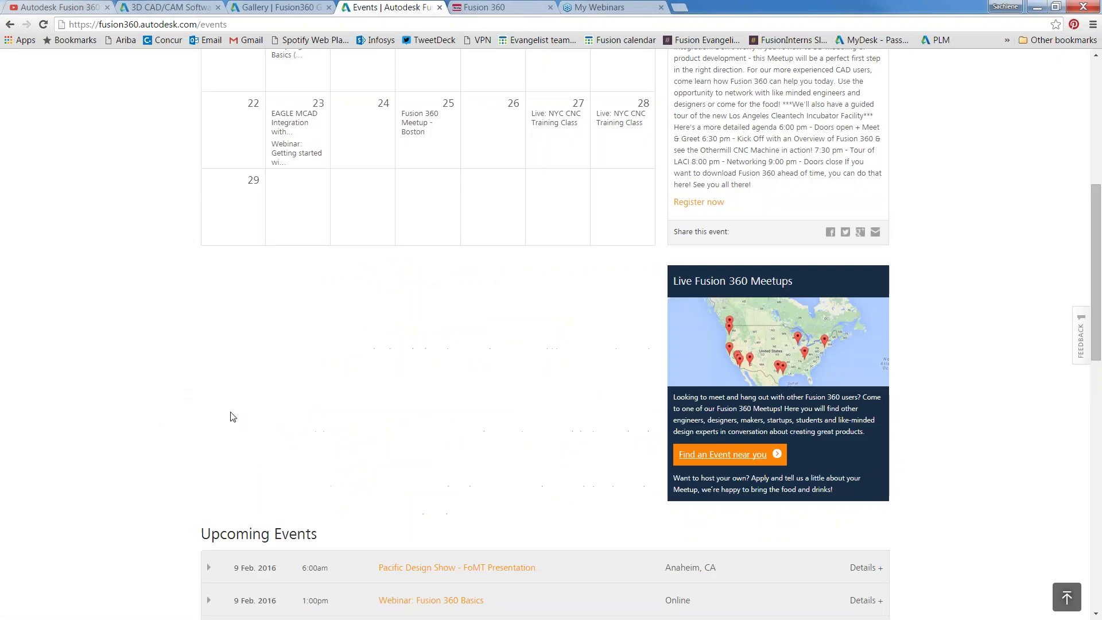
scroll(219, 406, up, 4)
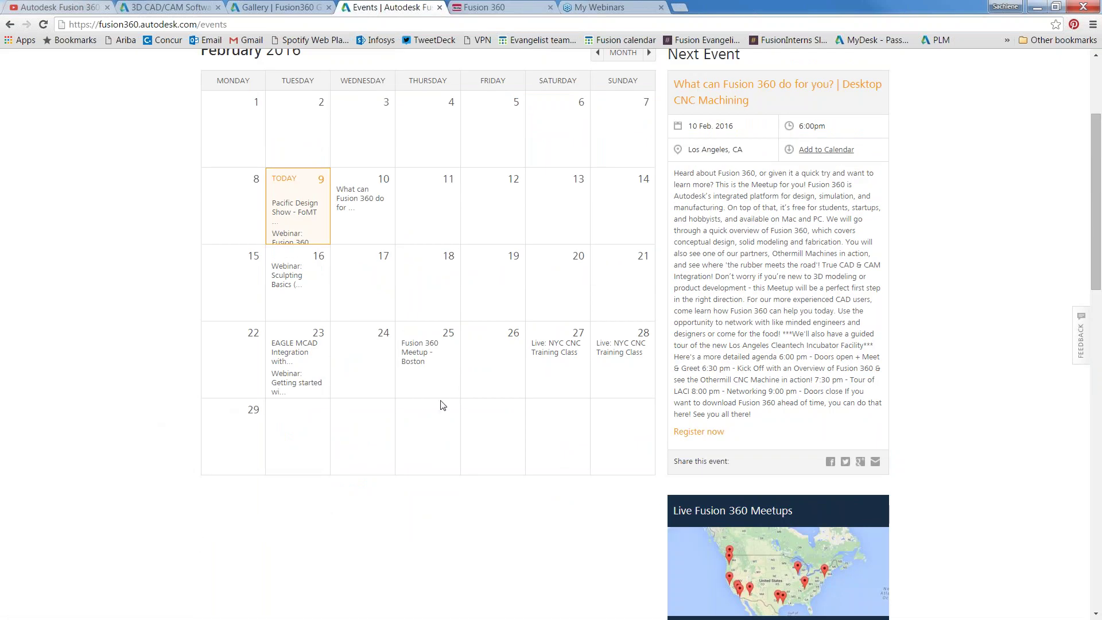
scroll(442, 406, up, 1)
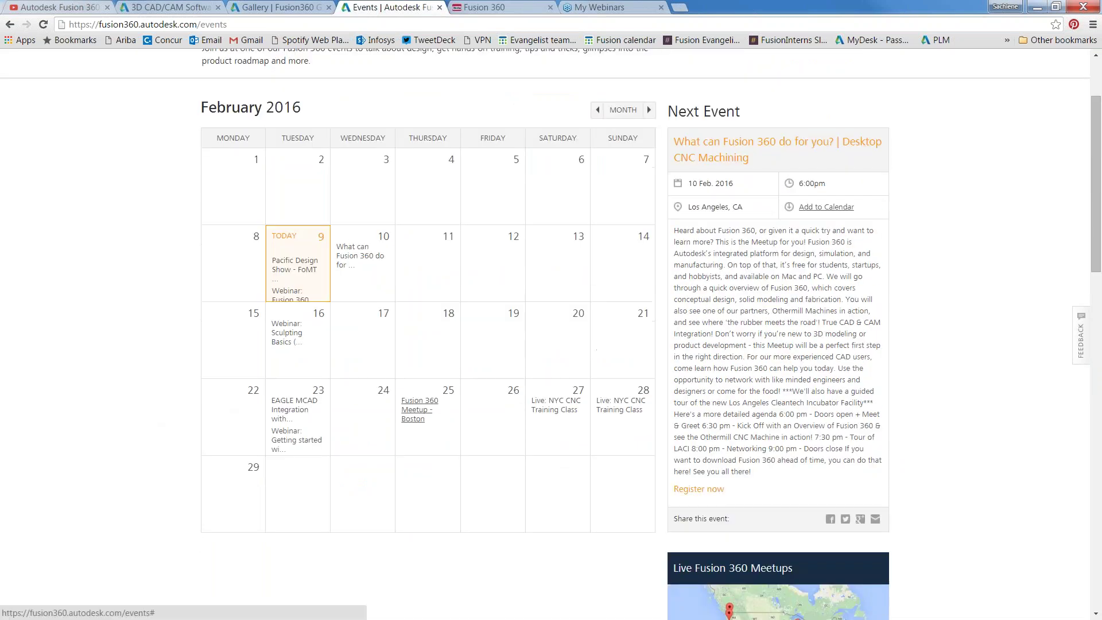
click(649, 111)
click(649, 110)
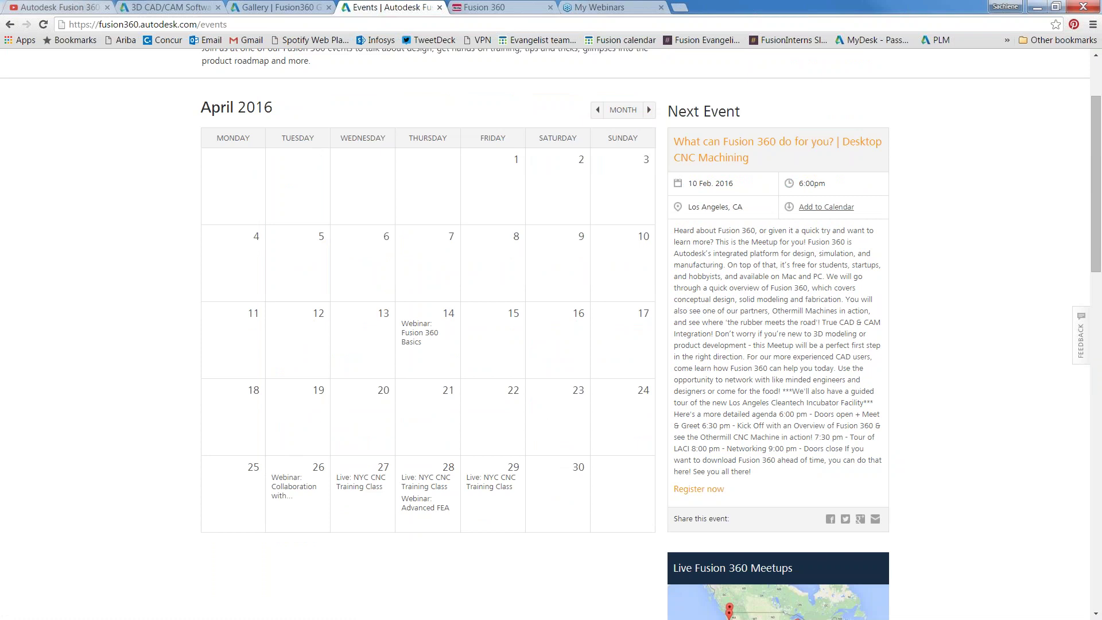
double_click(597, 110)
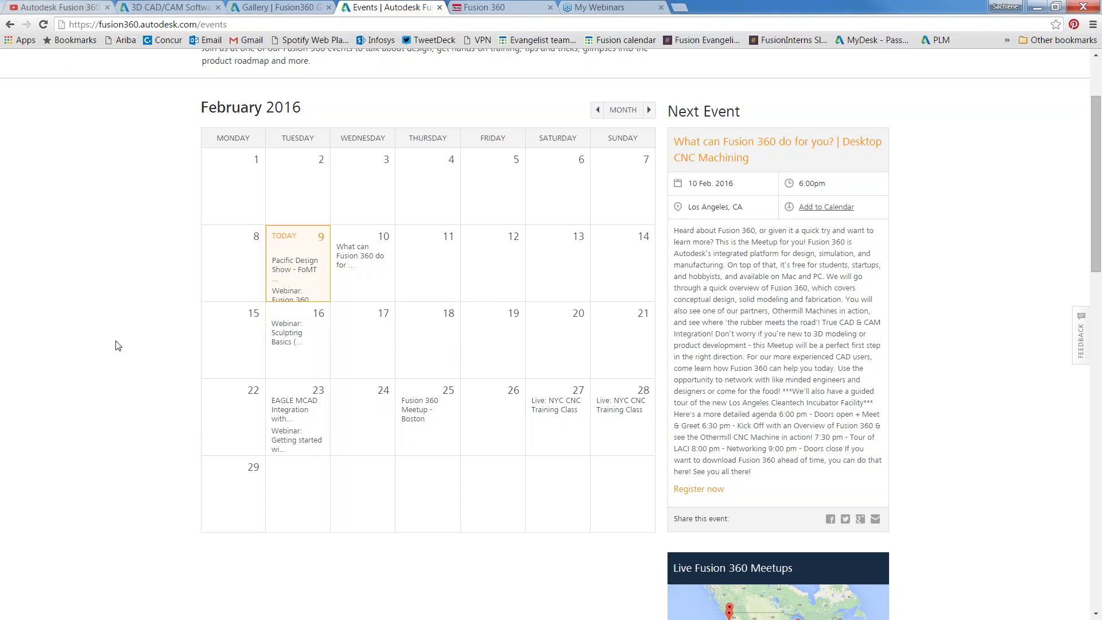
Revisit the Fusion 360 Meetups and product overview pages, and view the featured projects in the Fusion 360 Gallery.
click(500, 8)
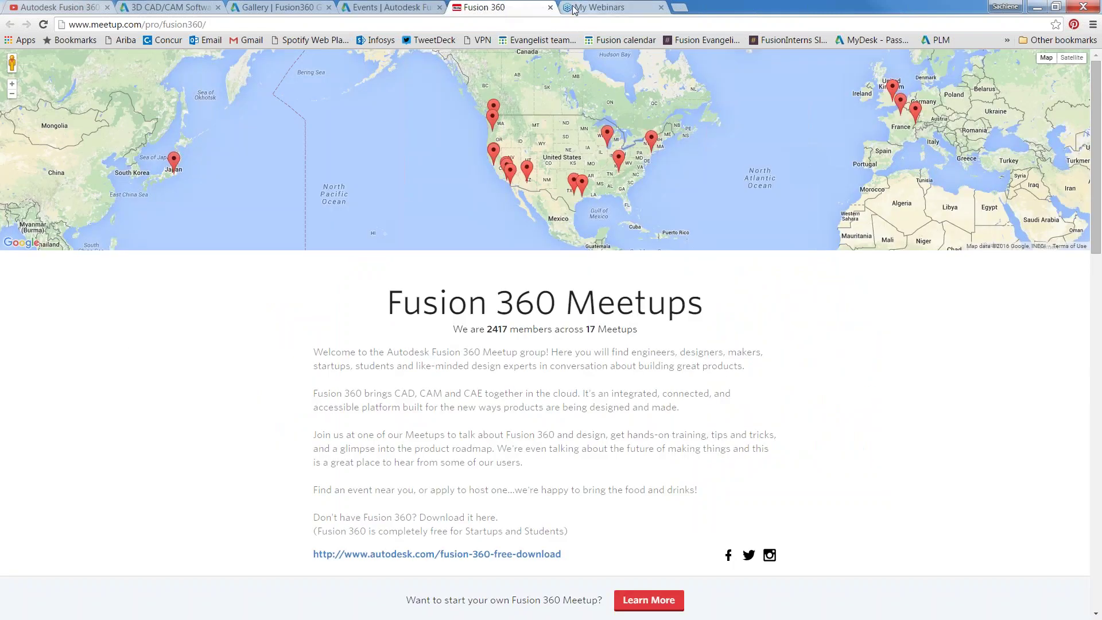
click(274, 8)
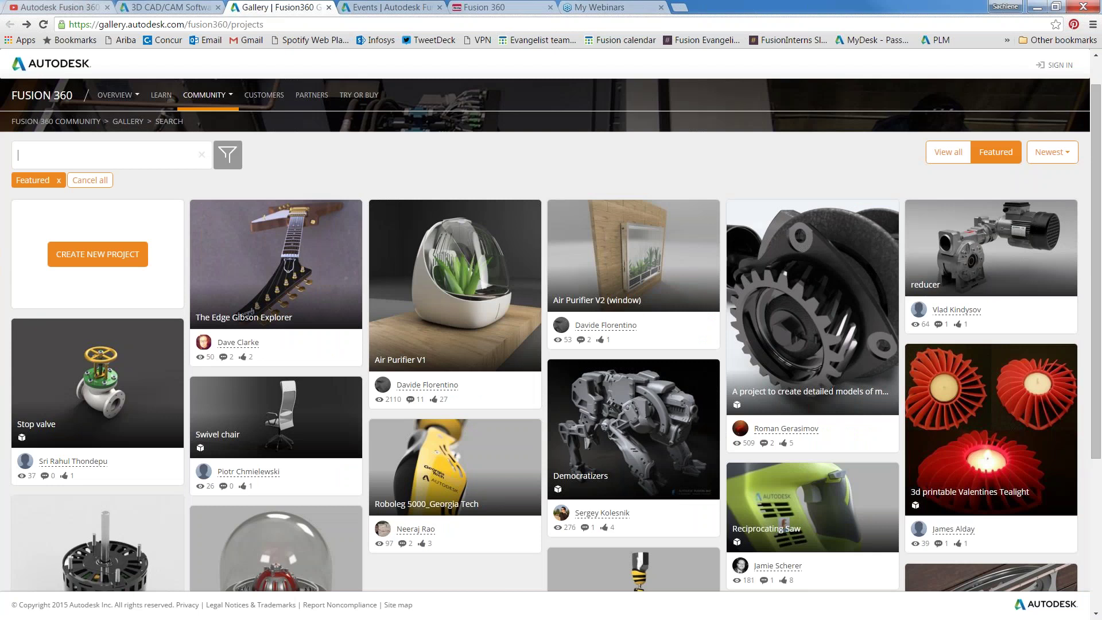
click(177, 13)
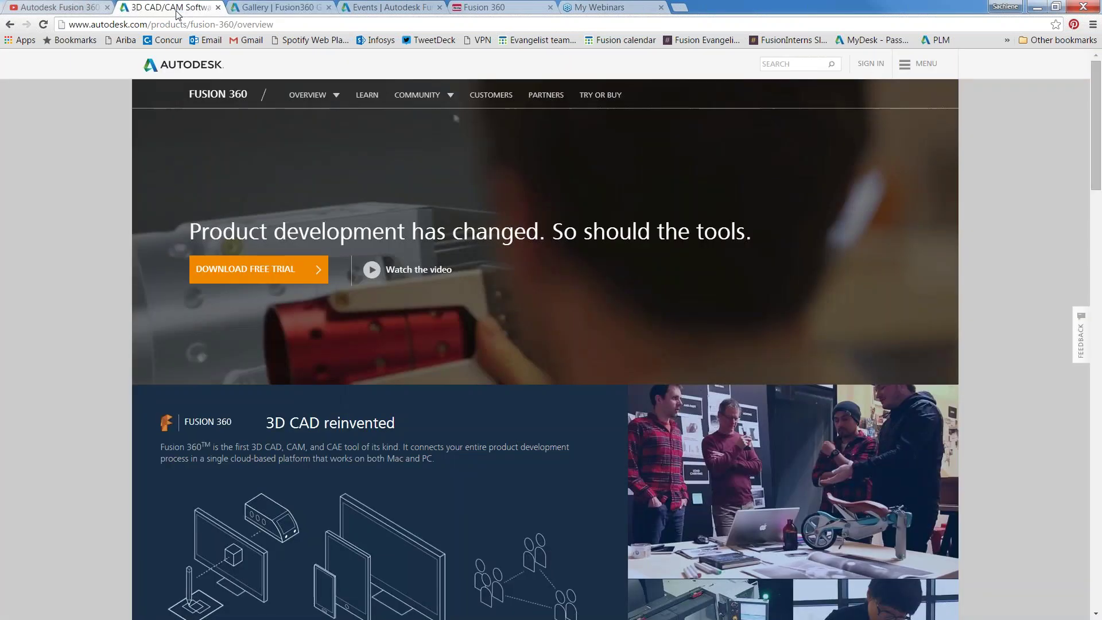
mouse_move(453, 96)
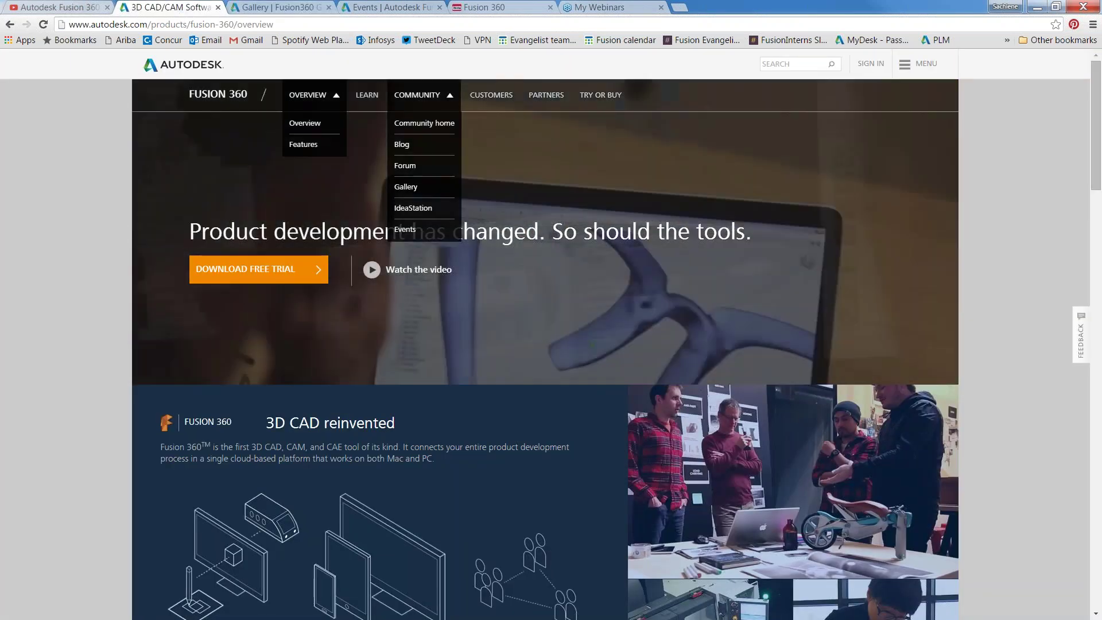
click(279, 8)
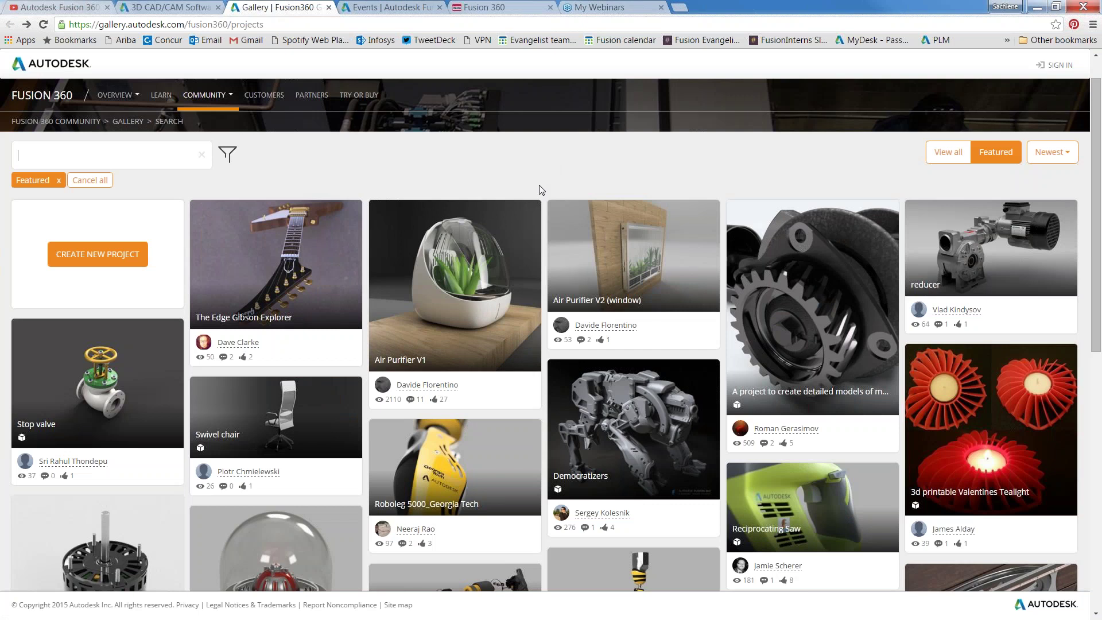
Browse through the featured projects in the Fusion 360 Gallery and return to the start of the list.
scroll(539, 184, down, 5)
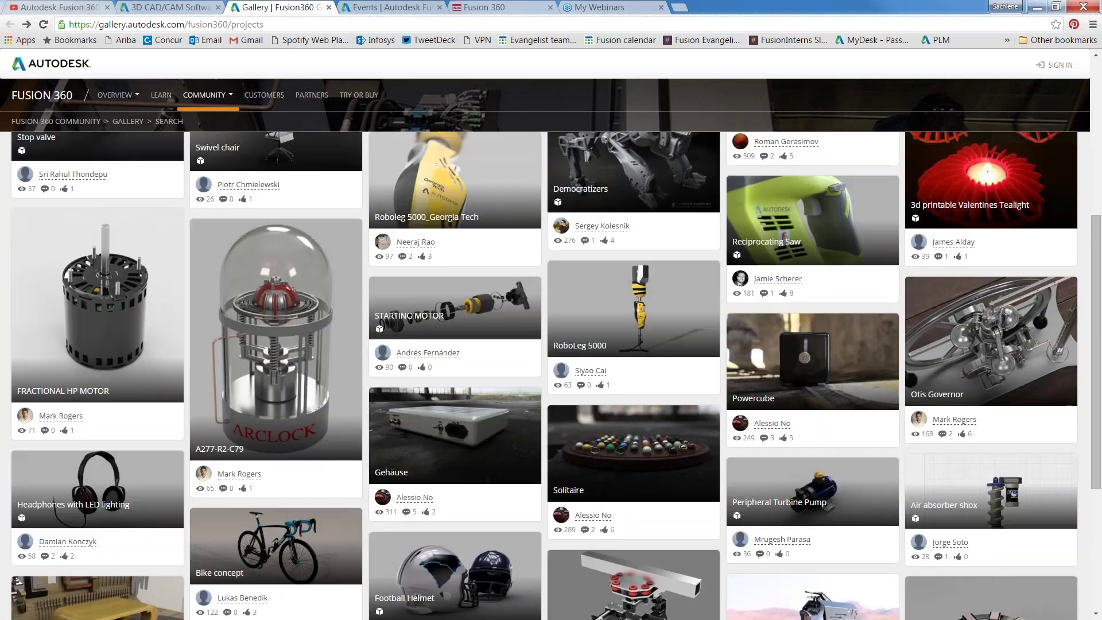
scroll(563, 422, down, 1)
scroll(562, 423, down, 2)
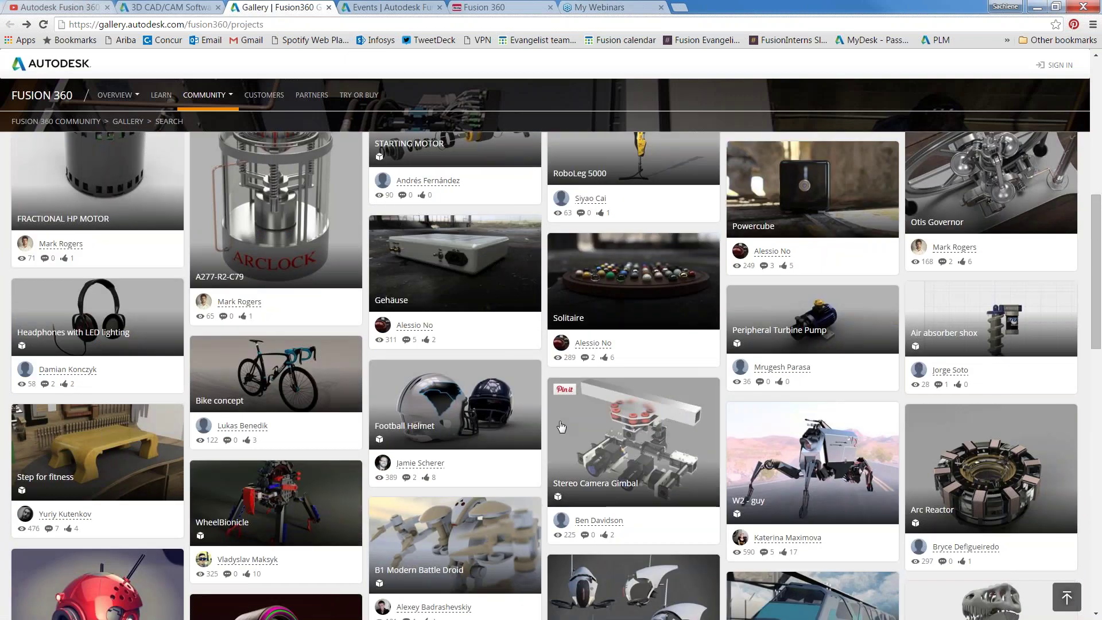
scroll(563, 422, down, 2)
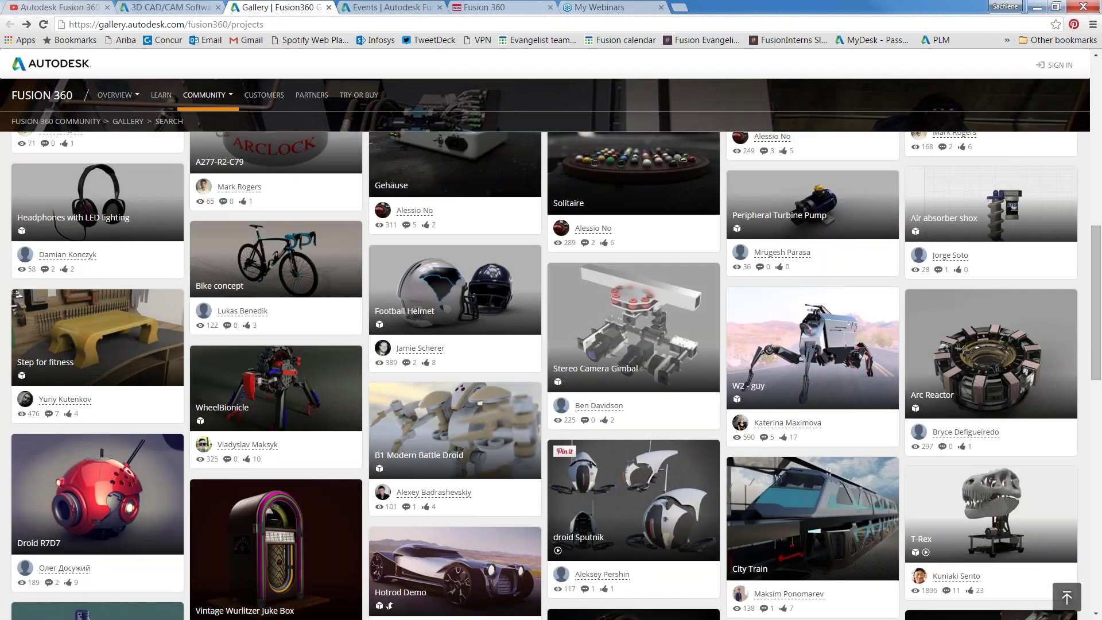
scroll(559, 526, down, 2)
scroll(560, 525, down, 3)
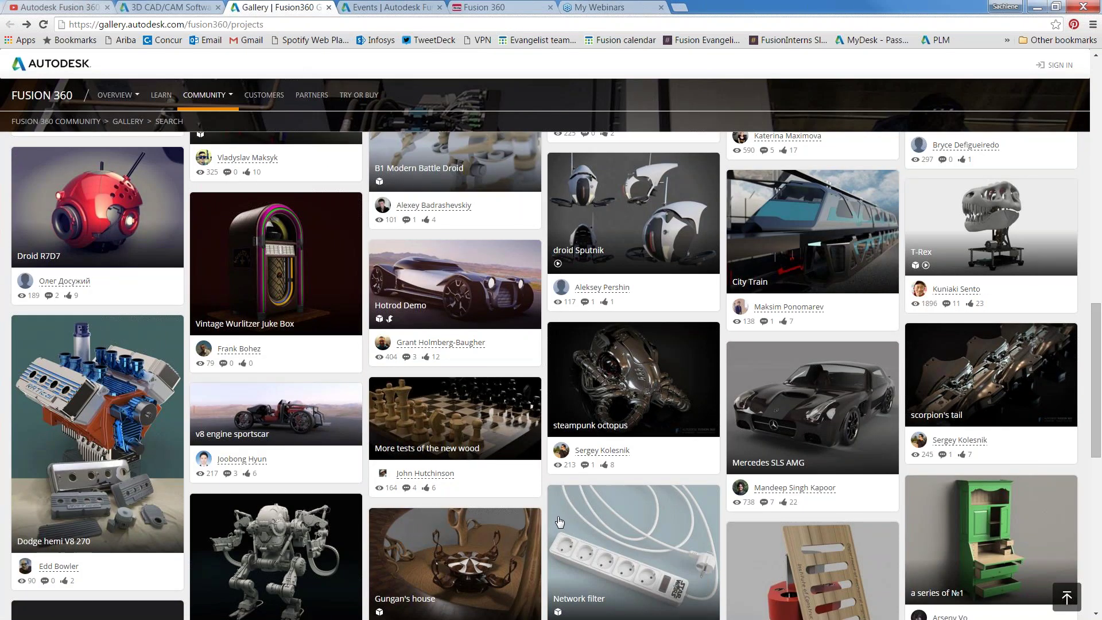
scroll(559, 521, down, 5)
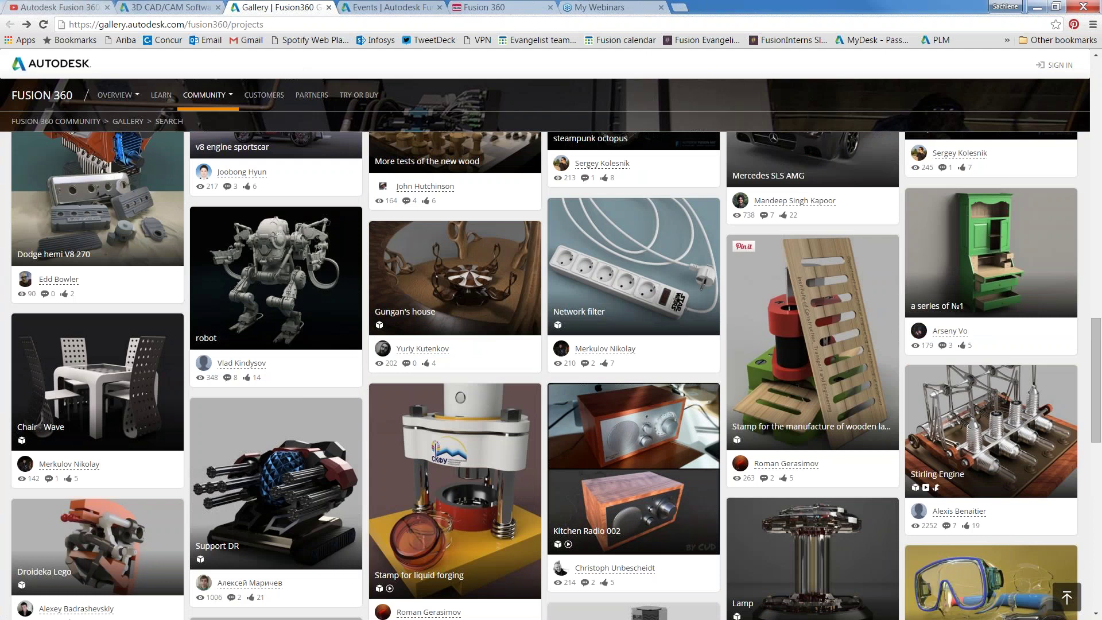
scroll(525, 513, down, 5)
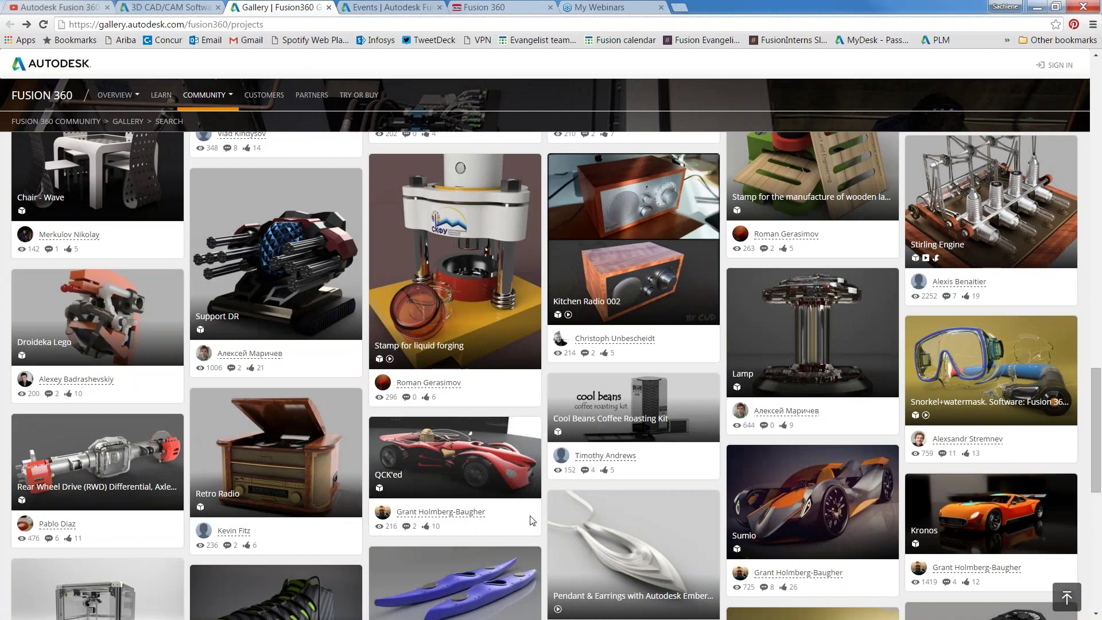
scroll(531, 512, down, 2)
scroll(531, 511, down, 5)
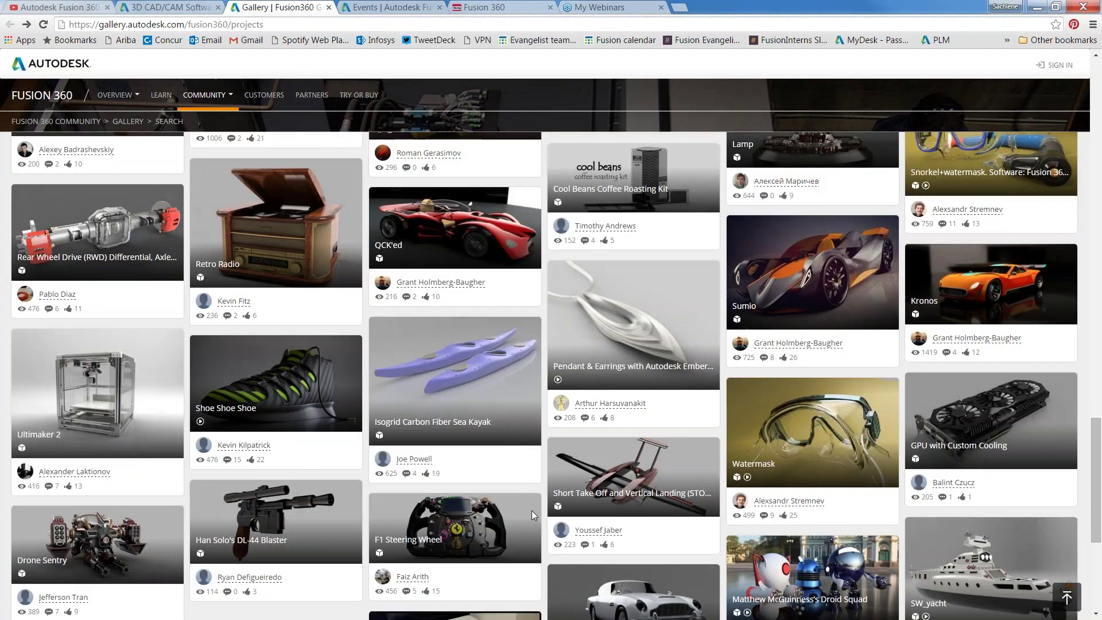
scroll(532, 511, down, 4)
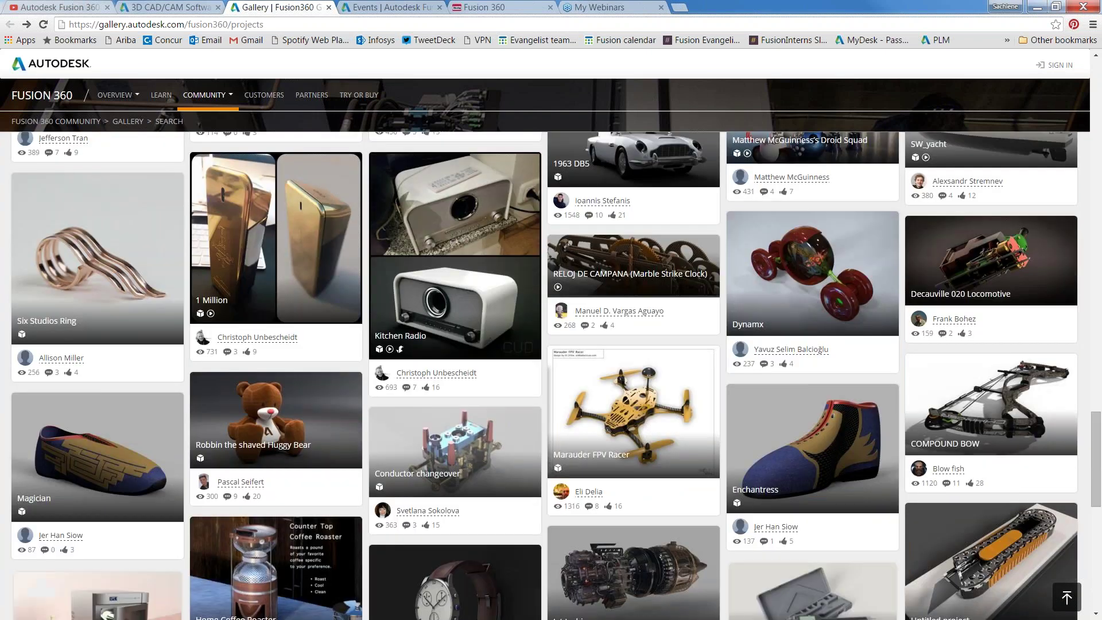
scroll(531, 511, down, 2)
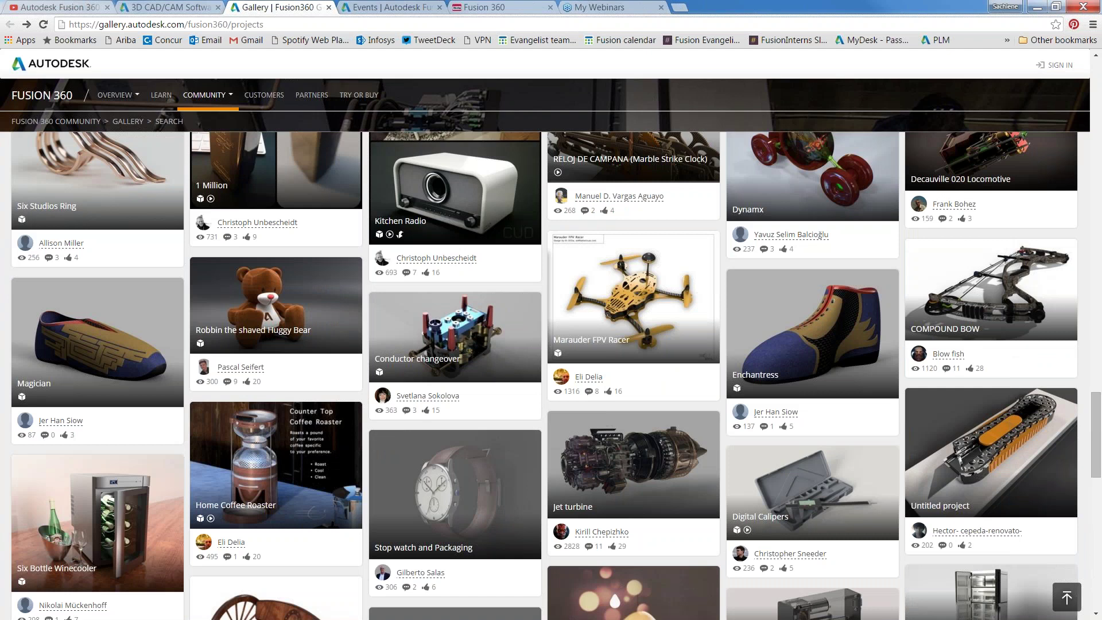
scroll(531, 510, up, 15)
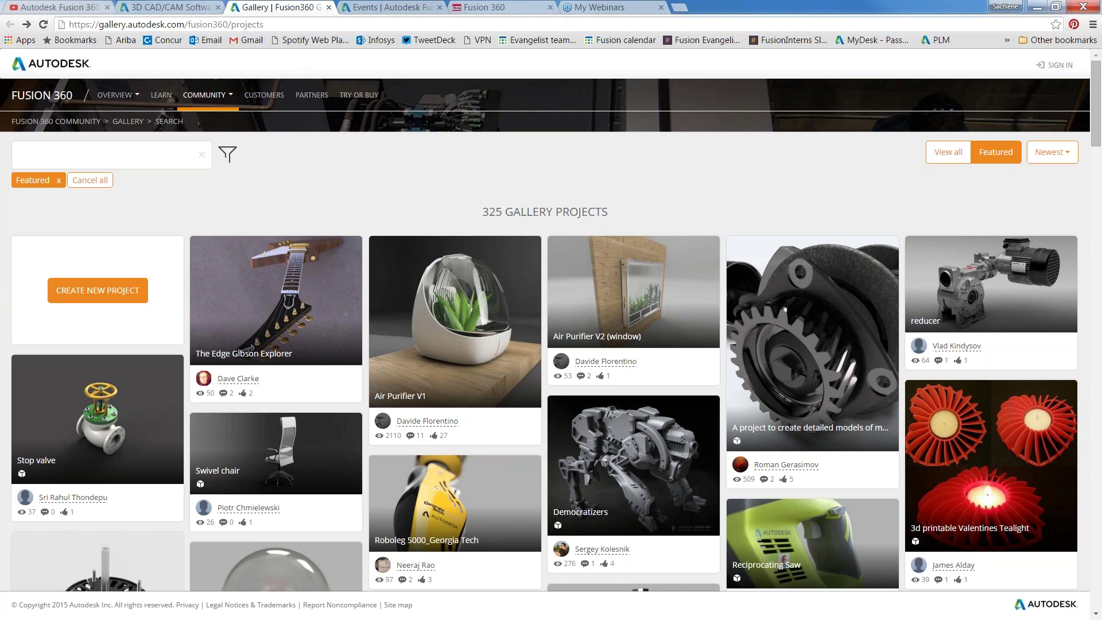
From the Fusion 360 community page, open the forums and enter the Design, Validate & Document board.
click(404, 7)
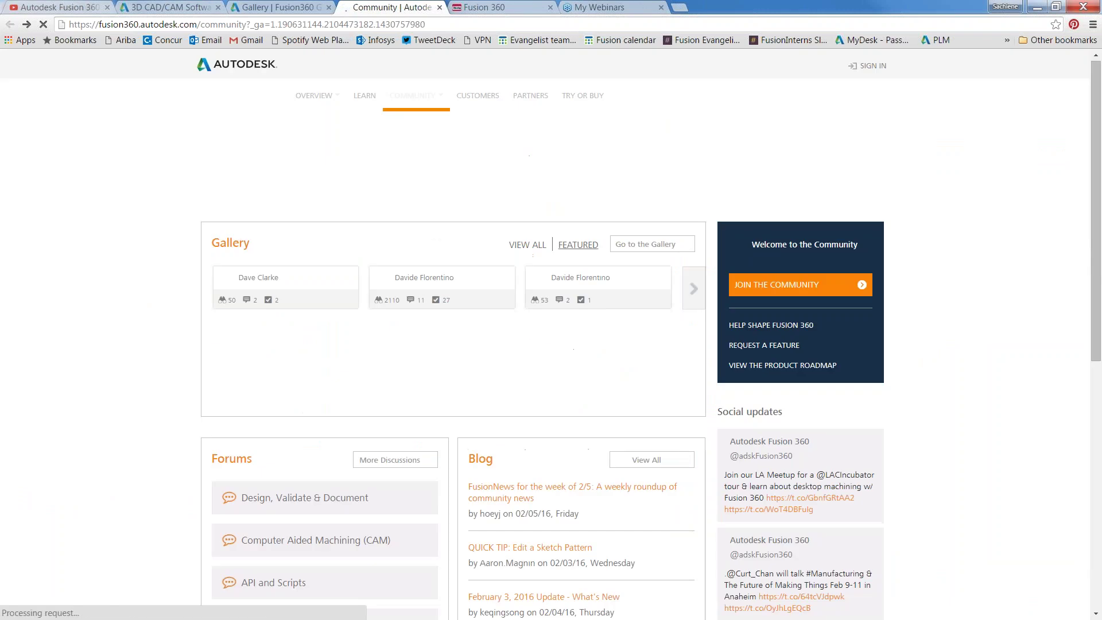
mouse_move(412, 95)
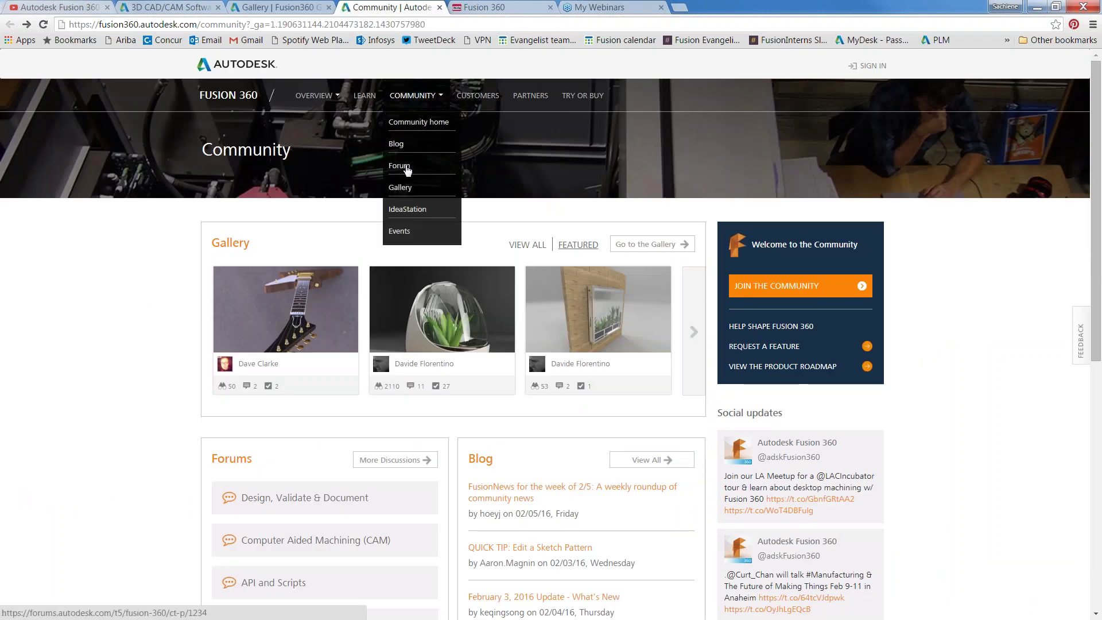
click(406, 168)
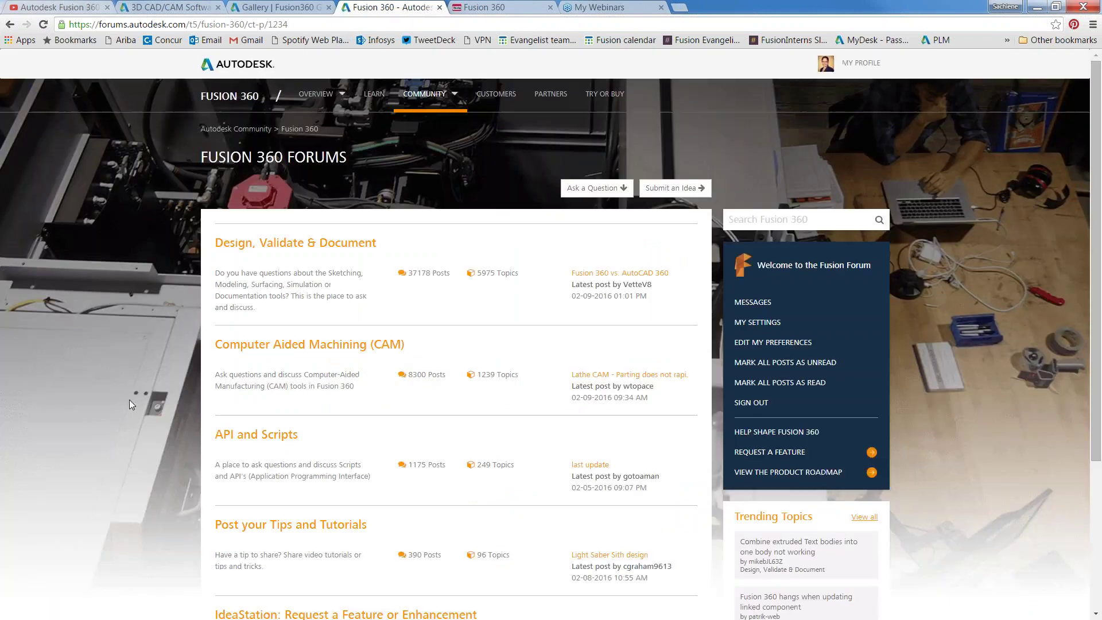
click(300, 245)
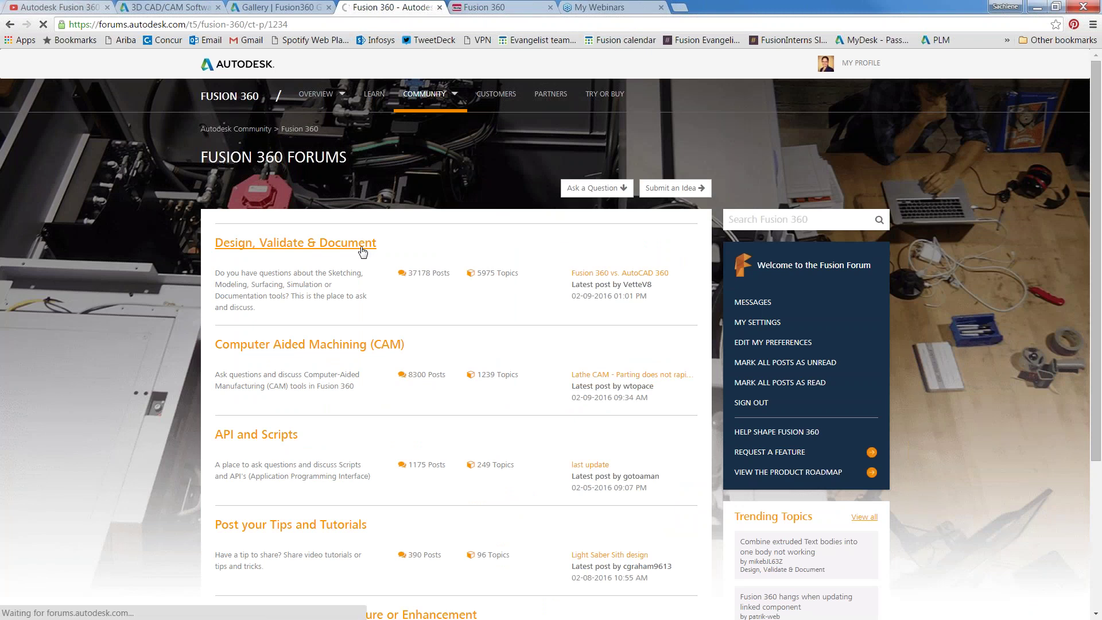
click(269, 302)
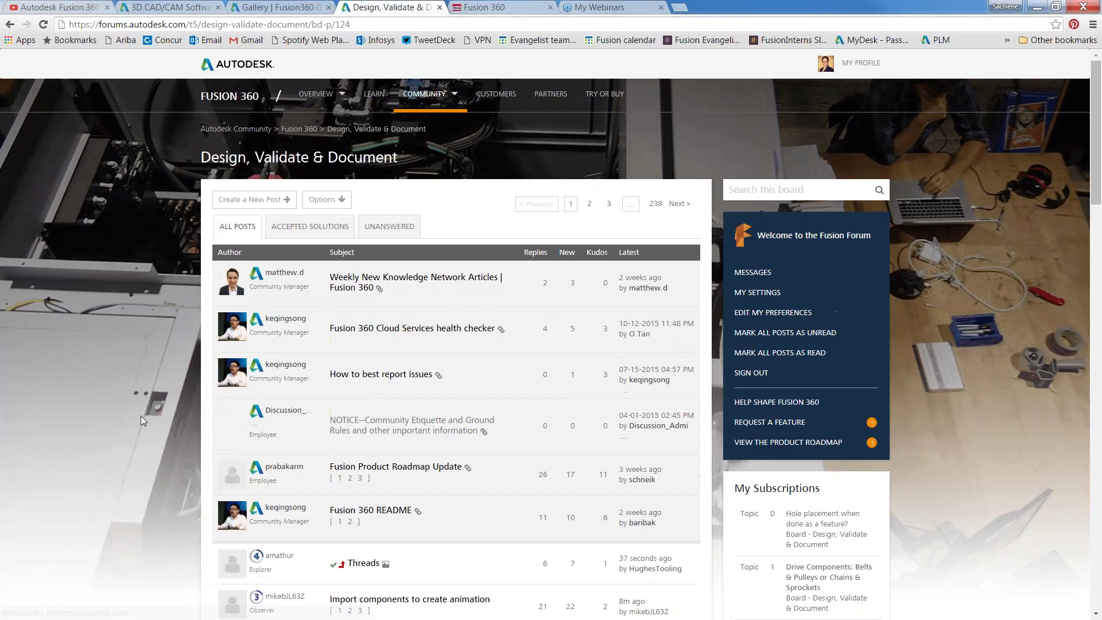
Look through the pinned posts and recent topics on the Design, Validate & Document board.
scroll(143, 416, down, 2)
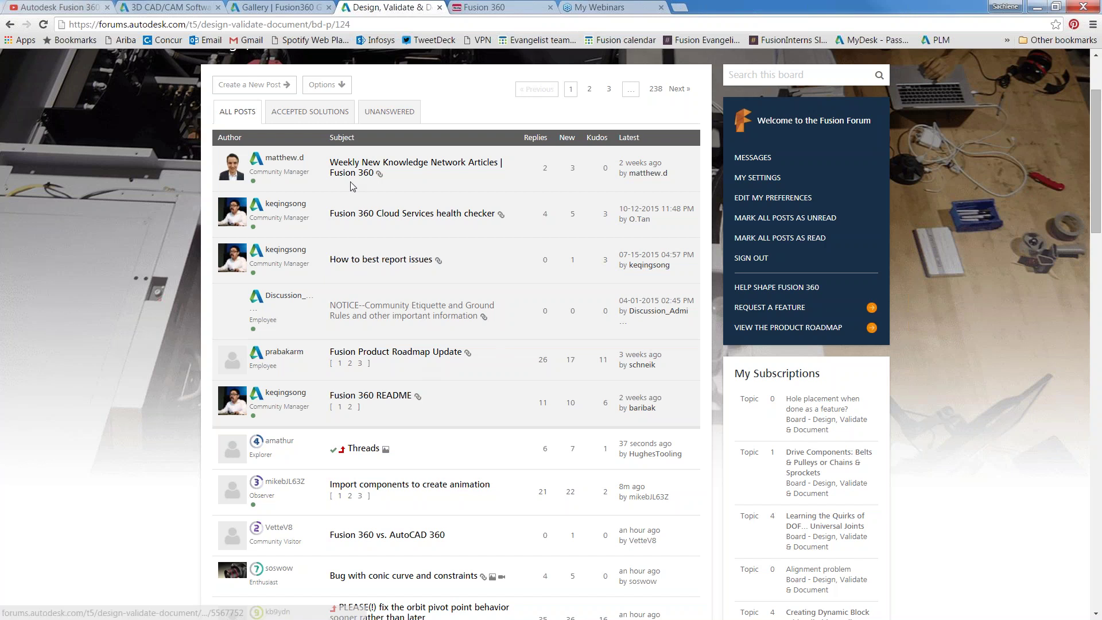
scroll(131, 515, down, 1)
scroll(130, 515, down, 5)
scroll(130, 514, up, 8)
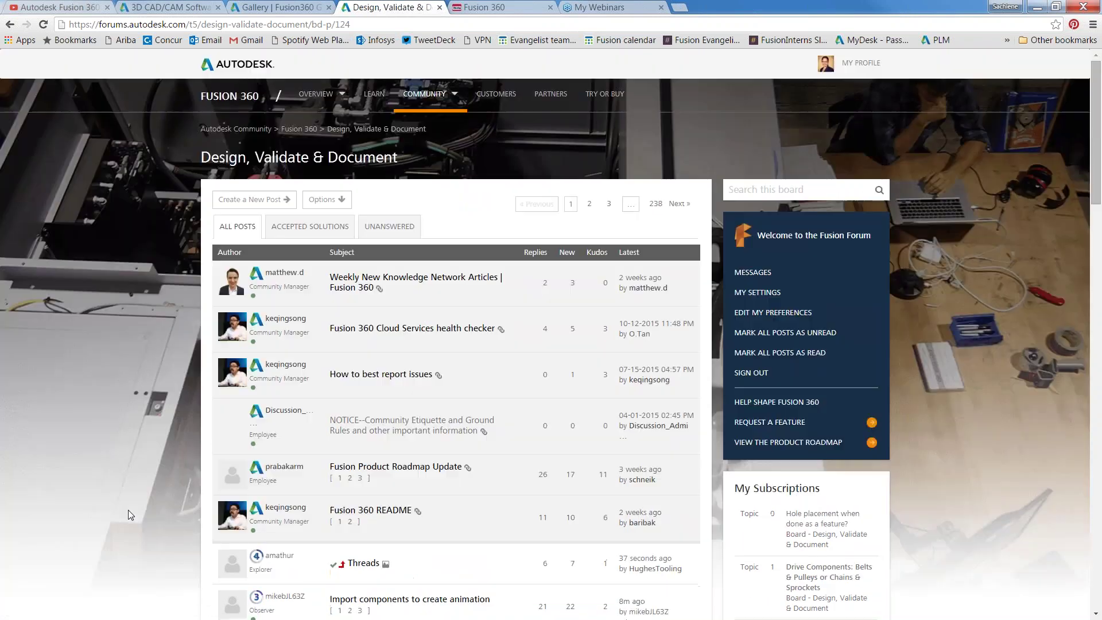
scroll(129, 515, down, 4)
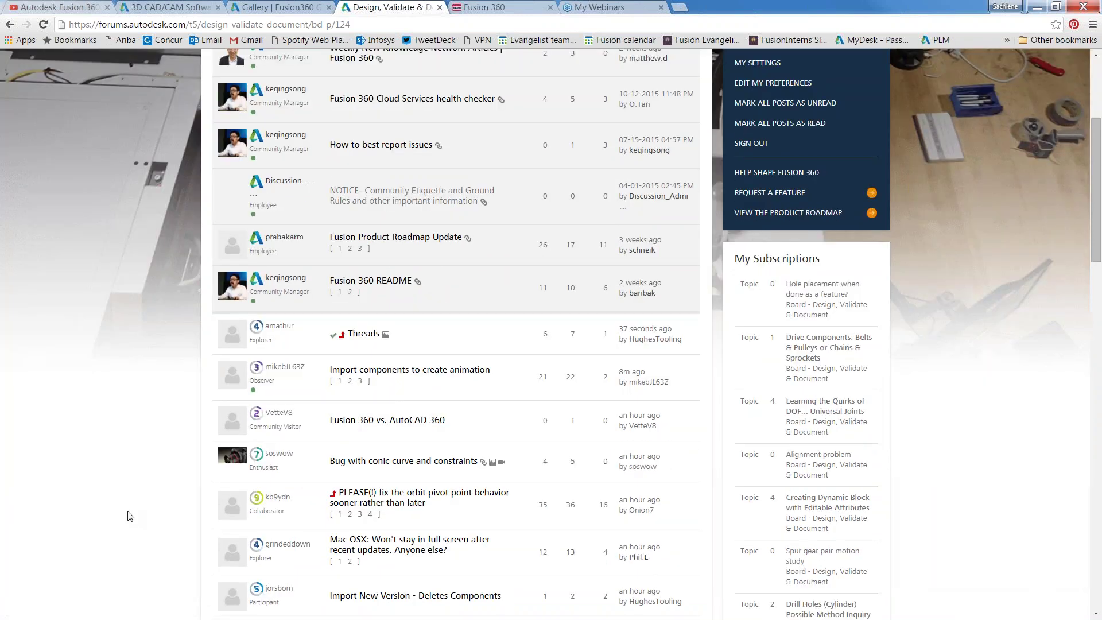
scroll(130, 515, up, 4)
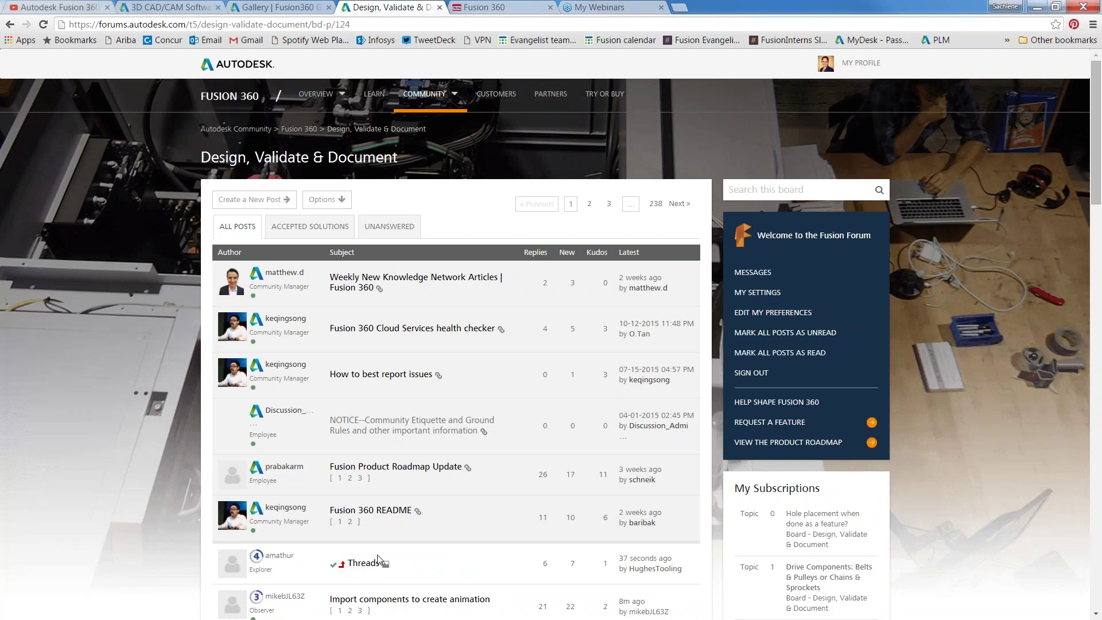
scroll(83, 406, down, 5)
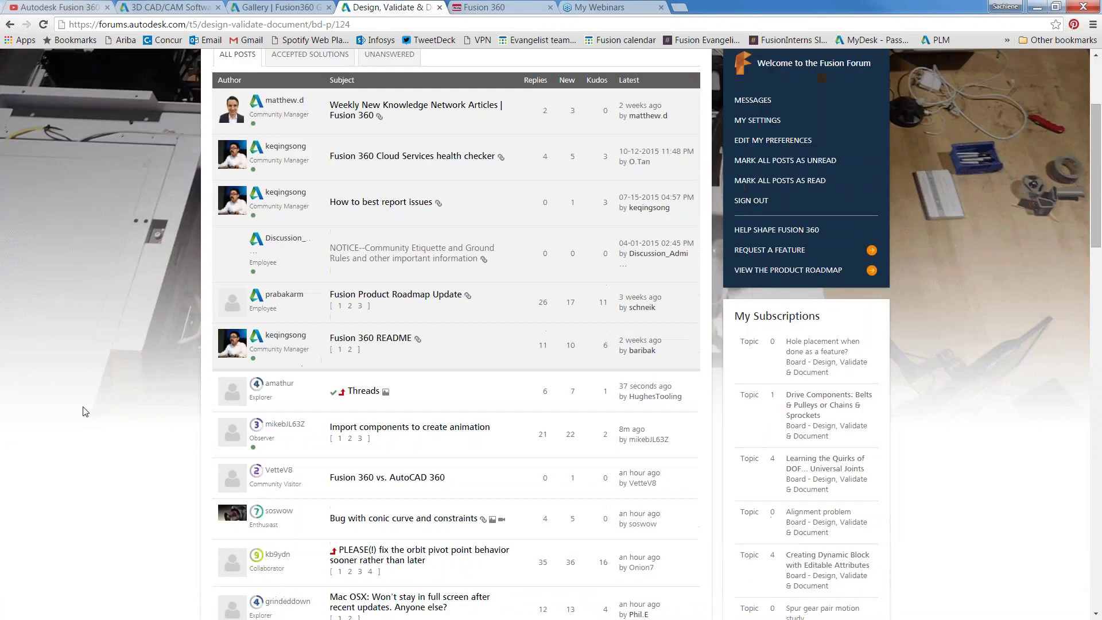
scroll(83, 412, down, 4)
scroll(83, 412, up, 10)
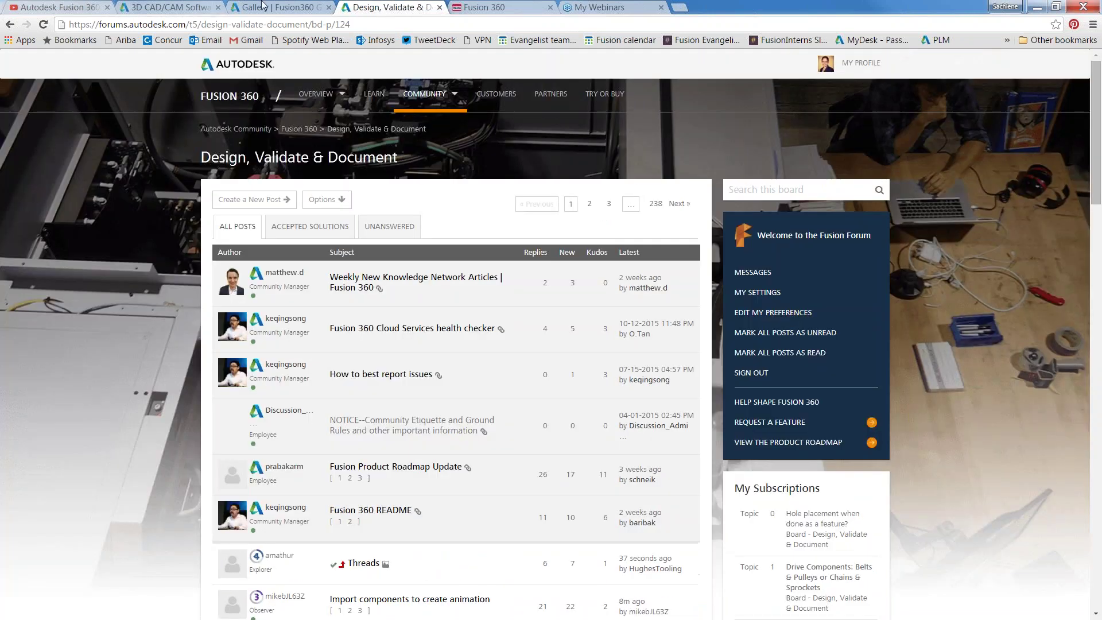
Switch to Fusion 360 and set up a cloud rendering of the lamp with Final render quality.
click(262, 8)
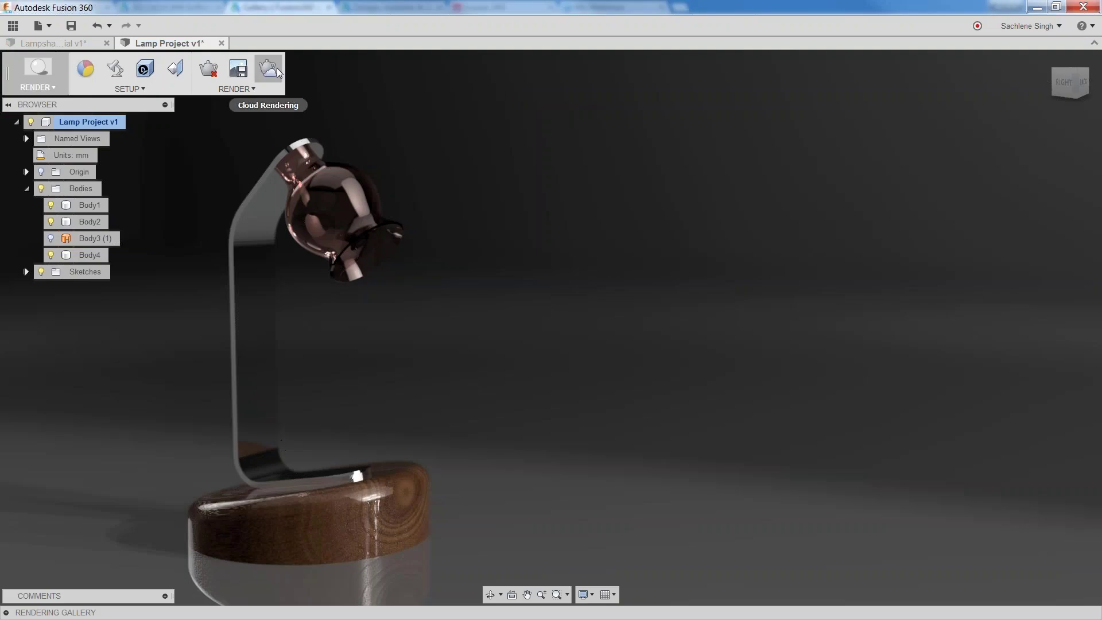
click(274, 69)
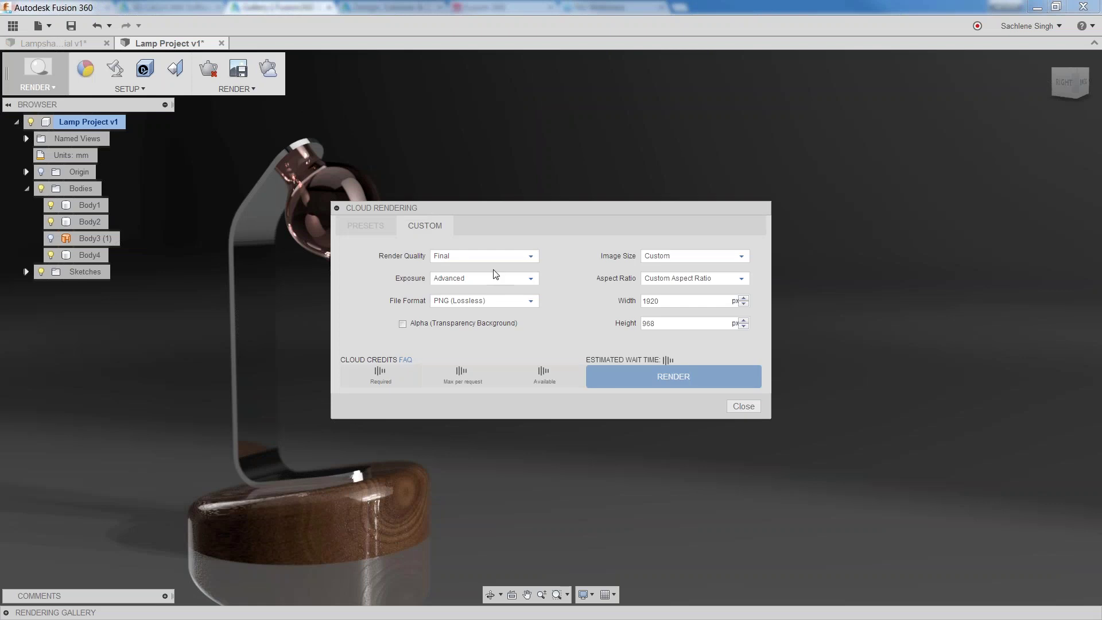
click(525, 257)
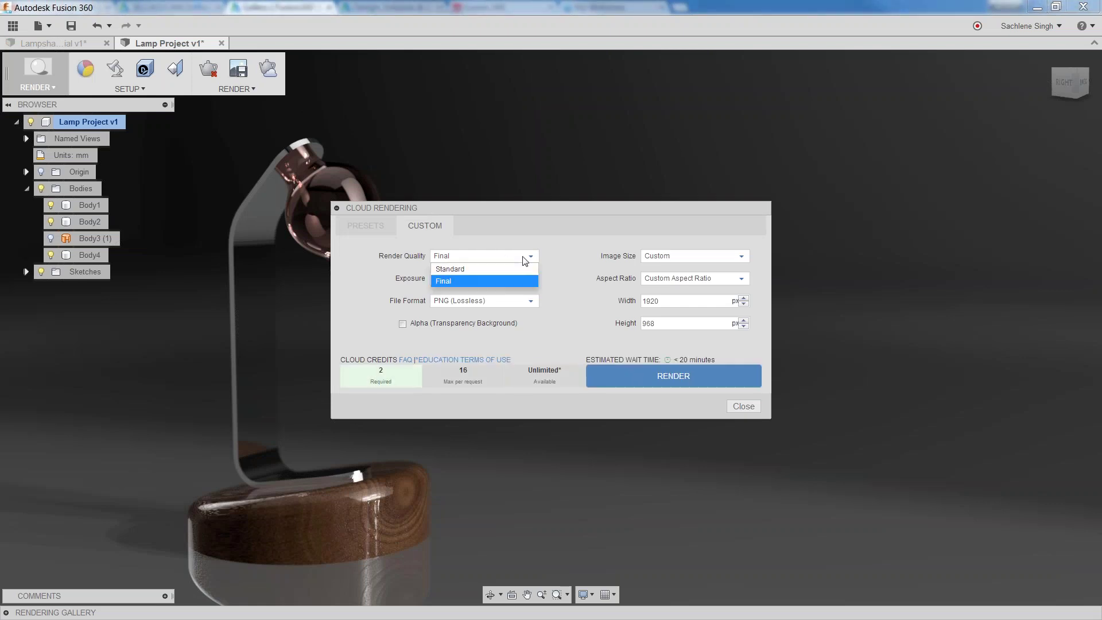
click(485, 281)
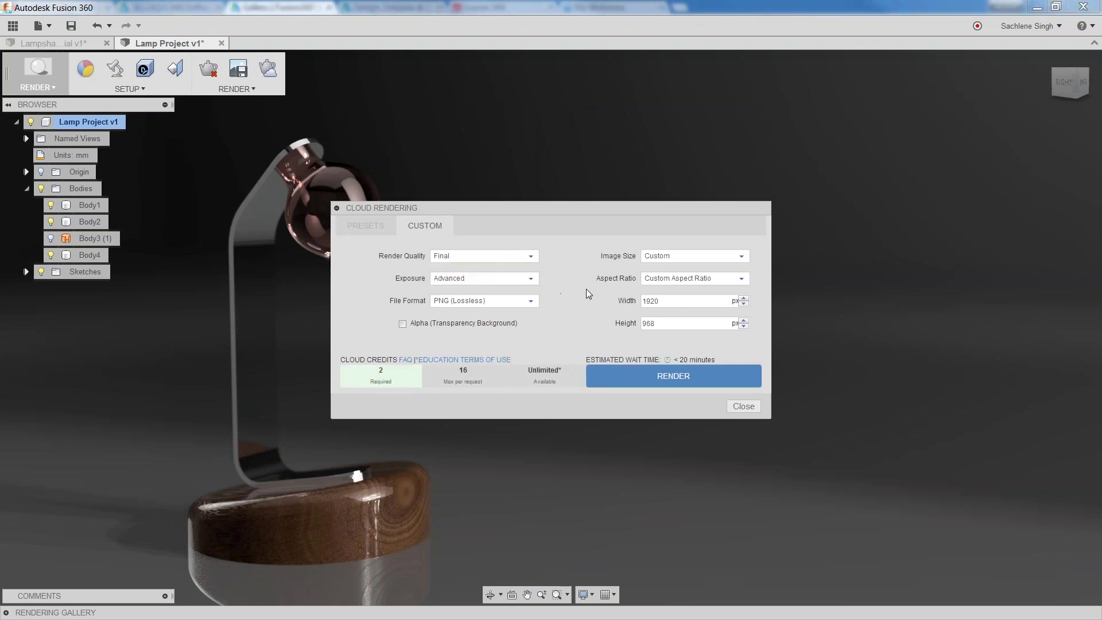
Review the cloud rendering's width, height, image size, aspect ratio and file format options without changing them.
double_click(674, 302)
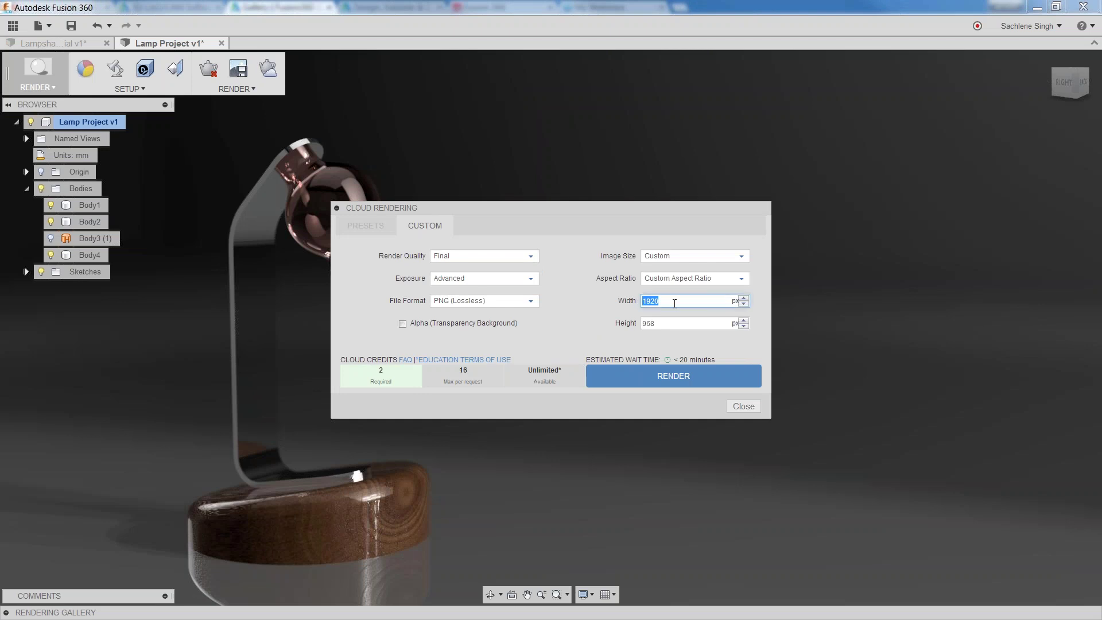
key(Tab)
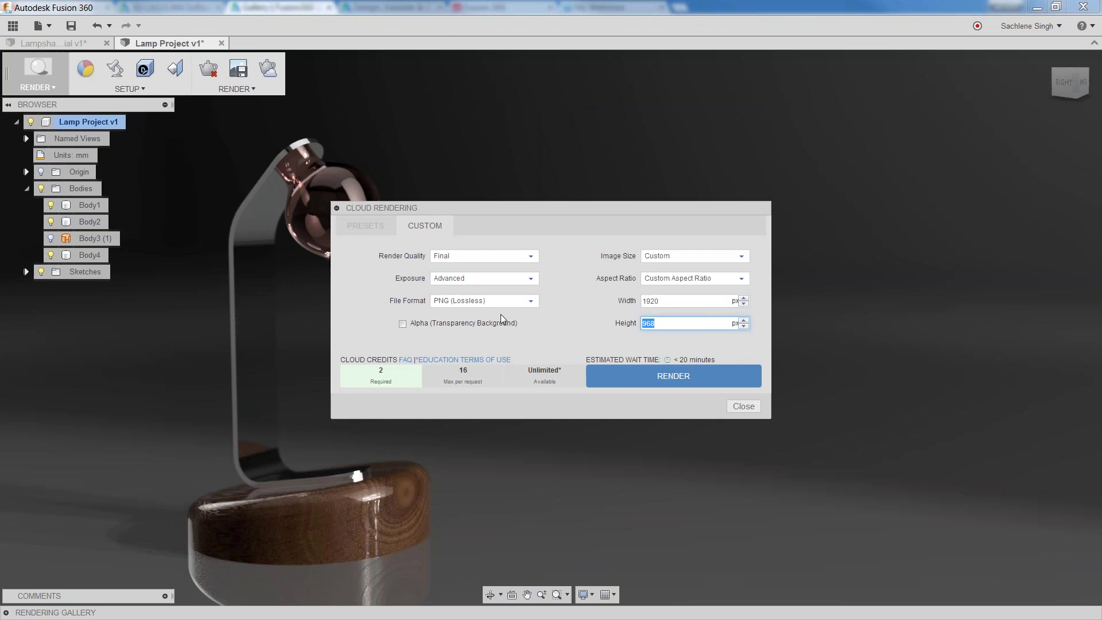
key(Right)
click(695, 258)
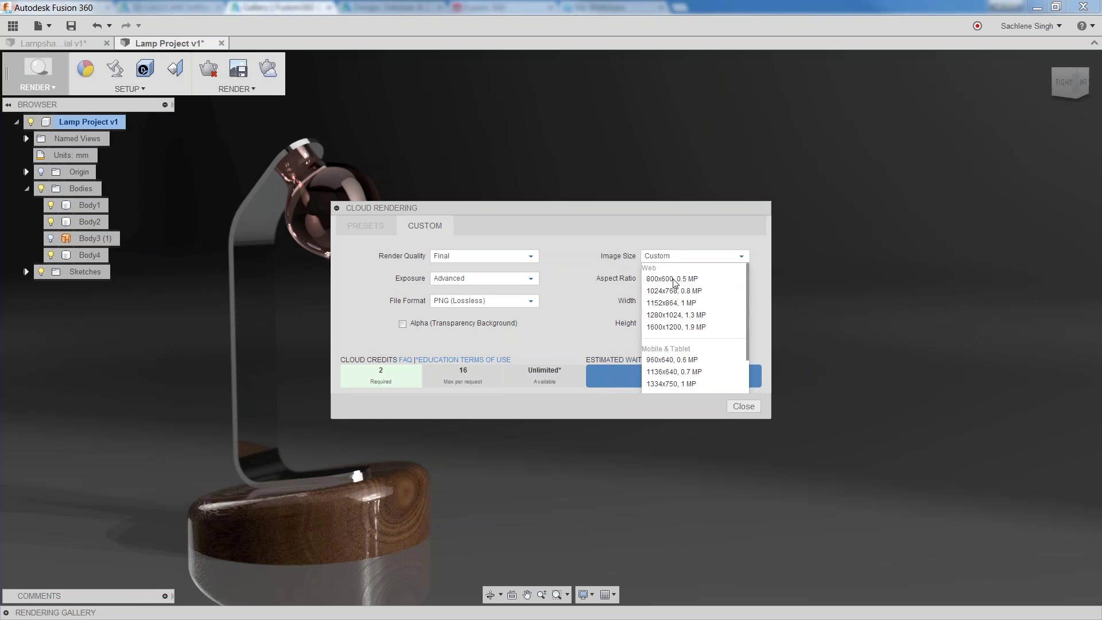
click(572, 284)
click(685, 282)
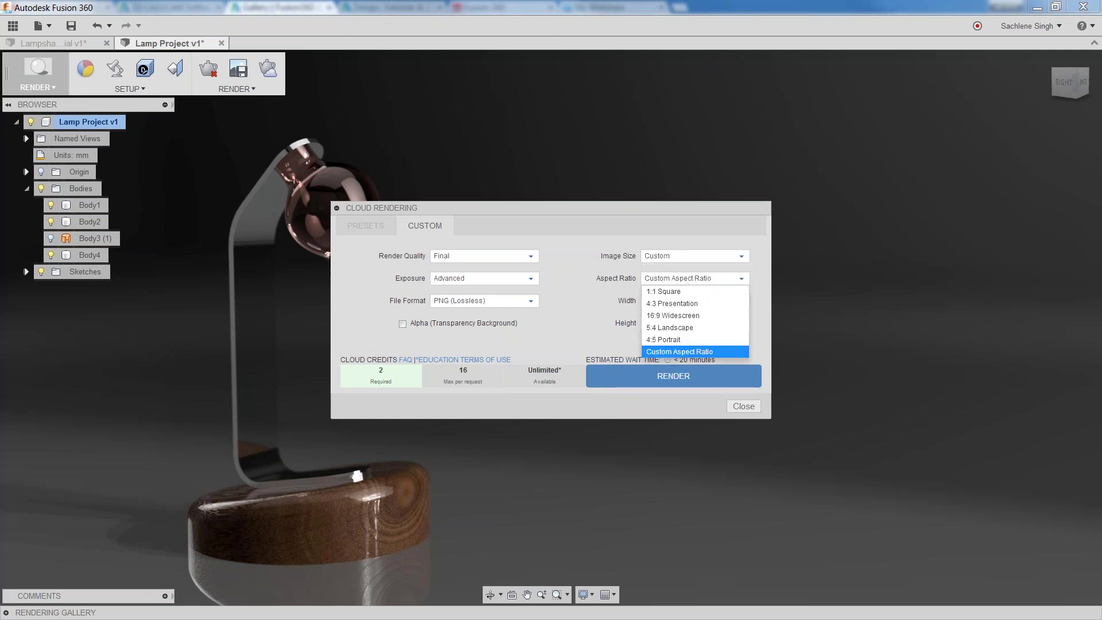
click(595, 274)
click(501, 300)
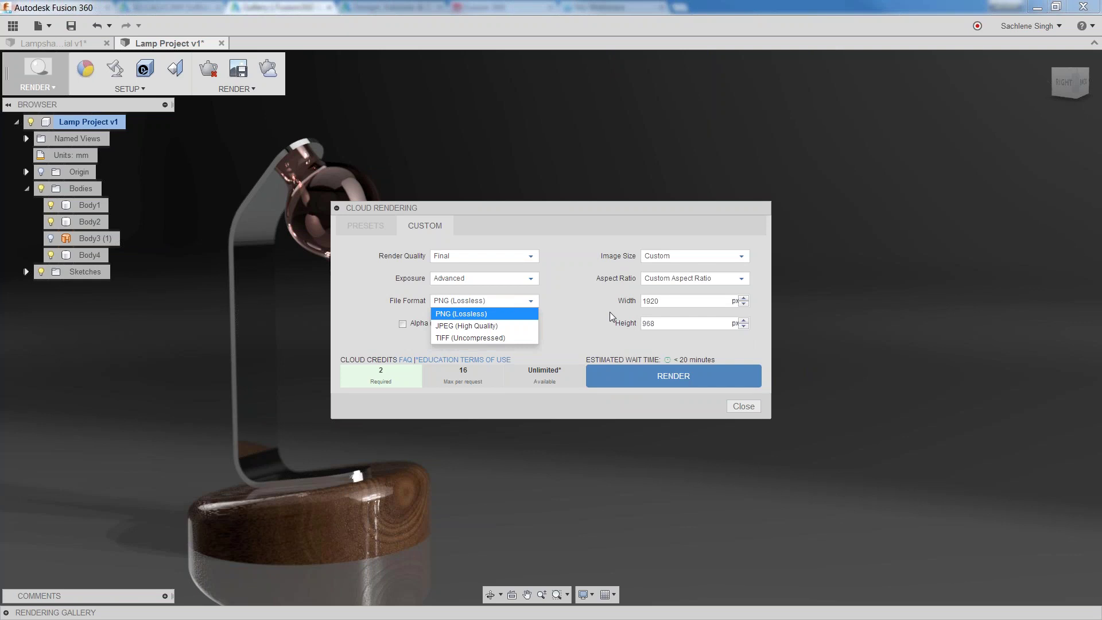
click(592, 322)
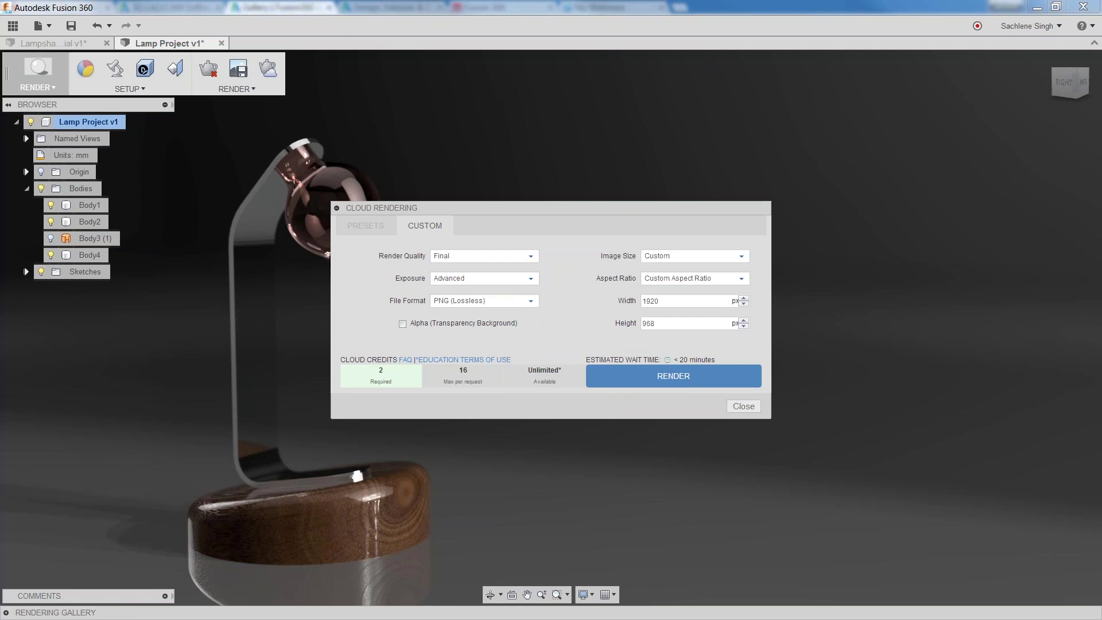
Start the 1920 x 968 px PNG cloud rendering and check its details in the rendering gallery.
click(653, 377)
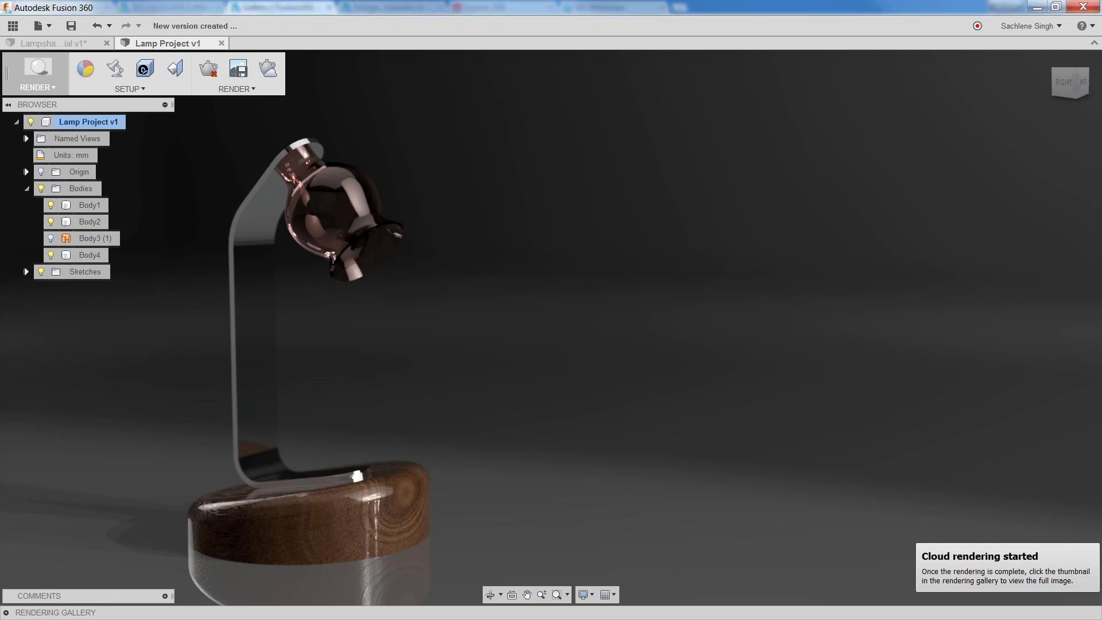
click(6, 612)
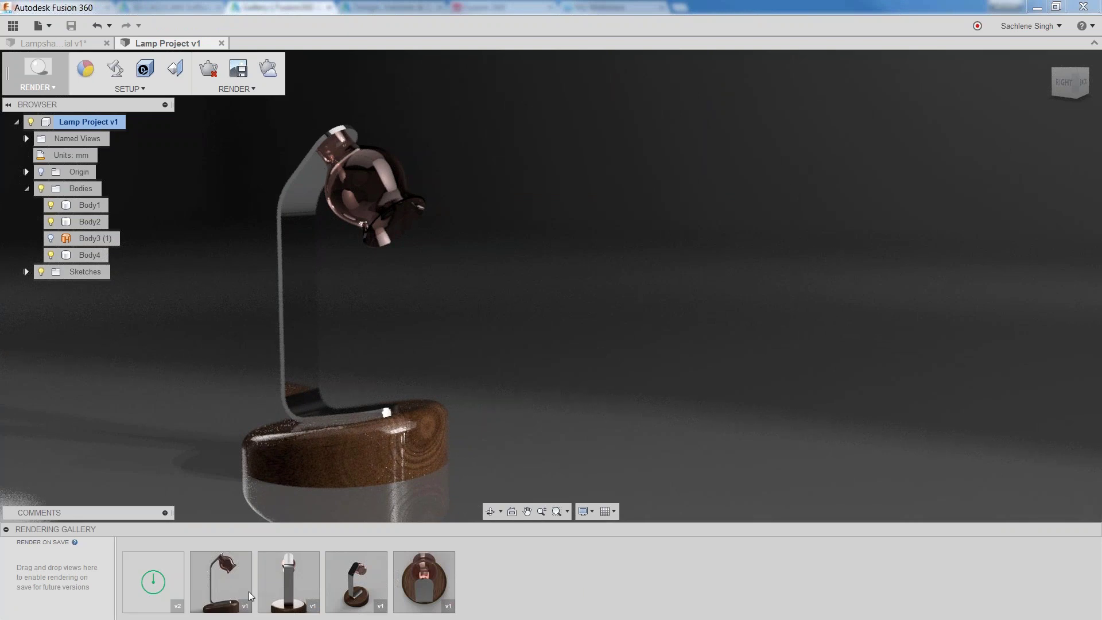
mouse_move(164, 585)
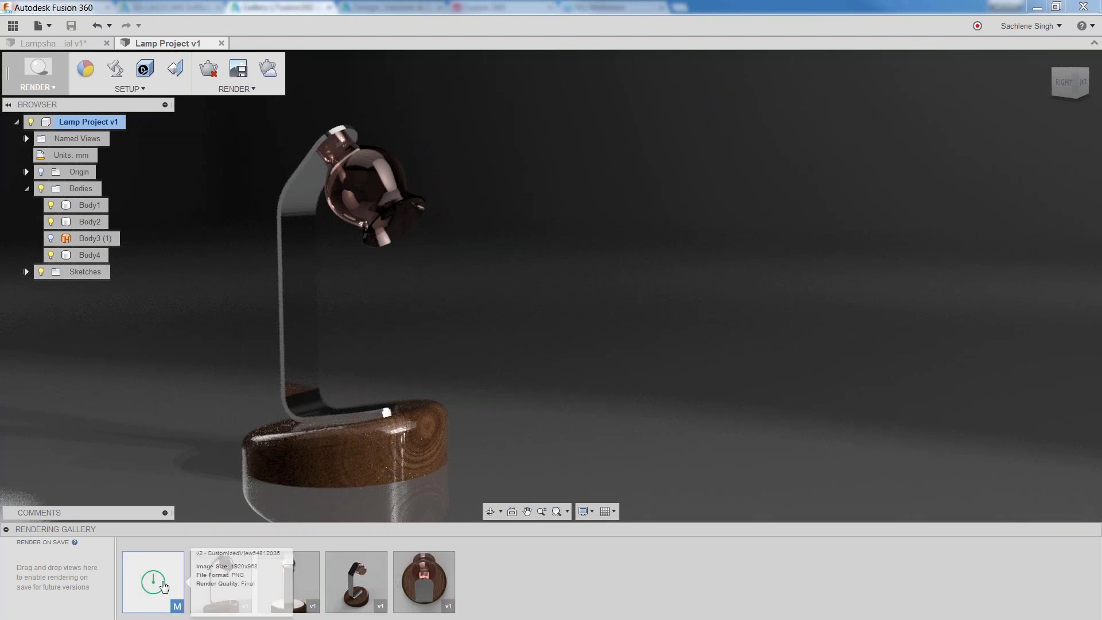